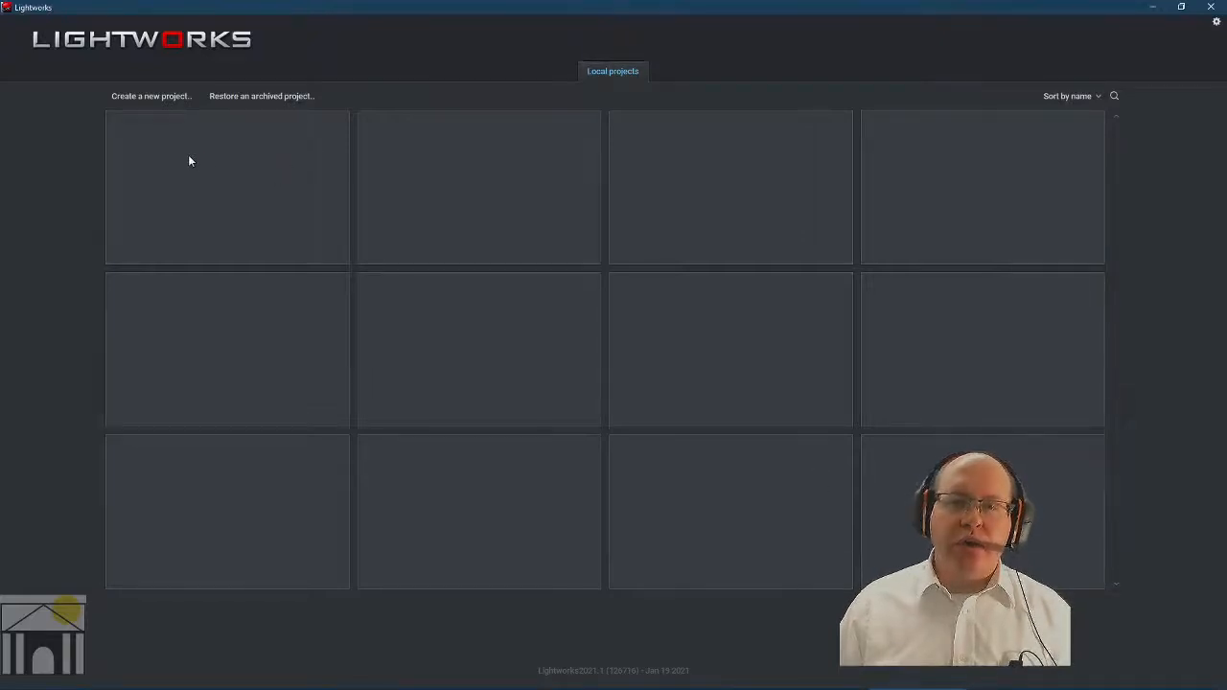
# Create a new project named Ferguson Library Class Video with the note "This is for the Ferguson Library online class on March 25".
pyautogui.click(147, 98)
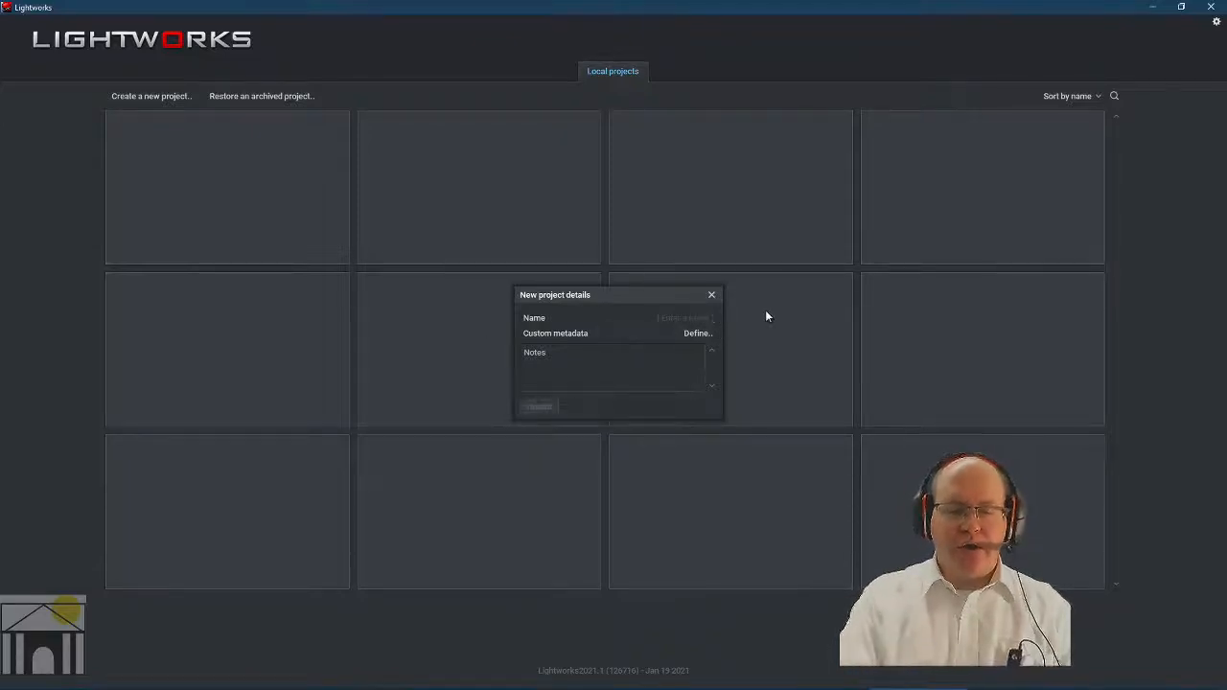
pyautogui.write('Ferguson Library V')
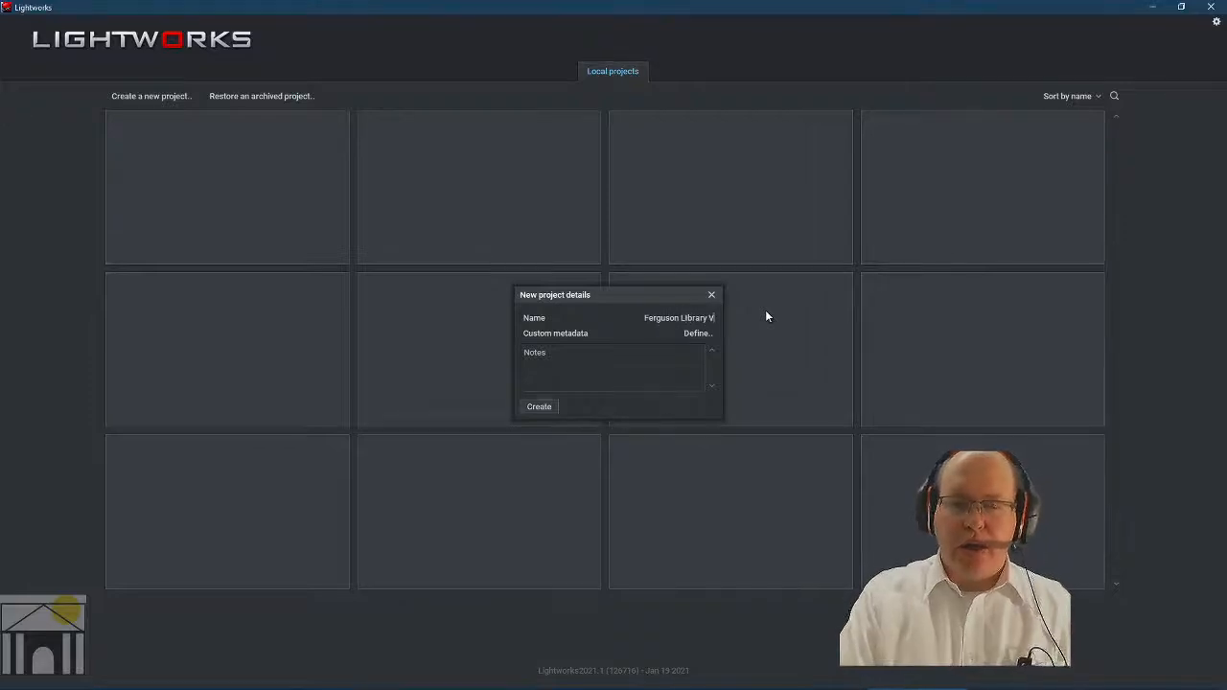
pyautogui.press('BackSpace')
pyautogui.write('Cl')
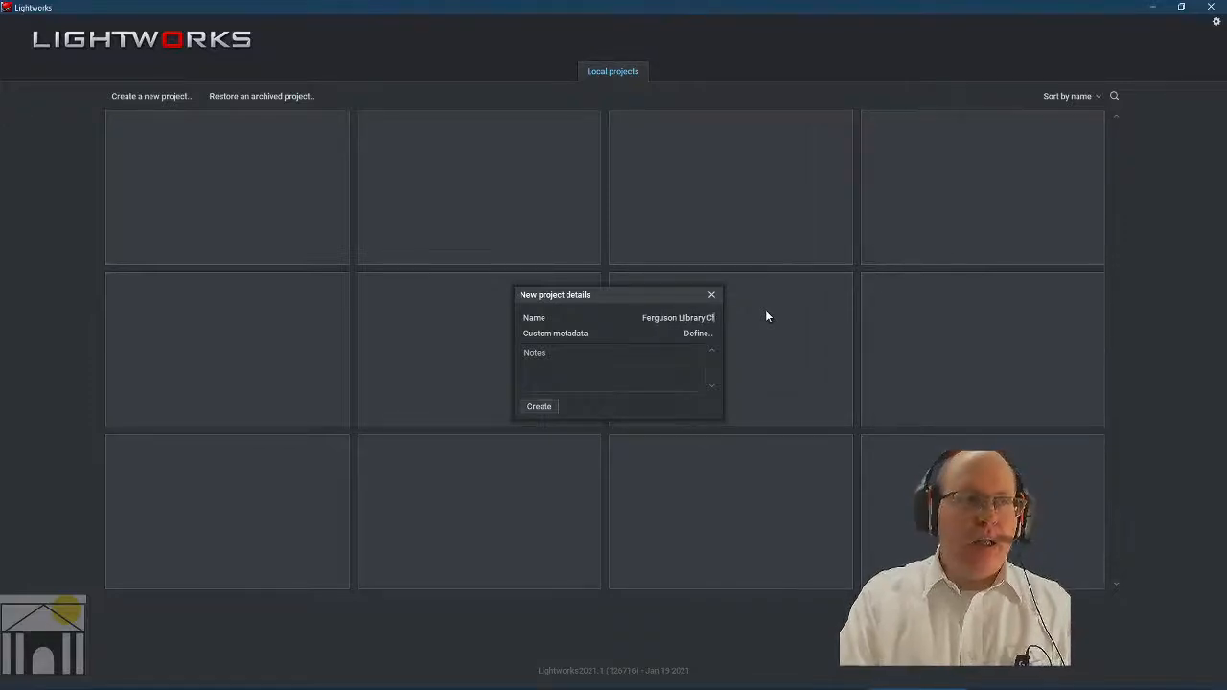
pyautogui.write('ass Video')
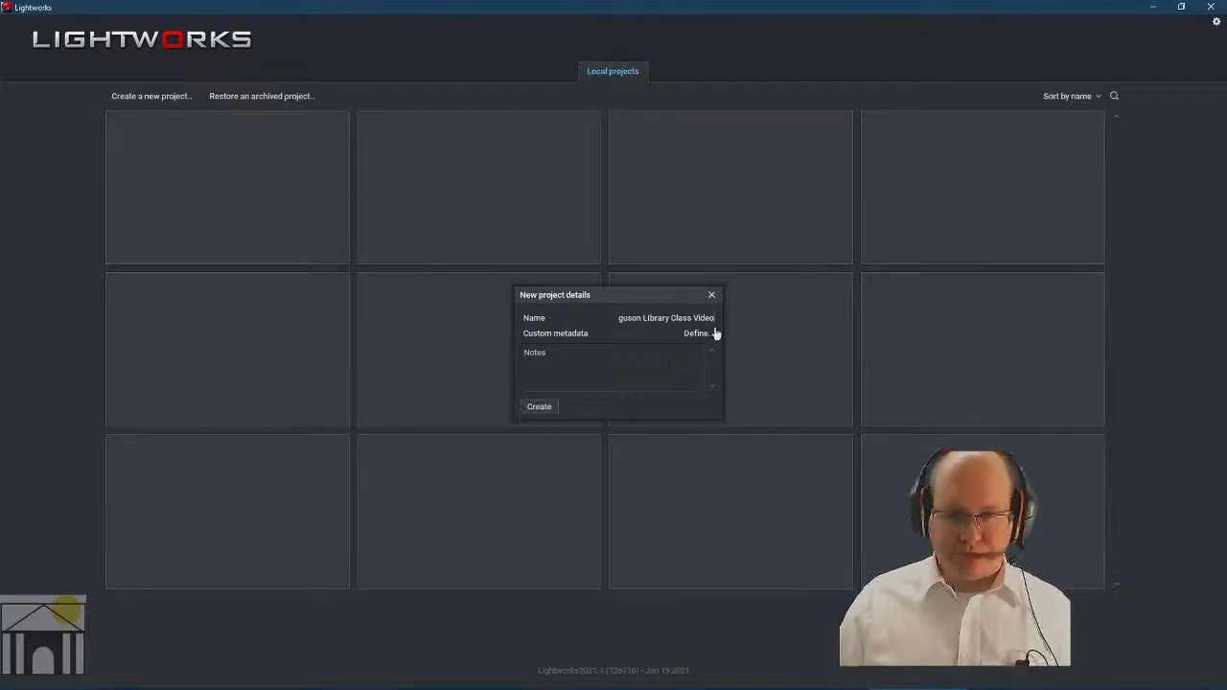
pyautogui.click(666, 362)
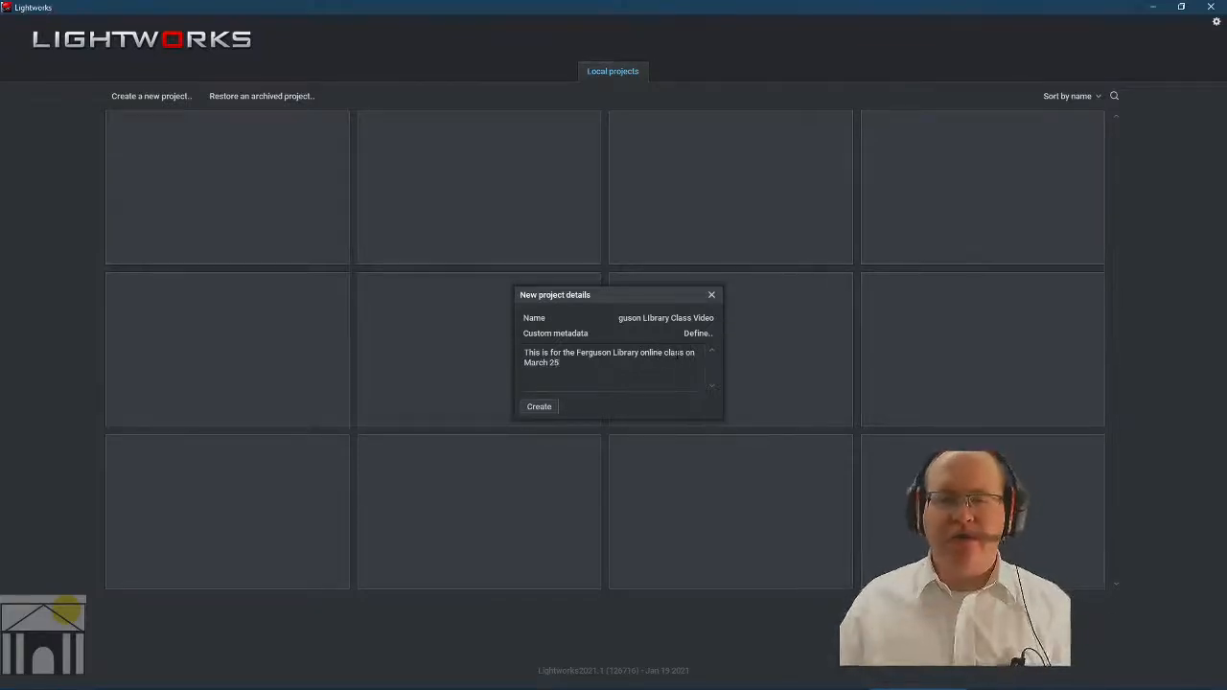
pyautogui.click(540, 407)
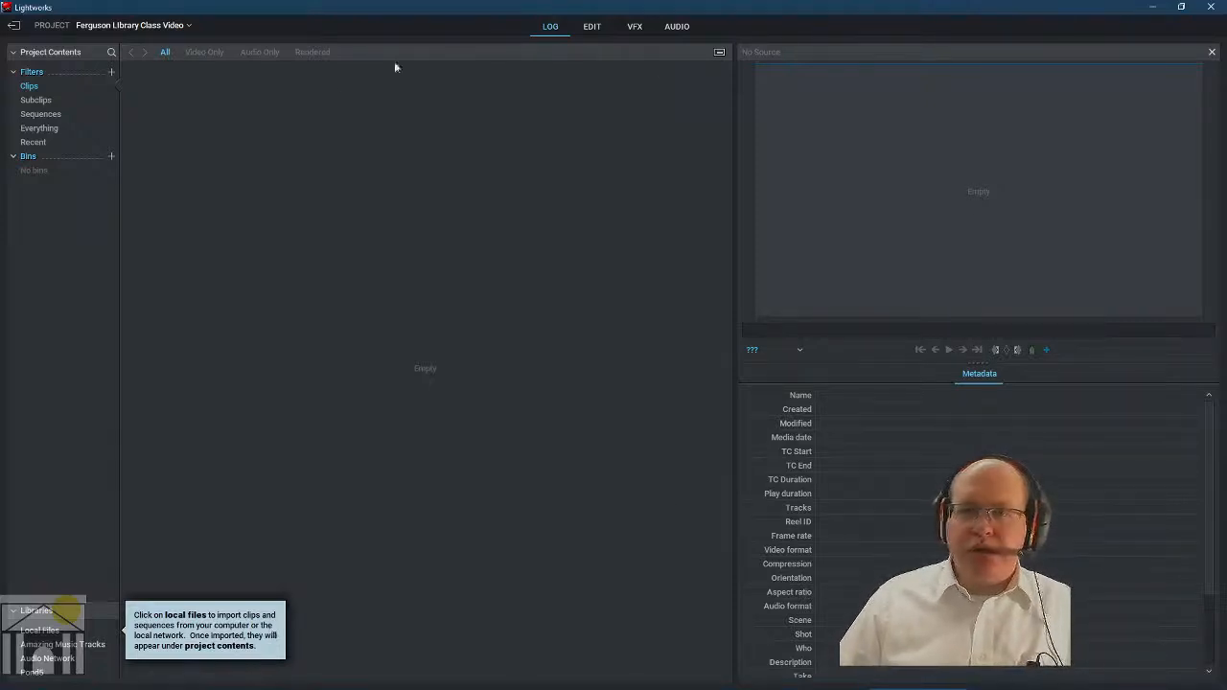
# Review the project's details, video and audio settings, leaving them as they are.
pyautogui.click(184, 32)
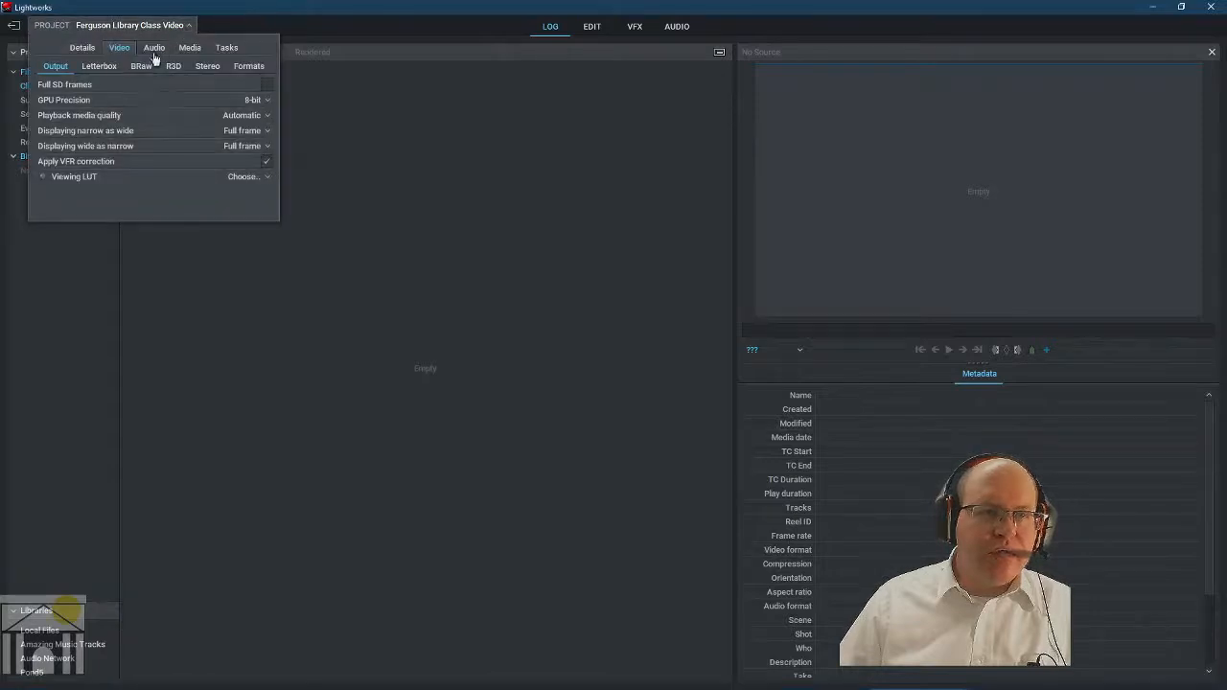
pyautogui.click(91, 51)
pyautogui.click(117, 50)
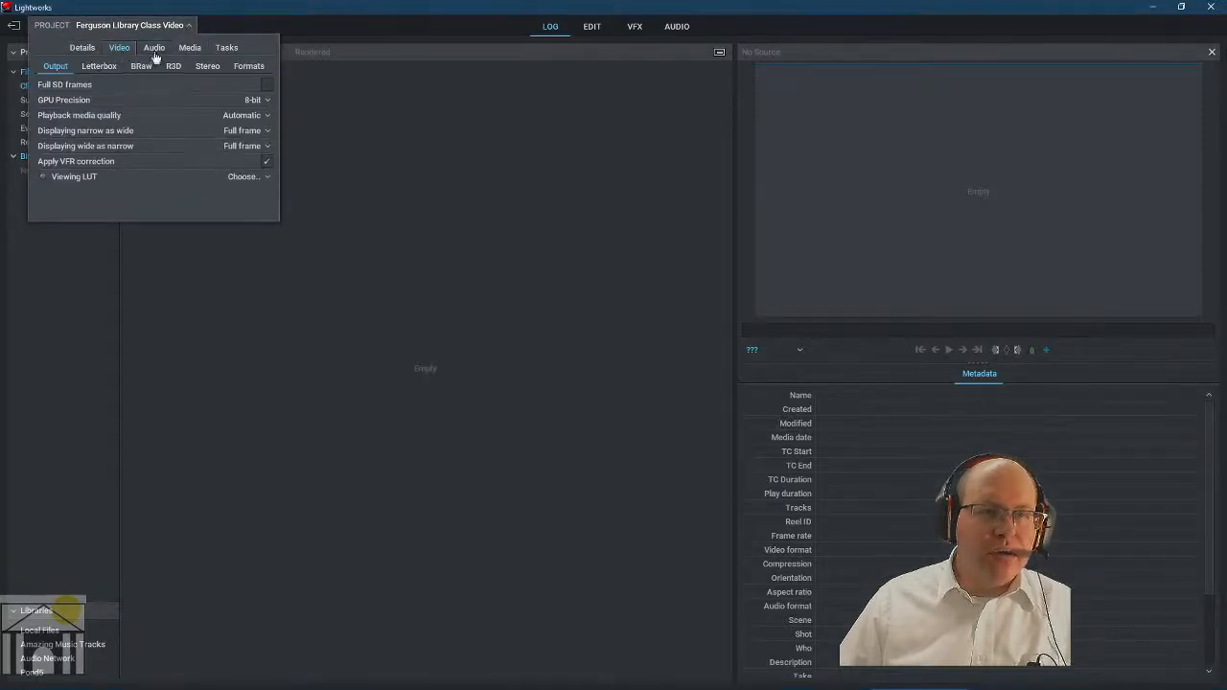
pyautogui.click(154, 48)
pyautogui.click(258, 19)
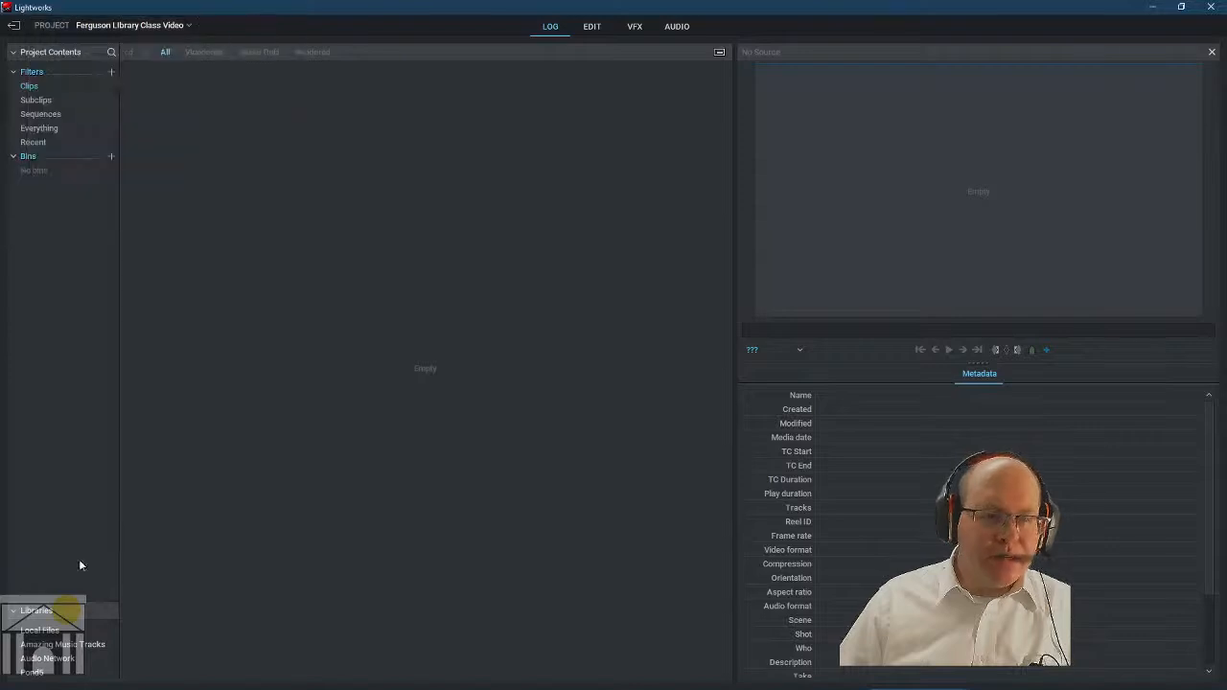
# Look over the local files, the Clips filter and the Edit workspace, dismissing its hint, and return to the Log workspace.
pyautogui.click(46, 631)
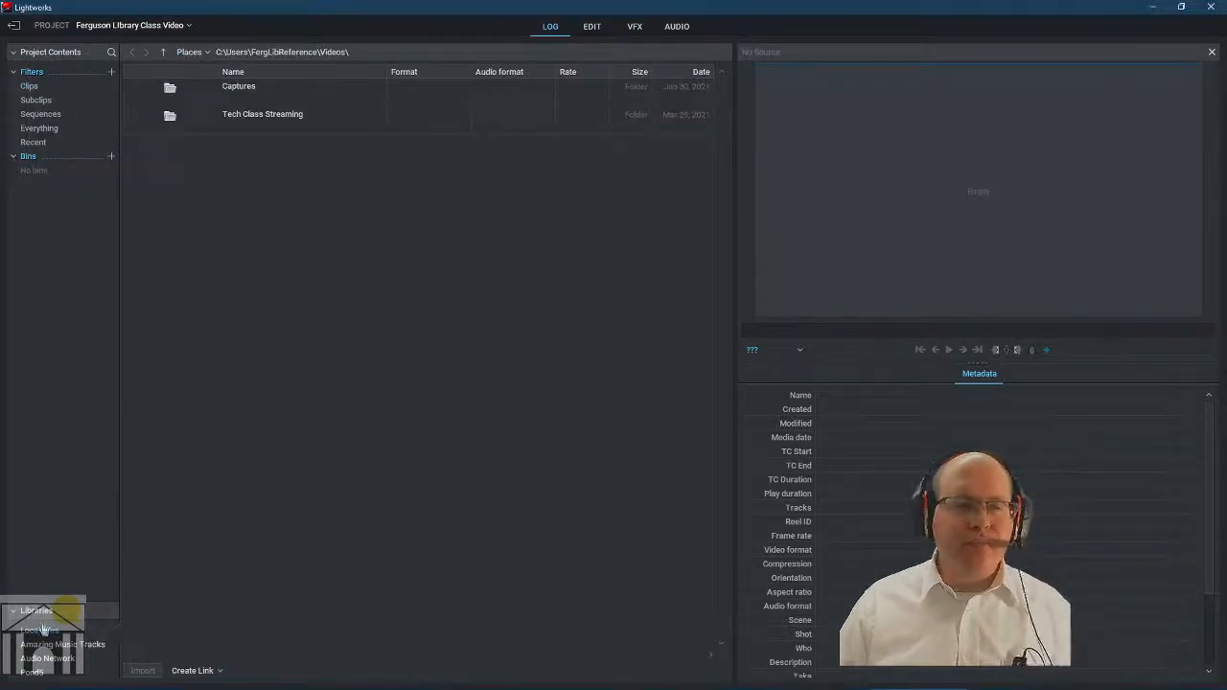
pyautogui.click(29, 87)
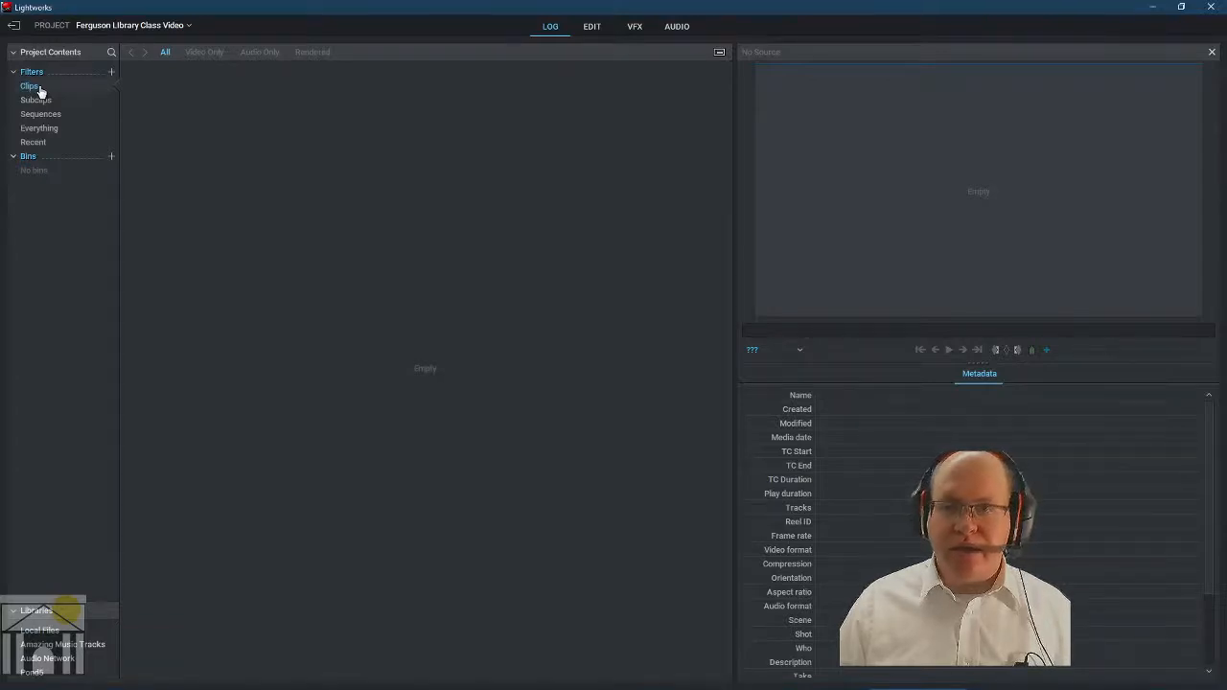
pyautogui.click(594, 29)
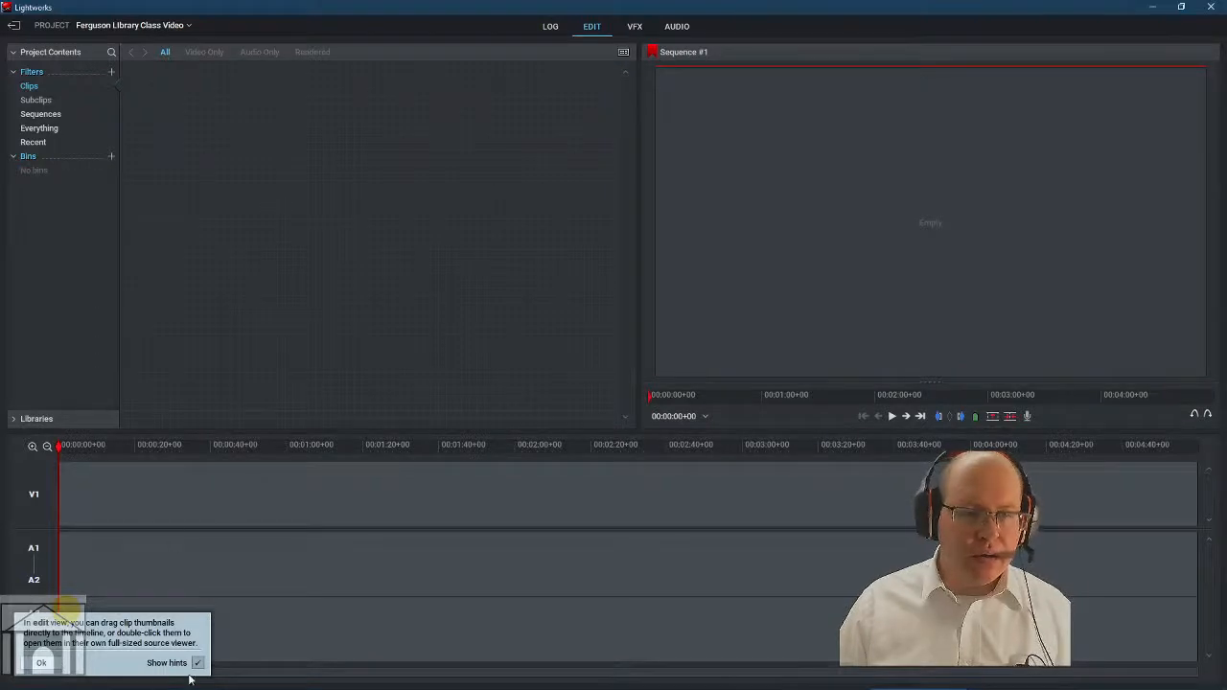
pyautogui.click(39, 665)
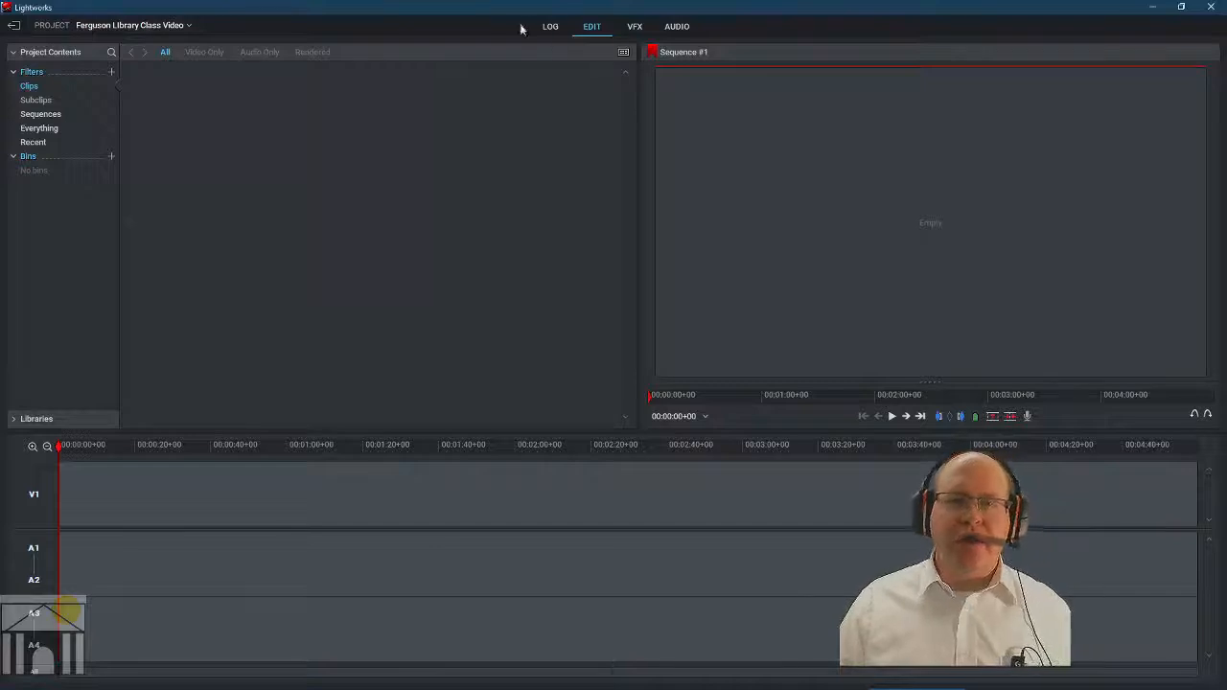
pyautogui.click(554, 29)
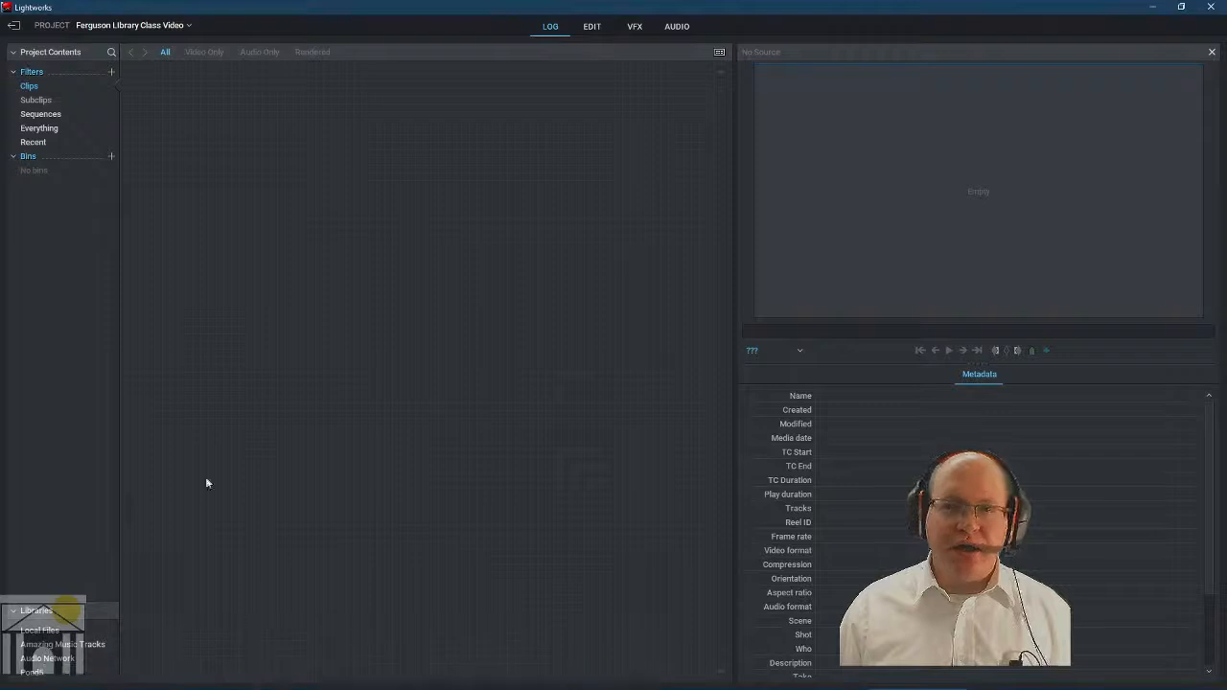
# Exit to the project browser and review the application settings, including the User Interface Appearance options.
pyautogui.click(15, 25)
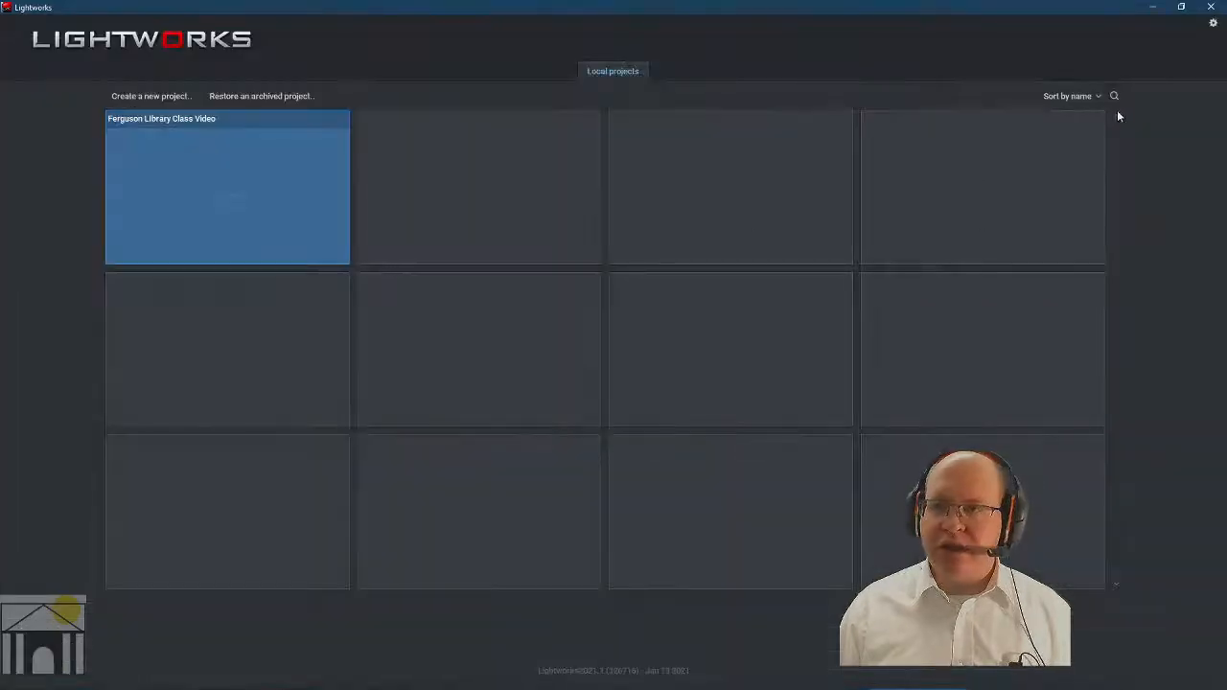
pyautogui.click(1213, 22)
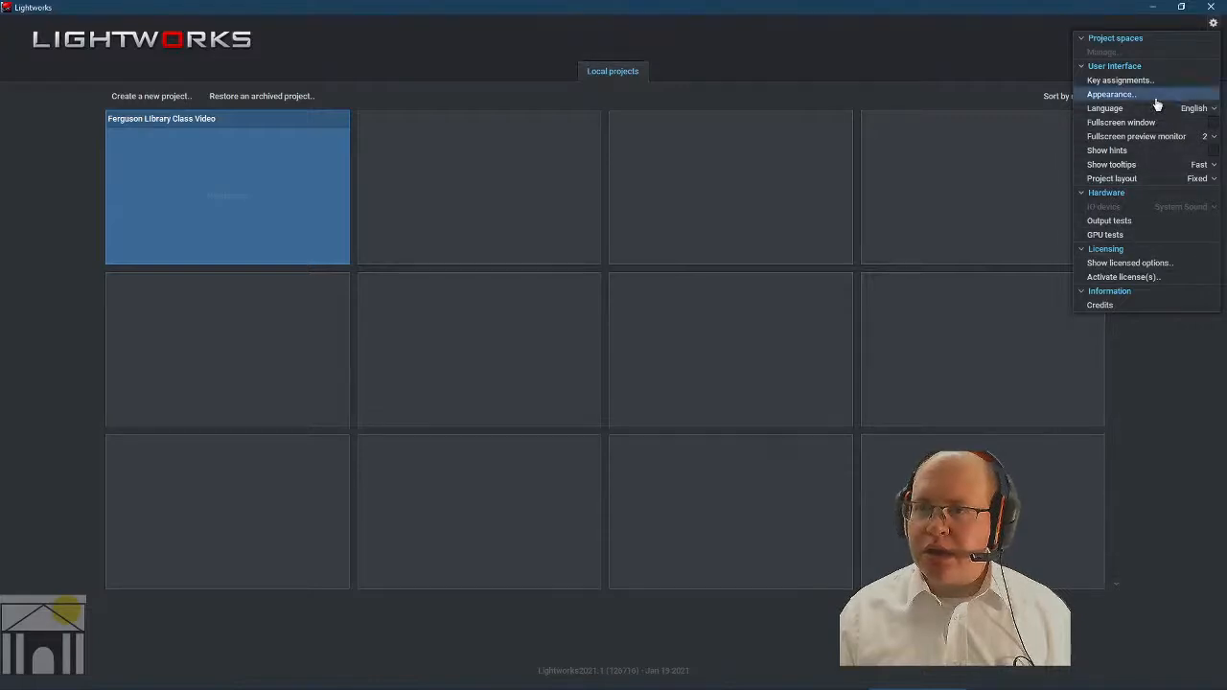
pyautogui.click(1112, 94)
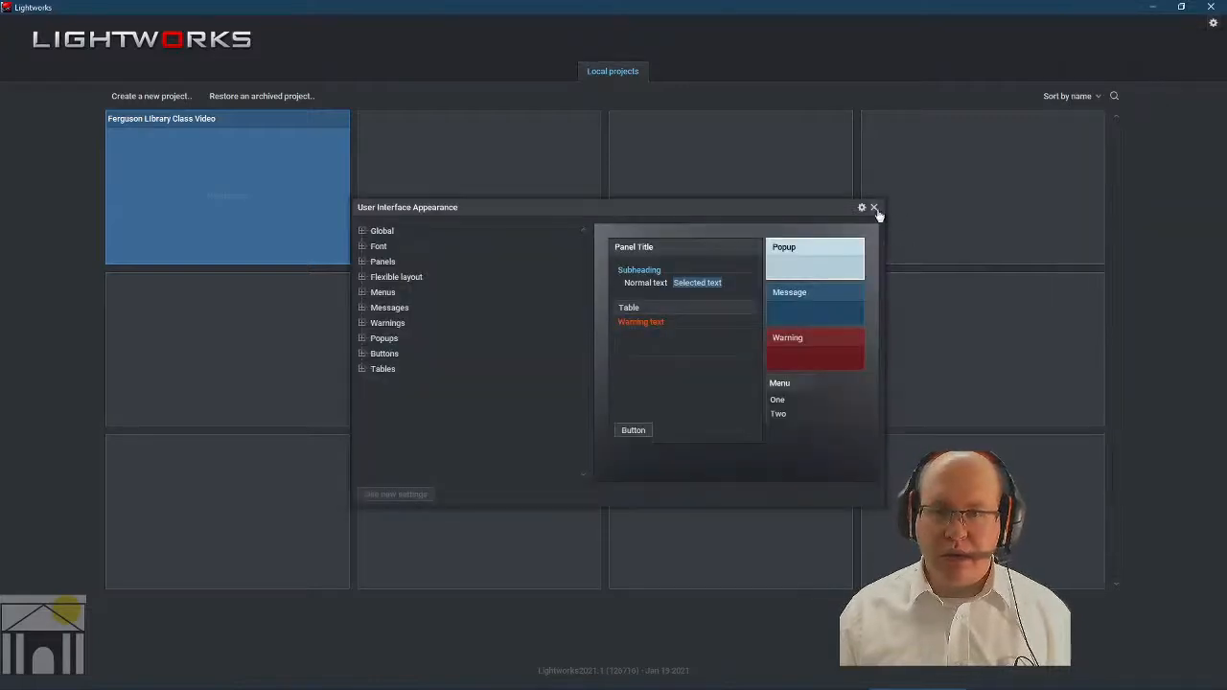
pyautogui.click(874, 208)
pyautogui.click(1213, 22)
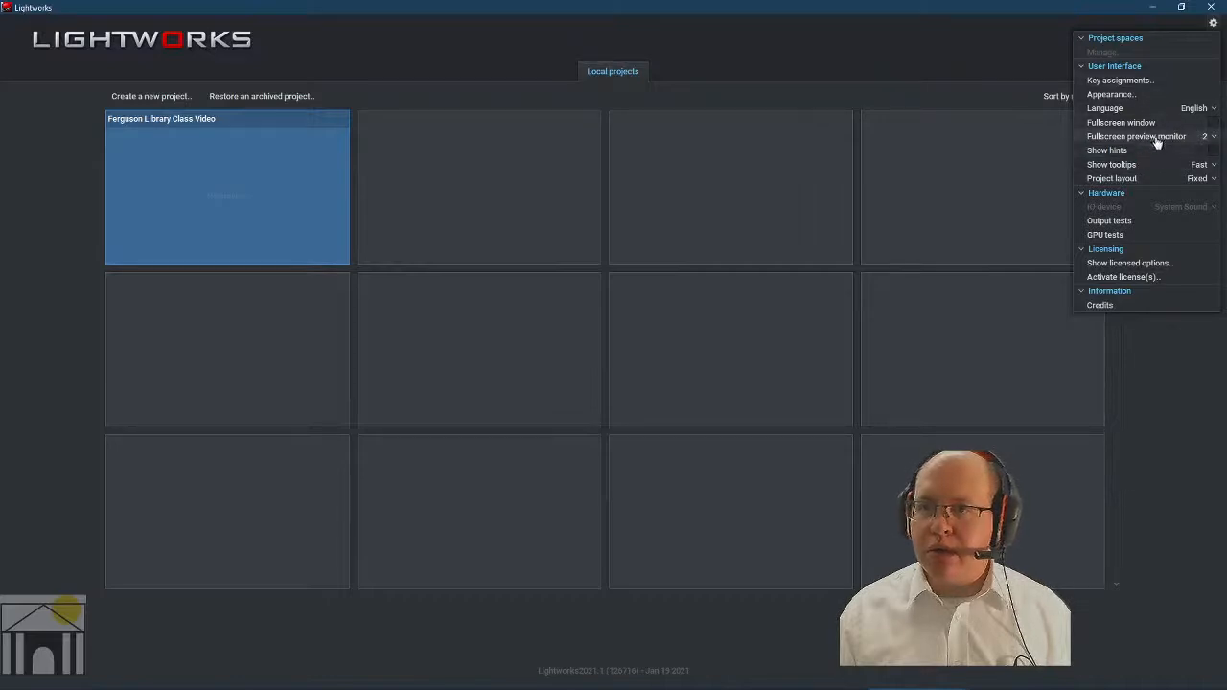
pyautogui.click(1178, 356)
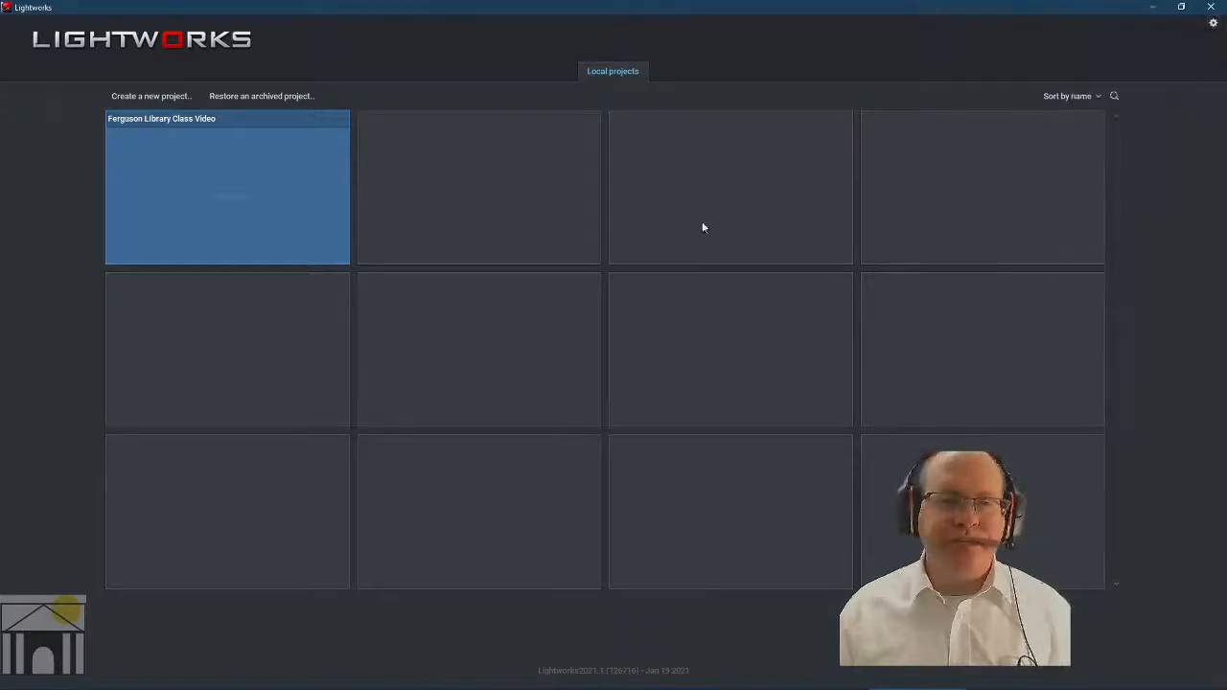
# Reopen the Ferguson Library Class Video project and examine the Amazing Music Tracks, Audio Network and Pond5 libraries.
pyautogui.click(263, 202)
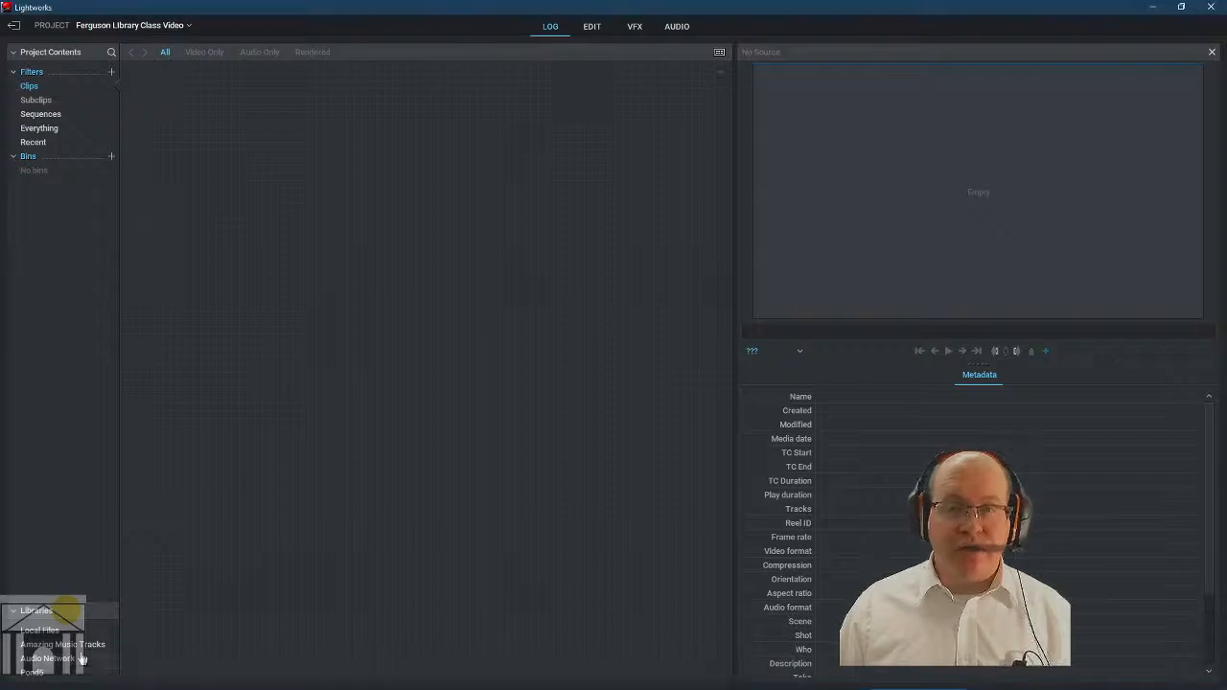
pyautogui.click(75, 646)
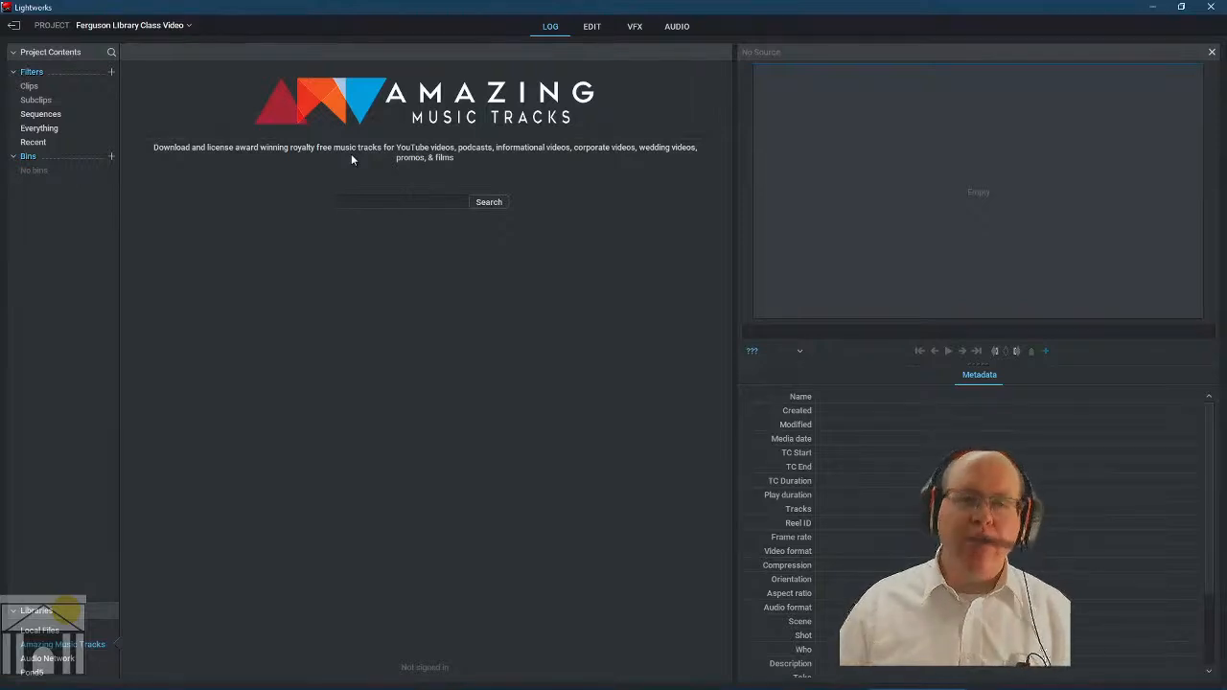
pyautogui.click(57, 661)
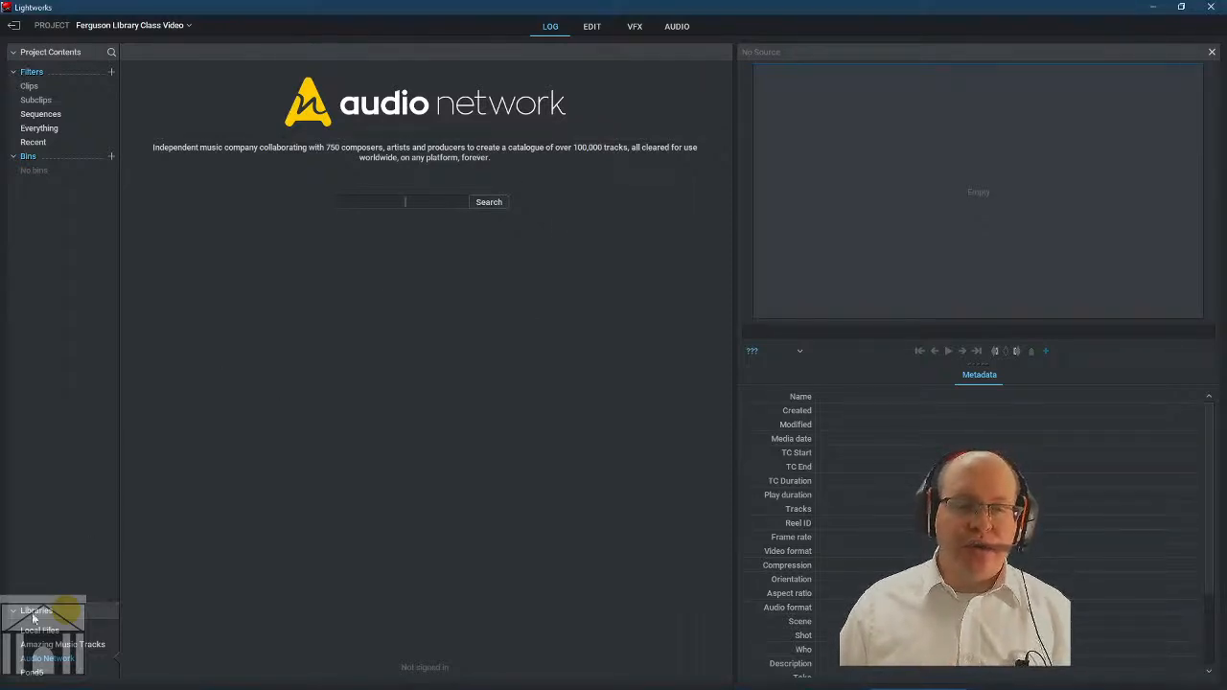
pyautogui.click(32, 672)
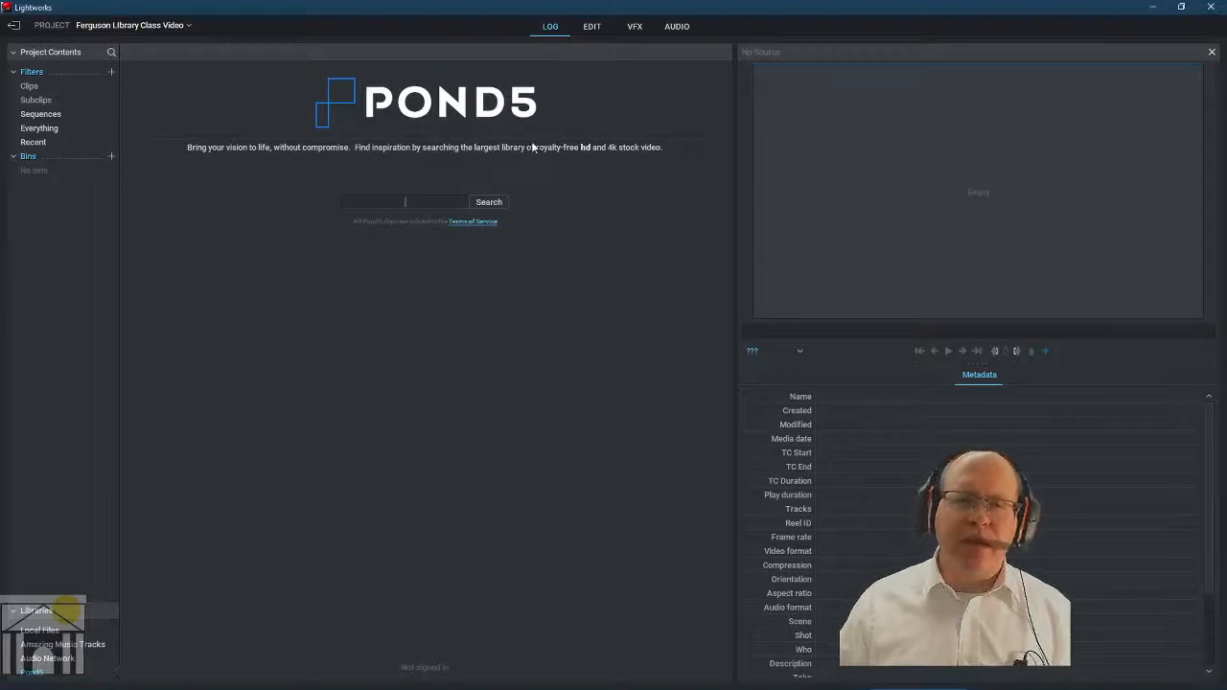
# Browse the local files to the Video folder inside Intro to Video Editing on the Desktop.
pyautogui.click(40, 633)
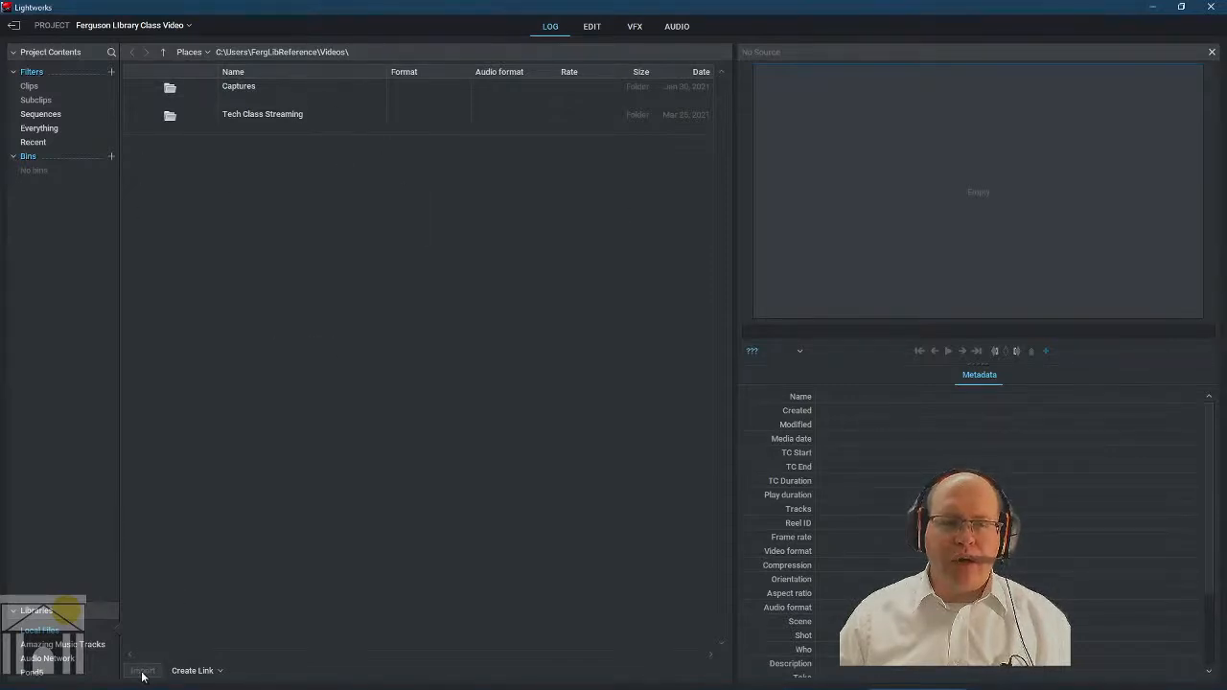
pyautogui.click(163, 52)
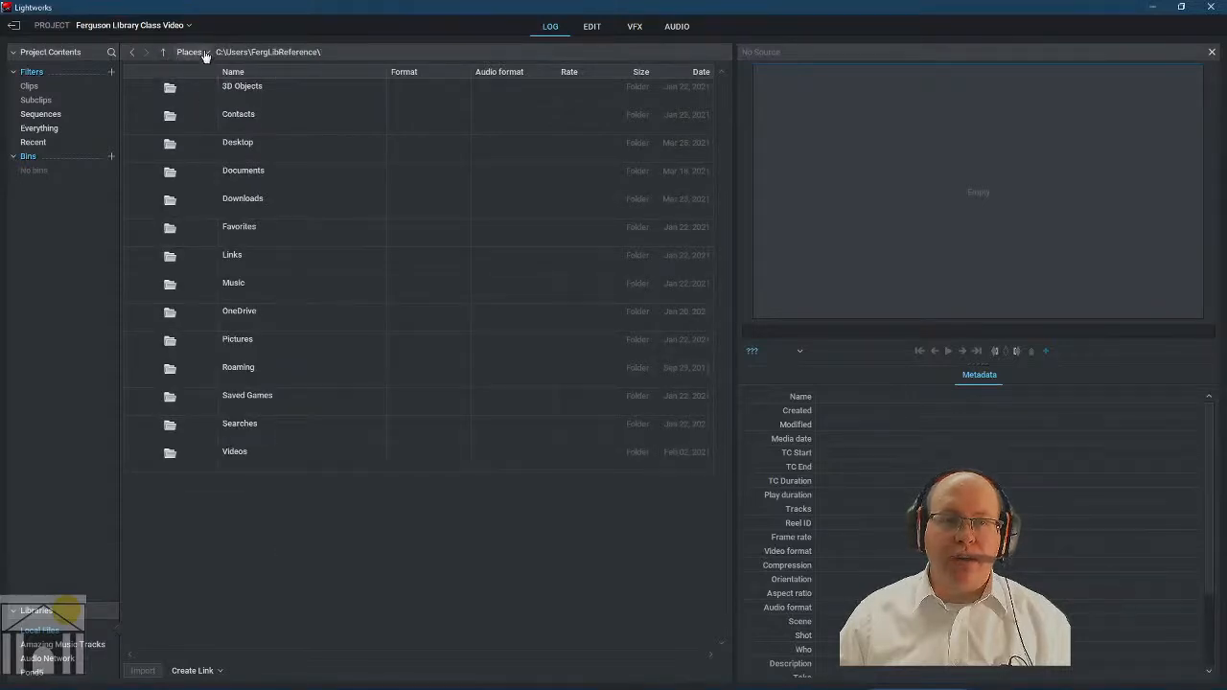
pyautogui.click(201, 52)
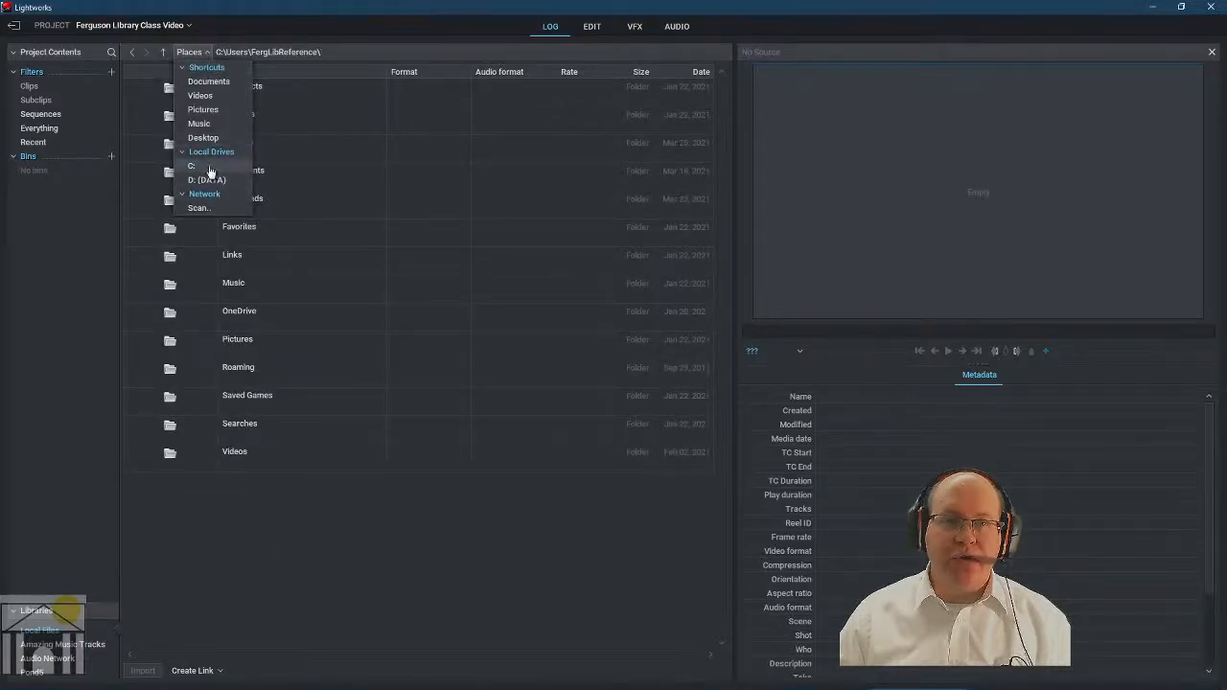
pyautogui.click(203, 138)
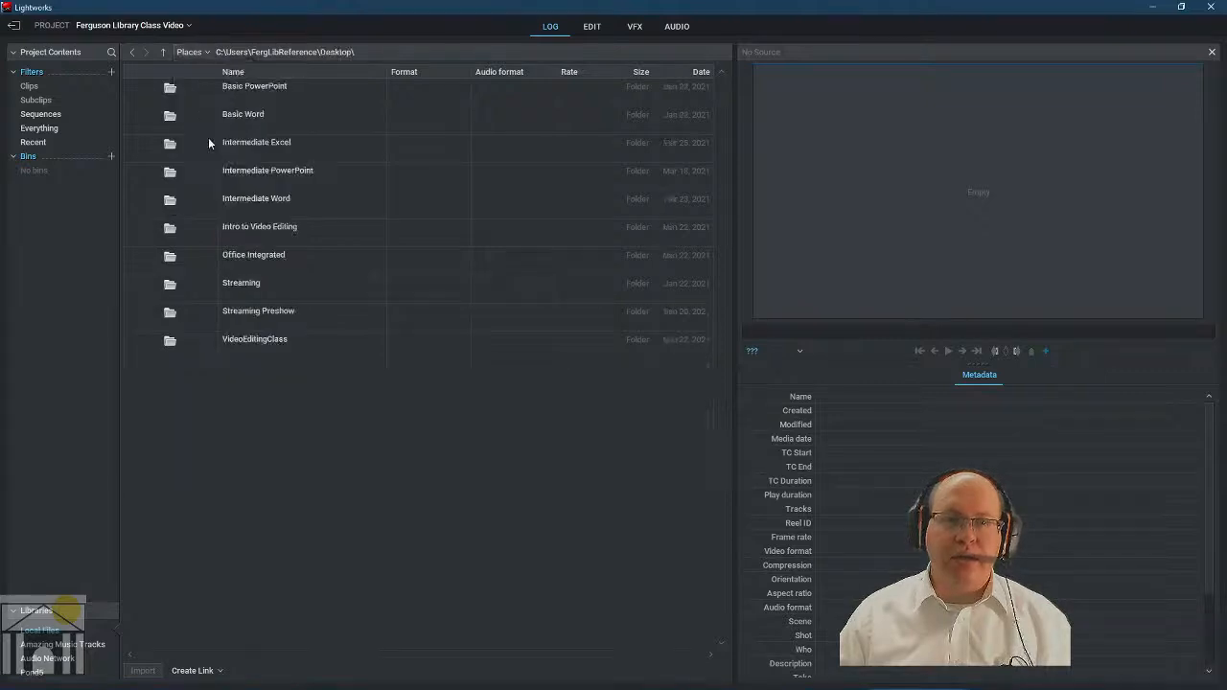
pyautogui.doubleClick(253, 225)
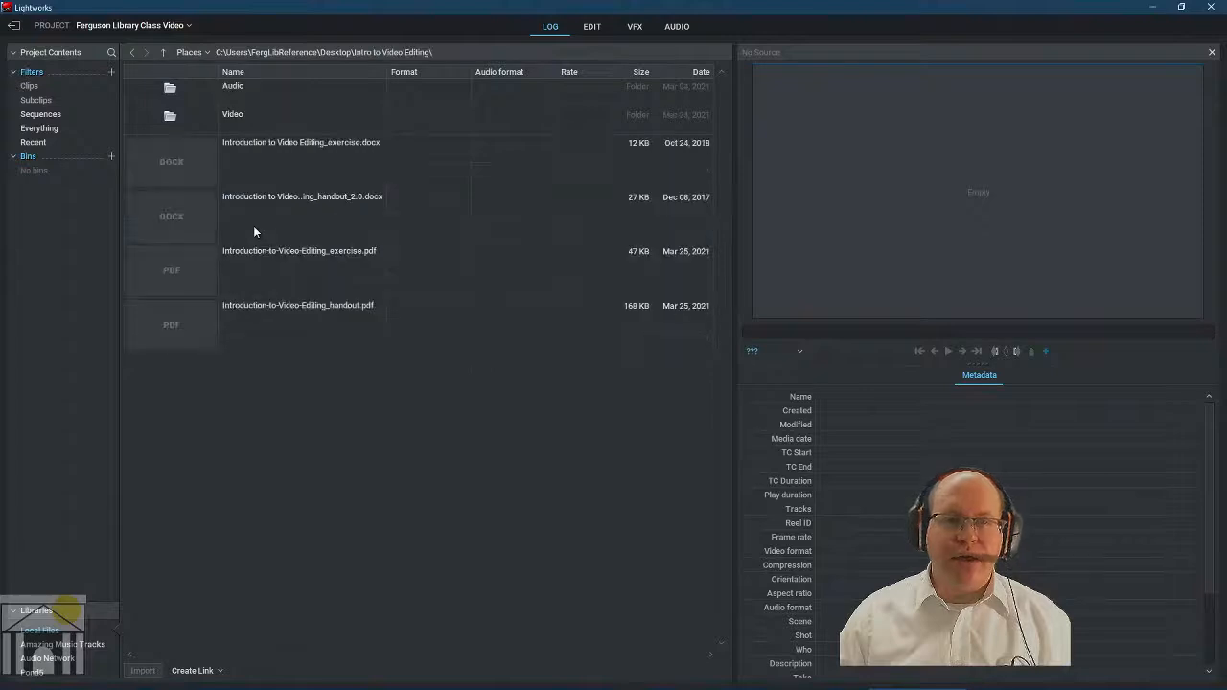
pyautogui.doubleClick(242, 116)
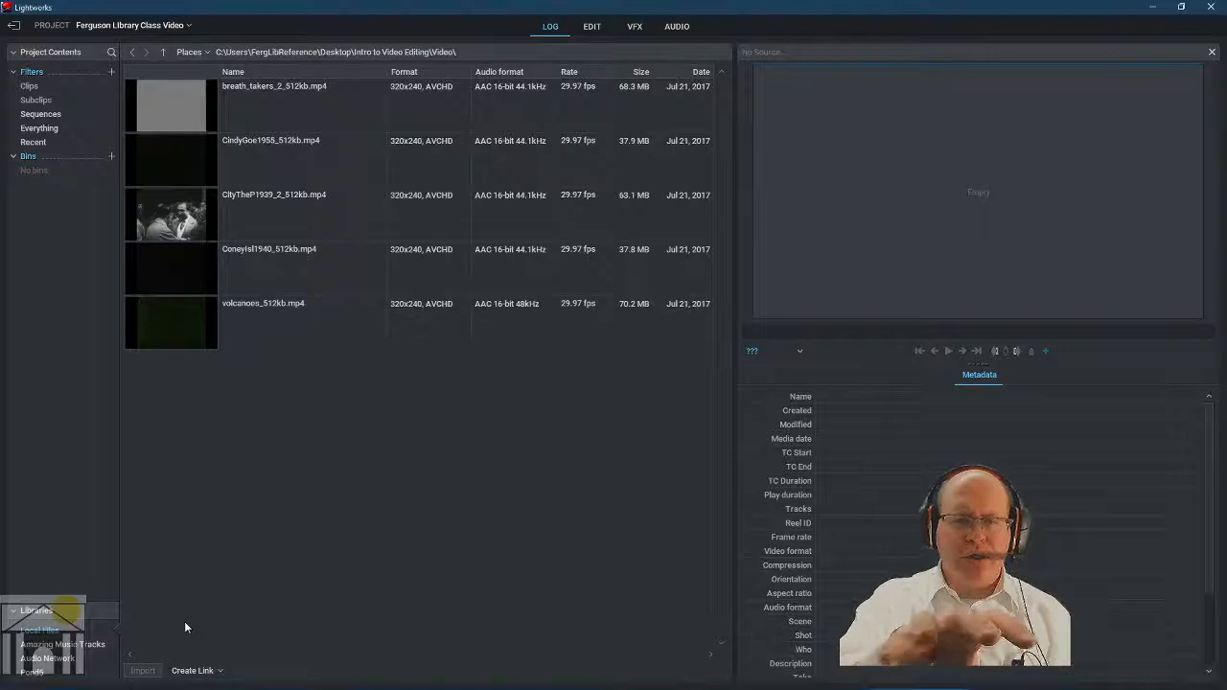
# Import breath_takers_2_512kb.mp4, CityTheP1939_2_512kb.mp4 and ConeyIsl1940_512kb.mp4 into the project.
pyautogui.click(181, 99)
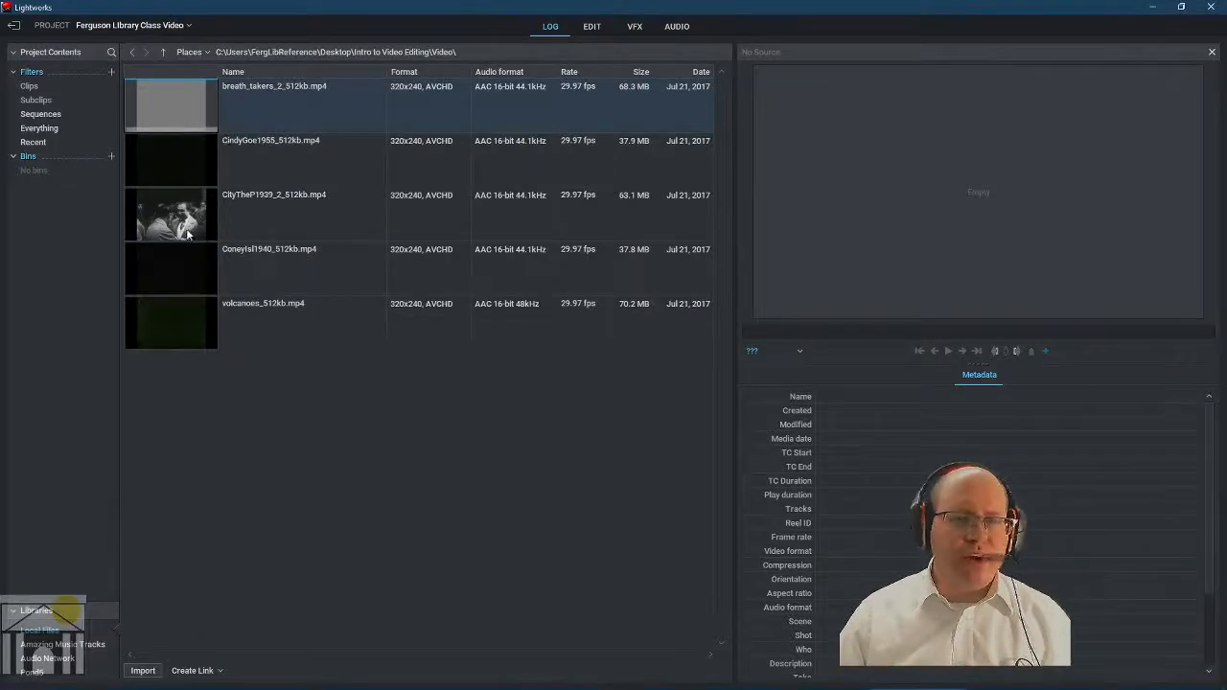
pyautogui.keyDown('ctrl'); pyautogui.click(217, 227); pyautogui.keyUp('ctrl')
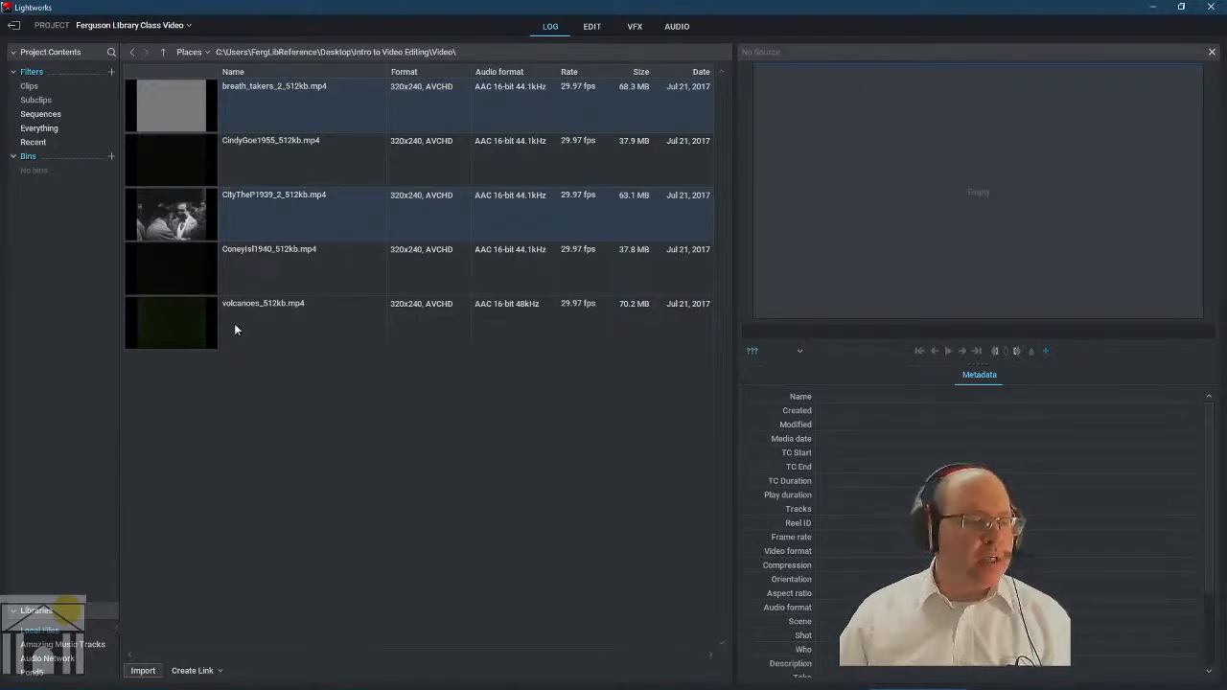
pyautogui.keyDown('ctrl'); pyautogui.click(177, 270); pyautogui.keyUp('ctrl')
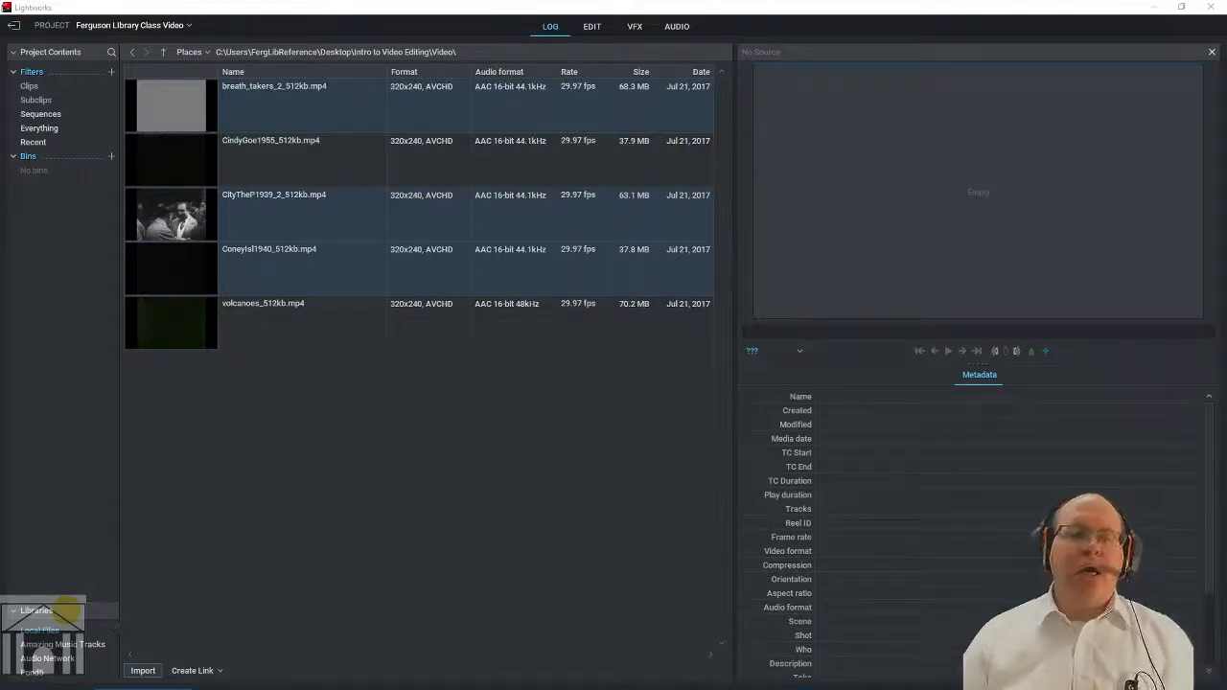
pyautogui.click(412, 12)
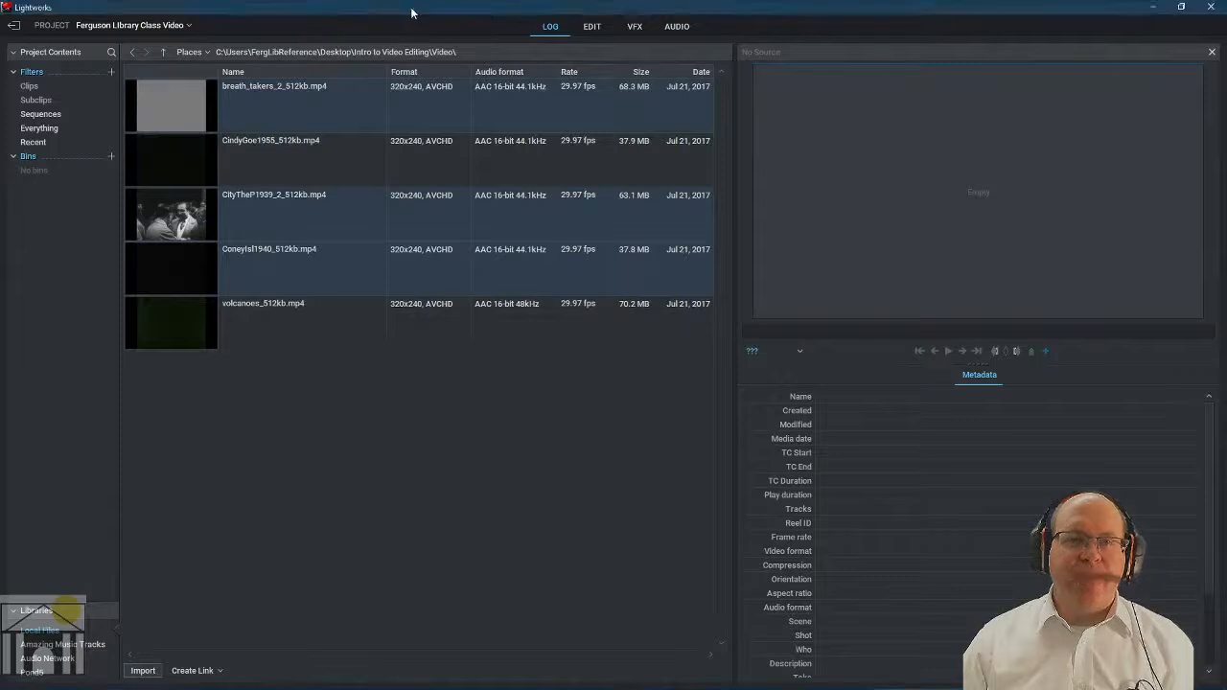
pyautogui.click(141, 672)
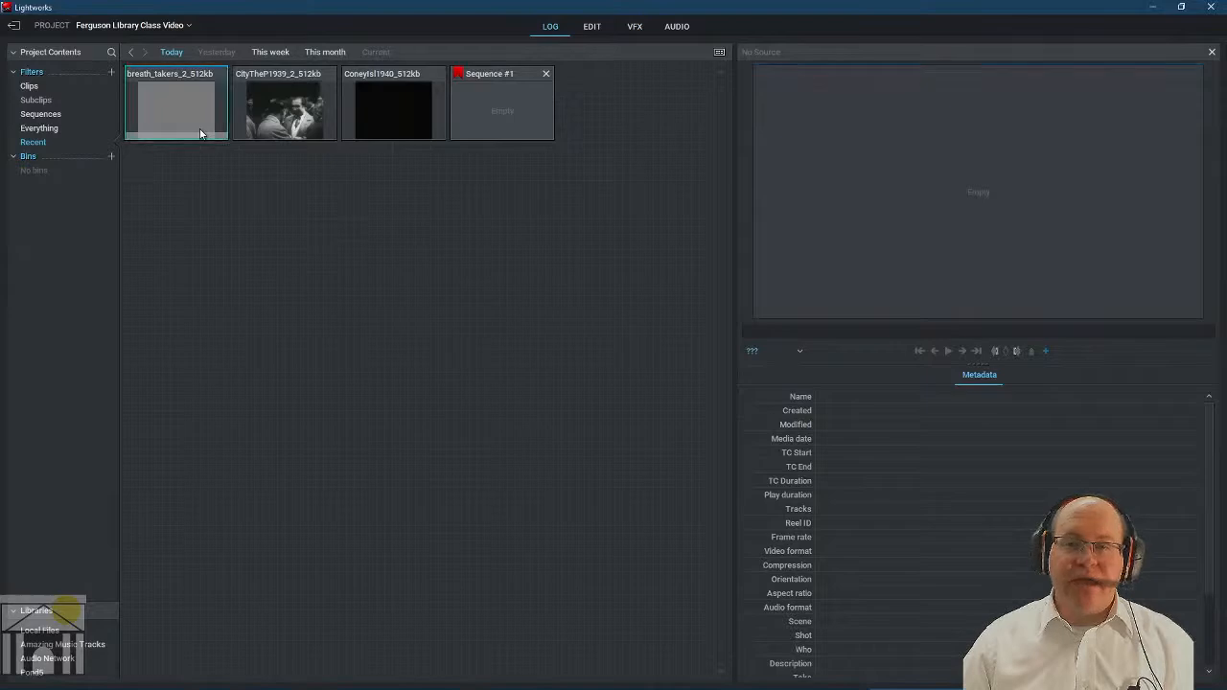
# Load the breath_takers_2_512kb clip into the source viewer.
pyautogui.moveTo(177, 109); pyautogui.dragTo(797, 149)
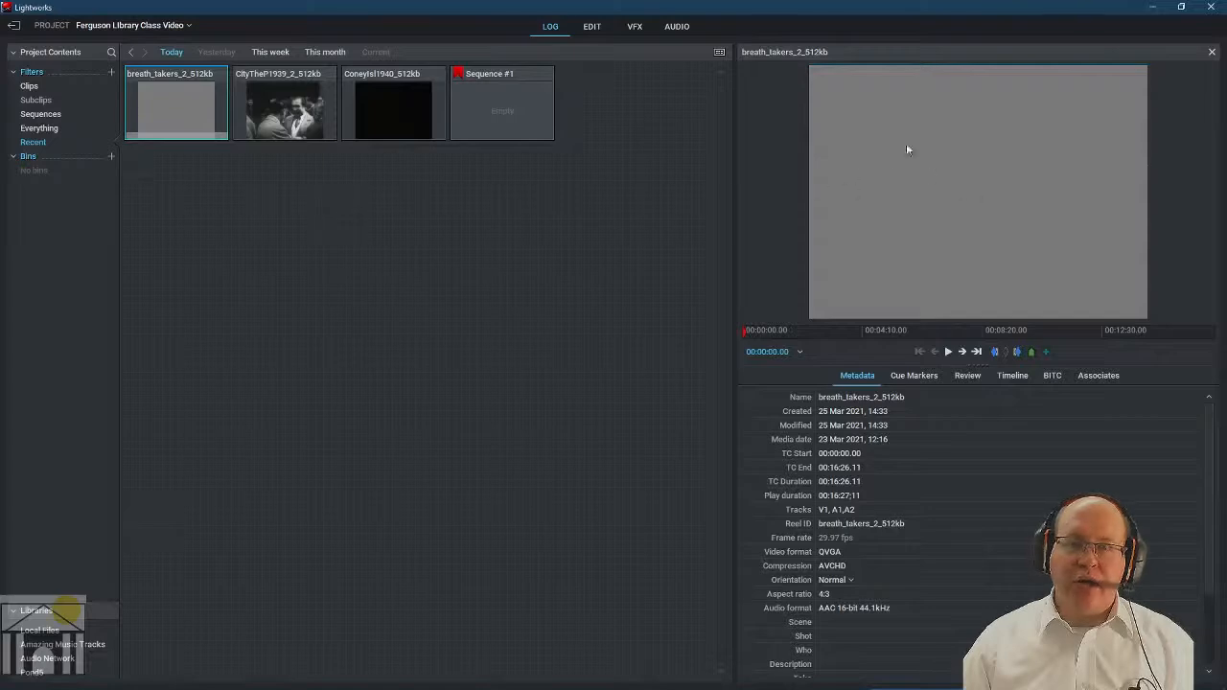
# Preview the opening of the breath_takers_2_512kb clip and rename the clip Video 01: Breath Takers.
pyautogui.click(949, 354)
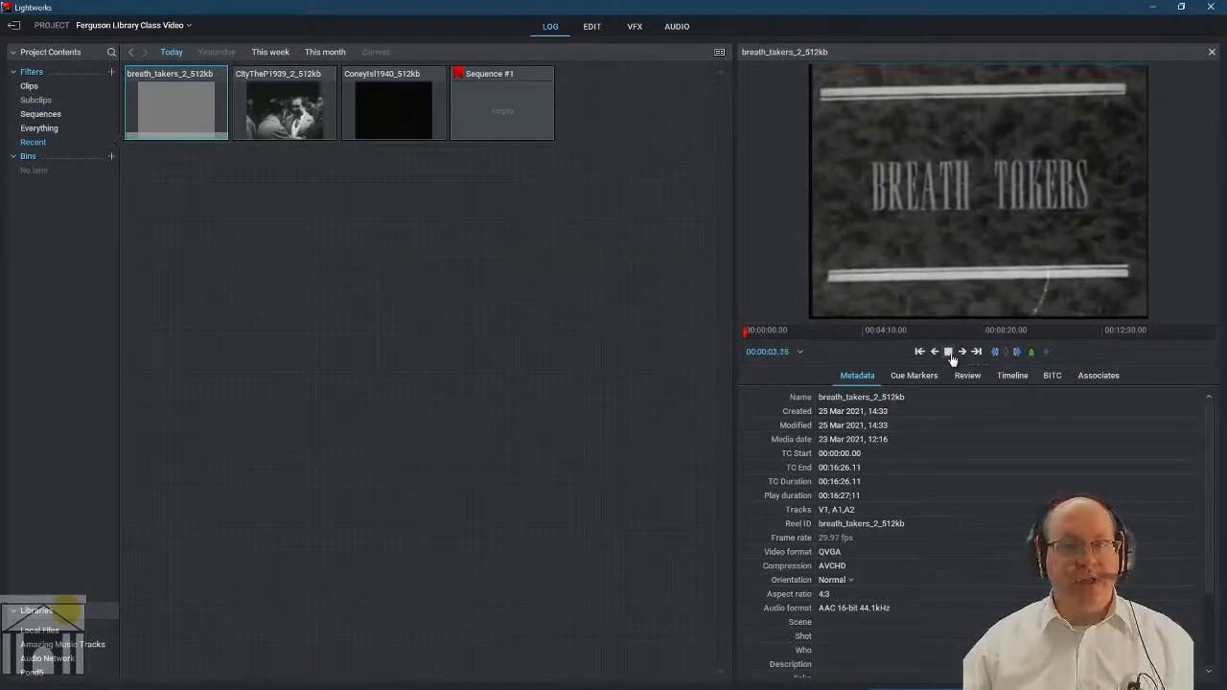
pyautogui.click(949, 352)
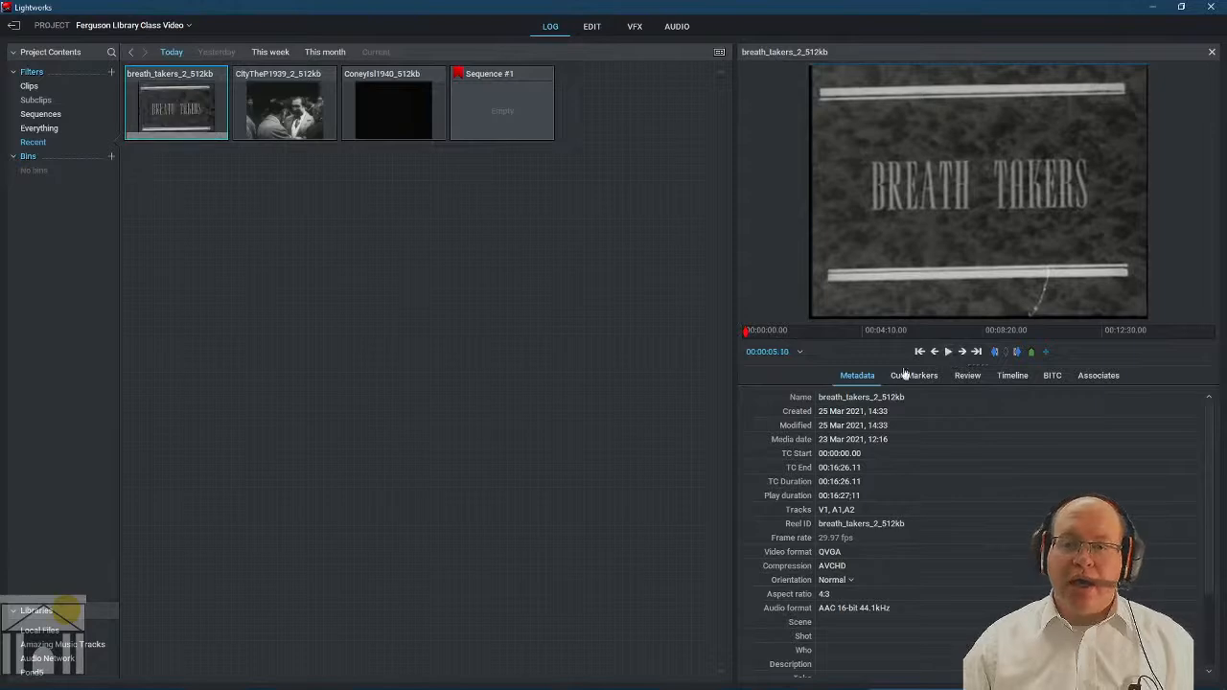
pyautogui.moveTo(905, 397); pyautogui.dragTo(817, 397)
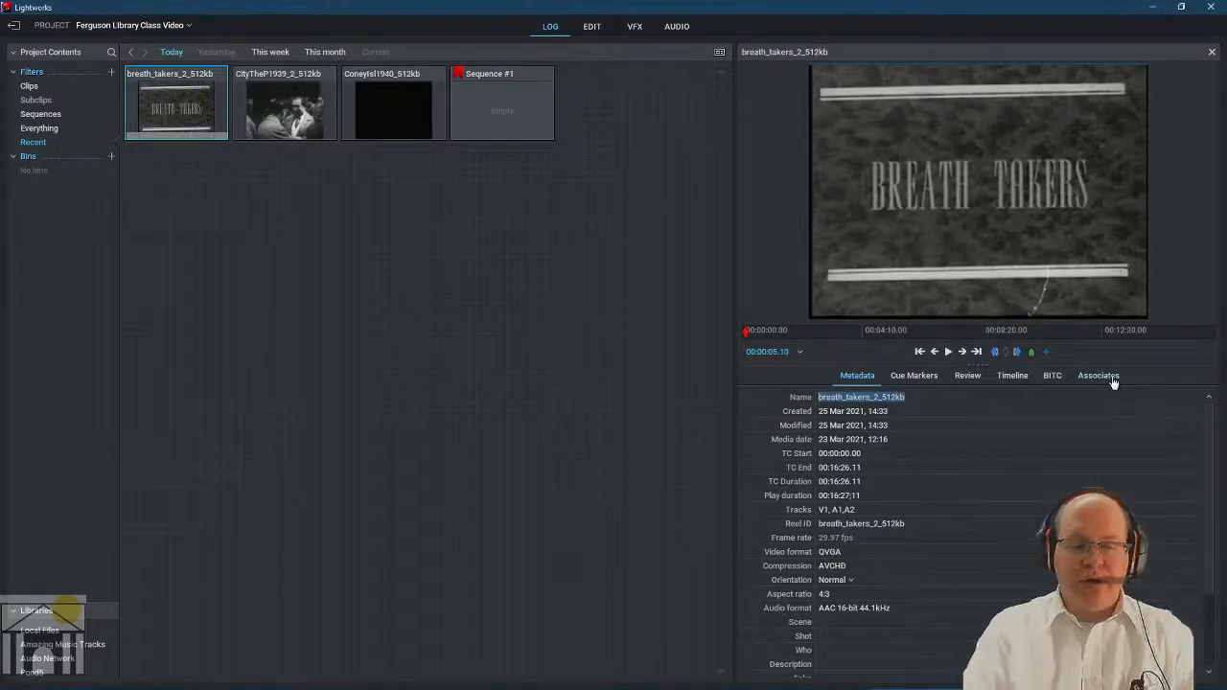
pyautogui.write('Video 01')
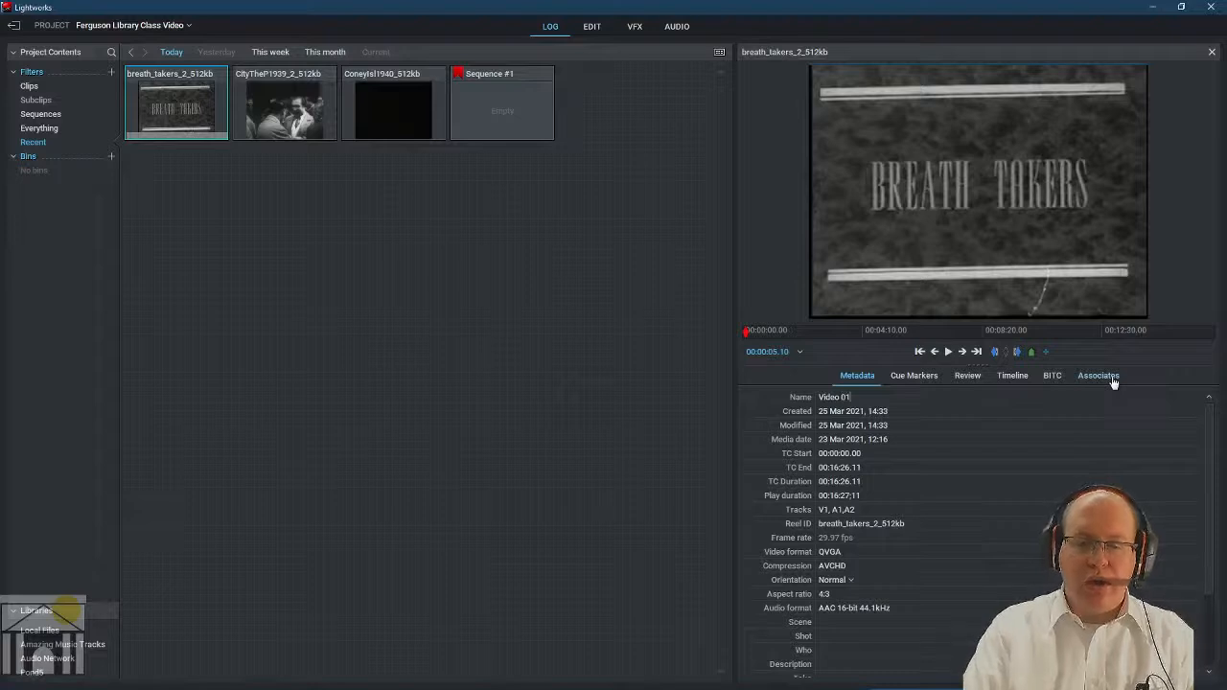
pyautogui.write(': Breath')
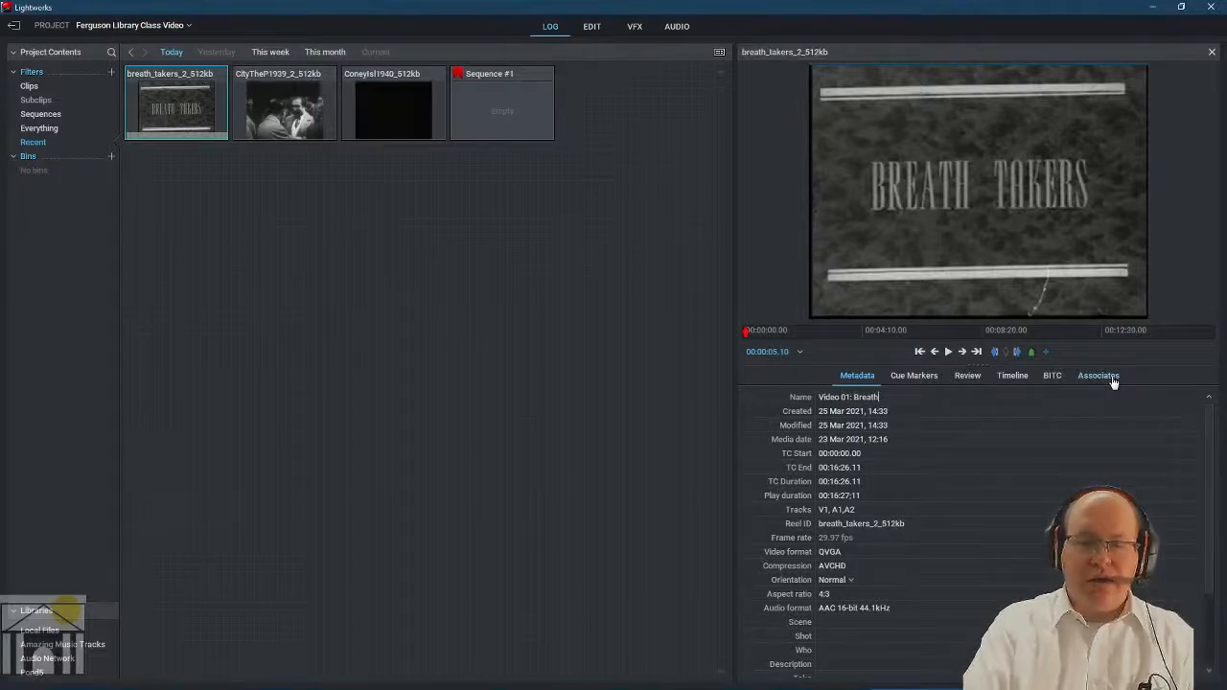
pyautogui.write(' Takers')
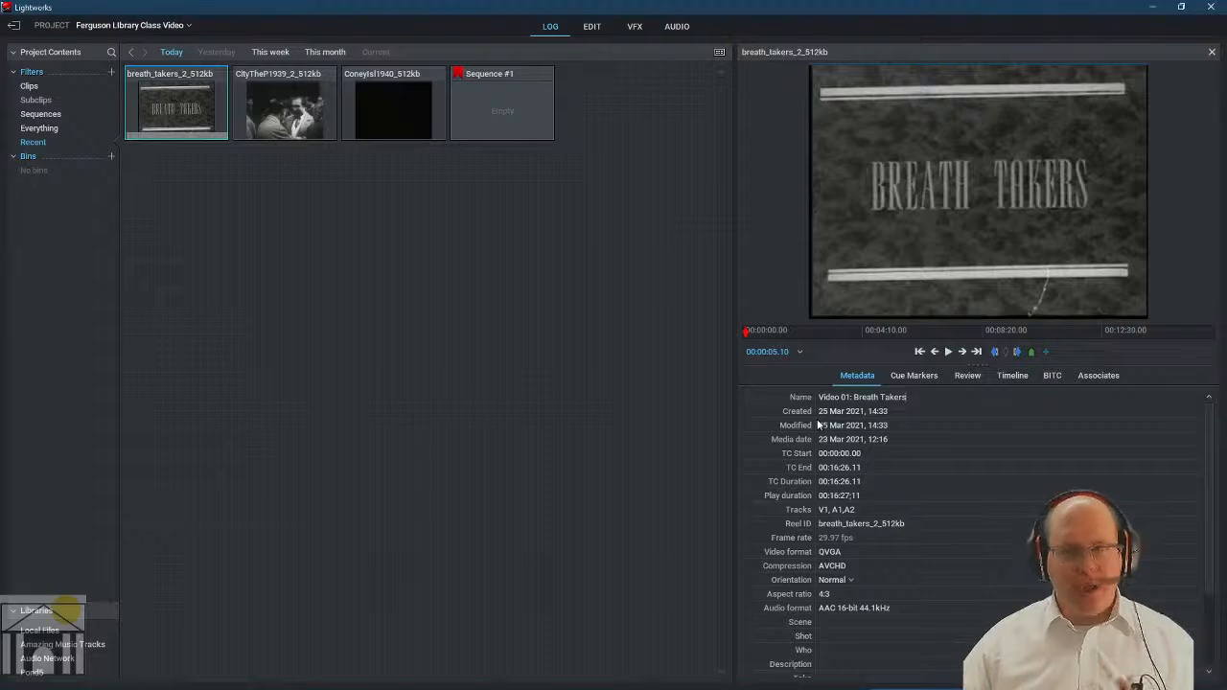
pyautogui.press('Return')
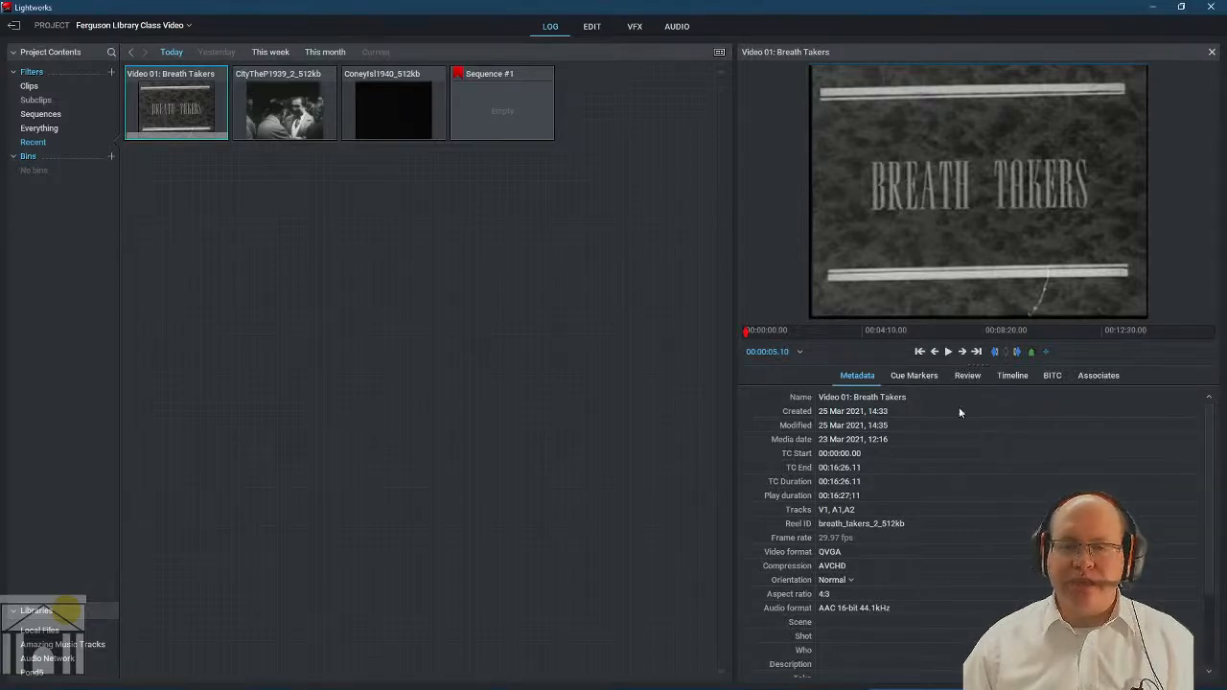
# Examine the clip's cue markers and metadata, and review the places available for browsing local files.
pyautogui.click(930, 380)
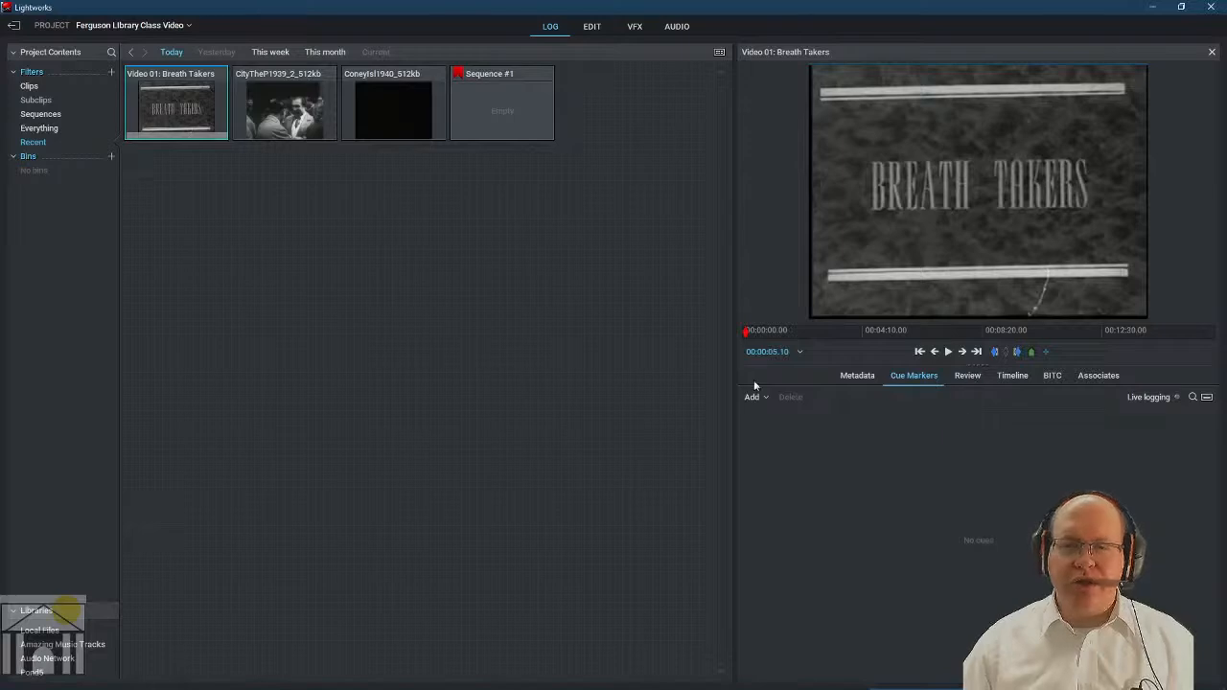
pyautogui.click(834, 380)
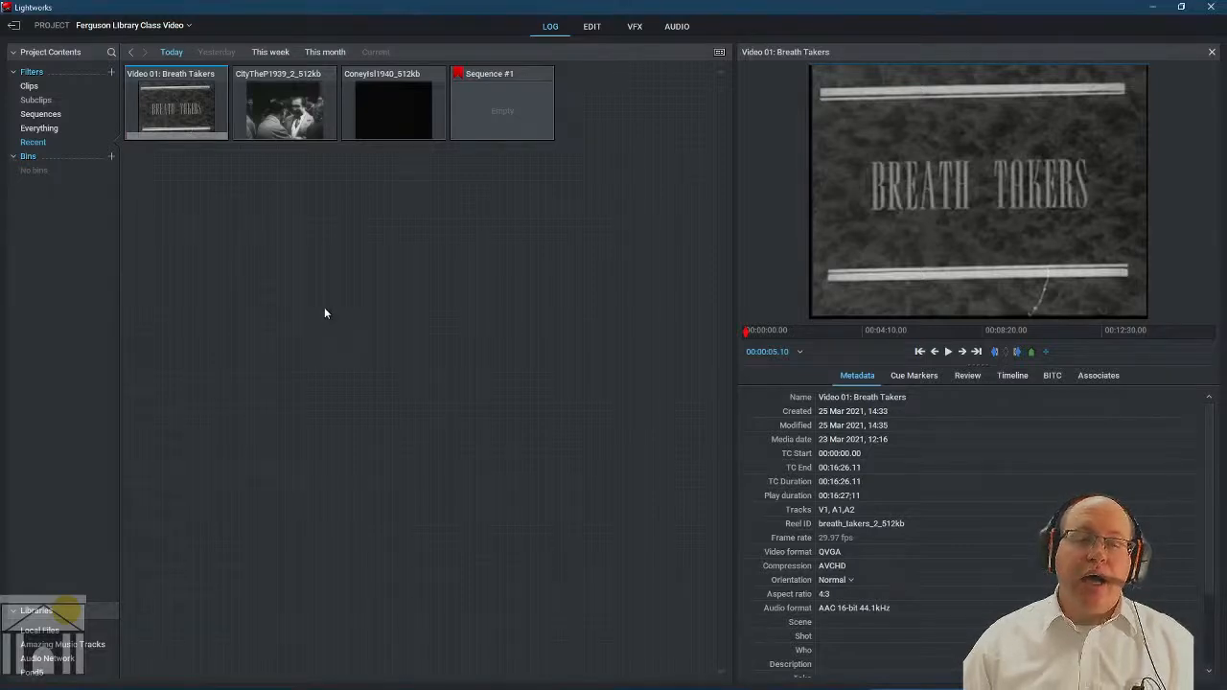
pyautogui.click(40, 637)
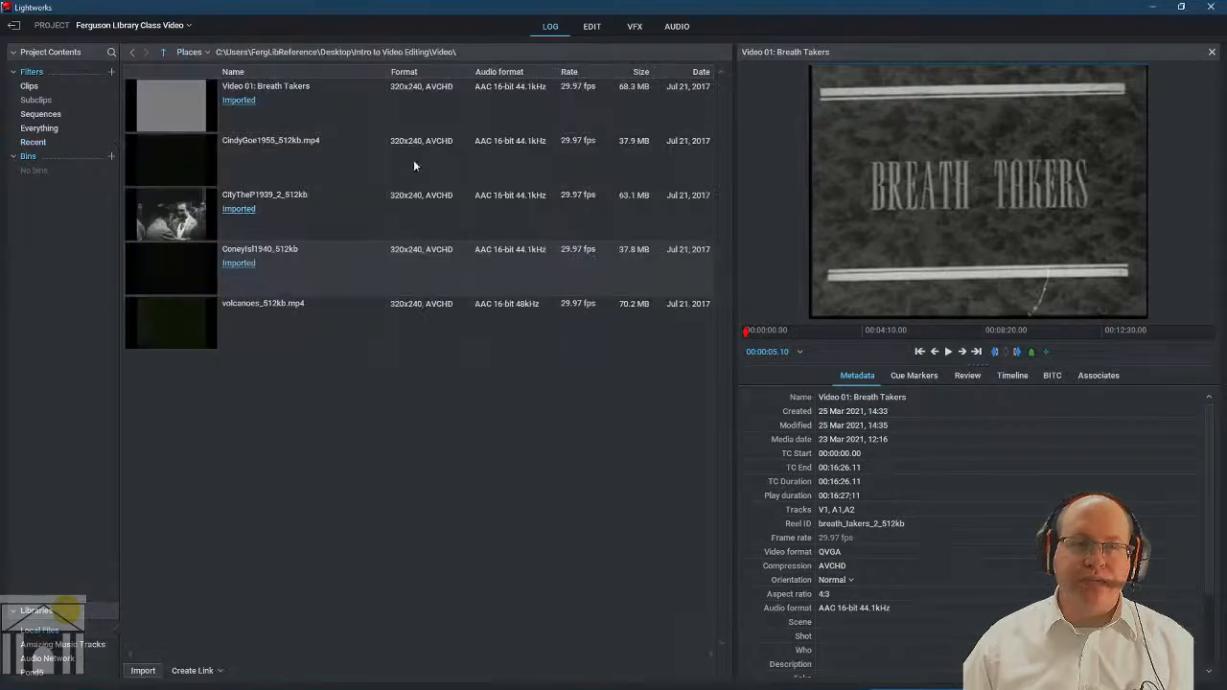
pyautogui.click(203, 55)
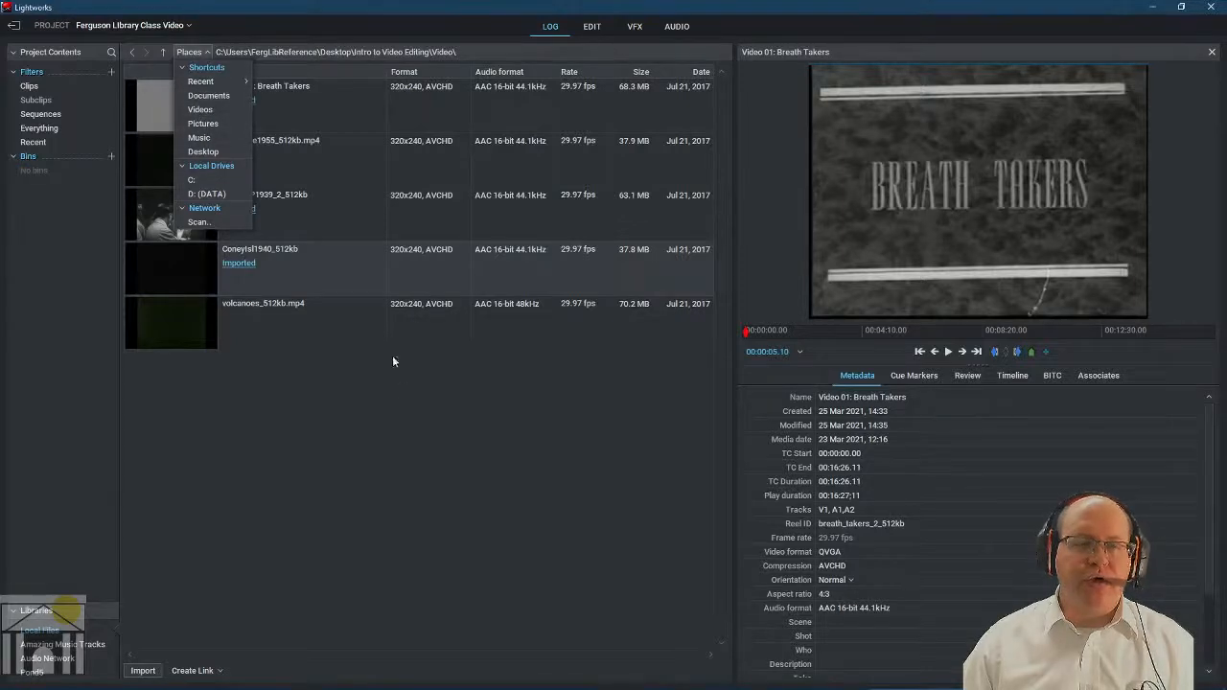
pyautogui.click(486, 511)
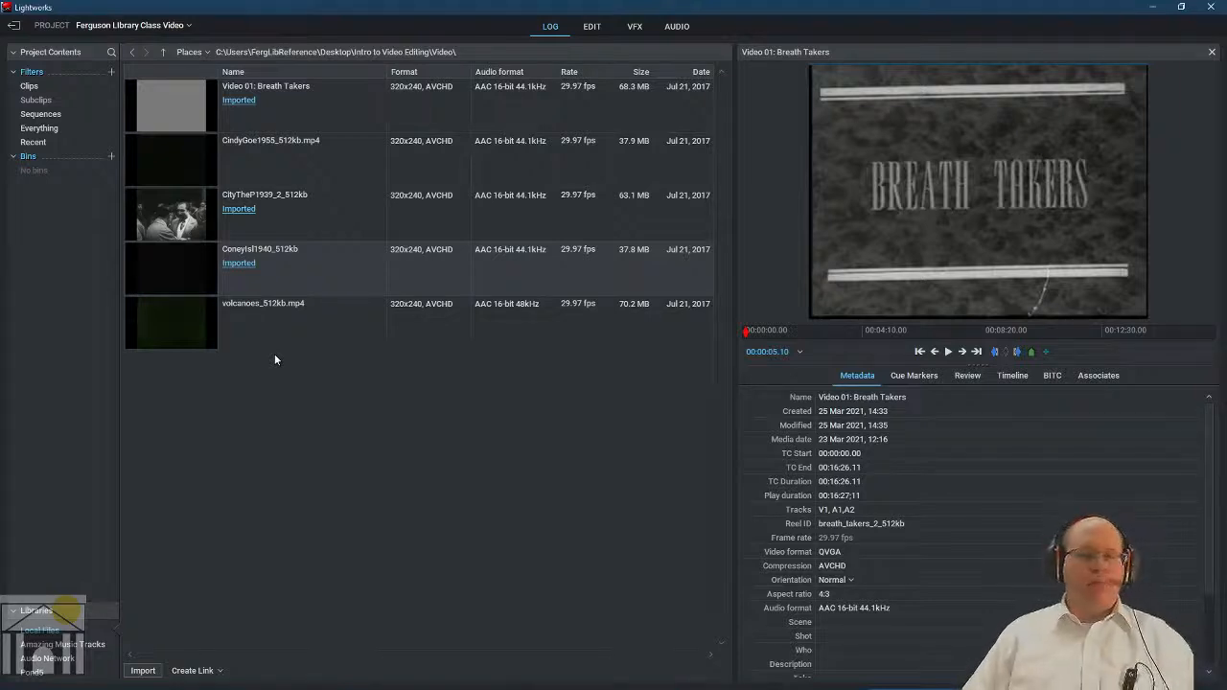
# Compare the project contents under the Sequences, Clips and Recent filters, finishing on the Clips filter.
pyautogui.click(42, 116)
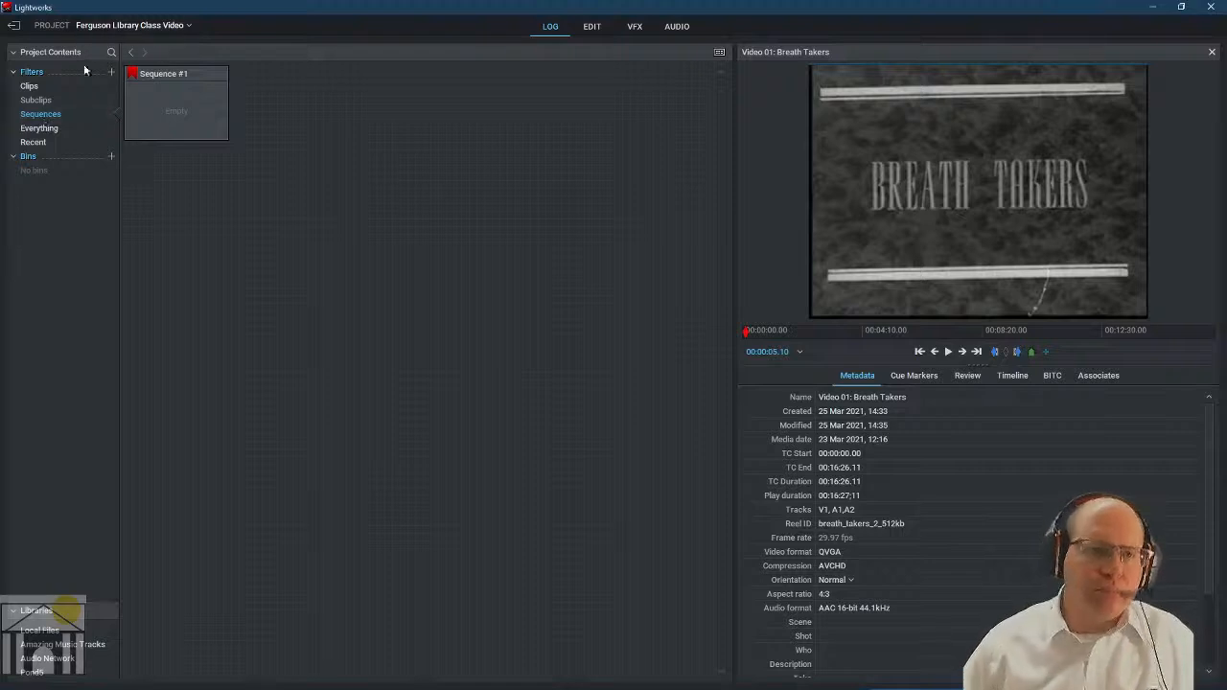
pyautogui.click(28, 87)
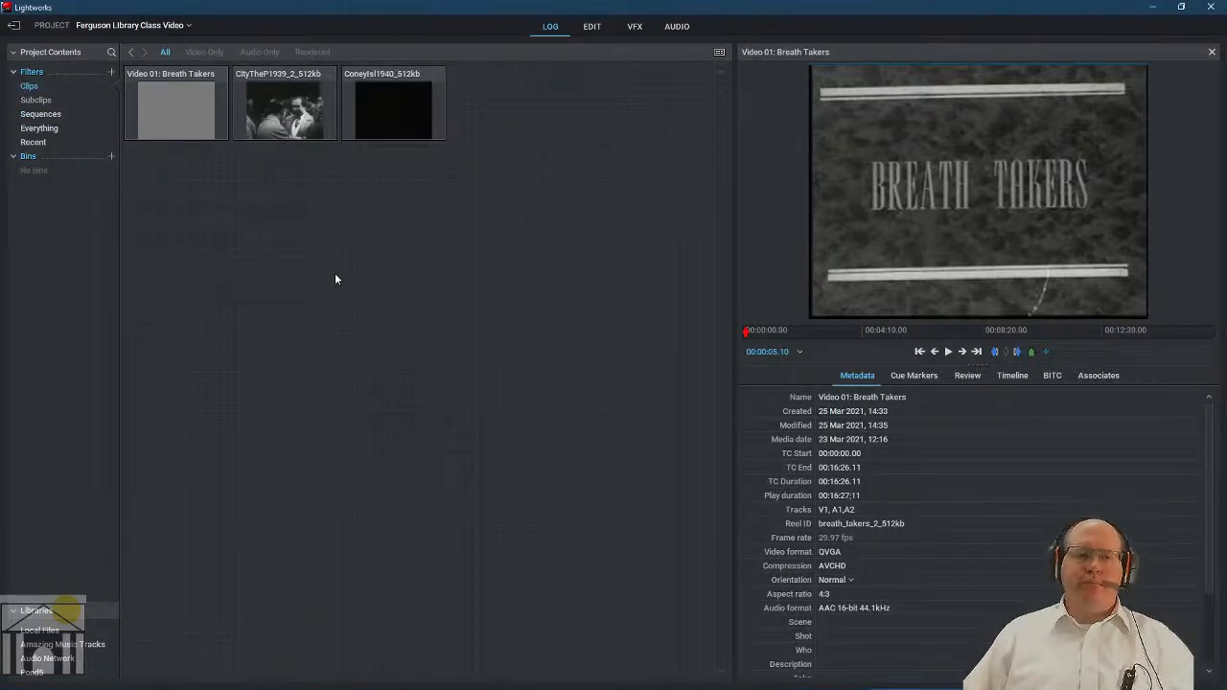
pyautogui.click(44, 144)
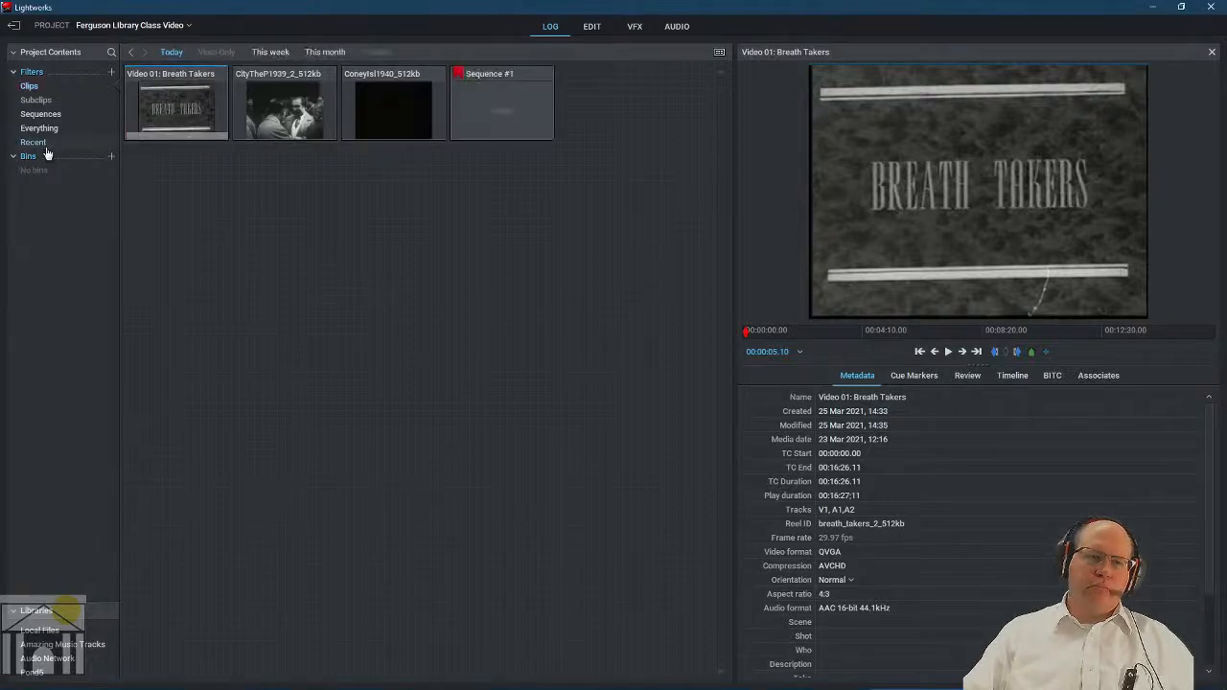
pyautogui.click(30, 86)
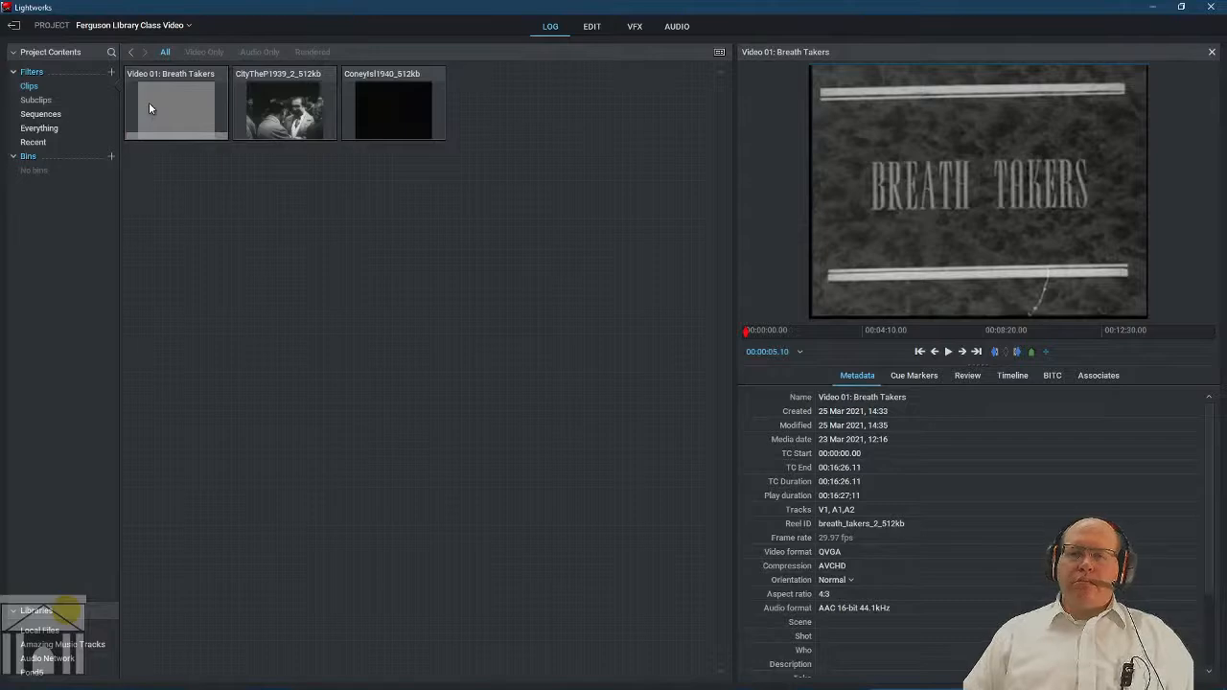
# Load the CityTheP1939_2_512kb clip into the source viewer and rename it Video 2: The City.
pyautogui.click(284, 105)
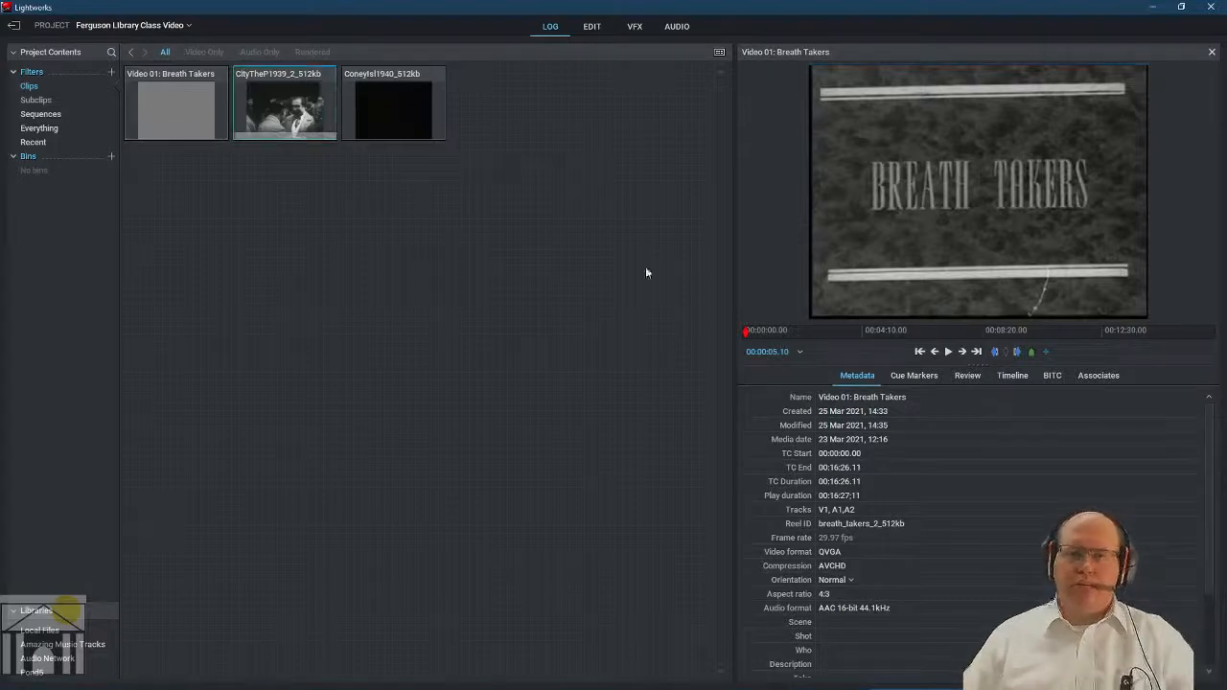
pyautogui.moveTo(278, 123); pyautogui.dragTo(825, 201)
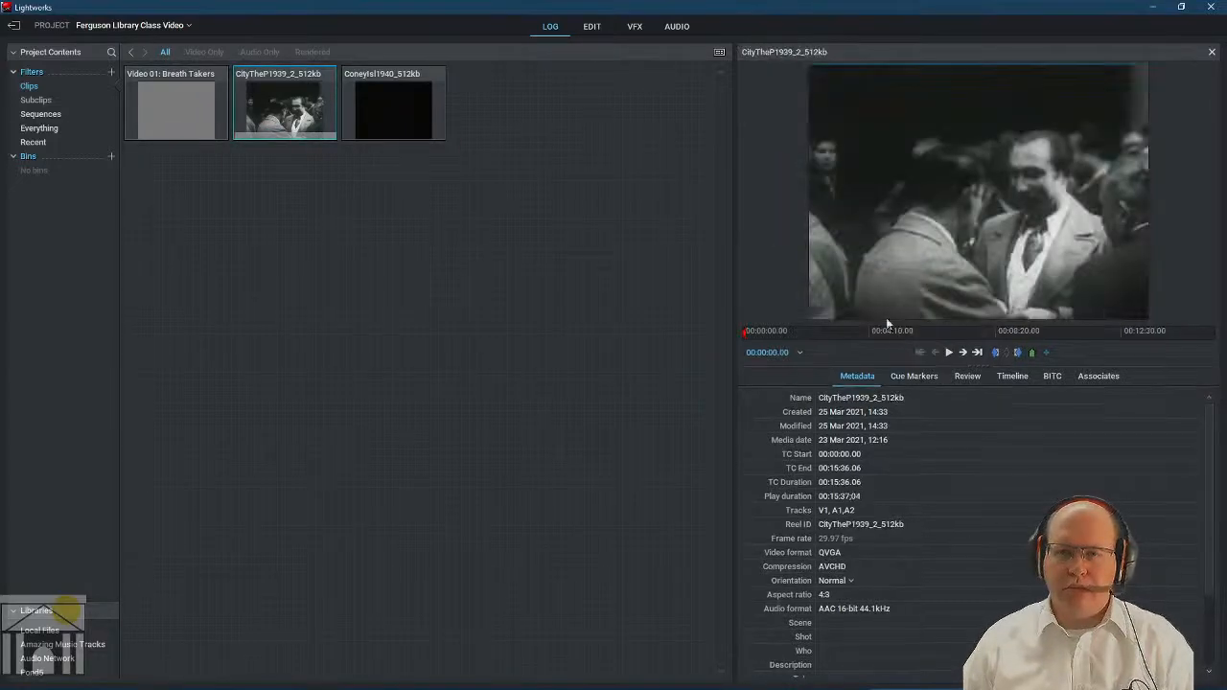
pyautogui.click(837, 397)
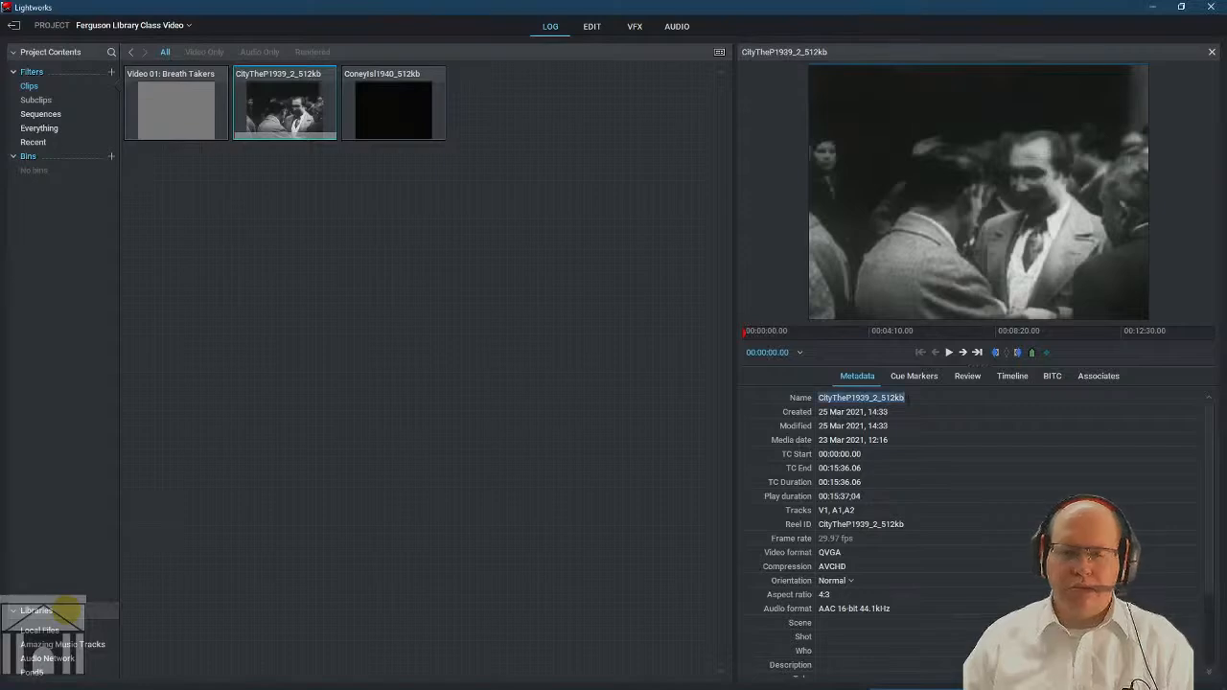
pyautogui.write('Video 2')
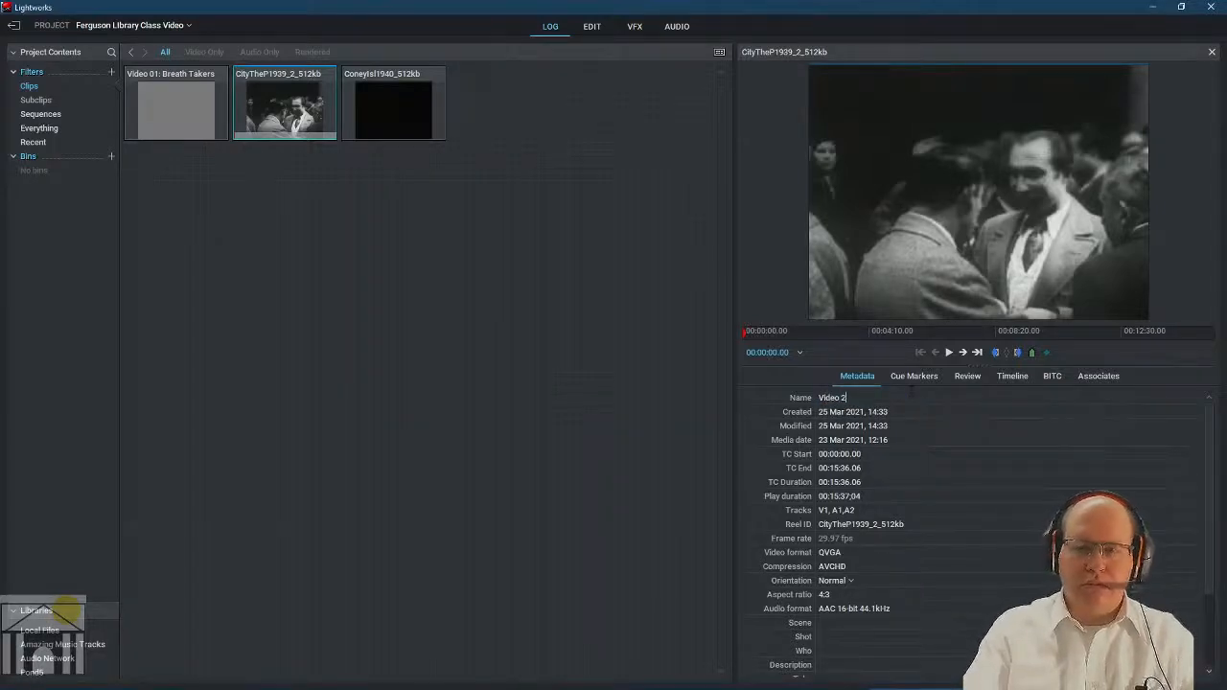
pyautogui.write(': The Ci')
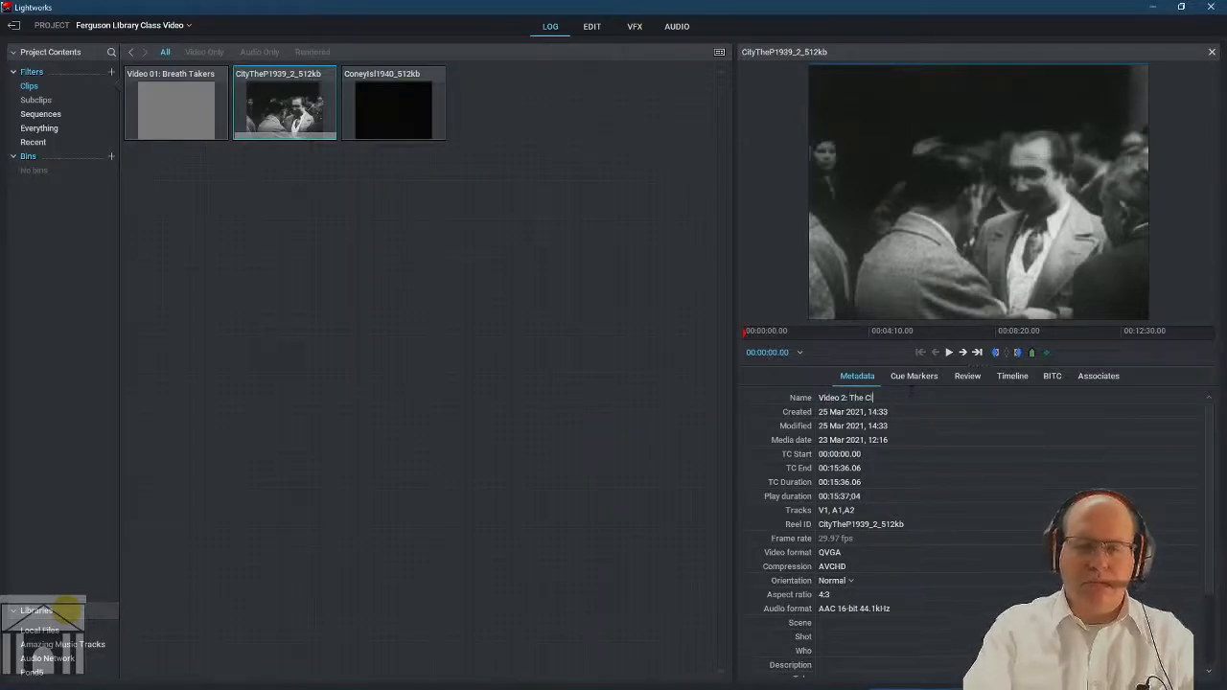
pyautogui.write('ty')
pyautogui.press('Return')
# Load the ConeyIsl1940_512kb clip into the source viewer and rename it Video 03: Coney Island.
pyautogui.moveTo(422, 120); pyautogui.dragTo(950, 273)
pyautogui.click(843, 398)
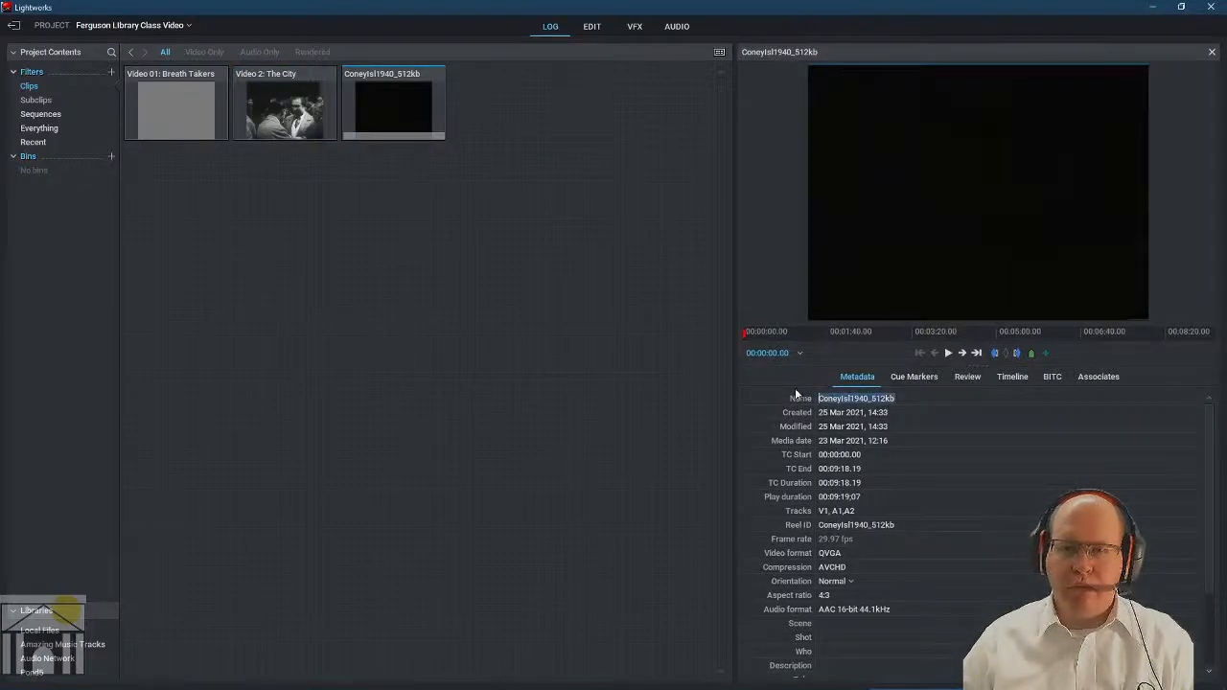
pyautogui.write('Video 3')
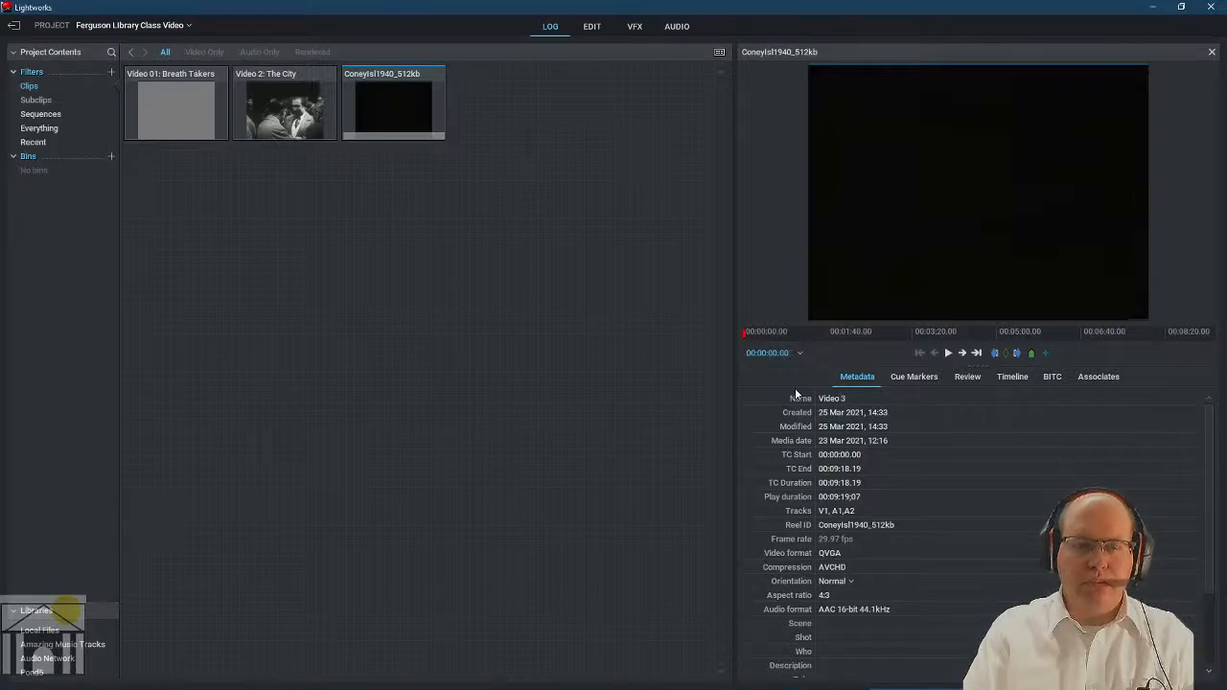
pyautogui.press('BackSpace')
pyautogui.write('0')
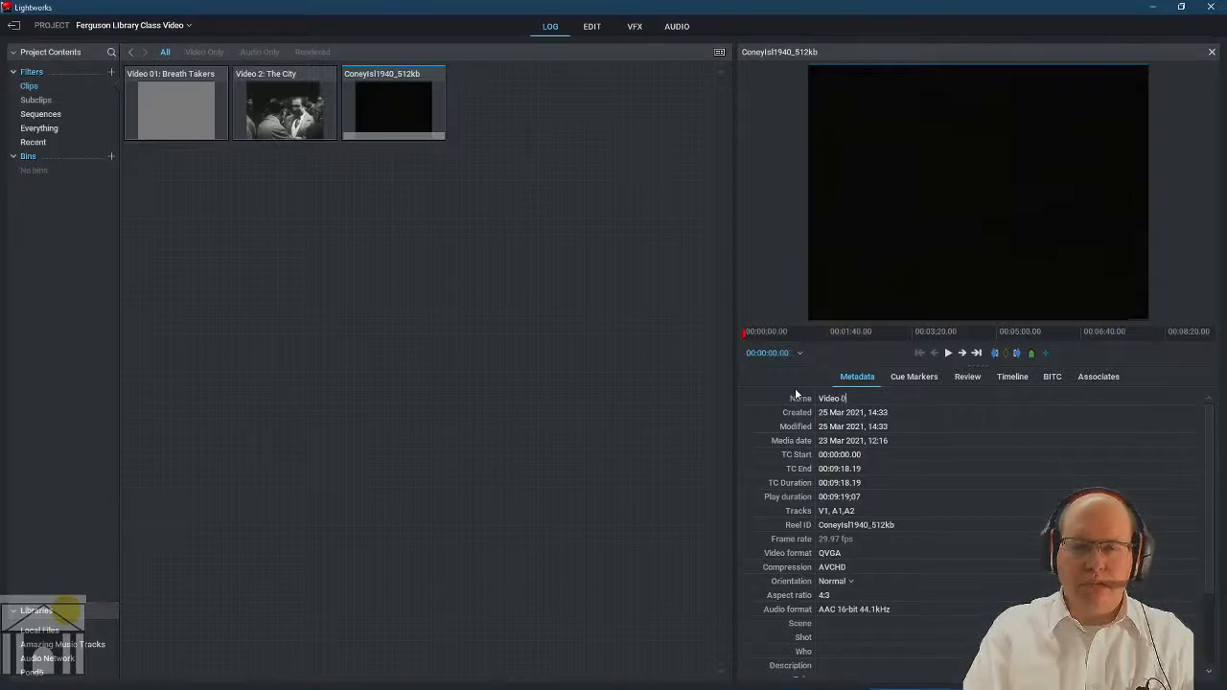
pyautogui.write('3: Coney')
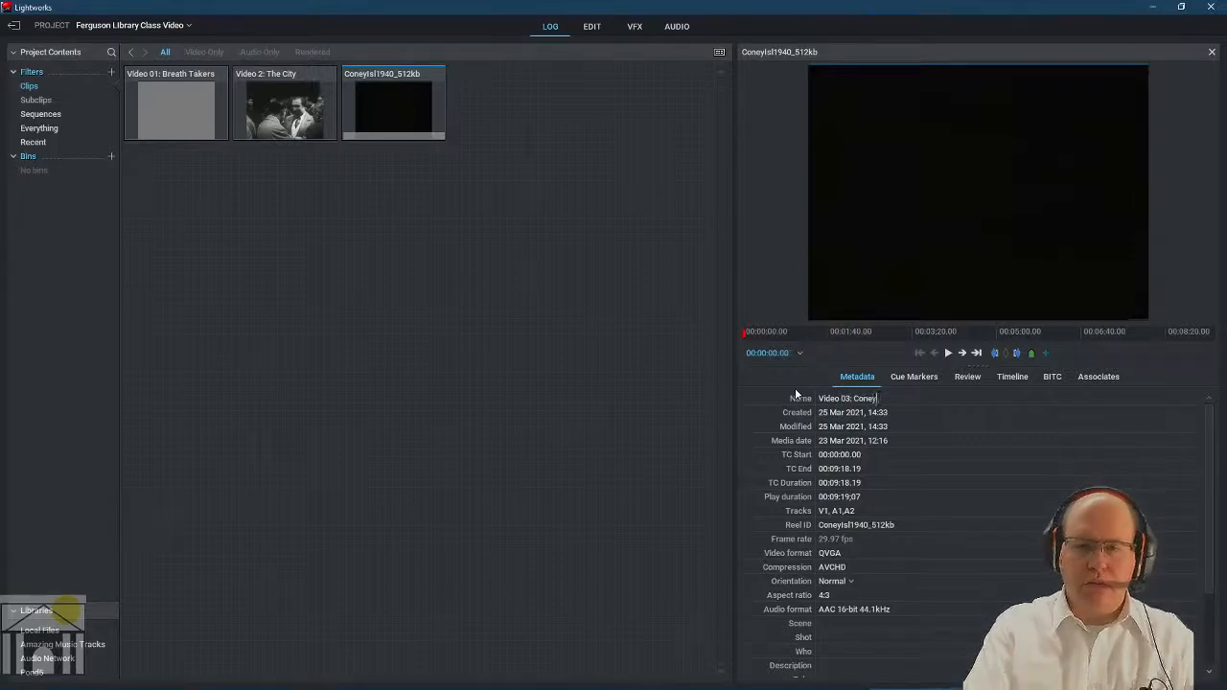
pyautogui.write(' Island')
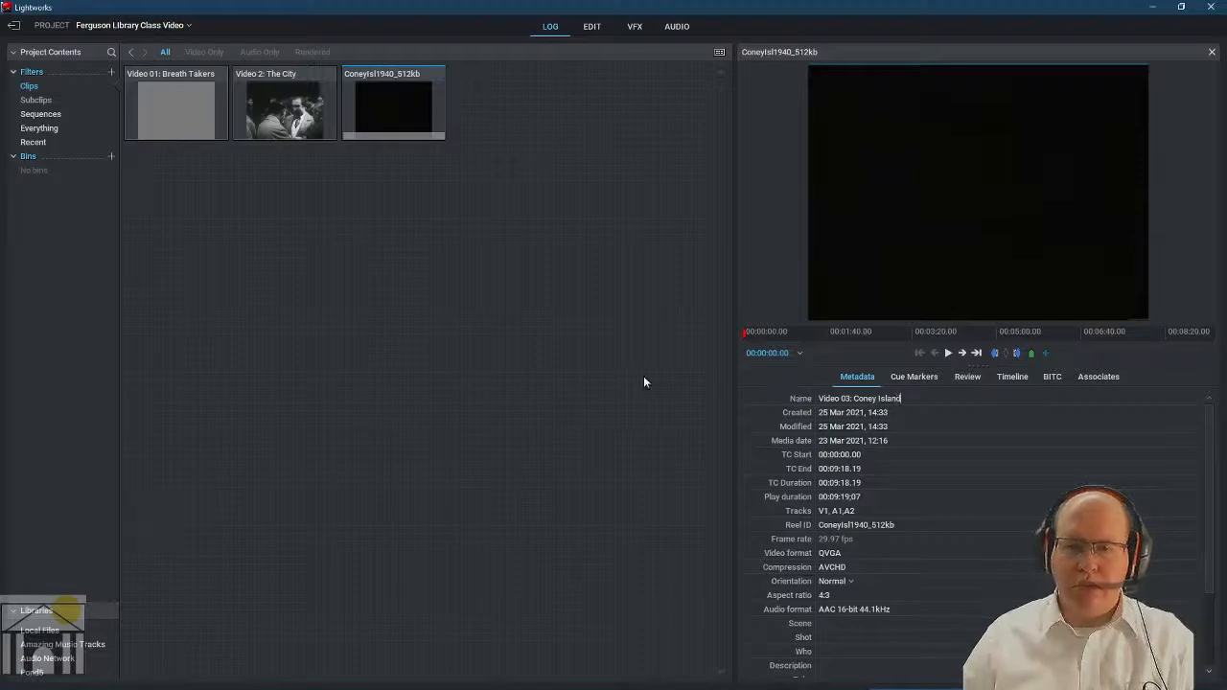
pyautogui.press('Return')
# Reload the Video 2: The City clip into the source viewer and rename it Video 02: The City.
pyautogui.click(284, 113)
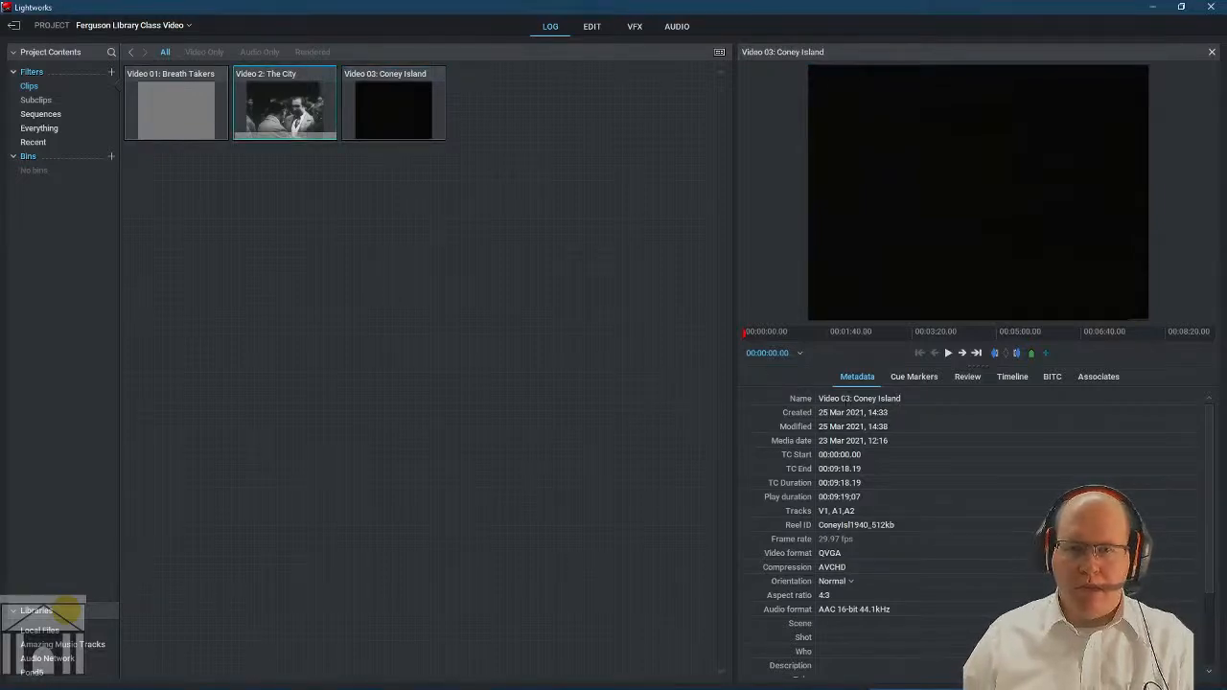
pyautogui.moveTo(284, 125); pyautogui.dragTo(928, 240)
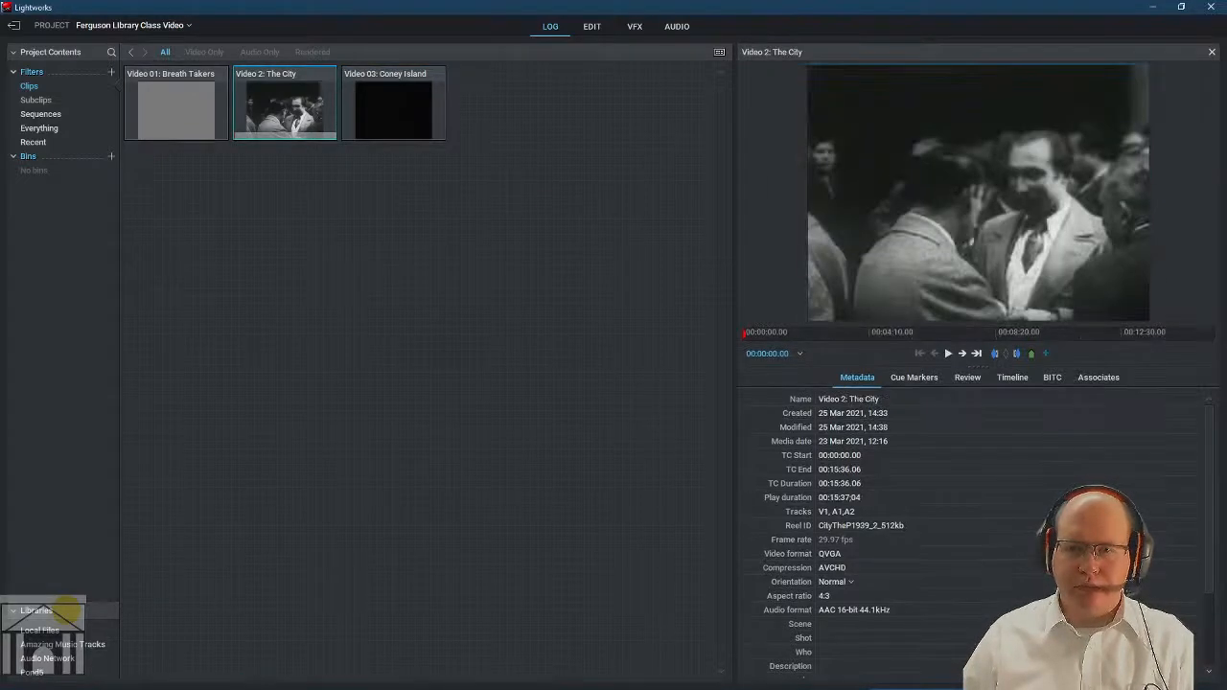
pyautogui.click(839, 399)
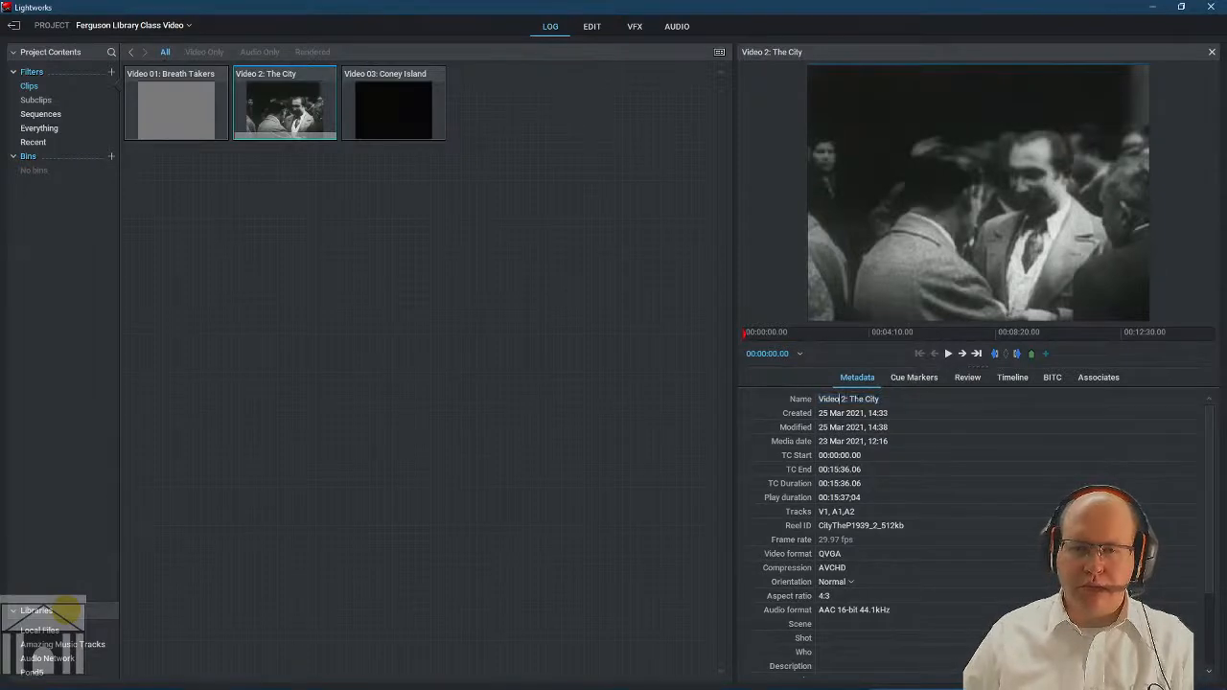
pyautogui.write('0')
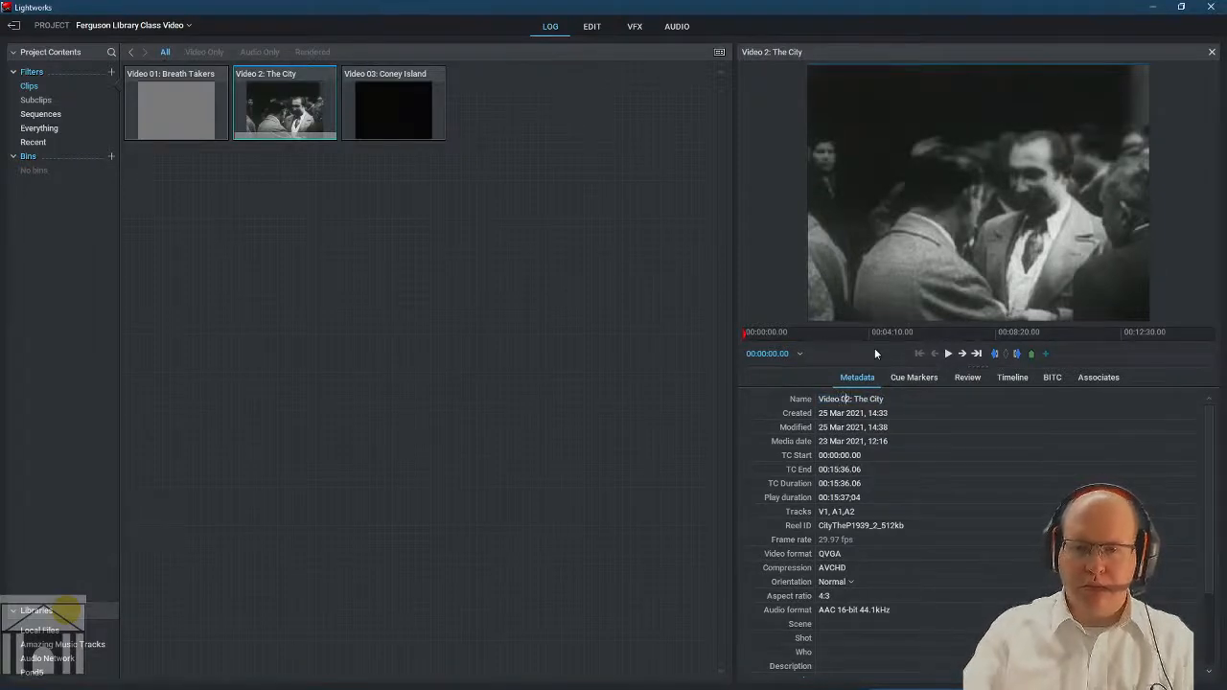
pyautogui.press('Return')
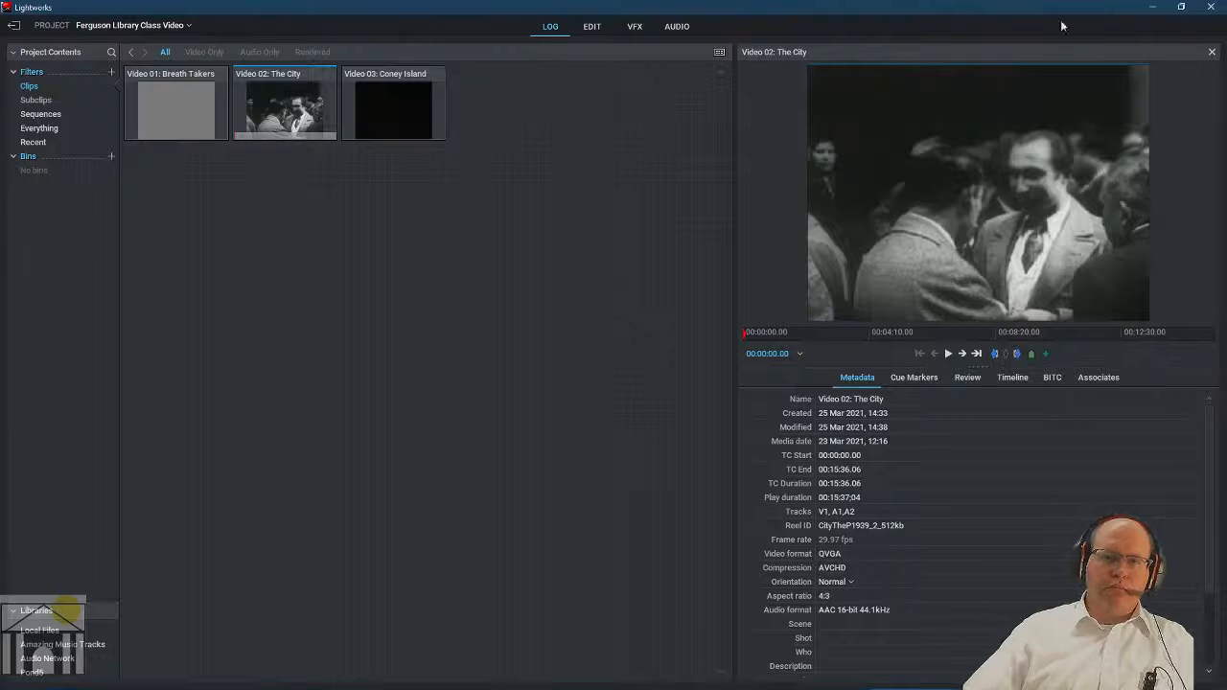
# View the clips as a detailed list and look at the Edit workspace, ending back in the Log workspace with thumbnails.
pyautogui.click(720, 55)
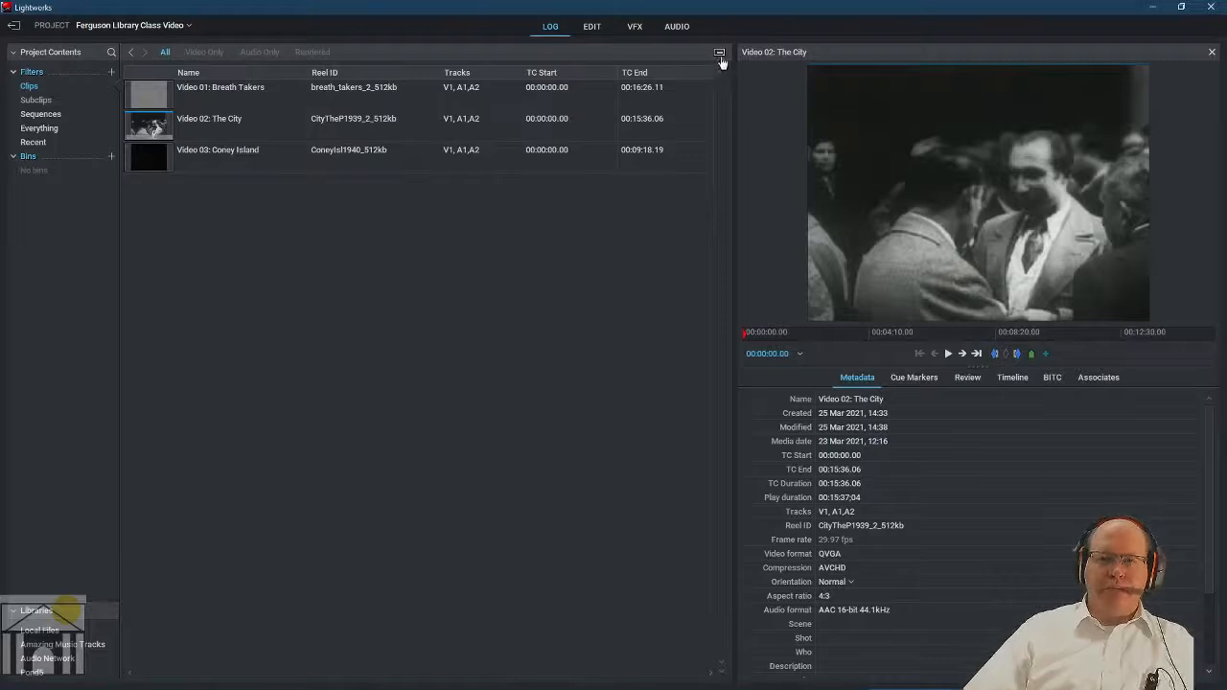
pyautogui.click(720, 55)
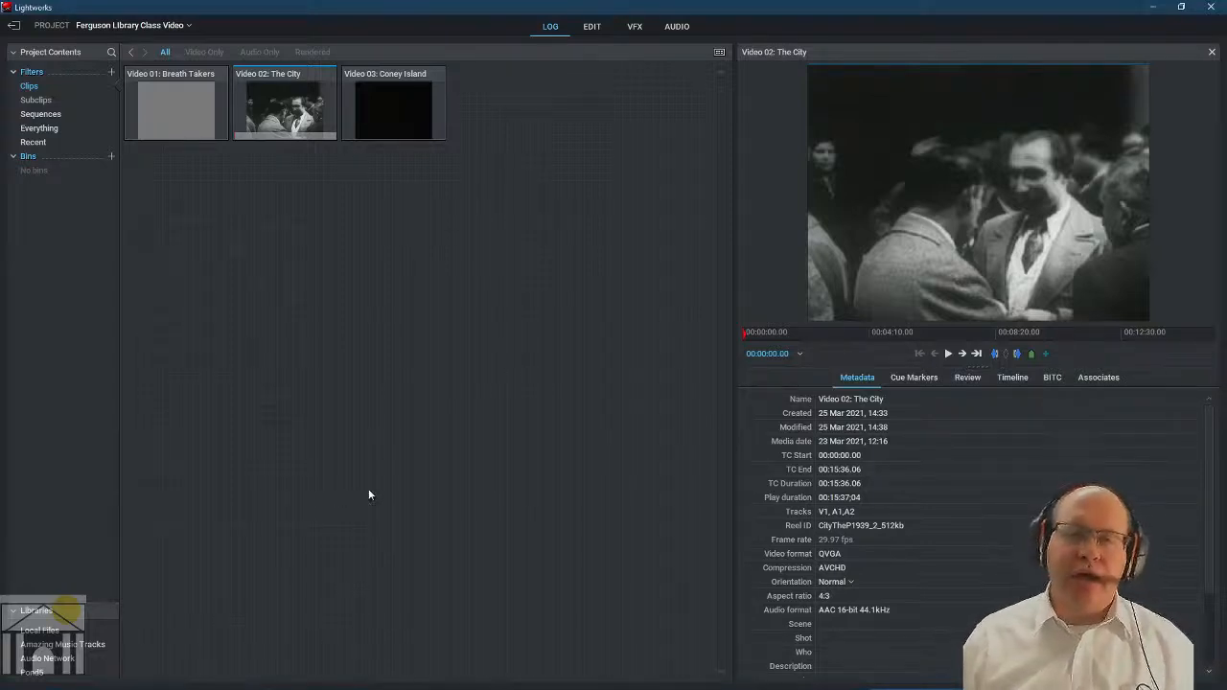
pyautogui.click(595, 28)
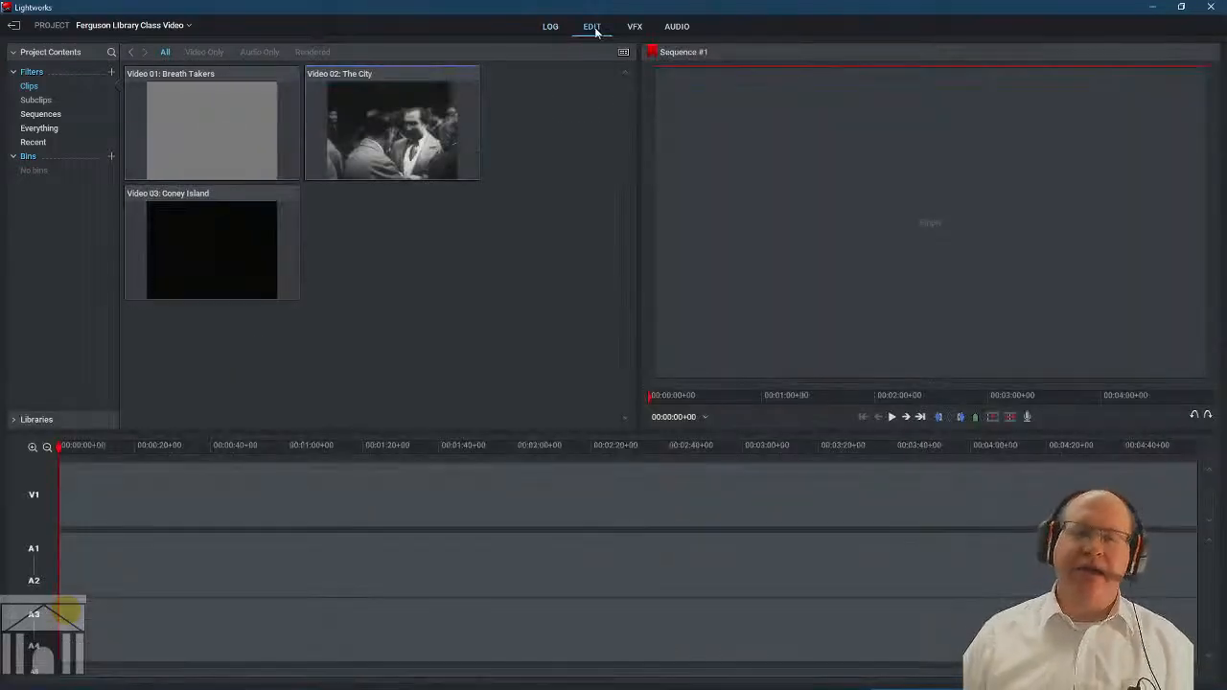
pyautogui.click(551, 27)
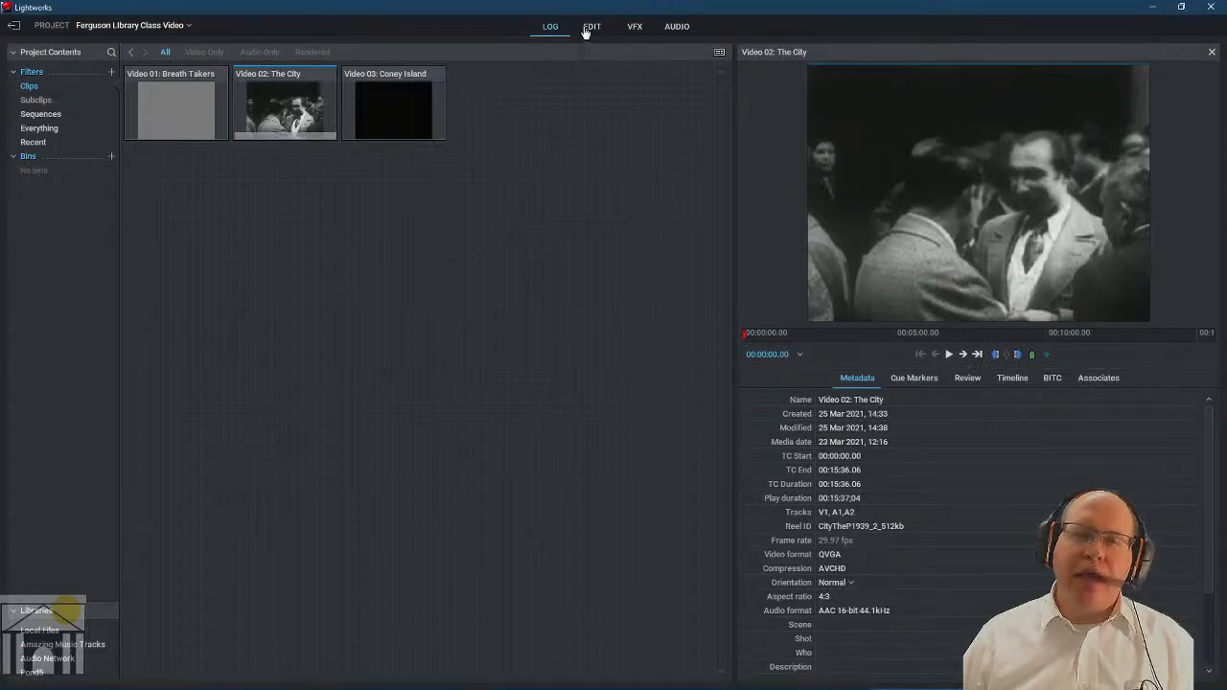
# Compare the Log and Edit workspaces by switching between them, ending in the Edit workspace.
pyautogui.click(590, 29)
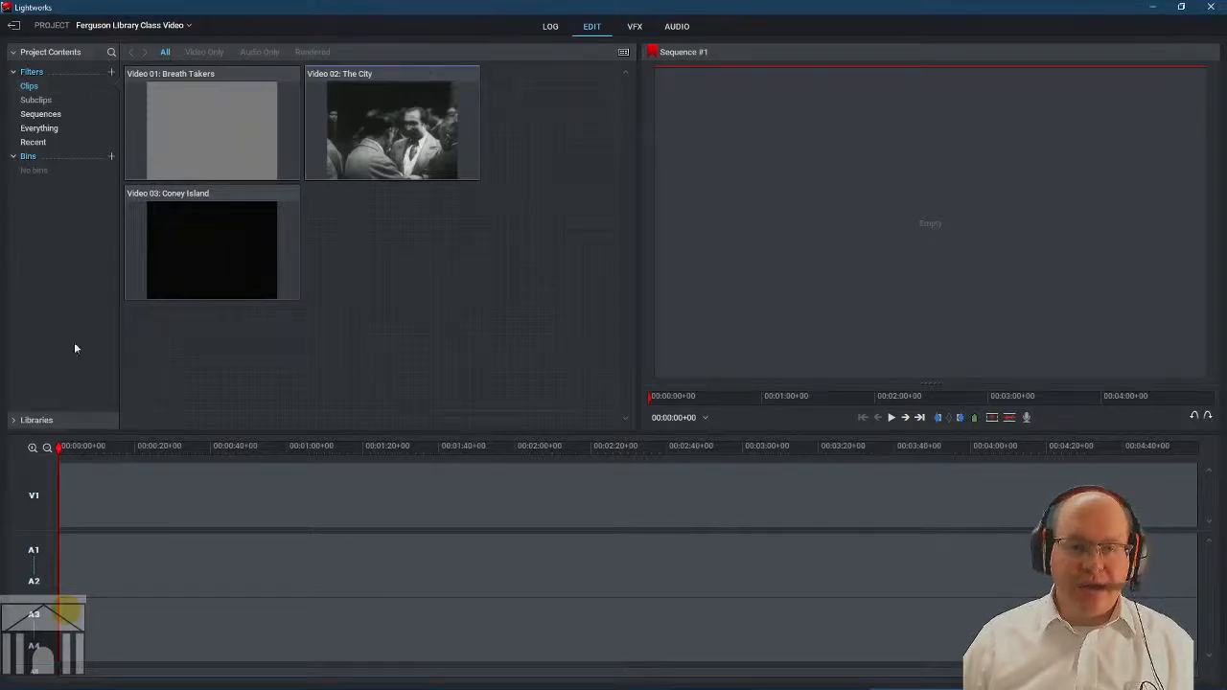
pyautogui.click(550, 28)
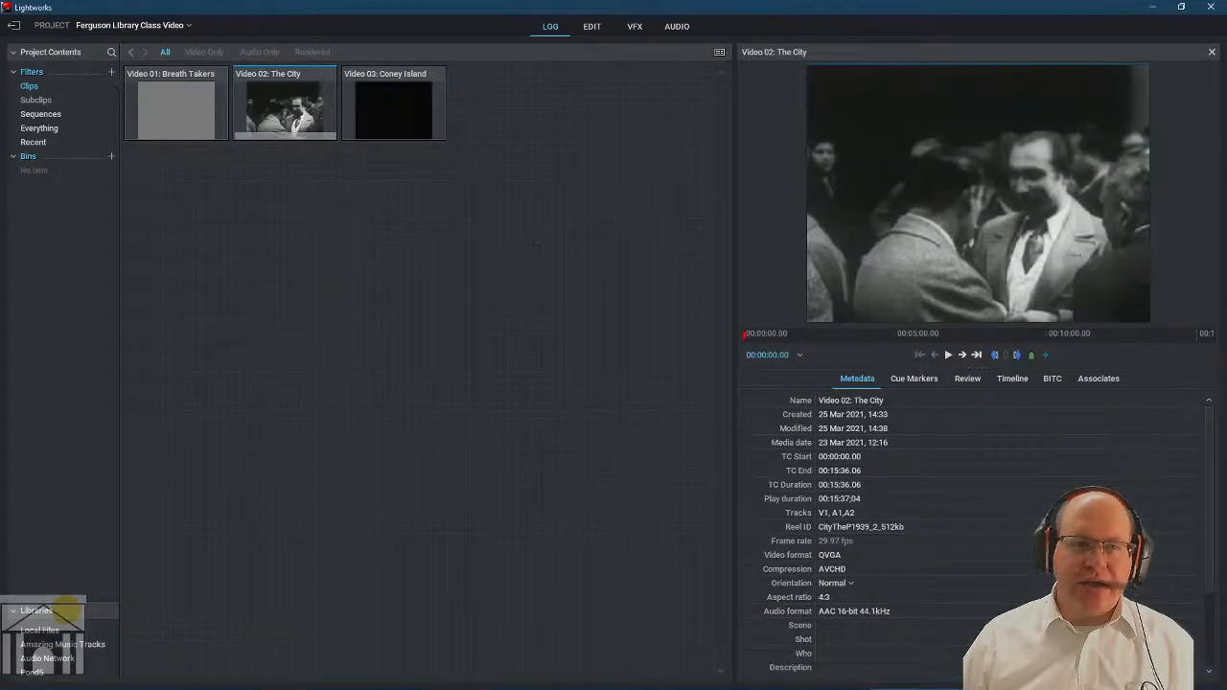
pyautogui.click(595, 32)
pyautogui.click(550, 33)
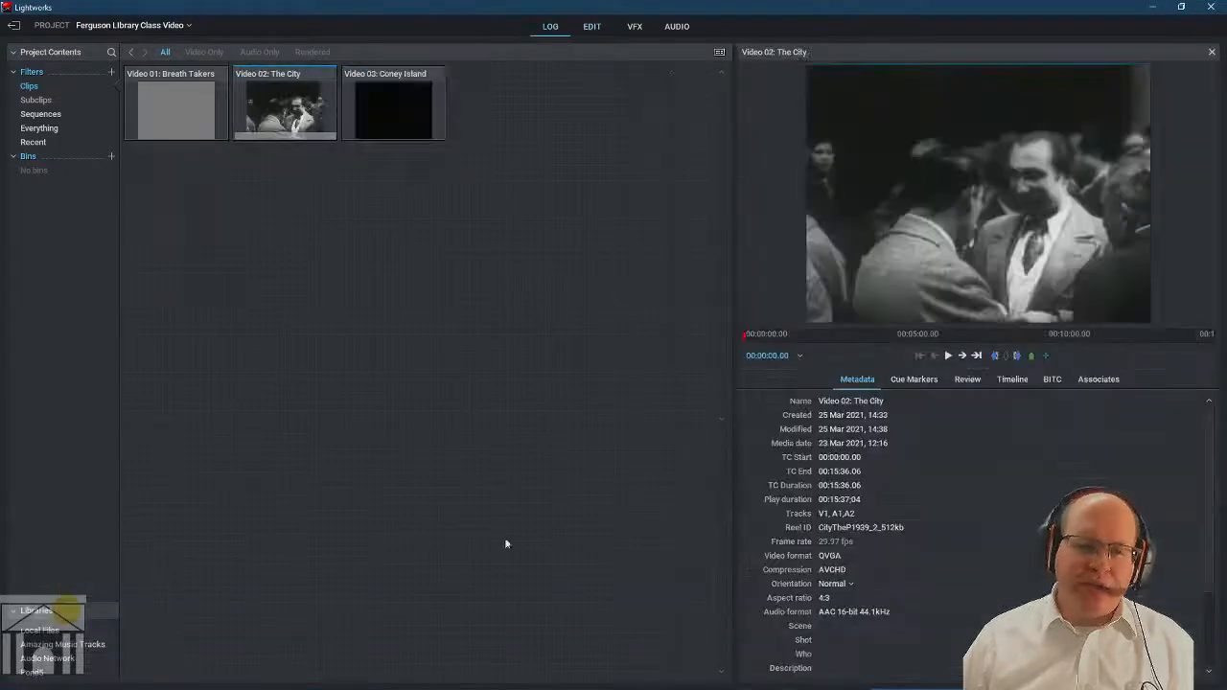
pyautogui.click(591, 29)
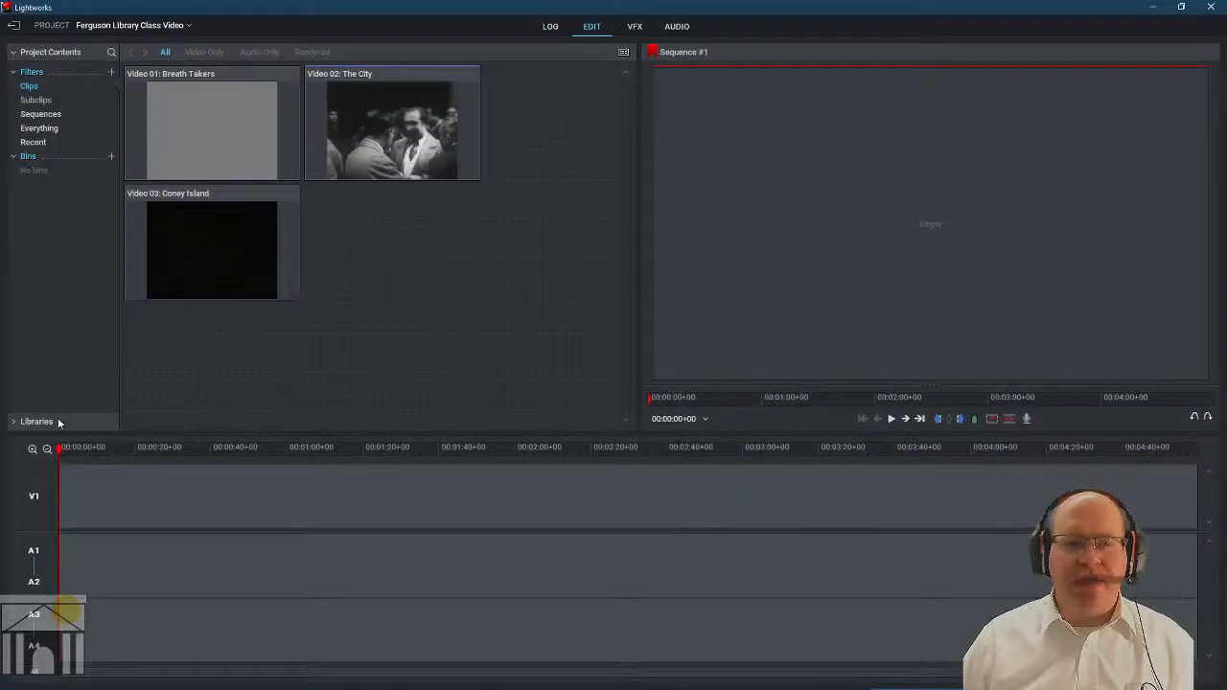
# Look at the local files in the expanded libraries, return to the project's clips and collapse the libraries list.
pyautogui.click(19, 430)
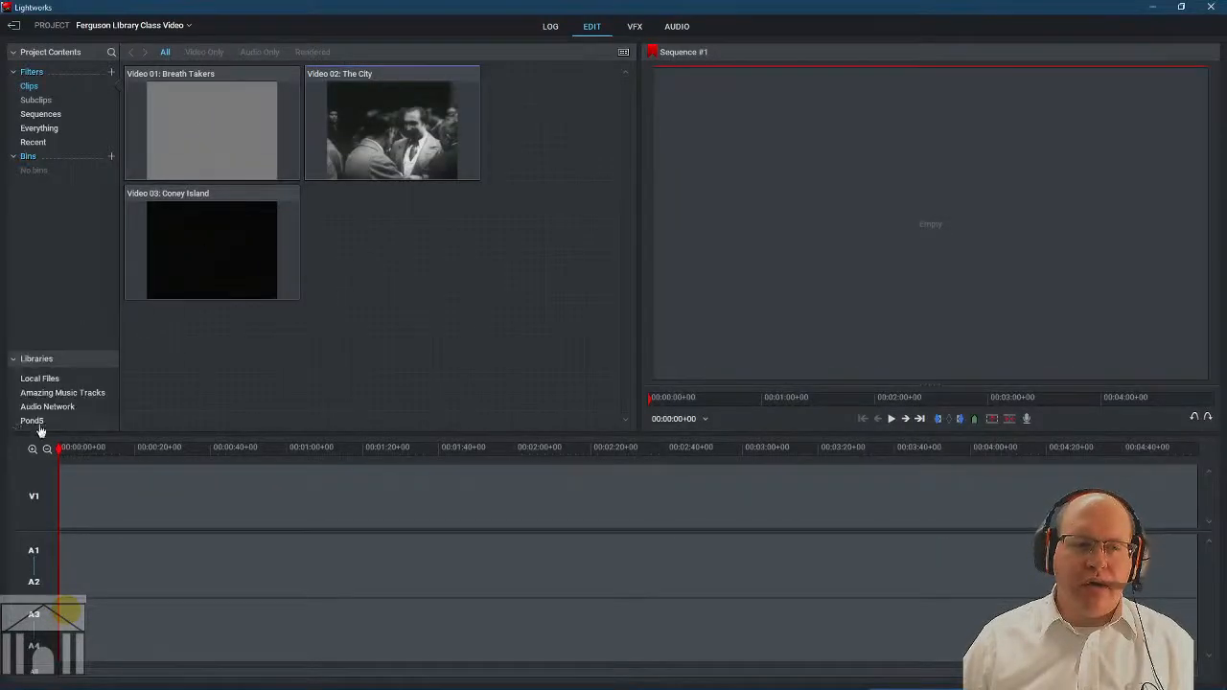
pyautogui.click(50, 382)
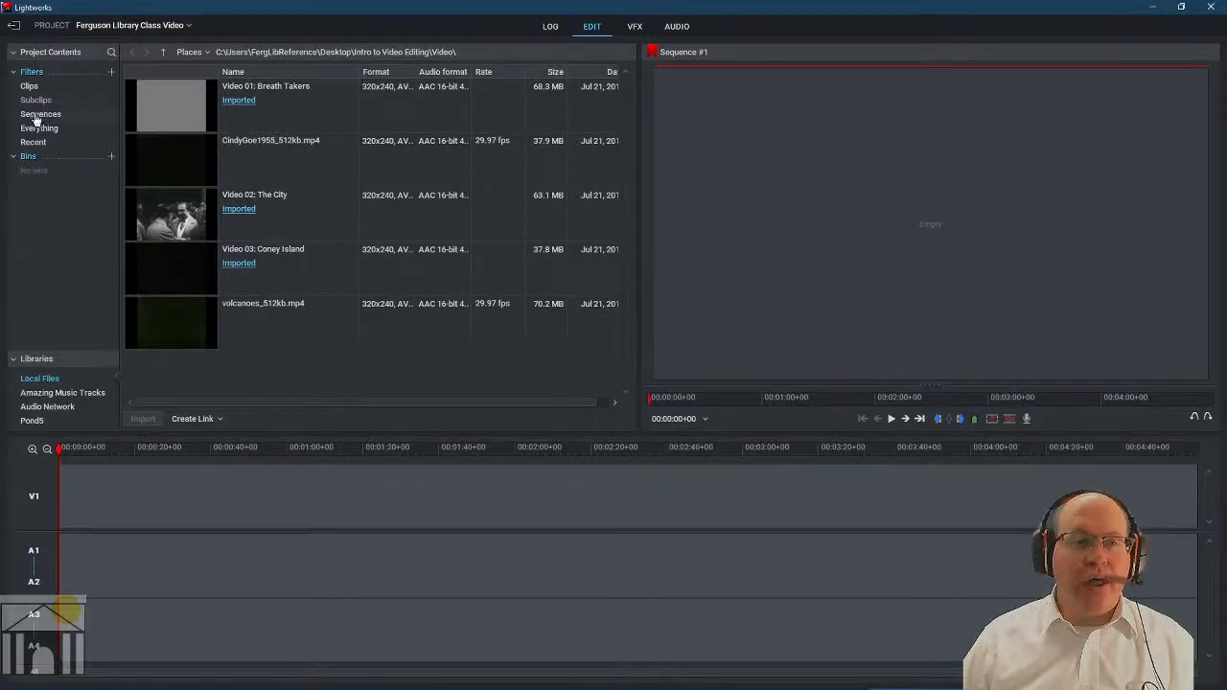
pyautogui.click(30, 86)
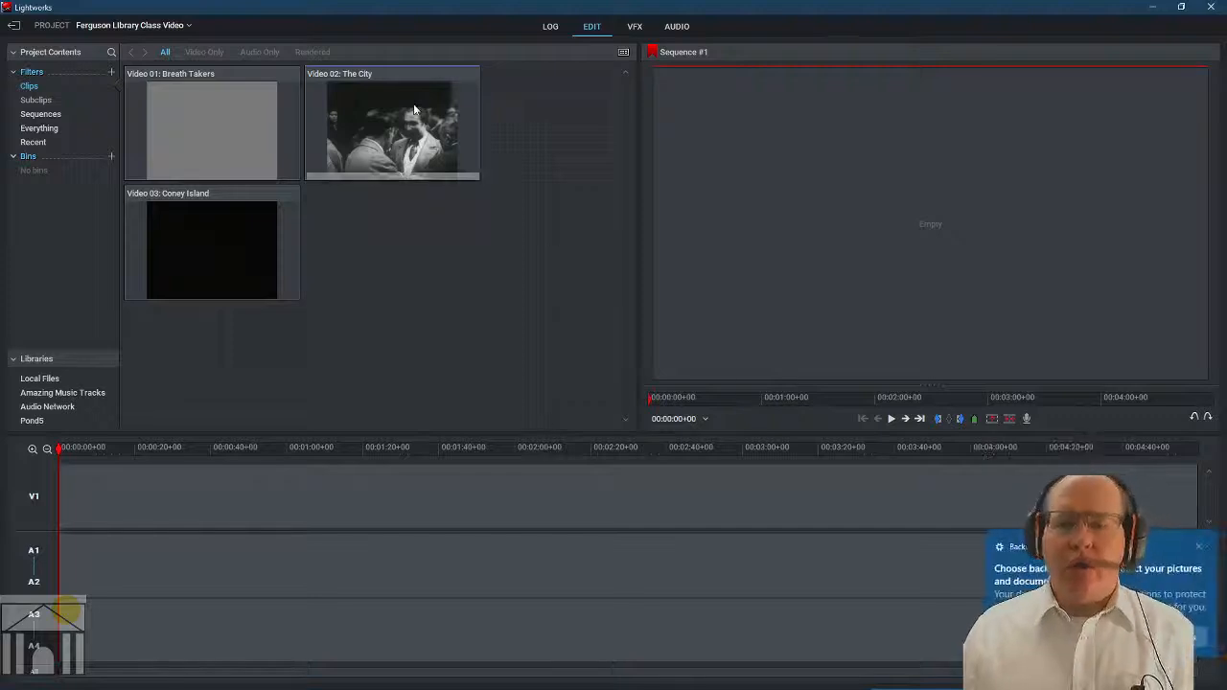
pyautogui.click(1198, 547)
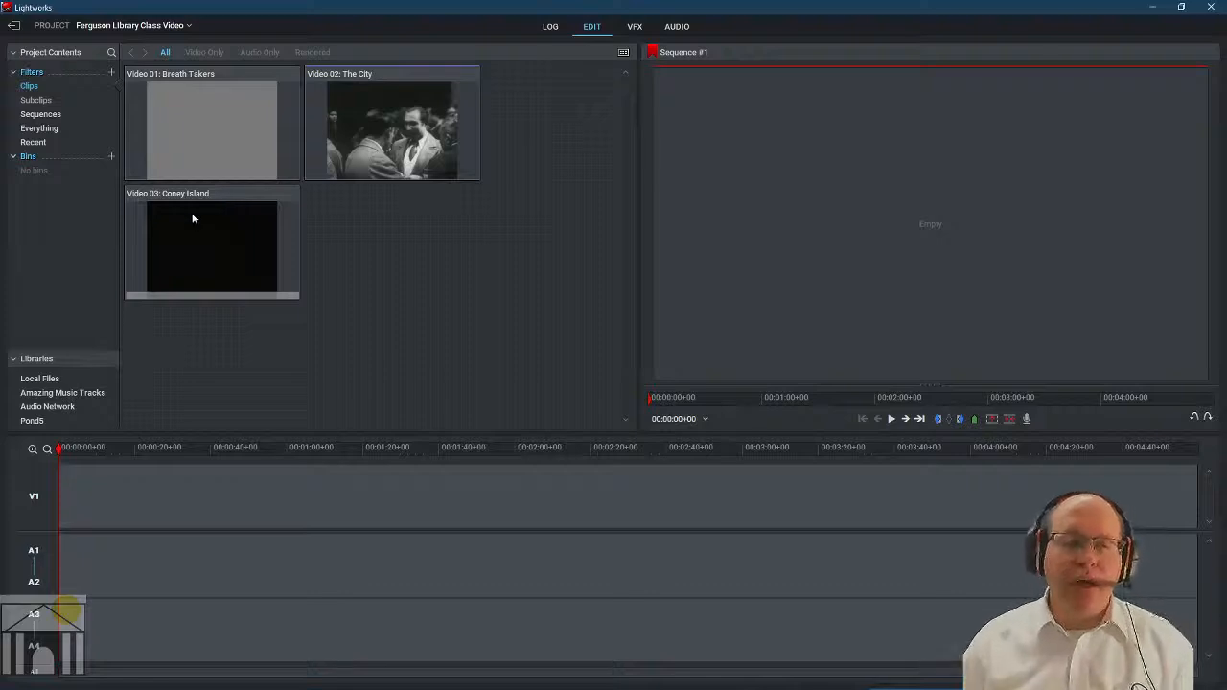
pyautogui.click(16, 360)
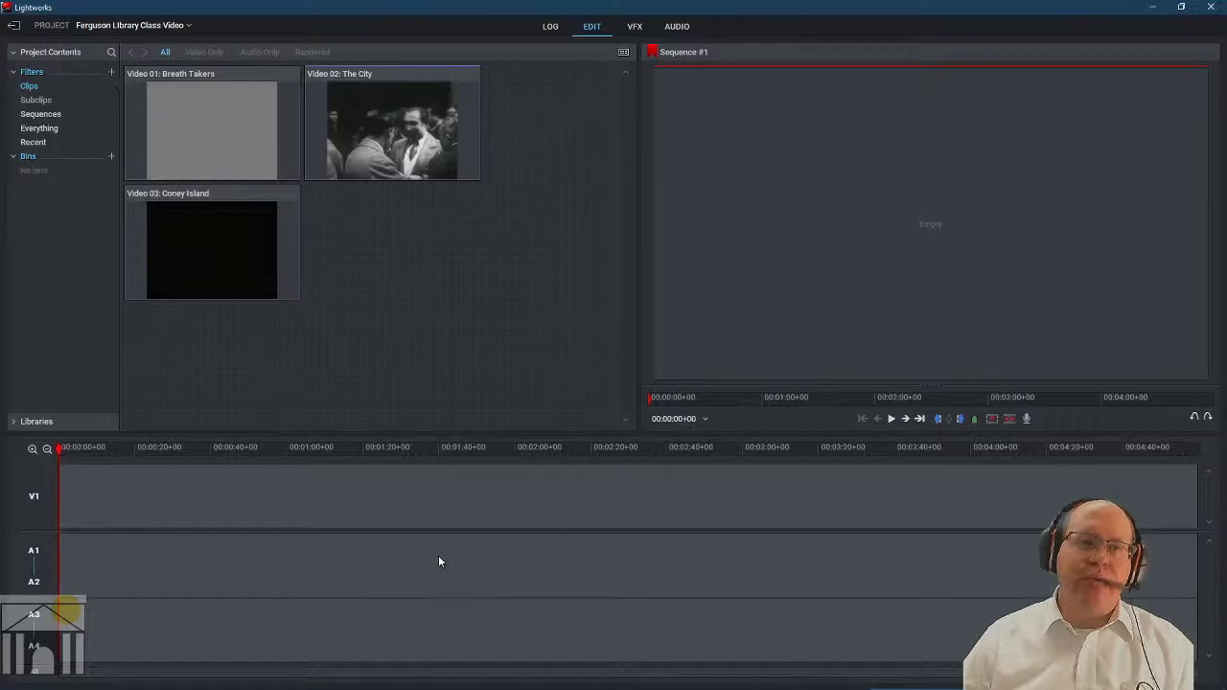
# View the project's sequences and return to the list of clips.
pyautogui.click(34, 99)
pyautogui.click(38, 114)
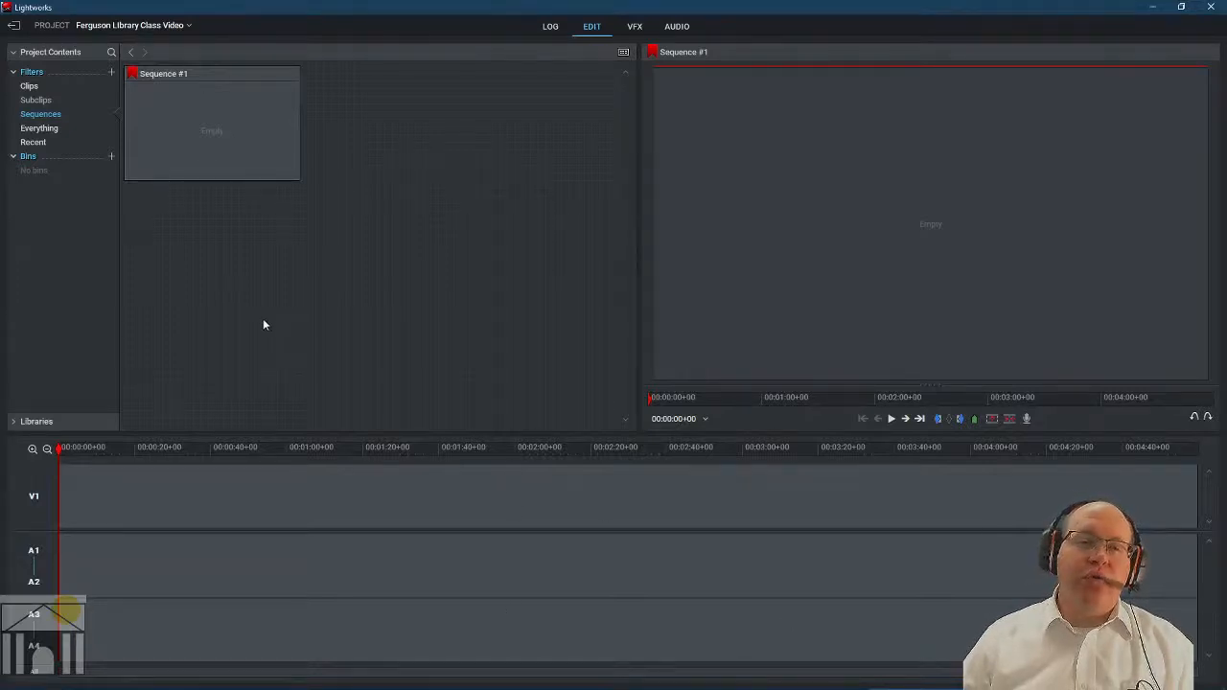
pyautogui.click(29, 86)
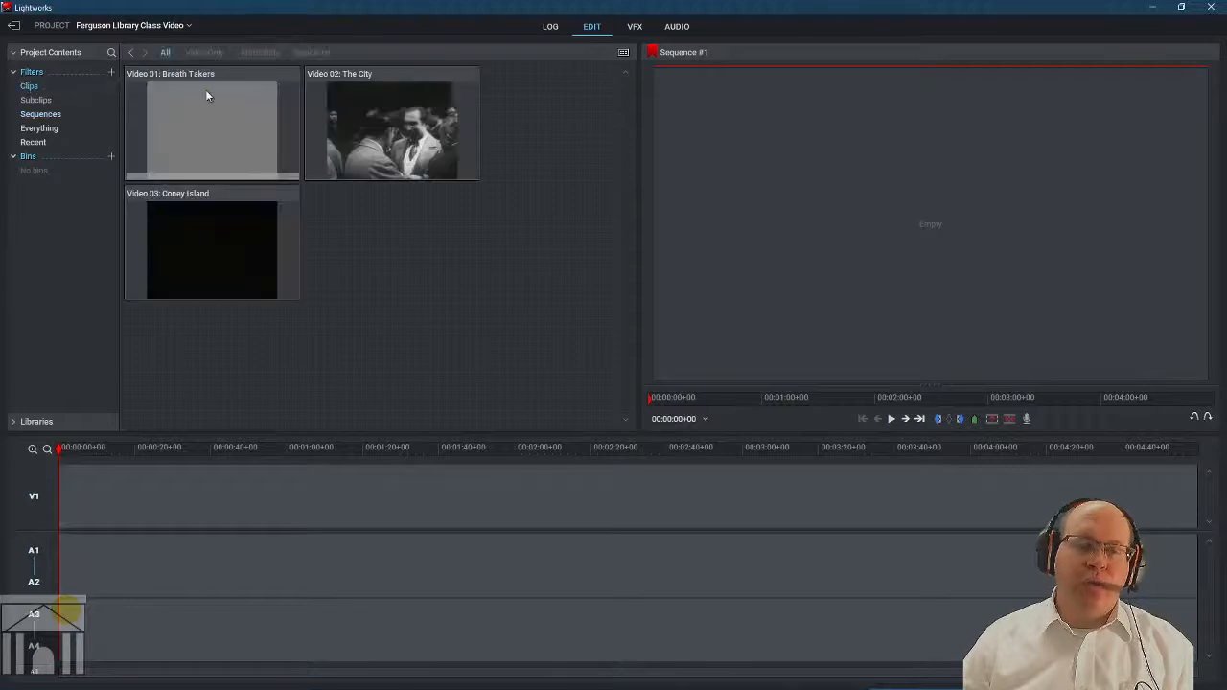
pyautogui.moveTo(203, 96); pyautogui.dragTo(197, 128)
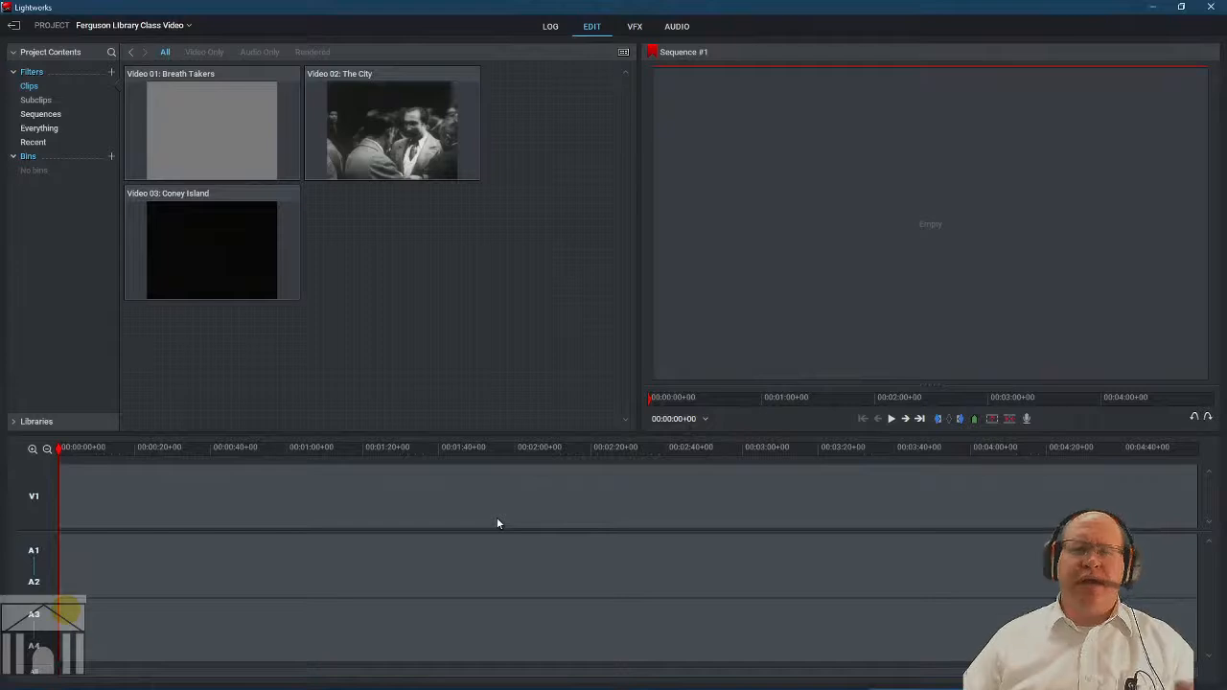
# Load the Video 01: Breath Takers clip into the source viewer and scrub along the empty sequence timeline, returning to its start.
pyautogui.doubleClick(185, 136)
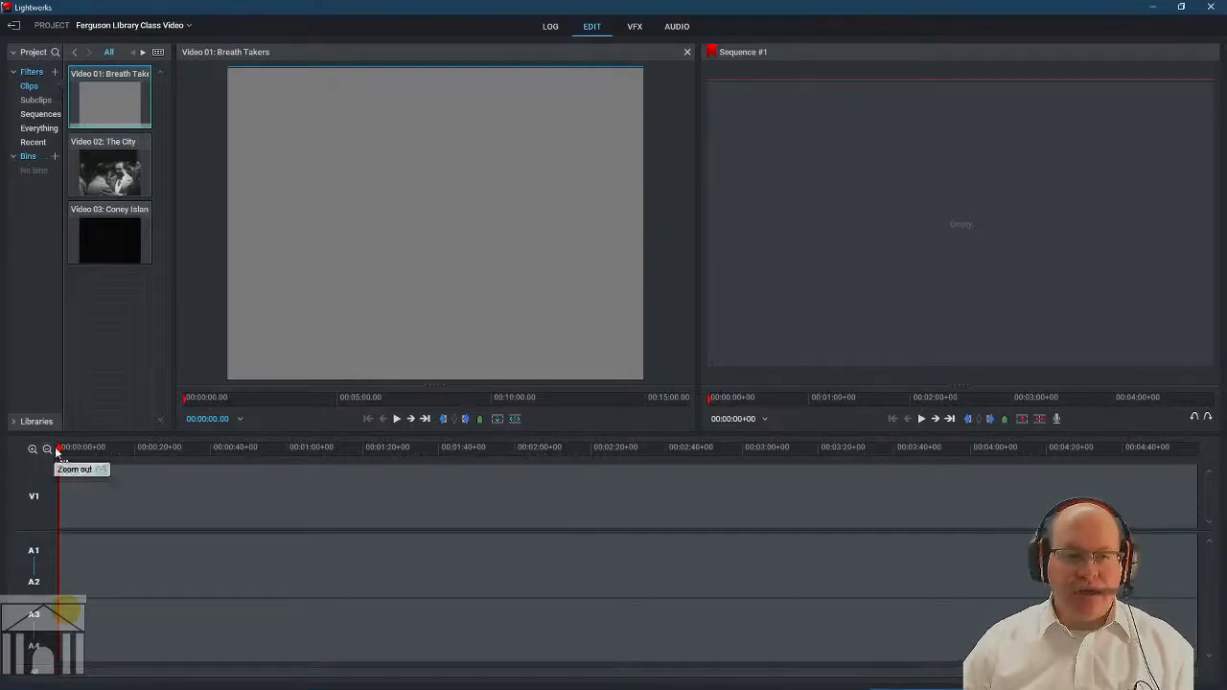
pyautogui.moveTo(59, 451); pyautogui.dragTo(271, 454)
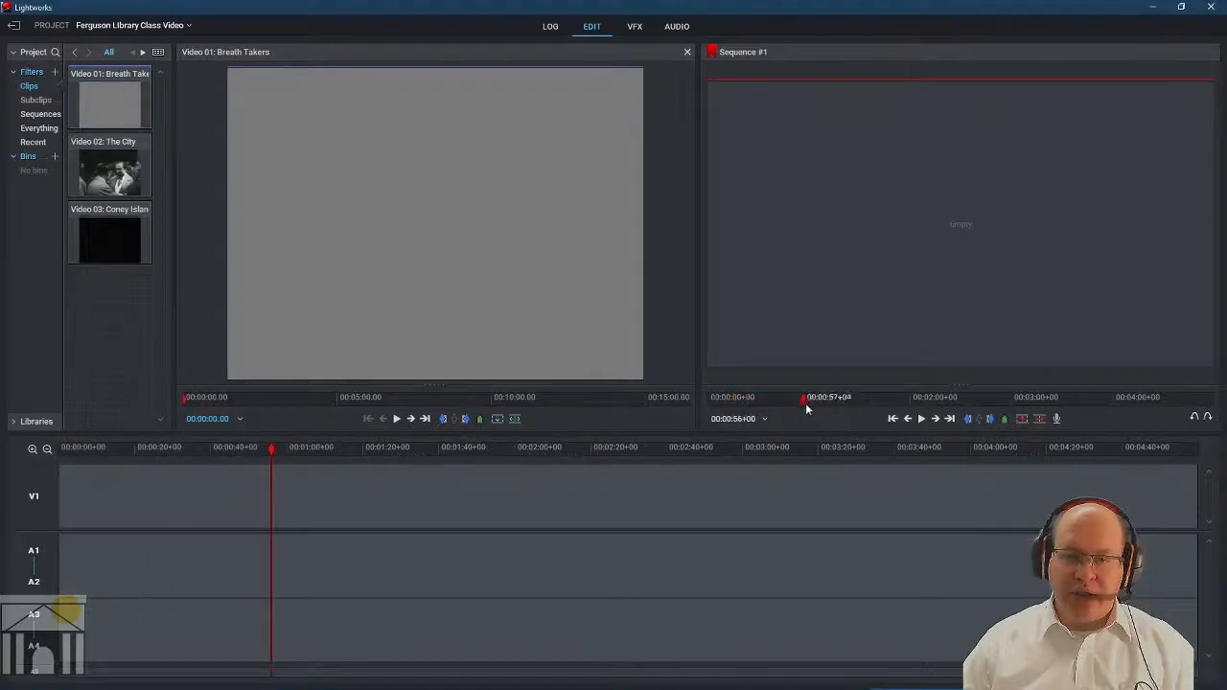
pyautogui.moveTo(274, 453); pyautogui.dragTo(463, 455)
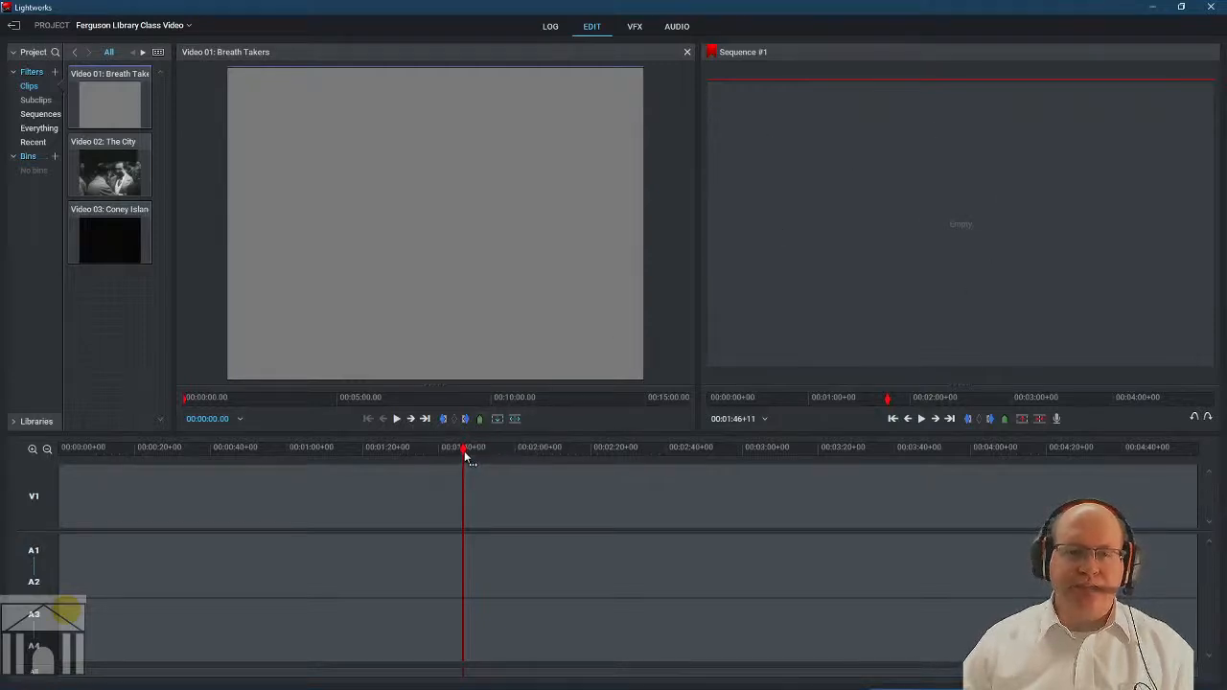
pyautogui.moveTo(460, 458); pyautogui.dragTo(23, 466)
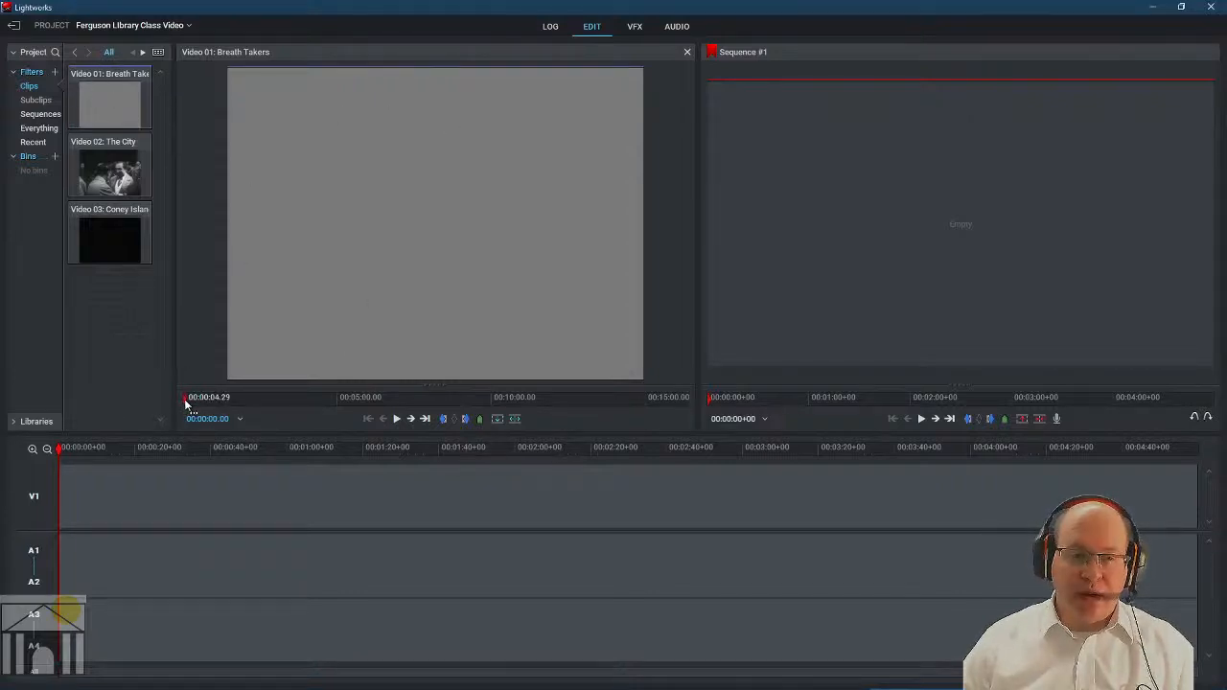
pyautogui.moveTo(188, 405)
pyautogui.mouseDown()
pyautogui.moveTo(274, 406)
pyautogui.moveTo(174, 400)
pyautogui.mouseUp()
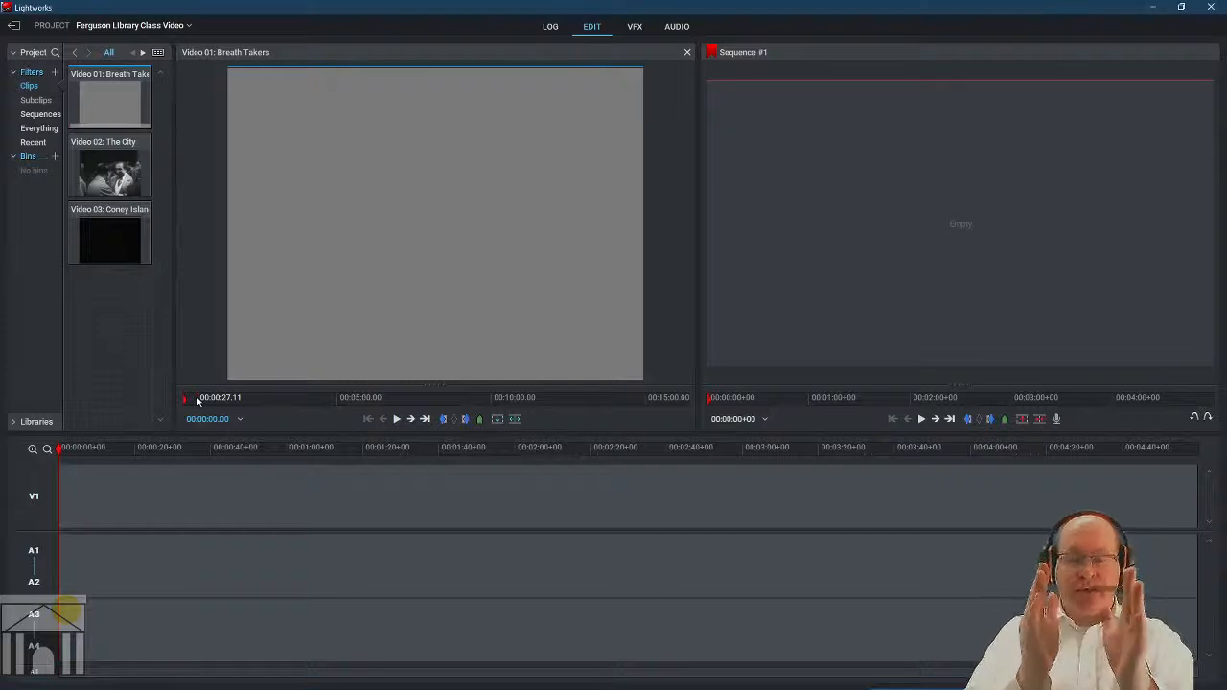
# Switch to Acrobat Reader to view the exercise sheet with the clips' in and out points, and return to Lightworks.
pyautogui.moveTo(197, 686)
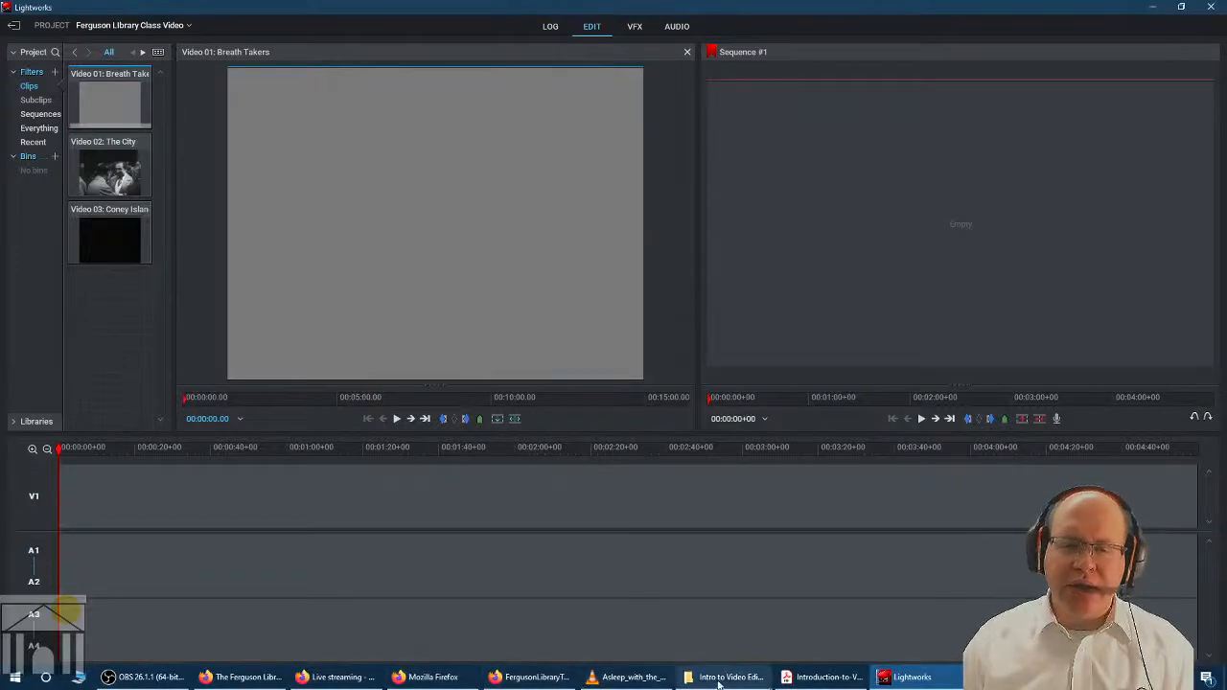
pyautogui.click(810, 678)
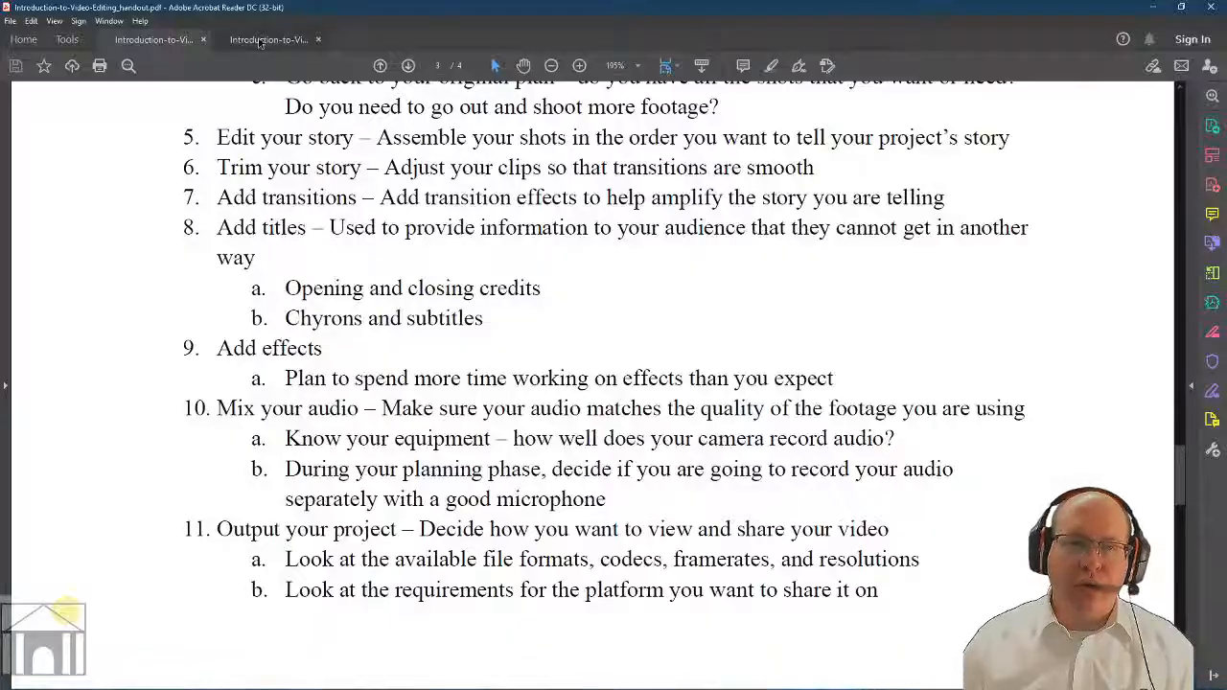
pyautogui.hotkey('ctrl', 'Tab')
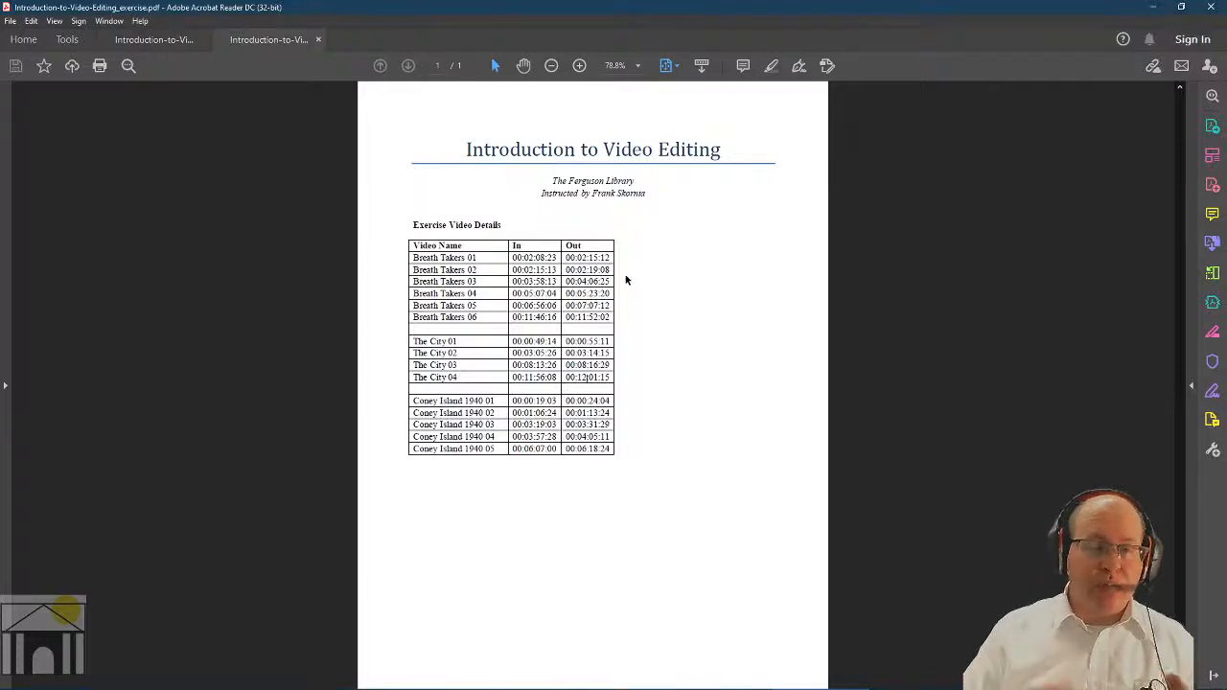
pyautogui.moveTo(432, 688)
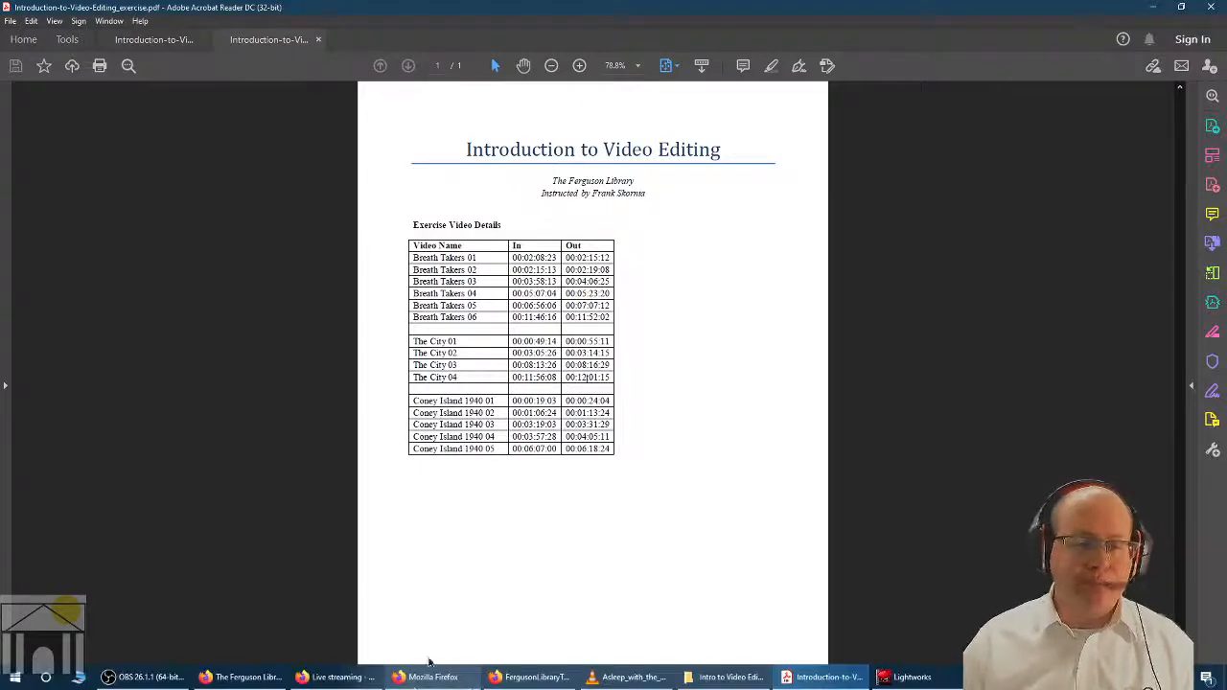
pyautogui.click(916, 680)
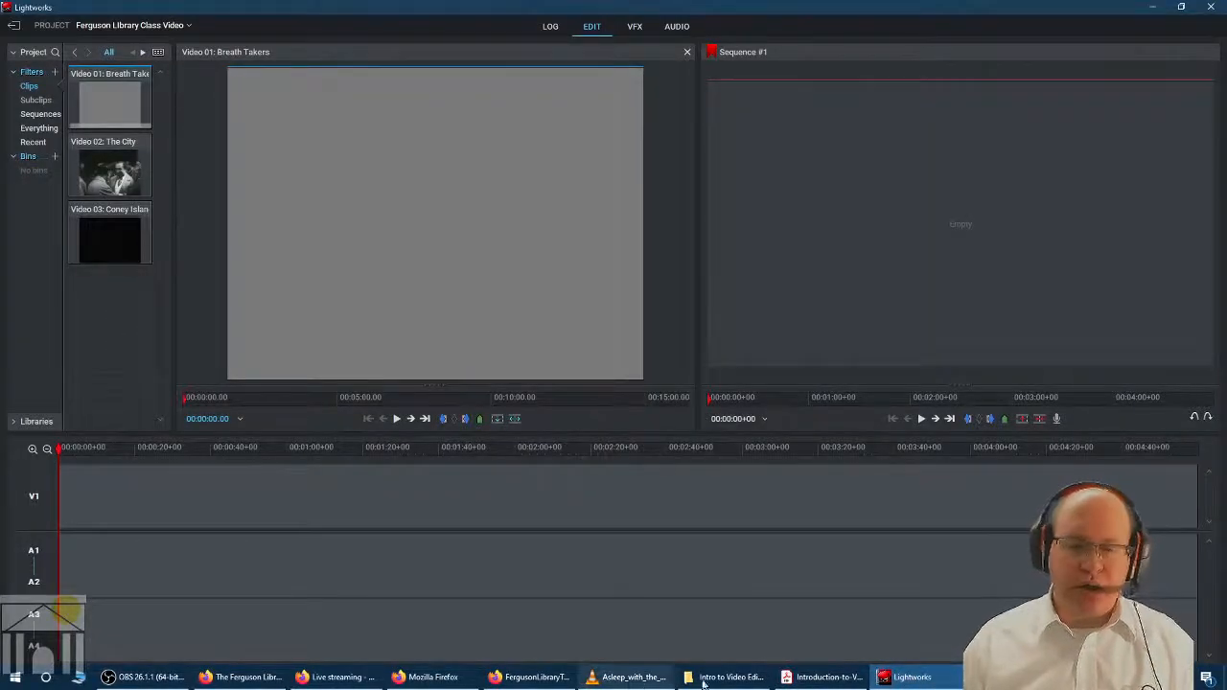
# Check the Breath Takers 01 in point in the Acrobat Reader exercise sheet and switch back to Lightworks.
pyautogui.click(815, 678)
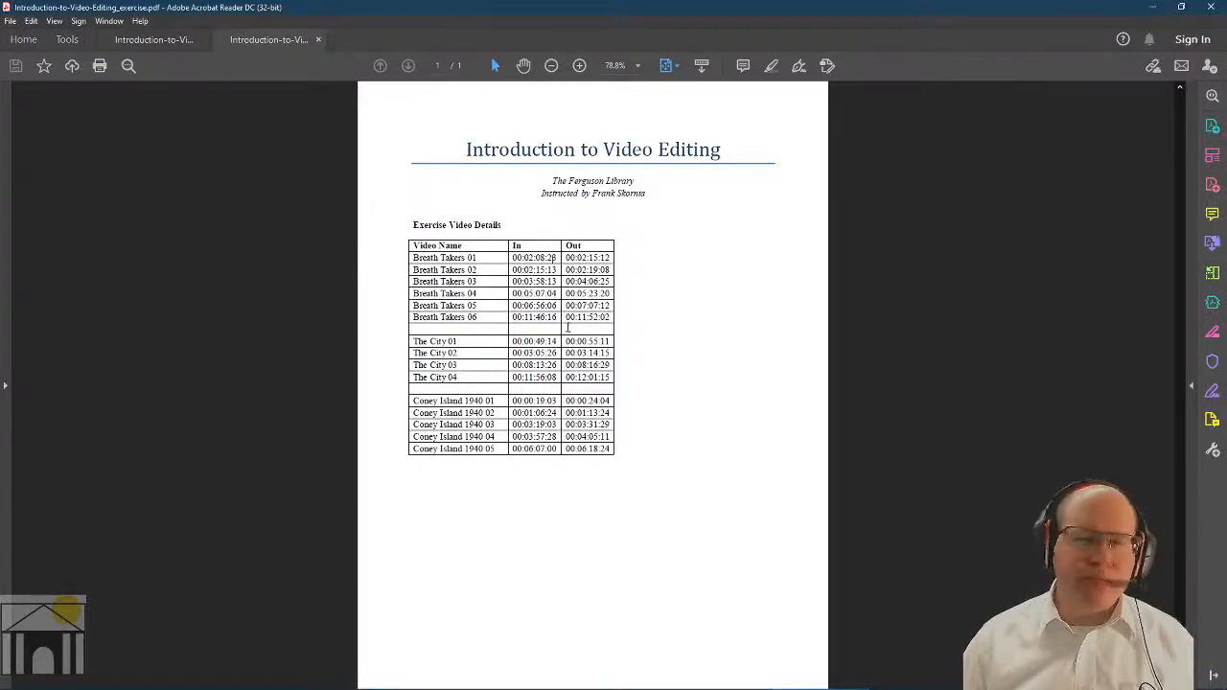
pyautogui.moveTo(523, 258); pyautogui.dragTo(557, 257)
pyautogui.click(559, 257)
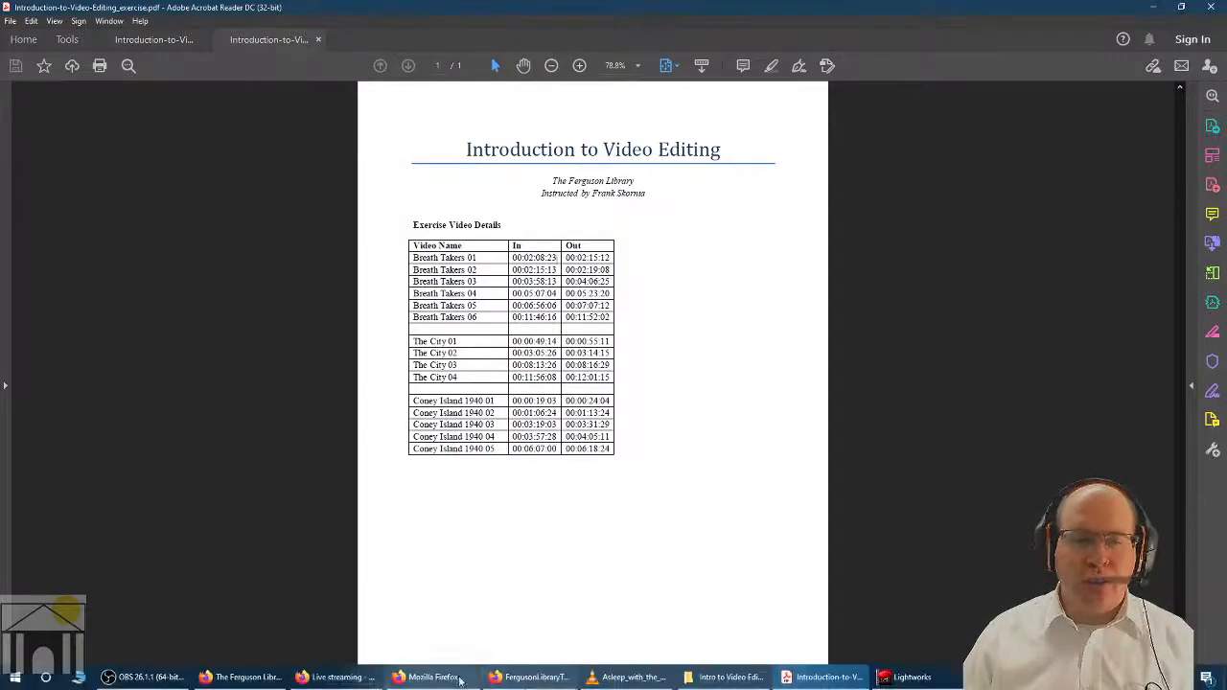
pyautogui.click(906, 676)
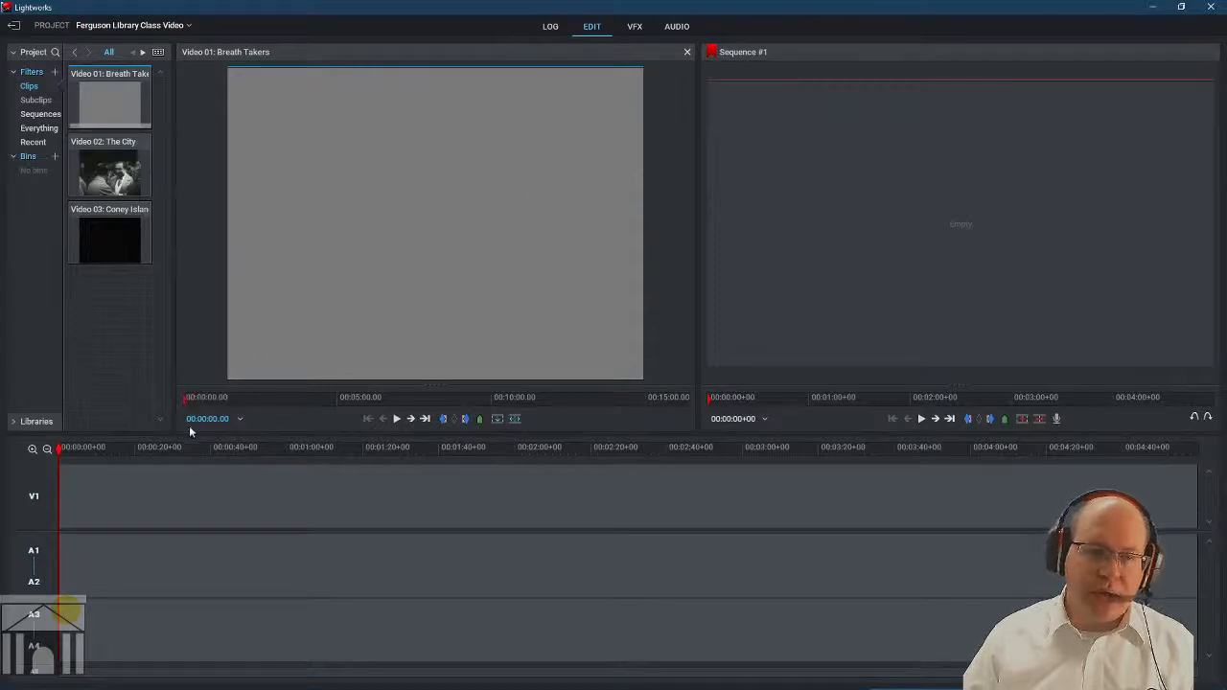
# Scrub the Breath Takers source clip past the five-minute mark, play a short stretch and stop playback.
pyautogui.click(218, 426)
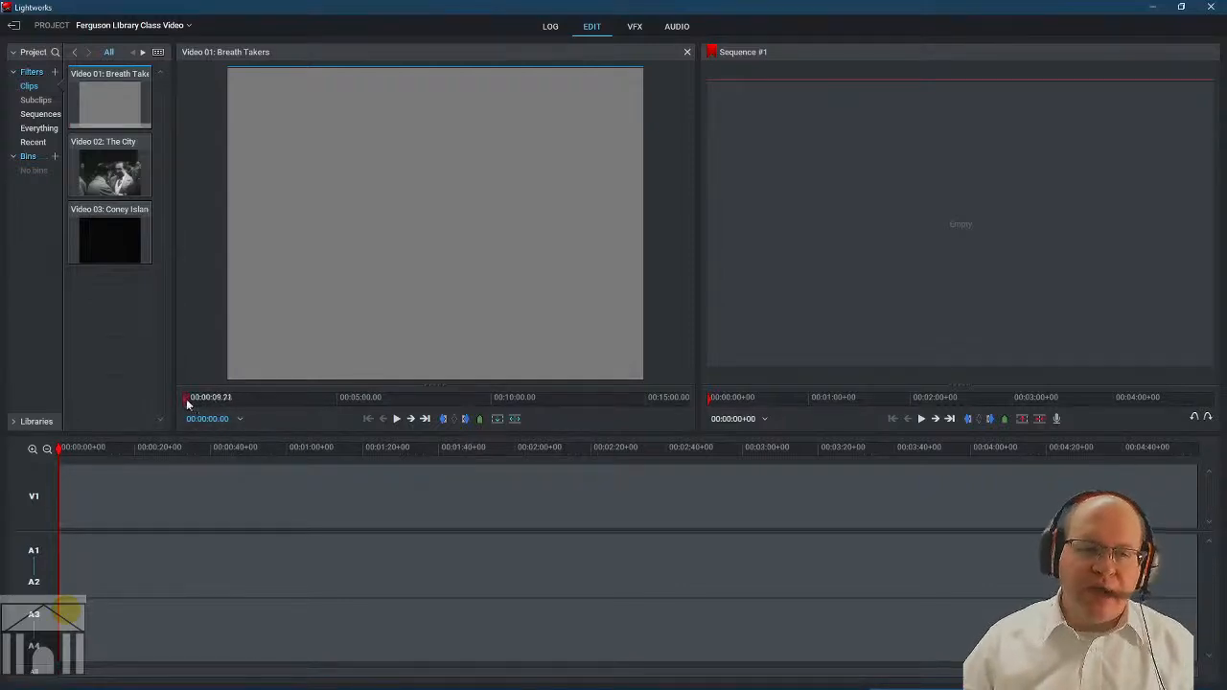
pyautogui.moveTo(185, 404); pyautogui.dragTo(380, 424)
pyautogui.click(397, 419)
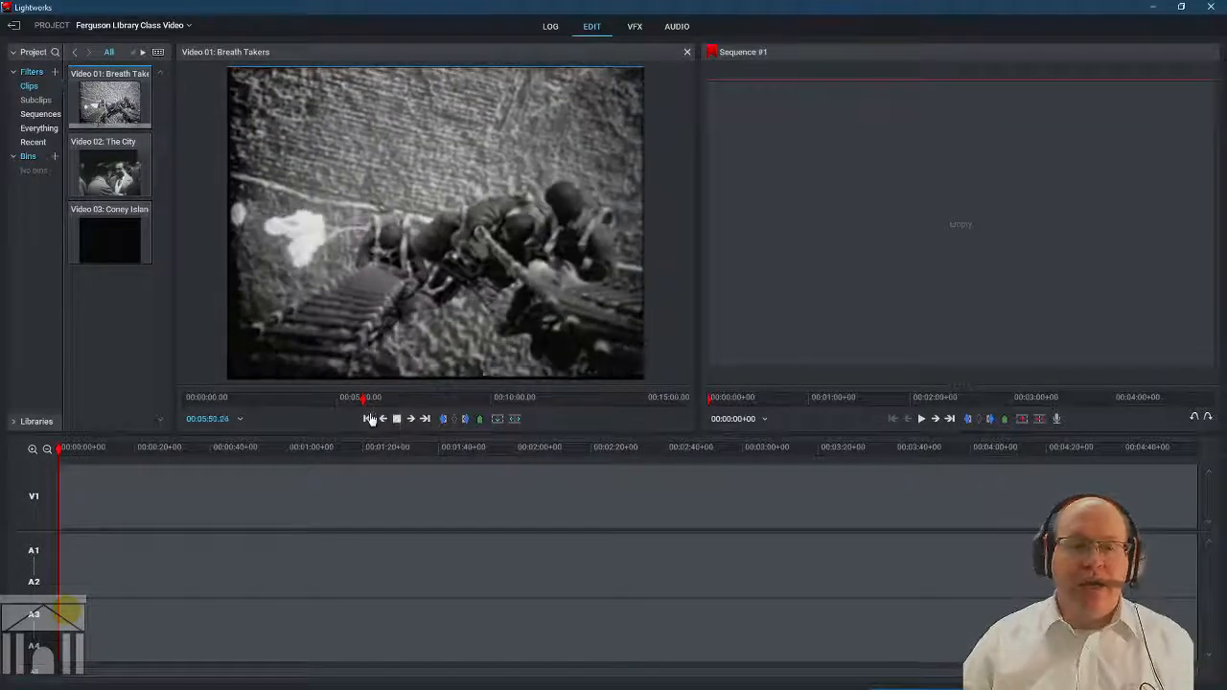
pyautogui.click(397, 419)
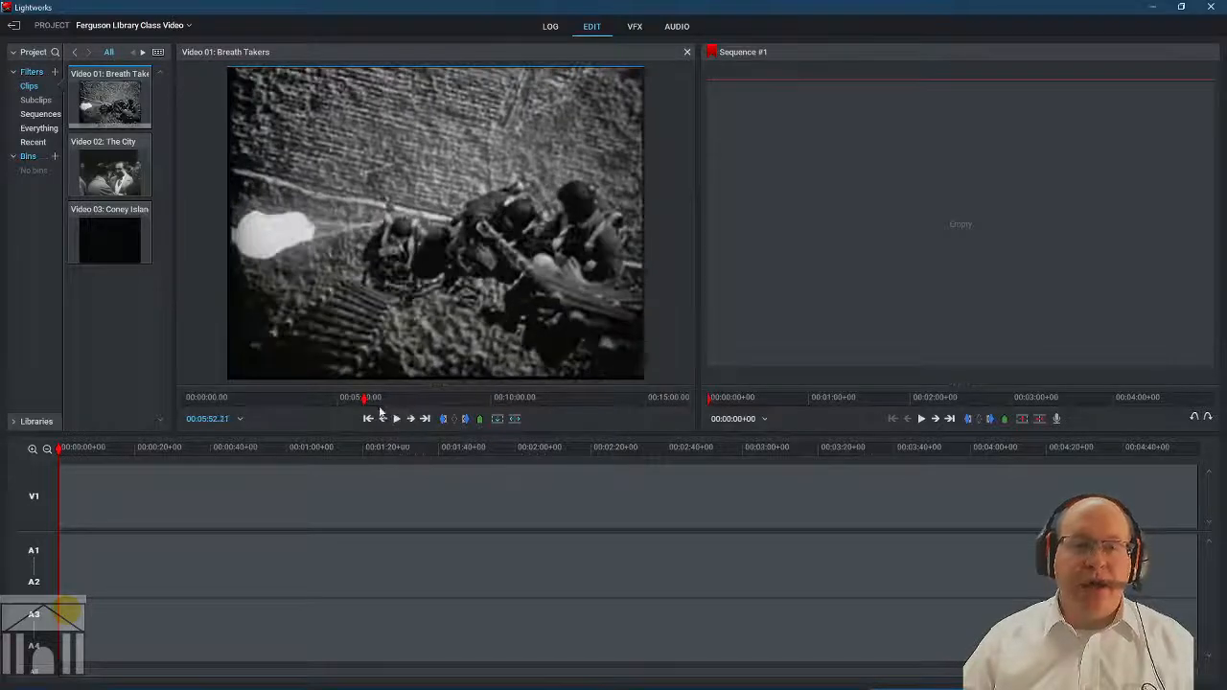
# Move the Breath Takers source playhead back to 00:02:12.00.
pyautogui.moveTo(363, 404); pyautogui.dragTo(286, 395)
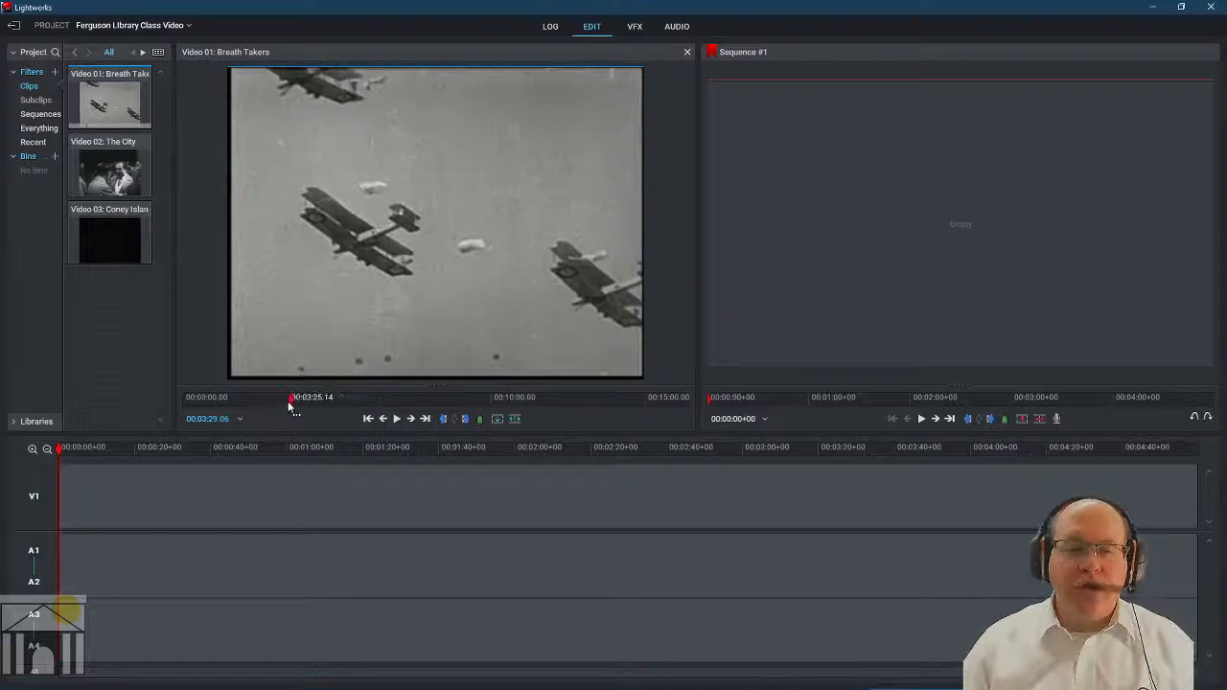
pyautogui.moveTo(288, 401); pyautogui.dragTo(251, 406)
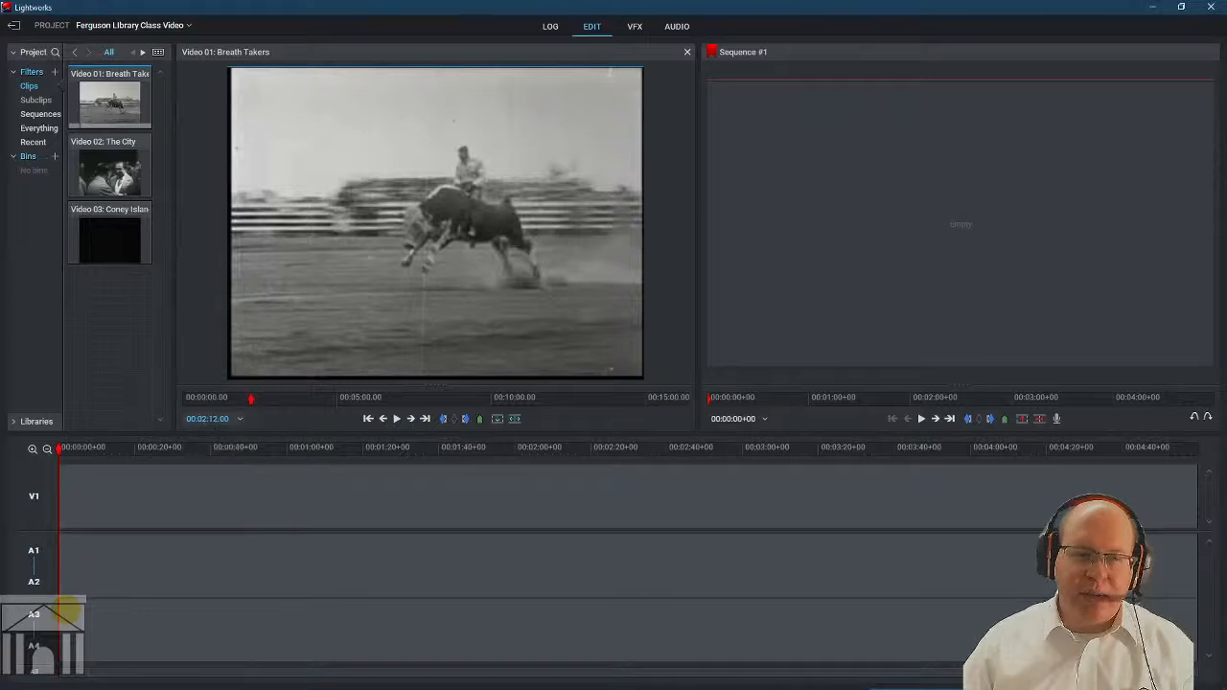
pyautogui.click(216, 419)
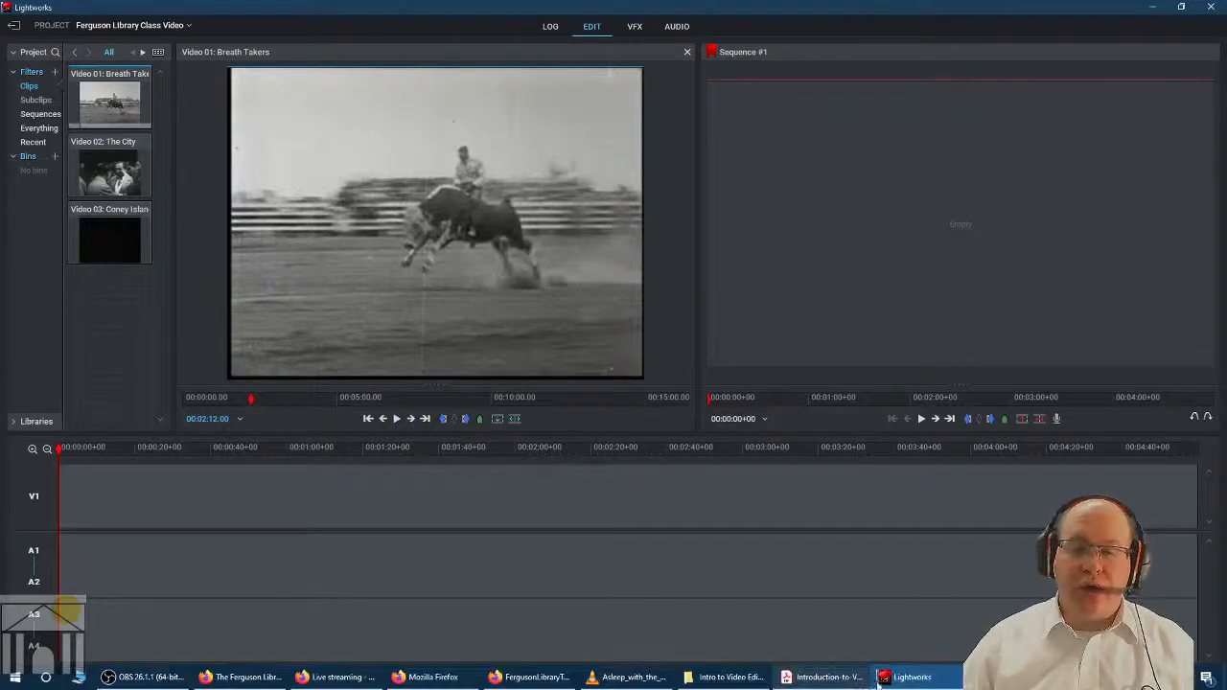
pyautogui.moveTo(821, 681)
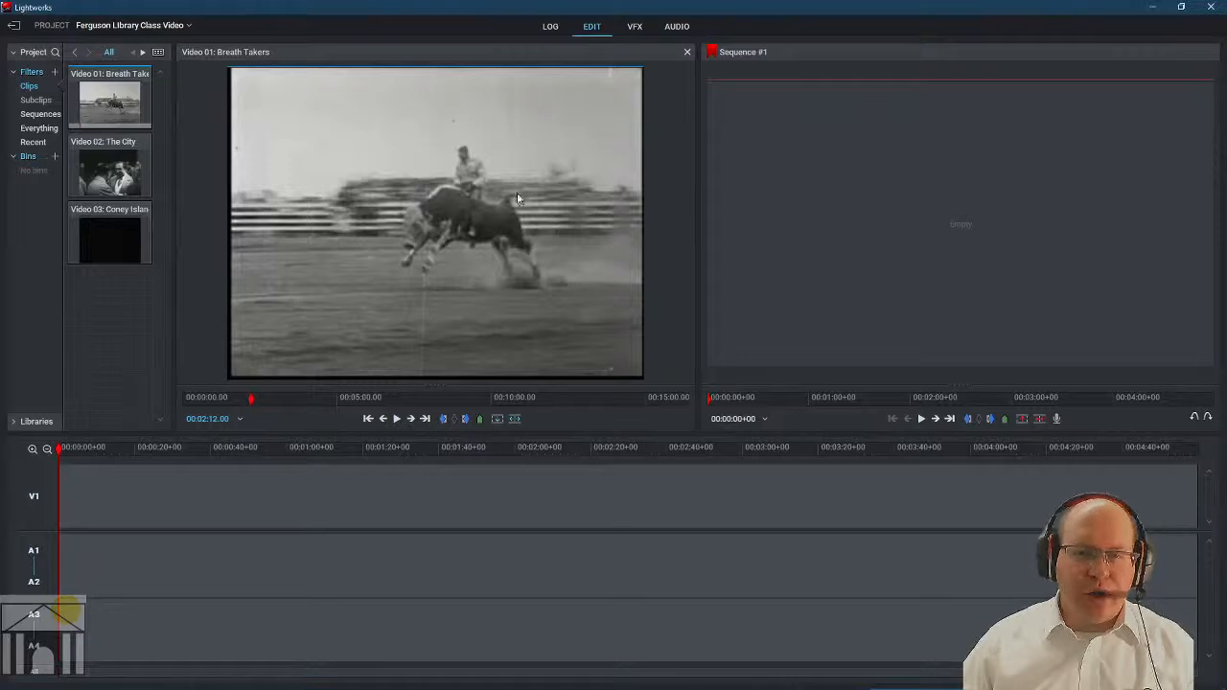
# Play the Breath Takers source clip onward from the bull-riding shot and stop at 00:02:16.17.
pyautogui.click(398, 424)
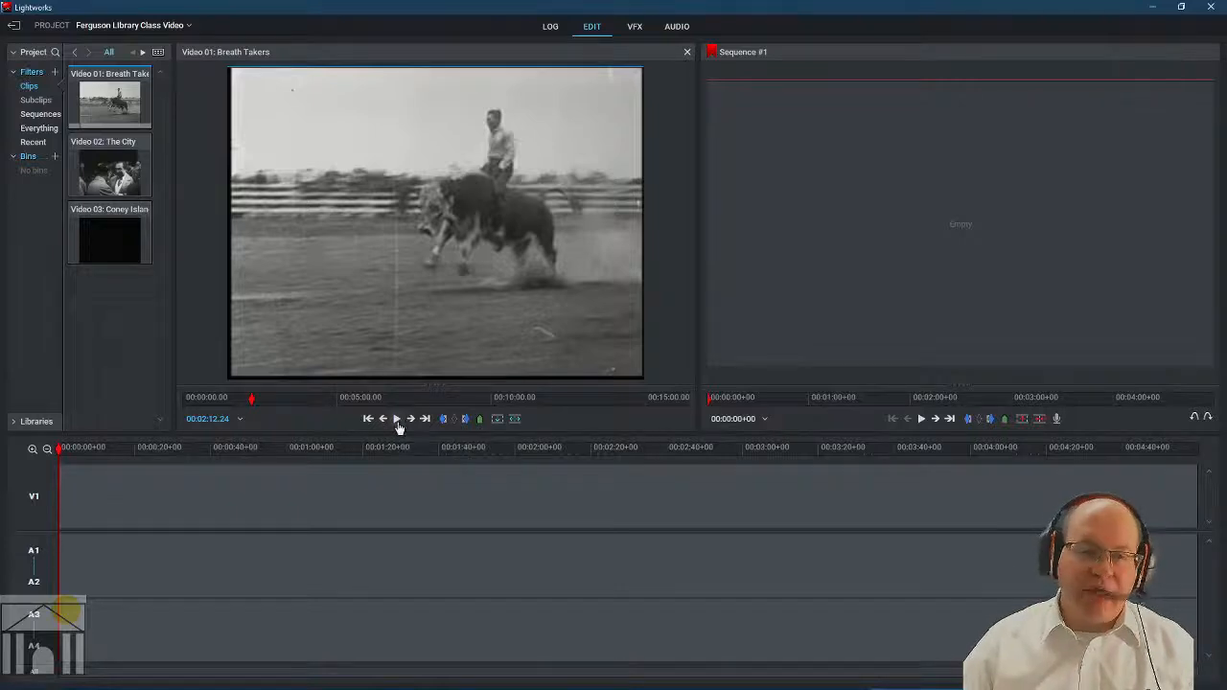
pyautogui.click(407, 423)
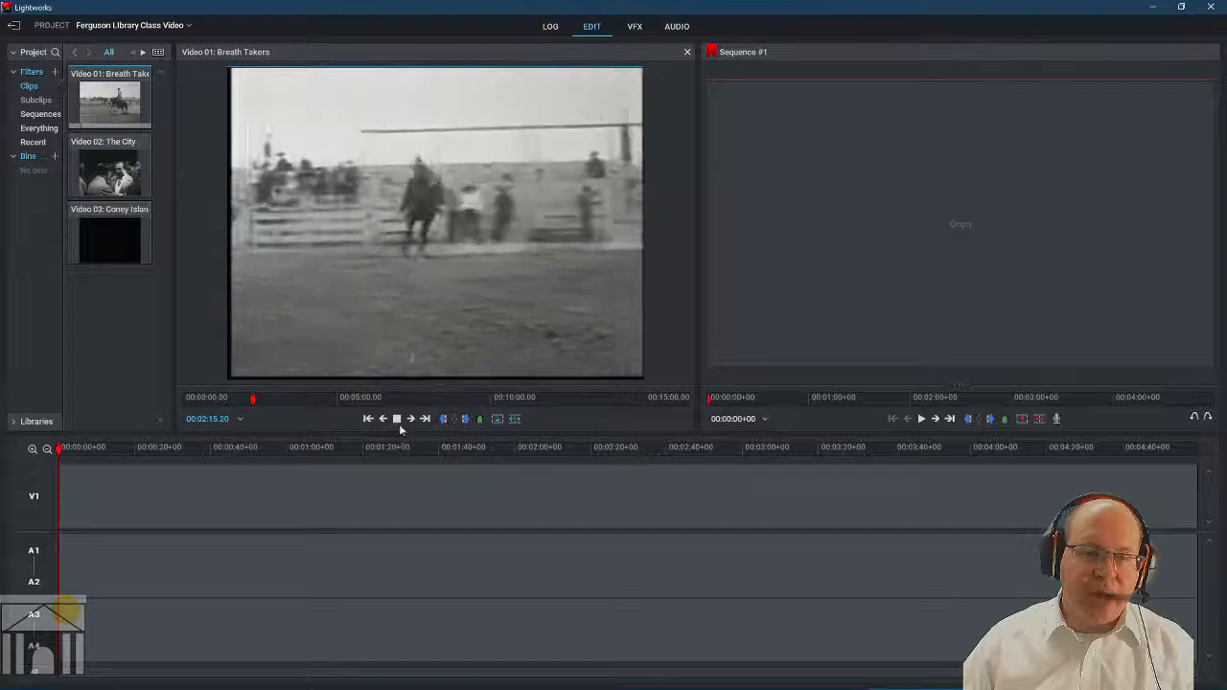
pyautogui.click(397, 422)
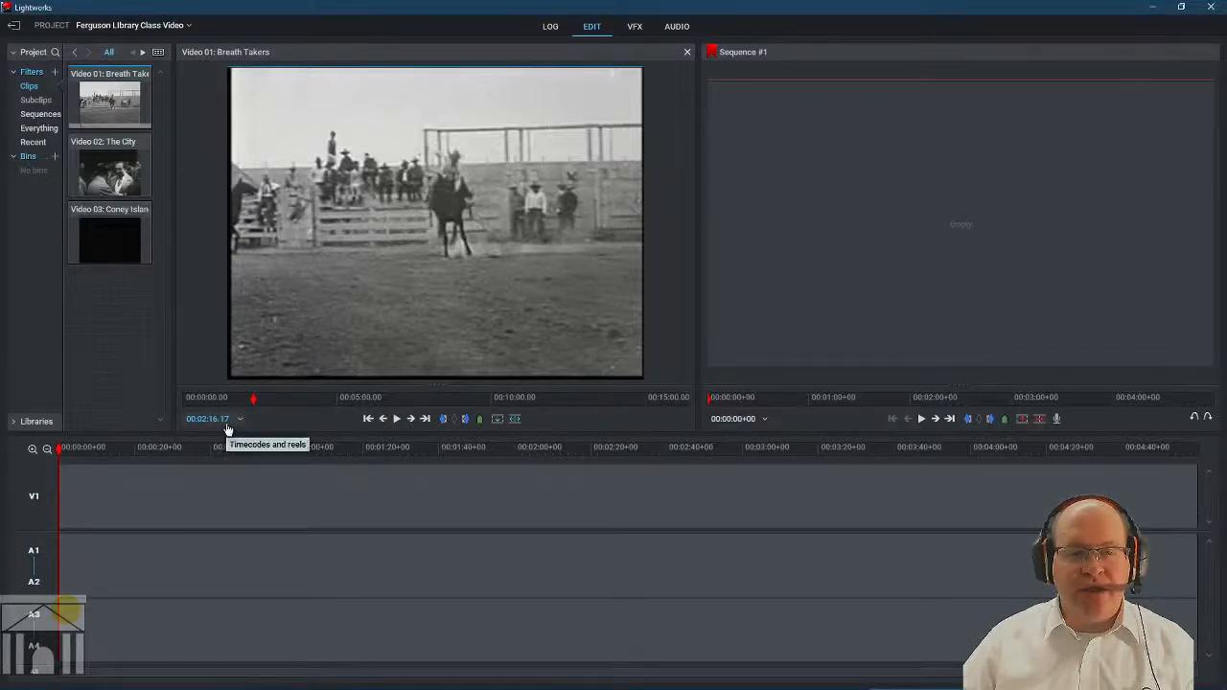
# Step the Breath Takers source clip back frame by frame to 00:02:16.15, and return the playhead to the clip's start.
pyautogui.click(383, 421)
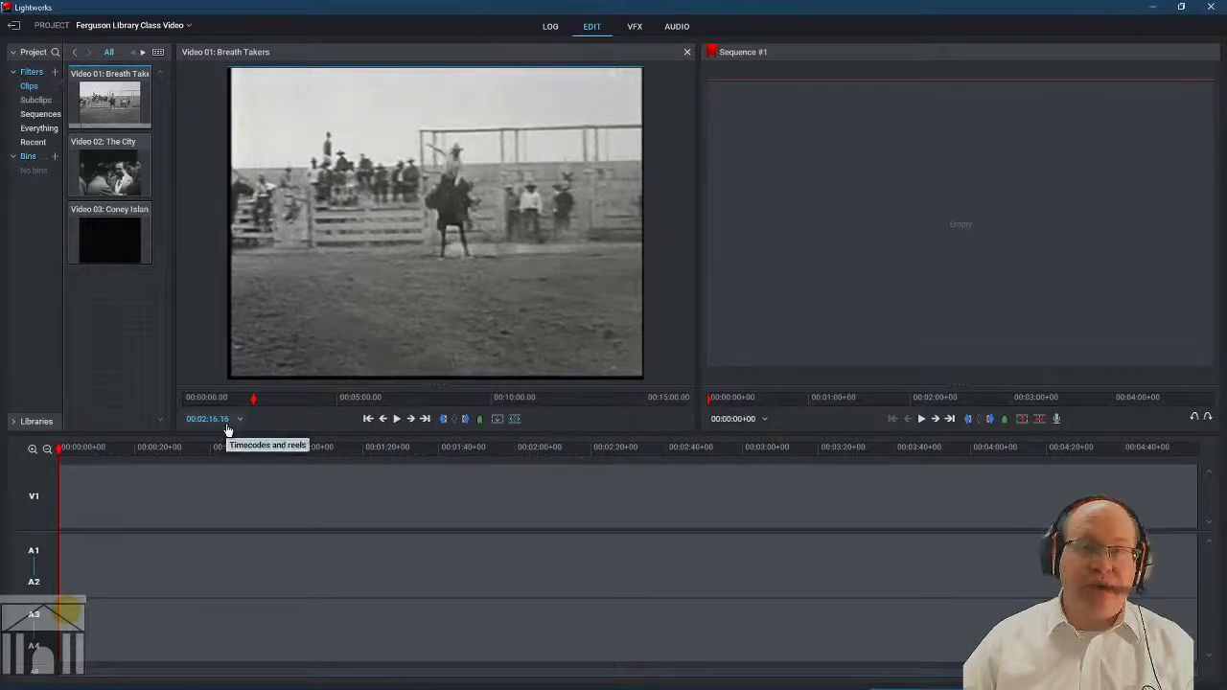
pyautogui.click(382, 421)
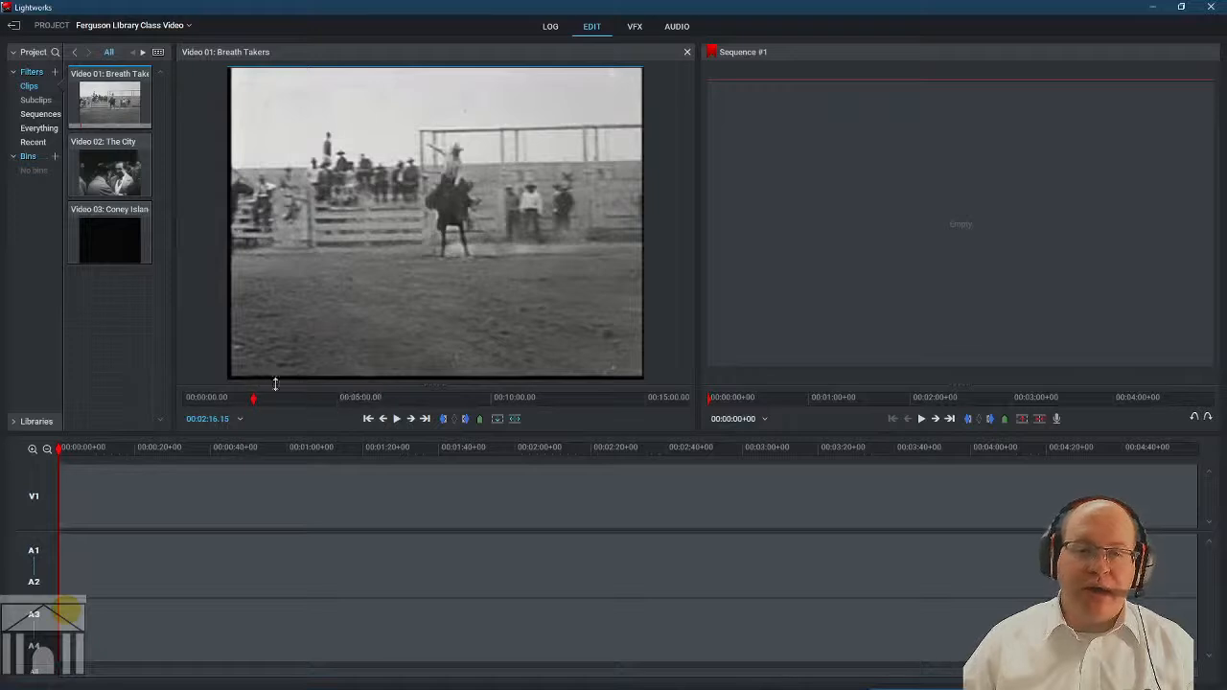
pyautogui.click(368, 419)
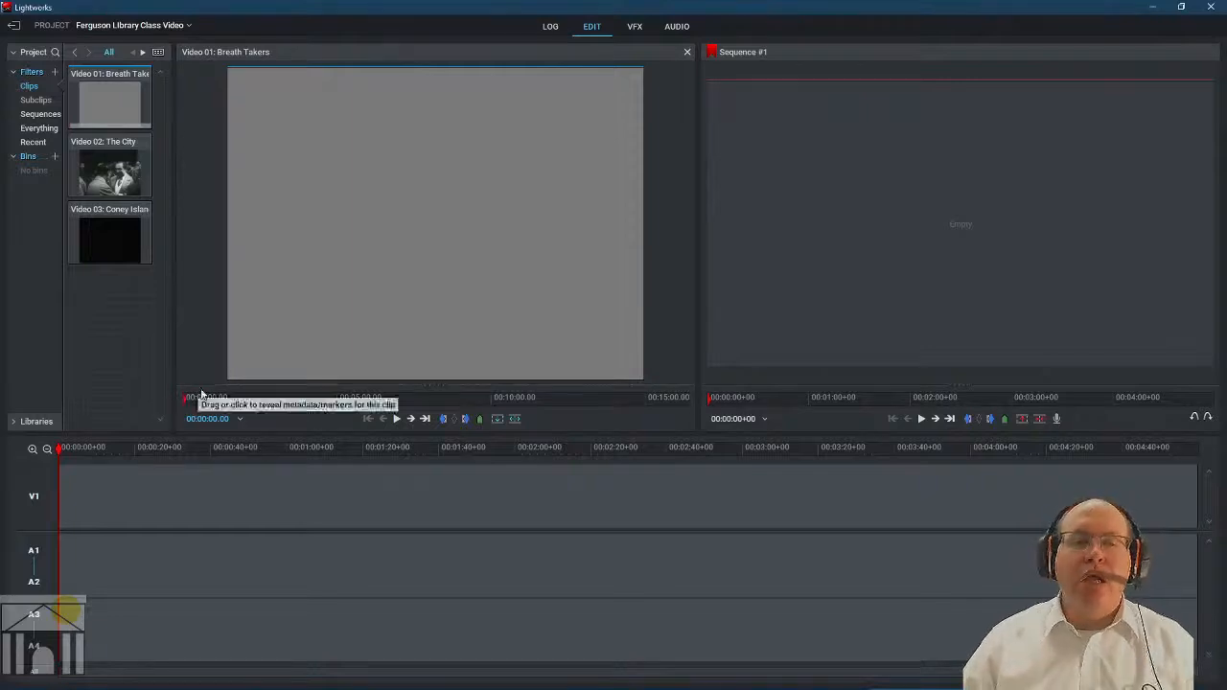
# Scrub the Breath Takers source playhead from the clip's start to 00:02:09.15 in the rodeo shot.
pyautogui.click(260, 401)
pyautogui.click(252, 402)
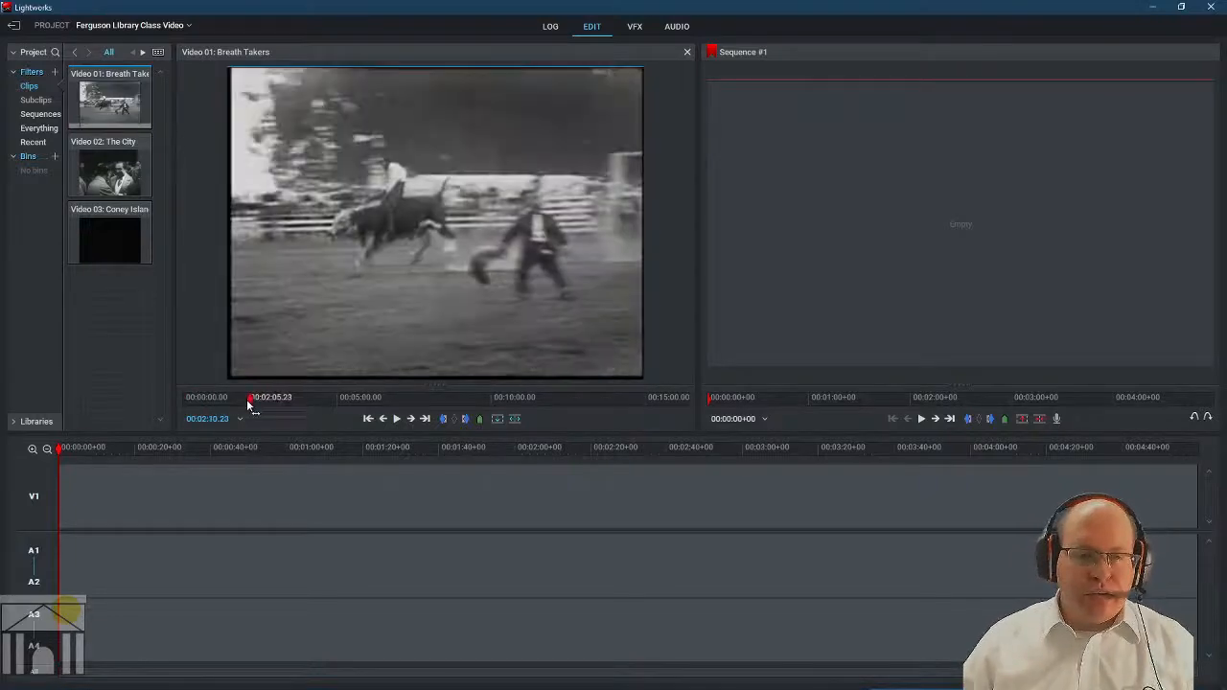
pyautogui.click(252, 403)
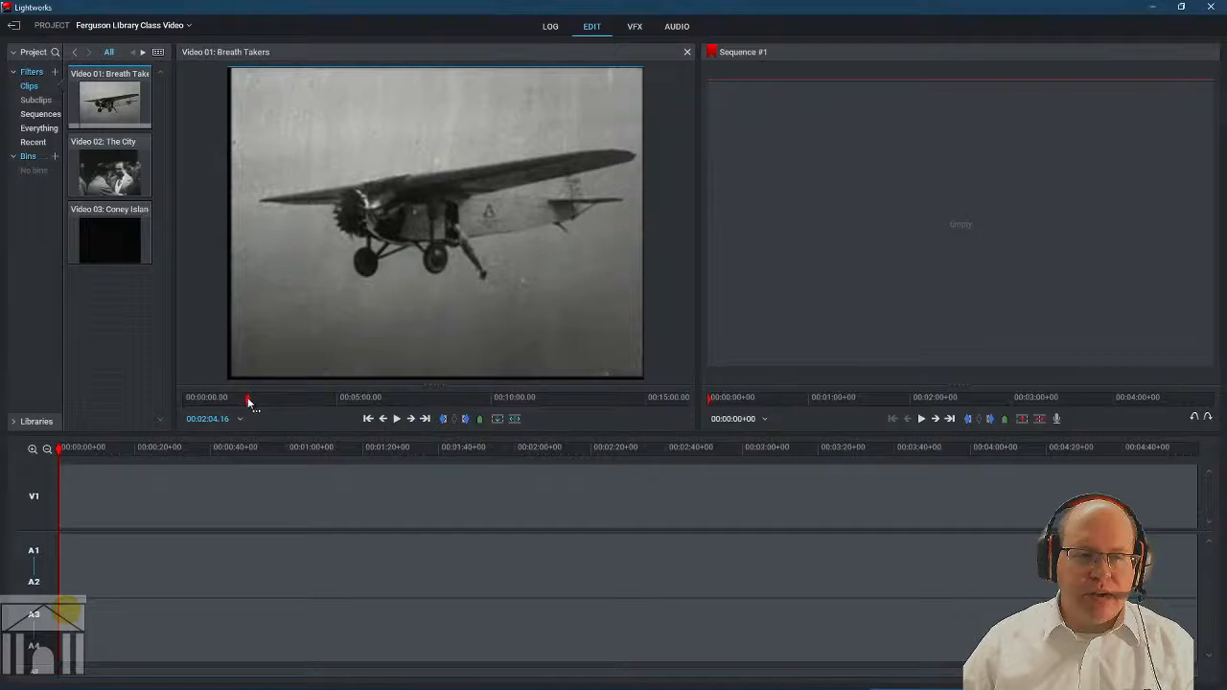
pyautogui.moveTo(251, 398); pyautogui.dragTo(249, 402)
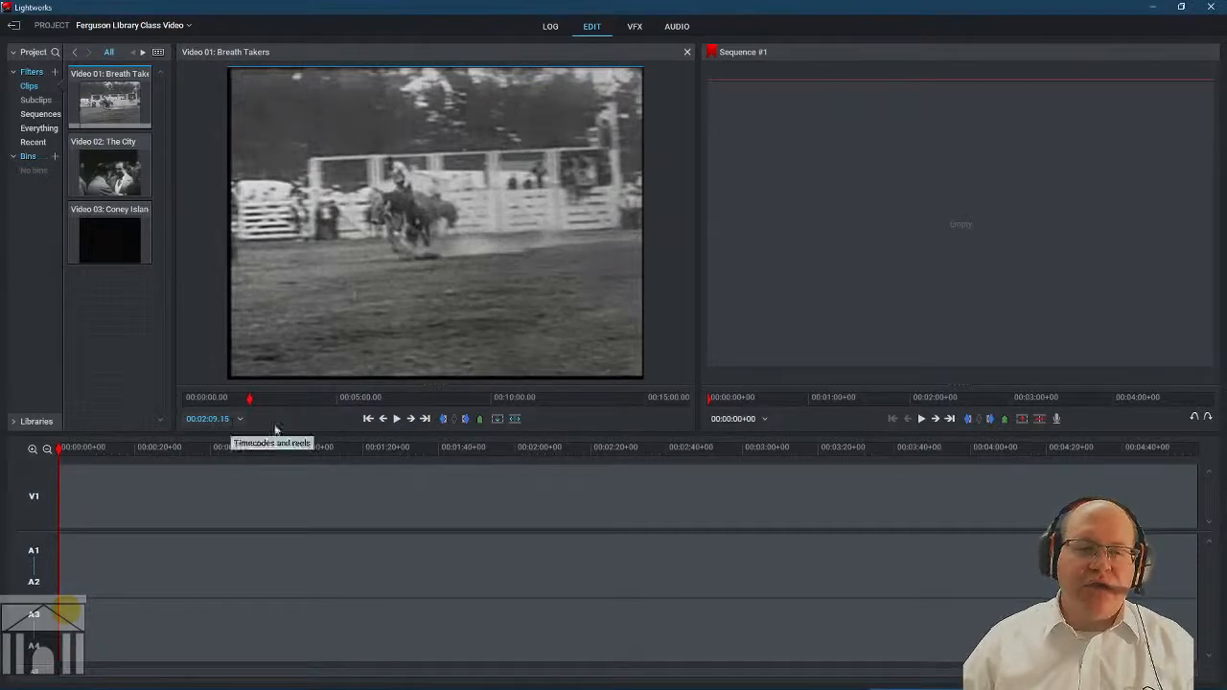
# Move the Breath Takers source playhead back frame by frame to 00:02:09.01.
pyautogui.click(382, 420)
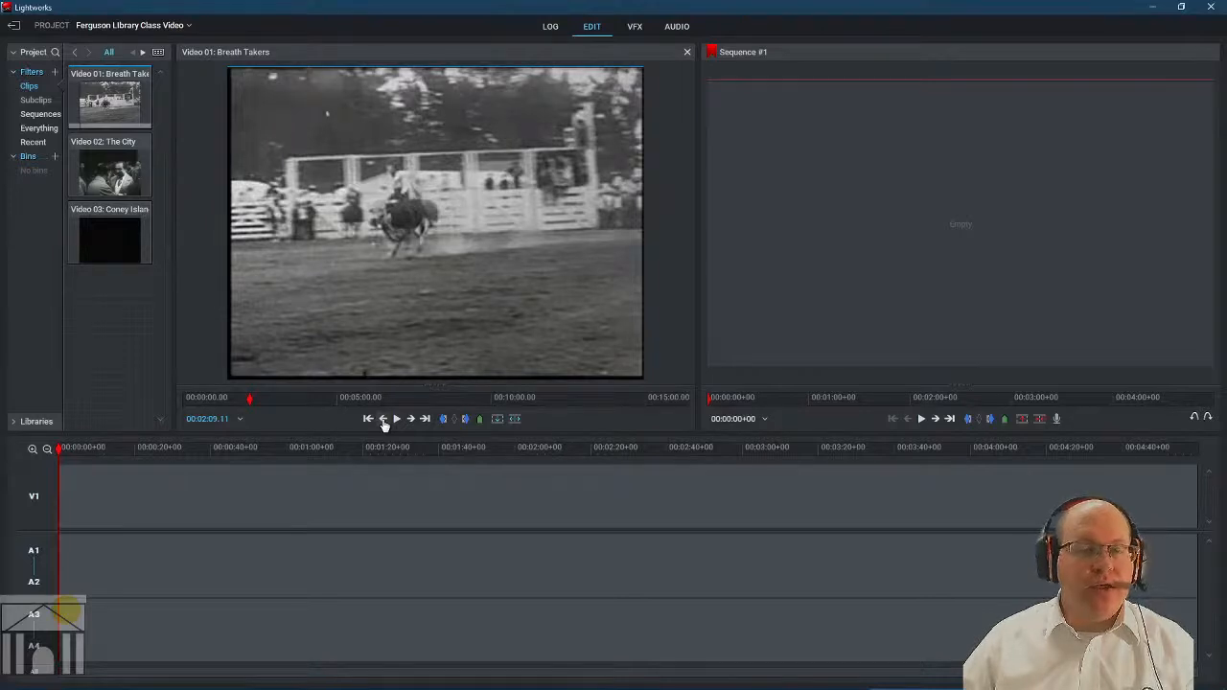
pyautogui.click(382, 420)
pyautogui.click(383, 420)
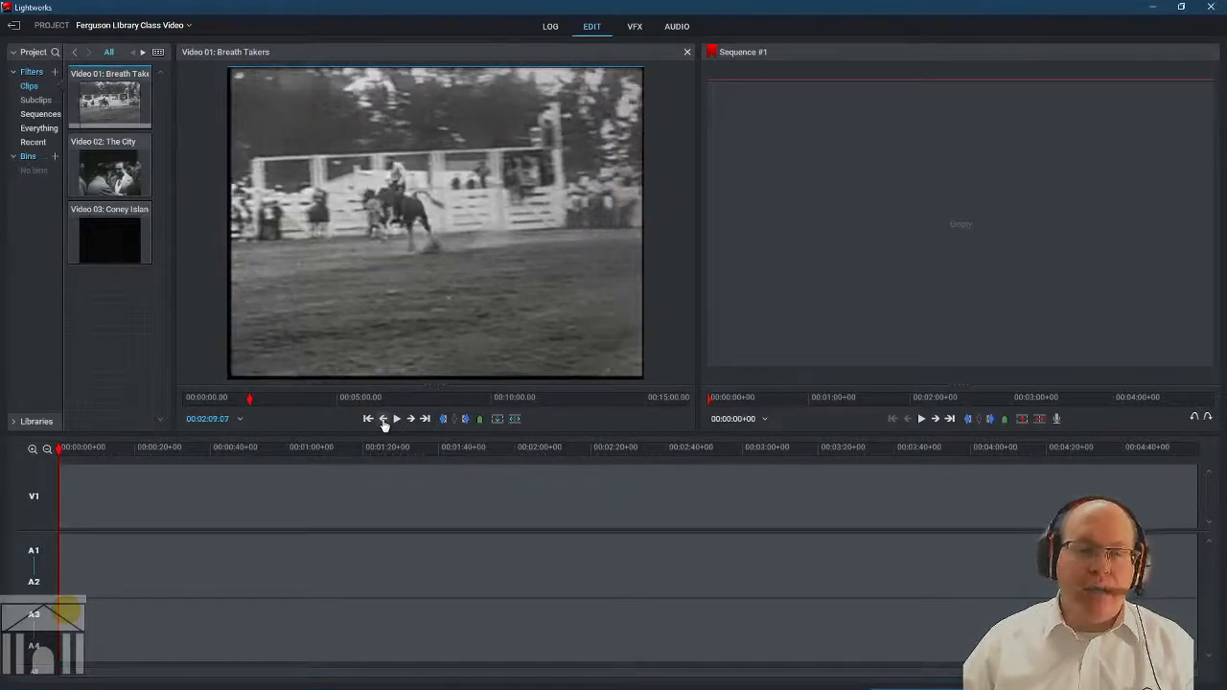
pyautogui.click(382, 420)
pyautogui.click(382, 420)
pyautogui.click(382, 420)
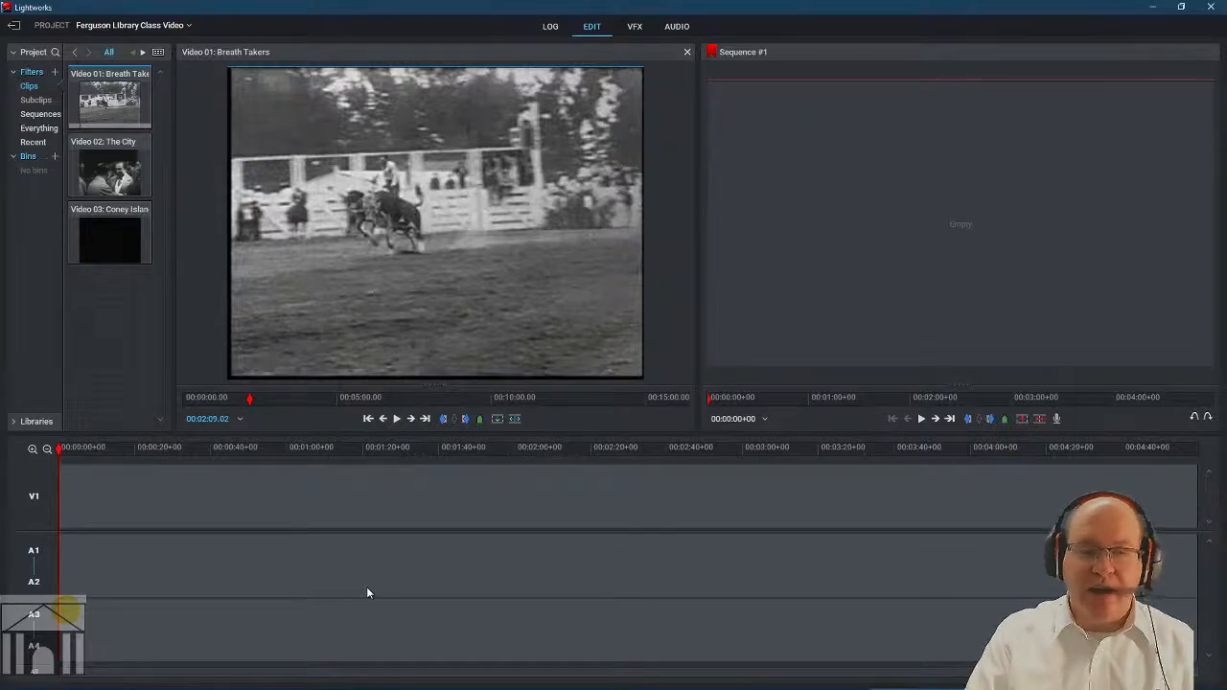
pyautogui.press('Left')
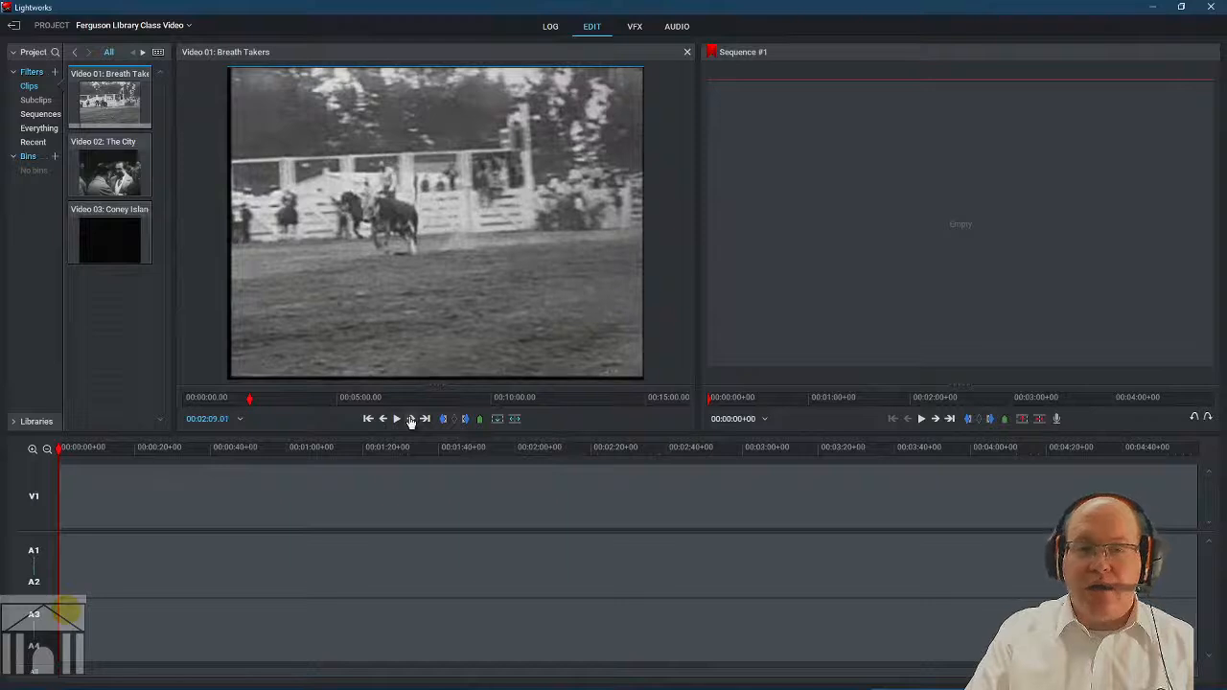
# Advance the Breath Takers source clip to 00:02:09.09, and step it back across the cut into the airplane shot.
pyautogui.click(411, 419)
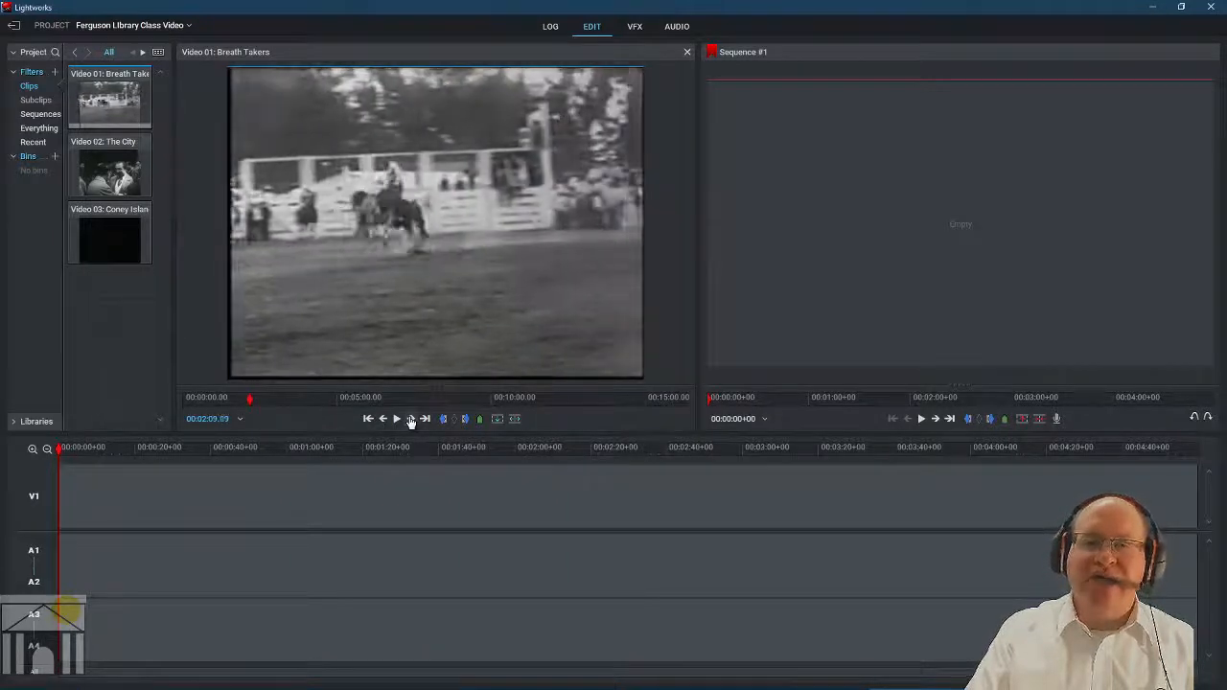
pyautogui.press('Left')
pyautogui.press('Left')
pyautogui.press('Left')
pyautogui.press('Left')
pyautogui.press('Left')
pyautogui.press('Left')
pyautogui.press('Left')
pyautogui.press('Left')
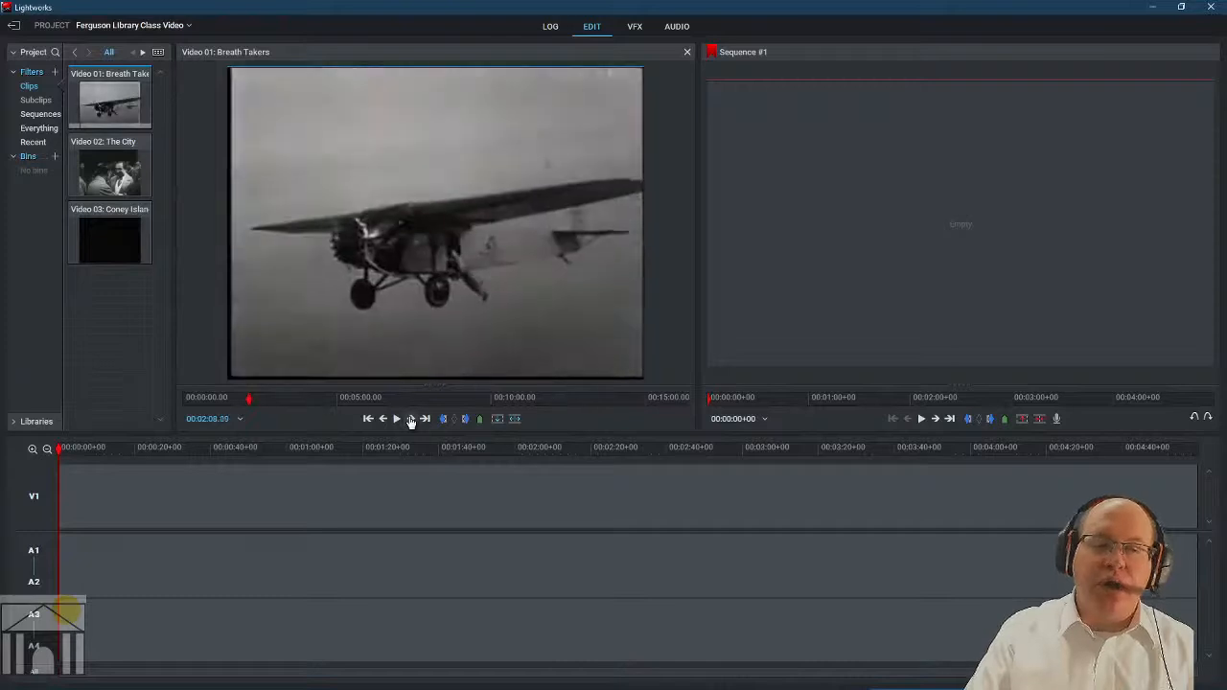
# Step the Breath Takers source clip forward frame by frame from the airplane shot into the rodeo shot.
pyautogui.press('Right')
pyautogui.press('Right')
pyautogui.press('Right')
pyautogui.press('Right')
pyautogui.press('Right')
pyautogui.press('Right')
pyautogui.press('Right')
pyautogui.press('Right')
pyautogui.press('Right')
pyautogui.press('Right')
pyautogui.press('Right')
pyautogui.press('Right')
pyautogui.press('Right')
pyautogui.press('Right')
pyautogui.press('Right')
pyautogui.press('Right')
pyautogui.press('Right')
pyautogui.press('Right')
pyautogui.press('Right')
pyautogui.press('Right')
pyautogui.press('Right')
pyautogui.press('Right')
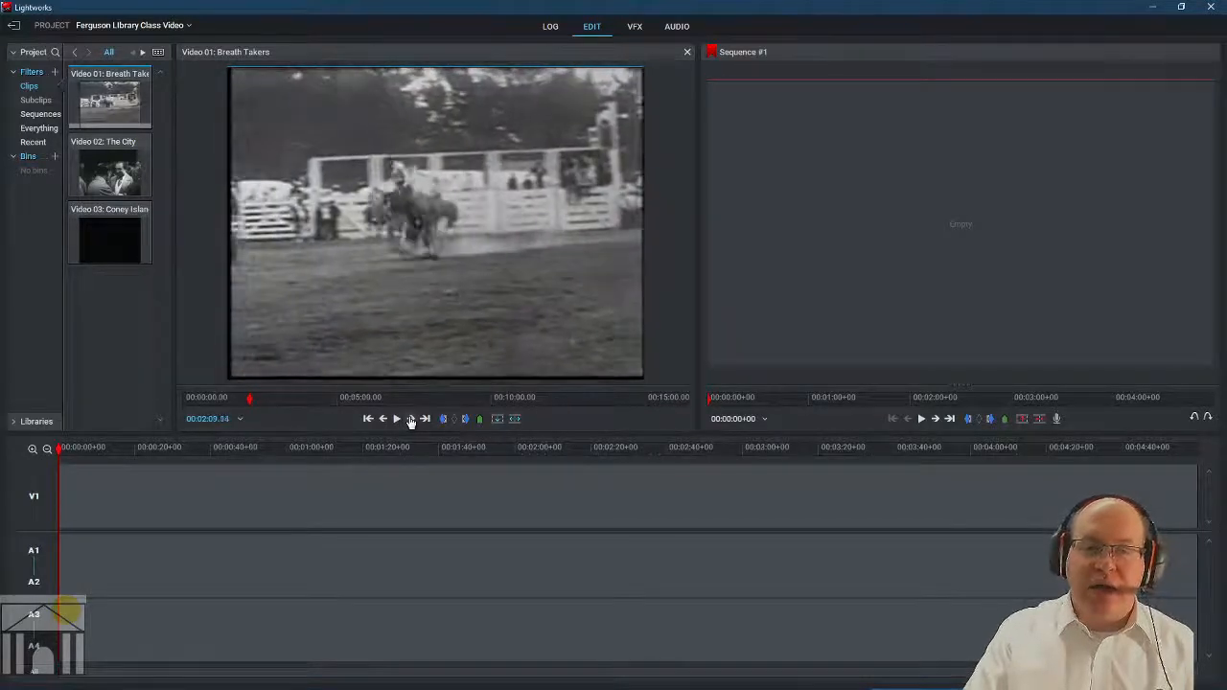
# Step the Breath Takers source clip back frame by frame through 00:02:09.08 toward the start of the rodeo shot.
pyautogui.press('Left')
pyautogui.press('Left')
pyautogui.press('Left')
pyautogui.press('Left')
pyautogui.press('Left')
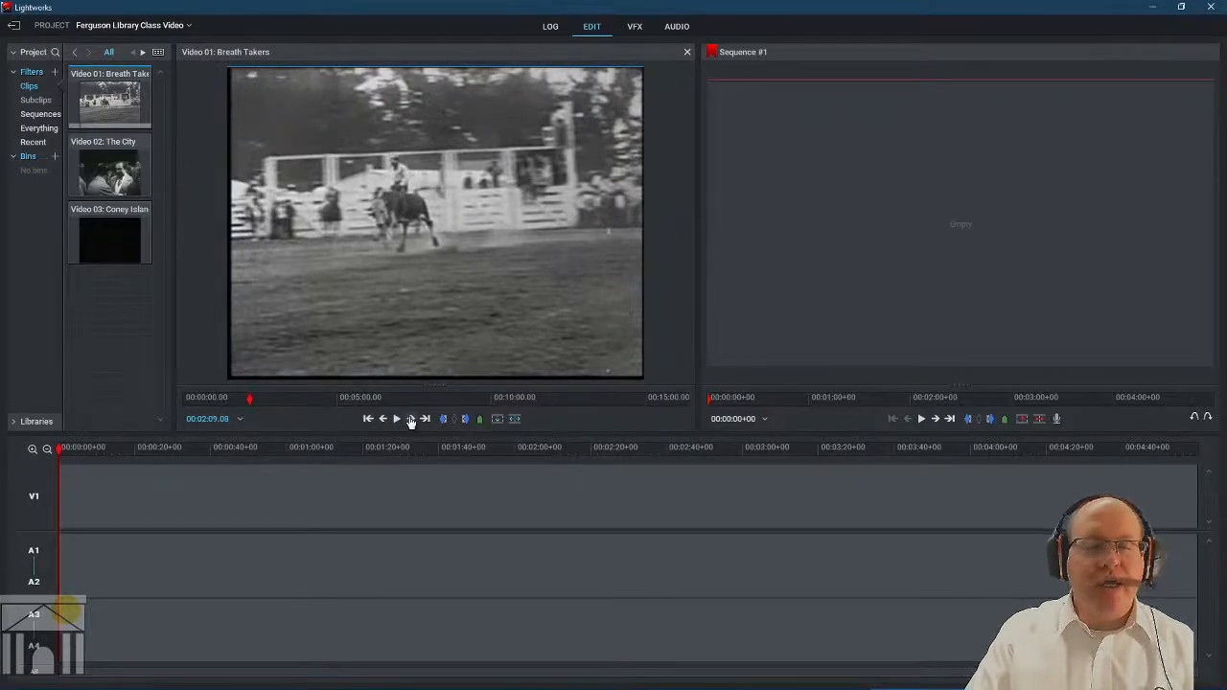
pyautogui.press('Left')
pyautogui.press('Left')
pyautogui.press('Left')
pyautogui.press('Left')
pyautogui.press('Left')
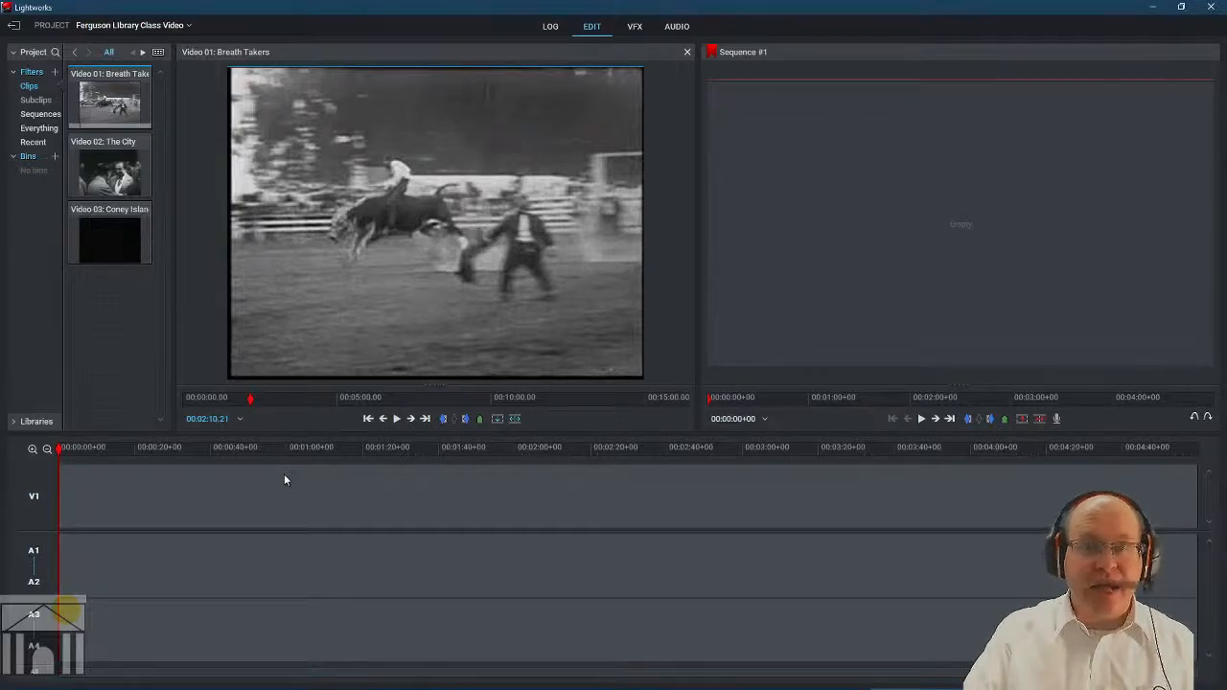
# Add a cue marker at 00:02:10.21 in the Breath Takers source clip, reopen its details and remove the marker.
pyautogui.press('m')
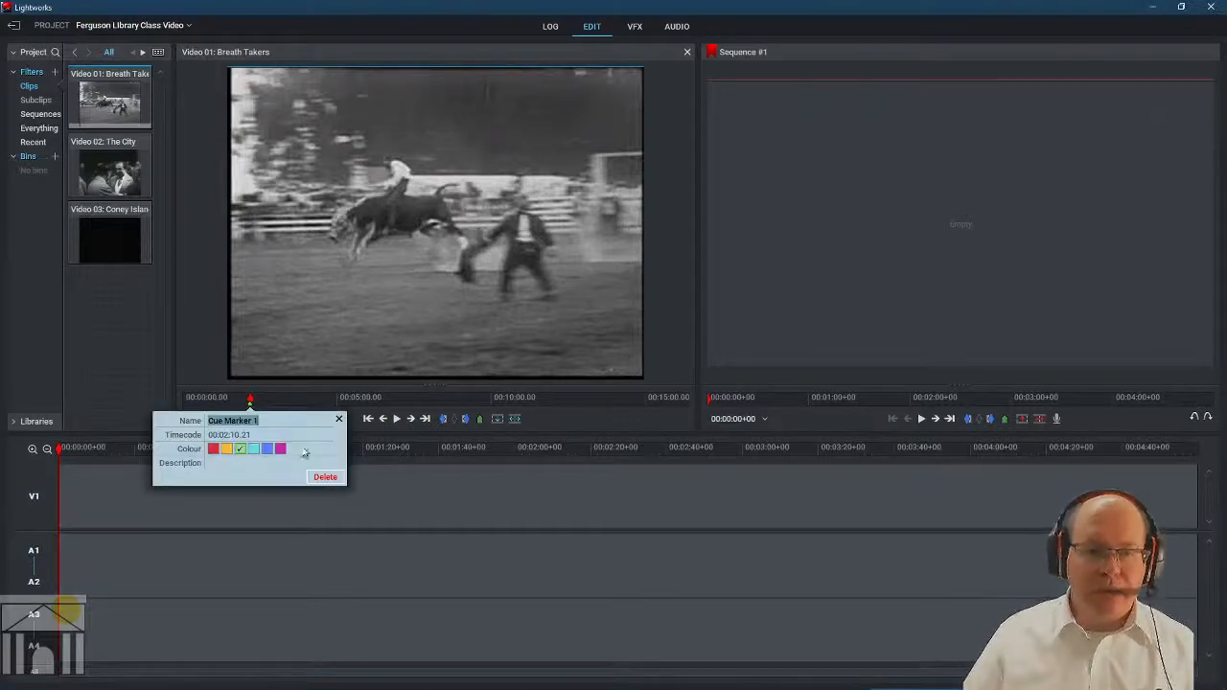
pyautogui.press('Return')
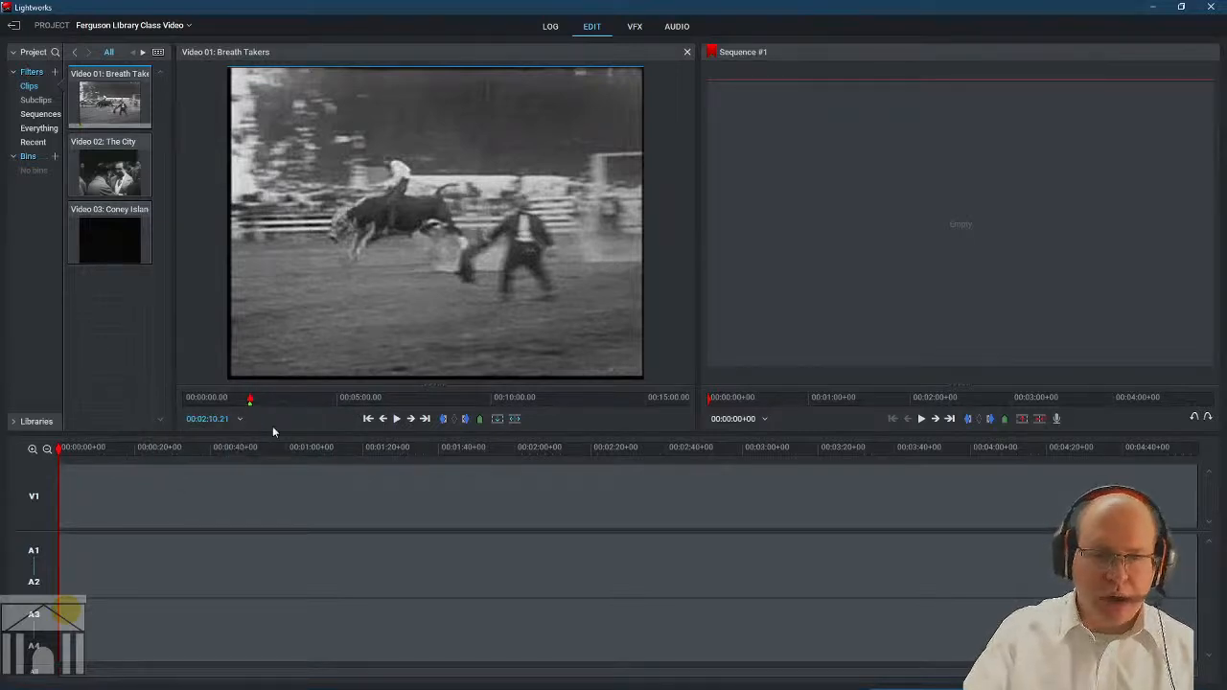
pyautogui.press('F8')
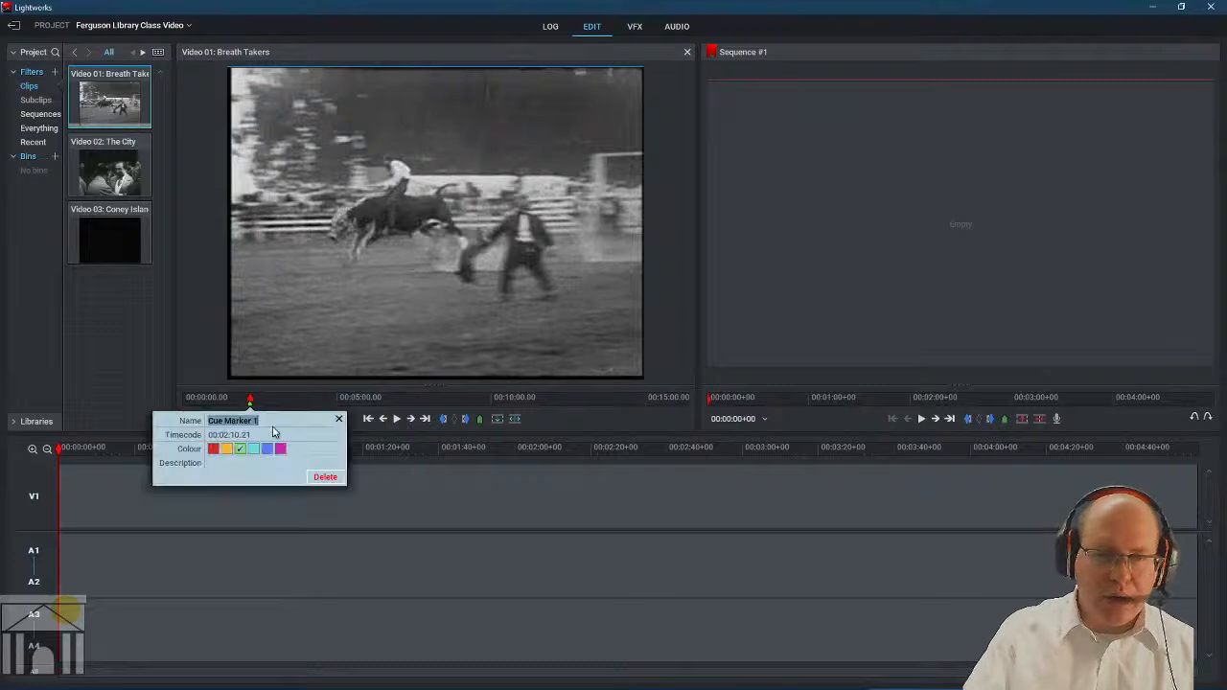
pyautogui.click(338, 419)
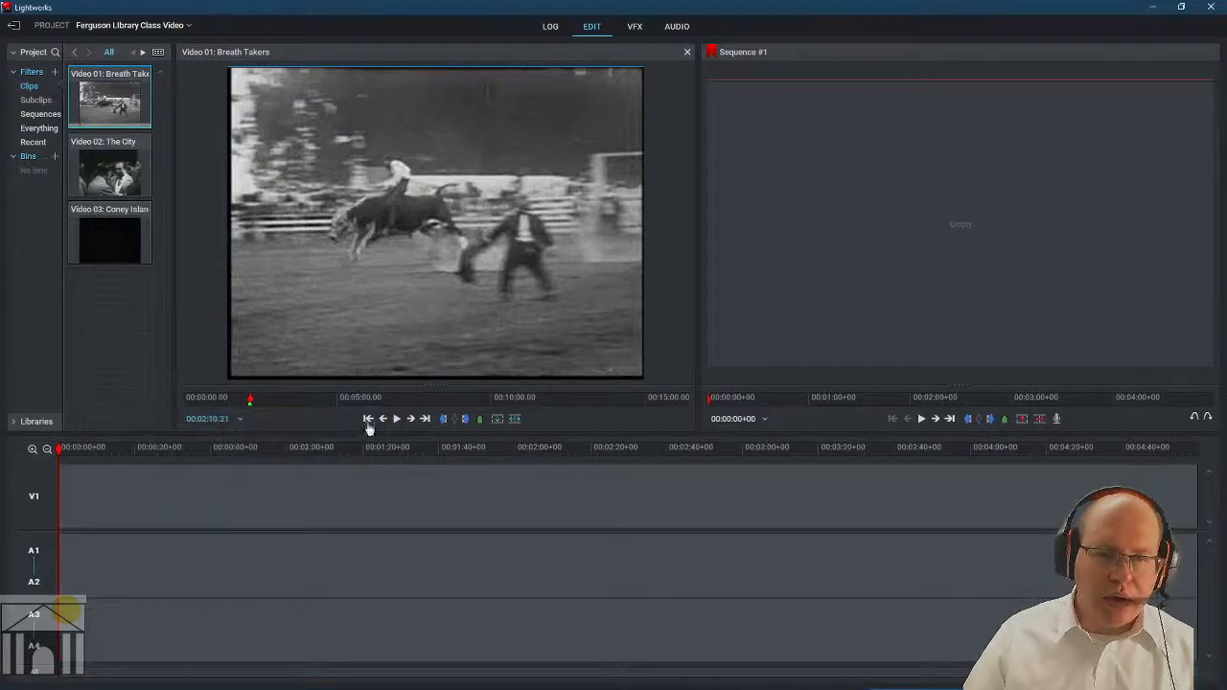
pyautogui.rightClick(369, 426)
pyautogui.click(325, 409)
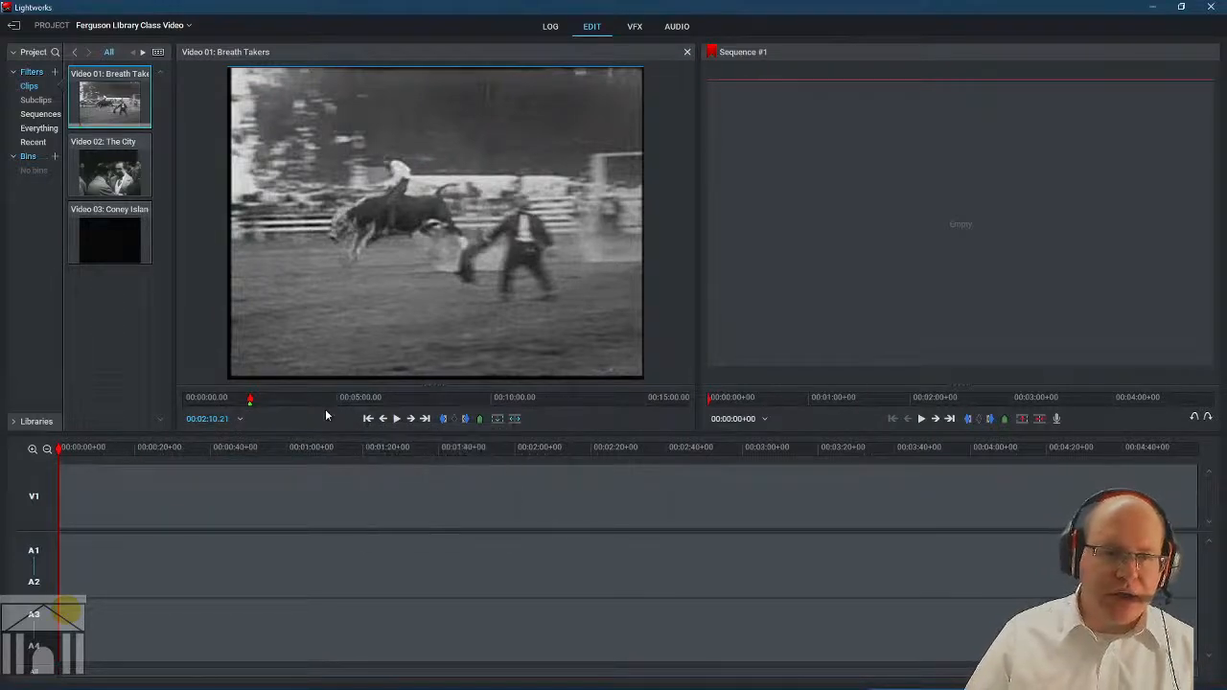
pyautogui.click(480, 419)
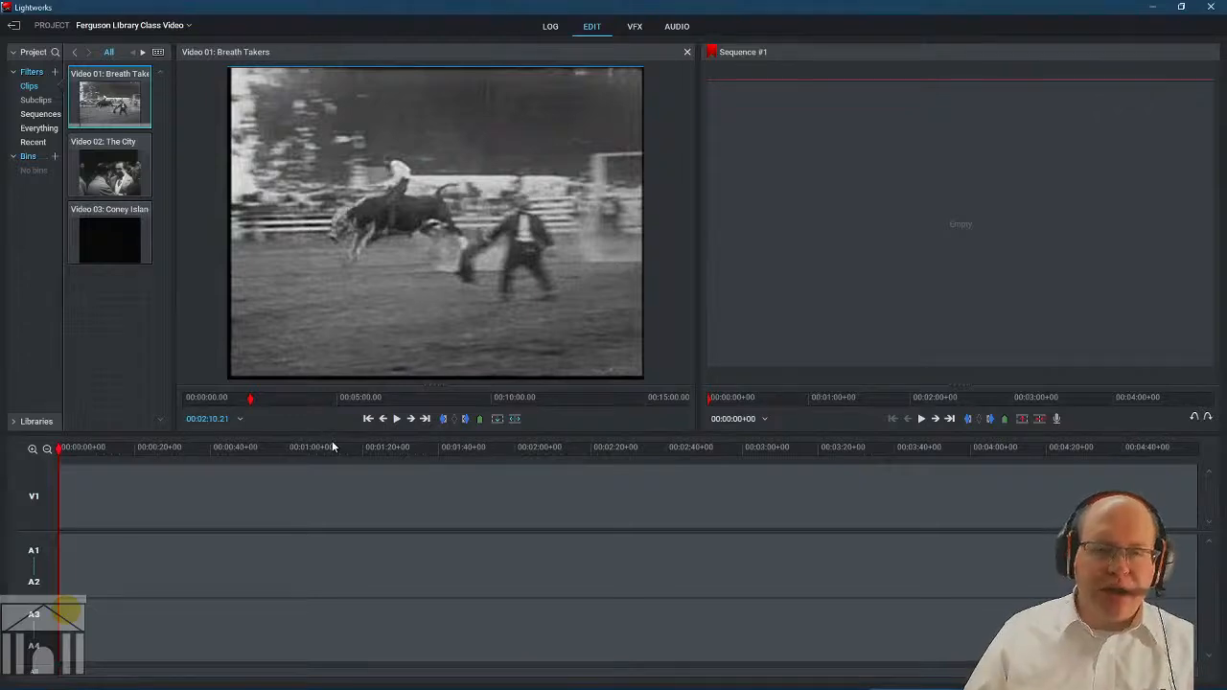
# Exit to the project browser and examine the cue marker and editing commands in the Key Assignments list.
pyautogui.click(13, 26)
pyautogui.click(1213, 23)
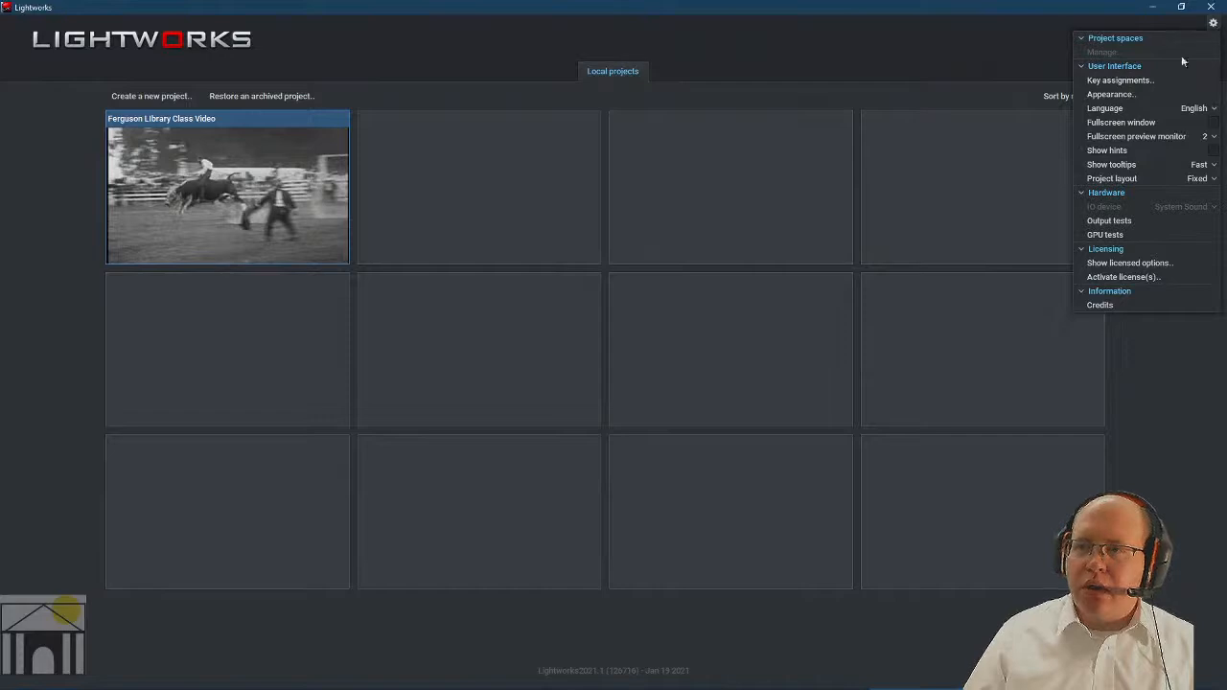
pyautogui.click(1150, 81)
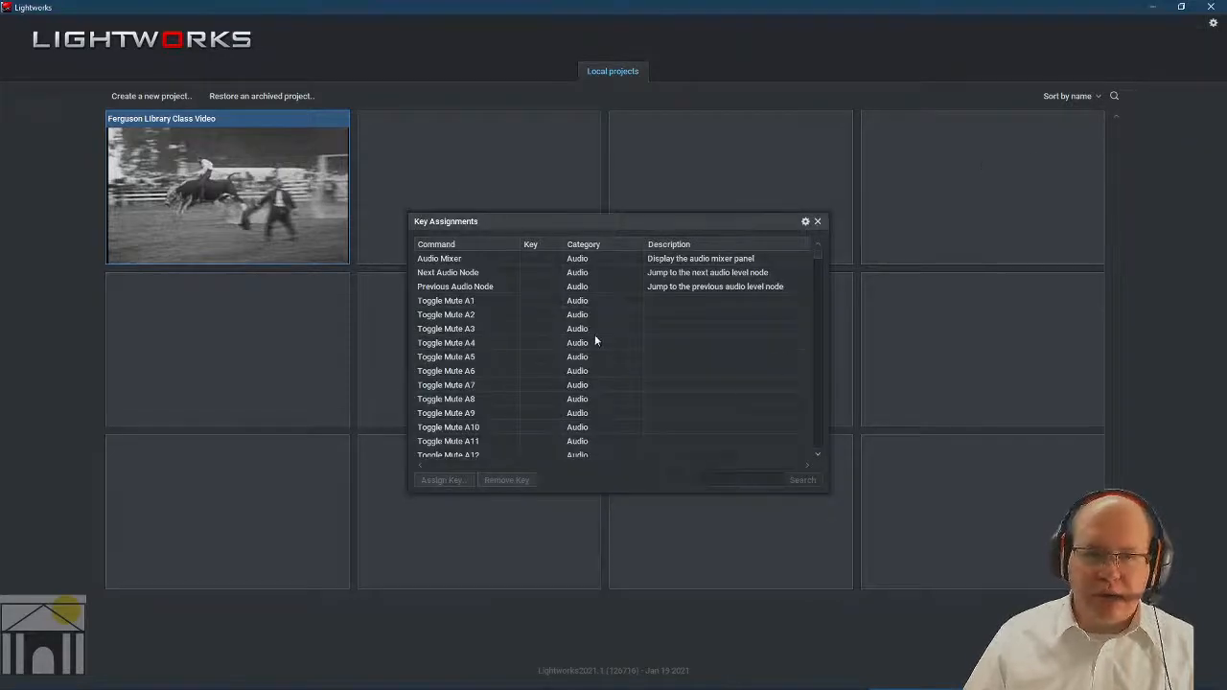
pyautogui.scroll(-5, 595, 334)
pyautogui.scroll(-15, 594, 335)
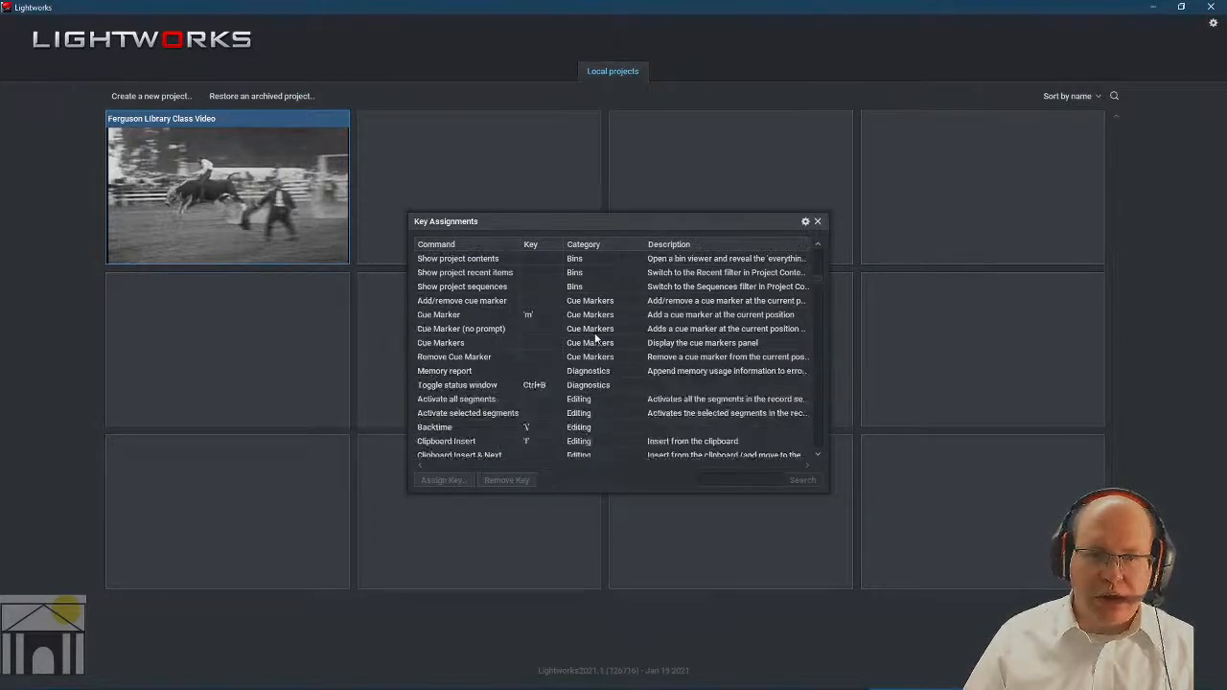
pyautogui.scroll(-2, 600, 324)
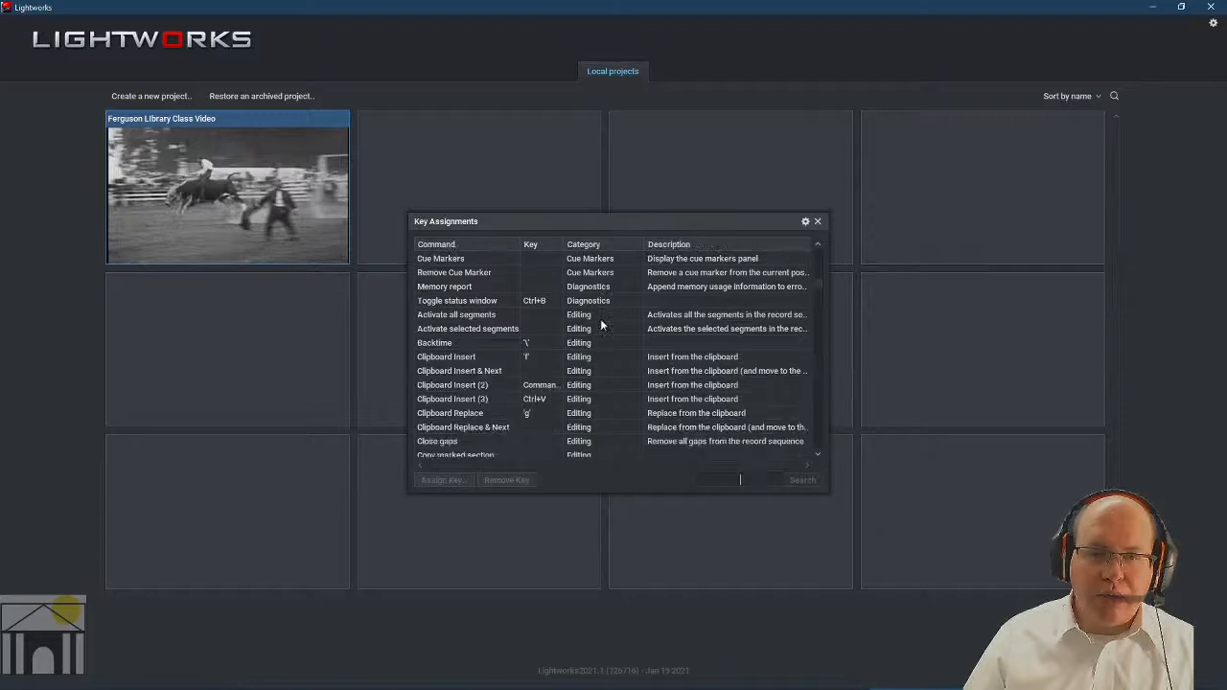
pyautogui.scroll(-5, 602, 326)
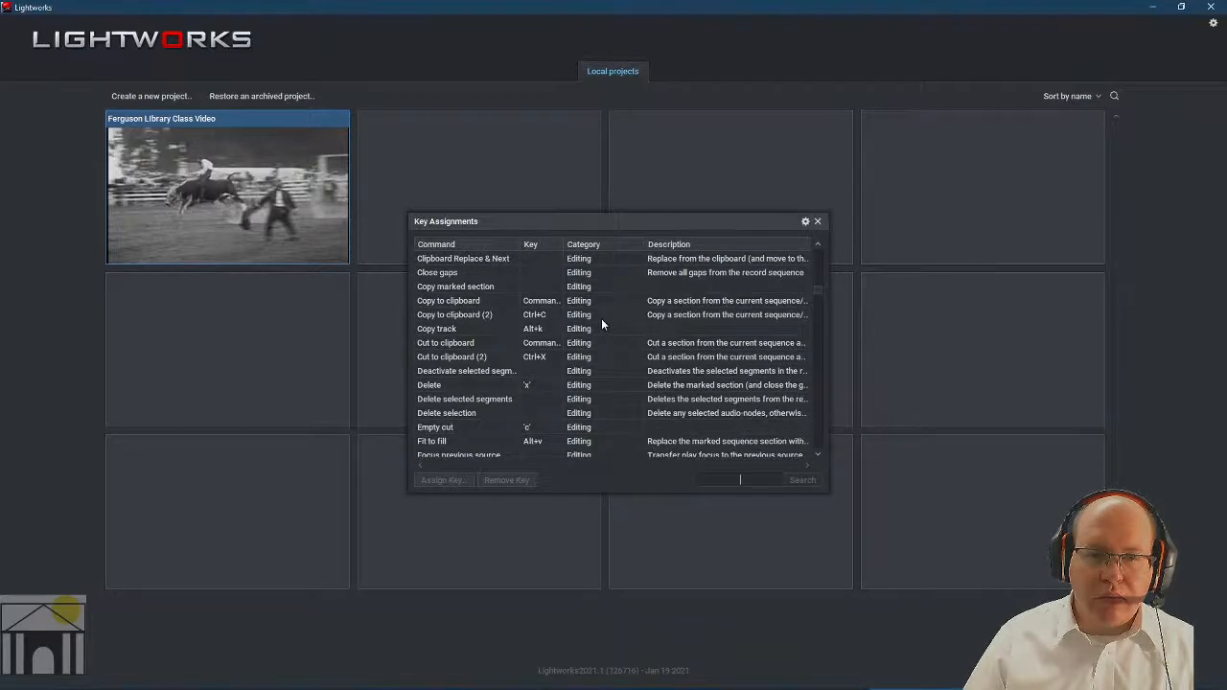
pyautogui.scroll(-10, 602, 317)
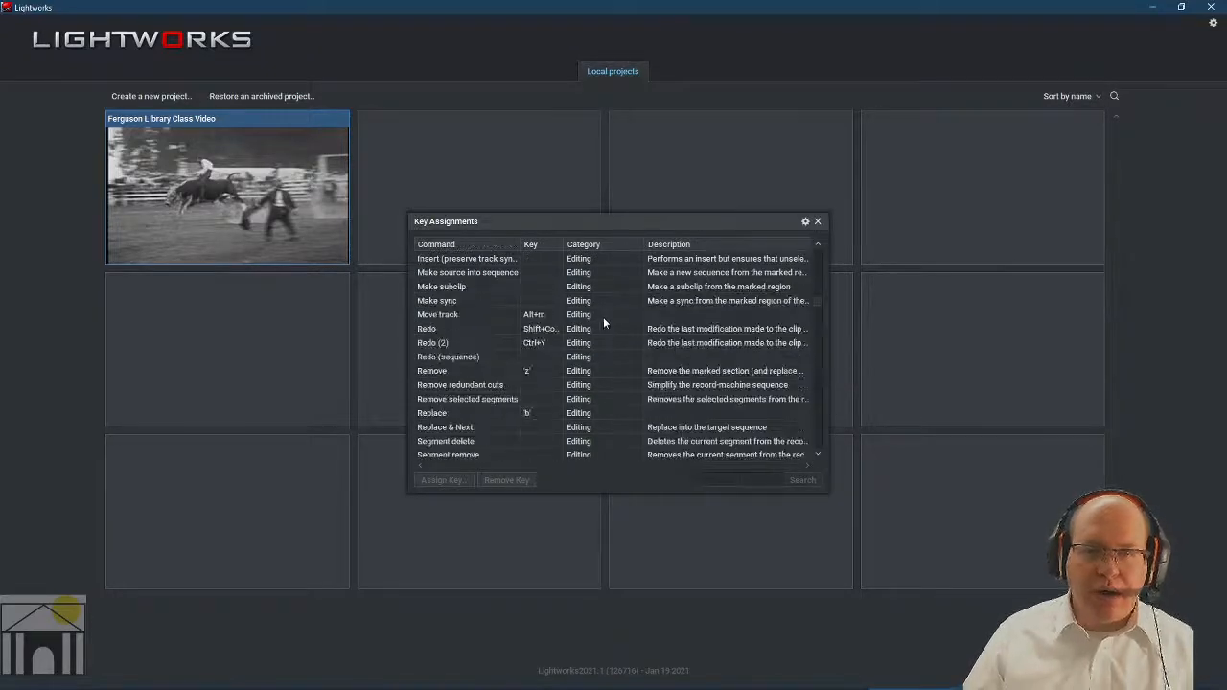
pyautogui.scroll(-4, 649, 336)
pyautogui.scroll(9, 651, 312)
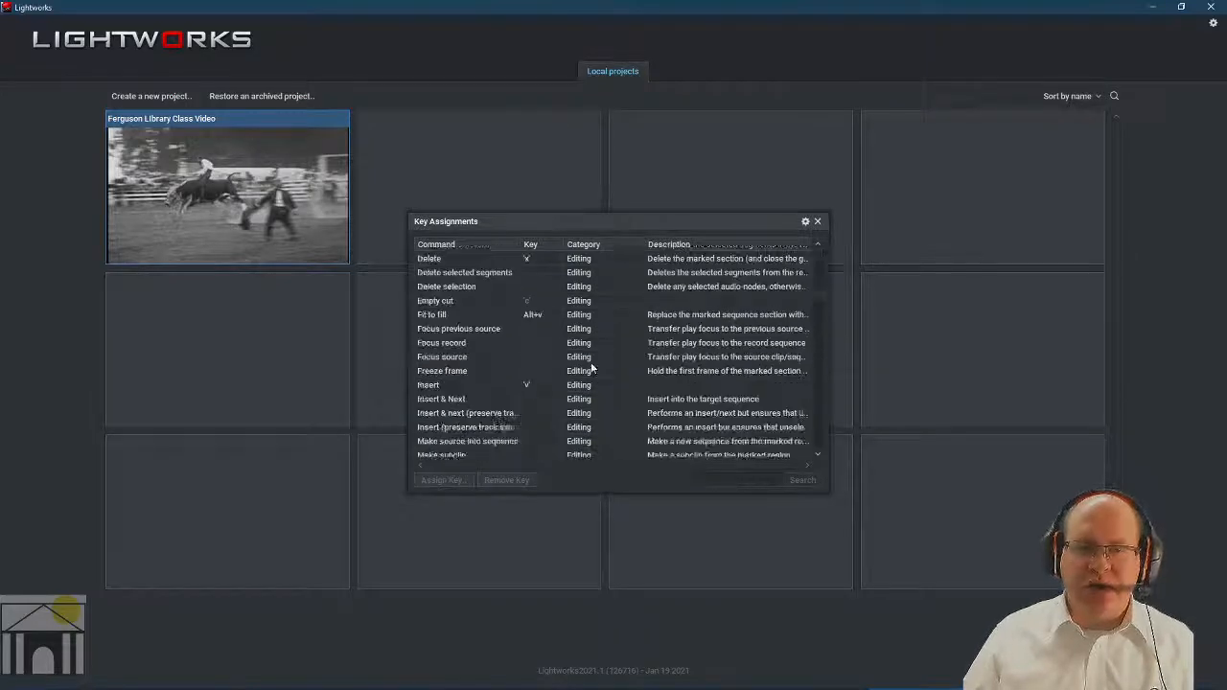
pyautogui.scroll(-4, 472, 353)
pyautogui.scroll(1, 472, 353)
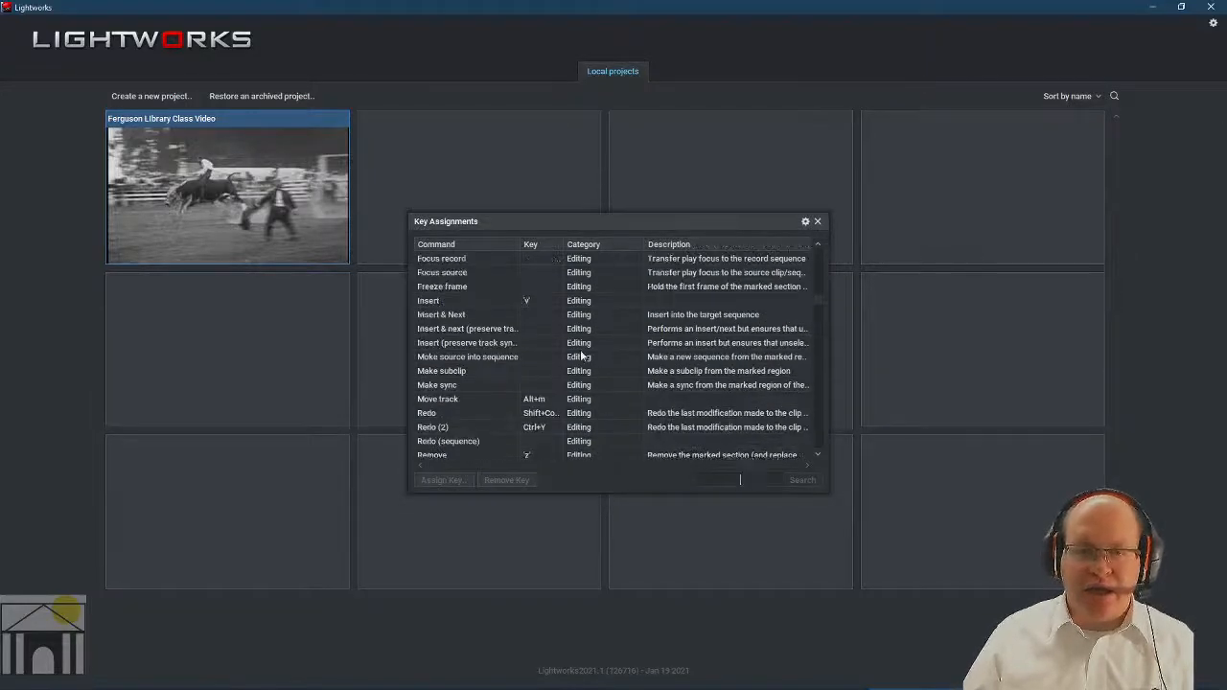
pyautogui.scroll(-1, 472, 353)
pyautogui.scroll(8, 494, 354)
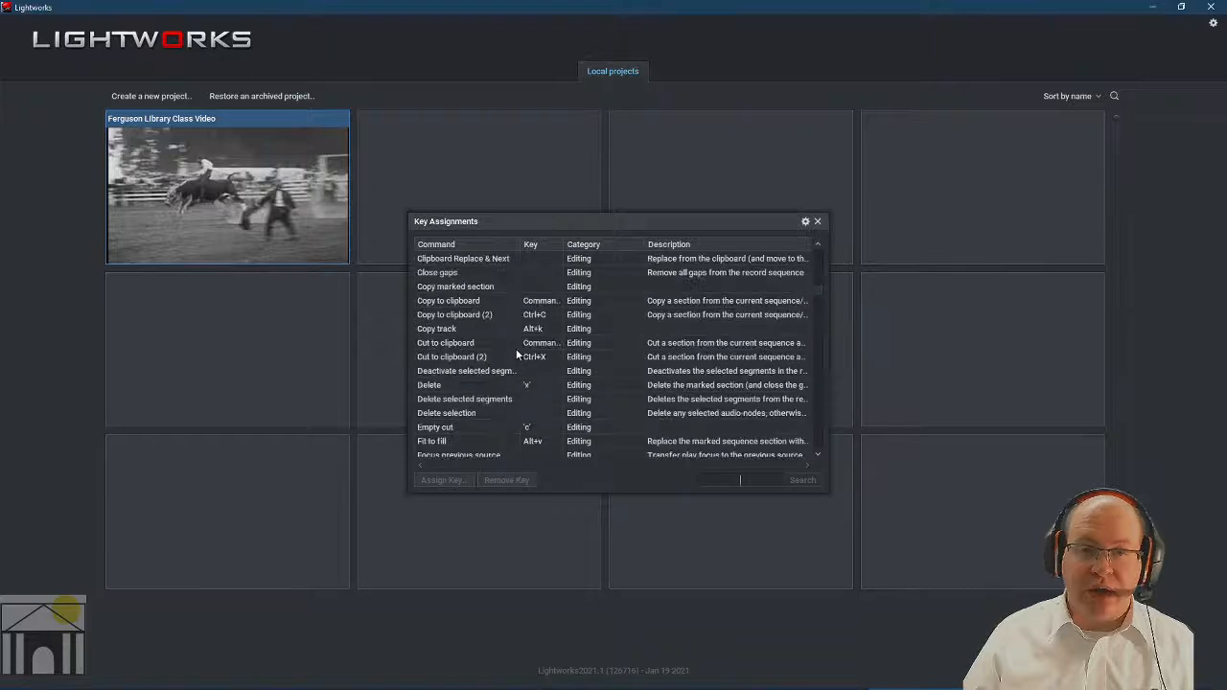
pyautogui.scroll(12, 515, 354)
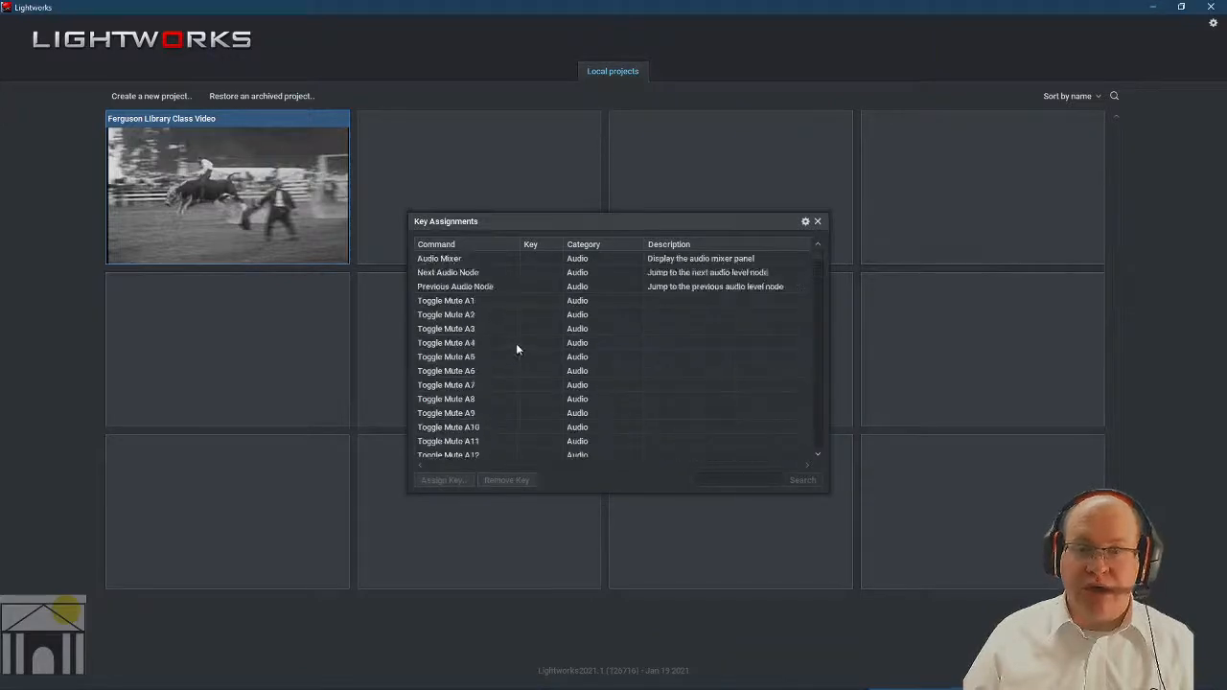
pyautogui.click(817, 222)
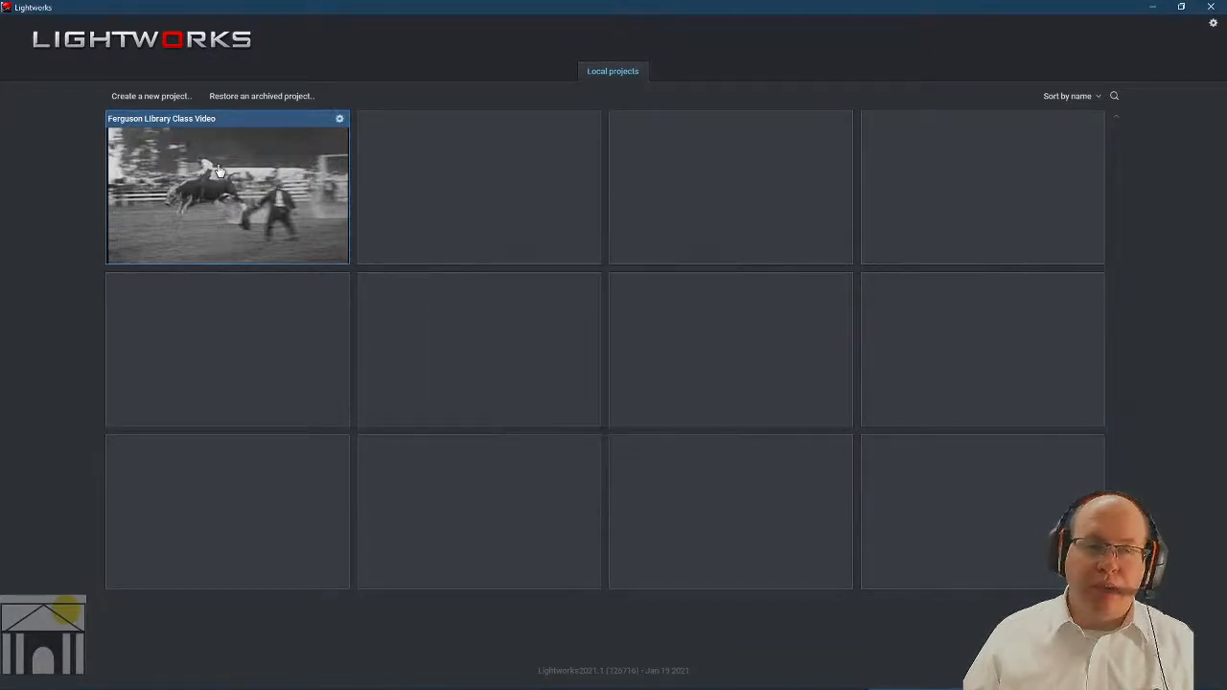
# Open the Ferguson Library Class Video project and switch to Acrobat Reader to check the Breath Takers 01 in point in the exercise table.
pyautogui.click(263, 178)
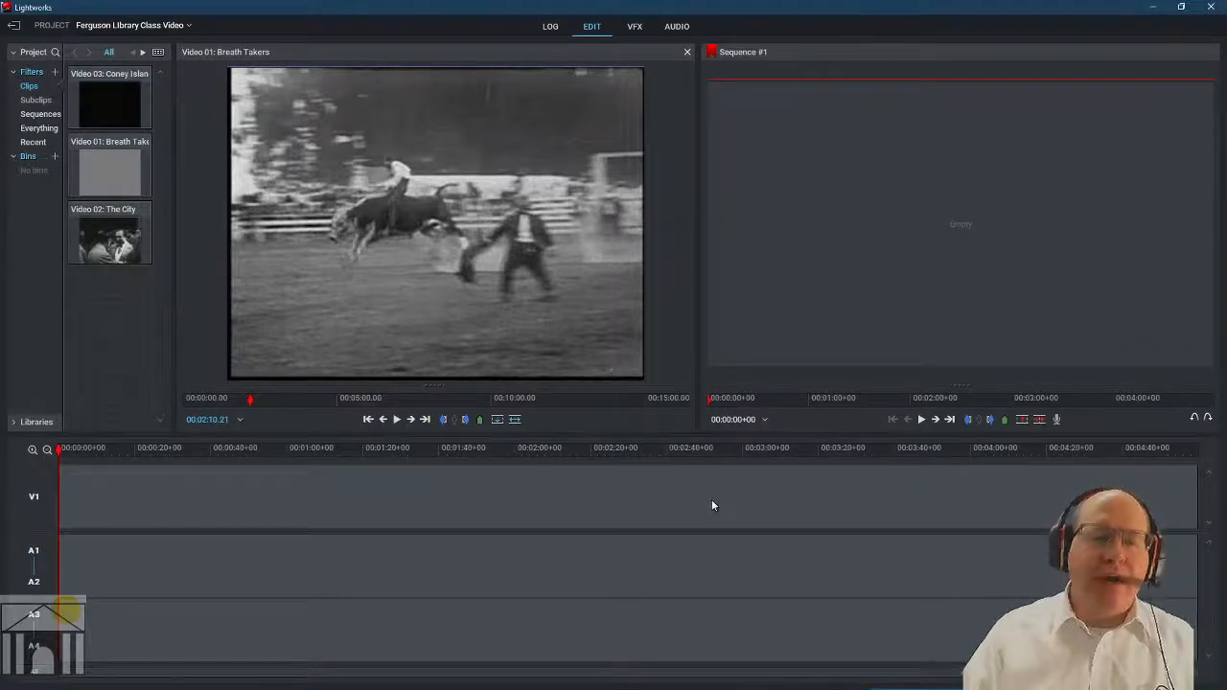
pyautogui.click(828, 677)
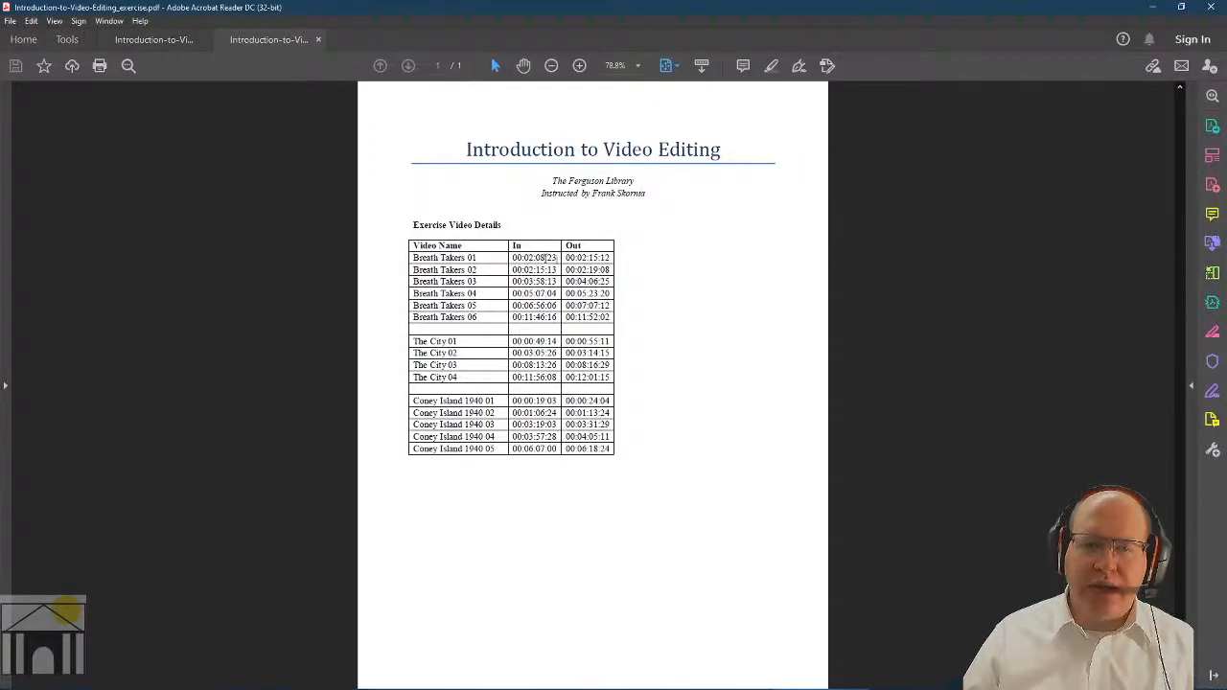
pyautogui.moveTo(441, 682)
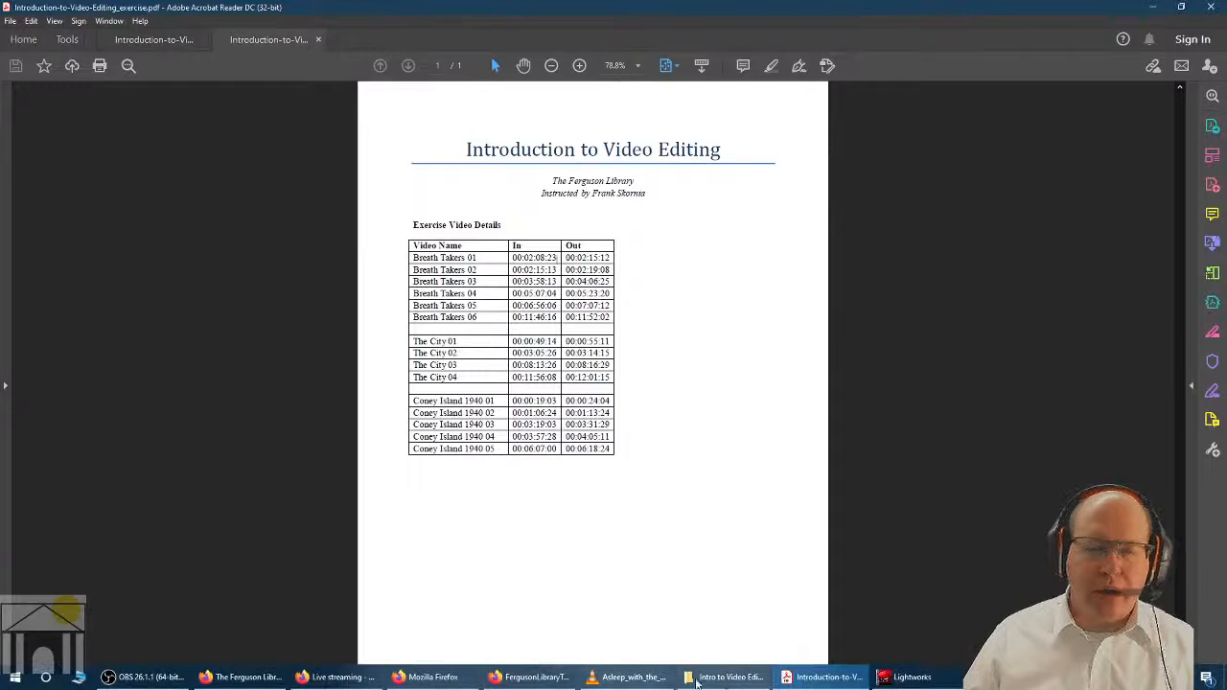
# Switch back to Lightworks and move the Breath Takers playhead to 00:02:08.23, the first frame of the rodeo shot.
pyautogui.click(906, 677)
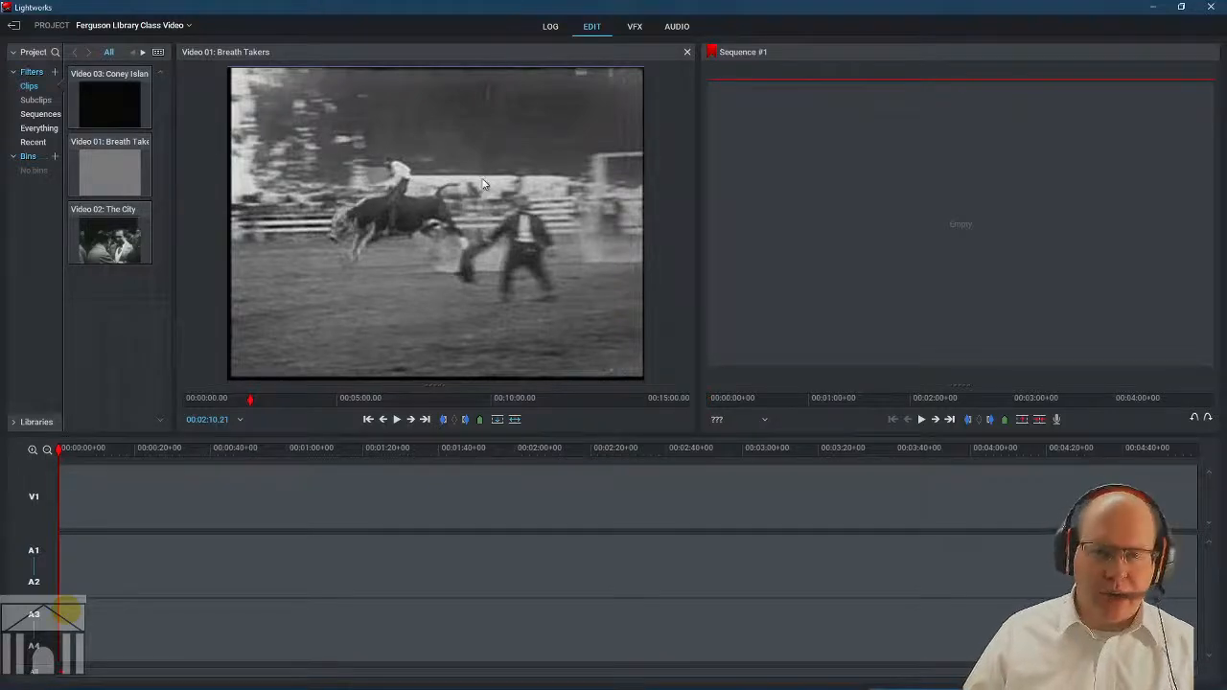
pyautogui.scroll(3, 490, 269)
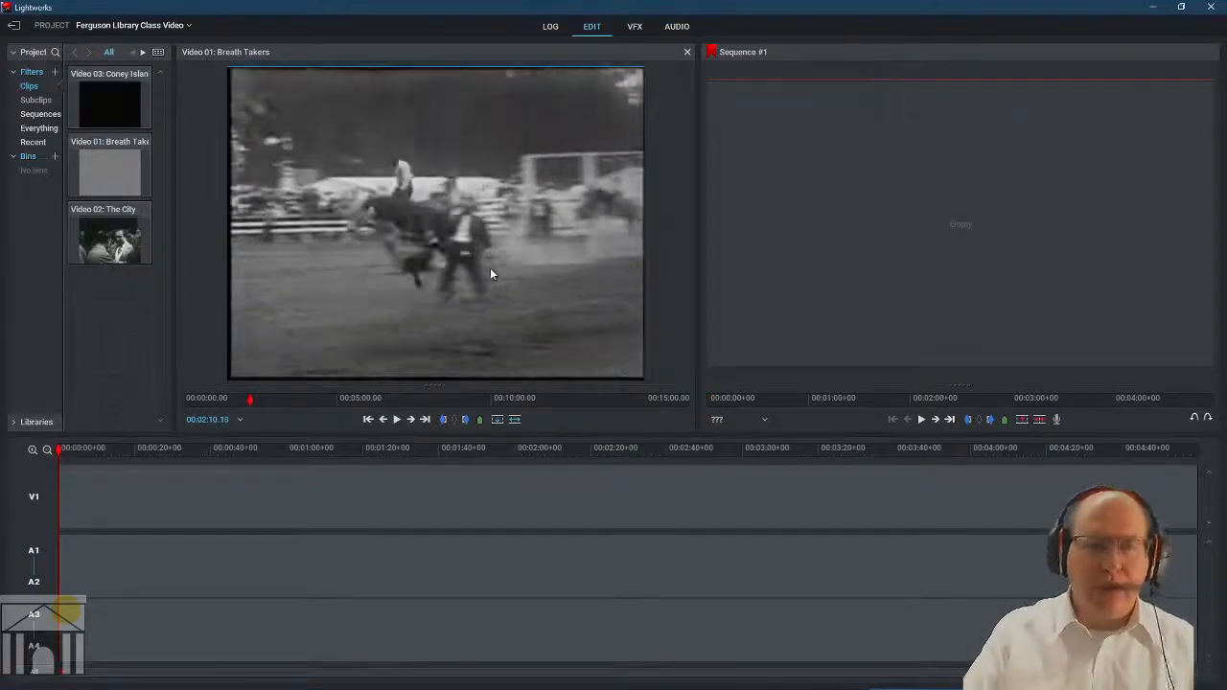
pyautogui.press('j')
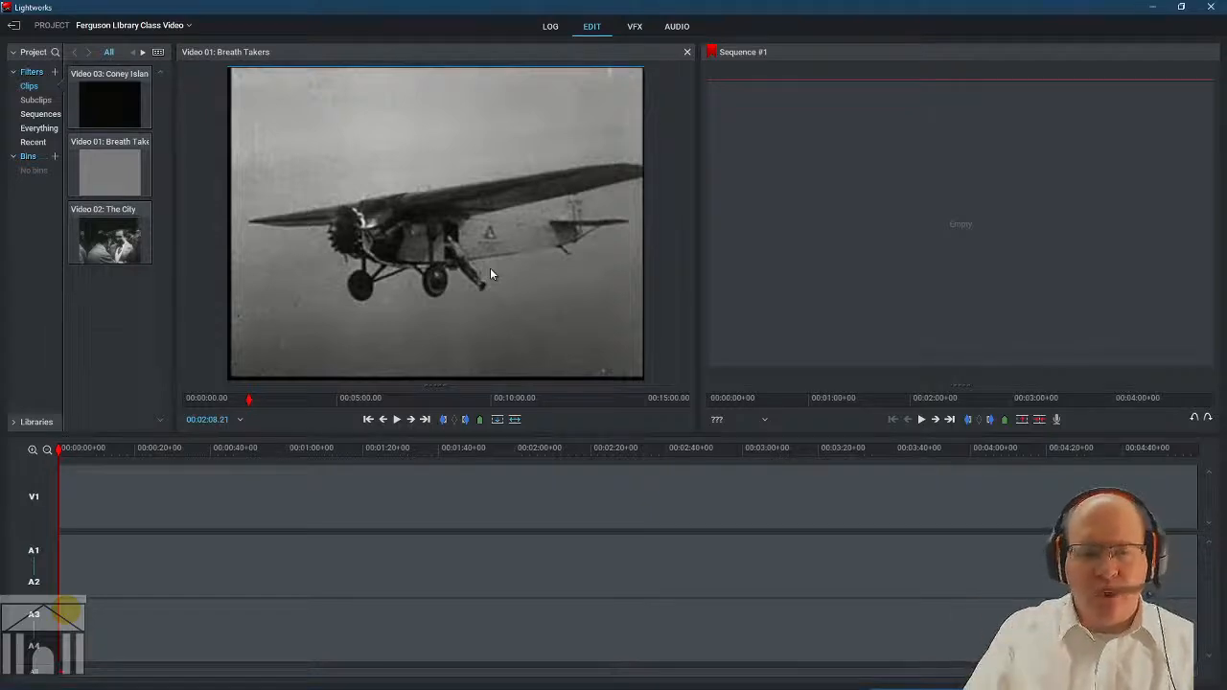
pyautogui.press('Right')
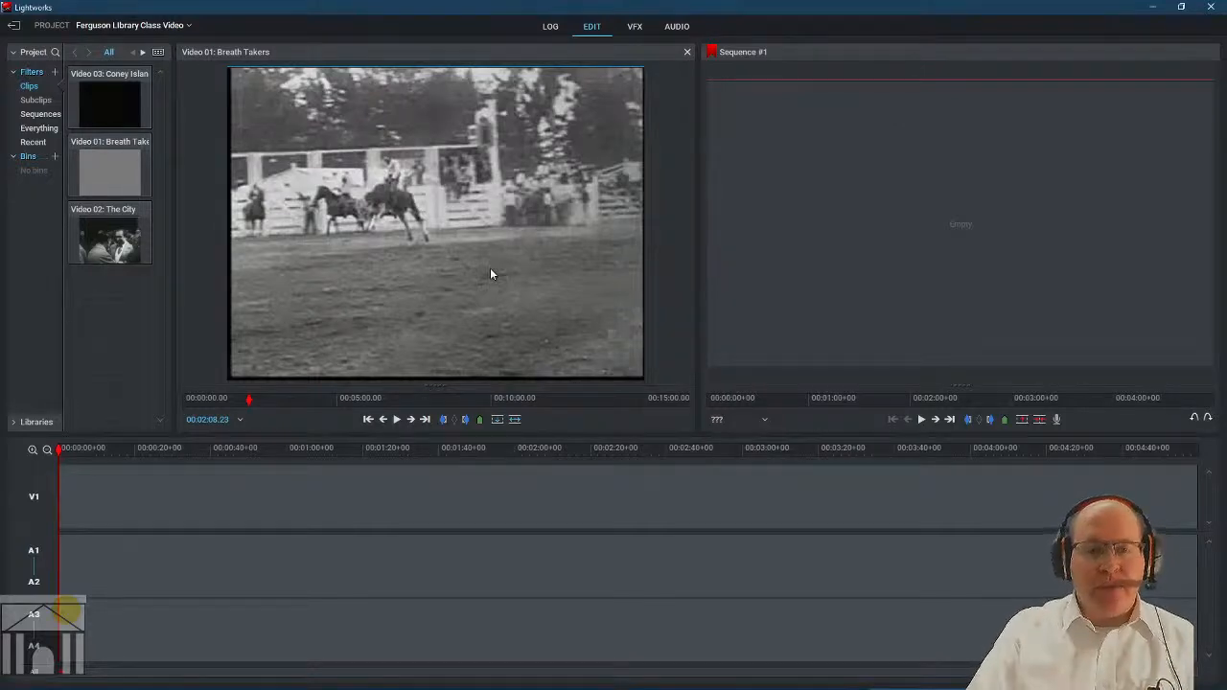
# Step back and forth between frames 00:02:08.22 and 00:02:08.23 to compare both sides of the cut from airplane to rodeo.
pyautogui.press('Left')
pyautogui.press('Right')
pyautogui.press('Left')
pyautogui.press('Right')
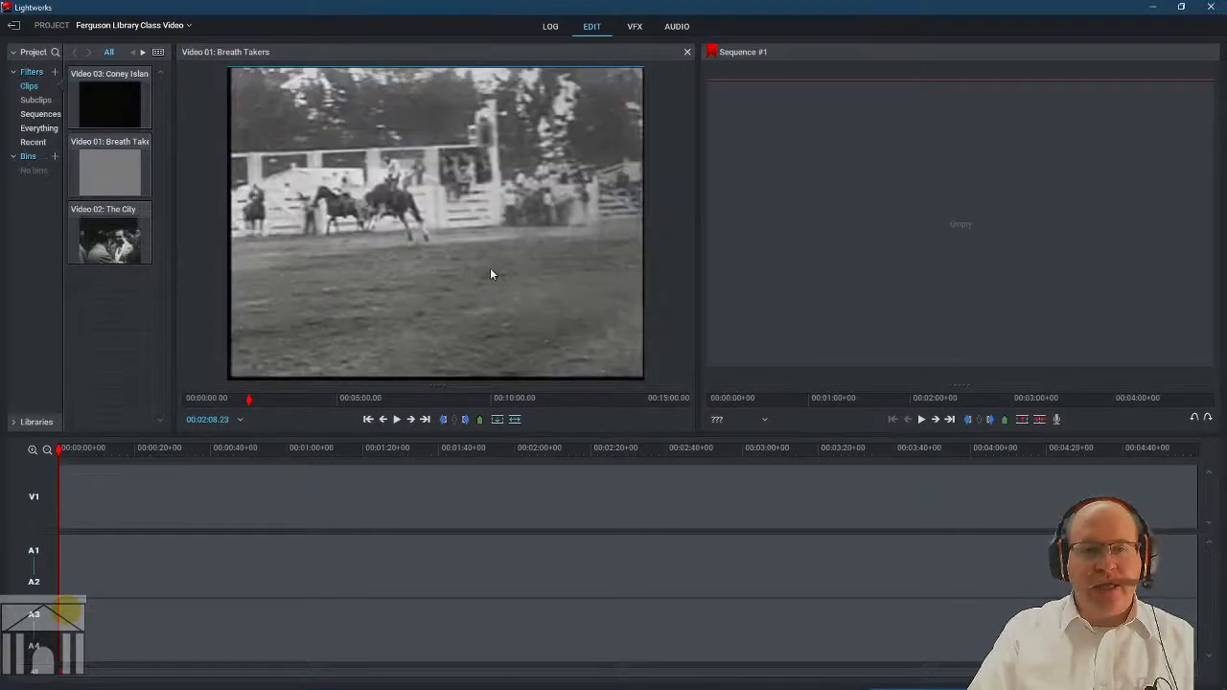
pyautogui.press('Left')
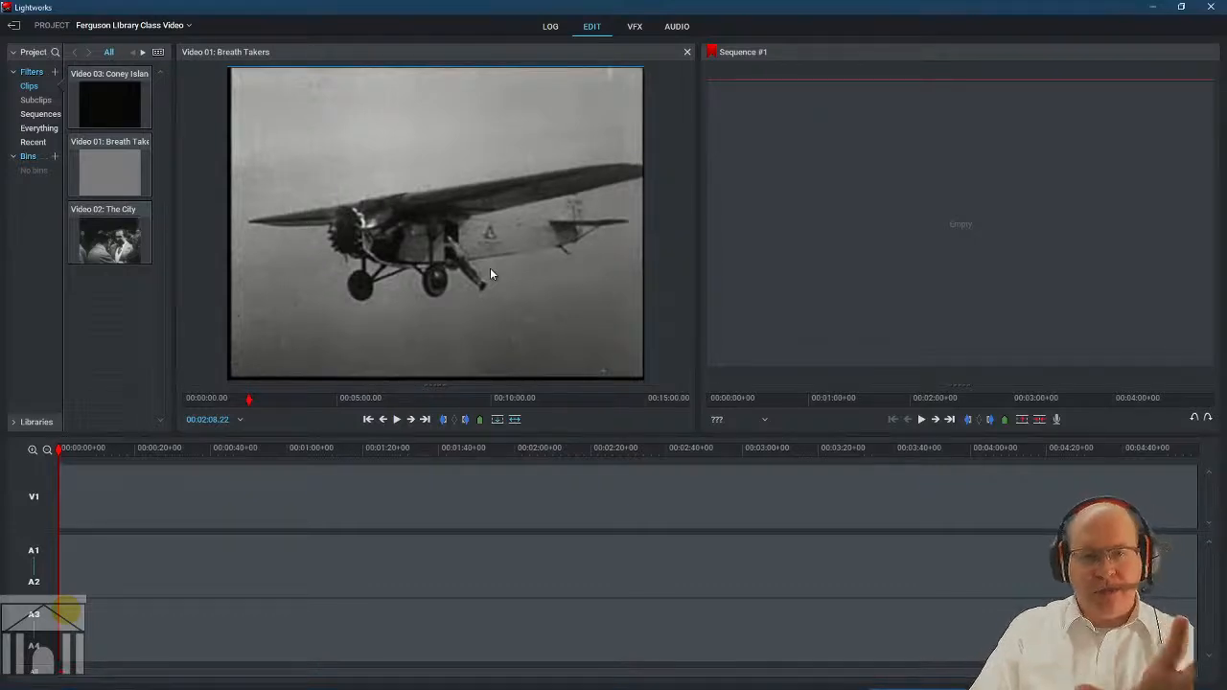
pyautogui.press('Right')
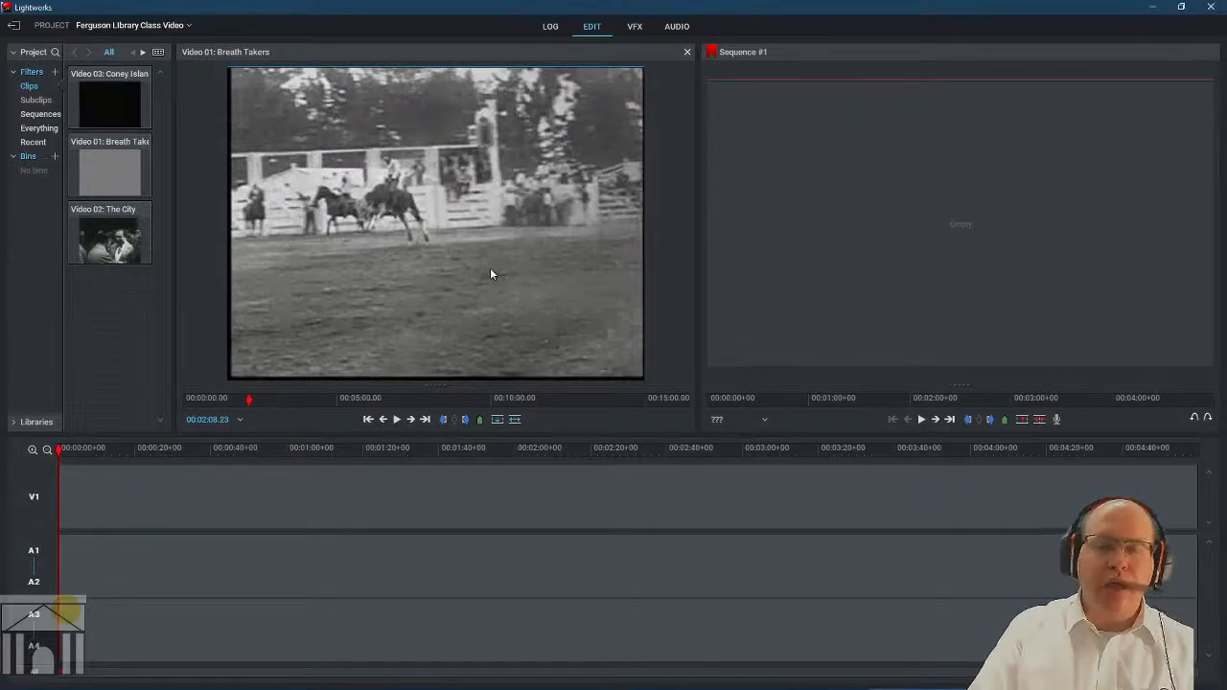
pyautogui.press('Left')
pyautogui.press('Right')
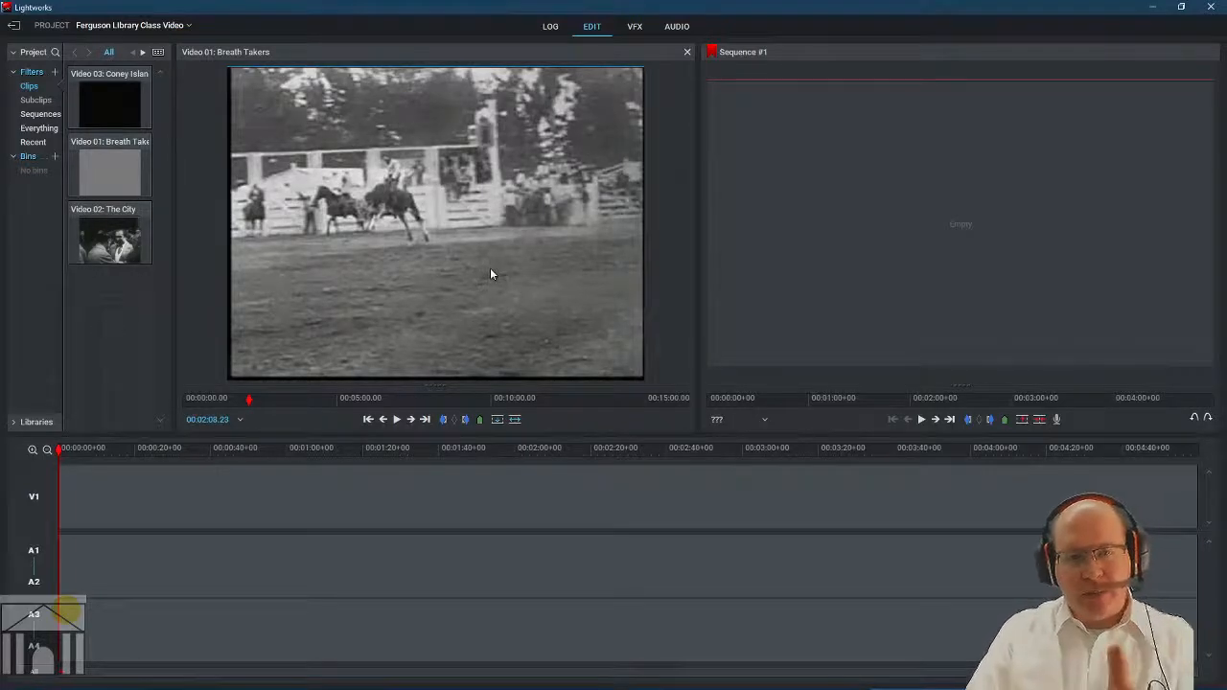
pyautogui.press('Left')
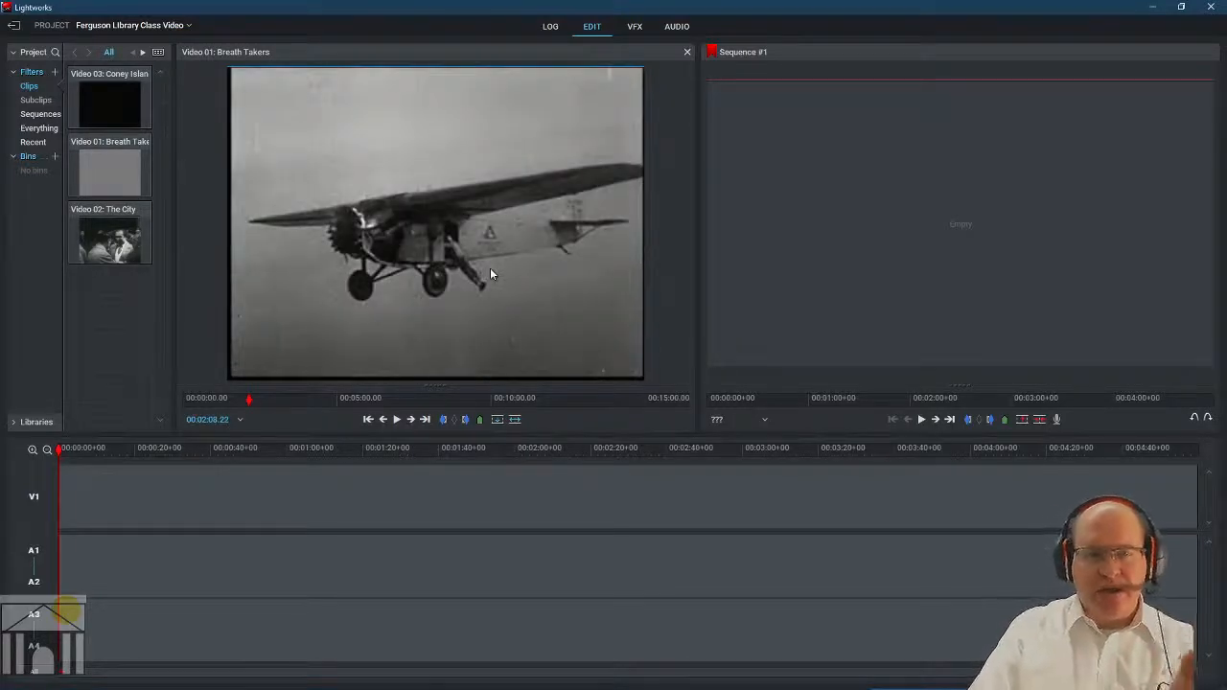
pyautogui.press('Right')
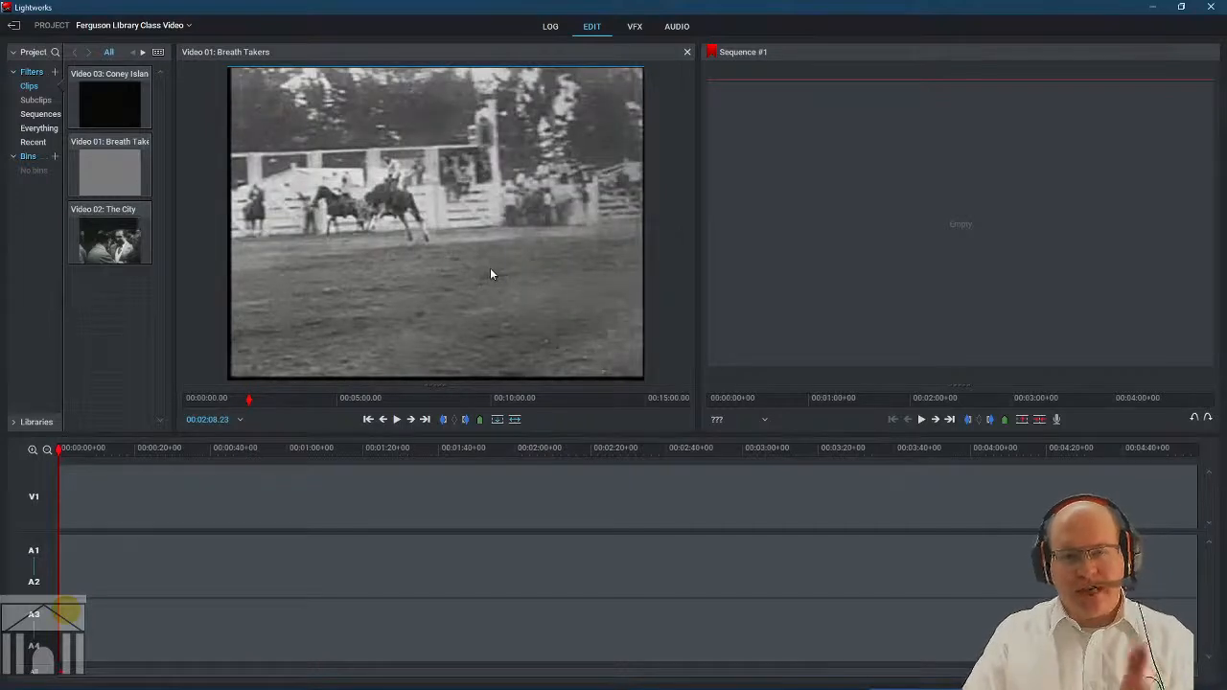
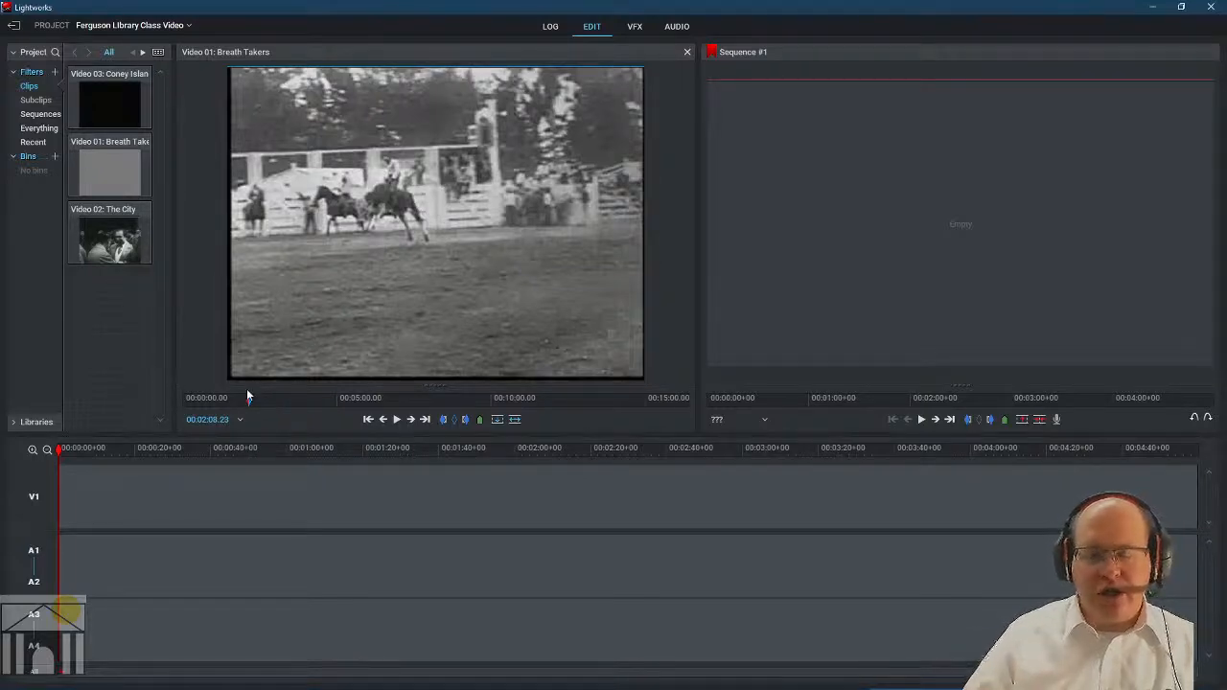
# Play past the first rodeo shot, check its out point in Acrobat Reader, and mark 00:02:08.23 to 00:02:15.12 on Breath Takers in Lightworks.
pyautogui.press('space')
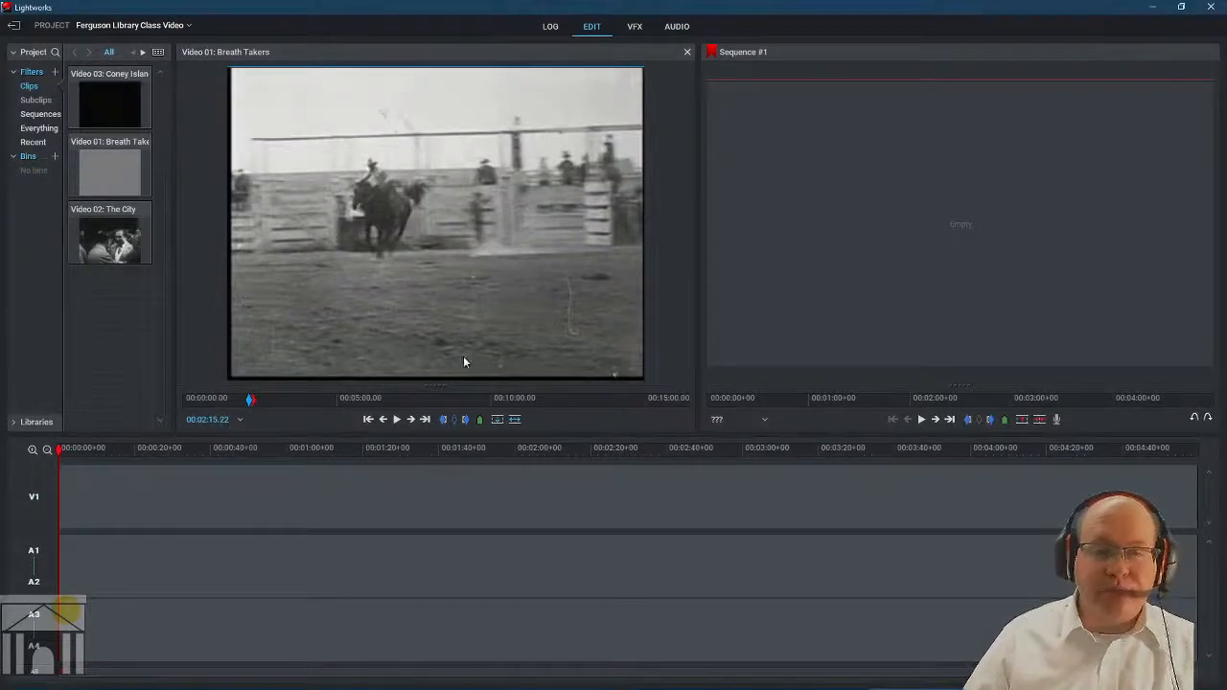
pyautogui.moveTo(727, 680)
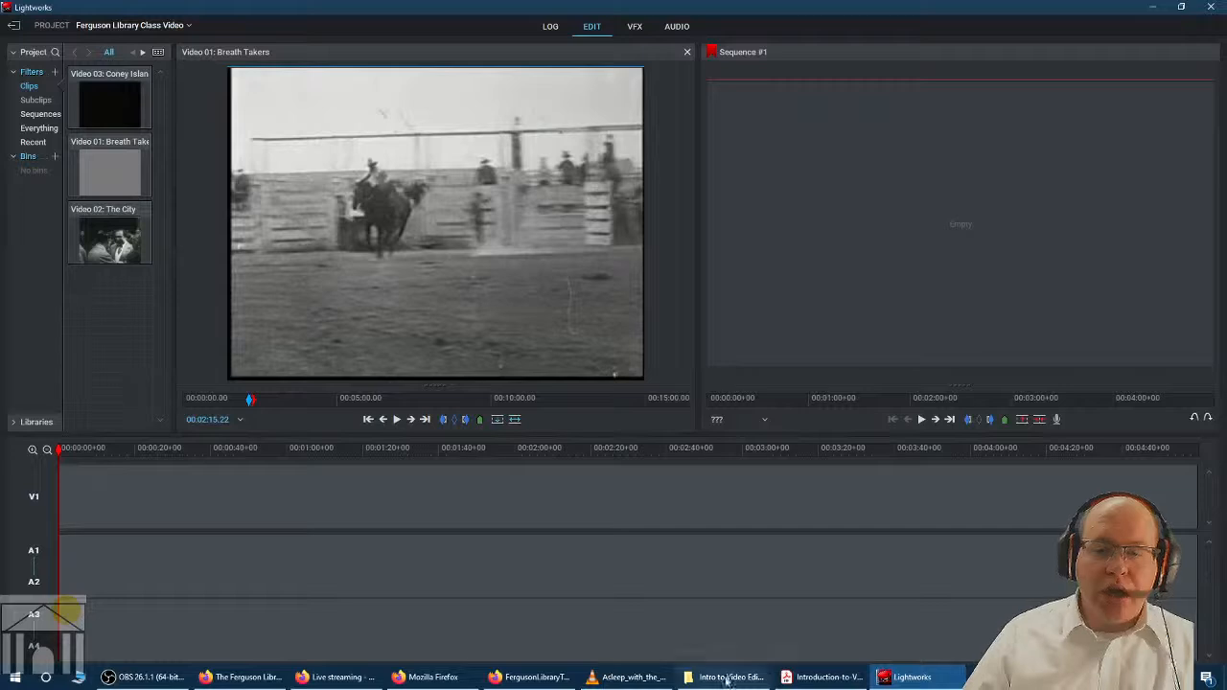
pyautogui.click(825, 677)
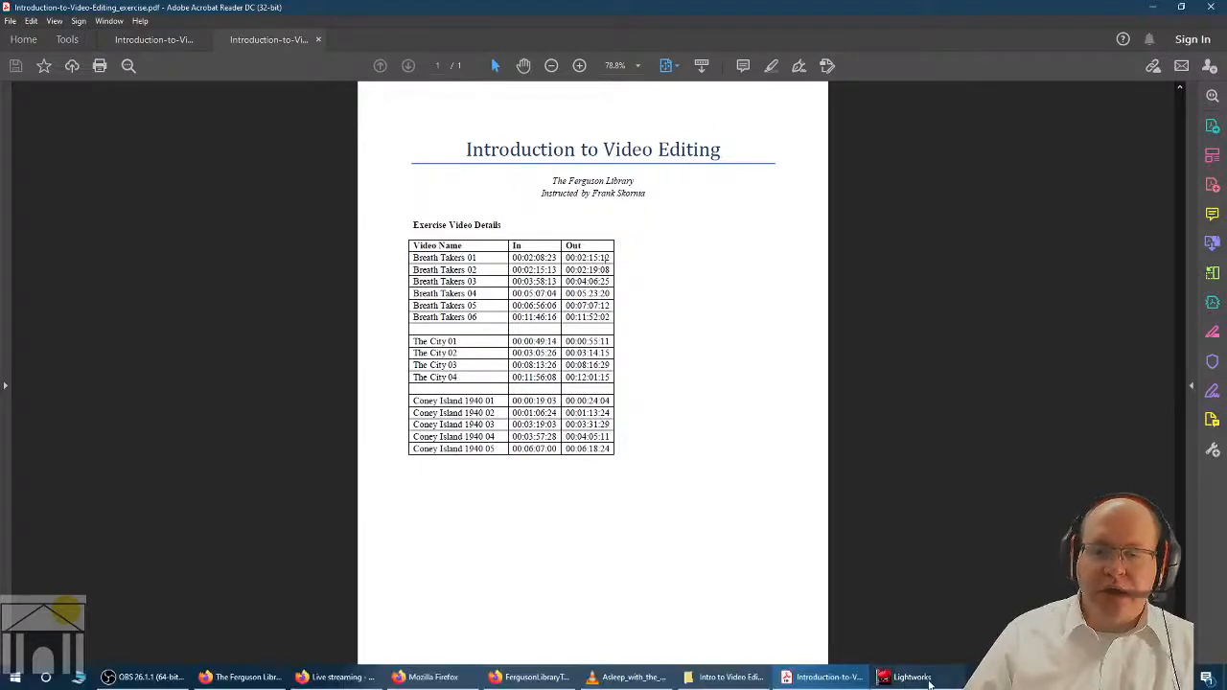
pyautogui.click(877, 677)
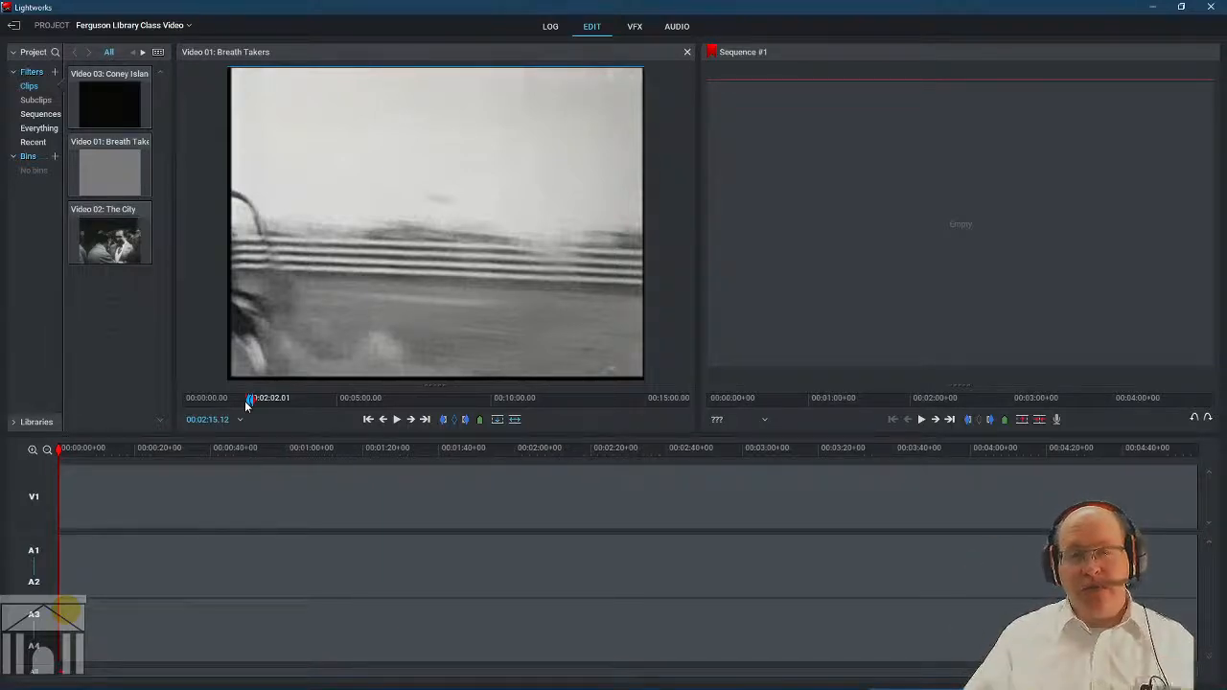
# Make a subclip from the marked range of the Breath Takers source clip.
pyautogui.rightClick(308, 276)
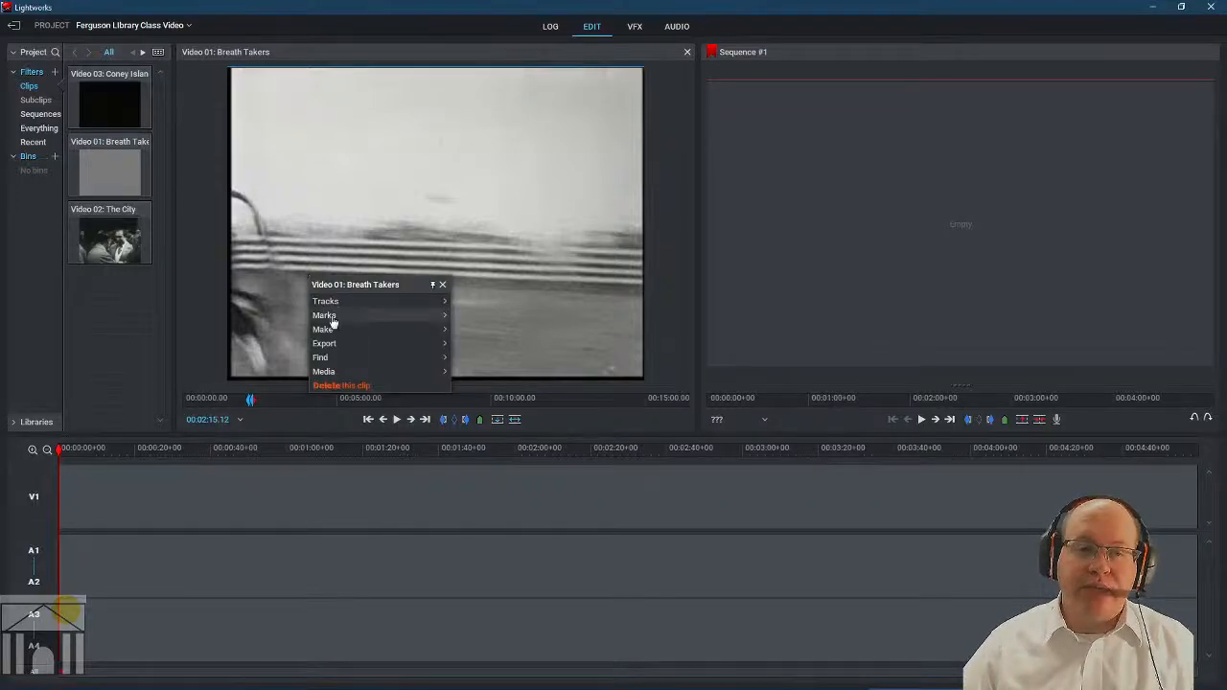
pyautogui.moveTo(332, 330)
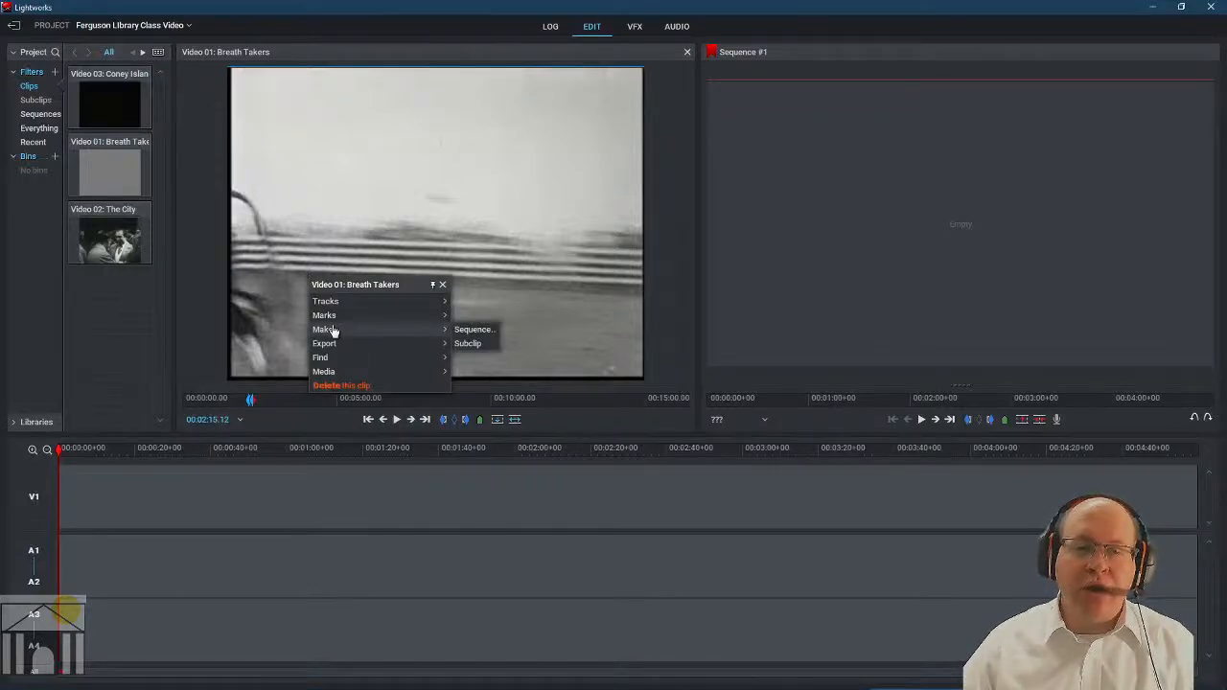
pyautogui.click(470, 343)
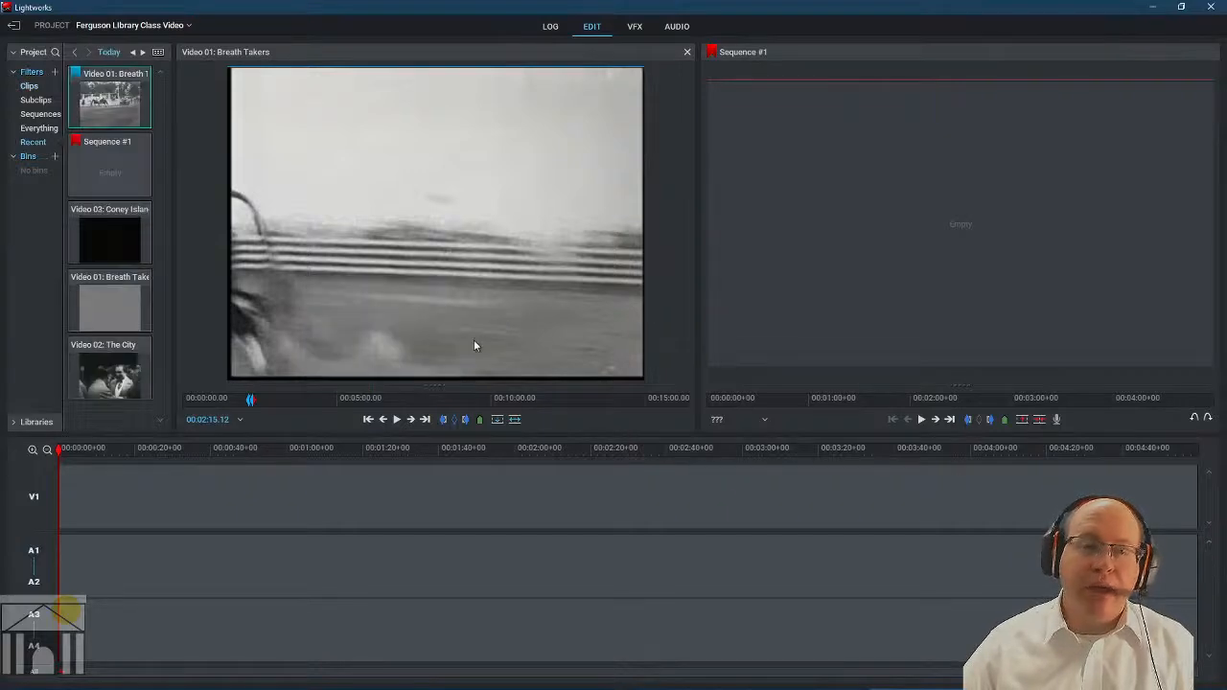
# Switch to the logging view and compare the project contents under the Clips, Everything and Subclips filters.
pyautogui.click(30, 87)
pyautogui.click(550, 26)
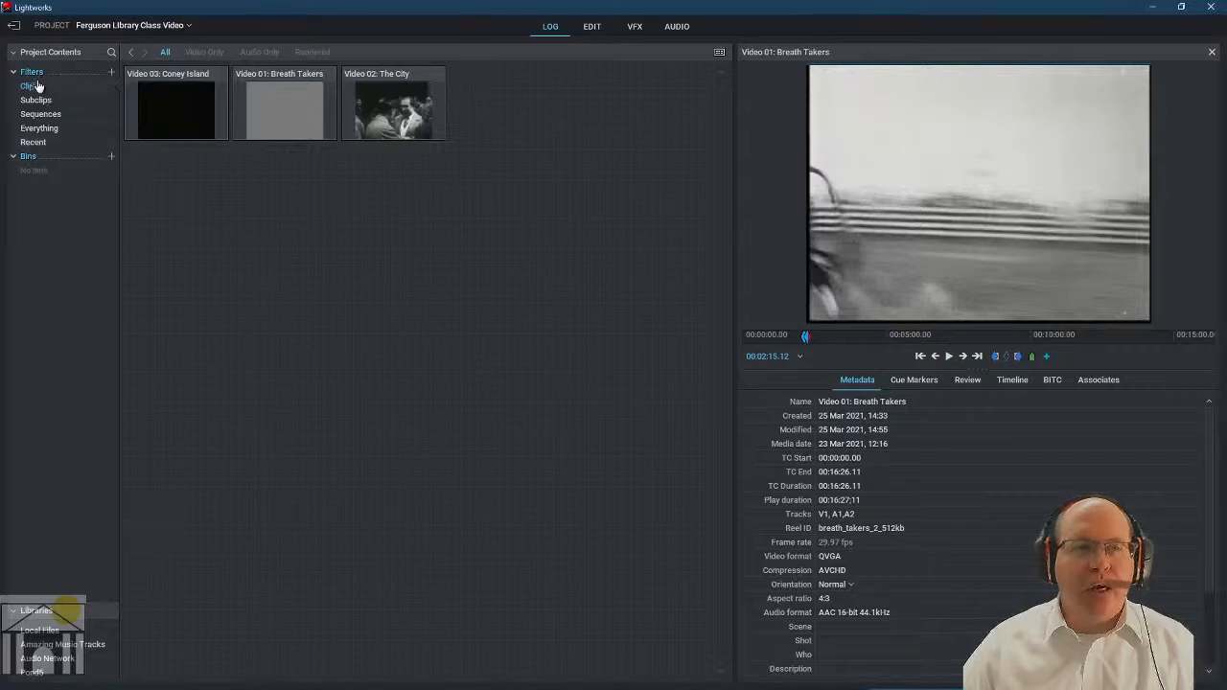
pyautogui.click(41, 127)
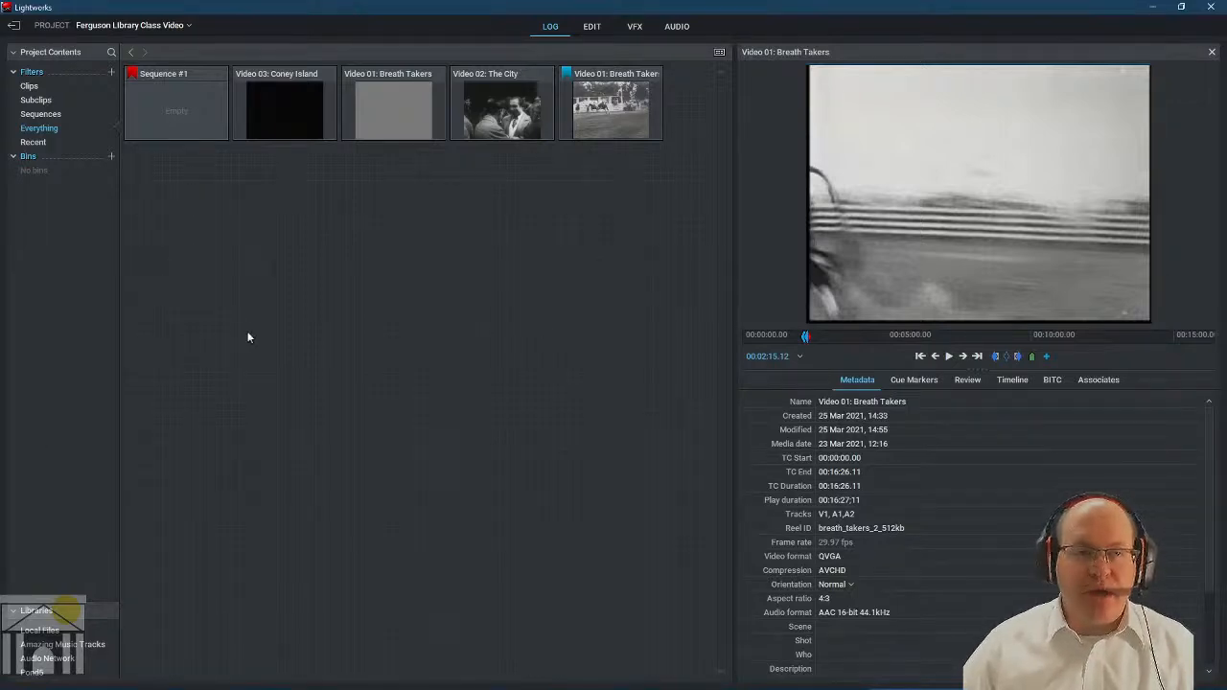
pyautogui.click(33, 86)
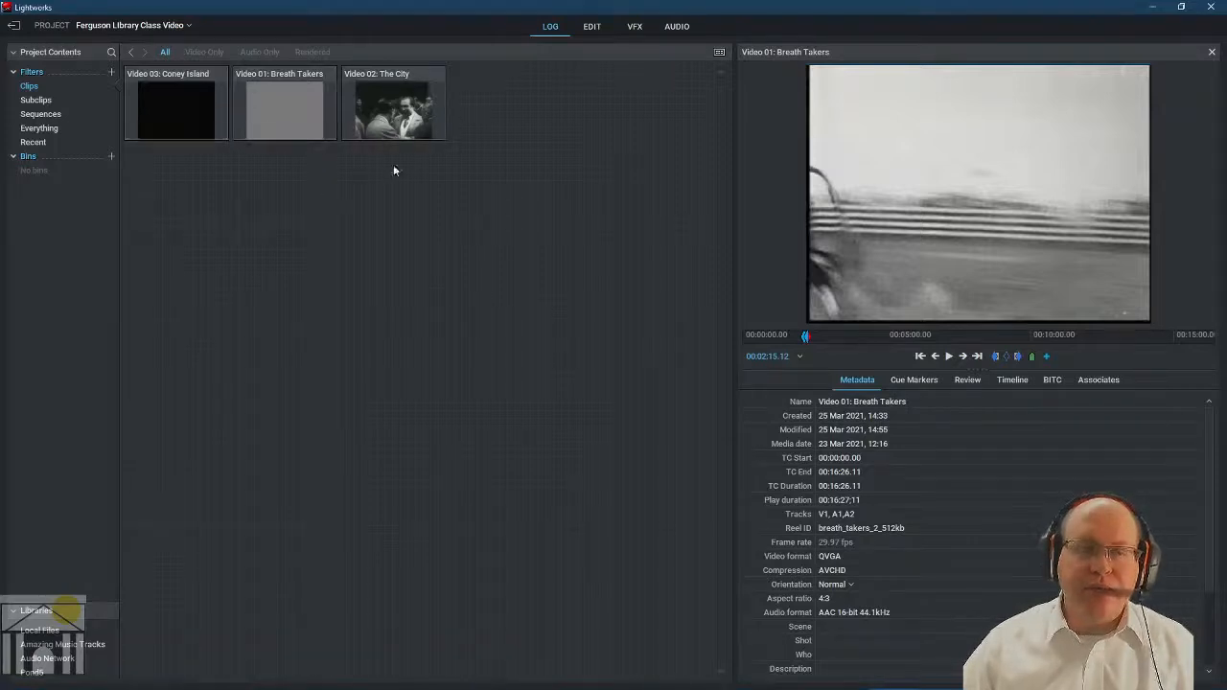
pyautogui.click(45, 101)
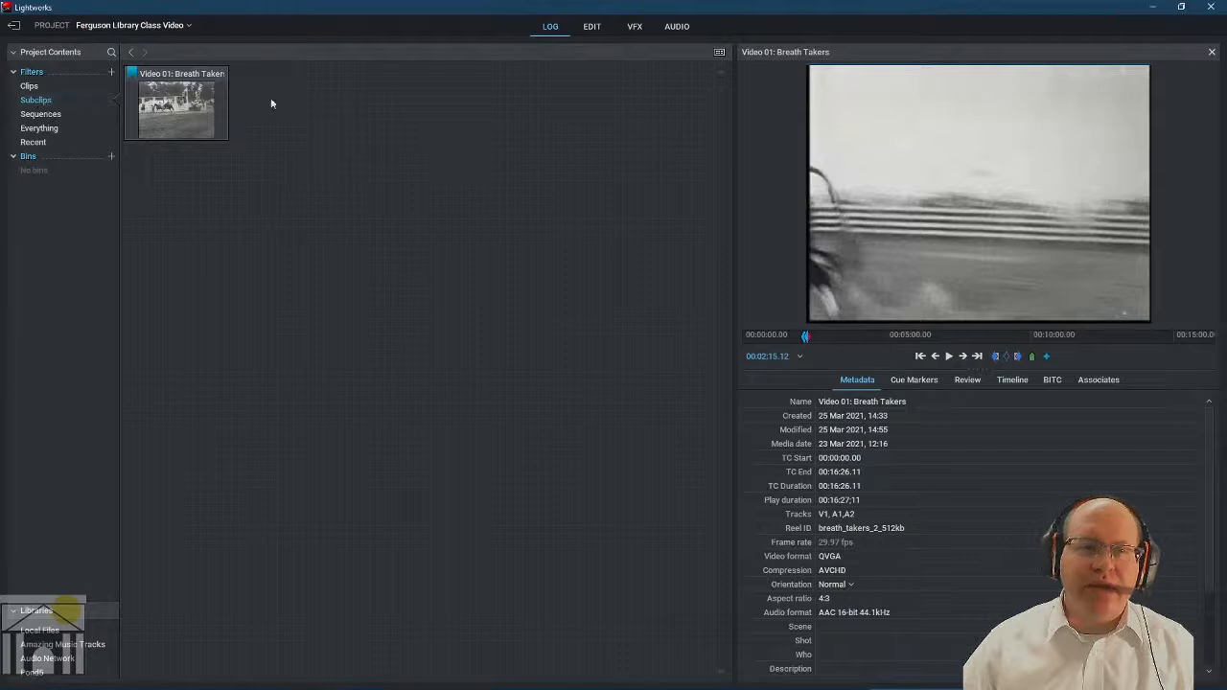
# Load the Breath Takers subclip into the viewer and play it through to its end.
pyautogui.click(182, 110)
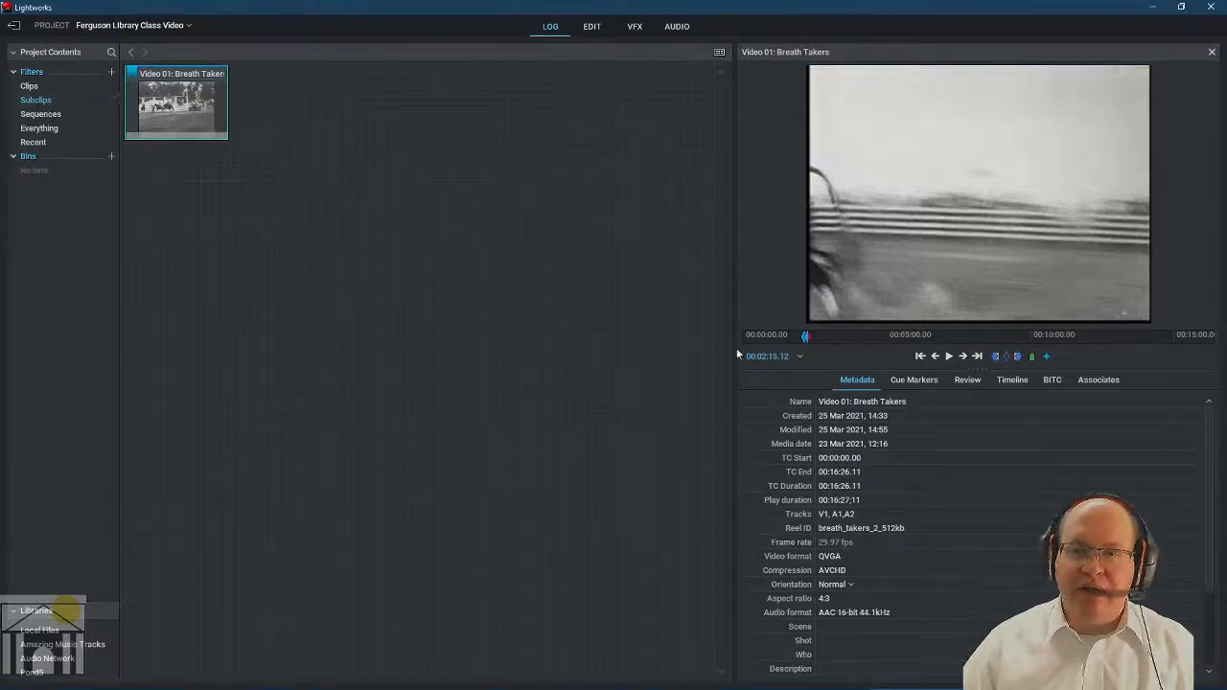
pyautogui.moveTo(188, 113); pyautogui.dragTo(868, 165)
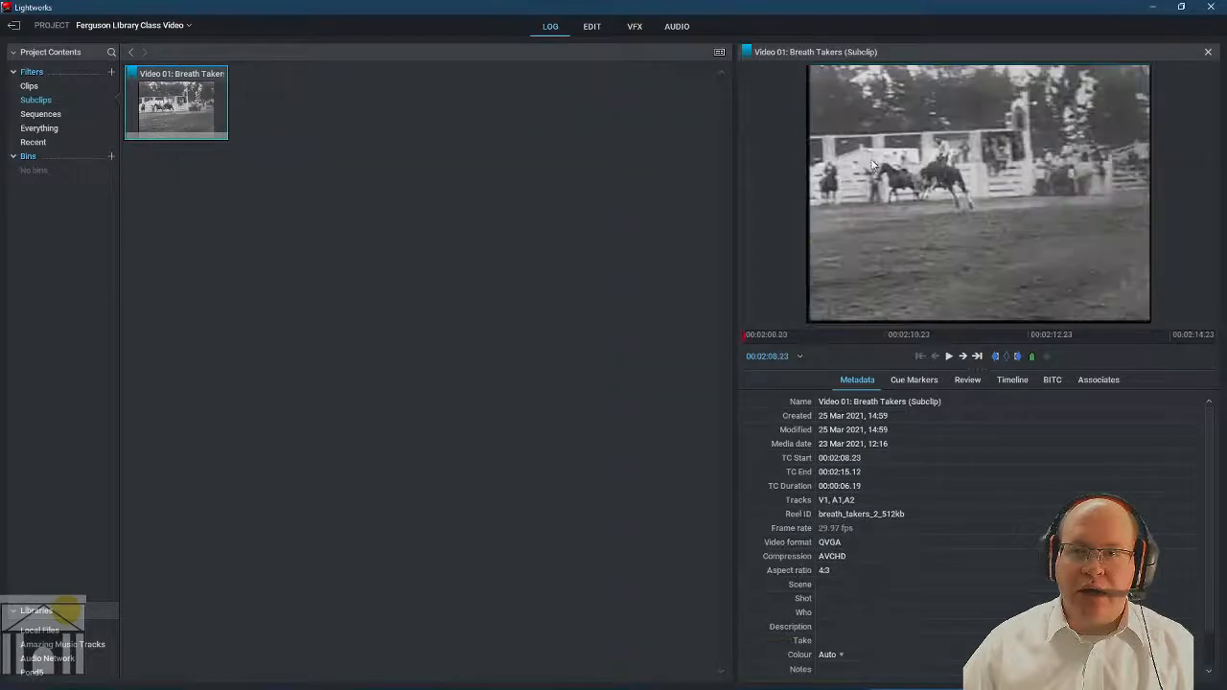
pyautogui.click(949, 356)
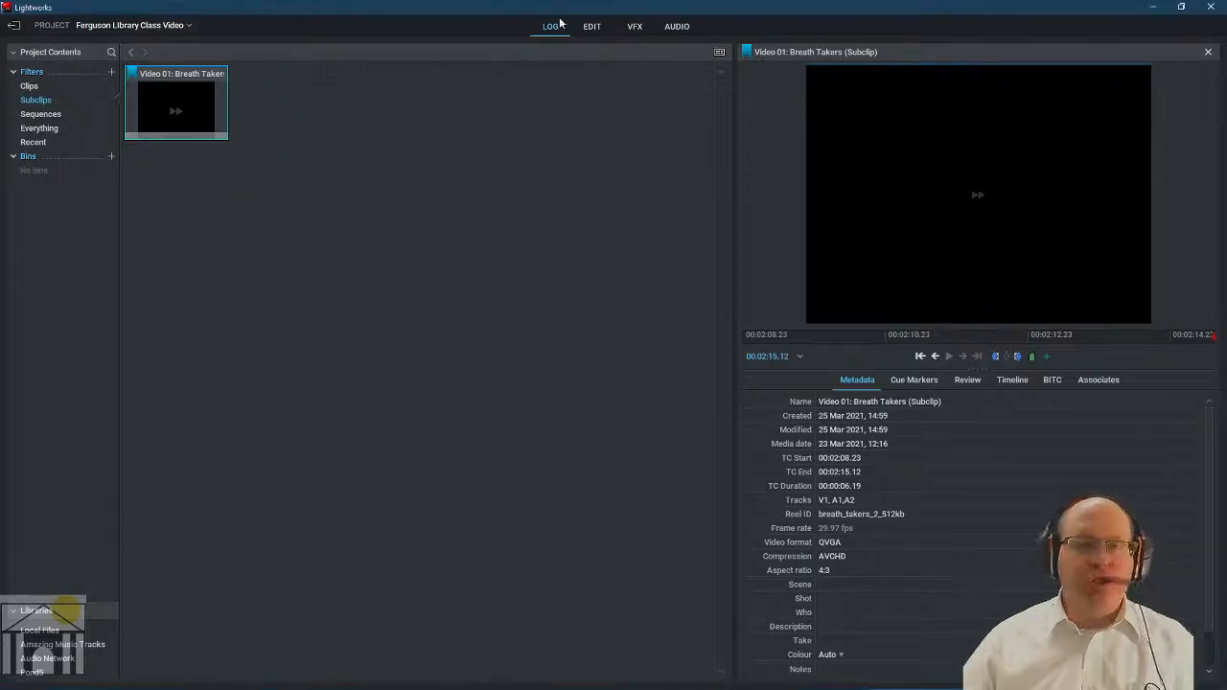
# Return to the editing view, check the Breath Takers 02 in and out points in Acrobat Reader, and switch back to Lightworks.
pyautogui.click(588, 29)
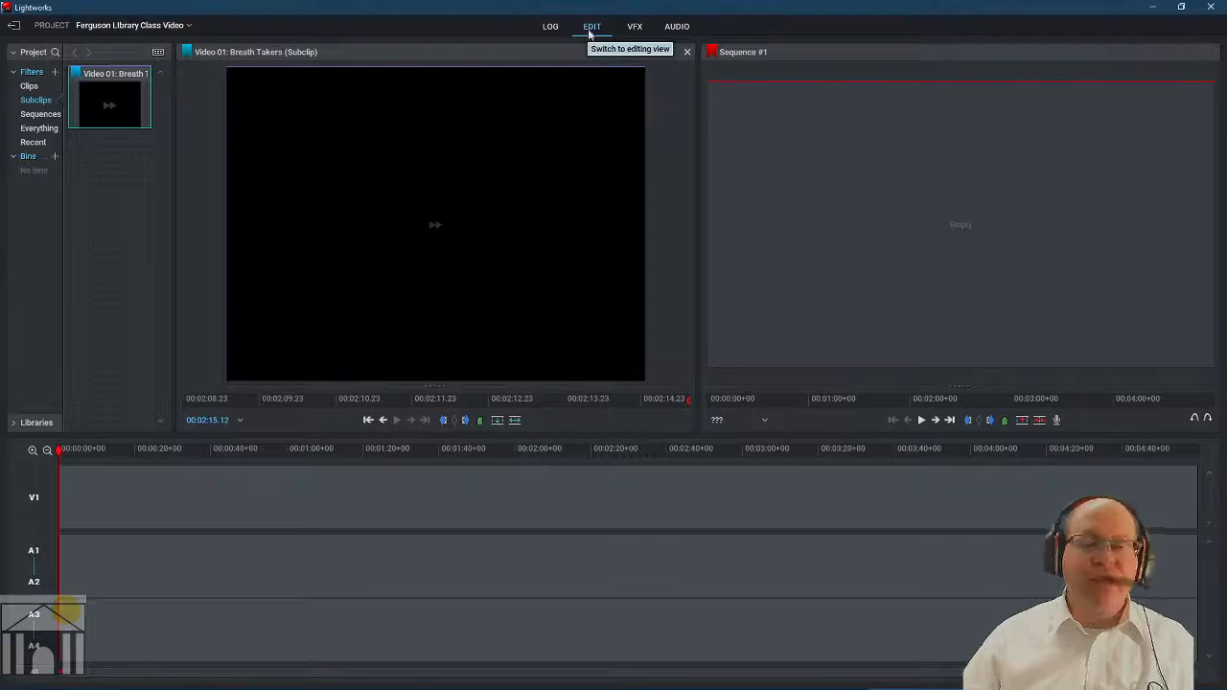
pyautogui.moveTo(709, 684)
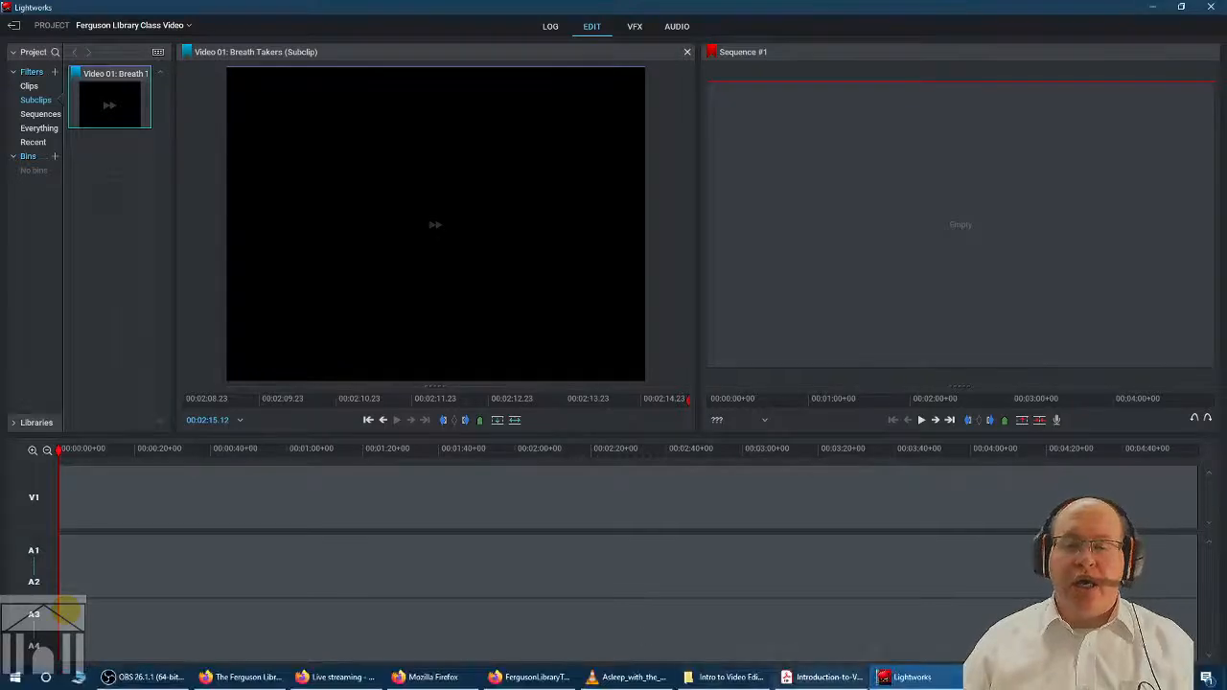
pyautogui.click(810, 677)
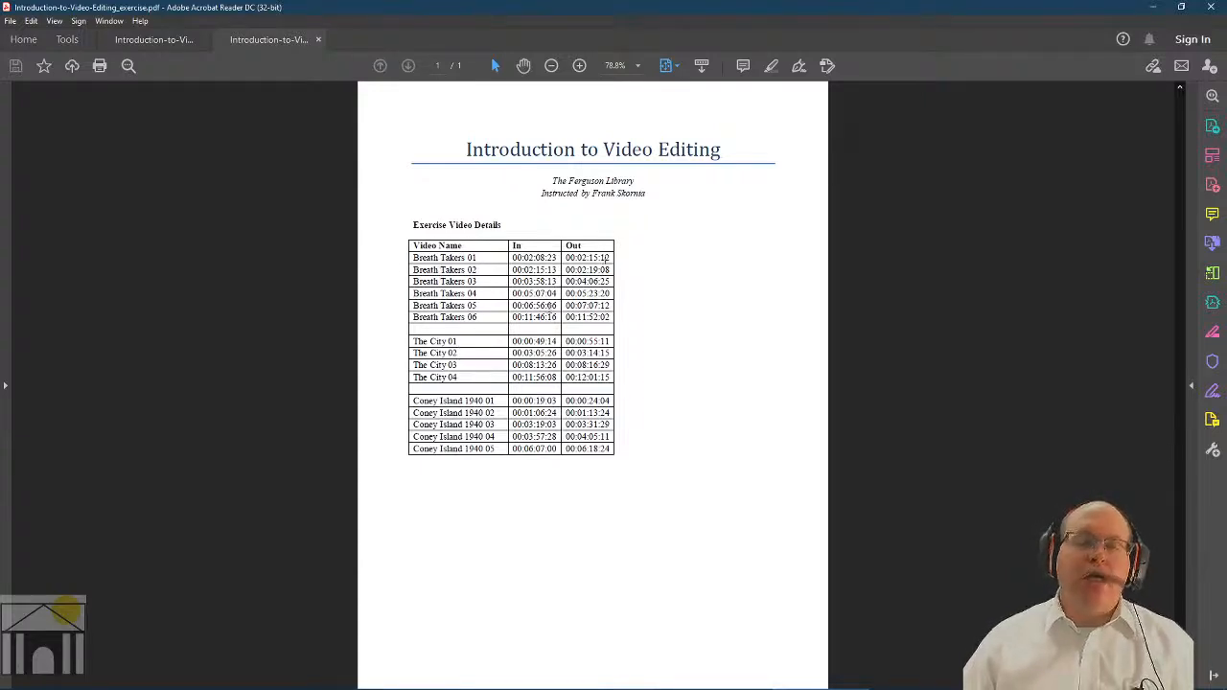
pyautogui.moveTo(414, 270); pyautogui.dragTo(611, 271)
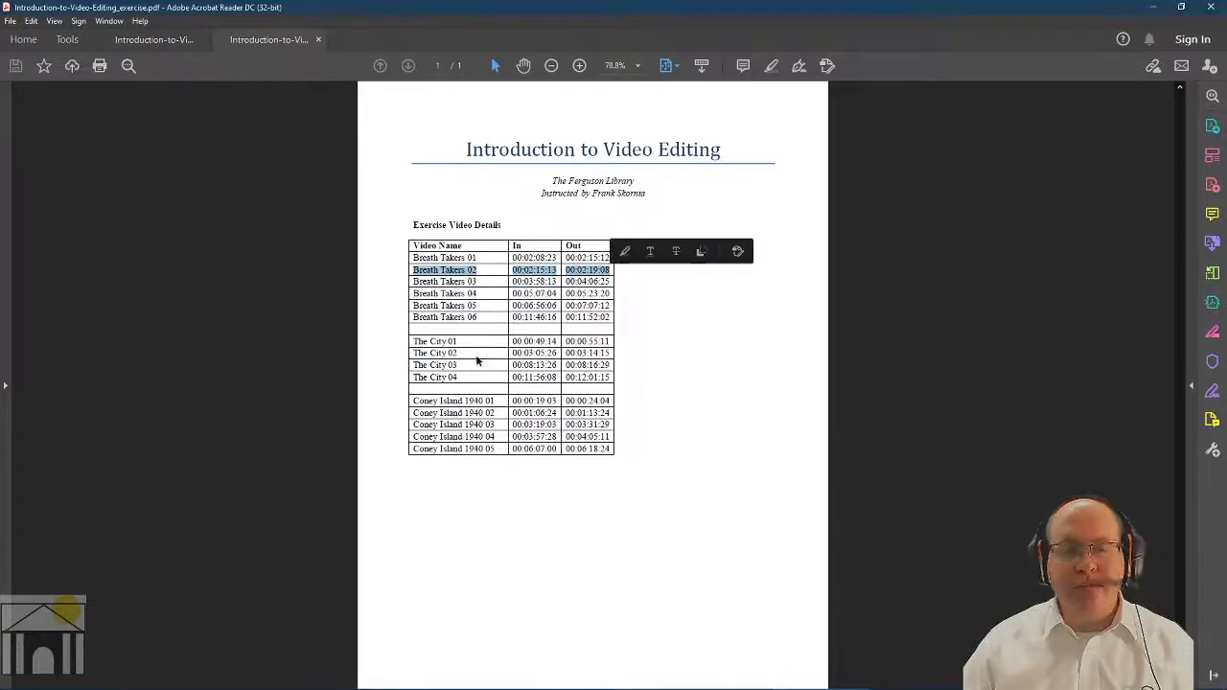
pyautogui.click(469, 354)
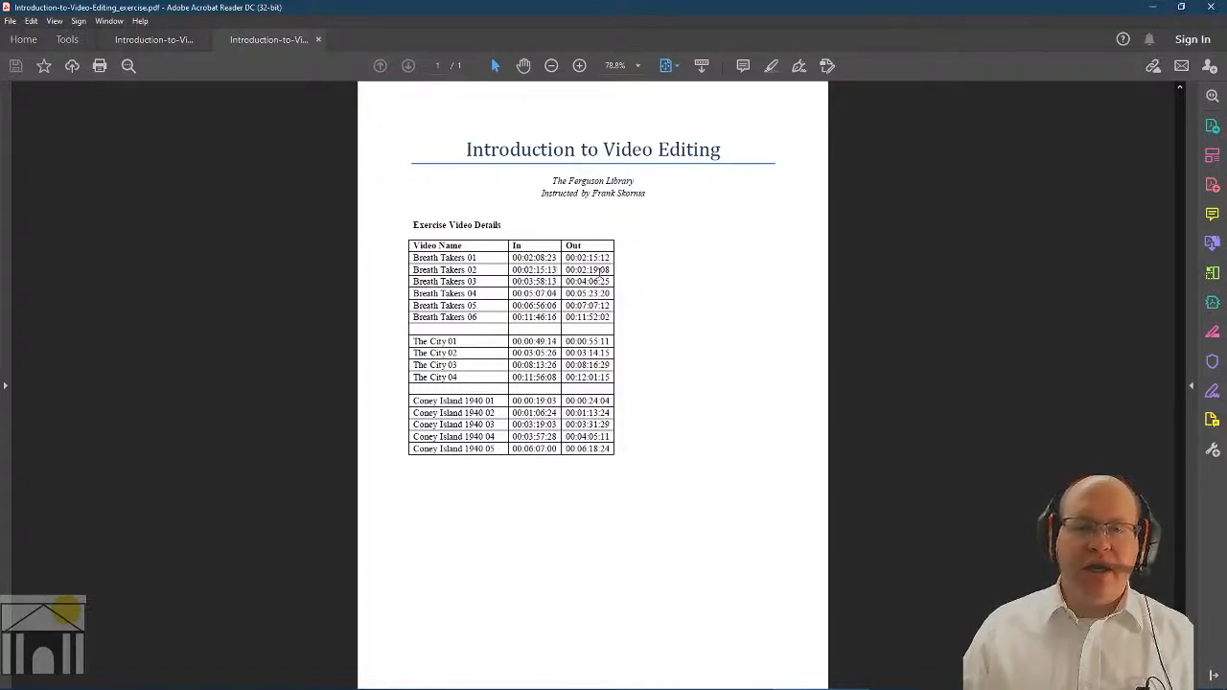
pyautogui.moveTo(424, 677)
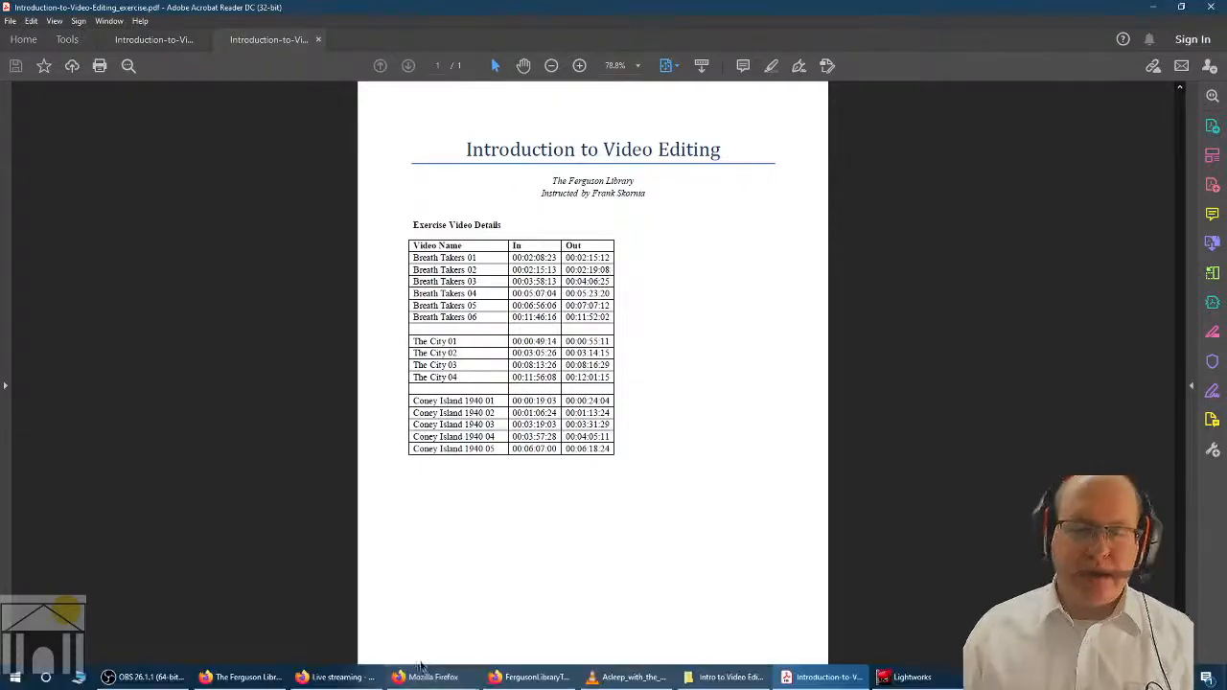
pyautogui.click(906, 677)
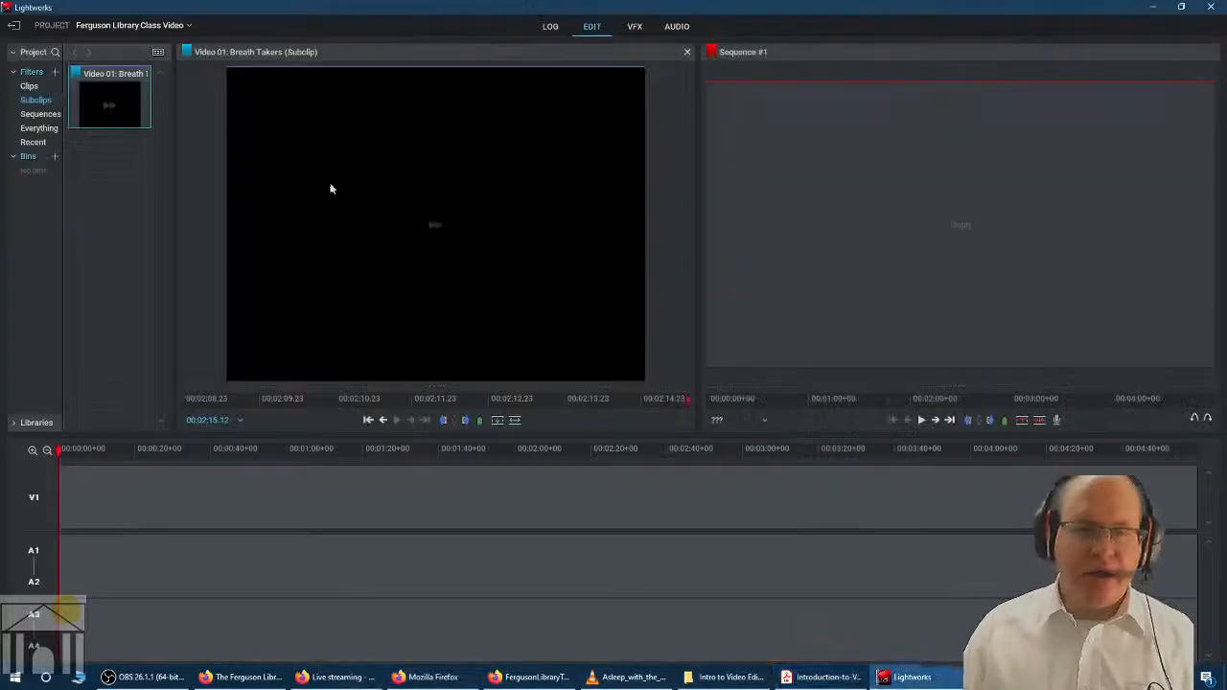
# Load the Video 01: Breath Takers source clip from the Clips filter and jump to about 00:02:15.22.
pyautogui.click(29, 86)
pyautogui.doubleClick(110, 179)
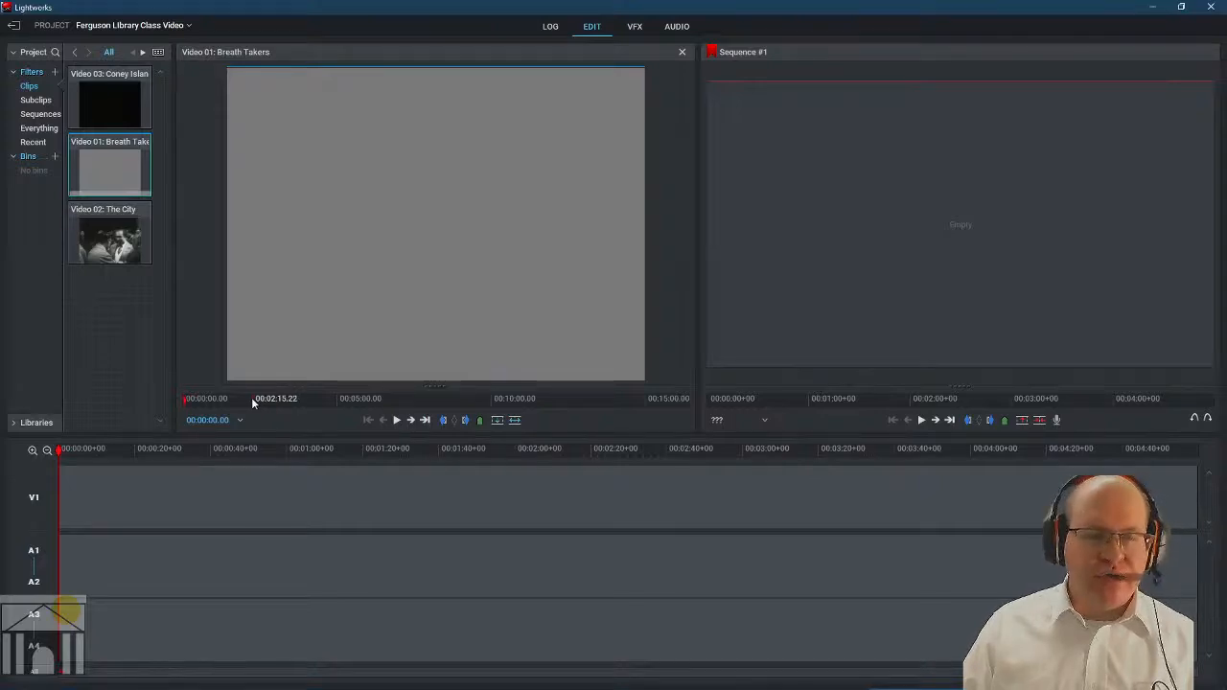
pyautogui.click(252, 399)
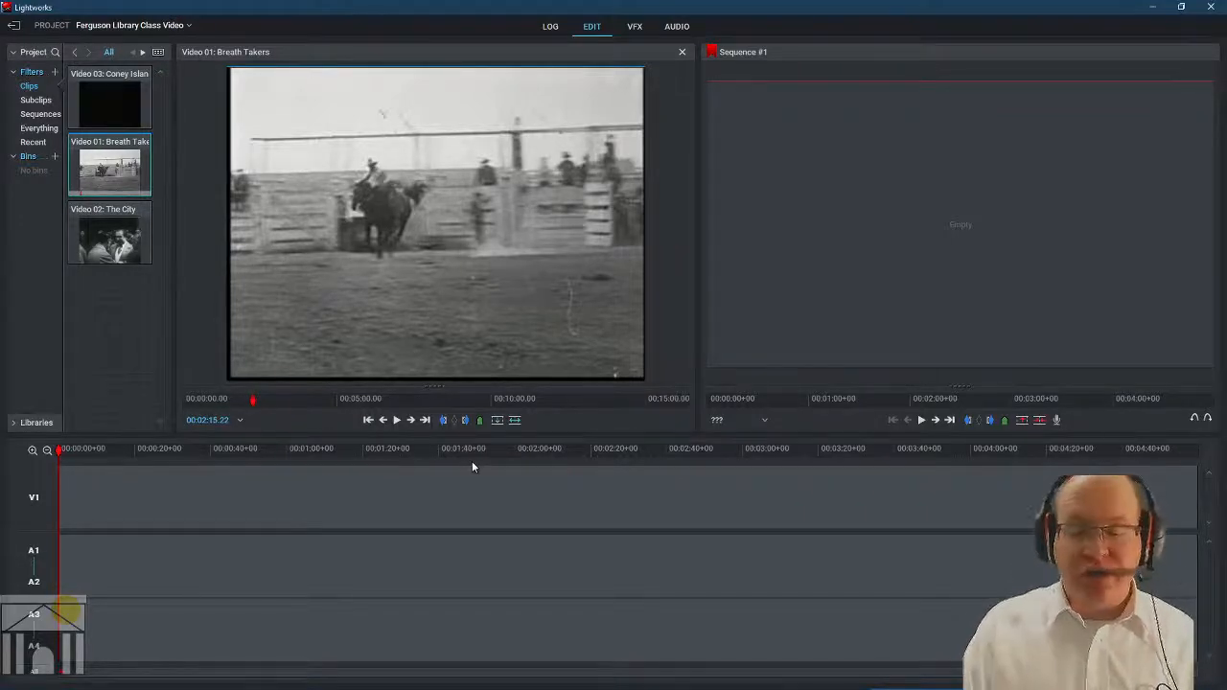
# Step frame by frame to 00:02:15.13 in the Breath Takers source clip and mark the in point.
pyautogui.press('Left')
pyautogui.press('Left')
pyautogui.press('Left')
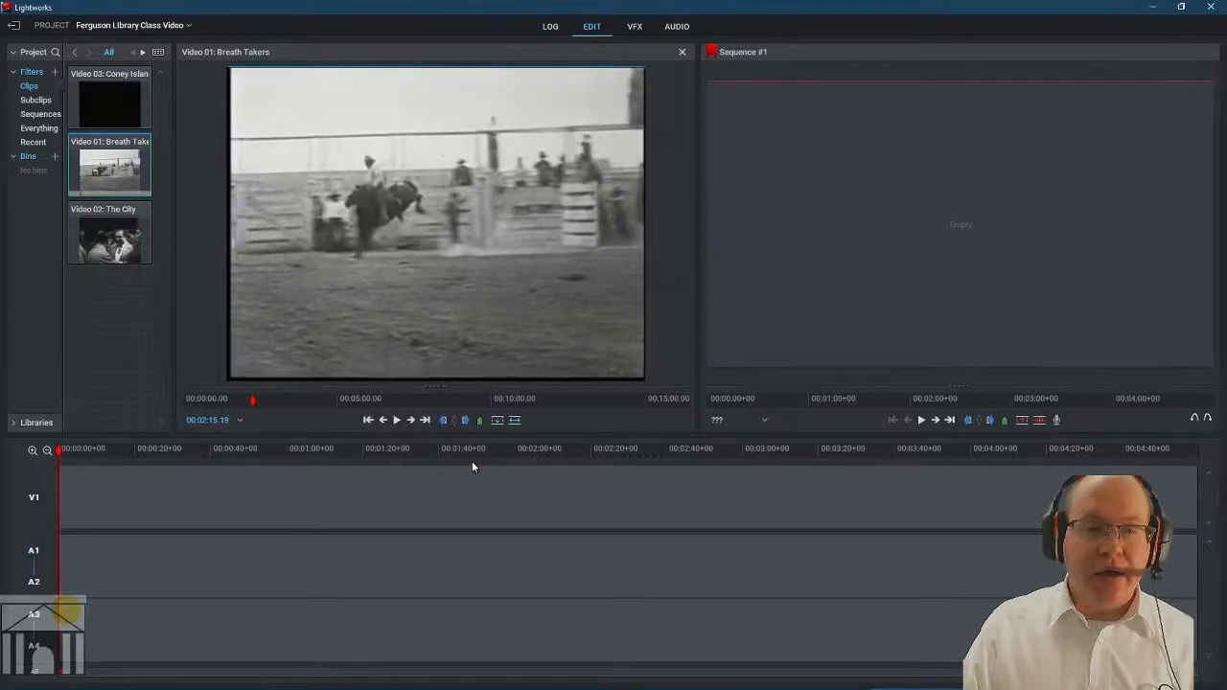
pyautogui.press('Left')
pyautogui.press('Left')
pyautogui.press('Left')
pyautogui.press('Left')
pyautogui.press('Left')
pyautogui.press('Left')
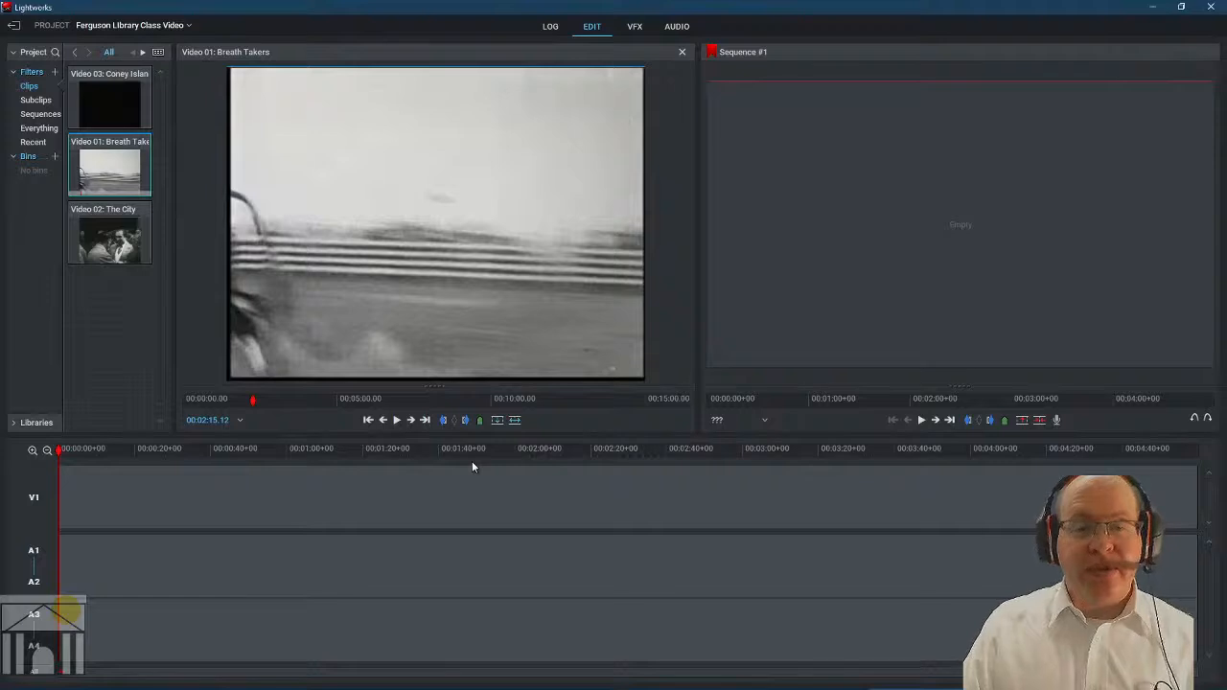
pyautogui.press('Right')
pyautogui.press('i')
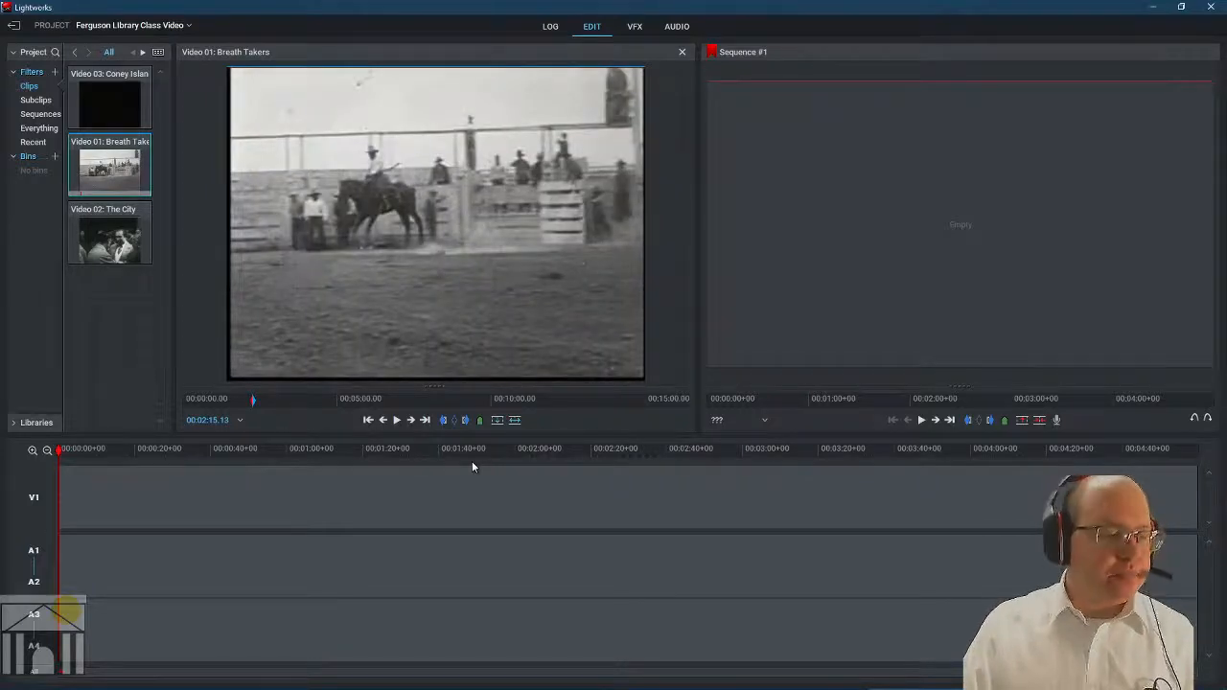
# Play the source clip on, fine-tune the position to 00:02:19.08 and mark the out point there.
pyautogui.press('space')
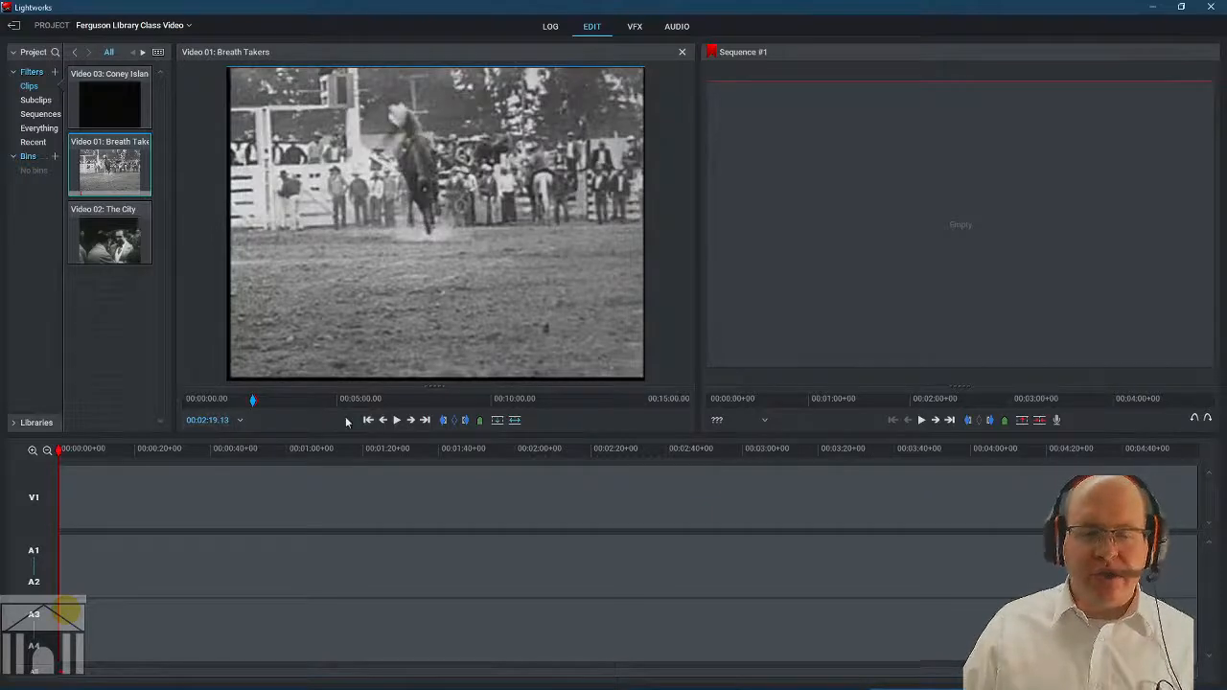
pyautogui.press('Left')
pyautogui.press('Left')
pyautogui.press('Left')
pyautogui.press('Left')
pyautogui.press('Left')
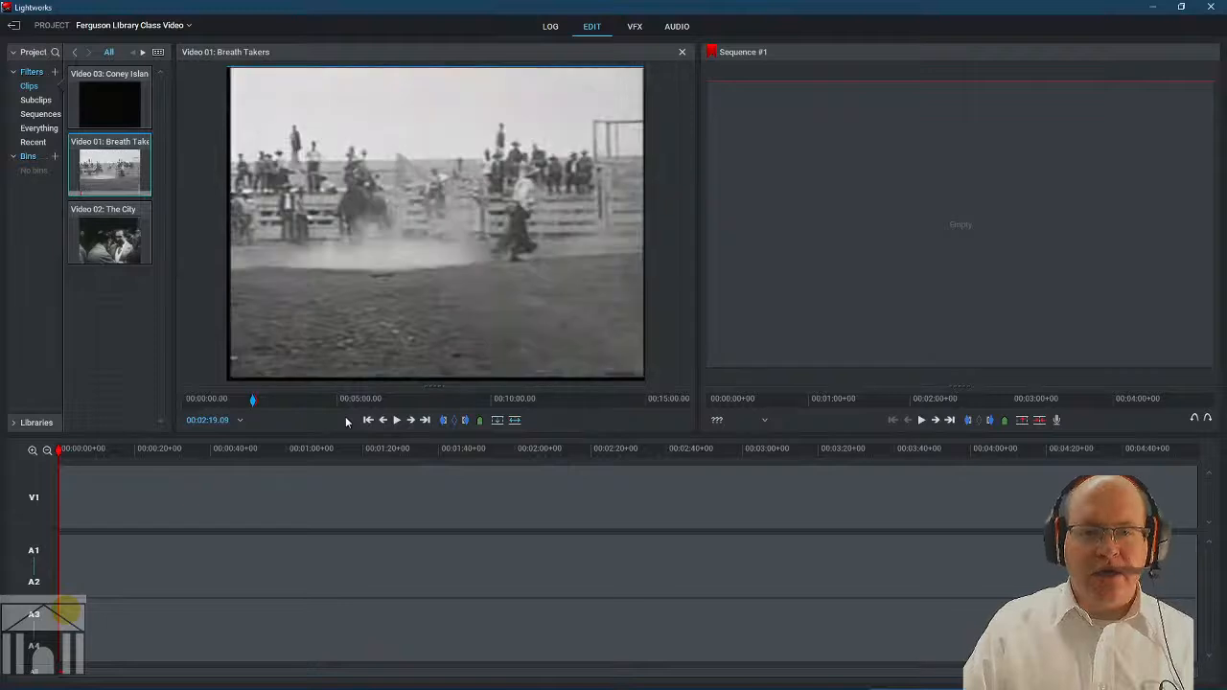
pyautogui.press('Left')
pyautogui.press('Right')
pyautogui.press('Right')
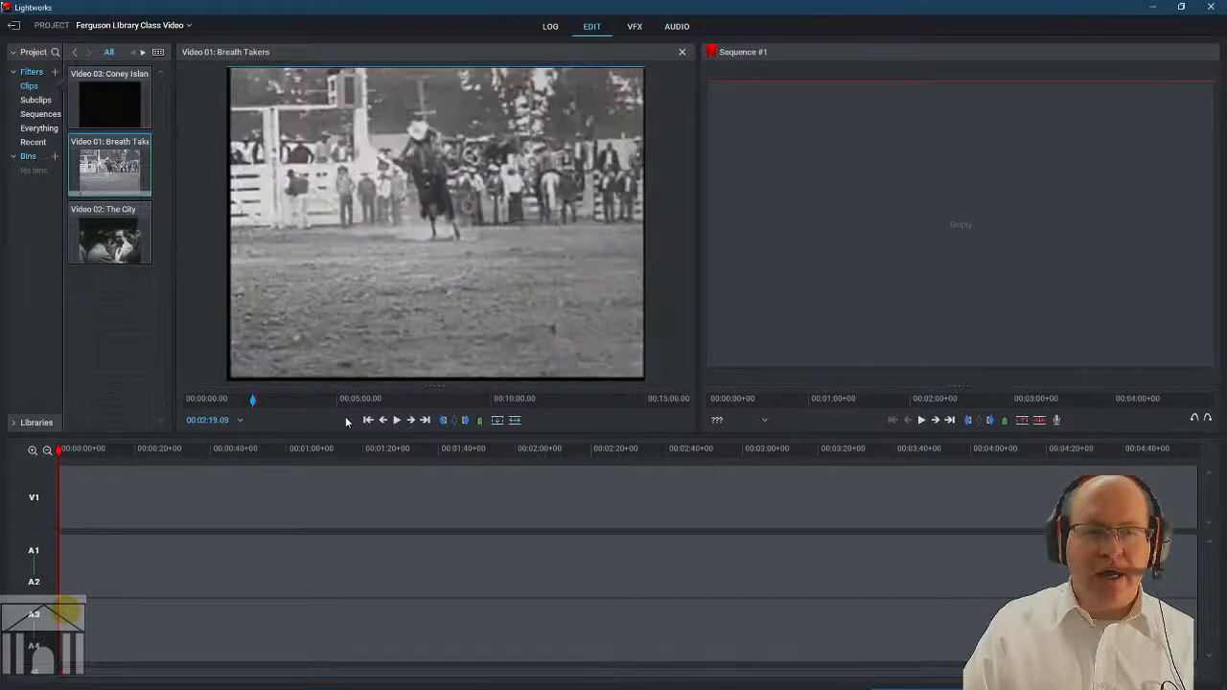
pyautogui.press('Left')
pyautogui.press('Right')
pyautogui.press('Left')
pyautogui.press('Right')
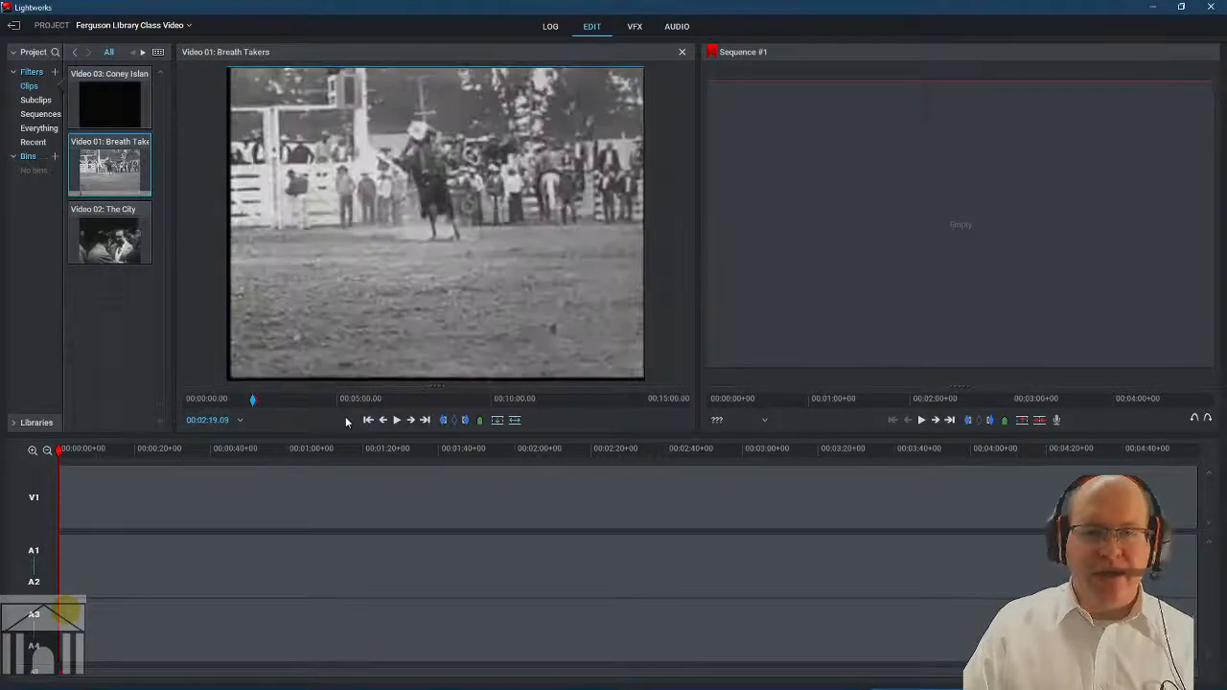
pyautogui.press('Left')
pyautogui.press('Right')
pyautogui.press('Left')
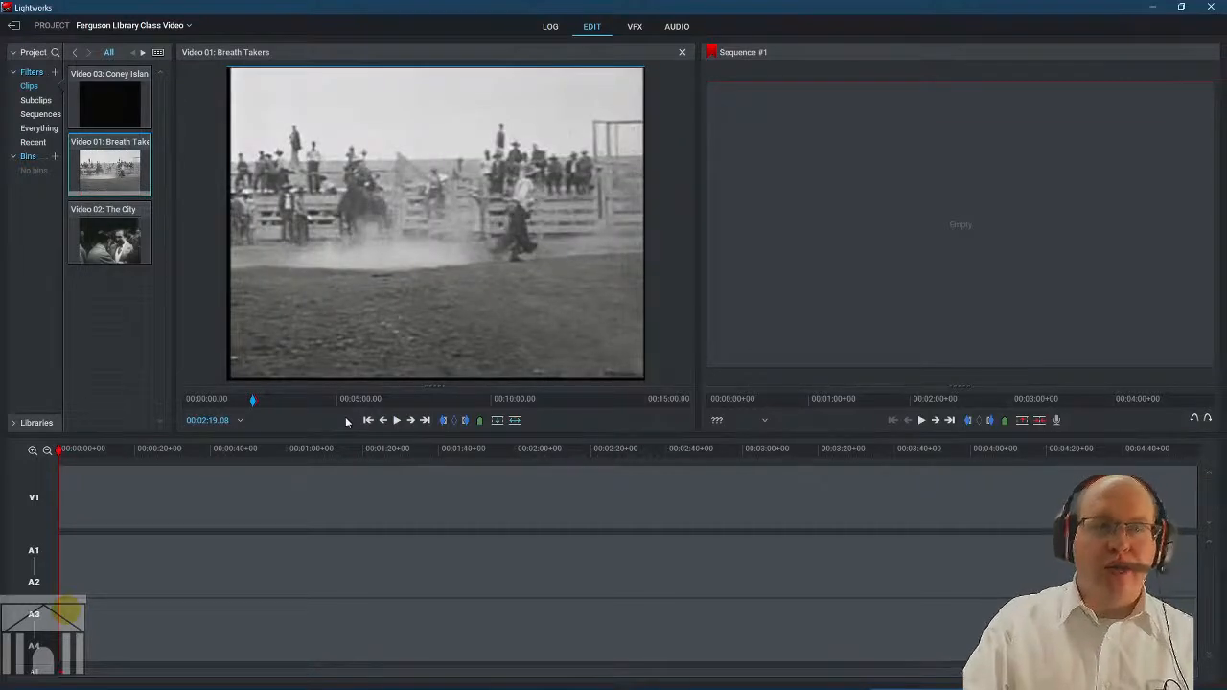
# Make a subclip from the marked rodeo range and list the project's subclips.
pyautogui.rightClick(286, 268)
pyautogui.moveTo(304, 323)
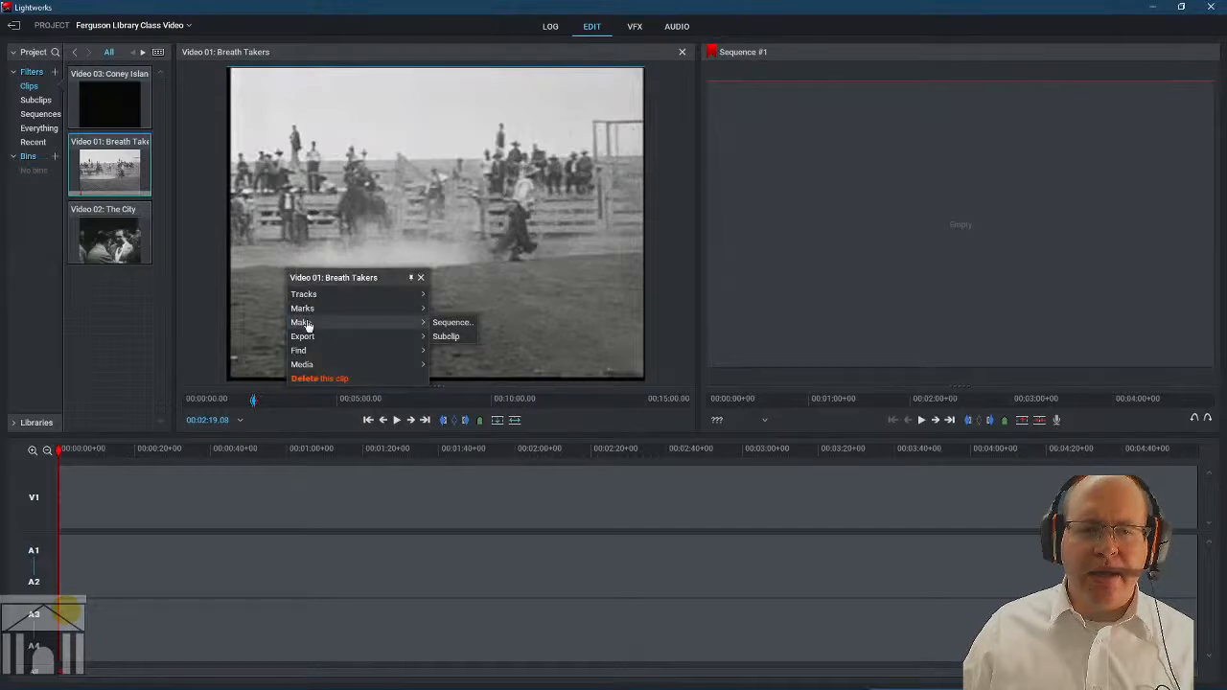
pyautogui.click(451, 337)
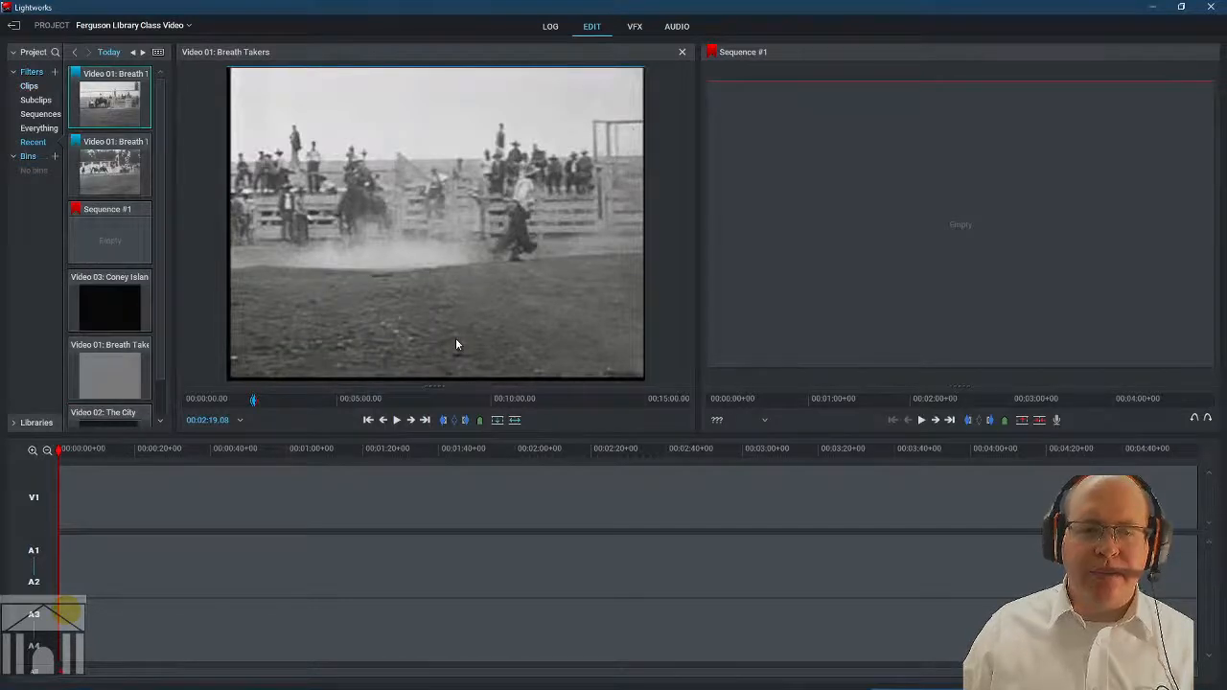
pyautogui.click(27, 101)
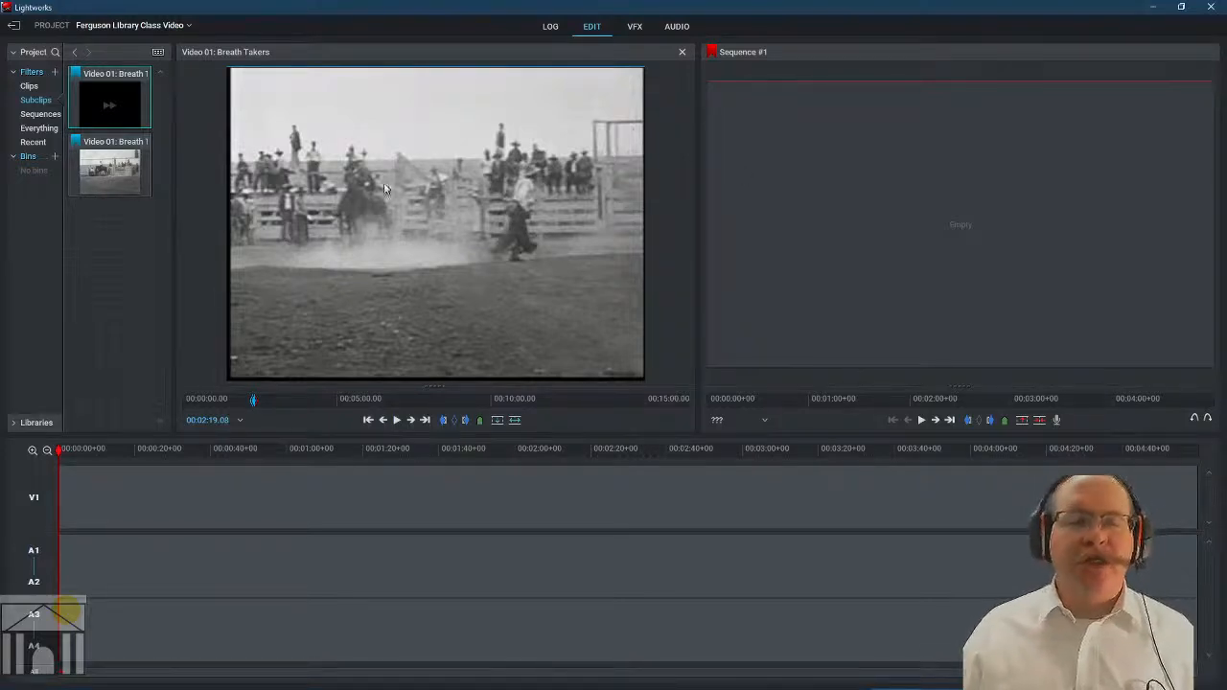
# Return to the Clips filter and make a Breath Takers subclip running from 00:03:58.13 to 00:04:06.25.
pyautogui.click(29, 85)
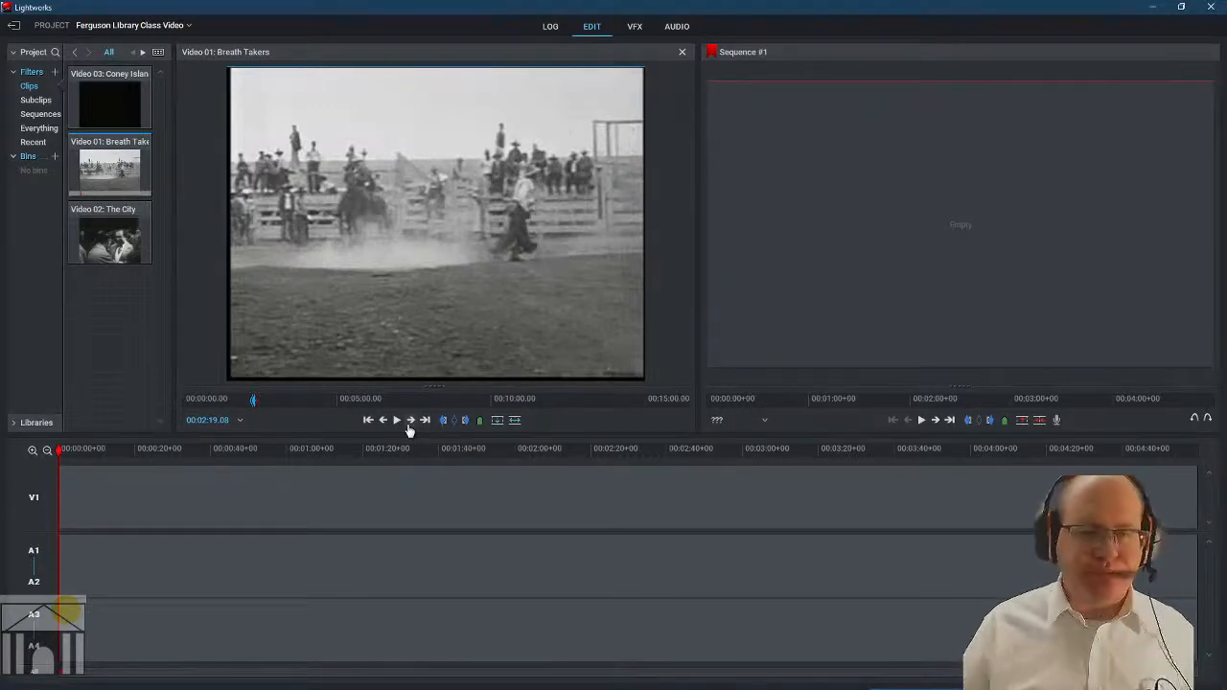
pyautogui.click(302, 403)
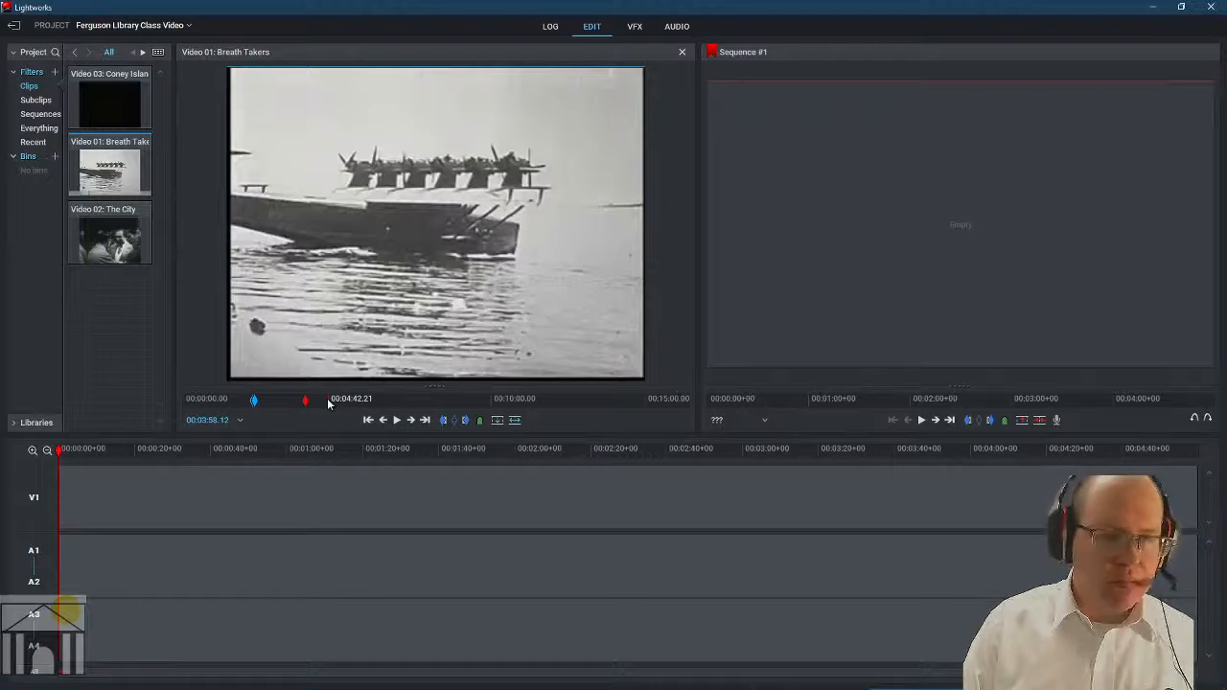
pyautogui.press('o')
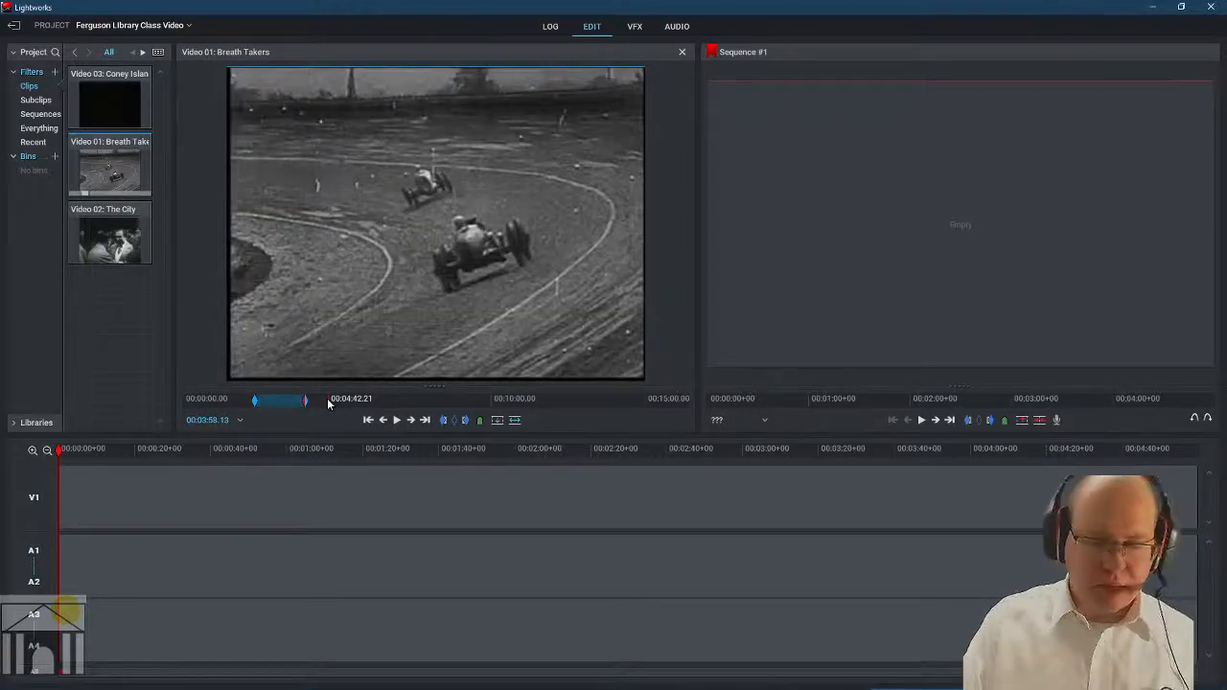
pyautogui.press('l')
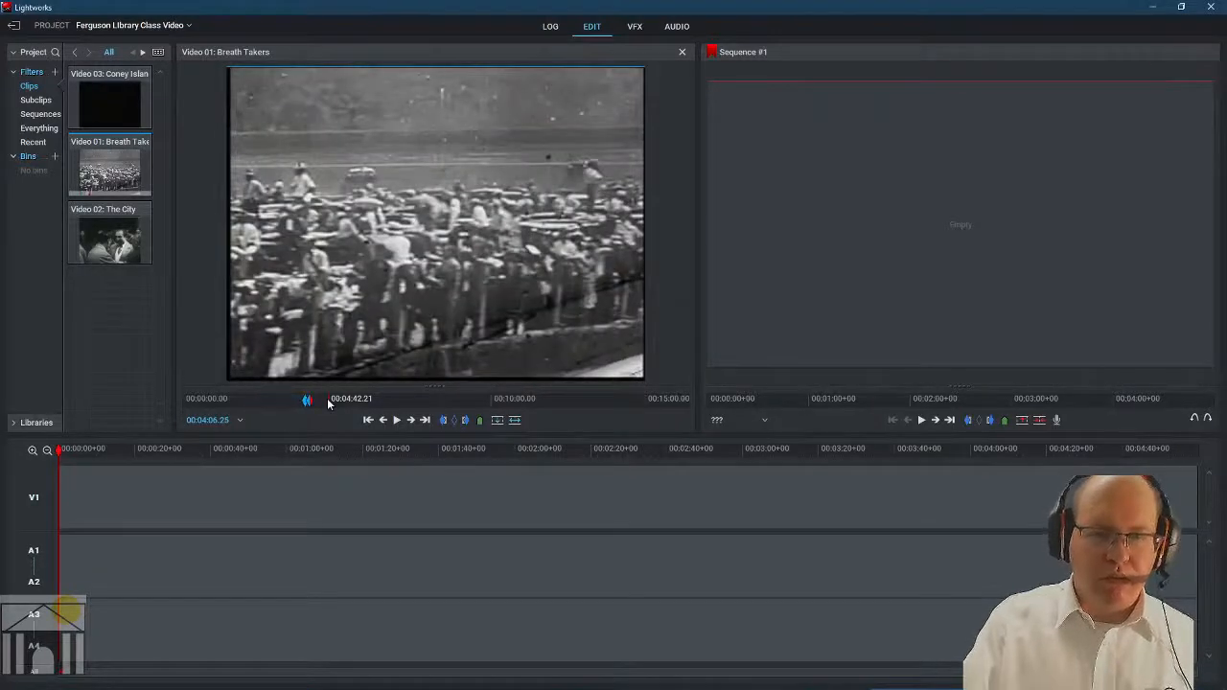
pyautogui.rightClick(319, 335)
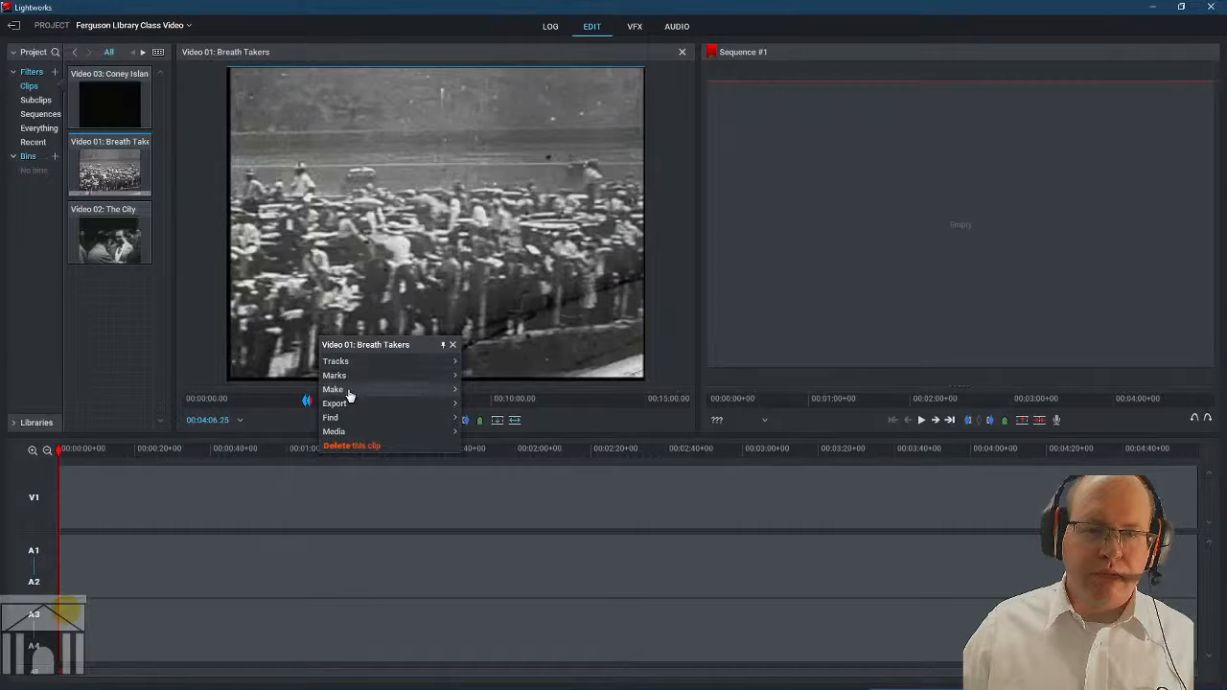
pyautogui.click(487, 407)
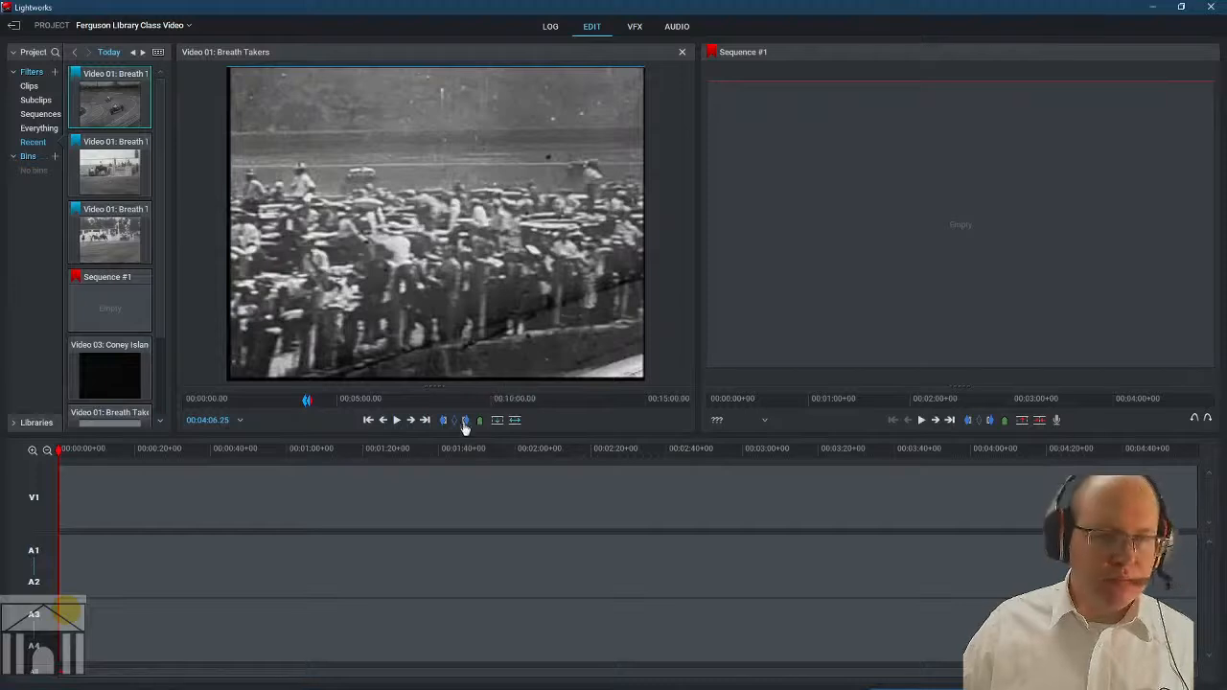
# Mark the airplane stunt from 00:05:07.05 to 00:05:23.20 in the source clip and make a subclip of it.
pyautogui.click(340, 400)
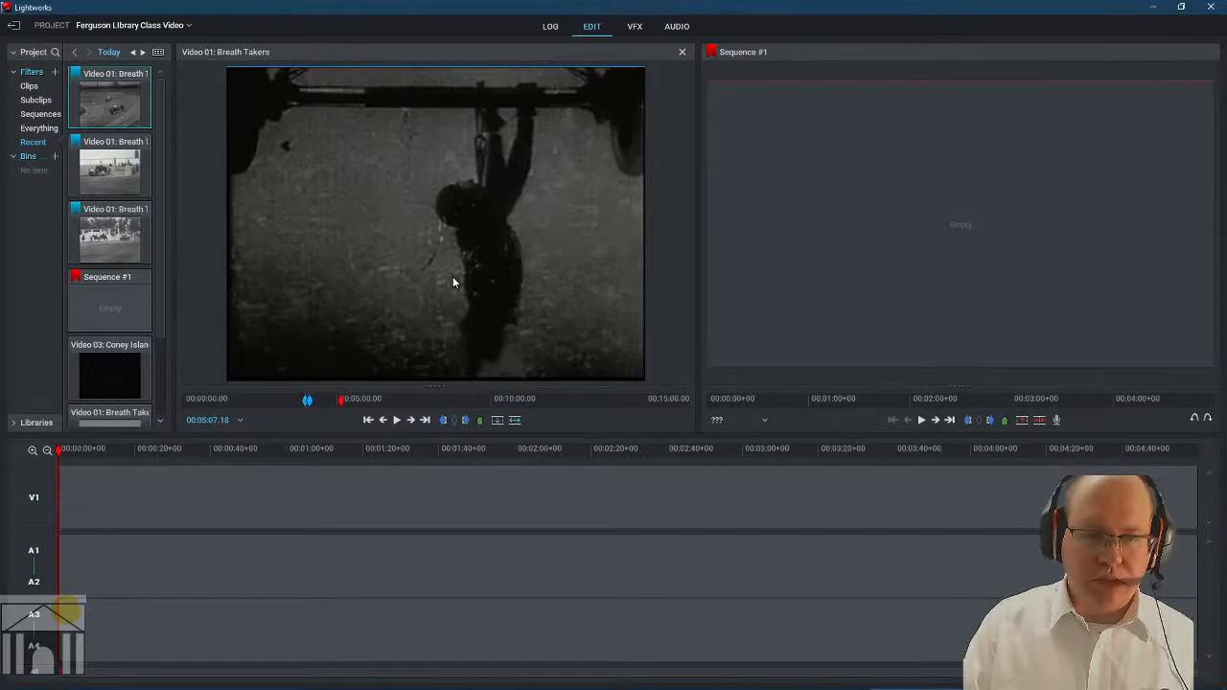
pyautogui.scroll(14, 453, 278)
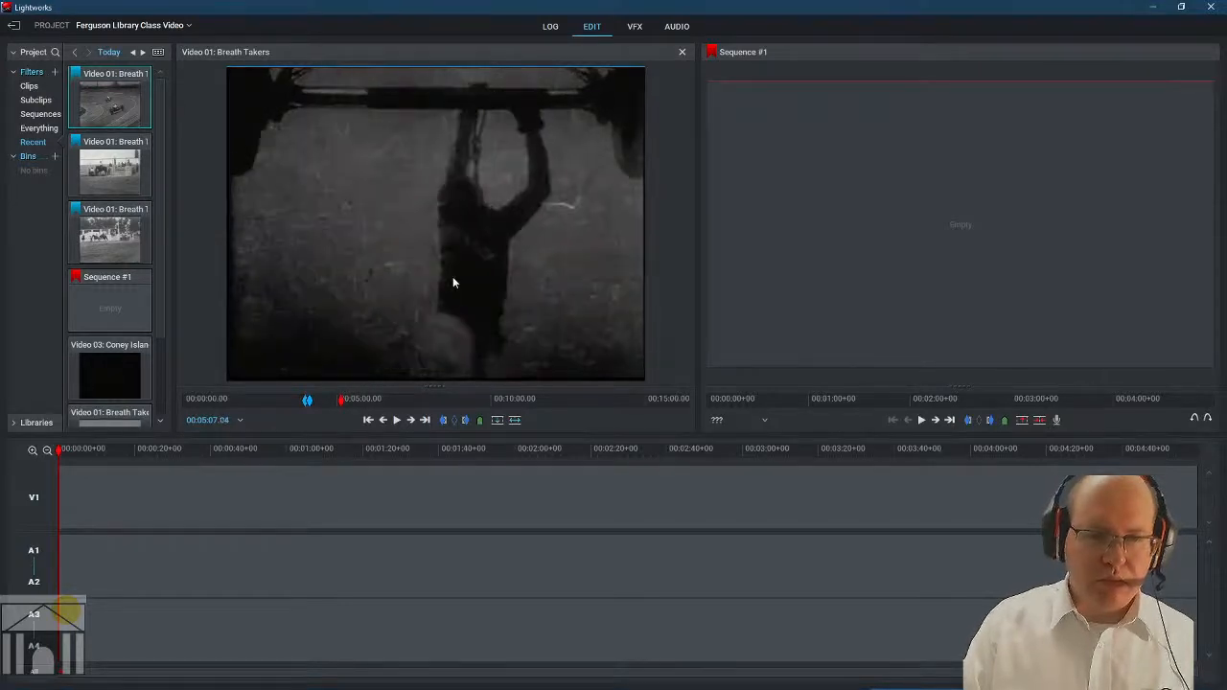
pyautogui.press('o')
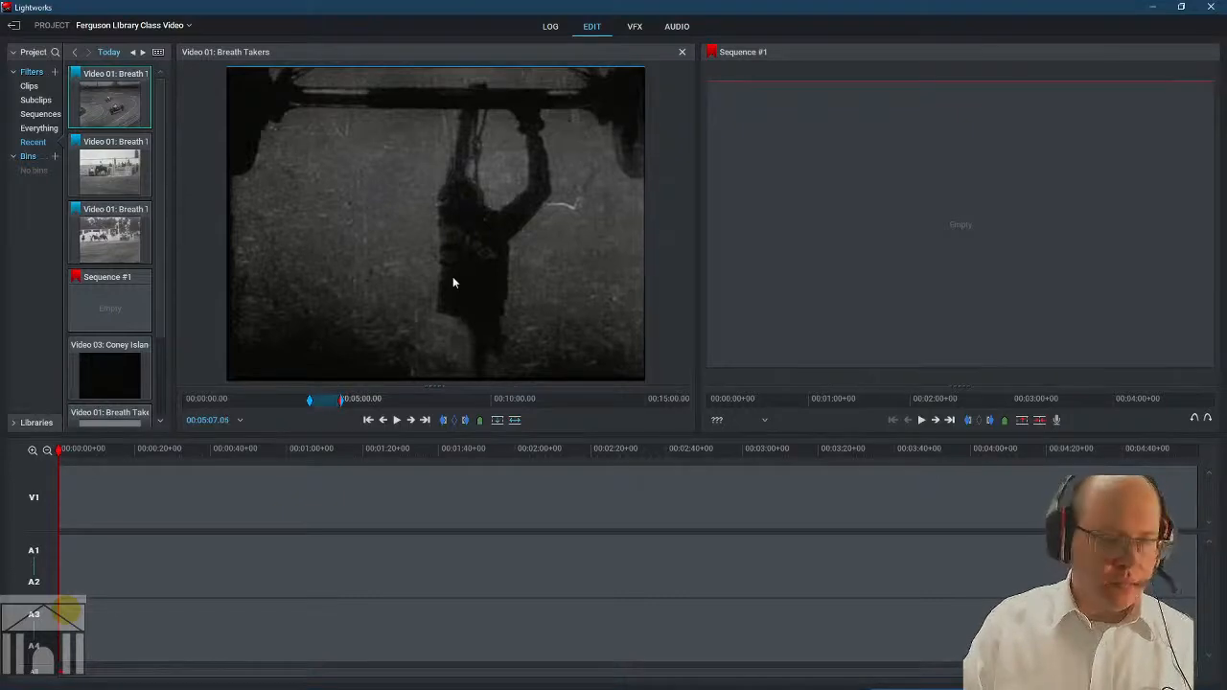
pyautogui.press('space')
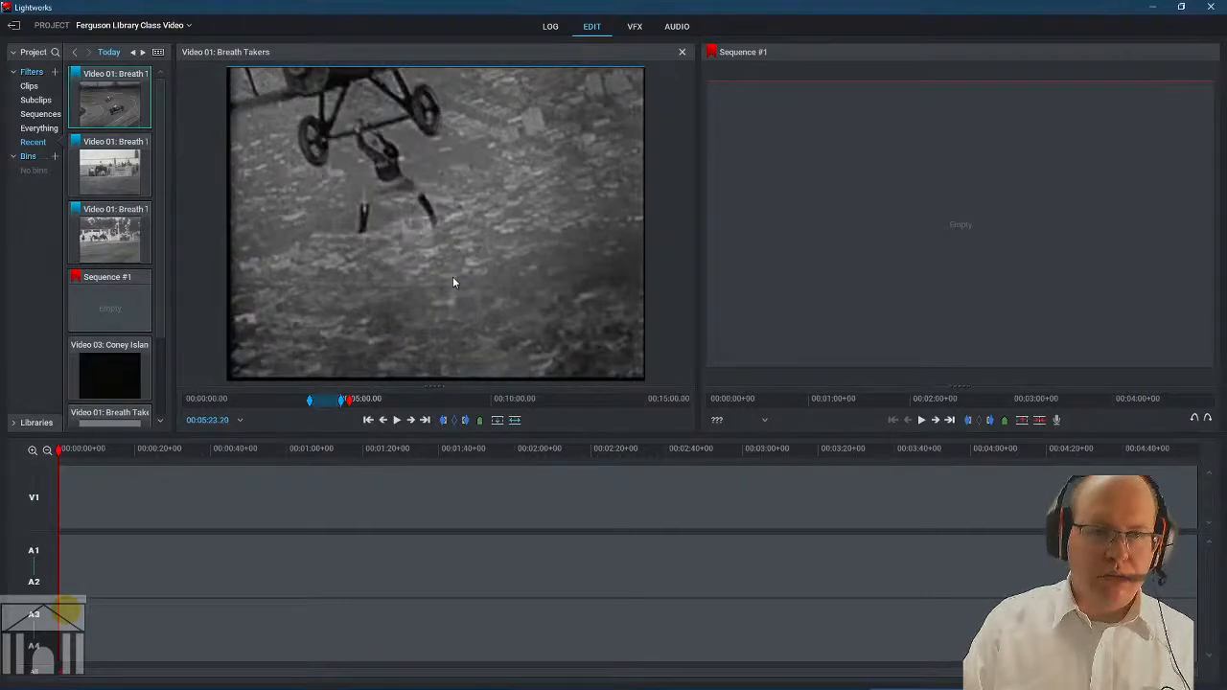
pyautogui.press('i')
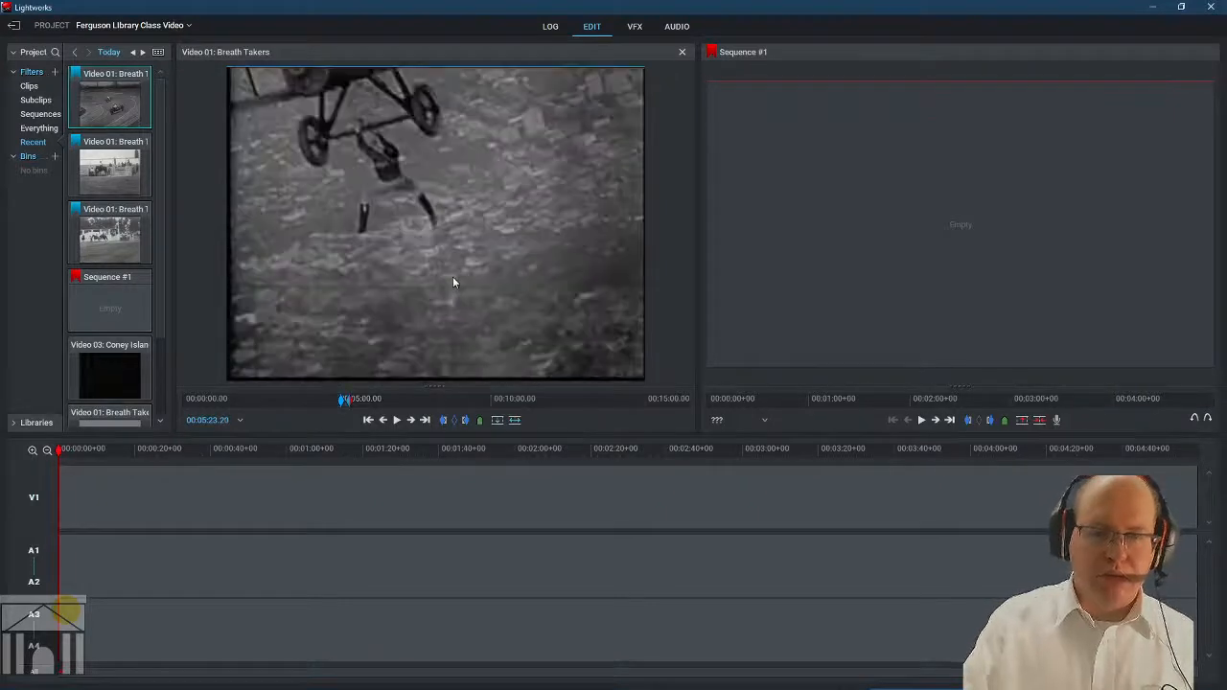
pyautogui.rightClick(393, 229)
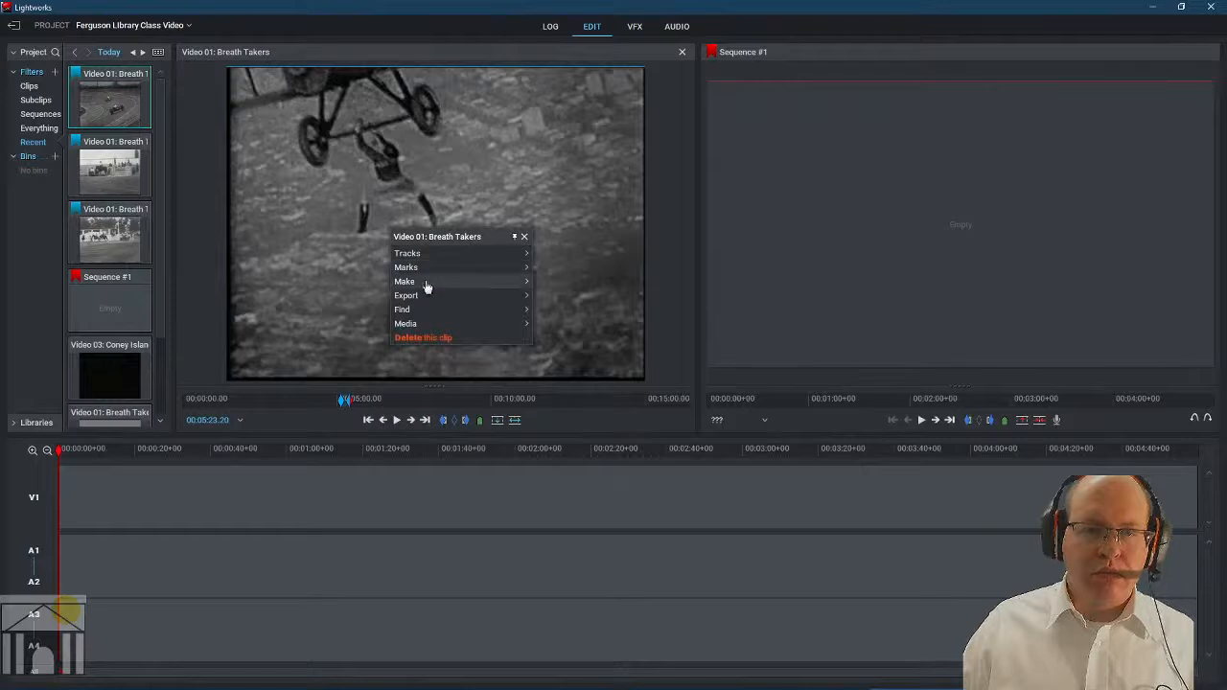
pyautogui.moveTo(427, 284)
pyautogui.click(552, 296)
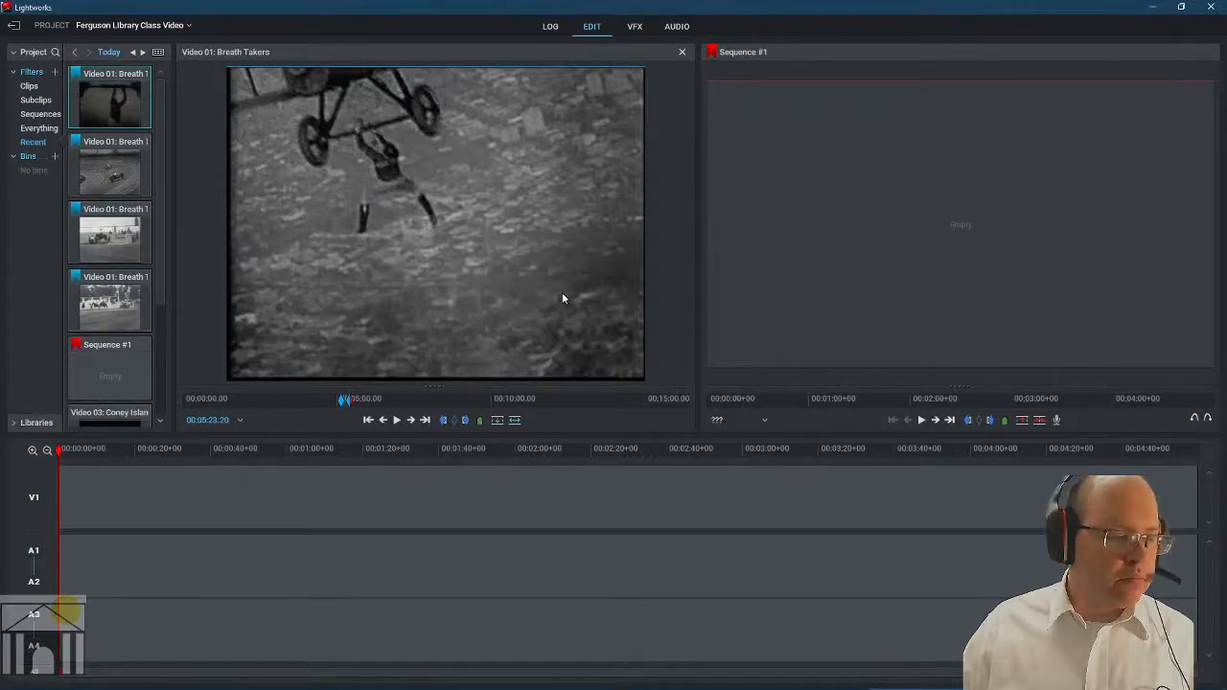
# Move to 00:06:56.06 in the Breath Takers source clip and mark the in point.
pyautogui.click(395, 401)
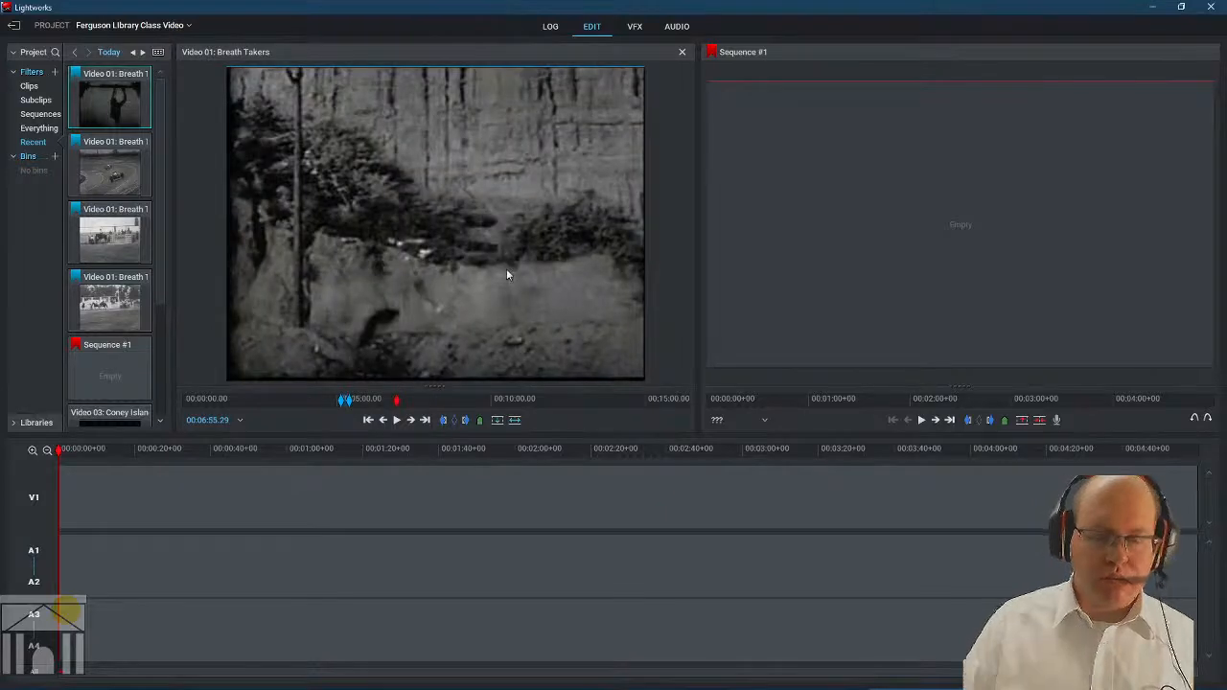
pyautogui.press('Right')
pyautogui.press('Right')
pyautogui.press('Right')
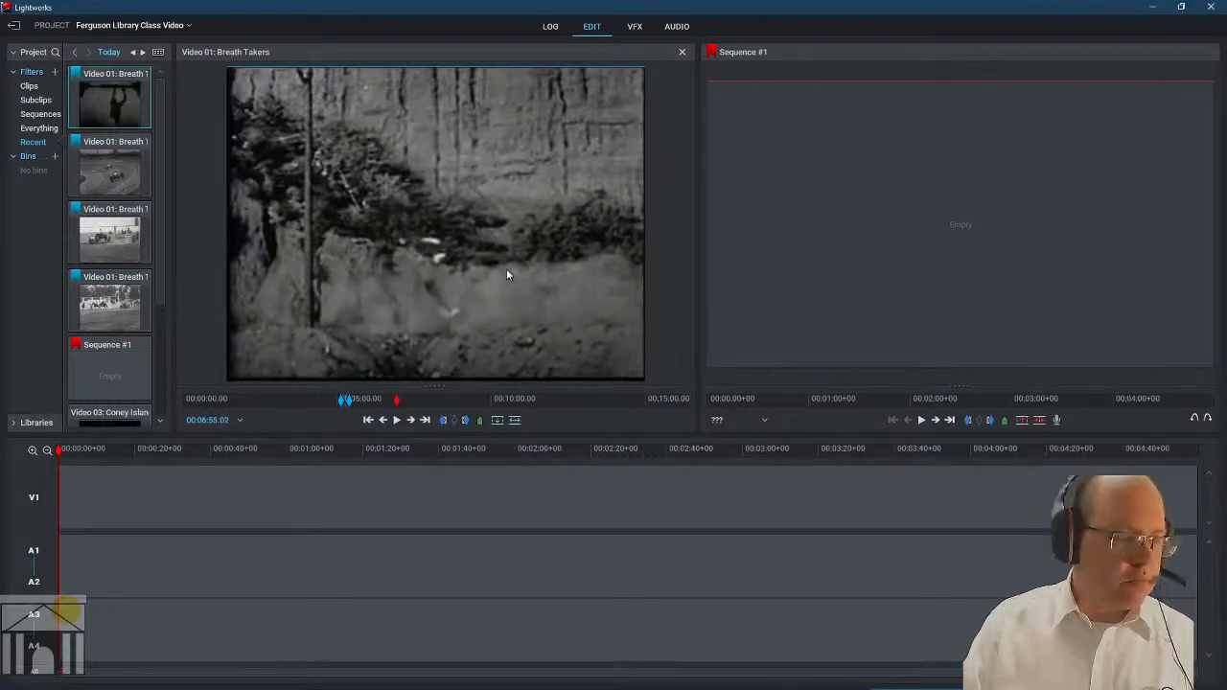
pyautogui.press('Right')
pyautogui.press('Right')
pyautogui.press('Right')
pyautogui.press('Right')
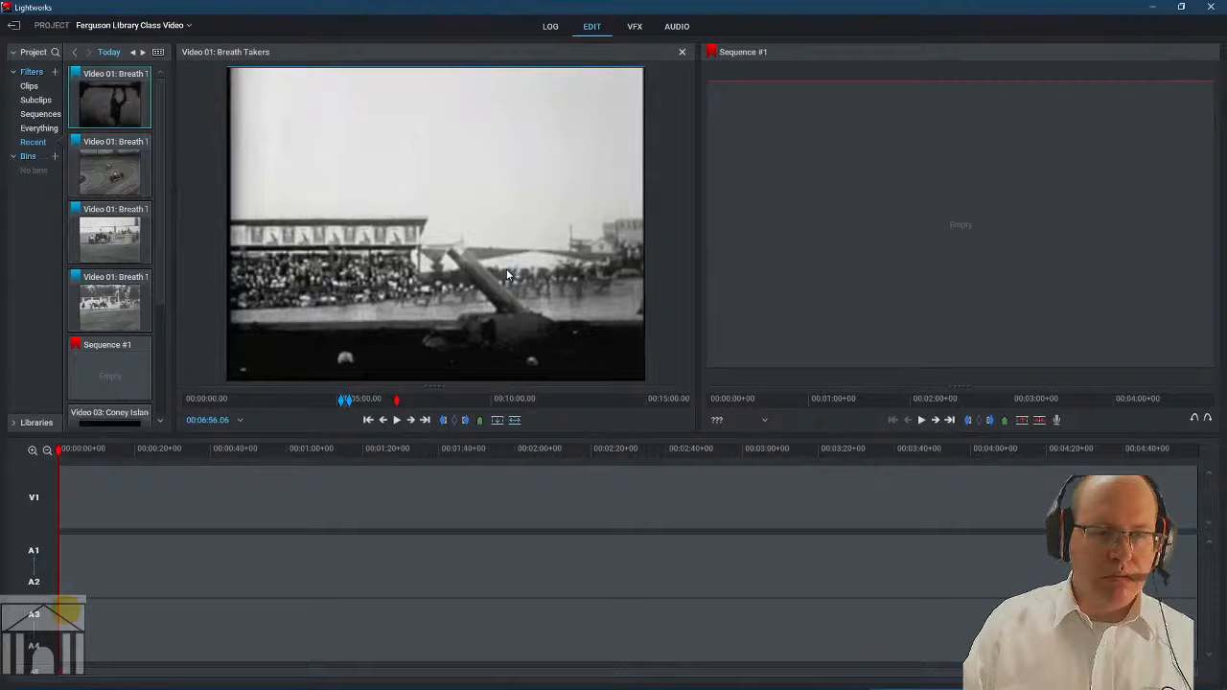
pyautogui.press('o')
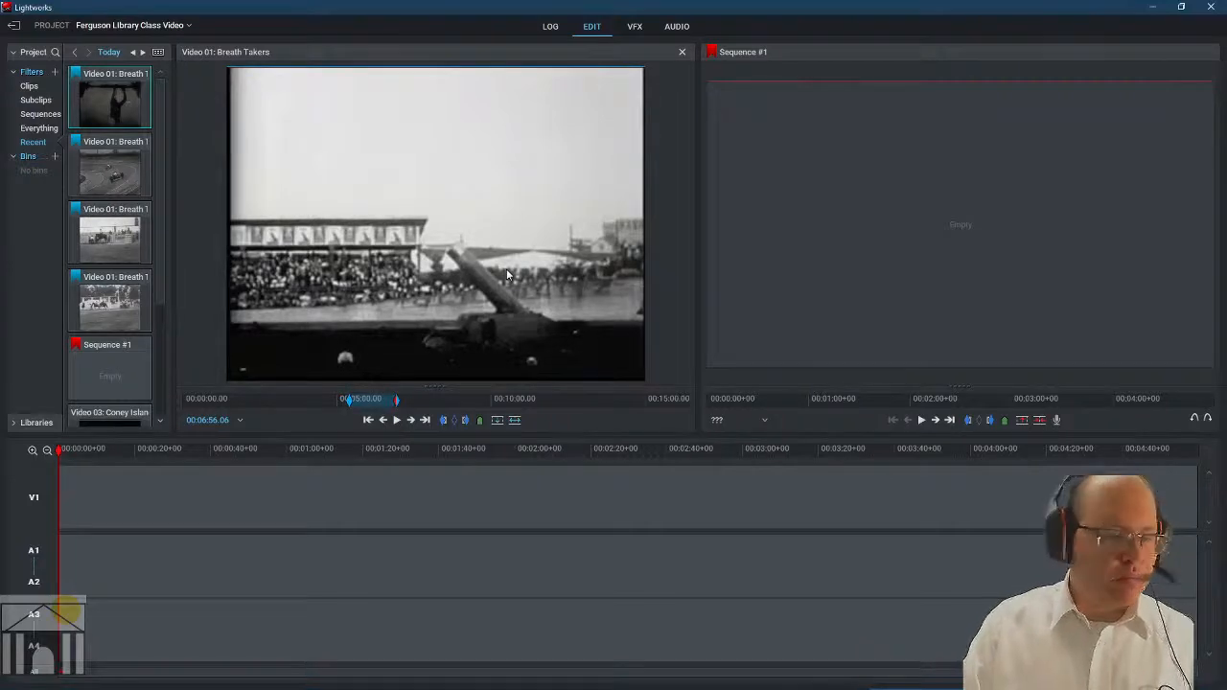
# Mark the out point at 00:07:07.12 and make a subclip from the marked grandstand range.
pyautogui.press('space')
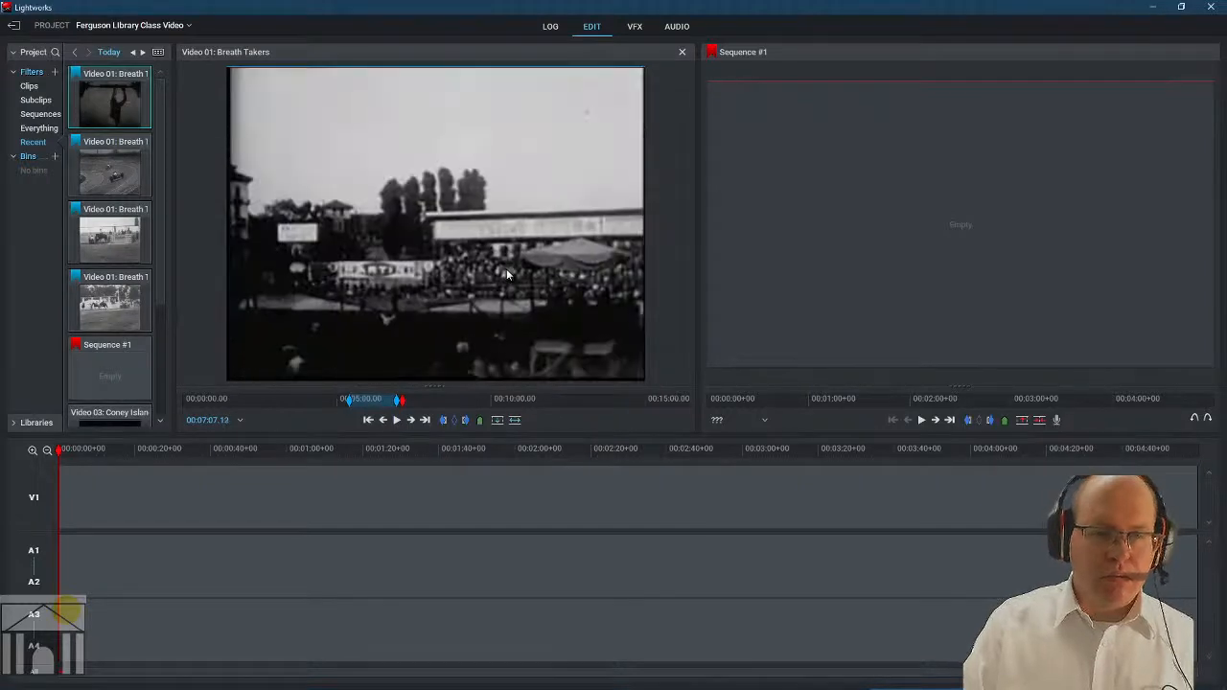
pyautogui.rightClick(518, 202)
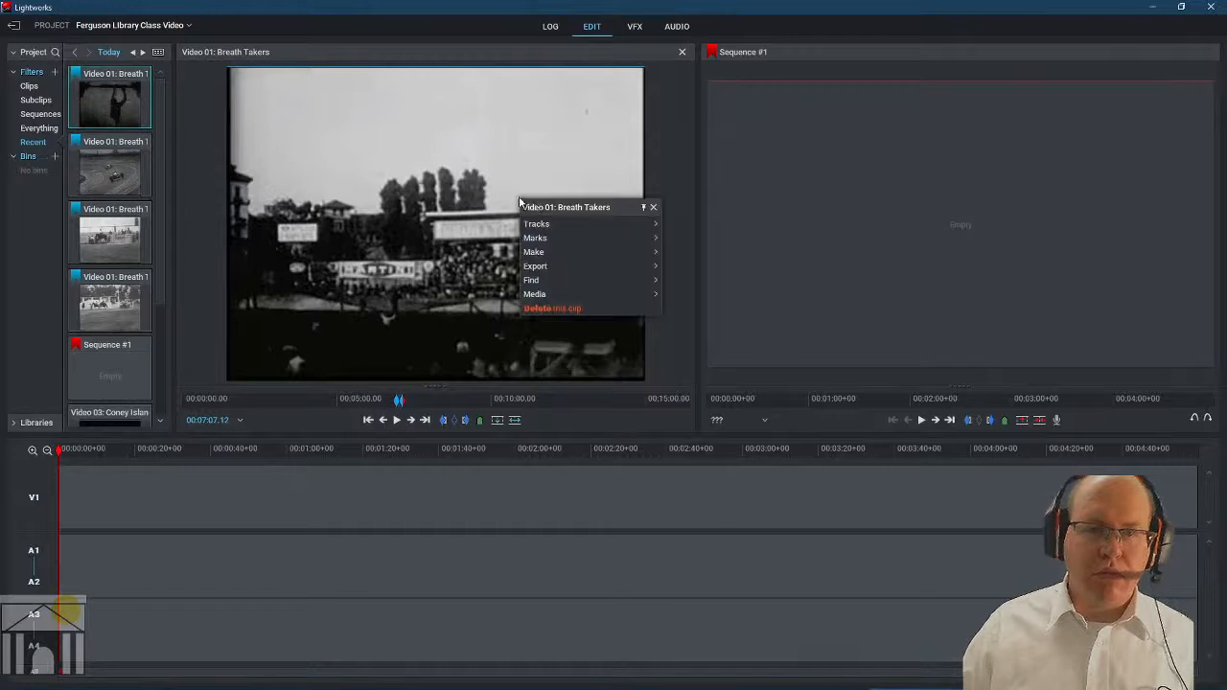
pyautogui.moveTo(542, 251)
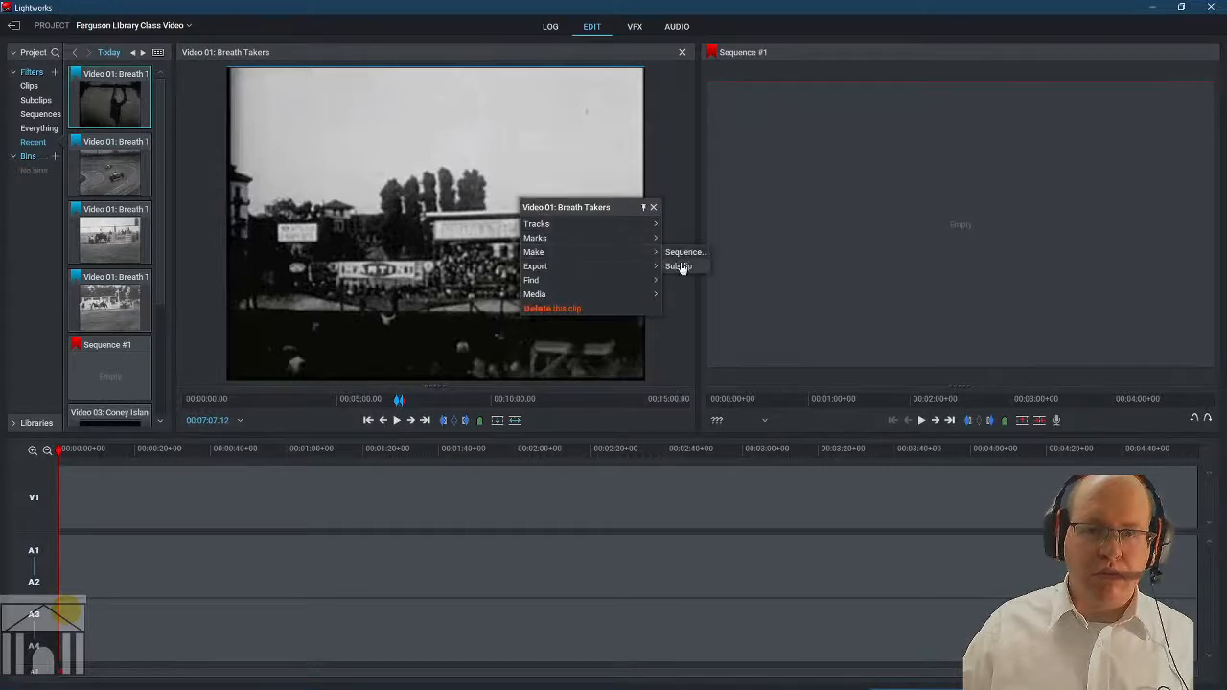
pyautogui.click(679, 267)
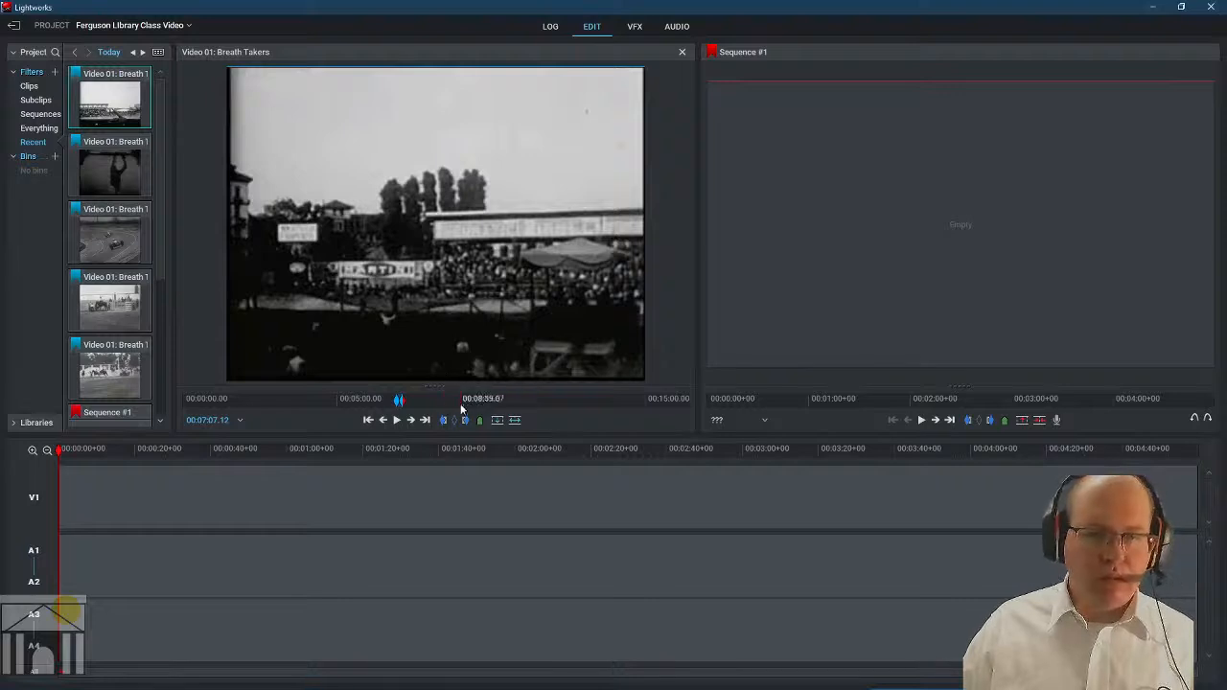
# Mark the Breath Takers source clip from 00:11:46.14 to 00:11:51.12 and make a subclip of that range.
pyautogui.click(539, 402)
pyautogui.scroll(-10, 606, 337)
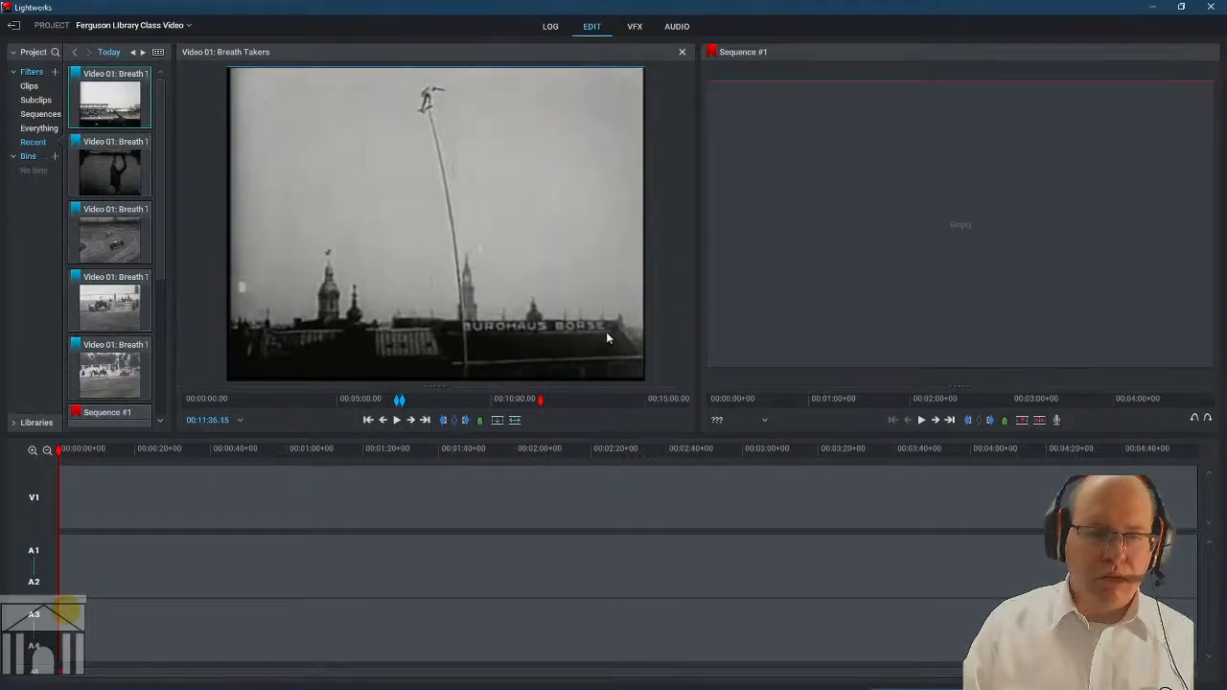
pyautogui.scroll(-5, 606, 337)
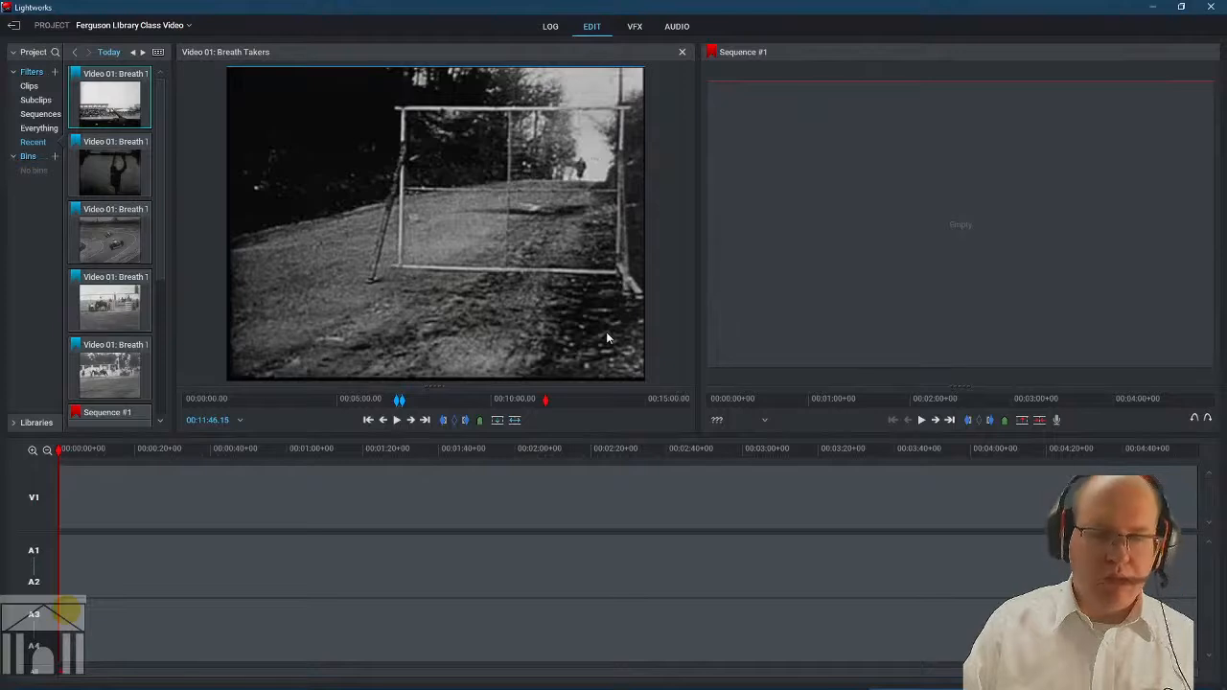
pyautogui.scroll(-1, 606, 335)
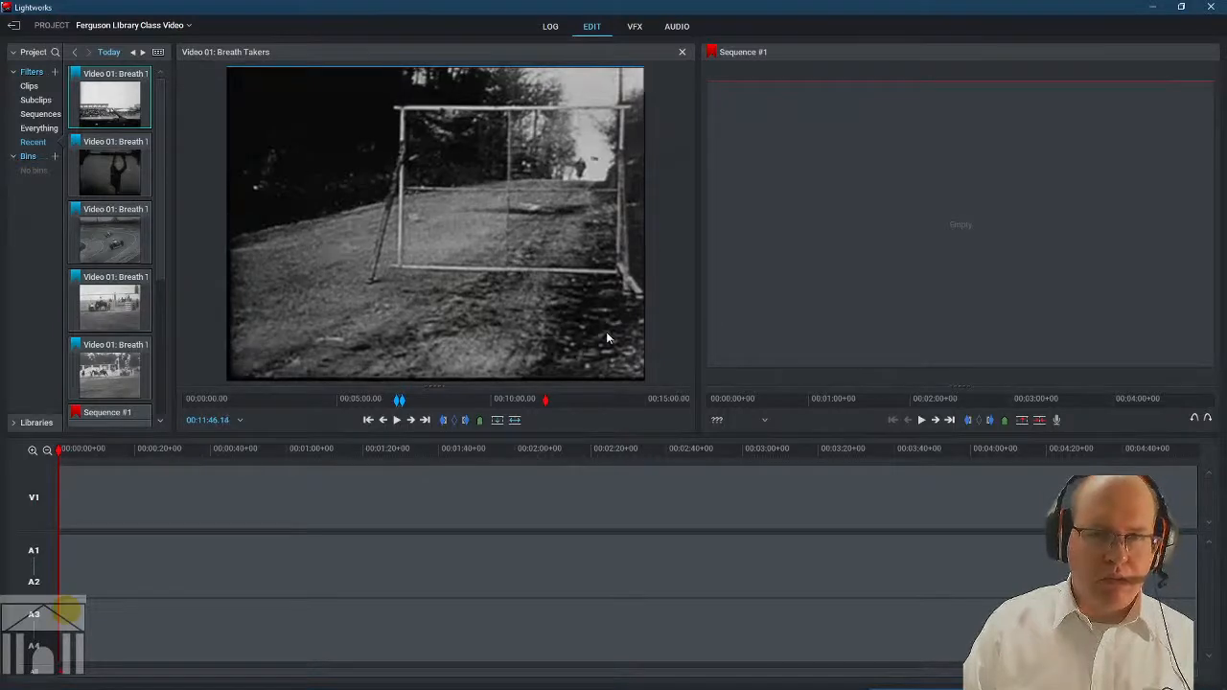
pyautogui.press('i')
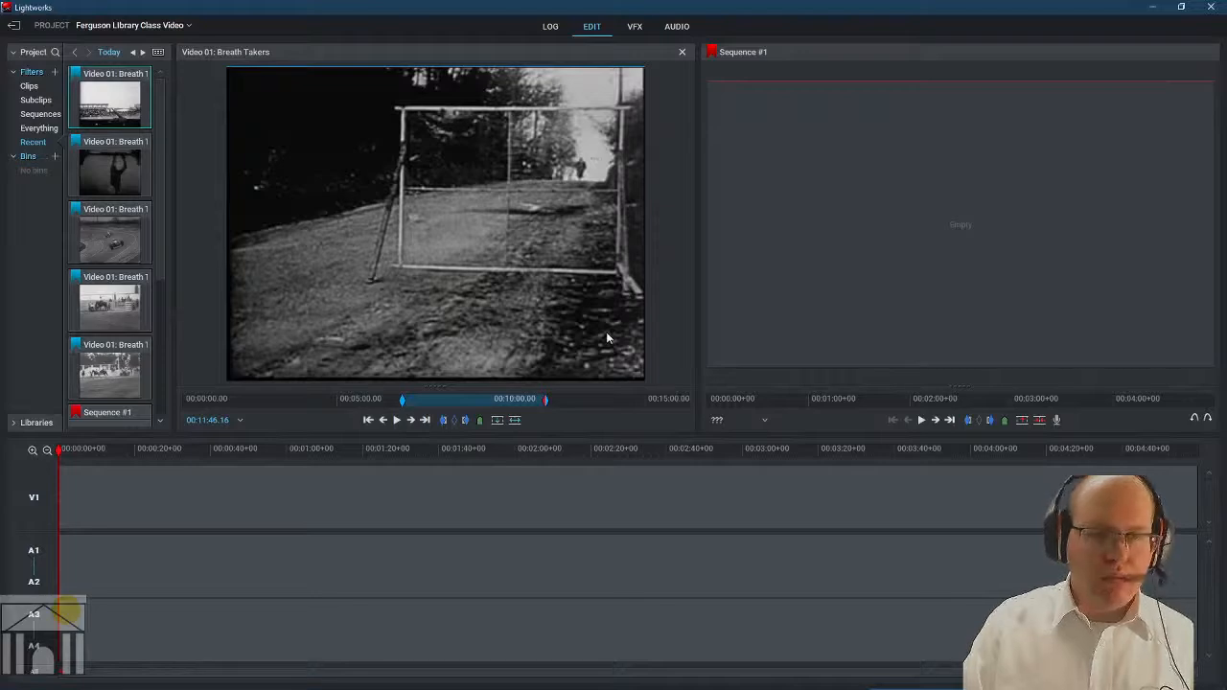
pyautogui.press('space')
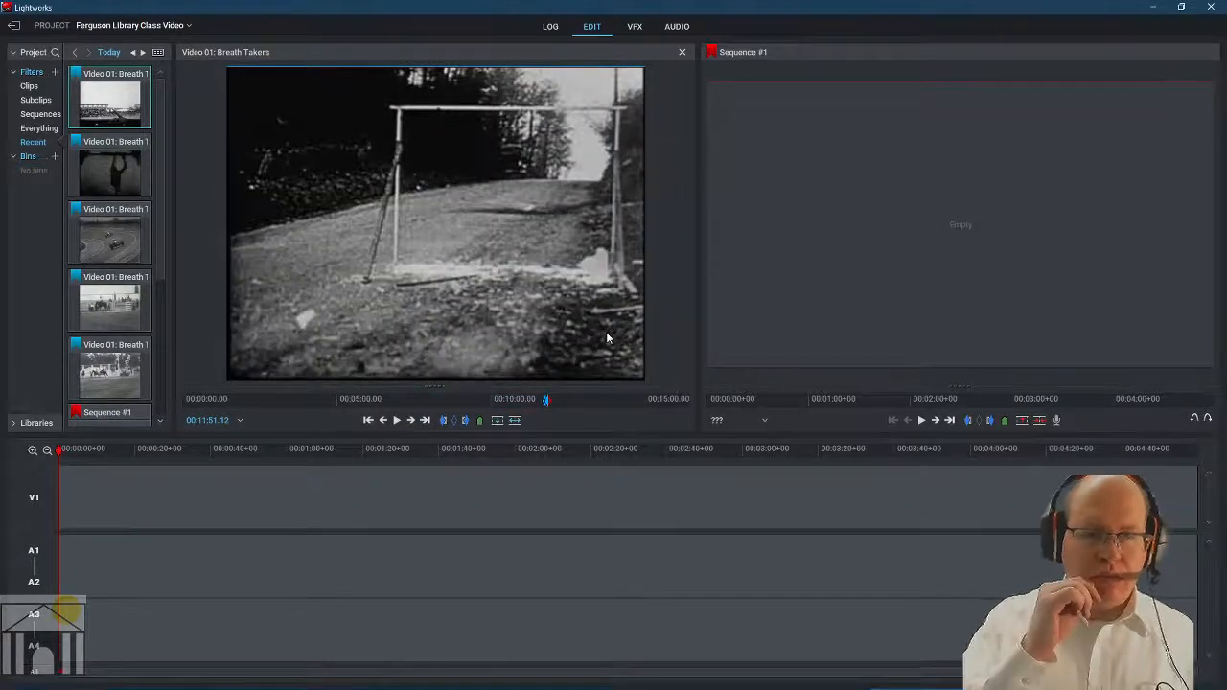
pyautogui.rightClick(519, 304)
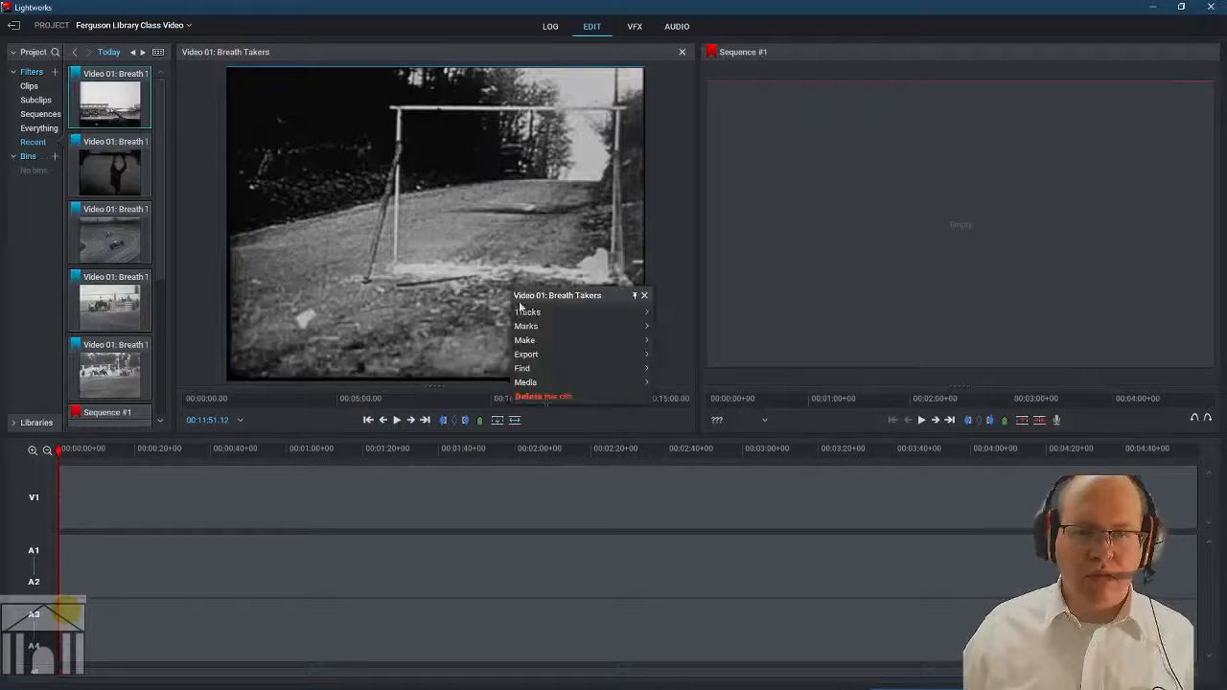
pyautogui.moveTo(620, 343)
pyautogui.click(658, 355)
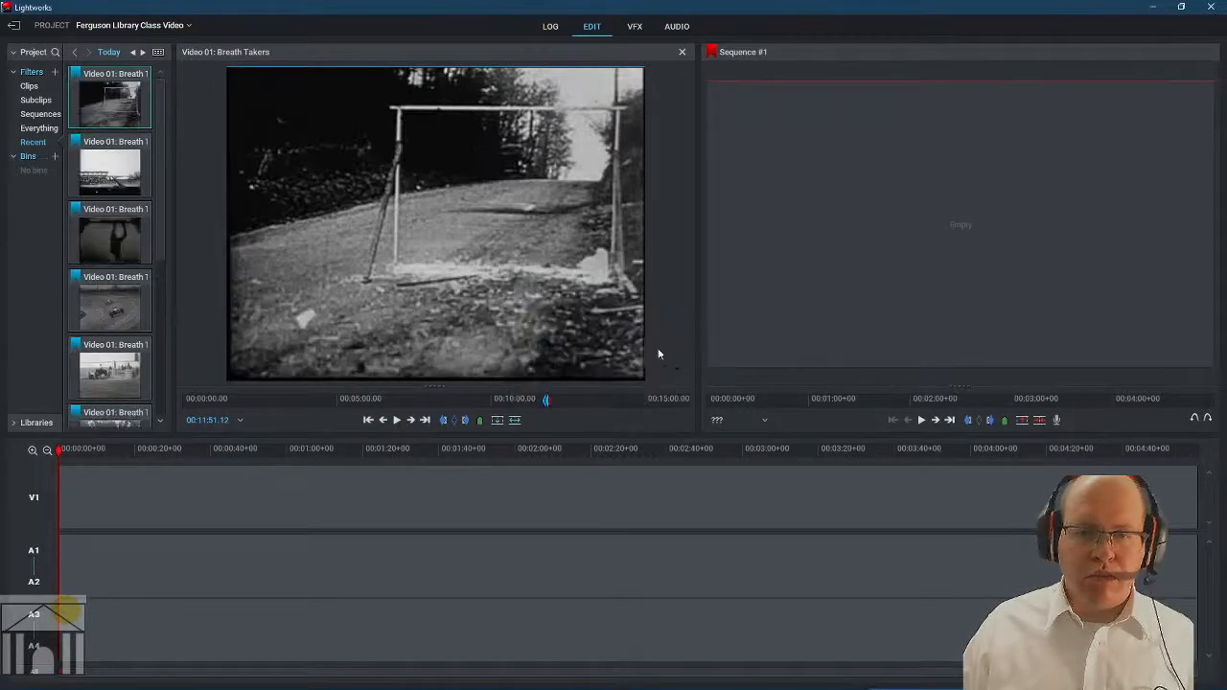
# Open Video 02: The City from the Clips filter and mark the in point at 00:00:49.14 in the street-crossing shot.
pyautogui.click(28, 85)
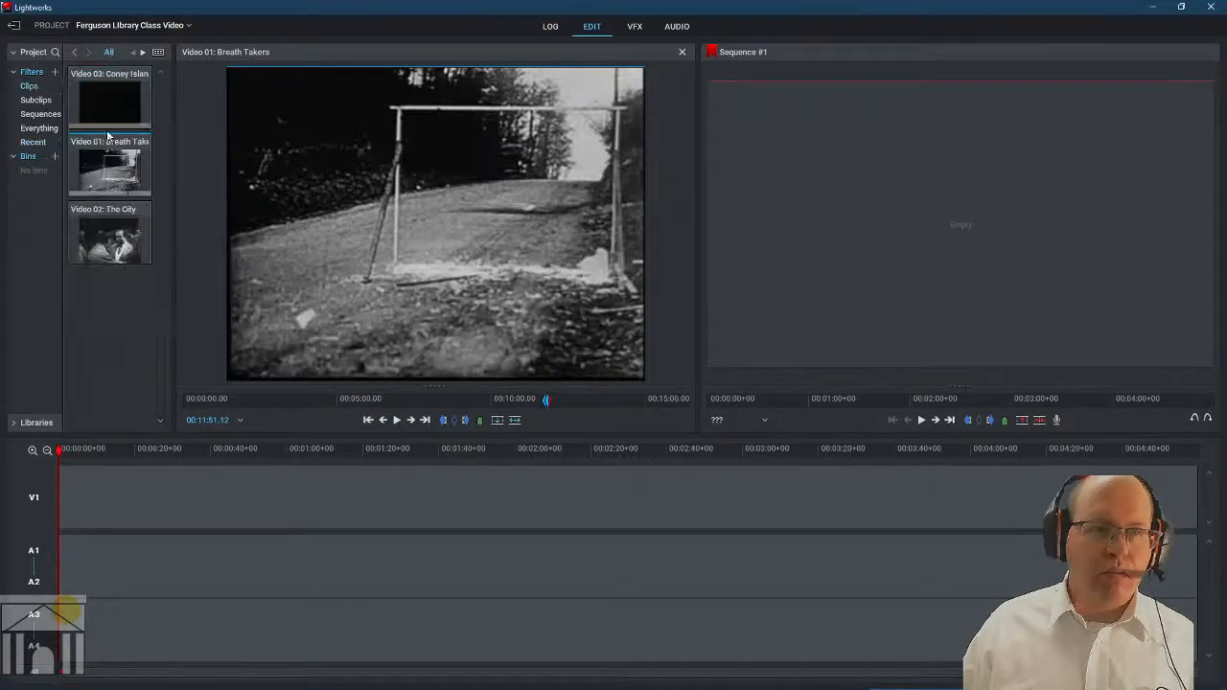
pyautogui.click(102, 216)
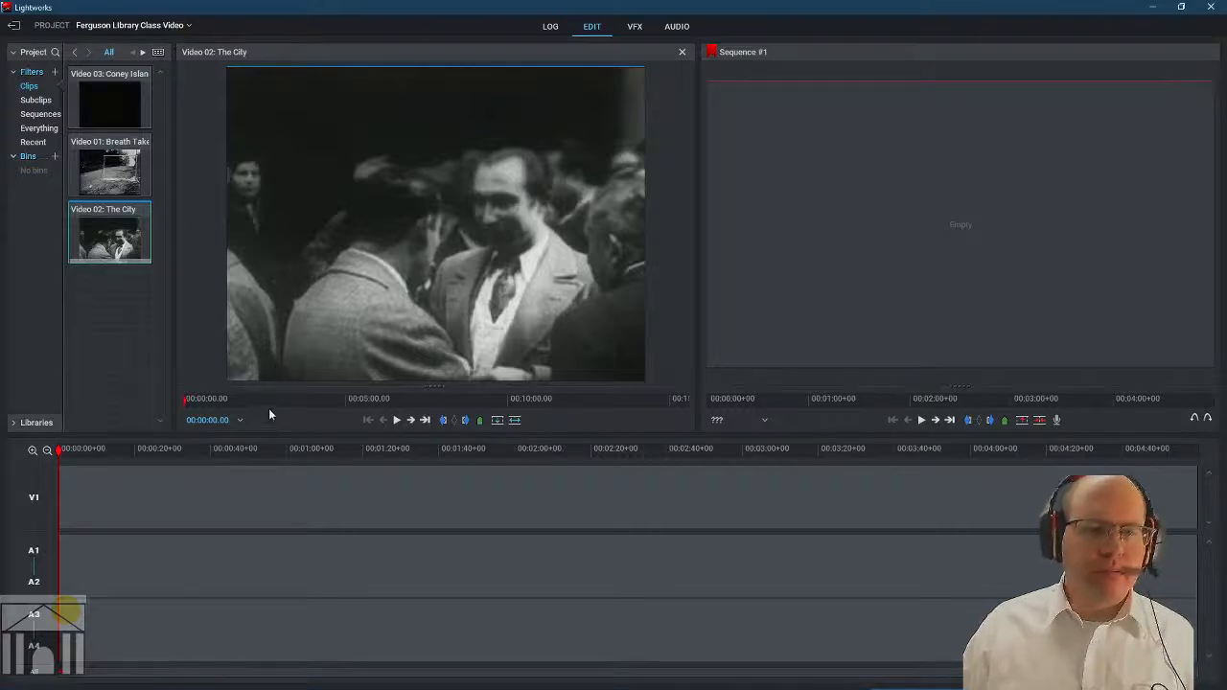
pyautogui.click(210, 402)
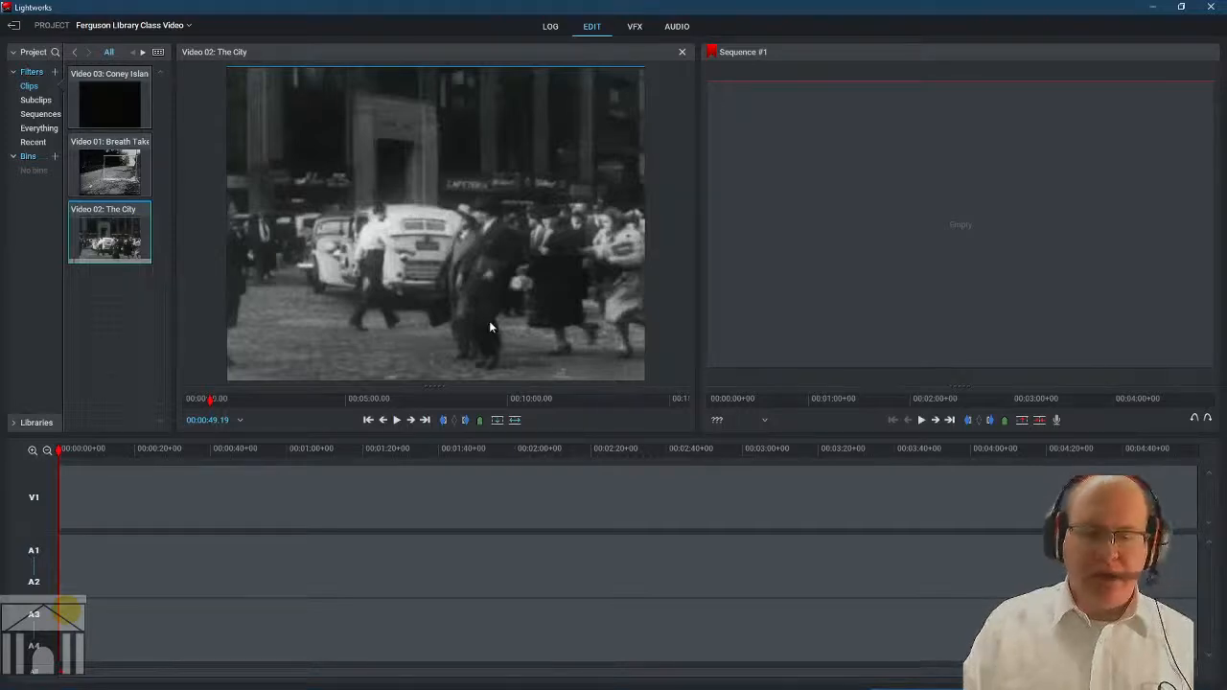
pyautogui.press('Left')
pyautogui.press('Left')
pyautogui.press('Left')
pyautogui.press('Left')
pyautogui.press('Left')
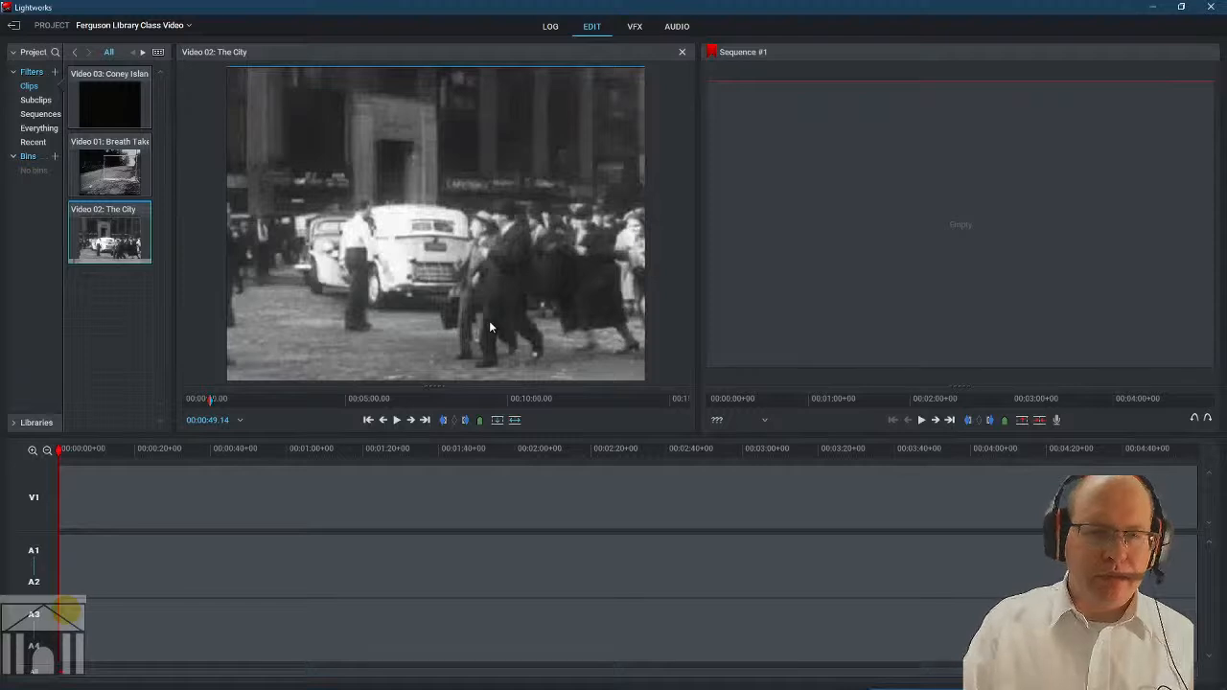
# Play the street scene on to 00:00:55.11, mark the out point there and make a subclip of the range.
pyautogui.press('Right')
pyautogui.press('Right')
pyautogui.press('Right')
pyautogui.press('Right')
pyautogui.press('Right')
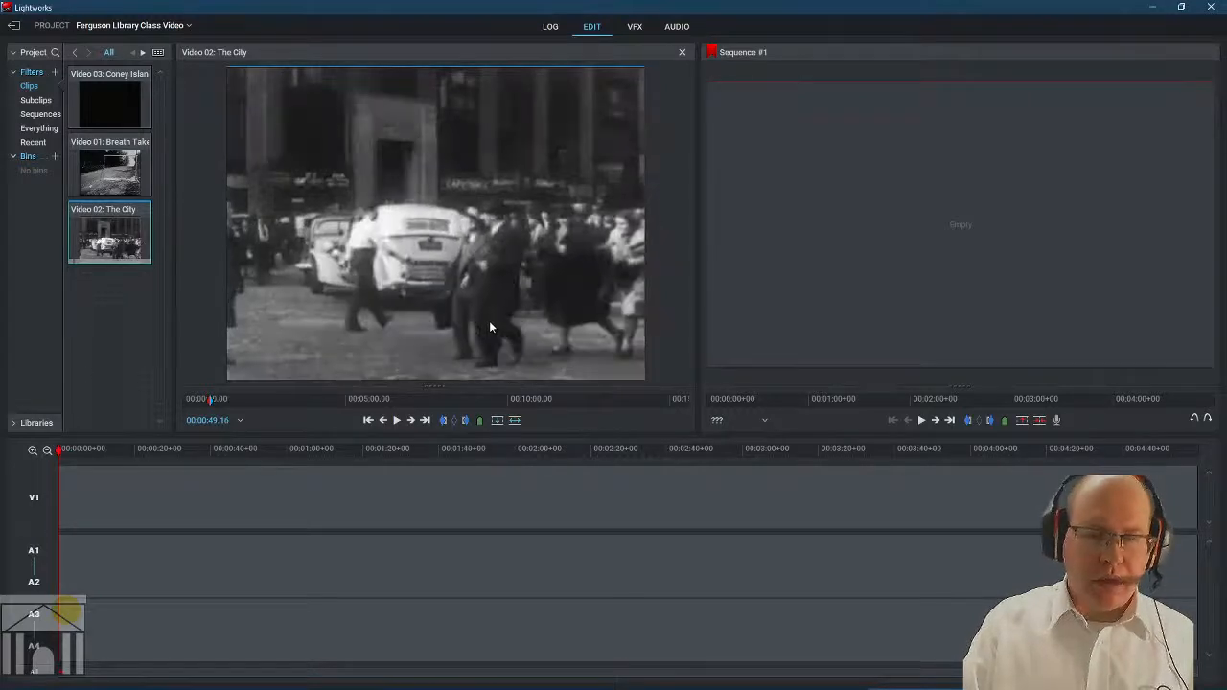
pyautogui.press('space')
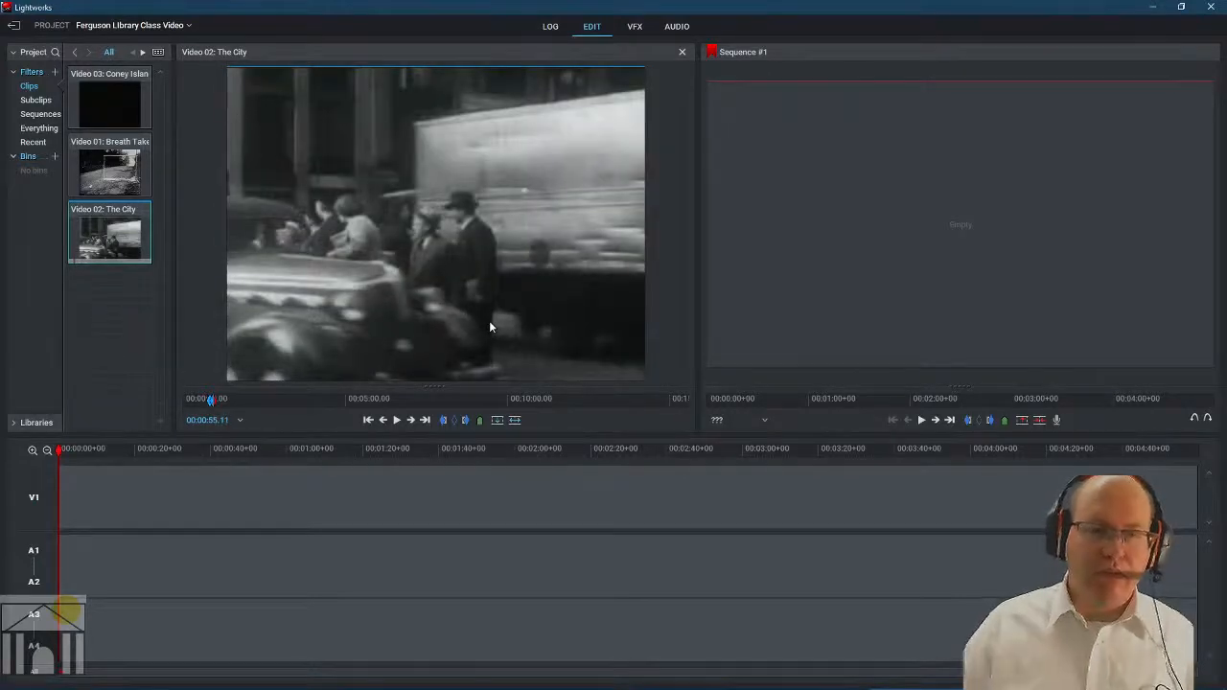
pyautogui.rightClick(458, 260)
pyautogui.moveTo(518, 311)
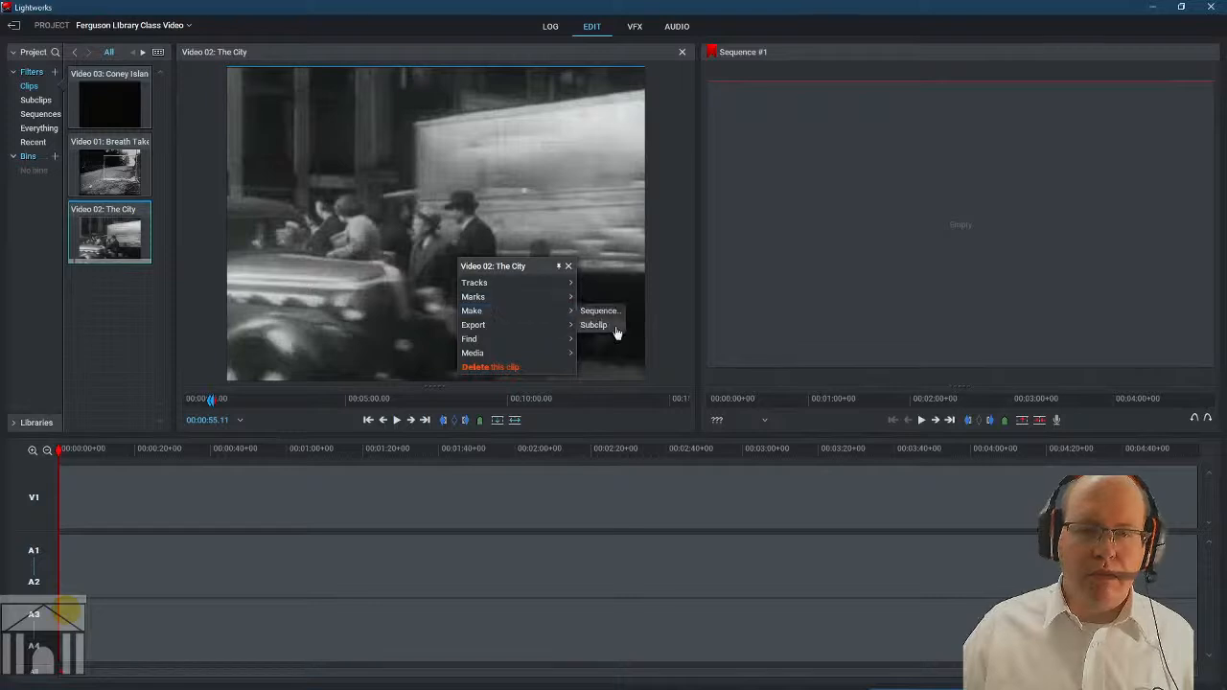
pyautogui.click(615, 330)
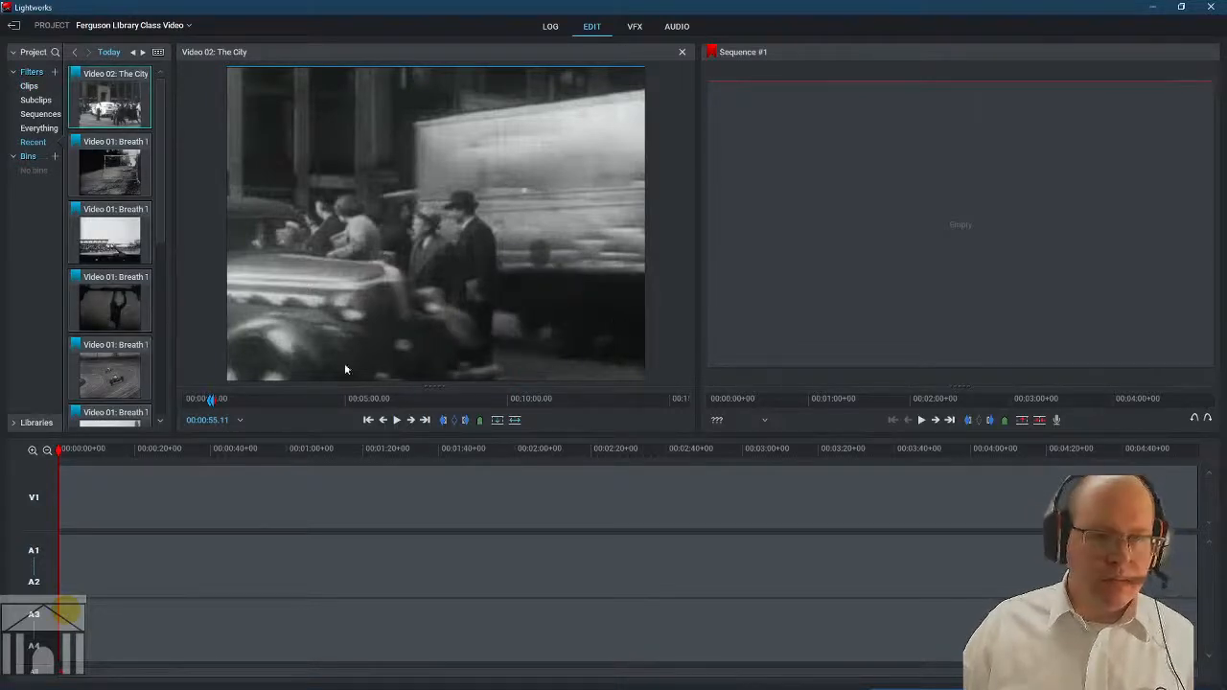
# Move to the start of the highway traffic shot at 00:03:05.26 in The City and mark the in point.
pyautogui.click(282, 399)
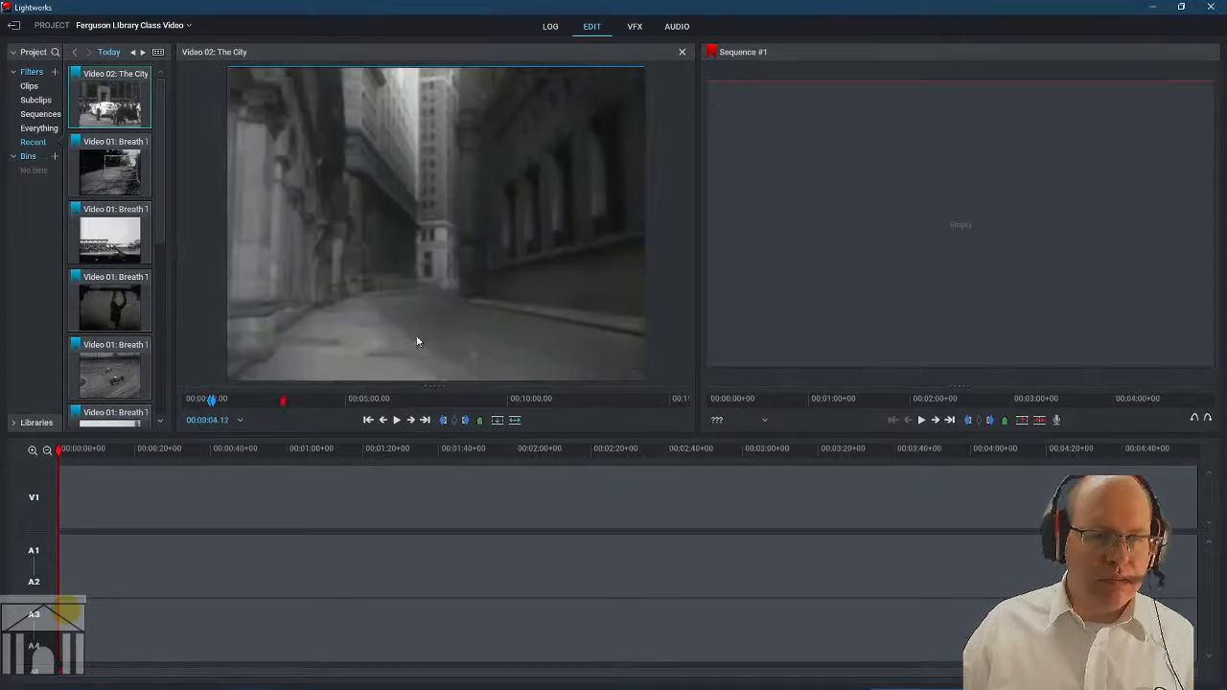
pyautogui.press('Right')
pyautogui.press('Right')
pyautogui.press('Right')
pyautogui.press('Right')
pyautogui.press('Right')
pyautogui.press('Right')
pyautogui.press('Right')
pyautogui.press('Right')
pyautogui.press('Right')
pyautogui.press('Right')
pyautogui.press('Right')
pyautogui.press('Right')
pyautogui.press('Right')
pyautogui.press('Right')
pyautogui.press('Right')
pyautogui.press('Right')
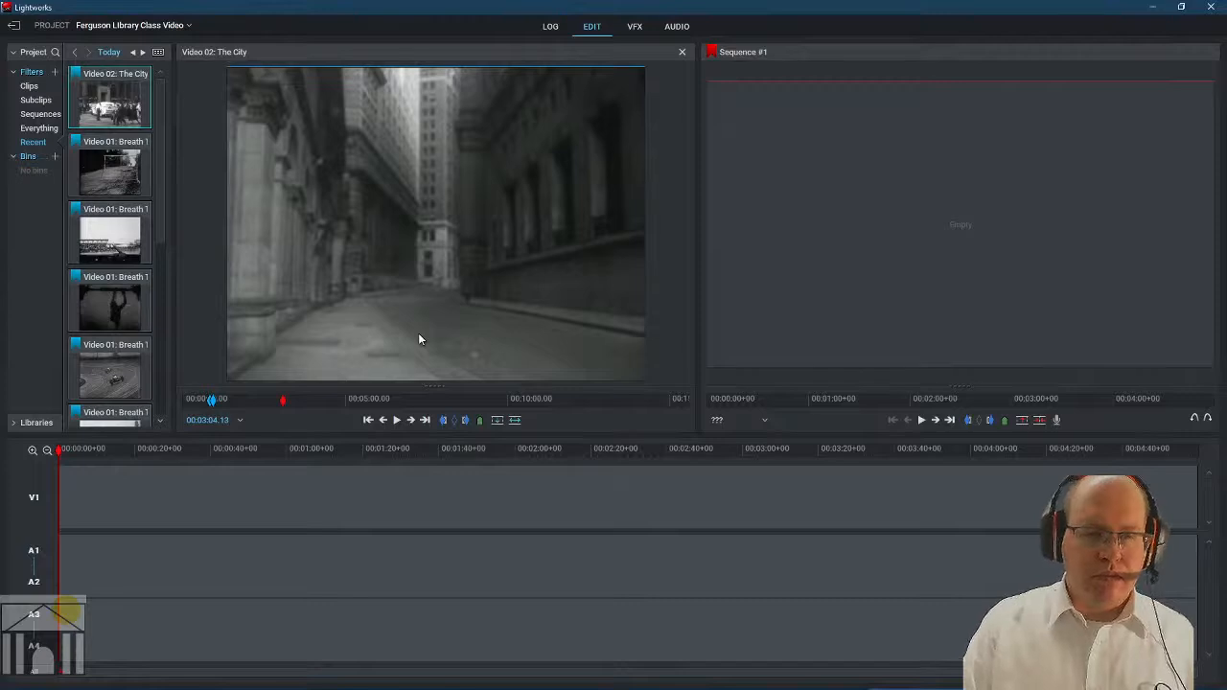
pyautogui.press('Right')
pyautogui.press('Right')
pyautogui.press('Right')
pyautogui.press('Right')
pyautogui.press('Right')
pyautogui.press('Right')
pyautogui.press('Right')
pyautogui.press('Right')
pyautogui.press('Right')
pyautogui.press('Right')
pyautogui.press('Right')
pyautogui.press('Right')
pyautogui.press('Right')
pyautogui.press('Right')
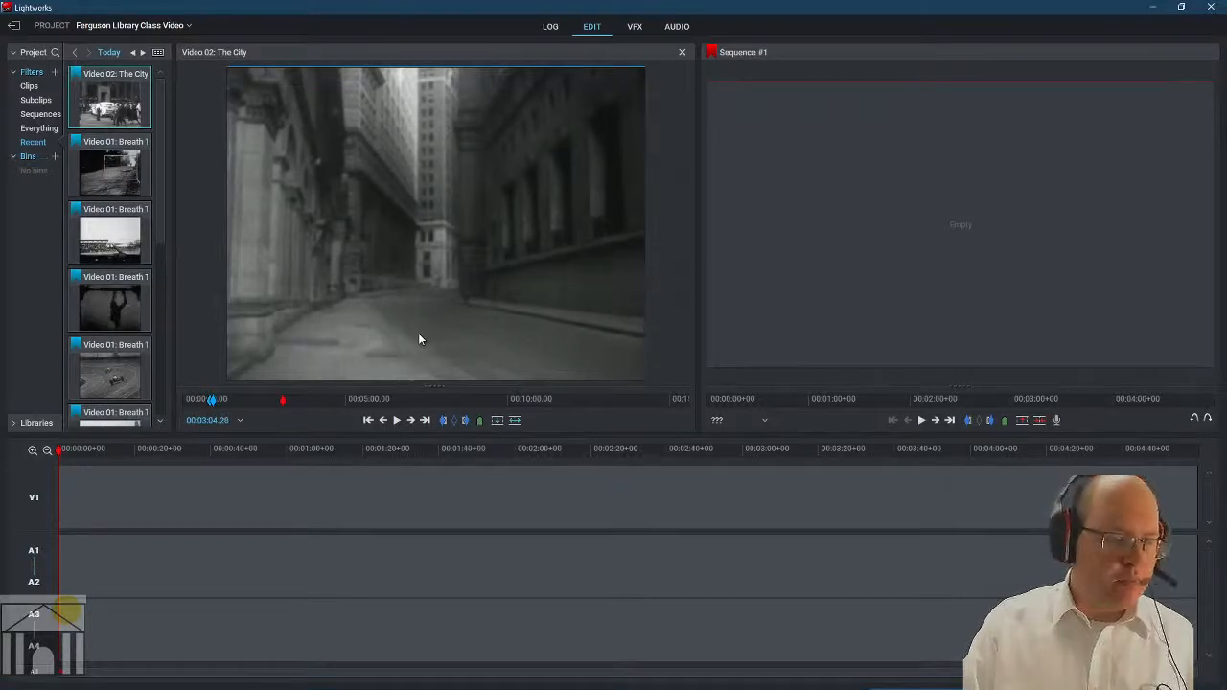
pyautogui.press('Right')
pyautogui.press('Right')
pyautogui.press('Right')
pyautogui.press('Right')
pyautogui.press('Right')
pyautogui.press('Right')
pyautogui.press('Right')
pyautogui.press('Right')
pyautogui.press('Right')
pyautogui.press('Right')
pyautogui.press('Right')
pyautogui.press('Right')
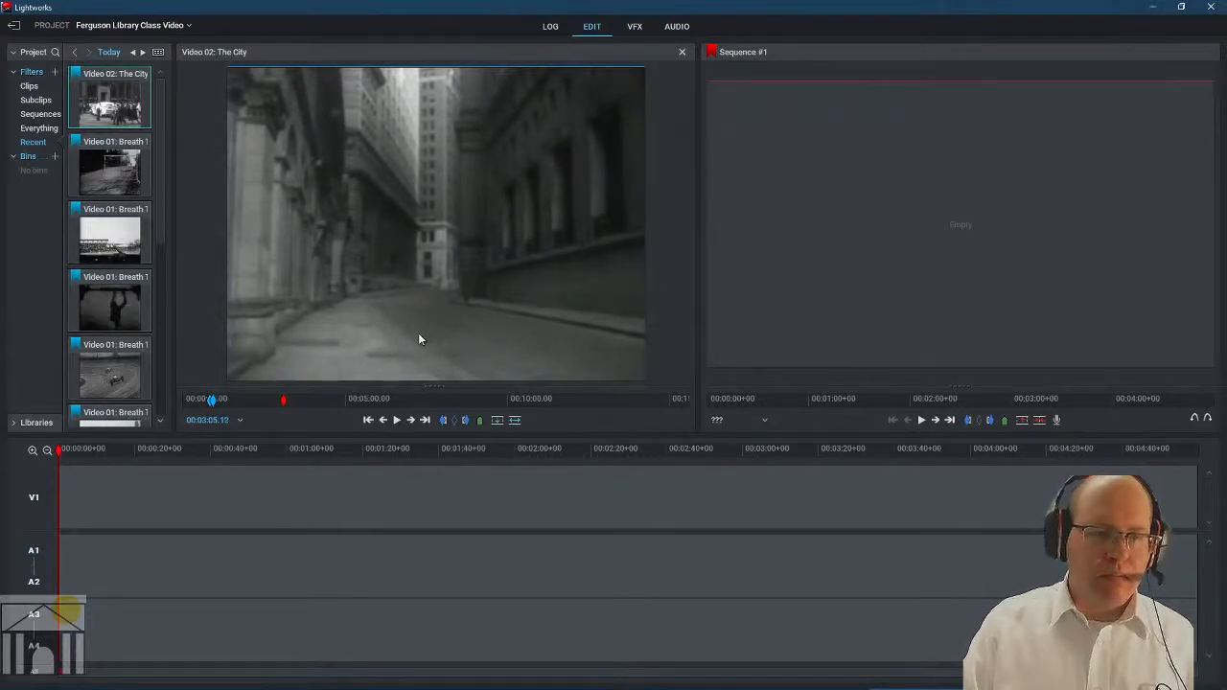
pyautogui.press('Right')
pyautogui.press('Right')
pyautogui.press('Right')
pyautogui.press('Right')
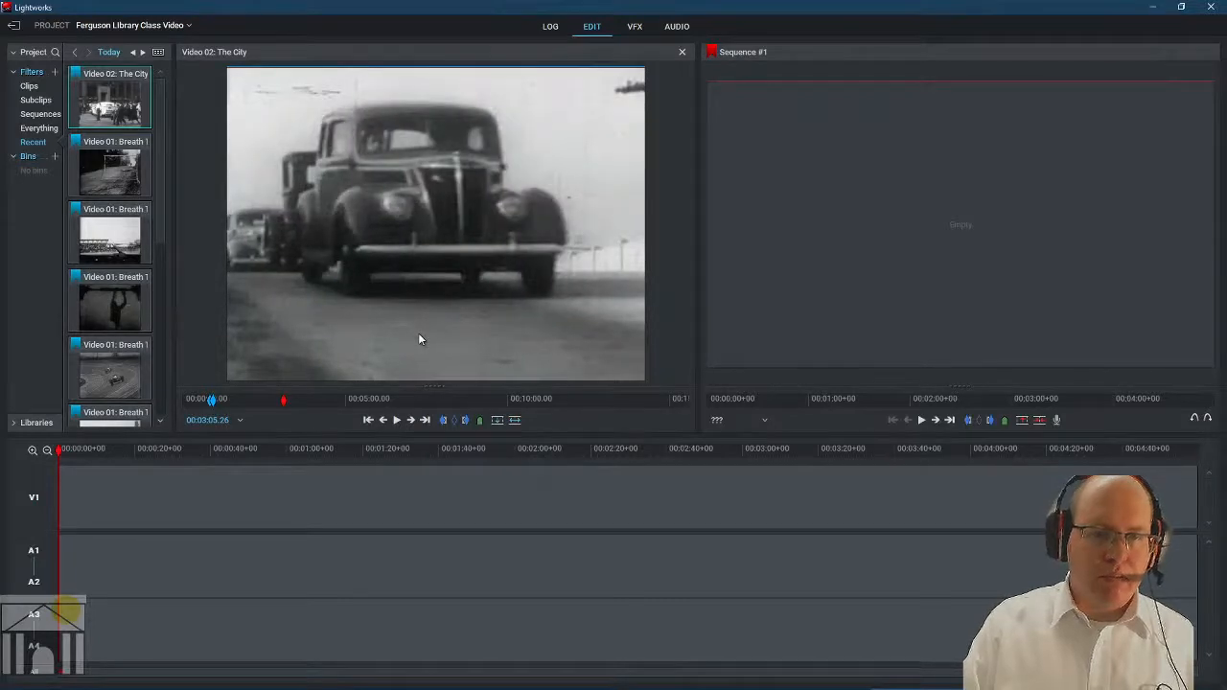
pyautogui.press('o')
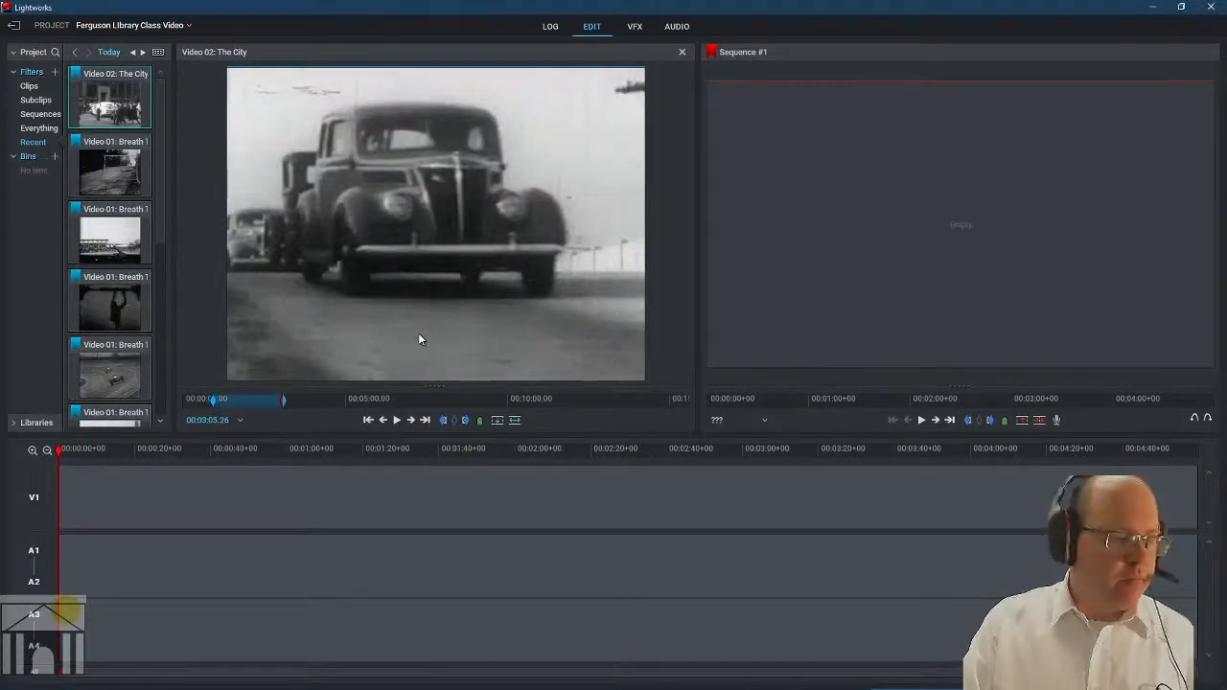
# Mark the out point at 00:03:14.15, just before the roadside produce signs, and make a subclip of the traffic shot.
pyautogui.hotkey('shift', 'Right')
pyautogui.hotkey('shift', 'Right')
pyautogui.hotkey('shift', 'Right')
pyautogui.hotkey('shift', 'Right')
pyautogui.hotkey('shift', 'Right')
pyautogui.hotkey('shift', 'Right')
pyautogui.hotkey('shift', 'Right')
pyautogui.hotkey('shift', 'Right')
pyautogui.hotkey('shift', 'Right')
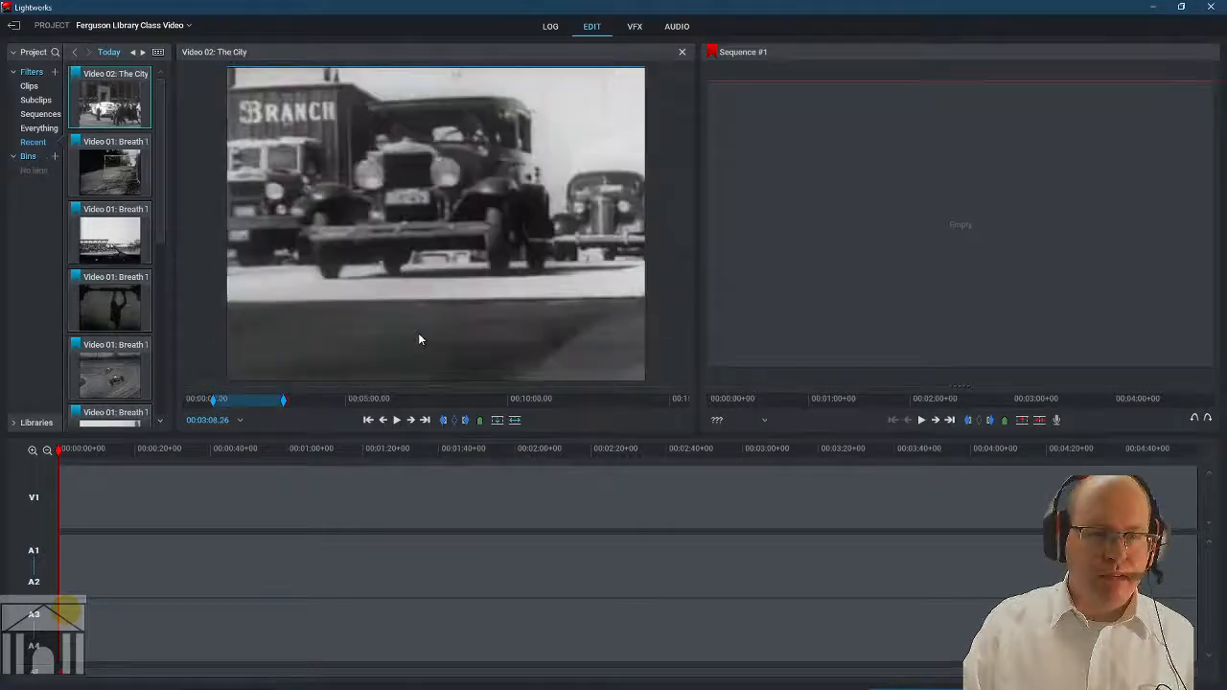
pyautogui.hotkey('shift', 'Right')
pyautogui.hotkey('shift', 'Right')
pyautogui.hotkey('shift', 'Right')
pyautogui.hotkey('shift', 'Right')
pyautogui.hotkey('shift', 'Right')
pyautogui.hotkey('shift', 'Right')
pyautogui.hotkey('shift', 'Right')
pyautogui.hotkey('shift', 'Right')
pyautogui.hotkey('shift', 'Right')
pyautogui.hotkey('shift', 'Right')
pyautogui.hotkey('shift', 'Right')
pyautogui.hotkey('shift', 'Right')
pyautogui.hotkey('shift', 'Right')
pyautogui.hotkey('shift', 'Right')
pyautogui.hotkey('shift', 'Right')
pyautogui.hotkey('shift', 'Right')
pyautogui.hotkey('shift', 'Right')
pyautogui.hotkey('shift', 'Right')
pyautogui.hotkey('shift', 'Right')
pyautogui.hotkey('shift', 'Right')
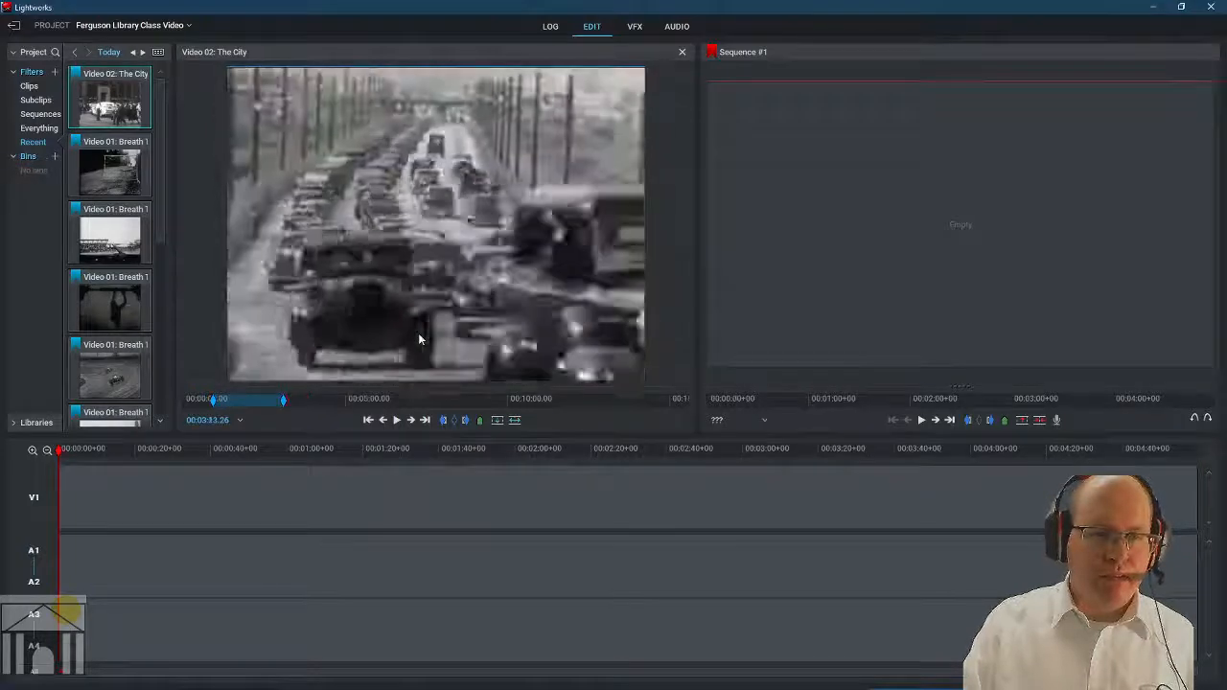
pyautogui.press('Left')
pyautogui.press('Left')
pyautogui.press('Left')
pyautogui.press('Left')
pyautogui.press('Left')
pyautogui.press('Left')
pyautogui.press('Left')
pyautogui.press('Left')
pyautogui.press('Left')
pyautogui.press('Left')
pyautogui.press('Left')
pyautogui.press('Left')
pyautogui.press('Left')
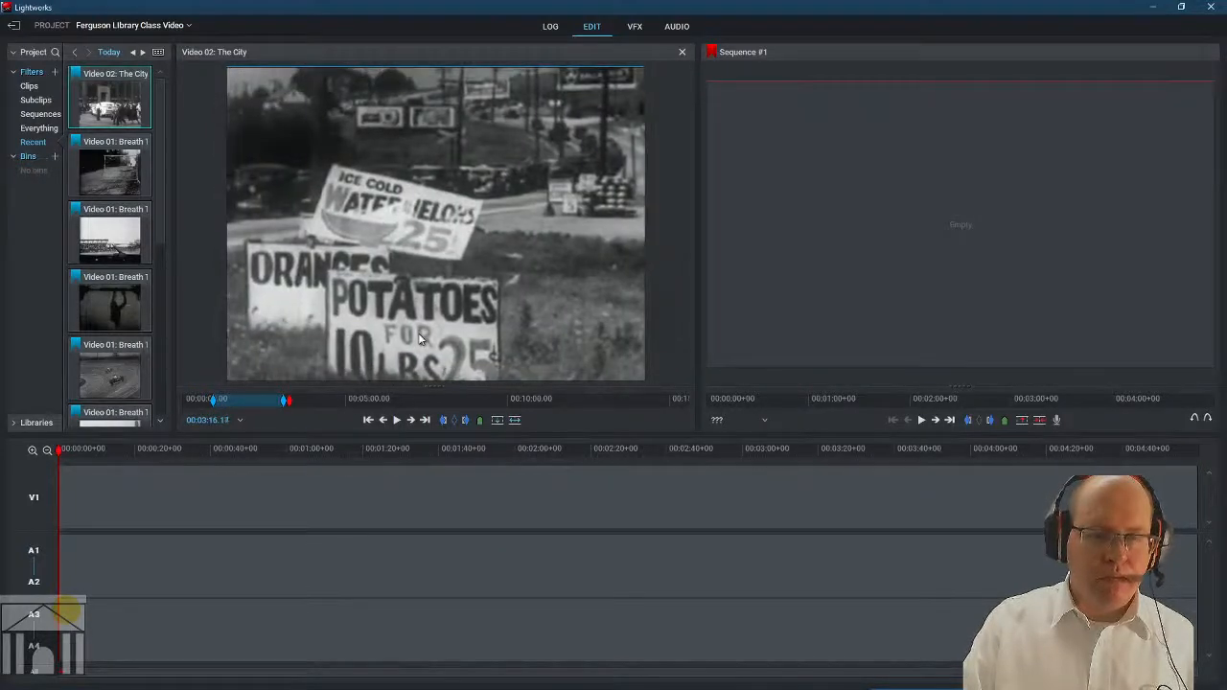
pyautogui.press('Left')
pyautogui.press('Left')
pyautogui.press('Left')
pyautogui.press('Left')
pyautogui.press('Left')
pyautogui.press('Left')
pyautogui.press('Left')
pyautogui.press('Left')
pyautogui.press('Left')
pyautogui.press('Left')
pyautogui.press('Left')
pyautogui.press('Left')
pyautogui.press('Left')
pyautogui.press('Left')
pyautogui.press('Left')
pyautogui.press('Left')
pyautogui.press('Left')
pyautogui.press('Left')
pyautogui.press('Left')
pyautogui.press('Left')
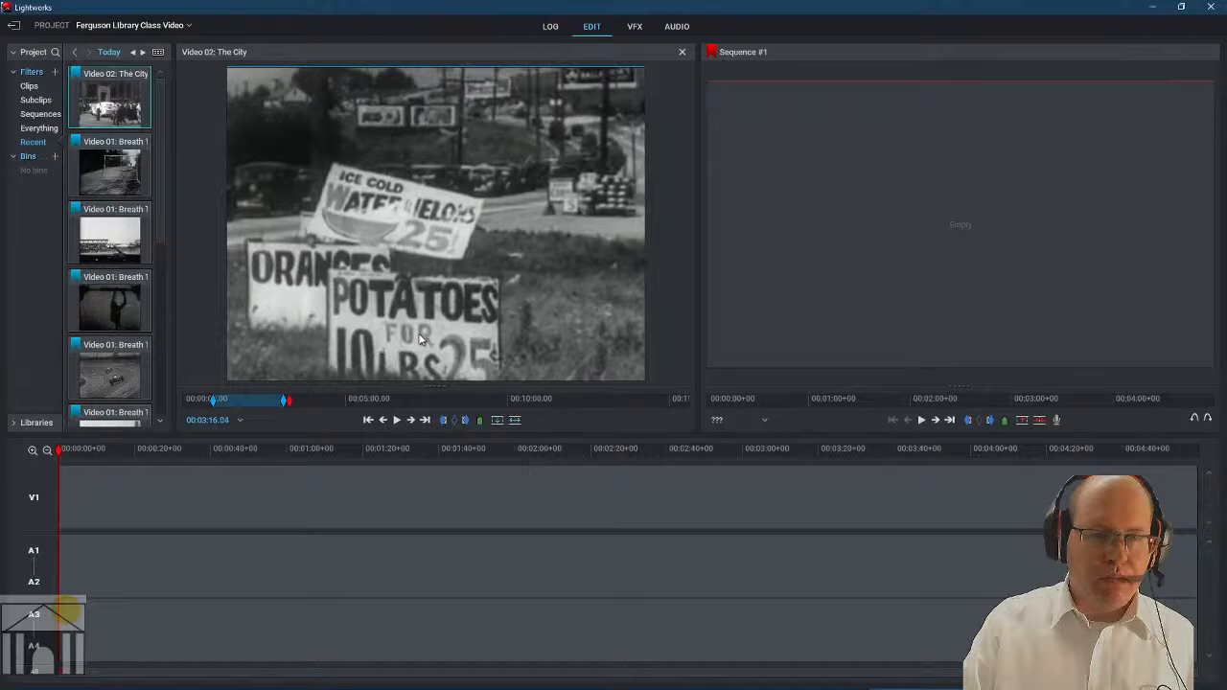
pyautogui.press('Left')
pyautogui.press('Left')
pyautogui.press('Left')
pyautogui.press('Left')
pyautogui.press('Left')
pyautogui.press('Left')
pyautogui.press('Left')
pyautogui.press('Left')
pyautogui.press('Left')
pyautogui.press('Left')
pyautogui.press('Left')
pyautogui.press('Left')
pyautogui.press('Left')
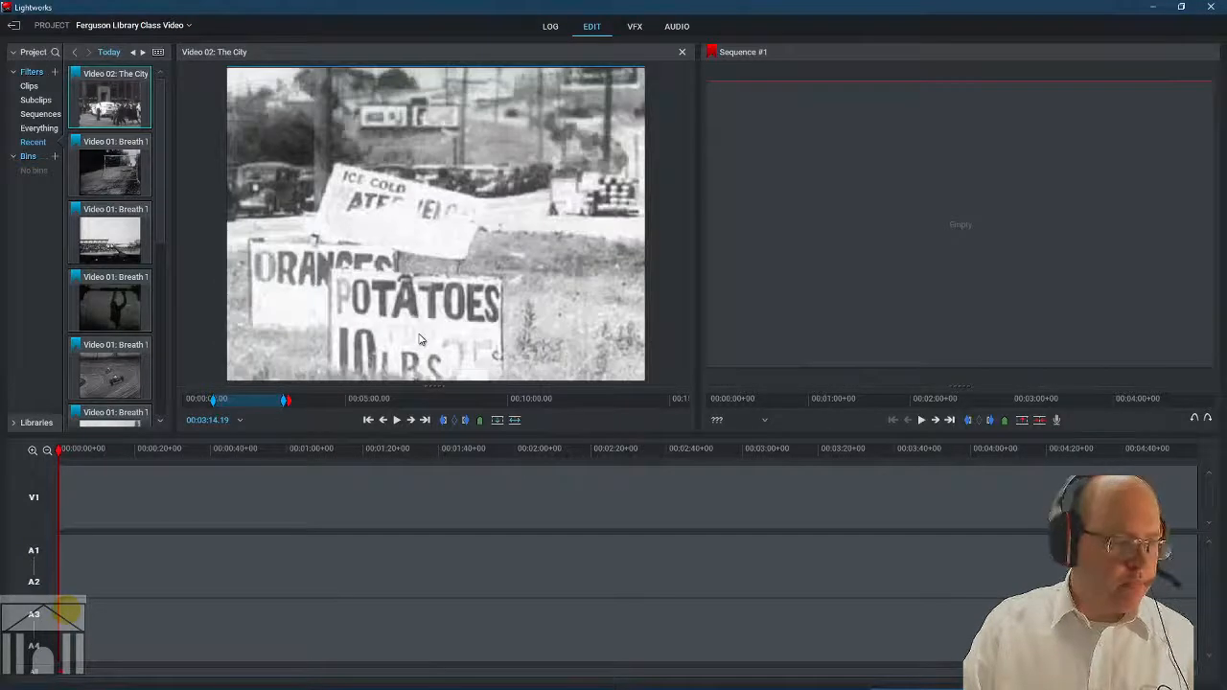
pyautogui.press('Left')
pyautogui.press('Left')
pyautogui.press('Left')
pyautogui.press('Left')
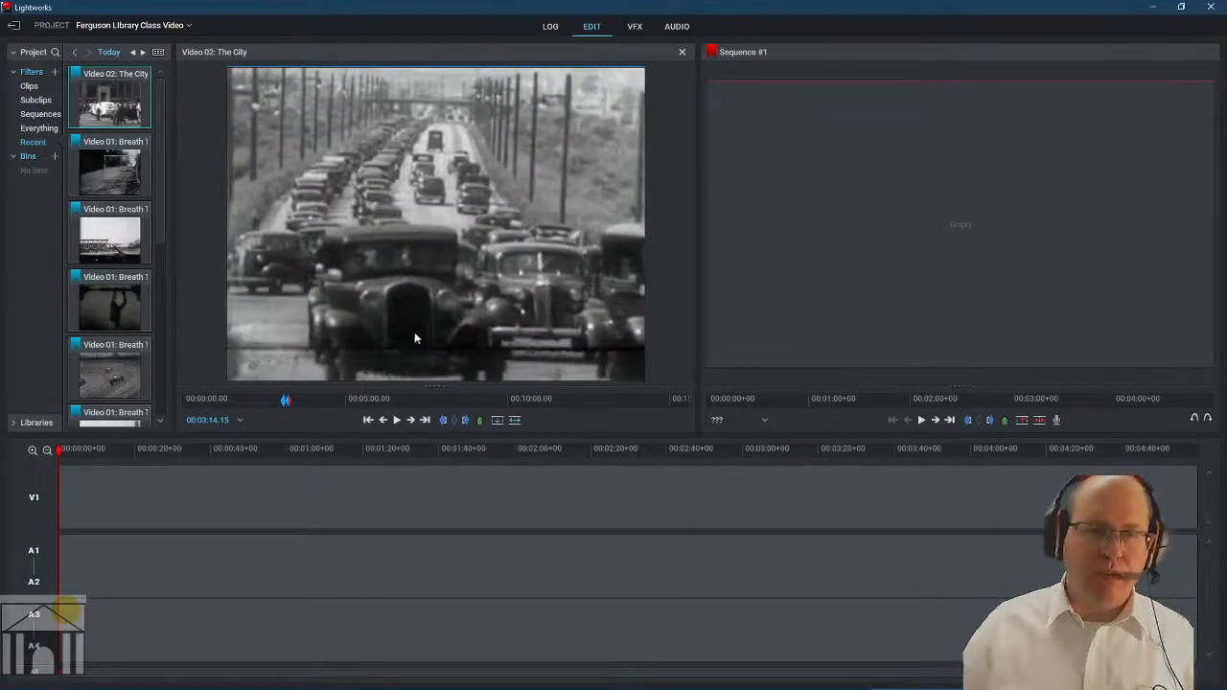
pyautogui.rightClick(419, 338)
pyautogui.moveTo(437, 364)
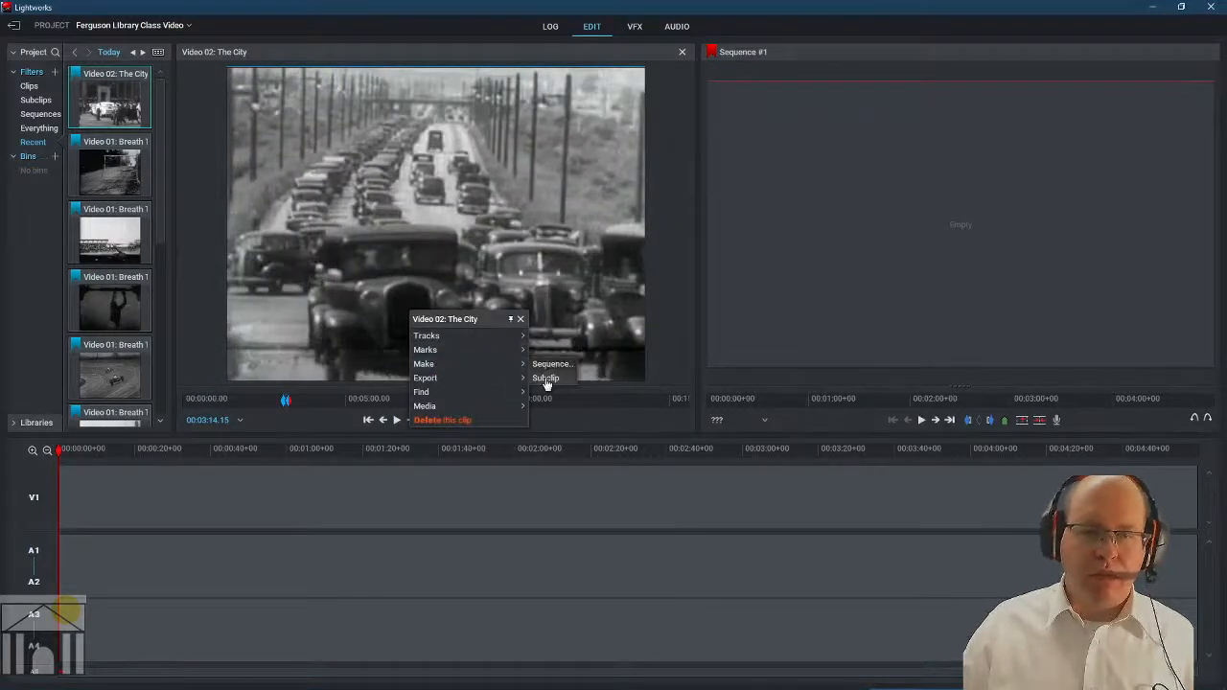
pyautogui.click(545, 381)
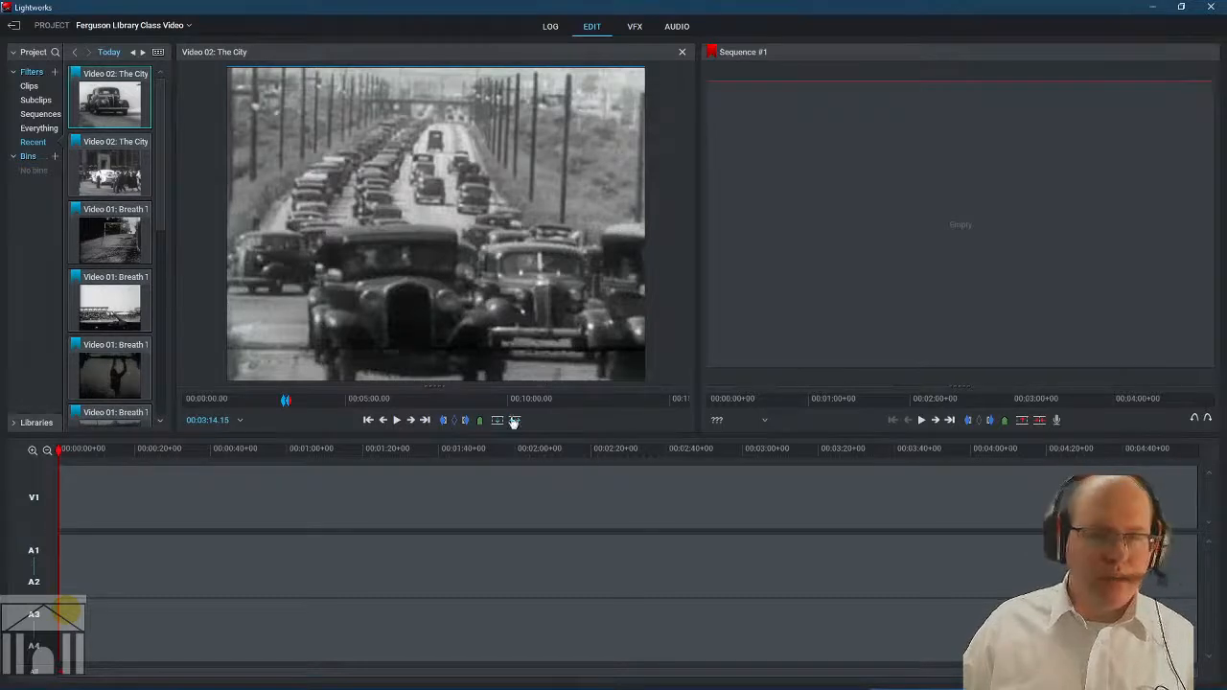
# Mark in at 00:08:13.26 and out at 00:08:16.29 in The City's baseball shot and make a subclip of that range.
pyautogui.click(450, 401)
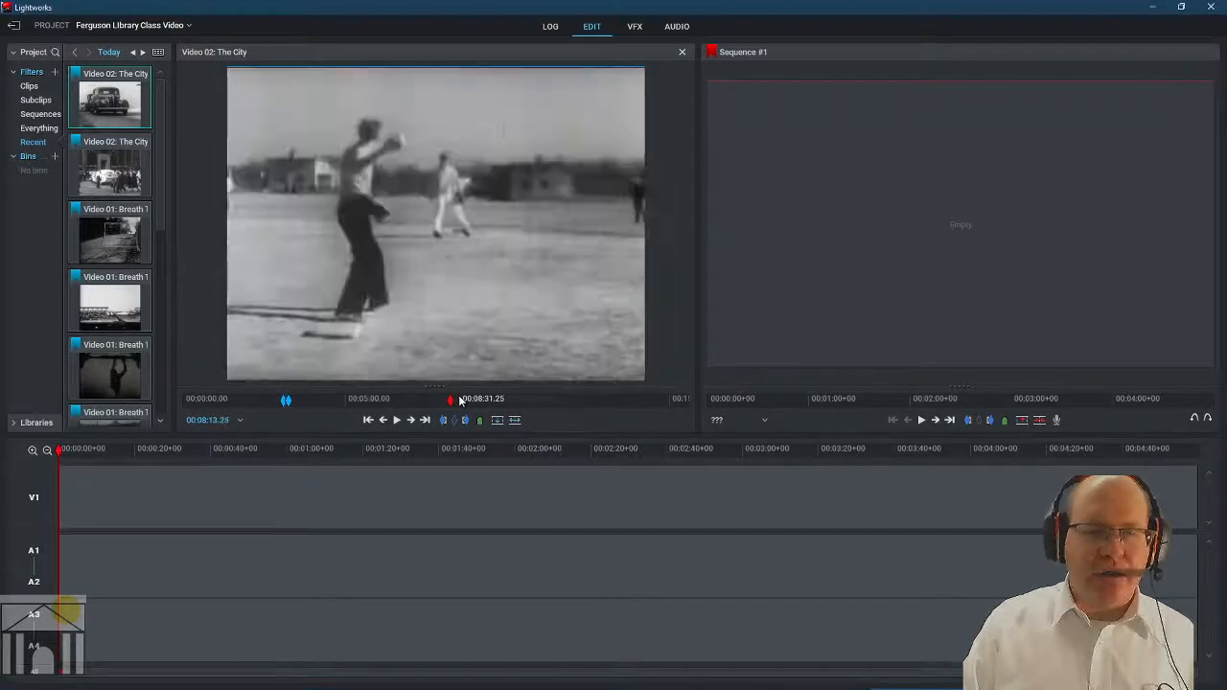
pyautogui.press('o')
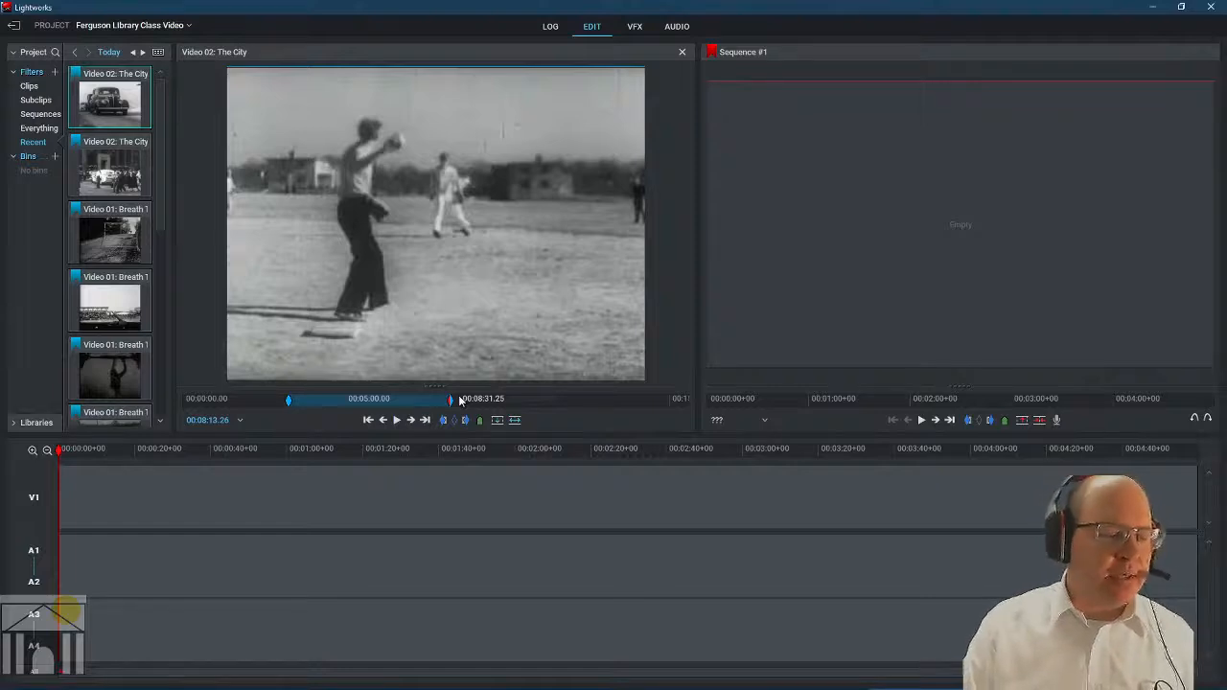
pyautogui.press('space')
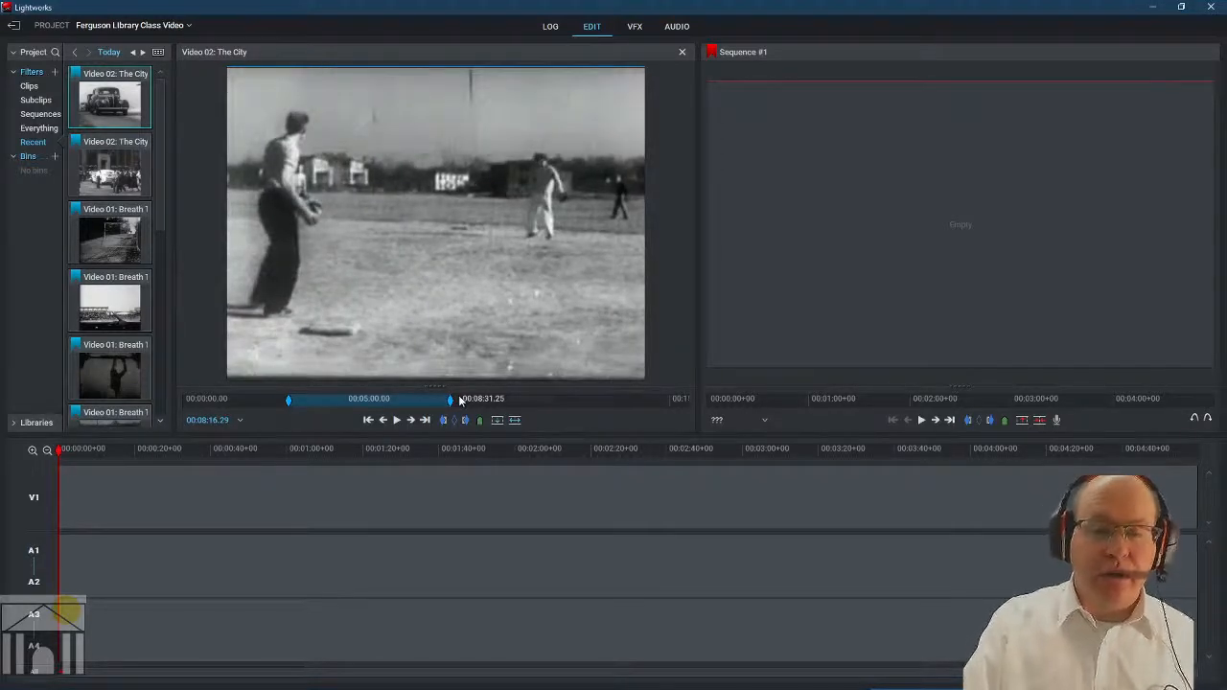
pyautogui.press('g')
pyautogui.rightClick(446, 358)
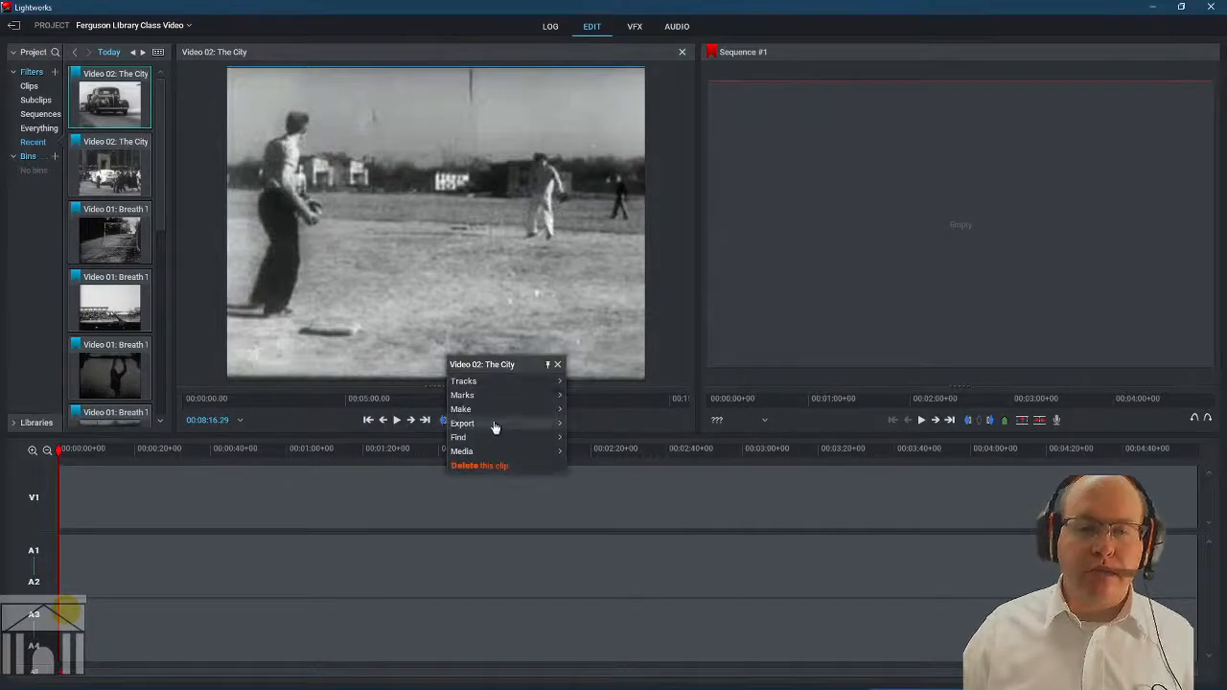
pyautogui.moveTo(496, 412)
pyautogui.click(585, 425)
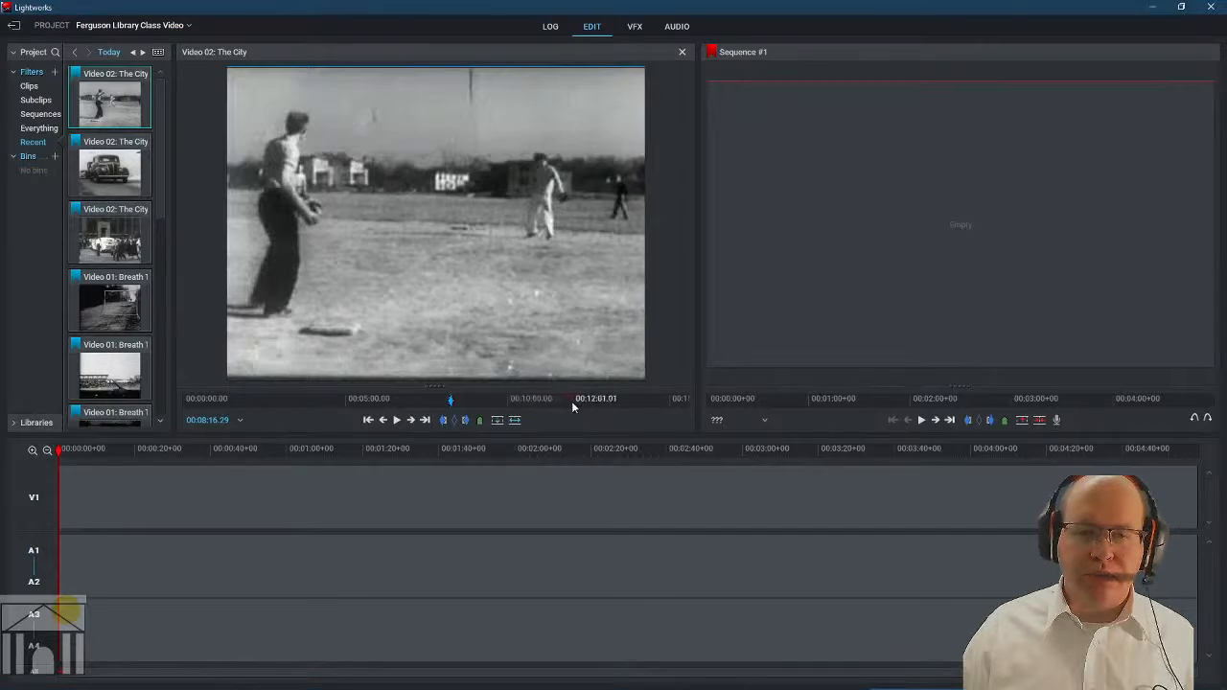
# Mark the food store shot of The City from 00:11:56.08 to 00:12:01.15 and make it a subclip.
pyautogui.click(573, 402)
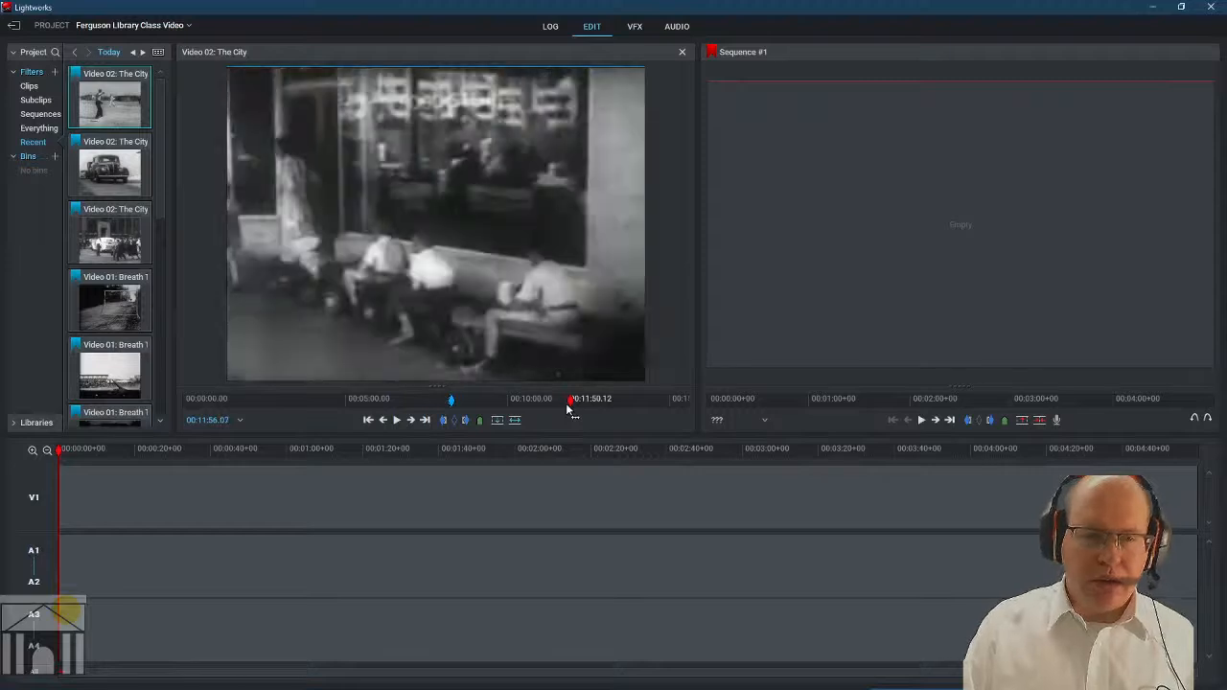
pyautogui.press('o')
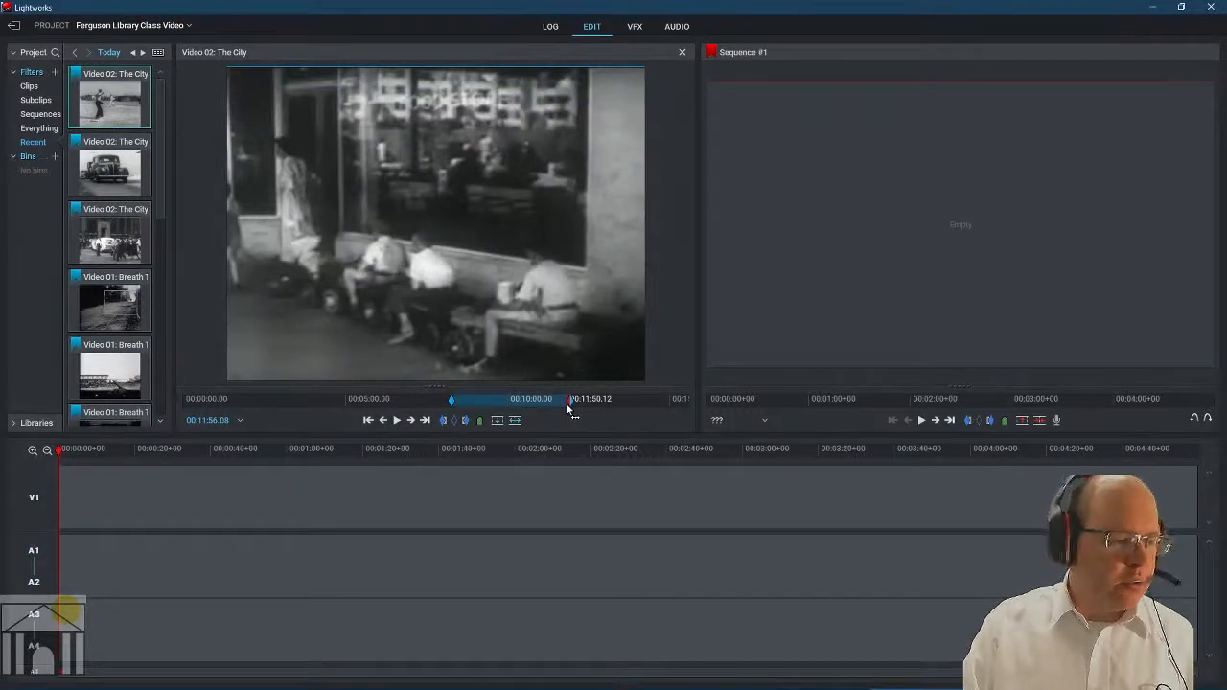
pyautogui.scroll(-3, 566, 409)
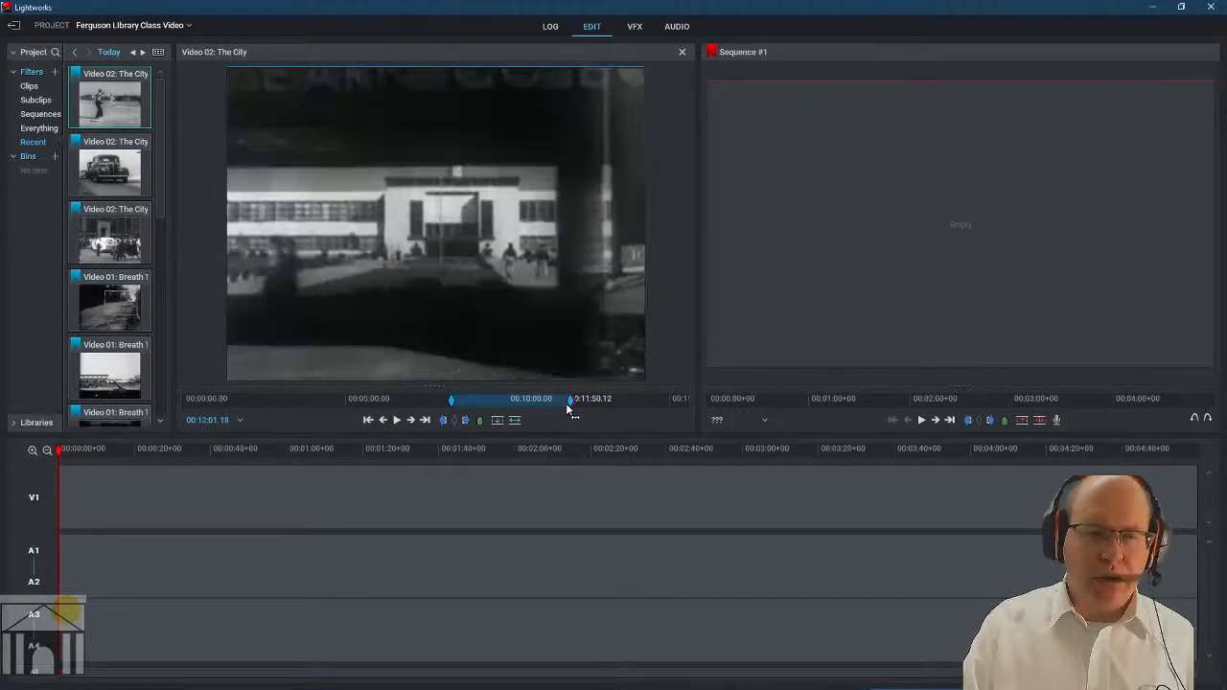
pyautogui.scroll(3, 566, 409)
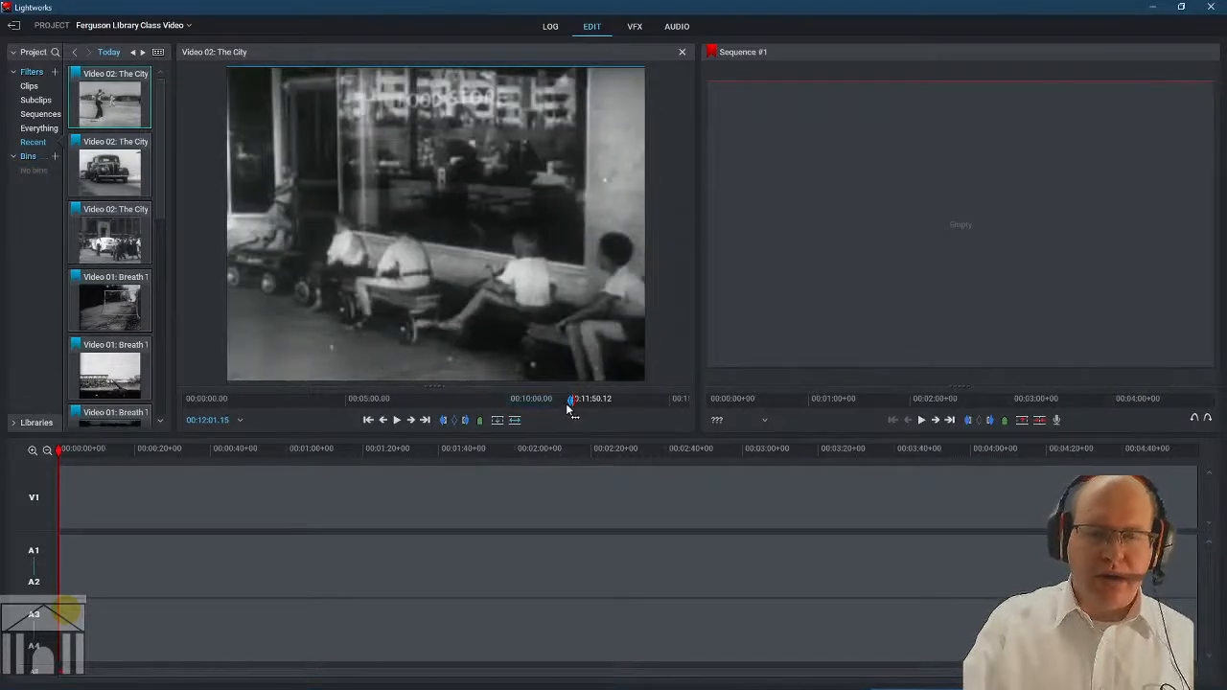
pyautogui.rightClick(566, 409)
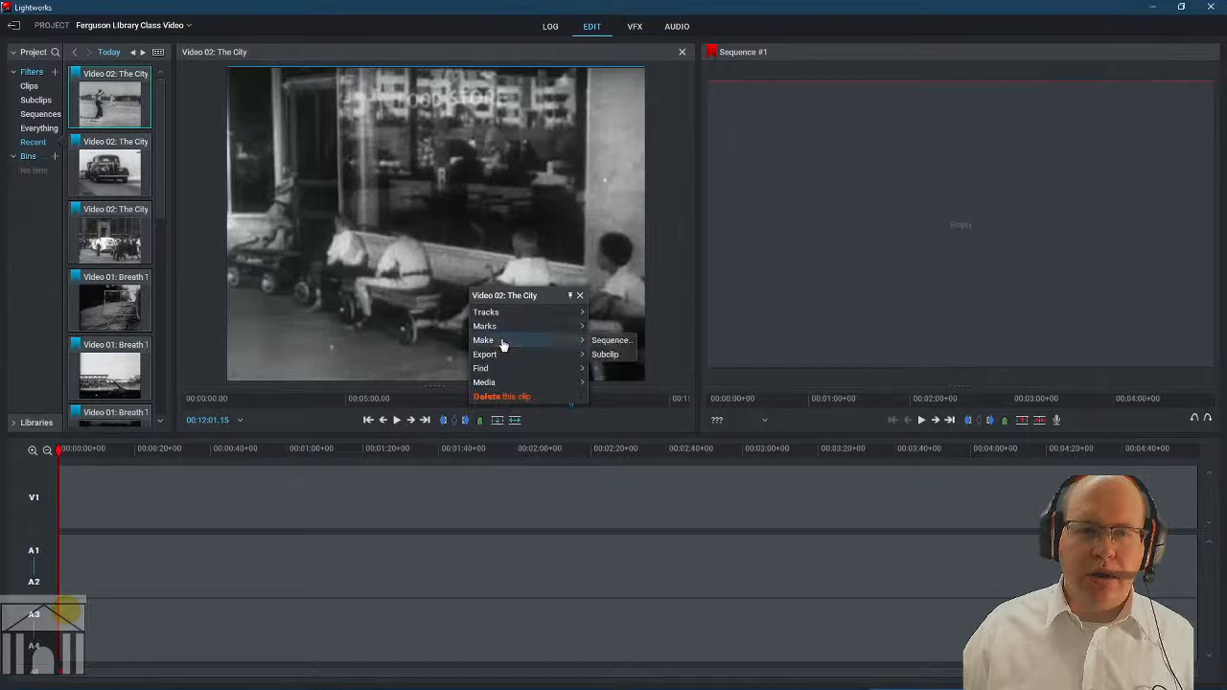
pyautogui.click(616, 357)
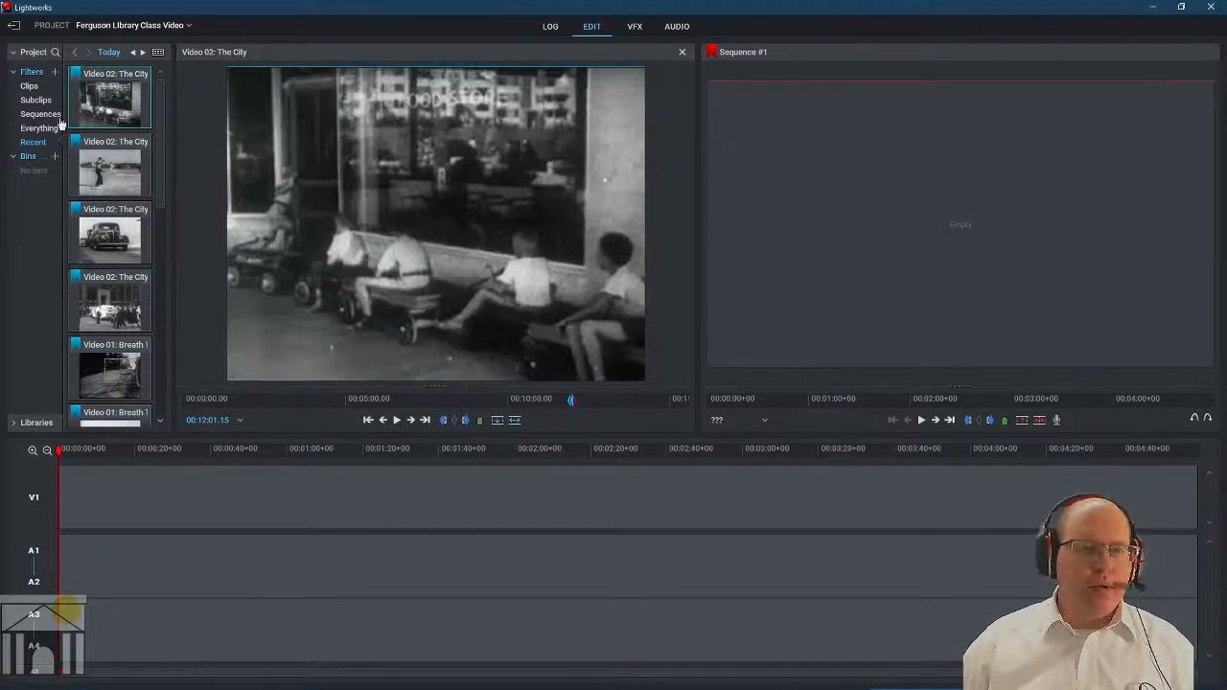
# Open Video 03: Coney Island from the Clips filter and mark the in point at 00:00:19.03 in the crowded bathing shot.
pyautogui.click(29, 85)
pyautogui.click(116, 115)
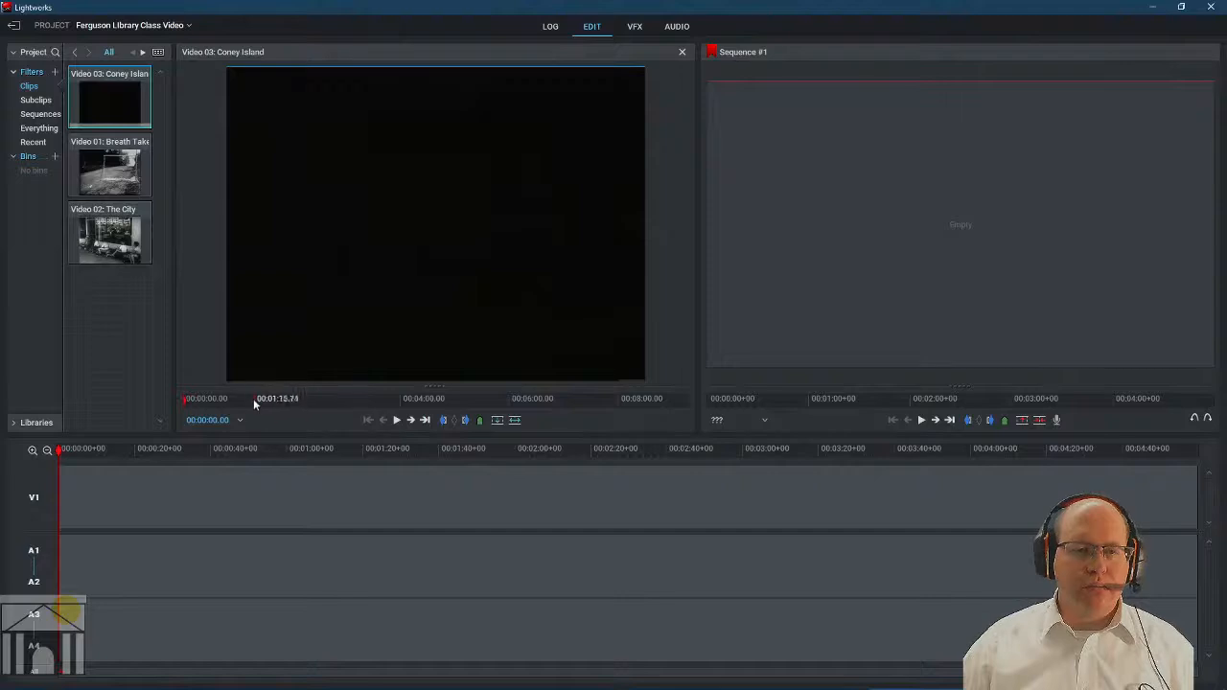
pyautogui.click(196, 398)
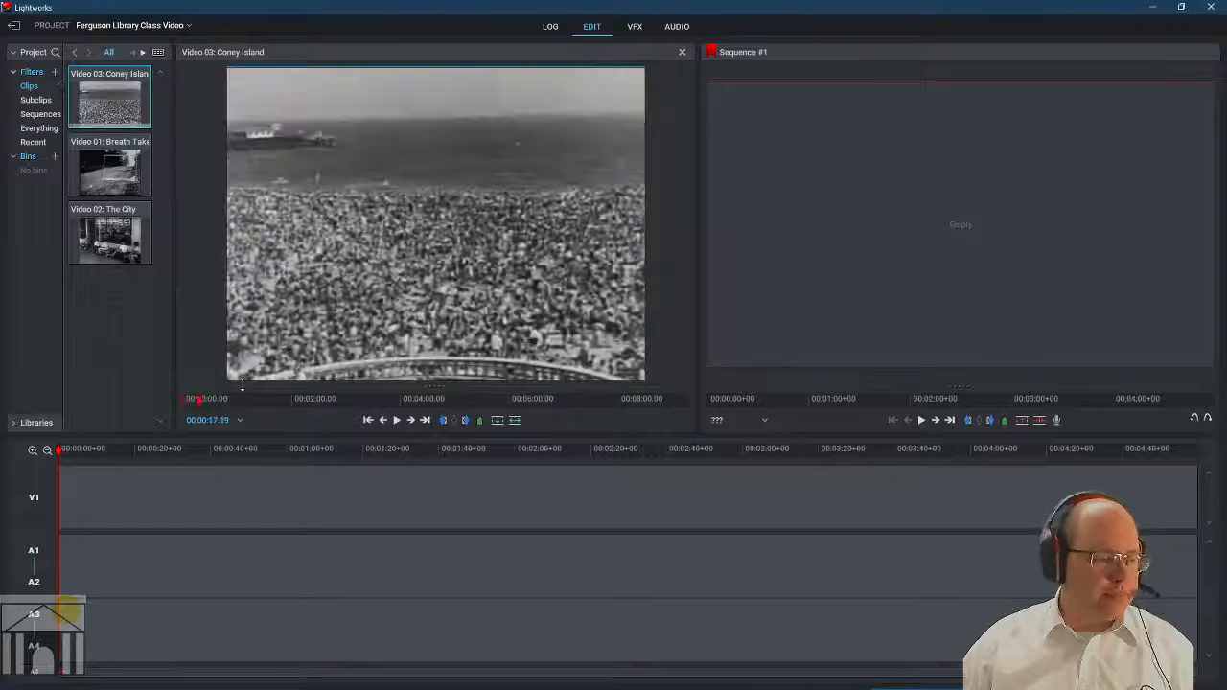
pyautogui.press('space')
pyautogui.press('space')
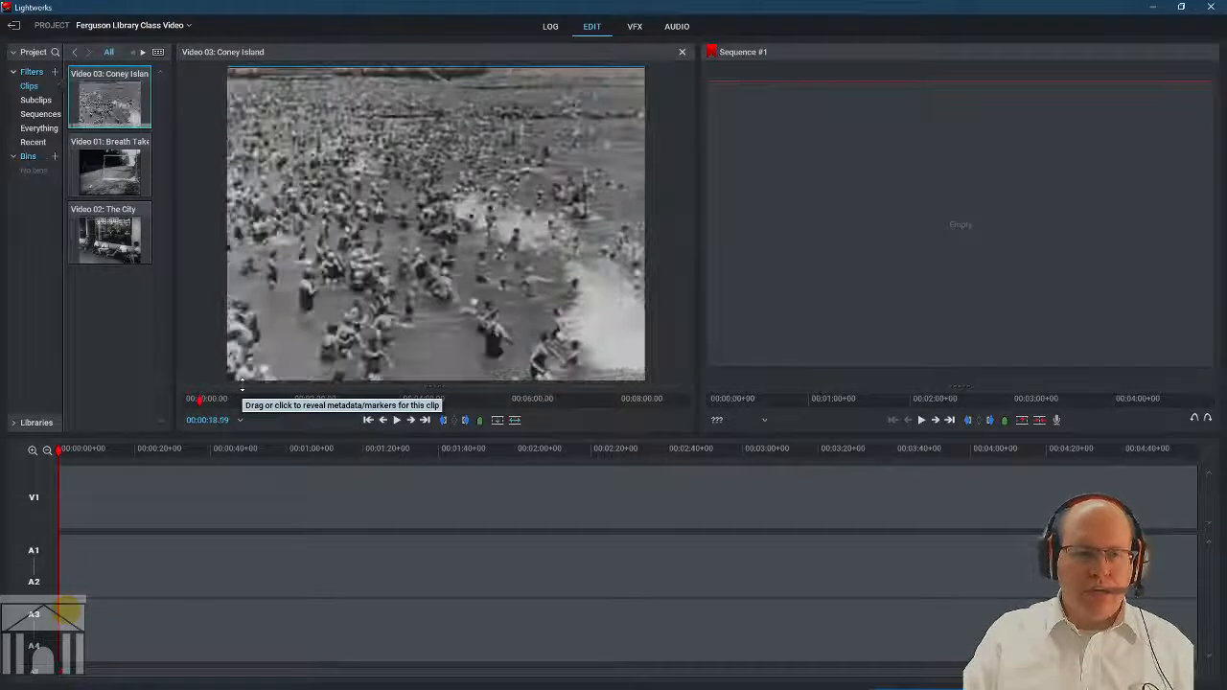
pyautogui.press('space')
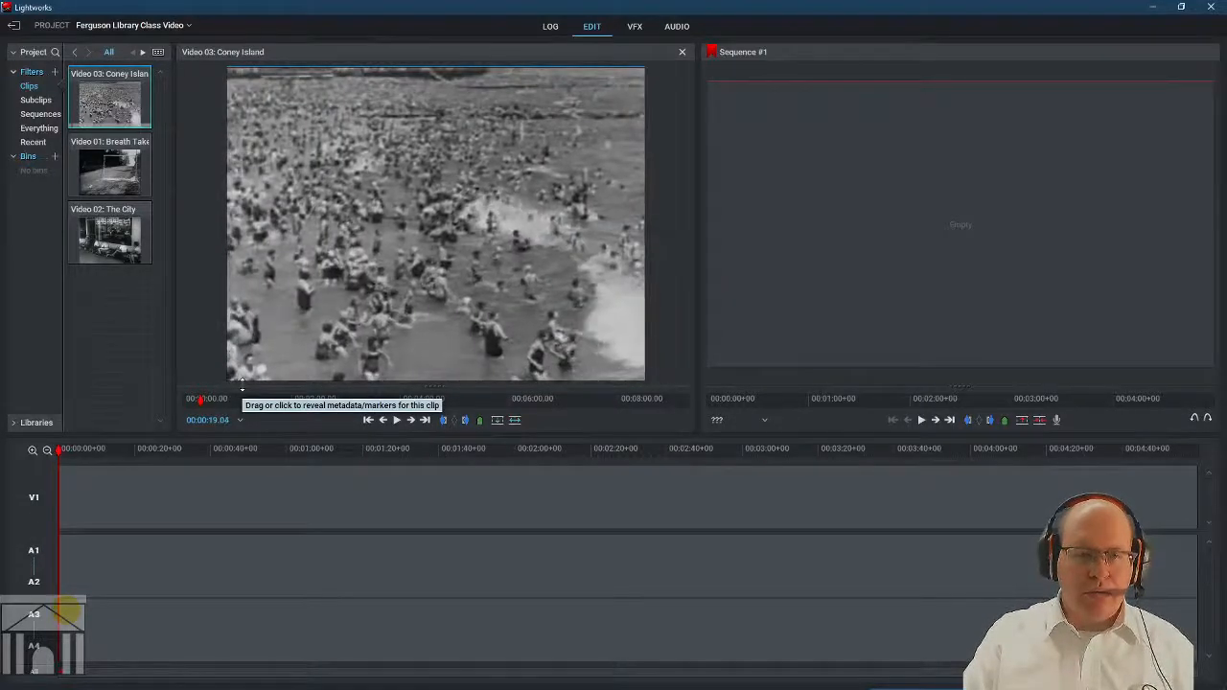
pyautogui.press('space')
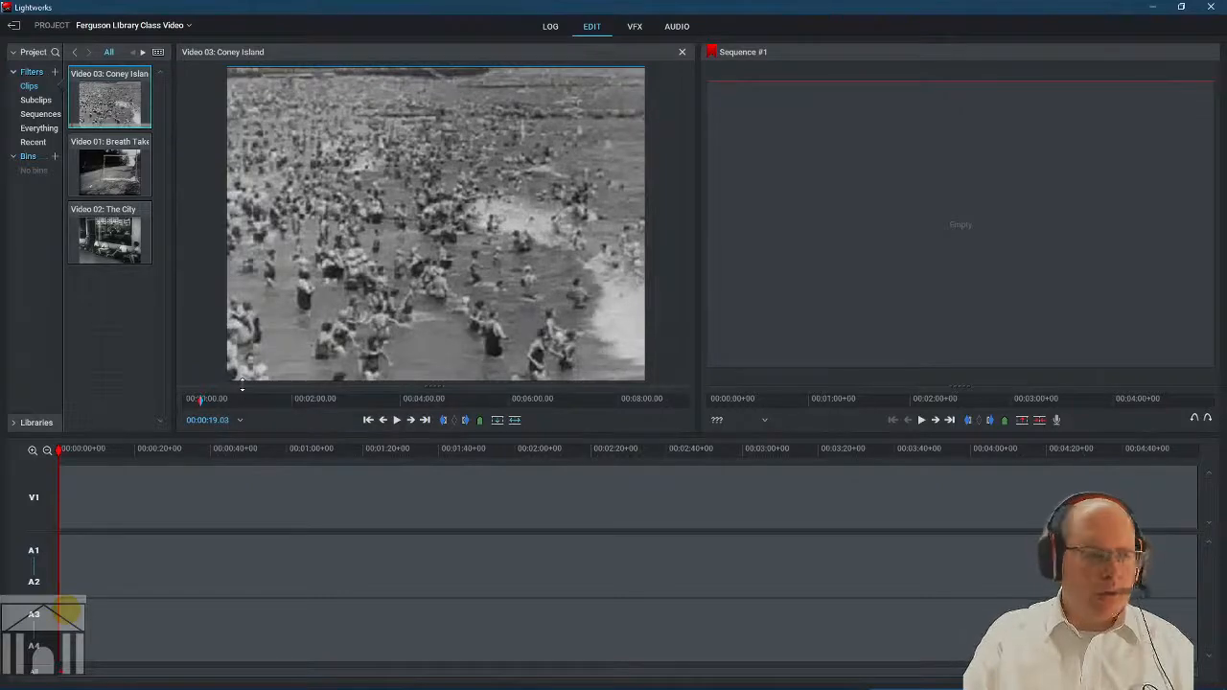
# Play the bathers shot on to 00:00:24.04, mark the out point there and make a subclip of the range.
pyautogui.press('space')
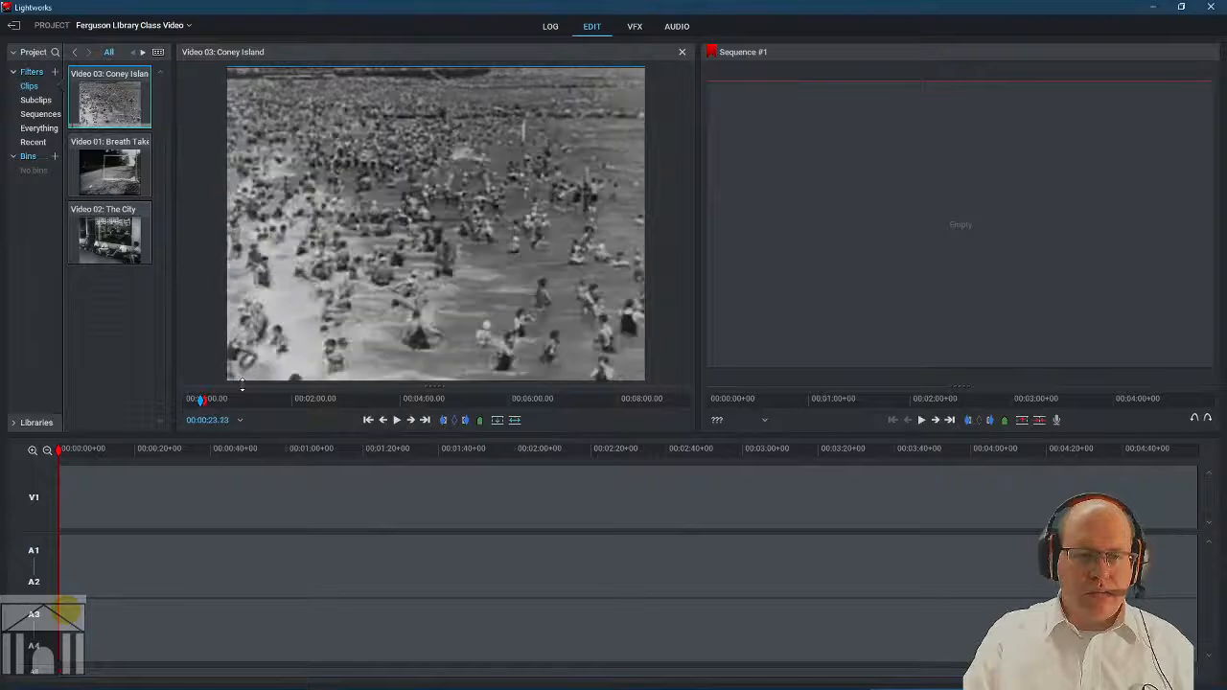
pyautogui.press('Right')
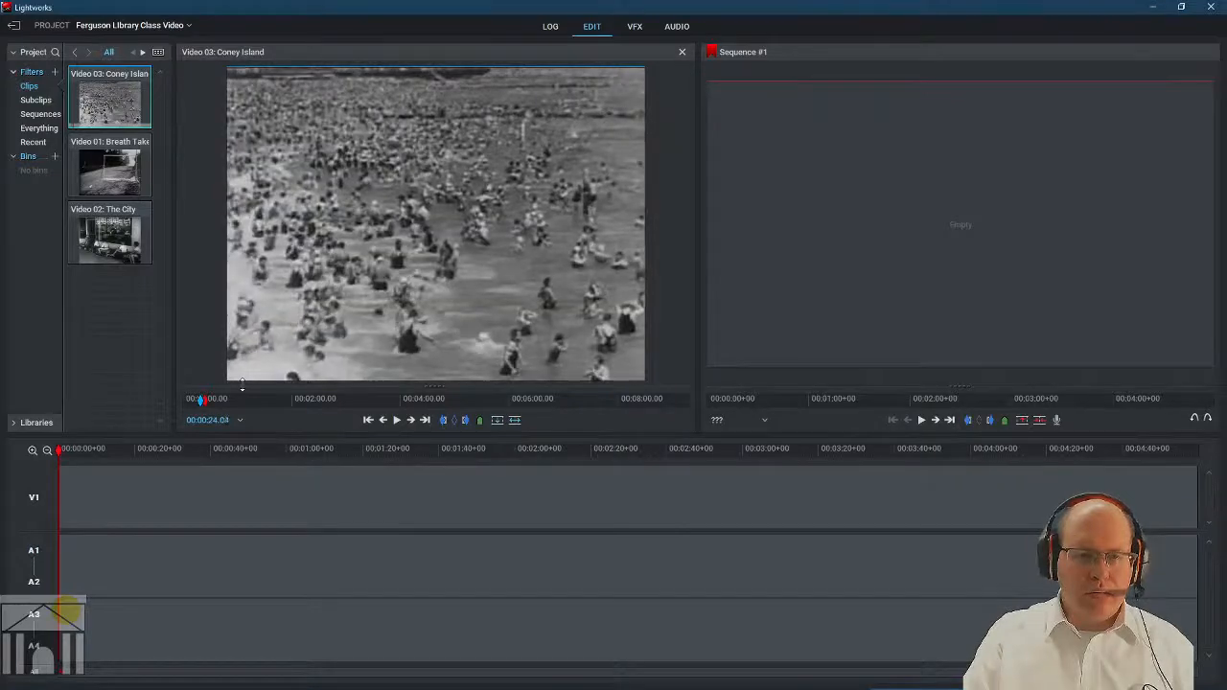
pyautogui.press('Right')
pyautogui.press('Left')
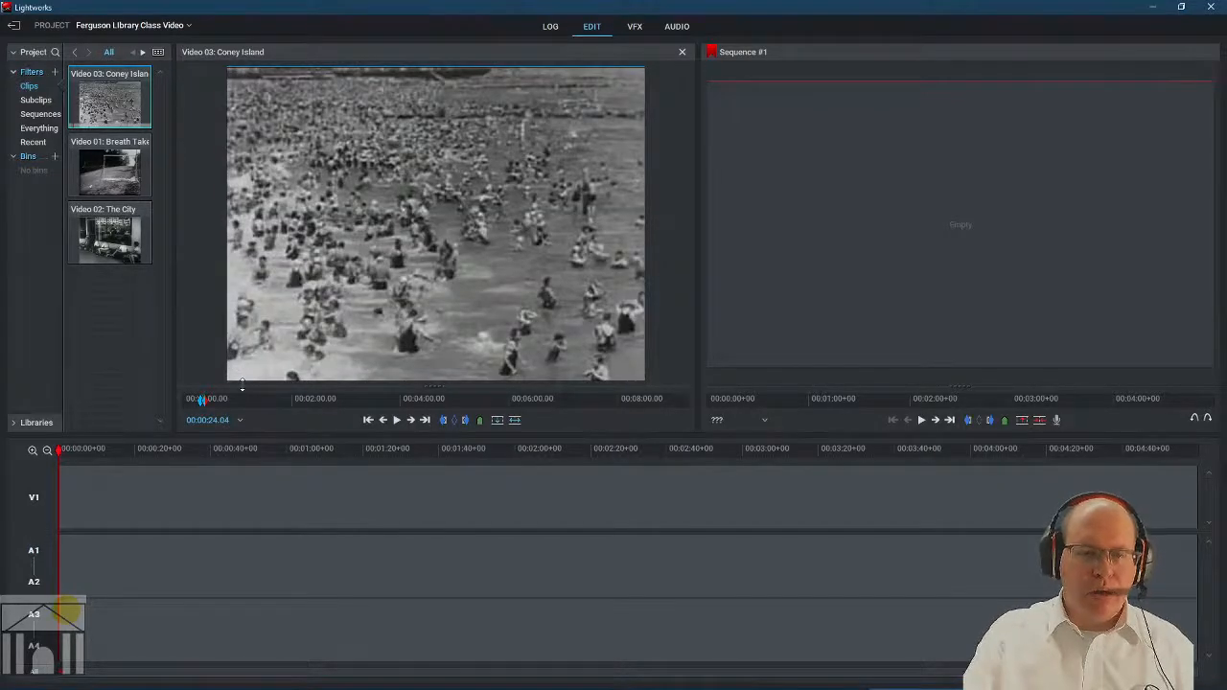
pyautogui.rightClick(278, 306)
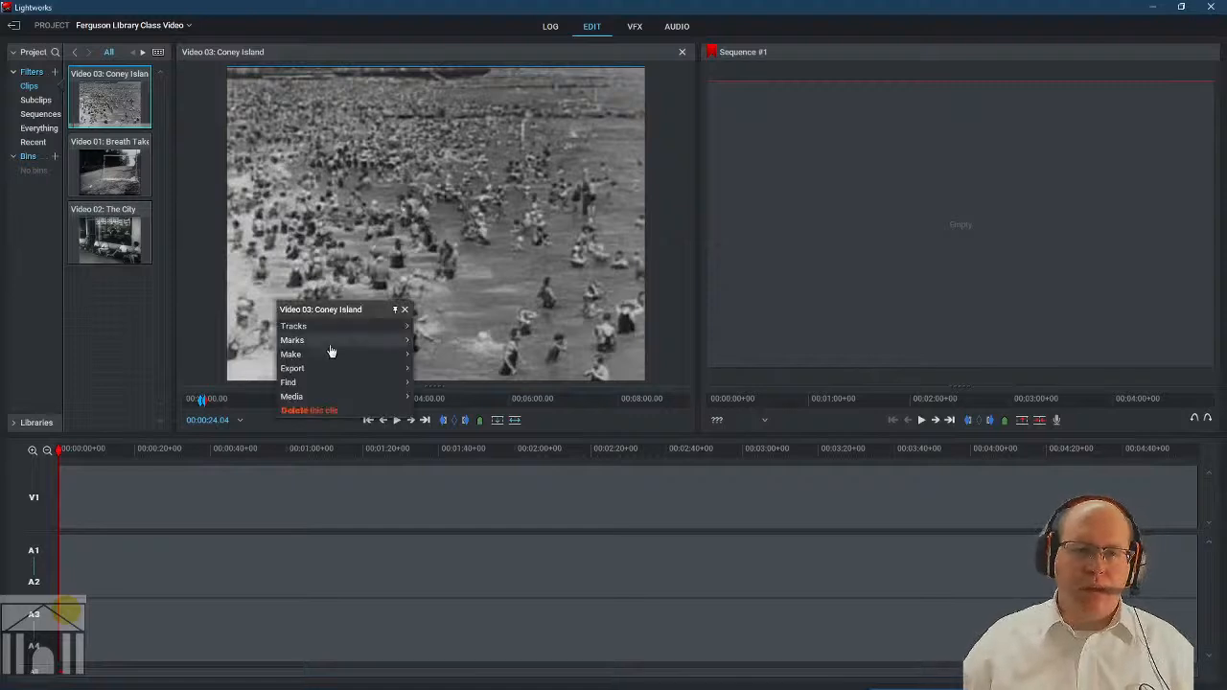
pyautogui.moveTo(327, 357)
pyautogui.click(433, 368)
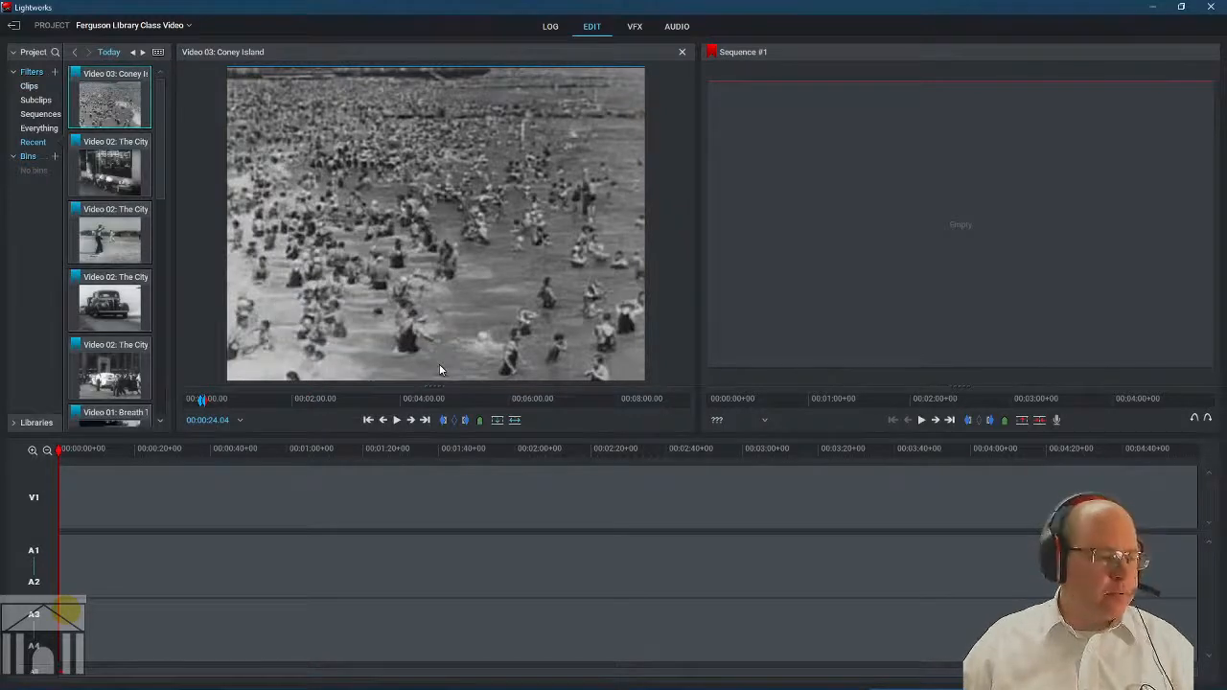
# Mark the crowded street shot of Coney Island, ending at 00:01:13.24, and make a subclip of it.
pyautogui.click(243, 403)
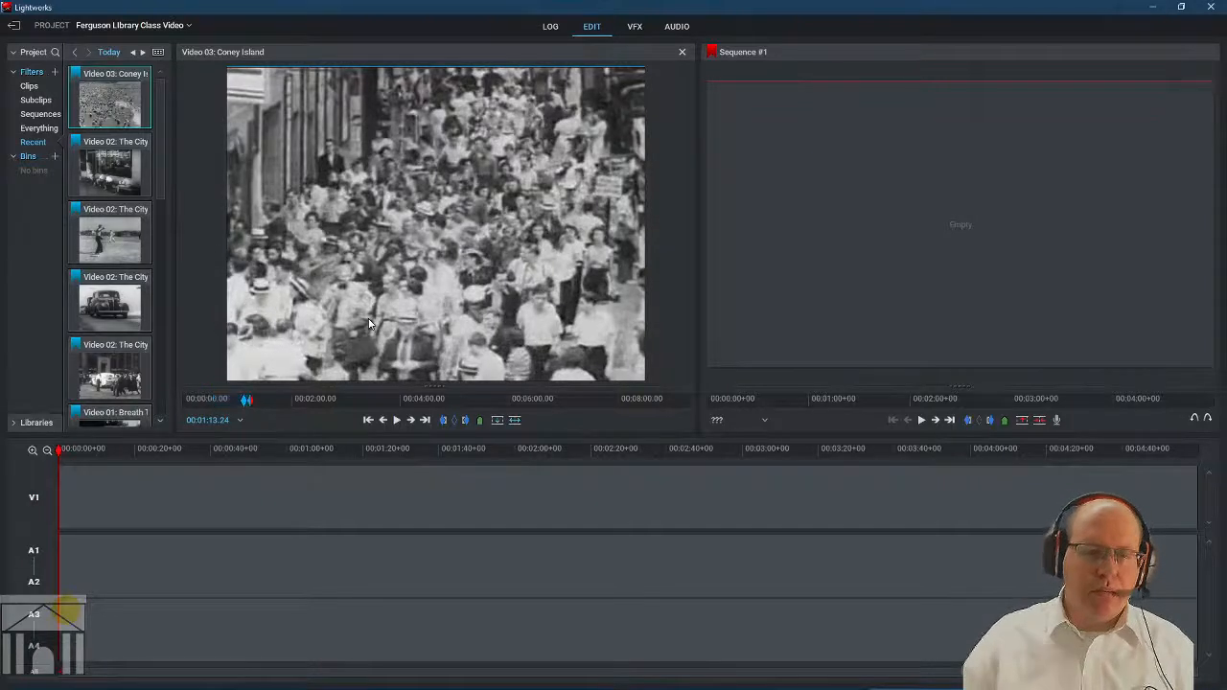
pyautogui.rightClick(556, 223)
pyautogui.moveTo(575, 275)
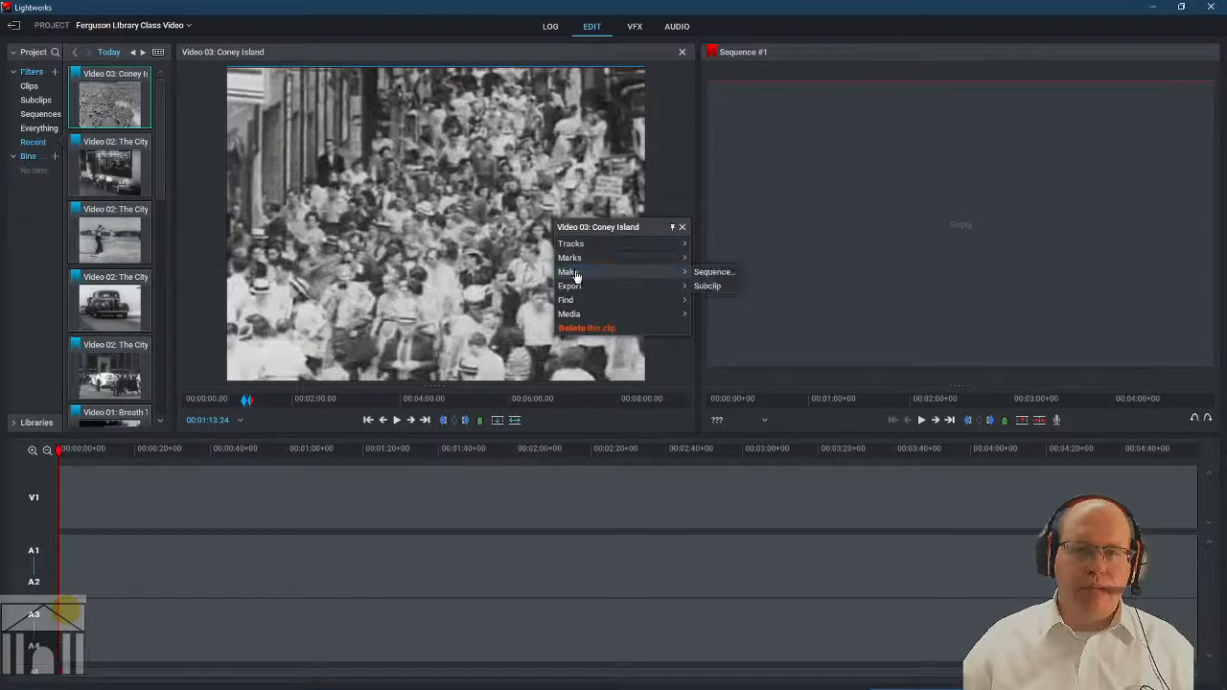
pyautogui.click(706, 285)
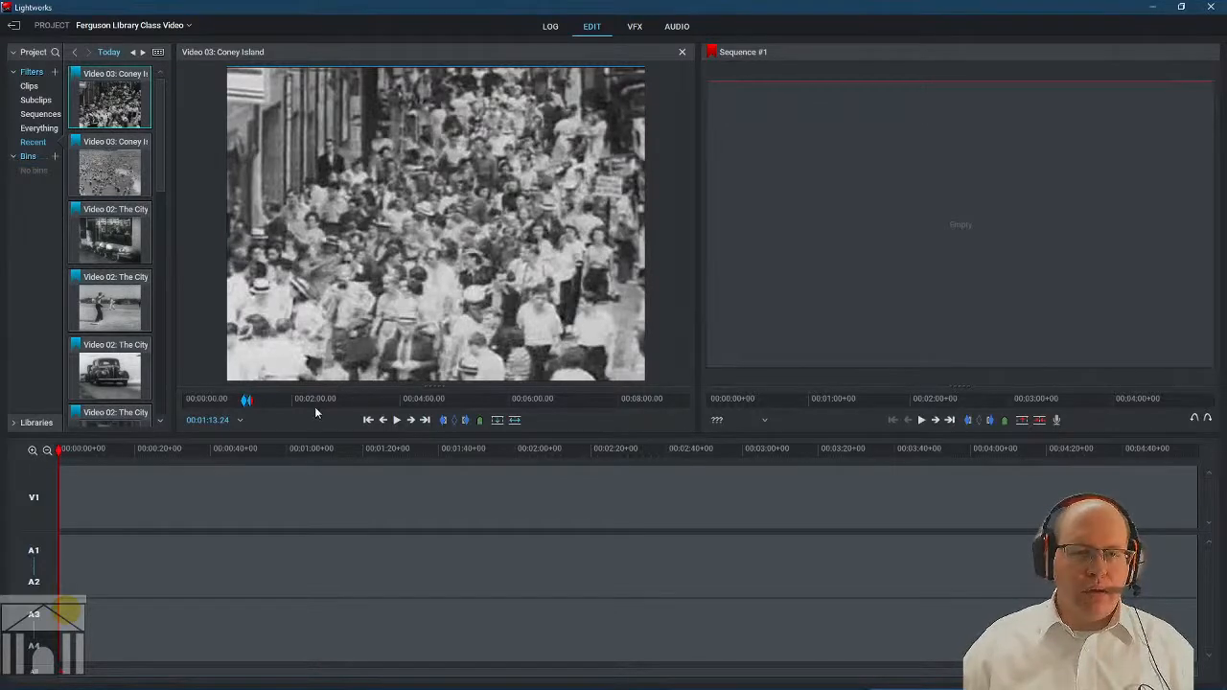
# Move to the start of the spinning floor ride shot at 00:03:19.03 in Coney Island and mark the in point.
pyautogui.click(363, 402)
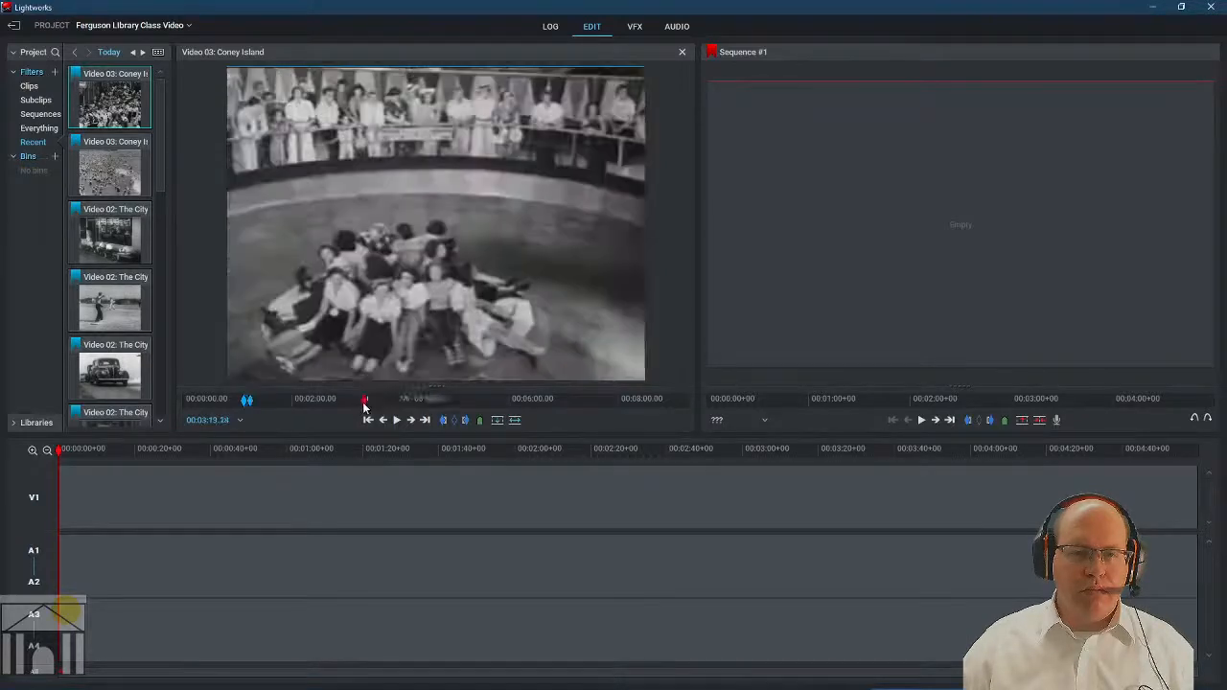
pyautogui.scroll(10, 470, 255)
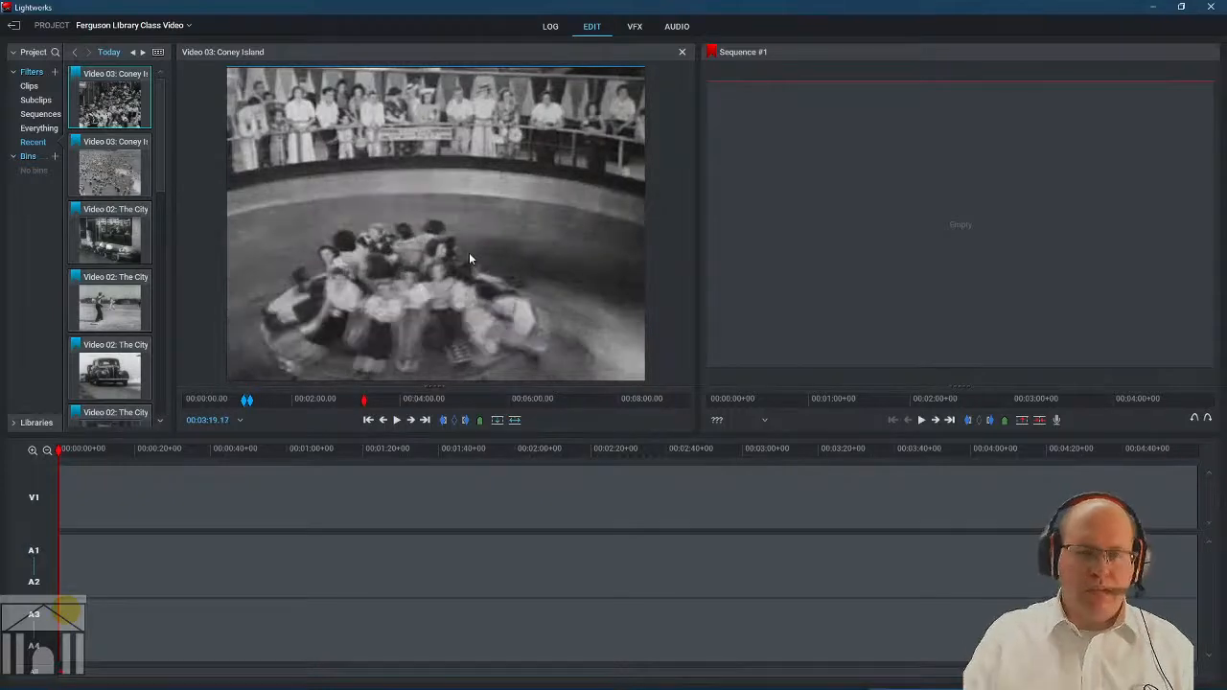
pyautogui.scroll(5, 468, 252)
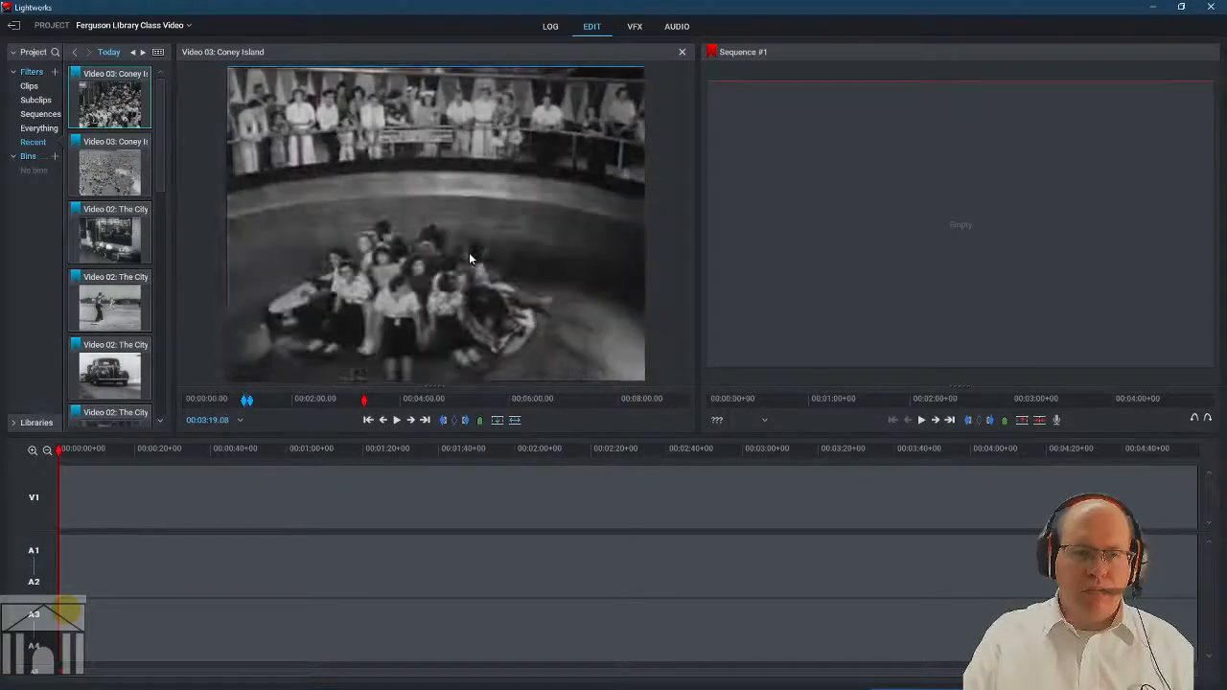
pyautogui.press('o')
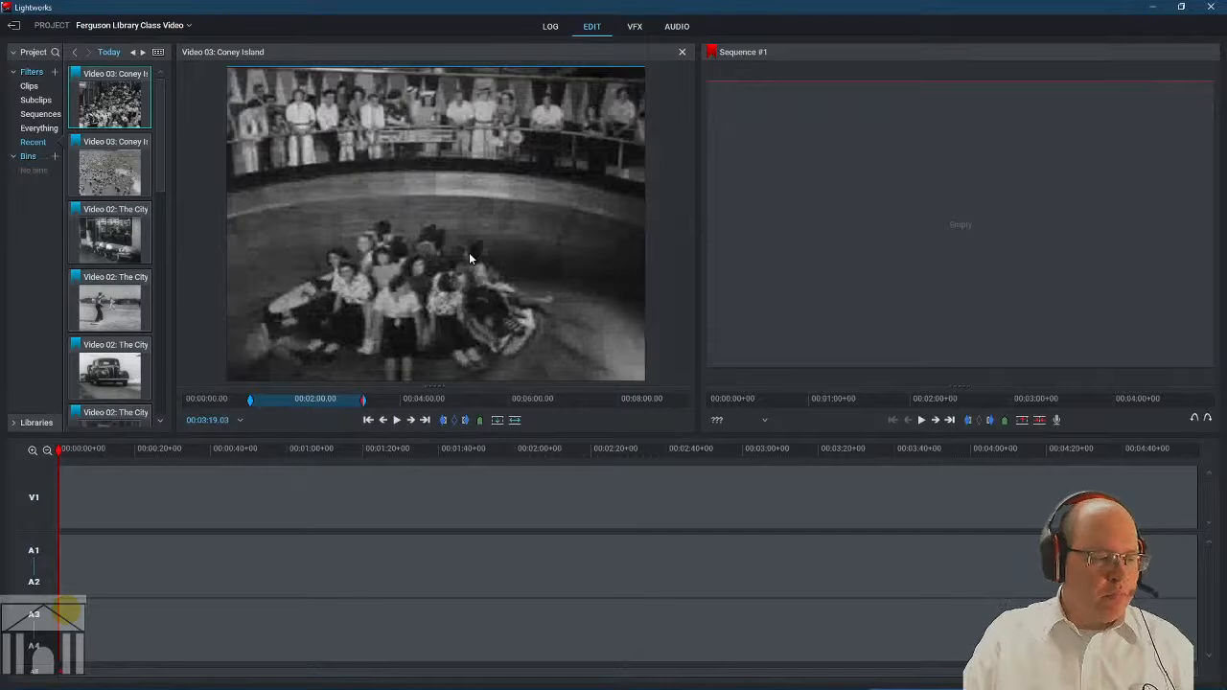
# Mark the out point at 00:03:31.29, while riders slide off the spinning floor, and make a subclip of the ride shot.
pyautogui.scroll(-20, 469, 252)
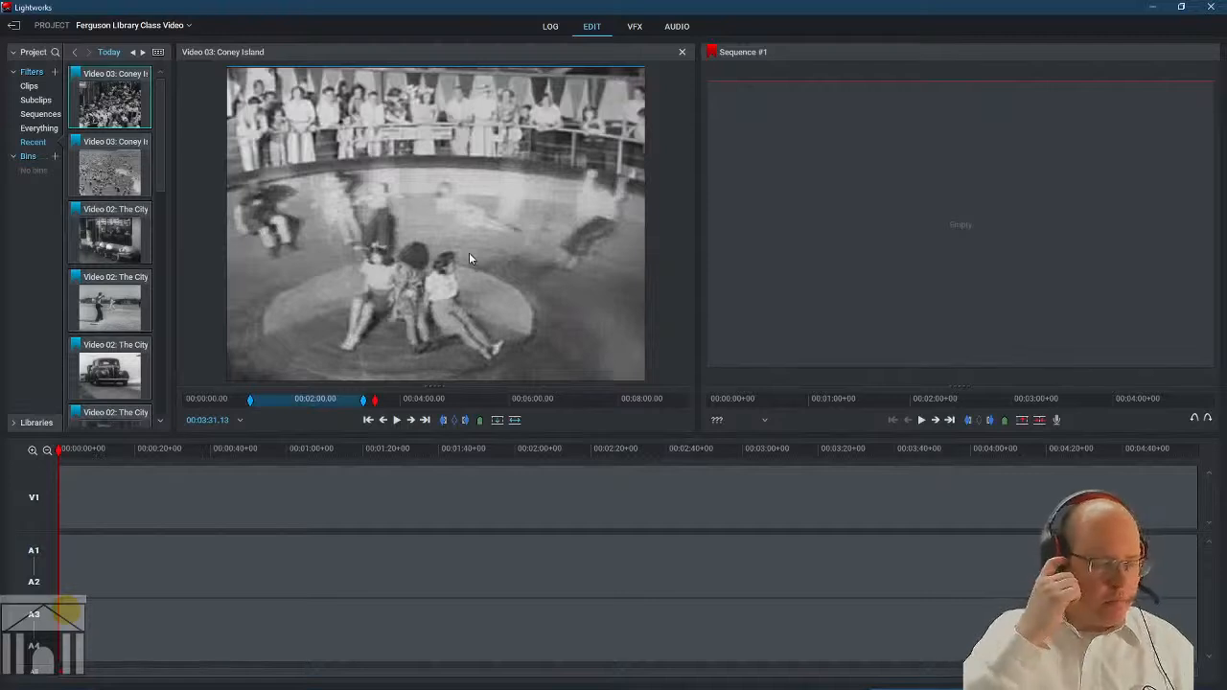
pyautogui.scroll(-1, 469, 252)
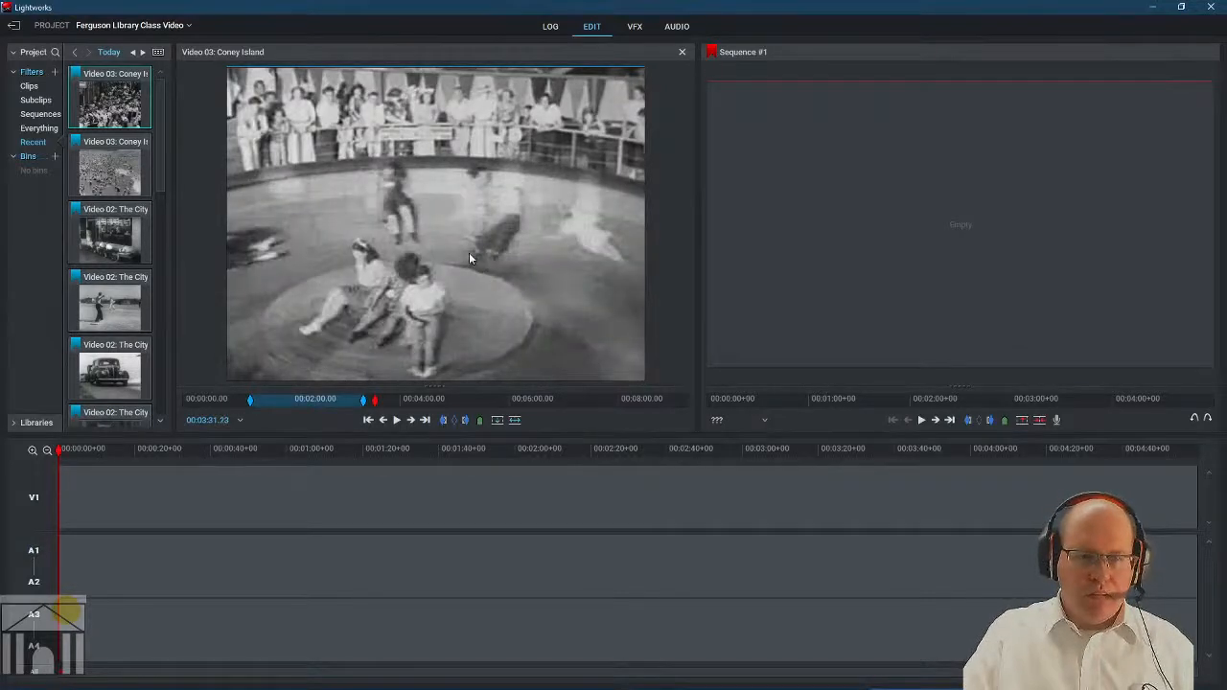
pyautogui.press('Right')
pyautogui.press('Right')
pyautogui.press('Right')
pyautogui.press('Right')
pyautogui.press('Right')
pyautogui.press('Right')
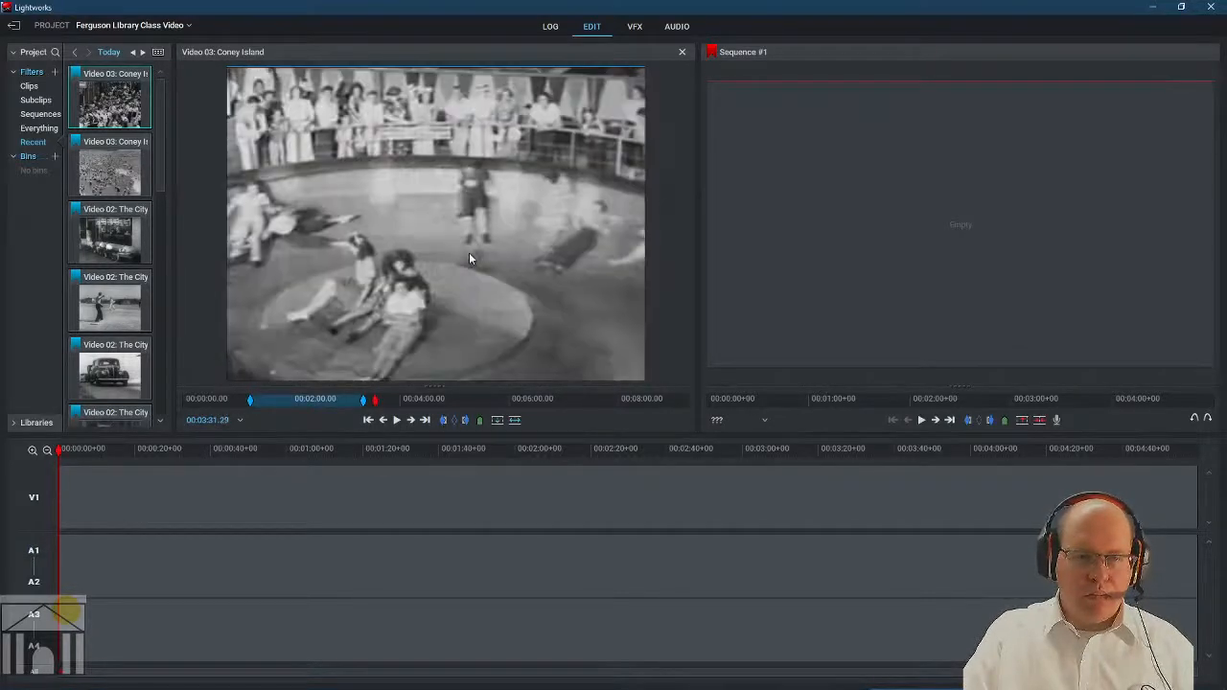
pyautogui.press('i')
pyautogui.rightClick(483, 258)
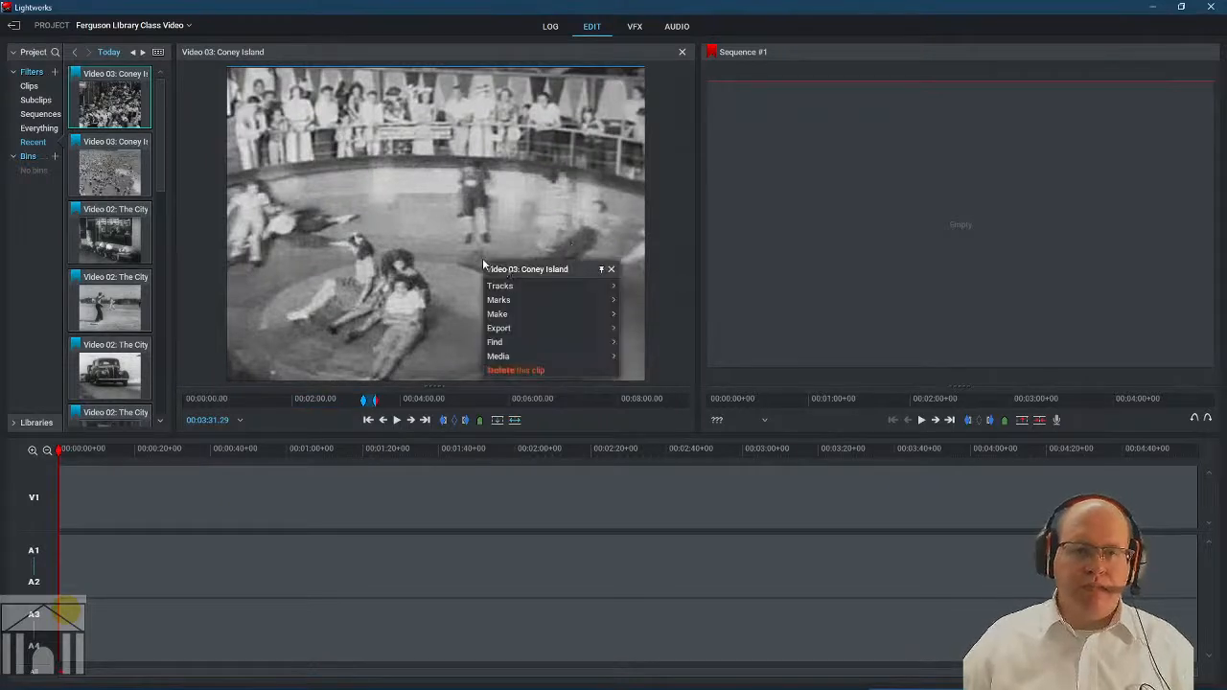
pyautogui.moveTo(513, 329)
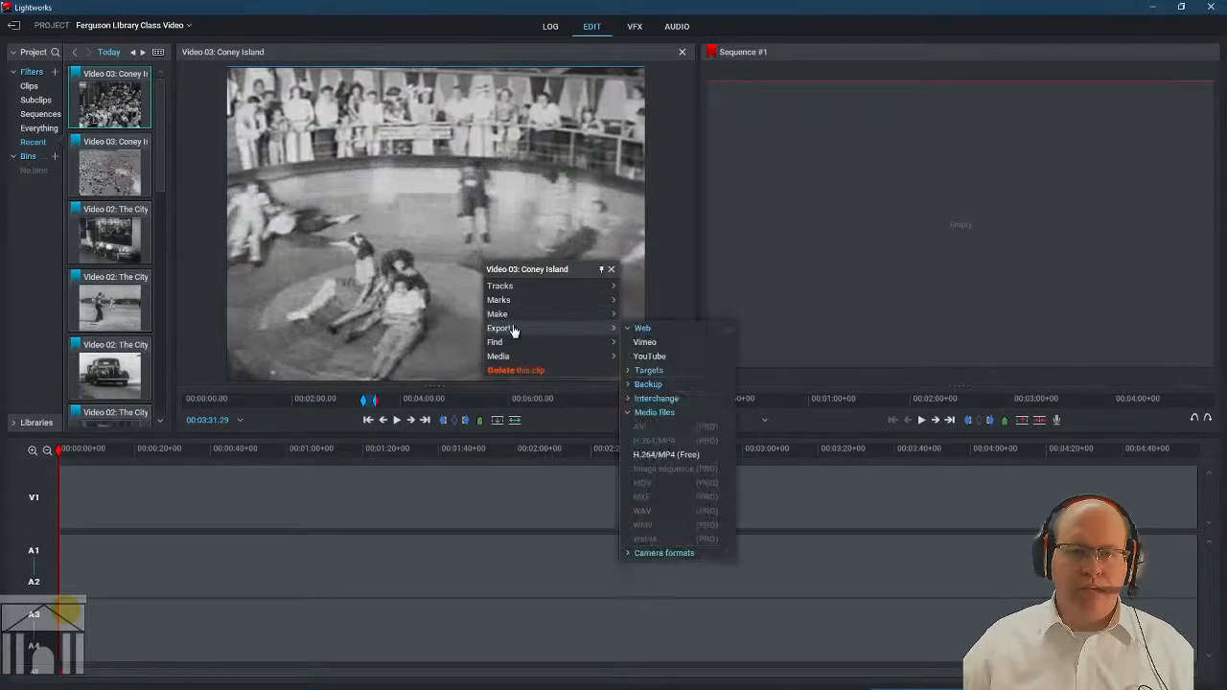
pyautogui.moveTo(568, 316)
pyautogui.click(635, 329)
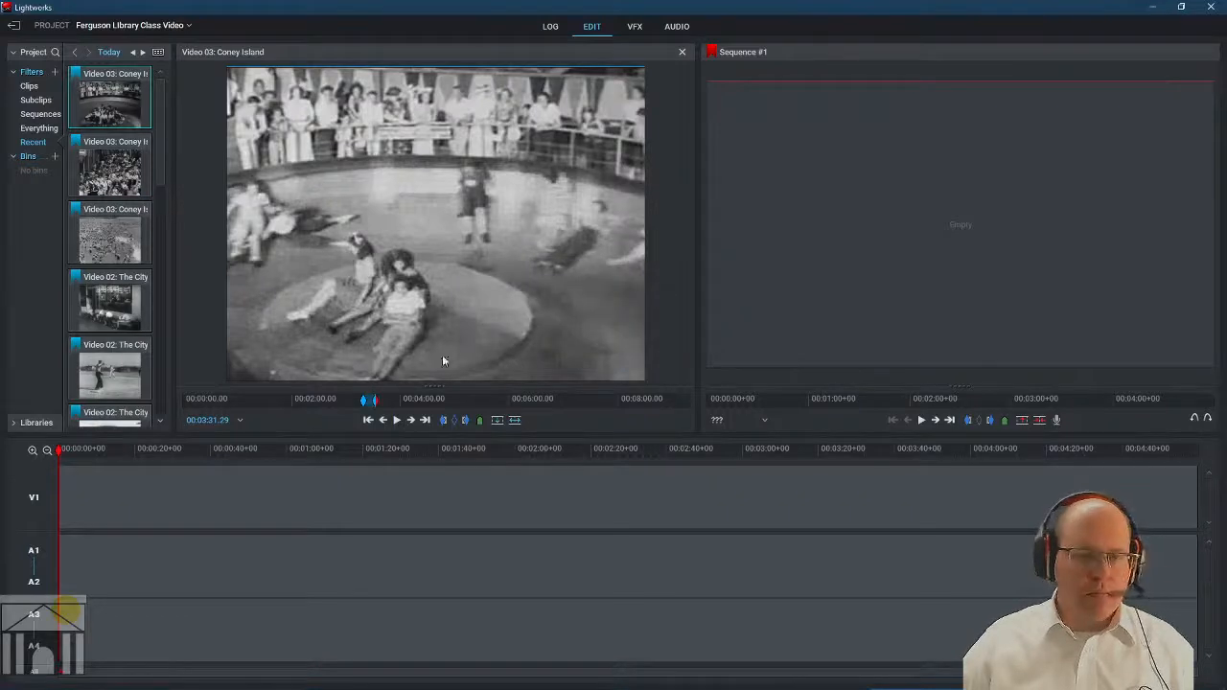
# Move to the start of the blond child's close-up at 00:03:57.28 in Coney Island and mark it.
pyautogui.click(399, 406)
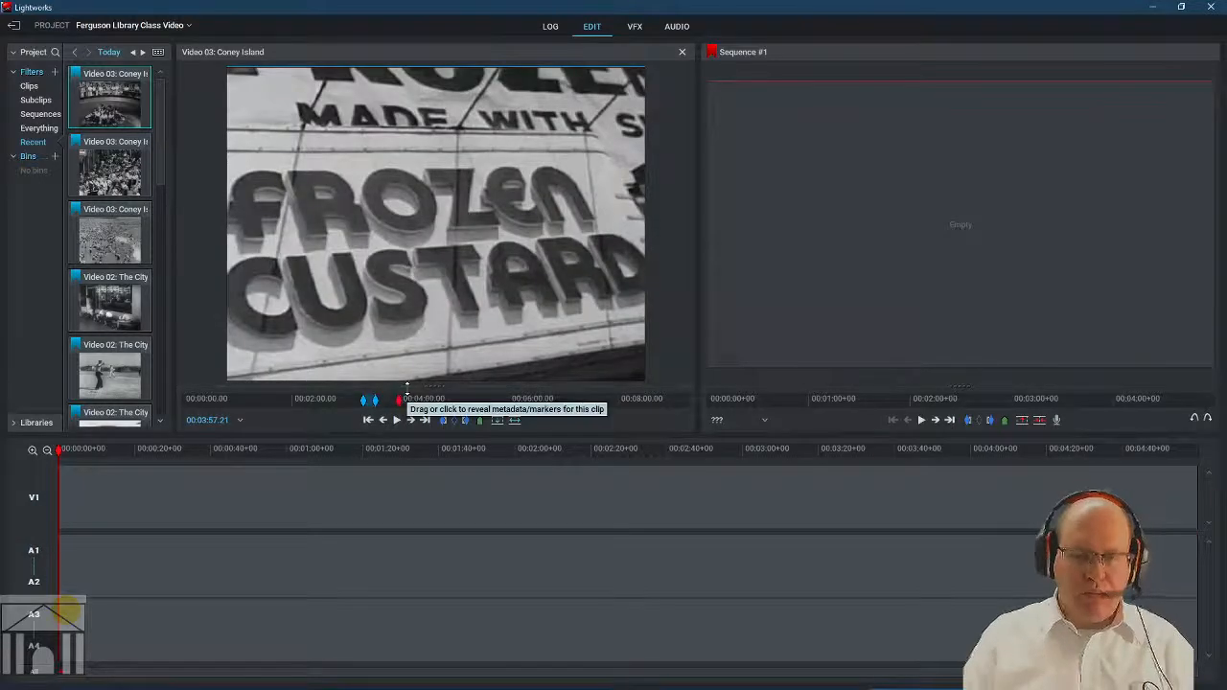
pyautogui.press('Right')
pyautogui.press('Right')
pyautogui.press('Right')
pyautogui.press('Right')
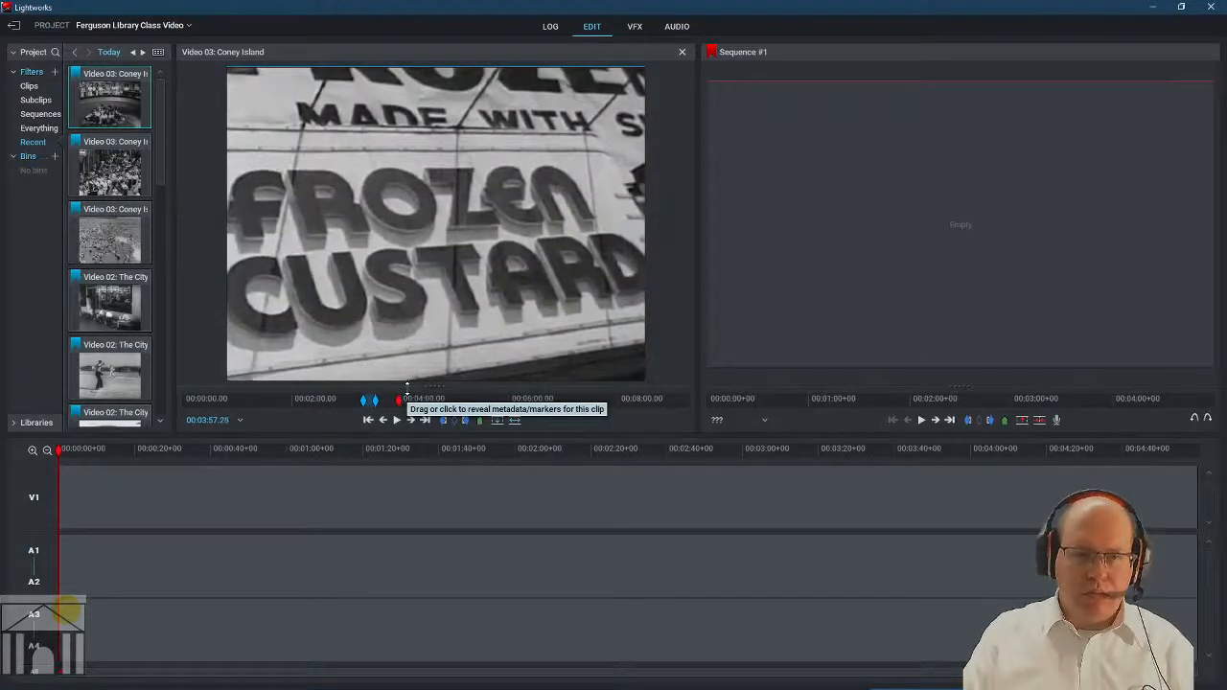
pyautogui.press('Right')
pyautogui.press('Right')
pyautogui.press('Right')
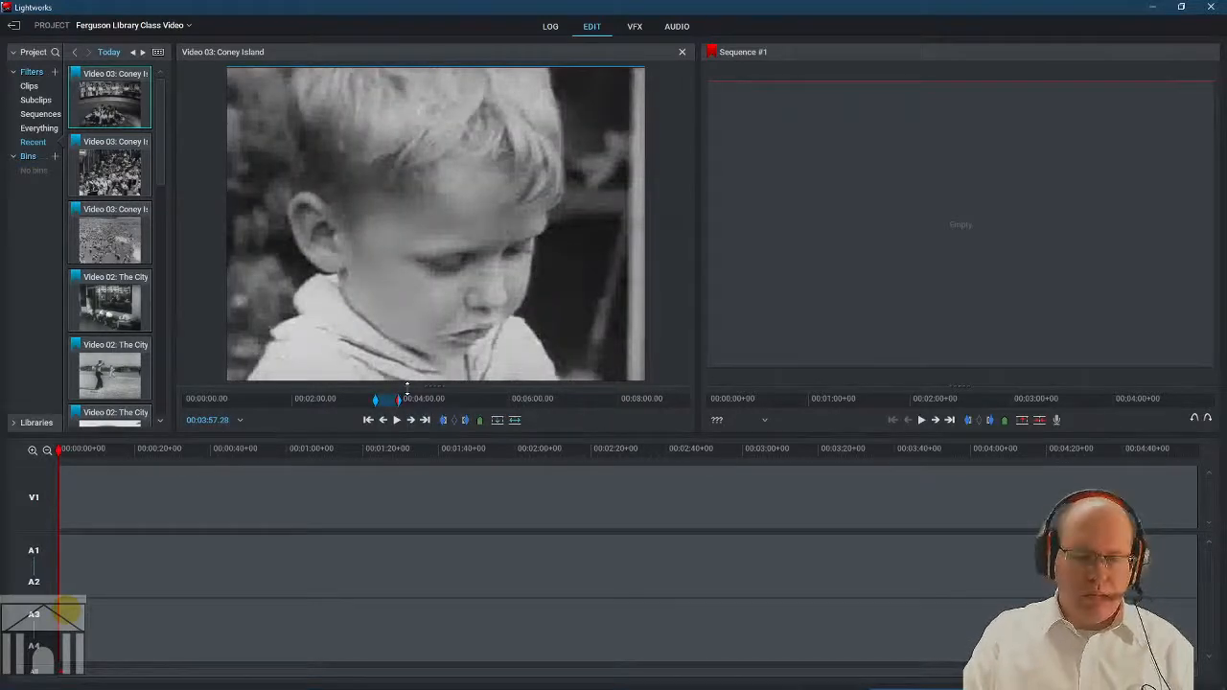
# Advance through the child's shot to 00:04:05.11 and mark the end of the range there.
pyautogui.hotkey('shift', 'Right')
pyautogui.hotkey('shift', 'Right')
pyautogui.hotkey('shift', 'Right')
pyautogui.hotkey('shift', 'Right')
pyautogui.hotkey('shift', 'Right')
pyautogui.hotkey('shift', 'Right')
pyautogui.hotkey('shift', 'Right')
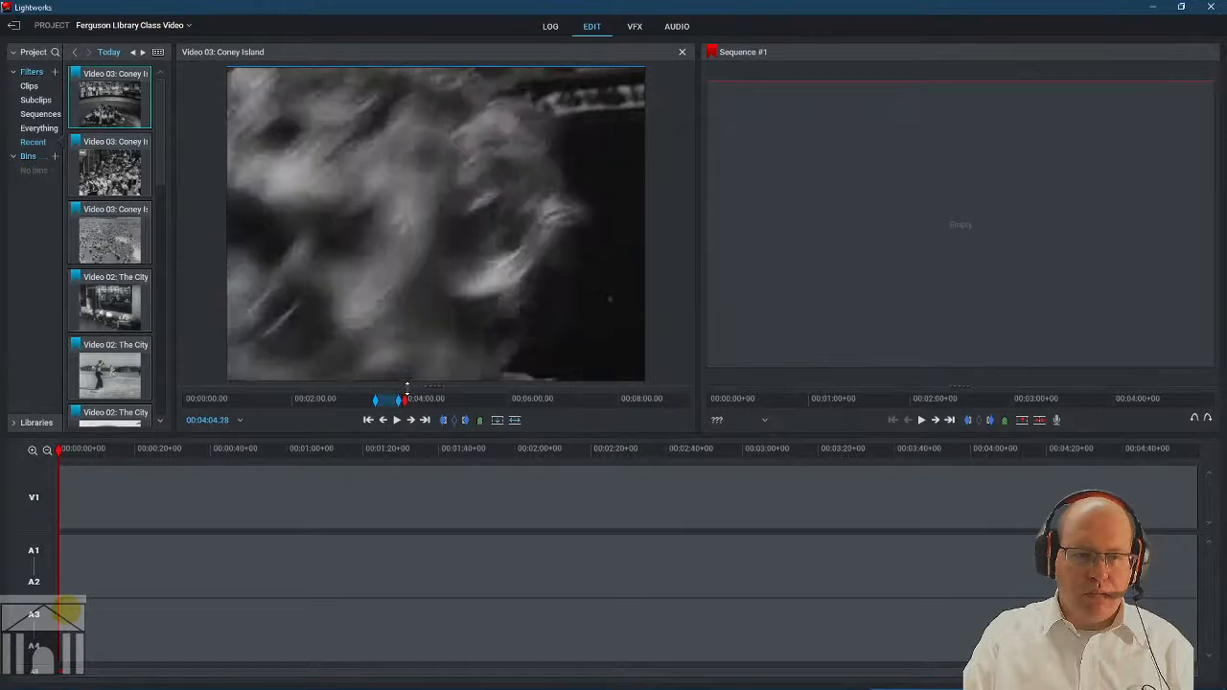
pyautogui.hotkey('shift', 'Right')
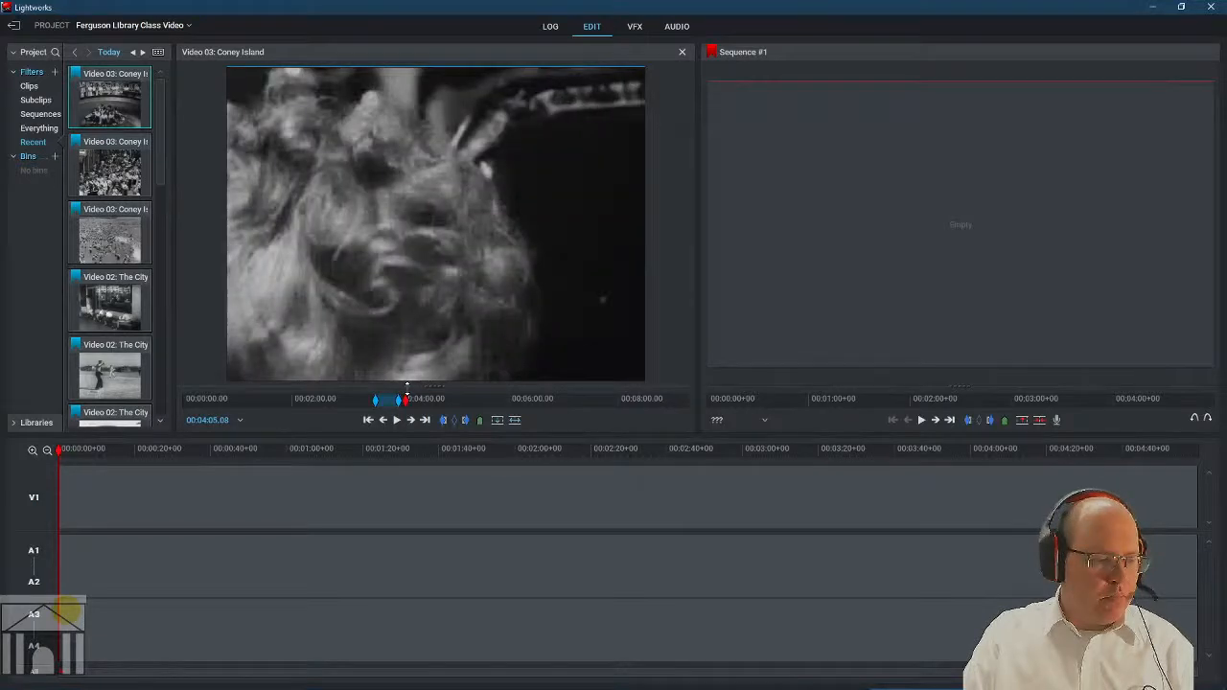
pyautogui.press('Right')
pyautogui.press('Right')
pyautogui.press('Right')
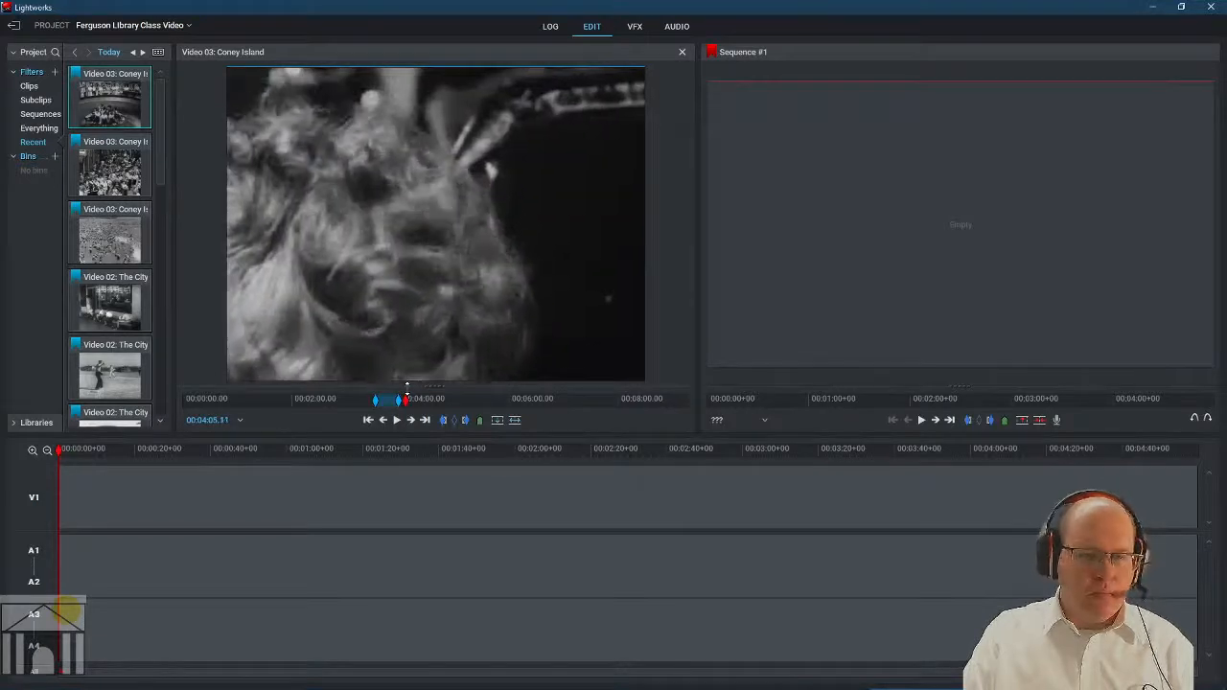
pyautogui.press('Left')
pyautogui.press('Right')
pyautogui.press('i')
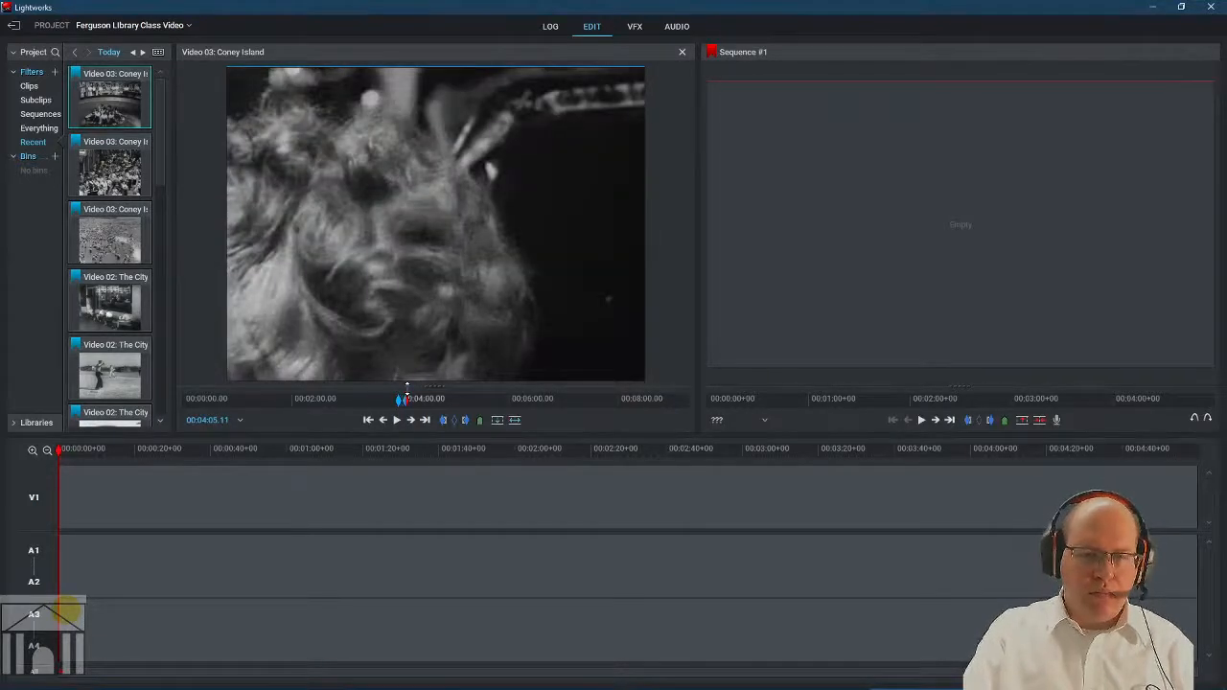
# Make a subclip of the marked range of the blond child's shot.
pyautogui.rightClick(440, 278)
pyautogui.moveTo(480, 329)
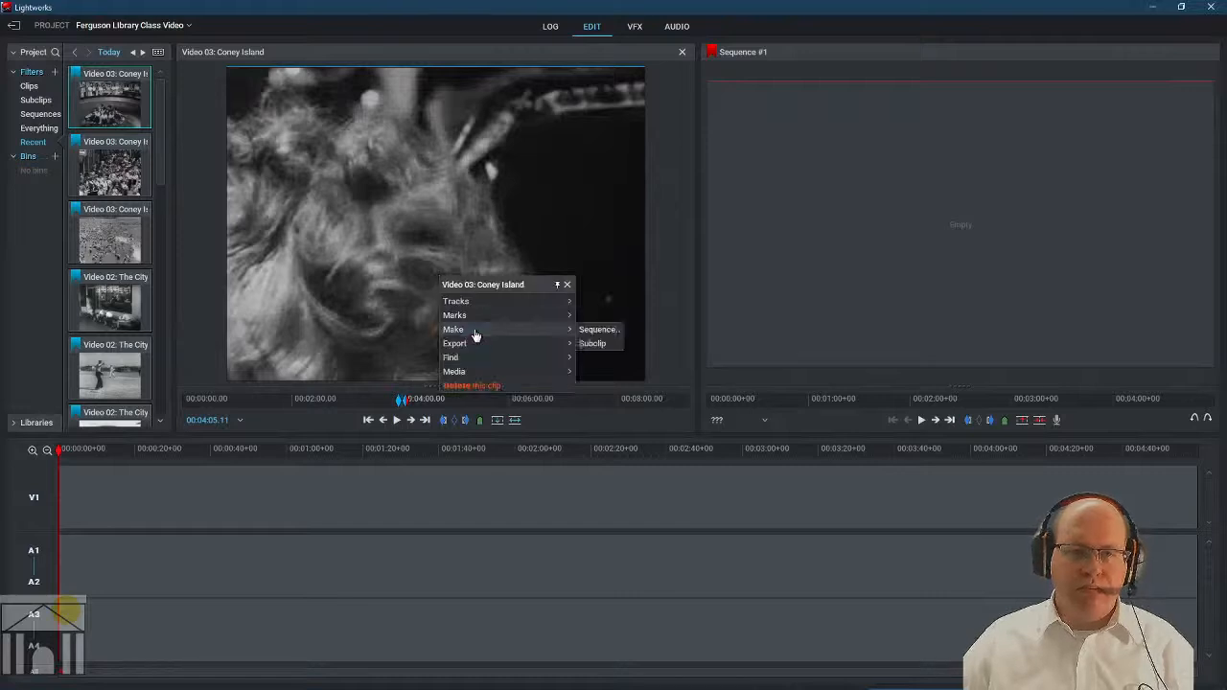
pyautogui.click(620, 345)
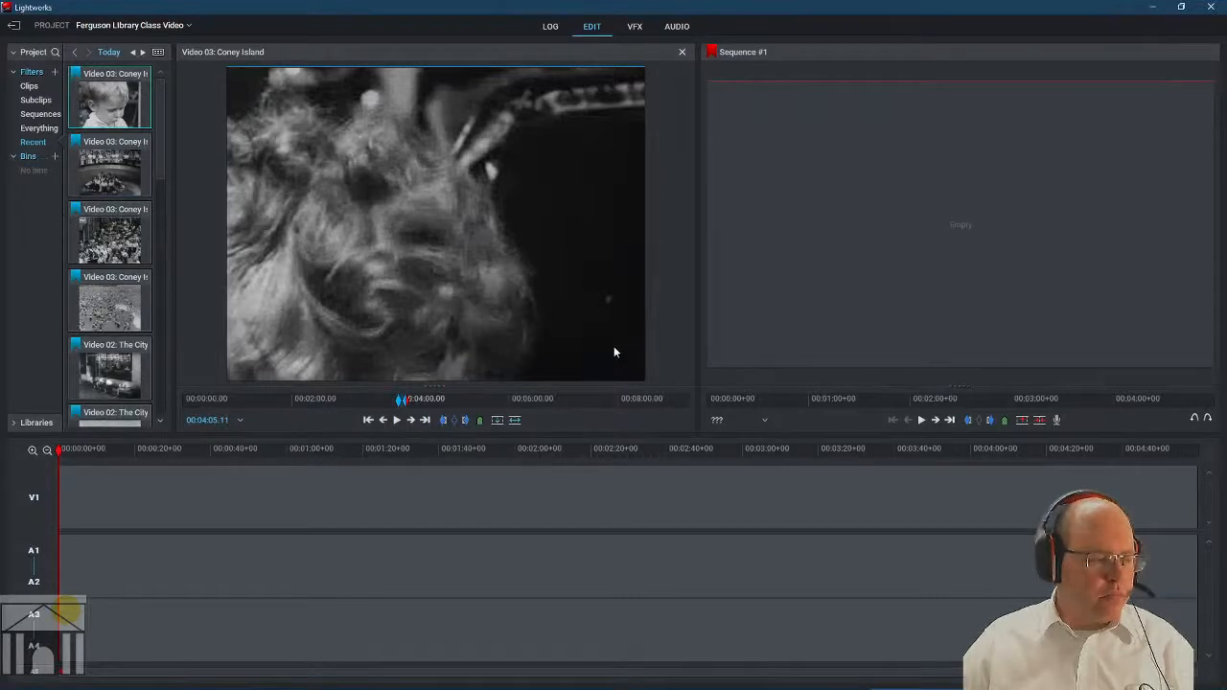
# Mark the tiger trainer shot of Coney Island from 00:06:07.01 to 00:06:18.24 and make a subclip of it.
pyautogui.click(516, 403)
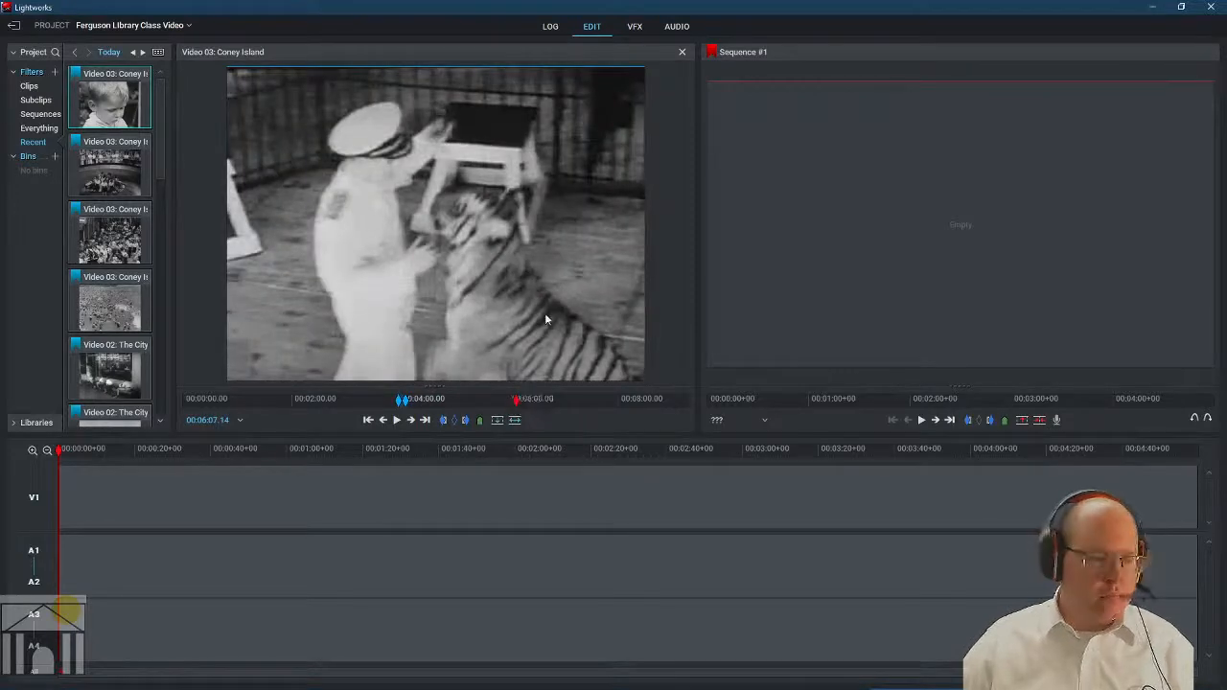
pyautogui.press('space')
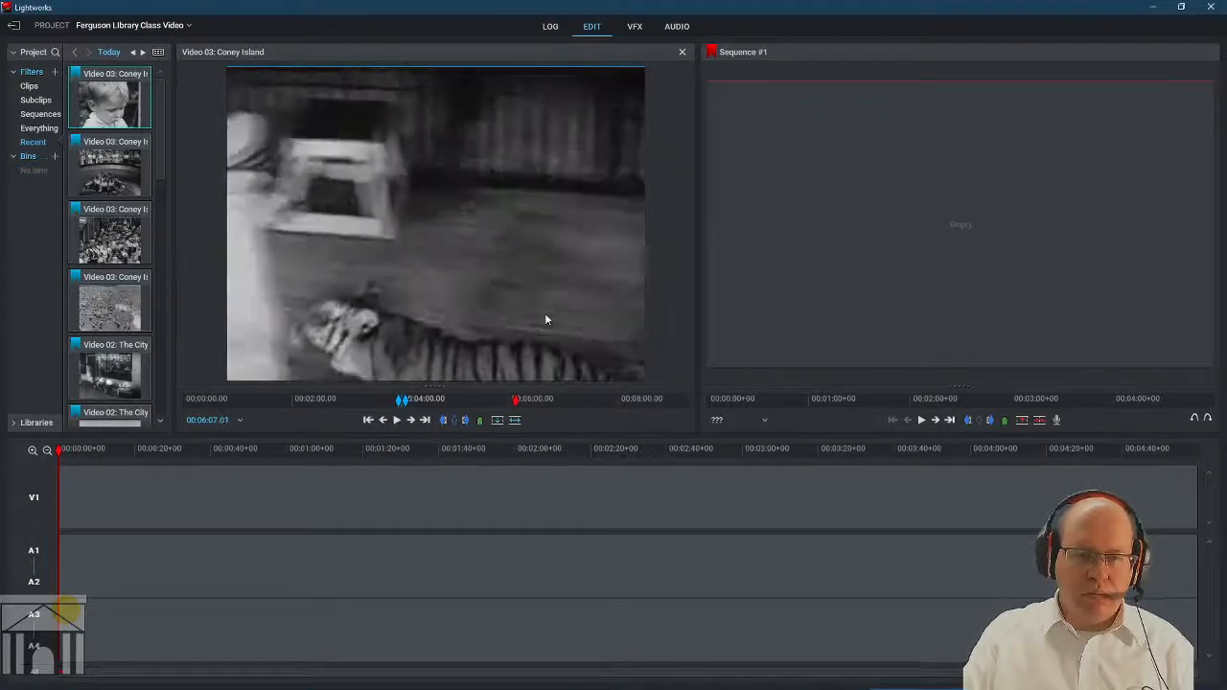
pyautogui.press('o')
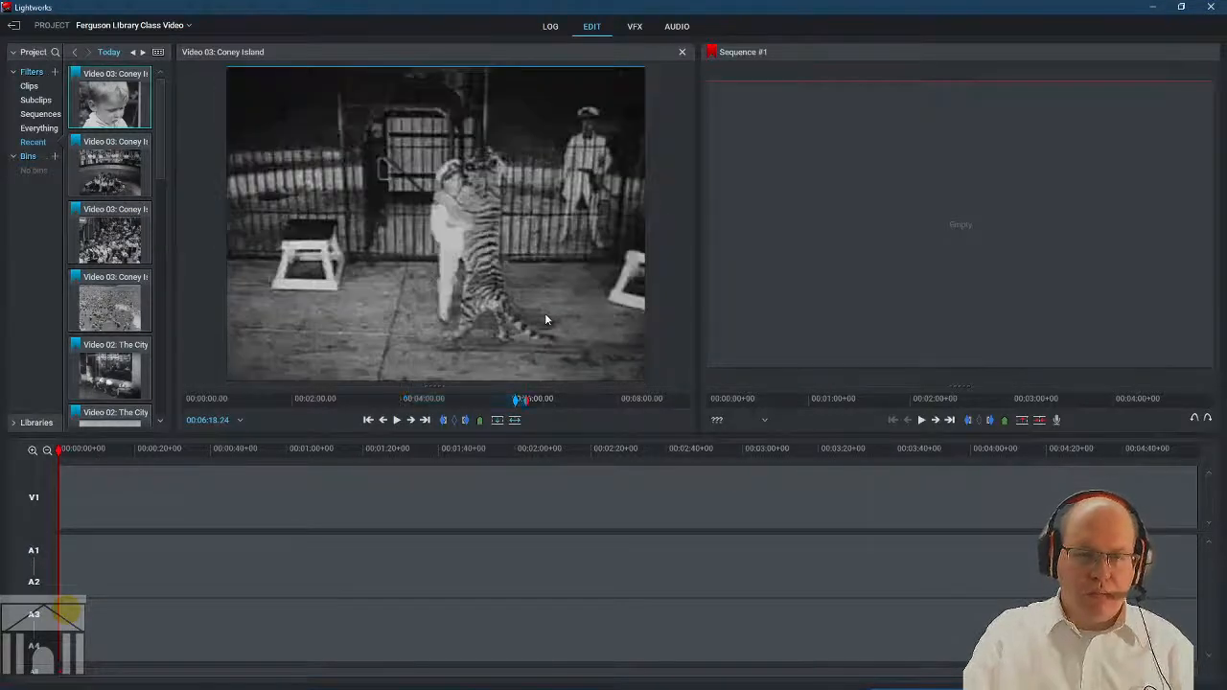
pyautogui.rightClick(404, 193)
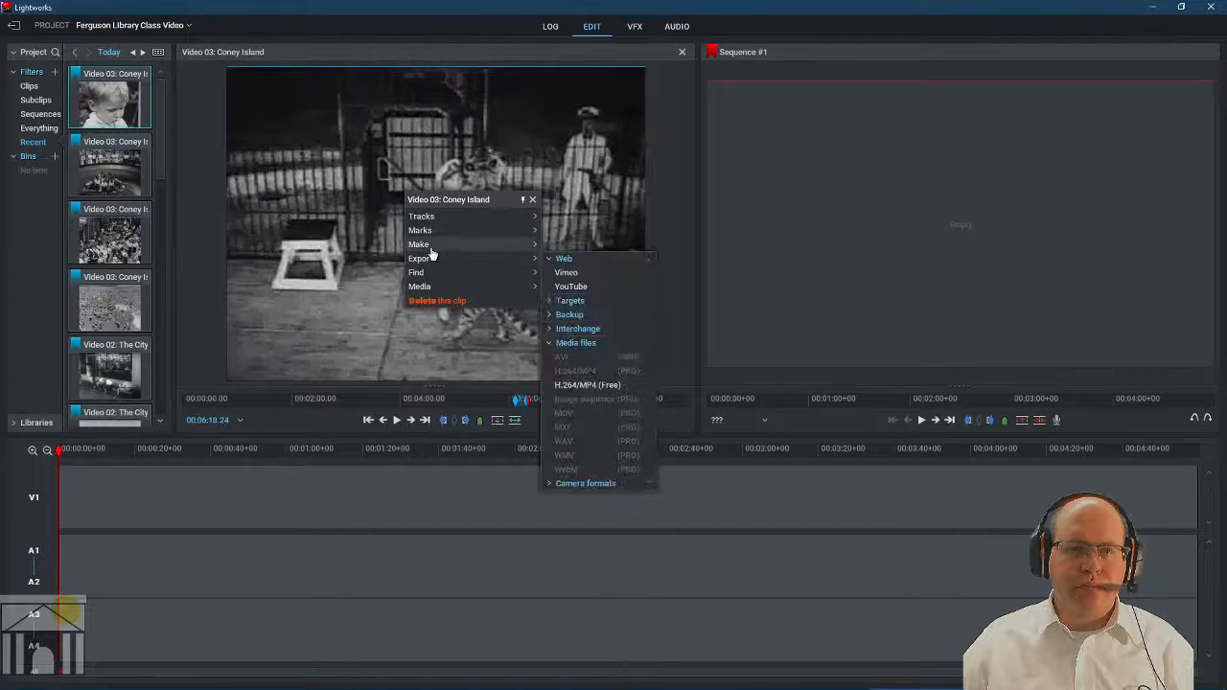
pyautogui.moveTo(430, 248)
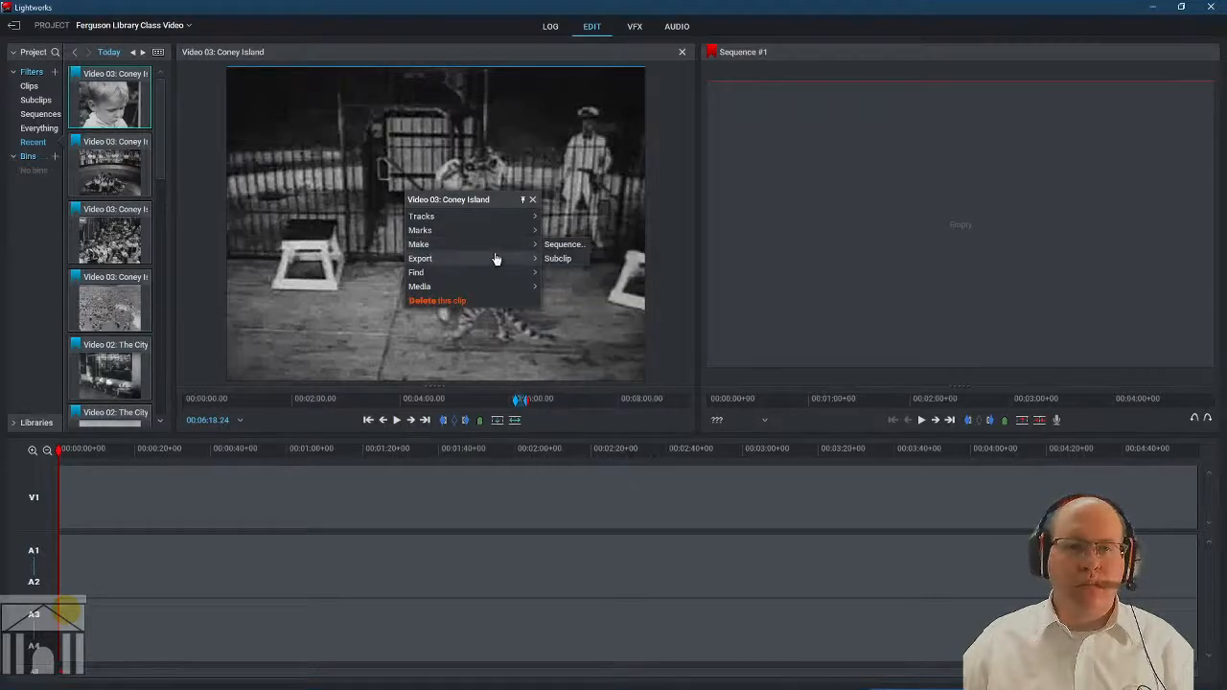
pyautogui.click(556, 259)
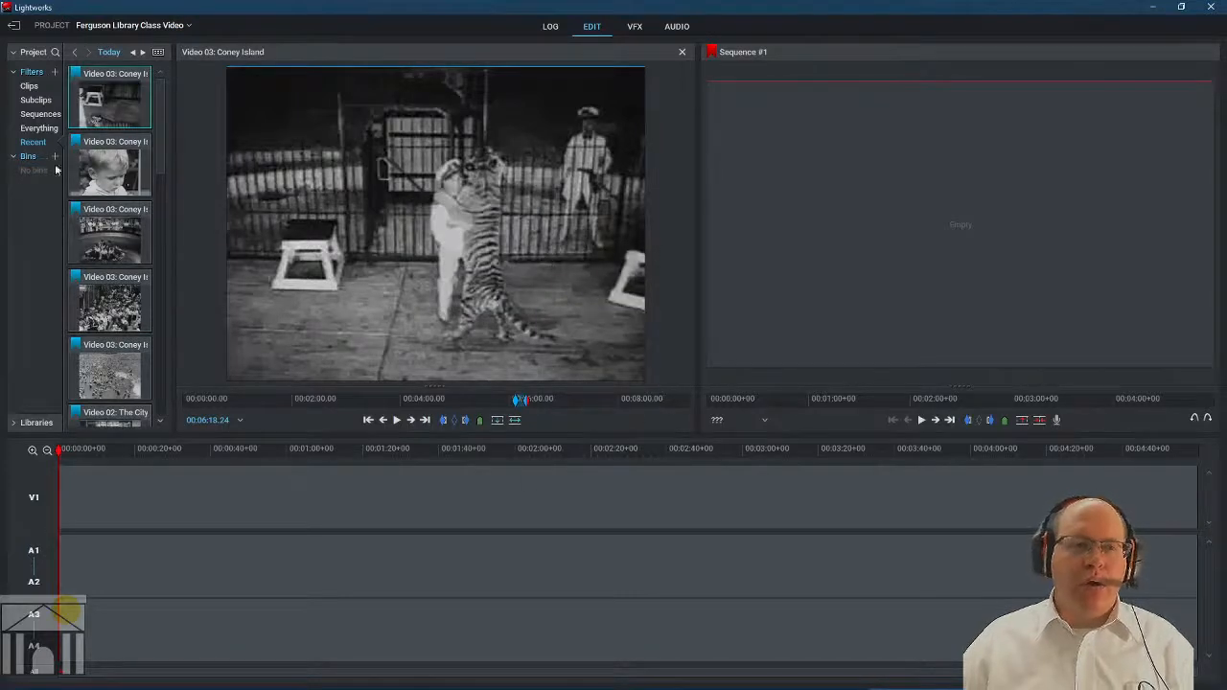
# Close the Coney Island clip viewer and list the project's subclips.
pyautogui.click(29, 86)
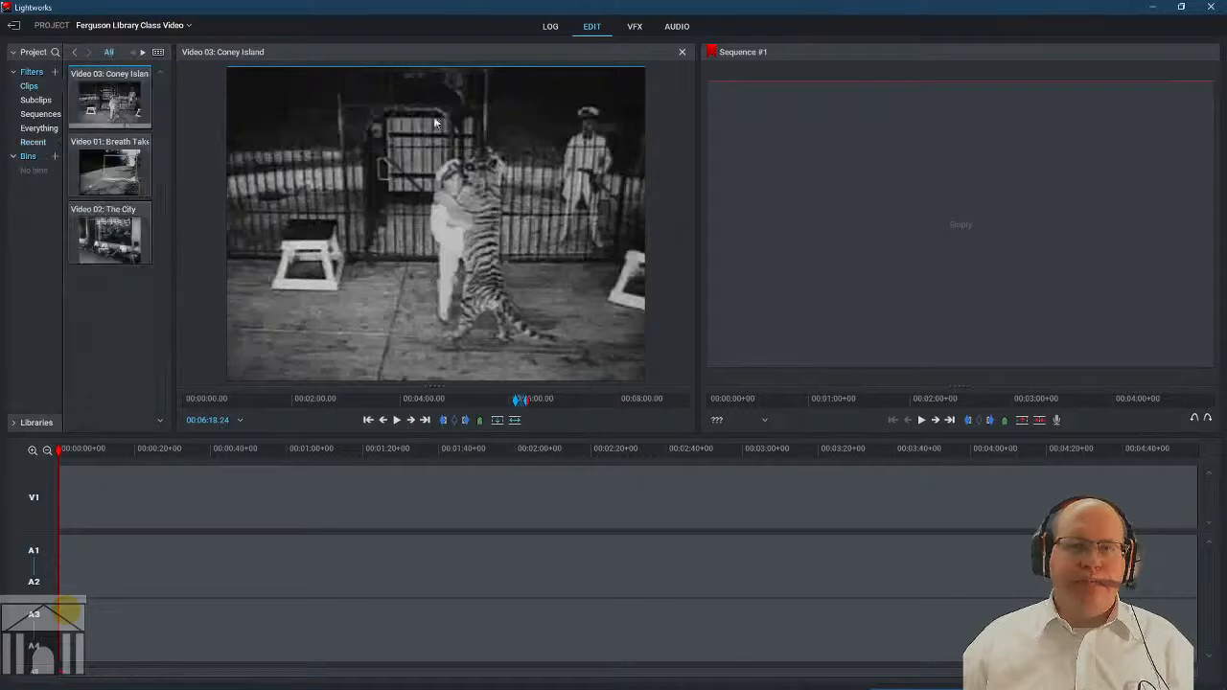
pyautogui.click(682, 52)
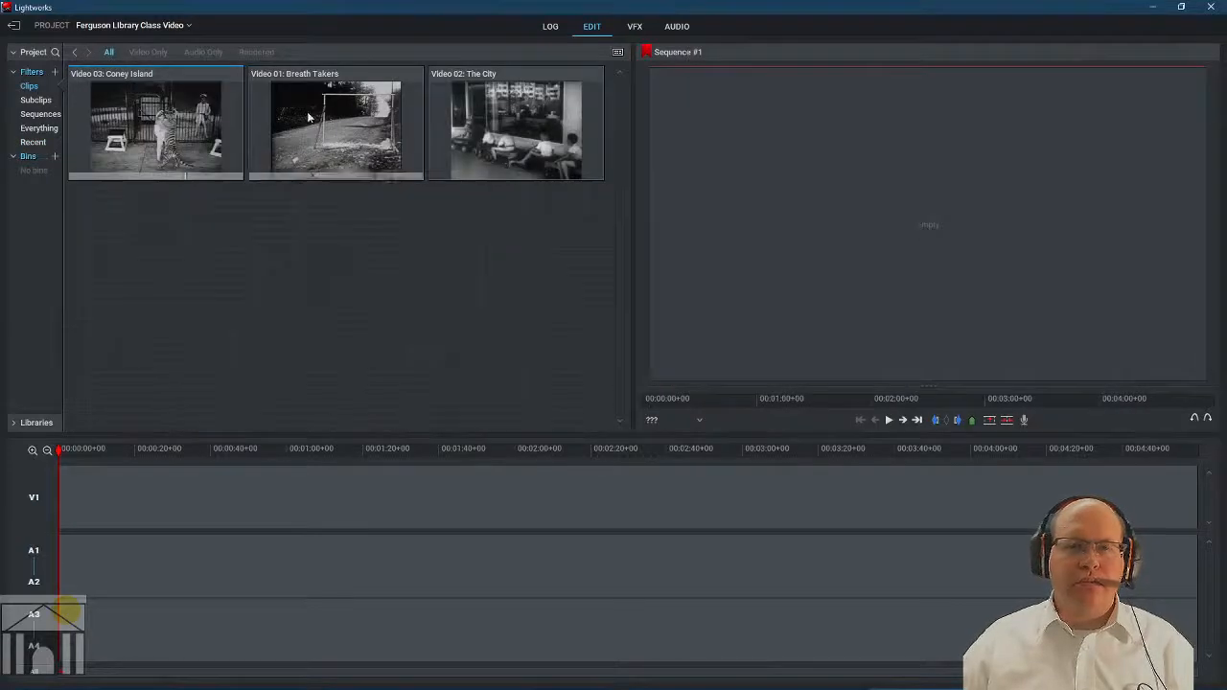
pyautogui.click(35, 100)
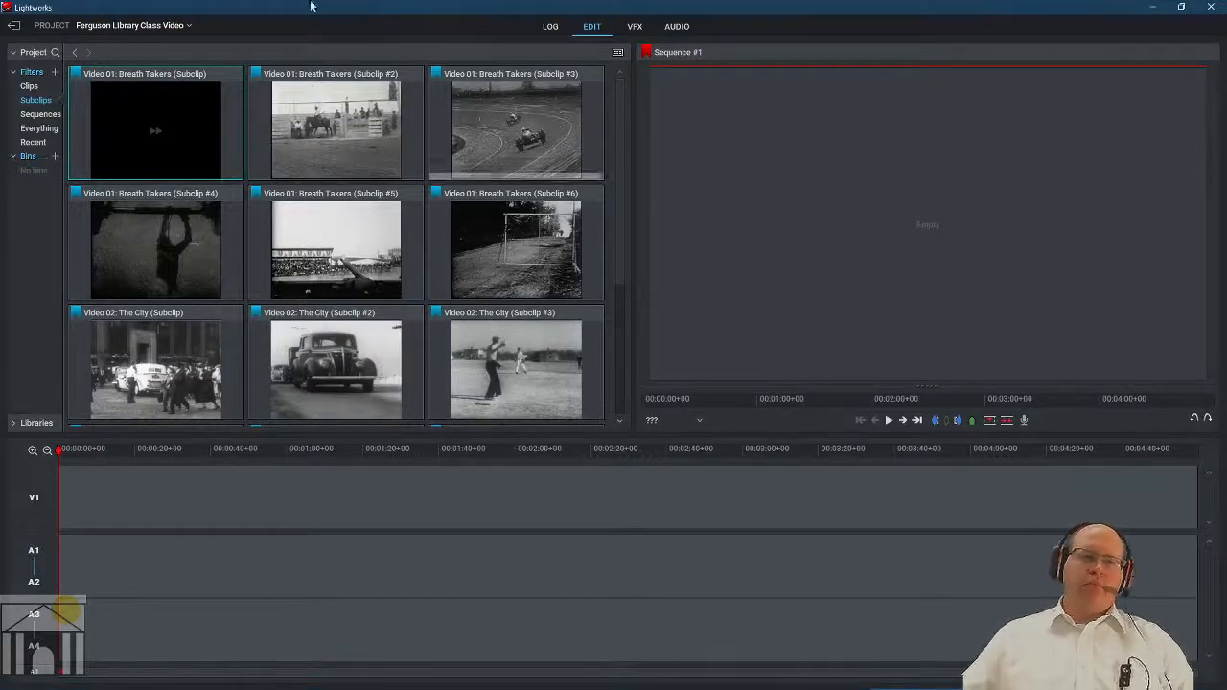
# Reopen the full Coney Island clip for viewing, close it and return to the list of subclips.
pyautogui.click(32, 86)
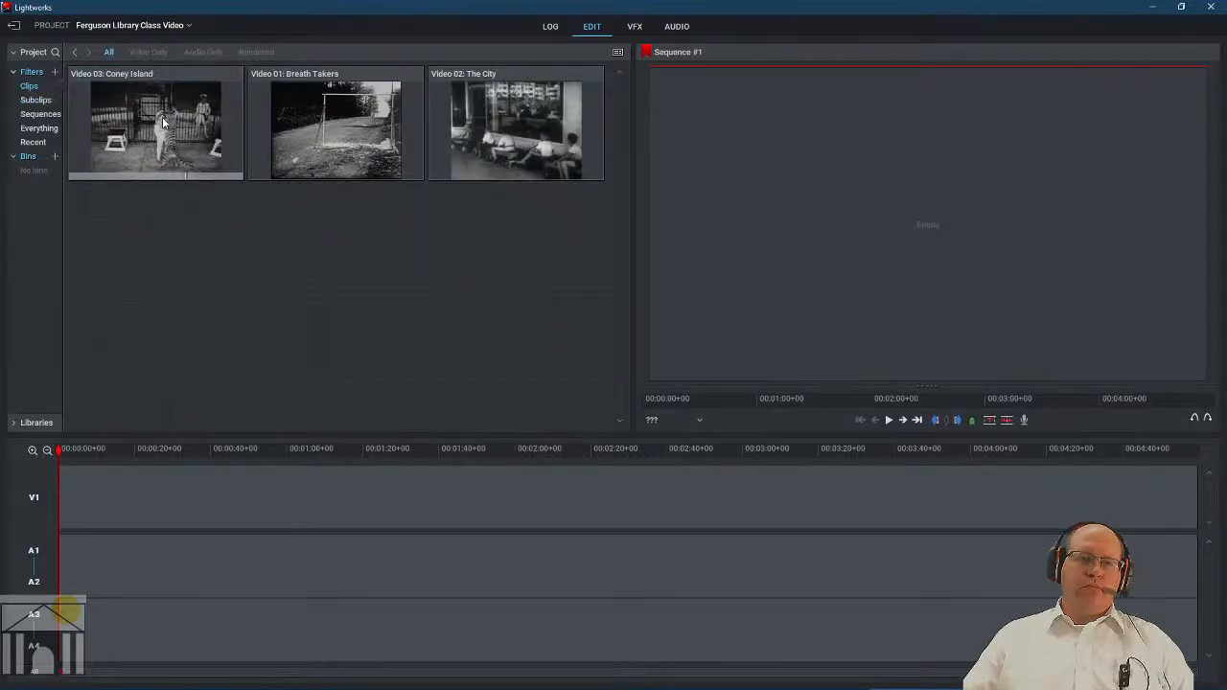
pyautogui.doubleClick(162, 117)
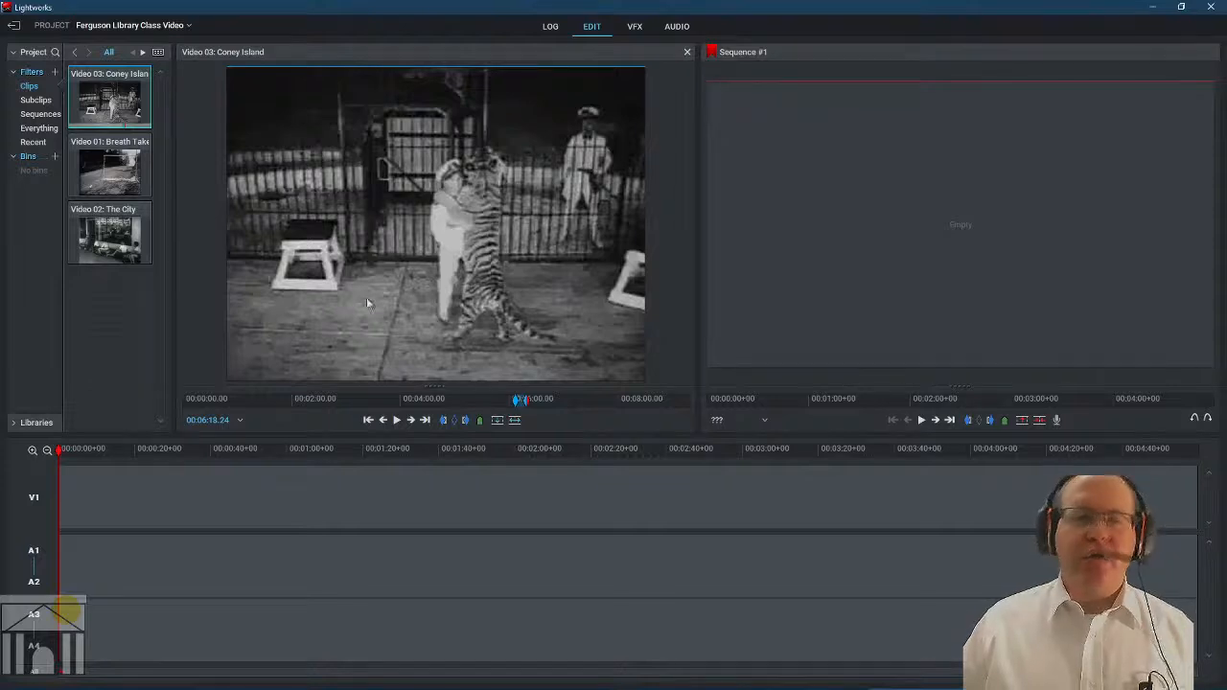
pyautogui.click(686, 53)
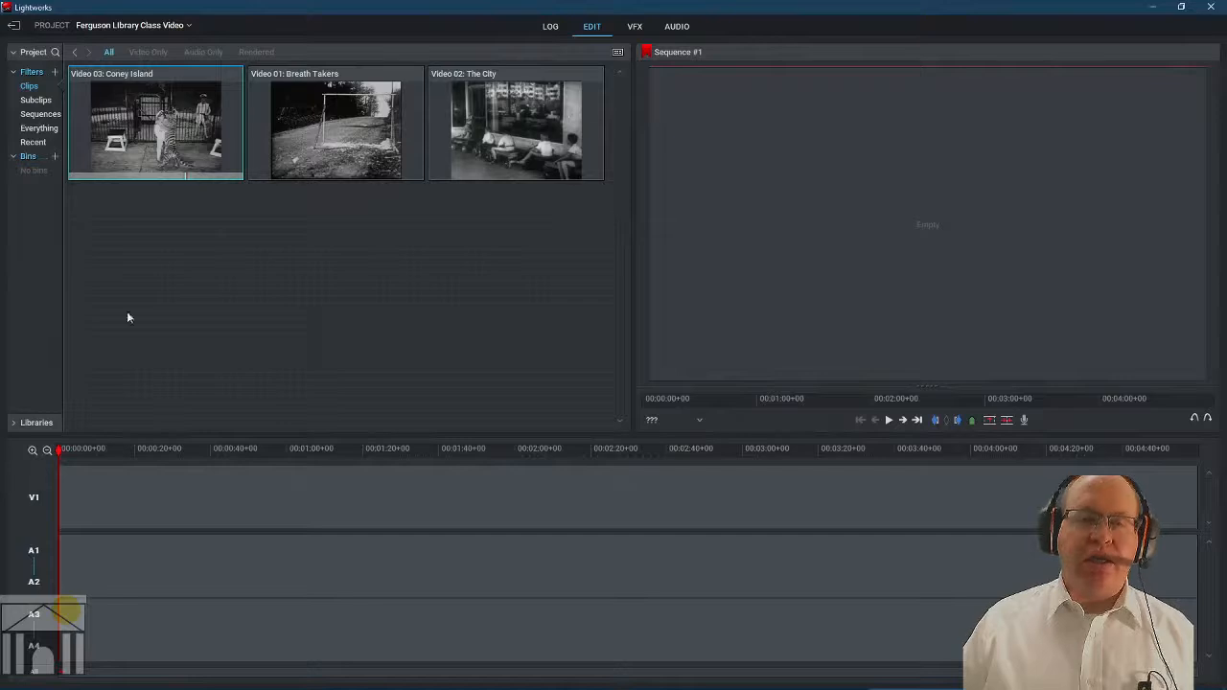
pyautogui.click(36, 101)
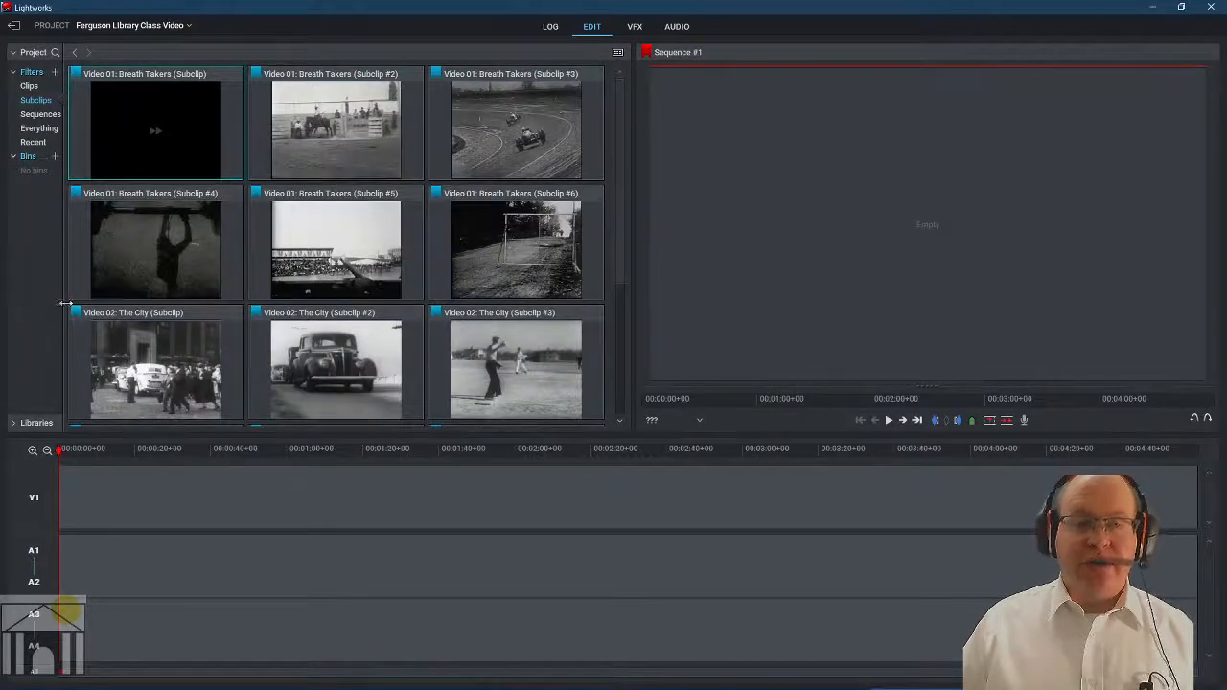
pyautogui.moveTo(617, 107); pyautogui.dragTo(631, 153)
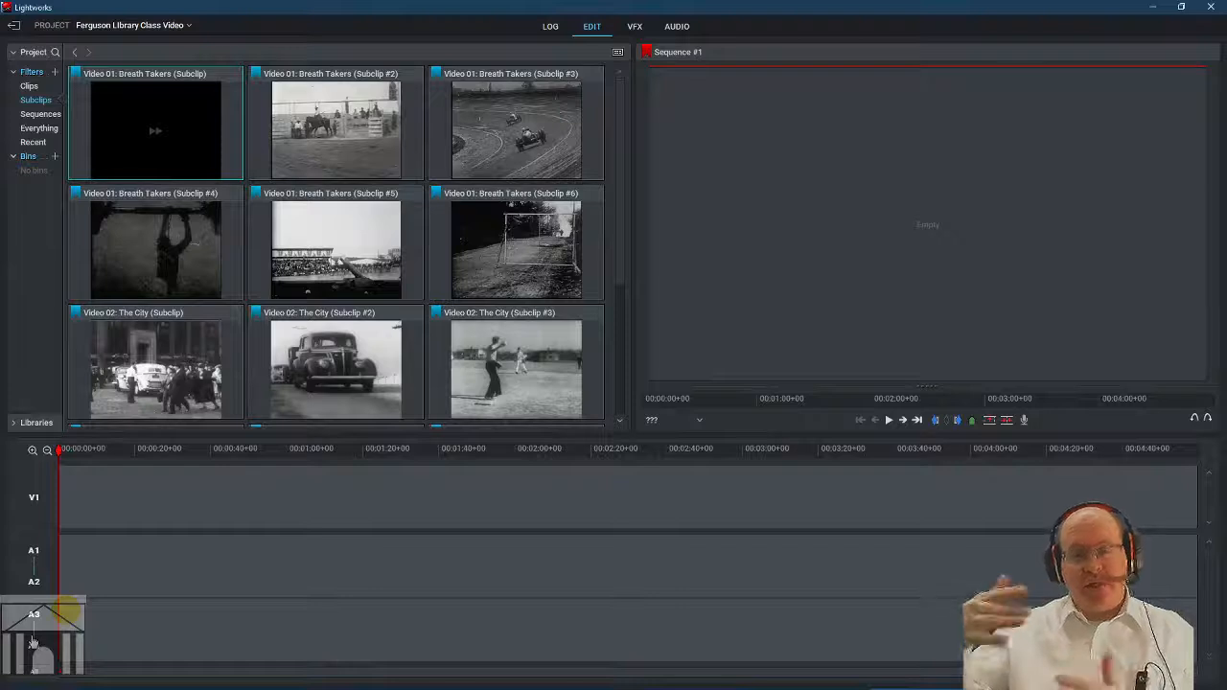
# Examine the track commands and selection options of video track V1, switching the track off and back on.
pyautogui.rightClick(36, 494)
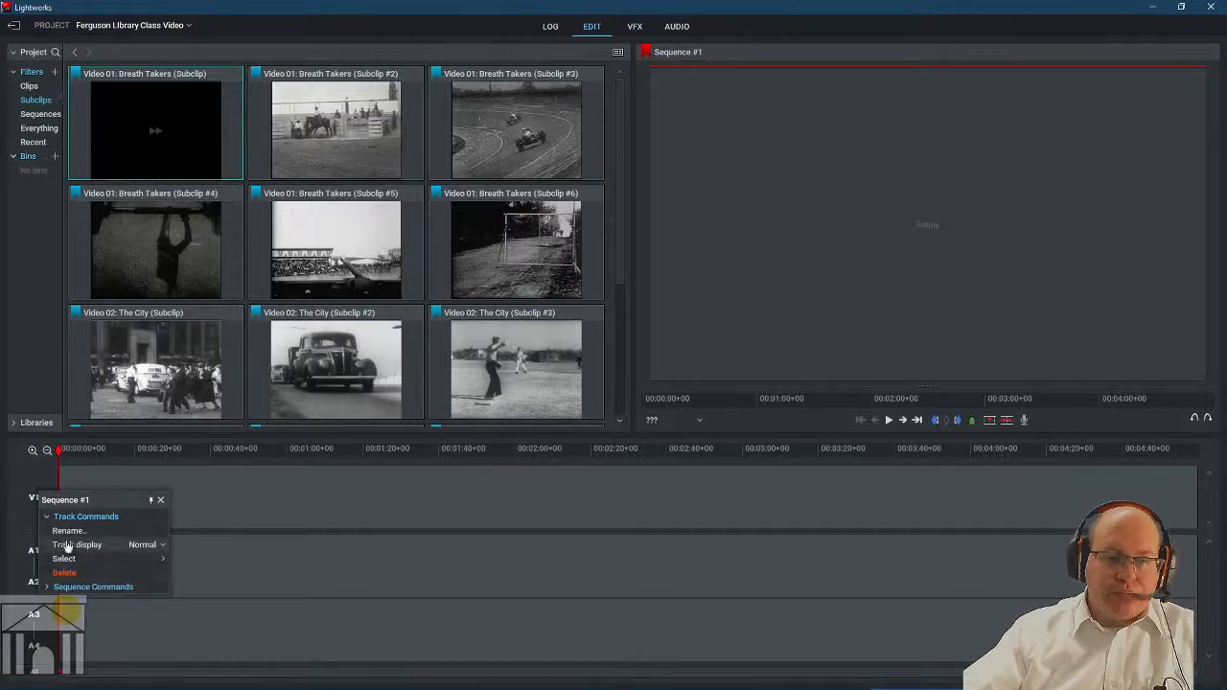
pyautogui.click(30, 503)
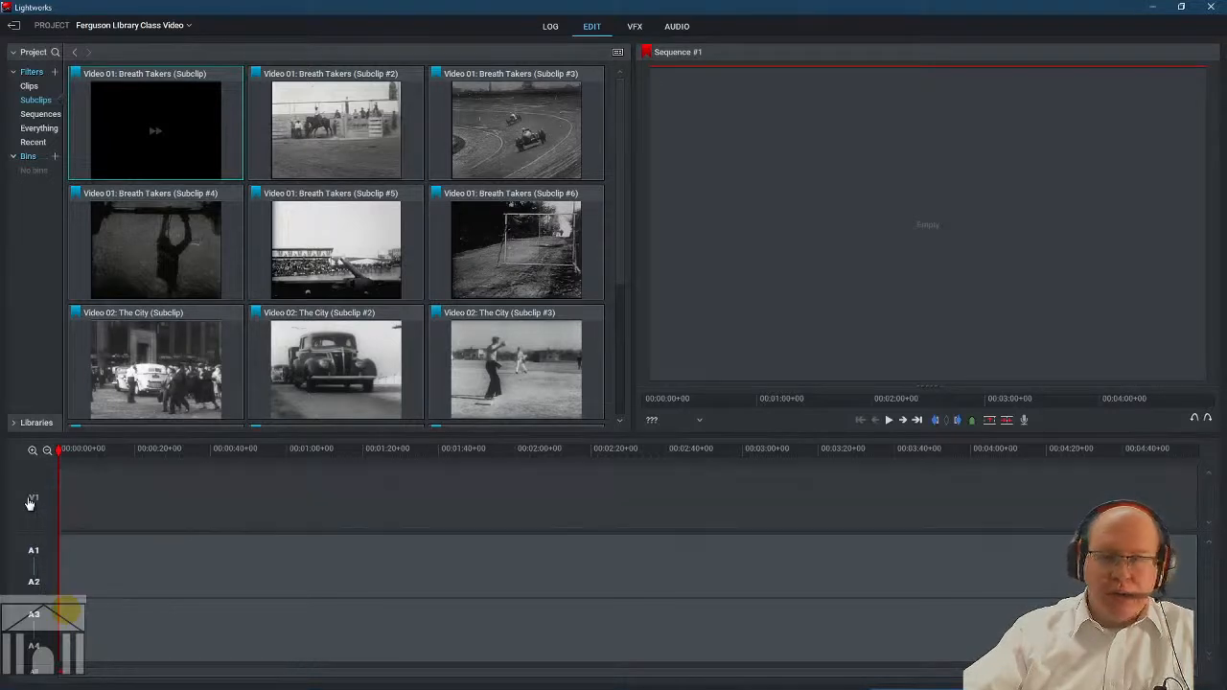
pyautogui.rightClick(26, 498)
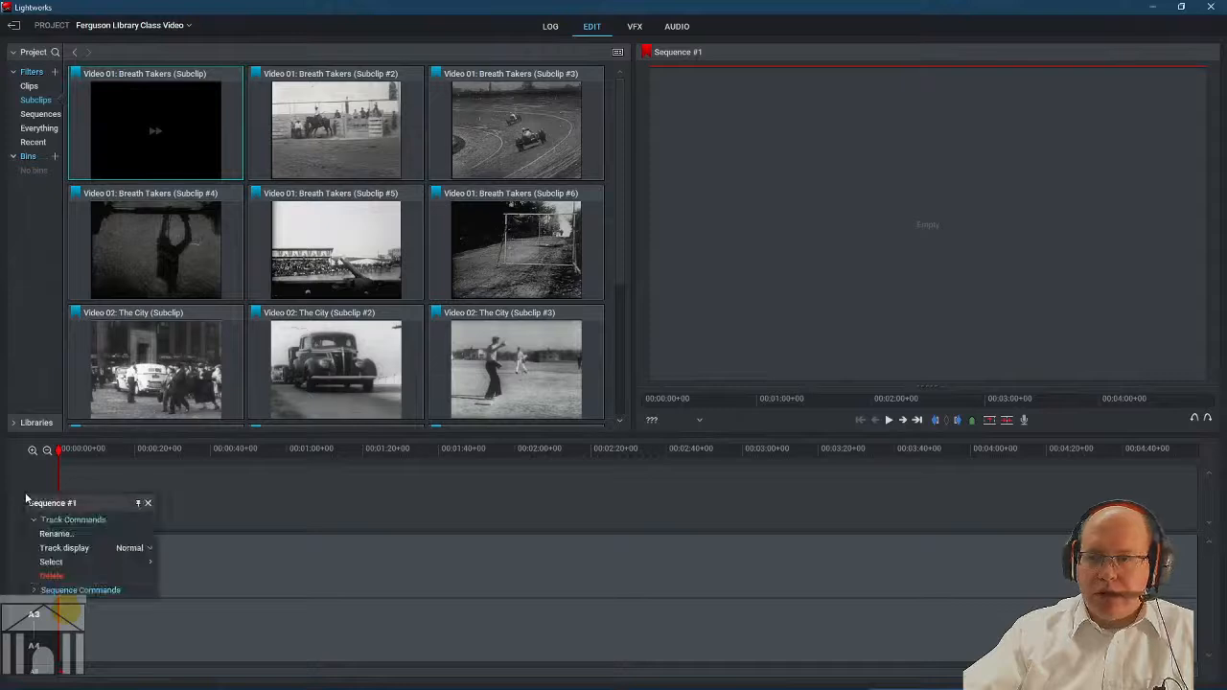
pyautogui.click(44, 522)
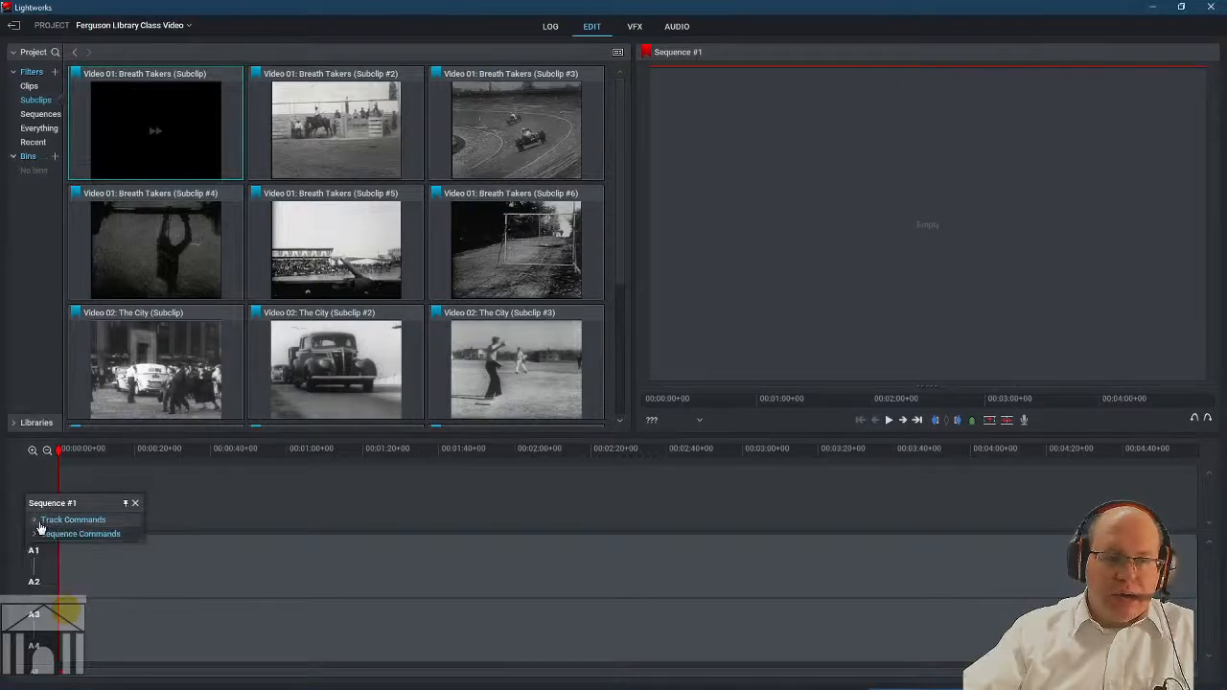
pyautogui.click(44, 523)
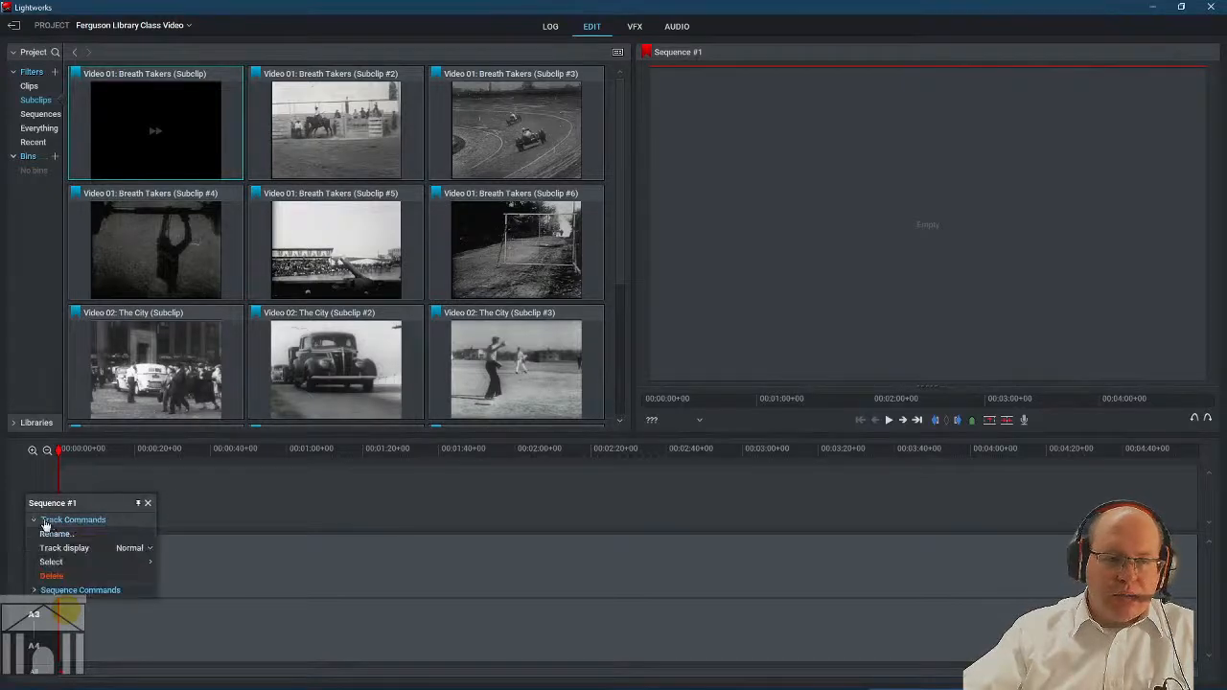
pyautogui.click(150, 563)
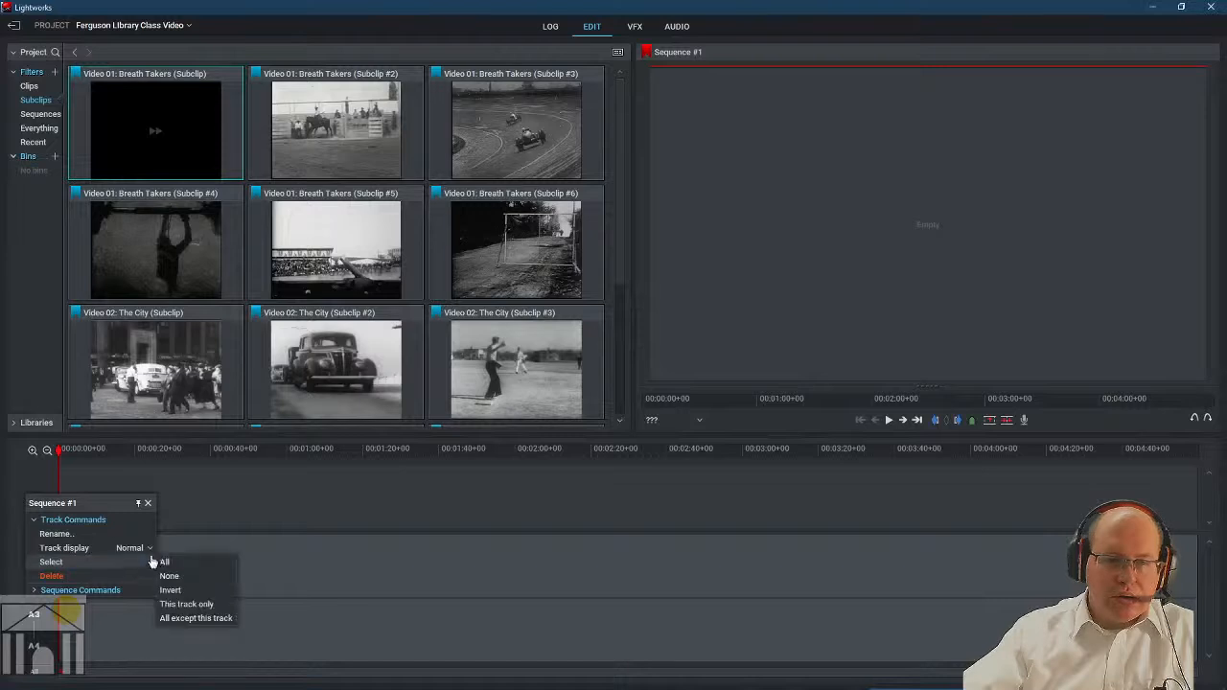
pyautogui.click(28, 491)
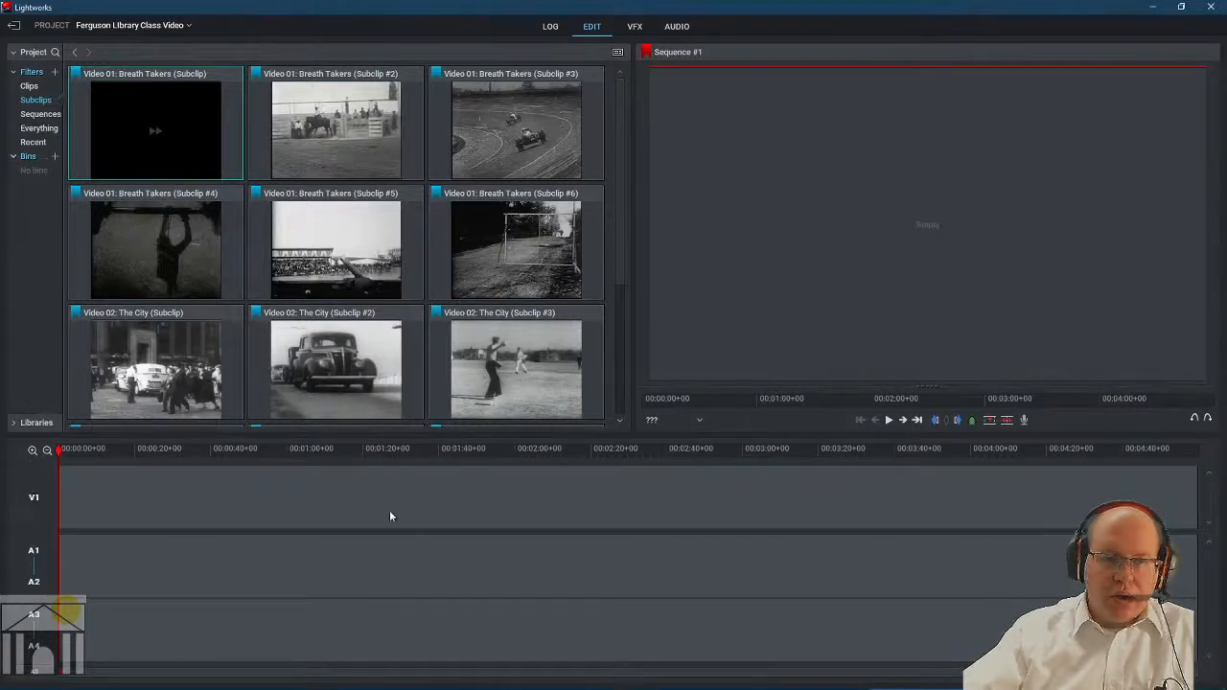
pyautogui.rightClick(992, 324)
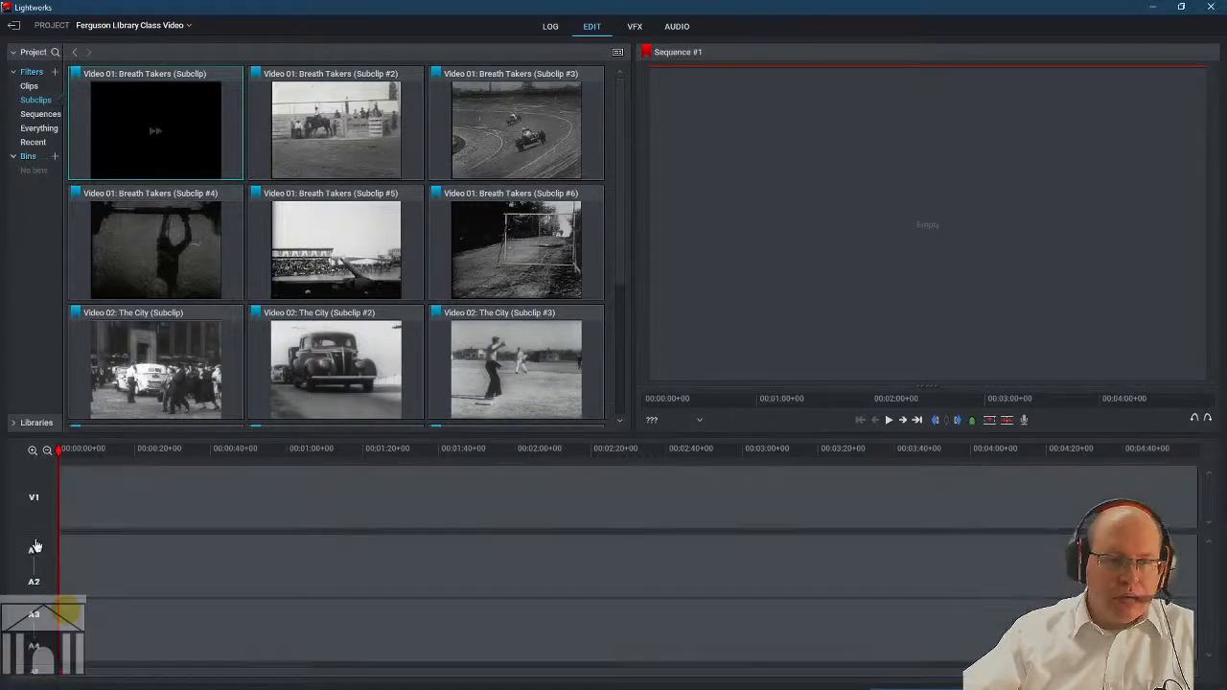
pyautogui.rightClick(35, 492)
pyautogui.rightClick(175, 493)
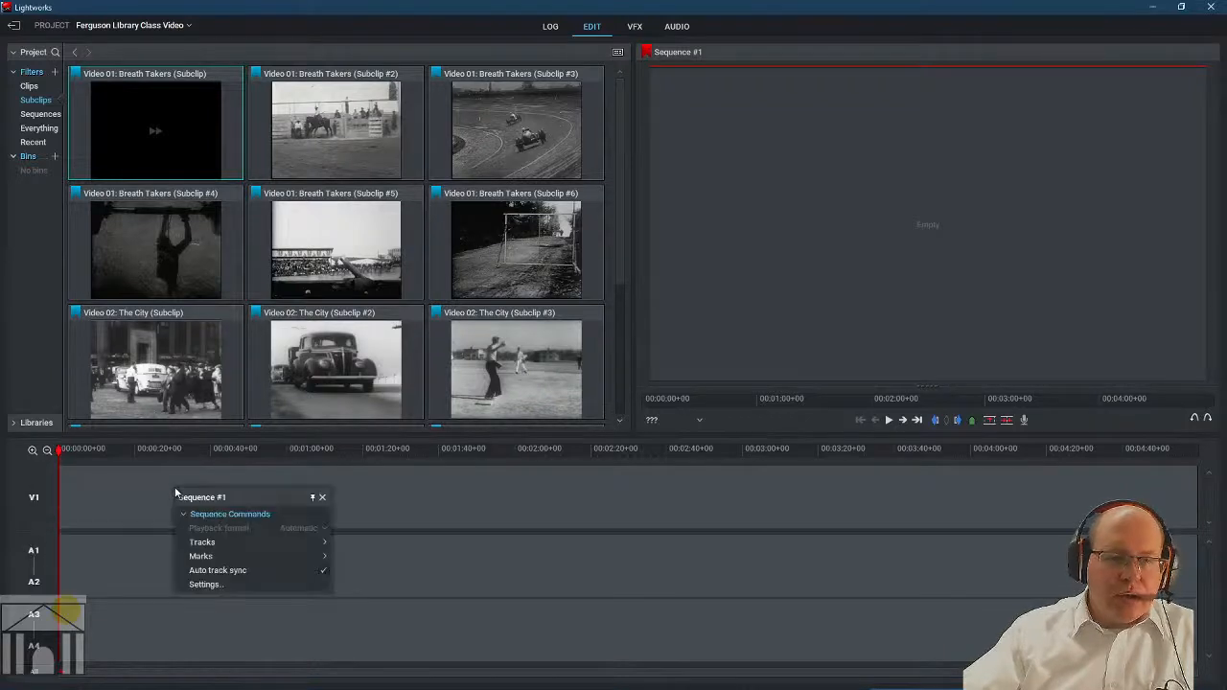
pyautogui.moveTo(240, 544)
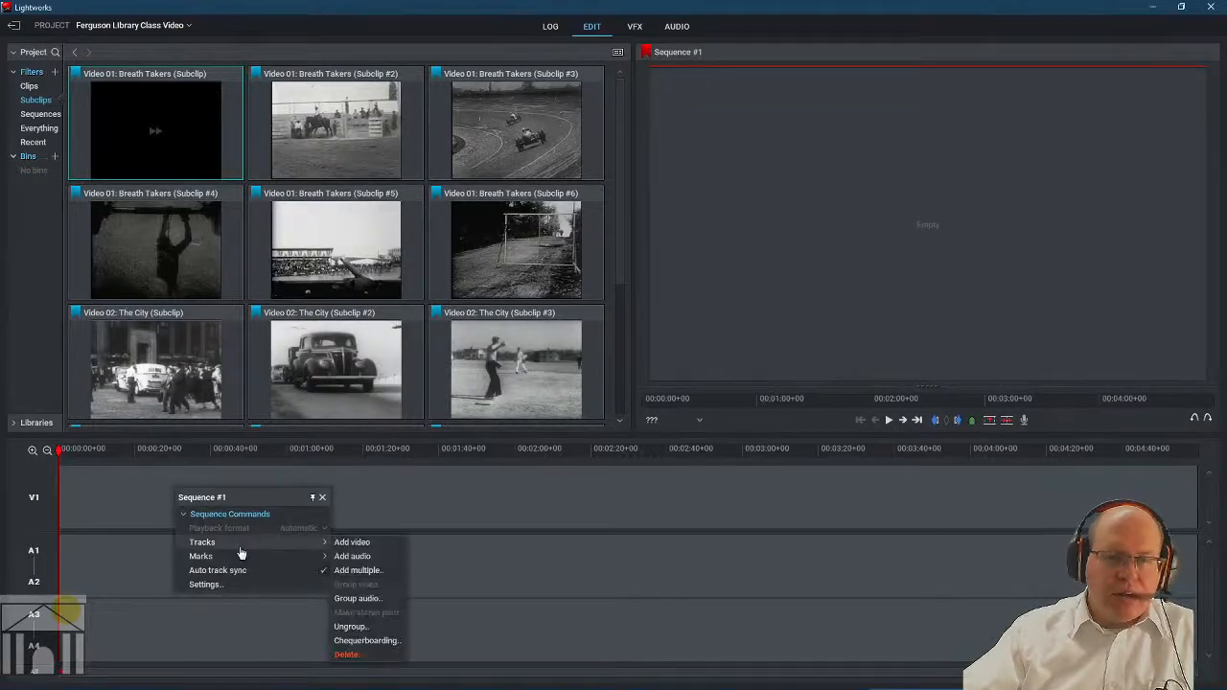
pyautogui.click(424, 546)
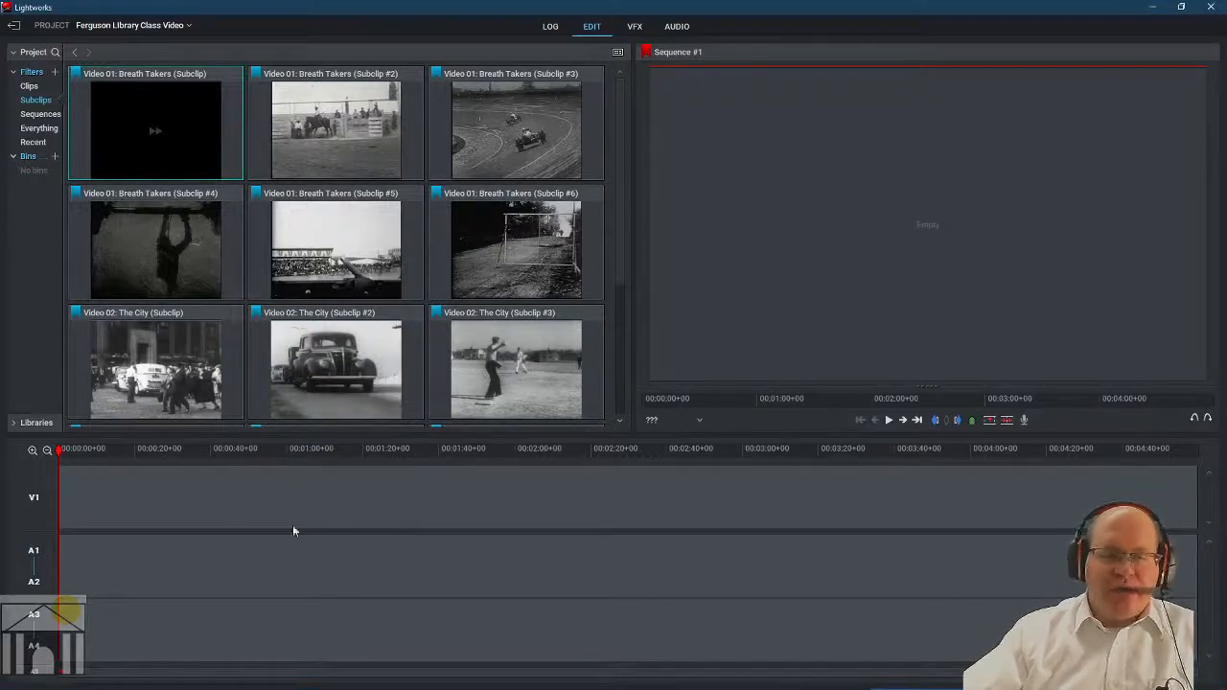
# Add a second video track to Sequence #1.
pyautogui.rightClick(175, 494)
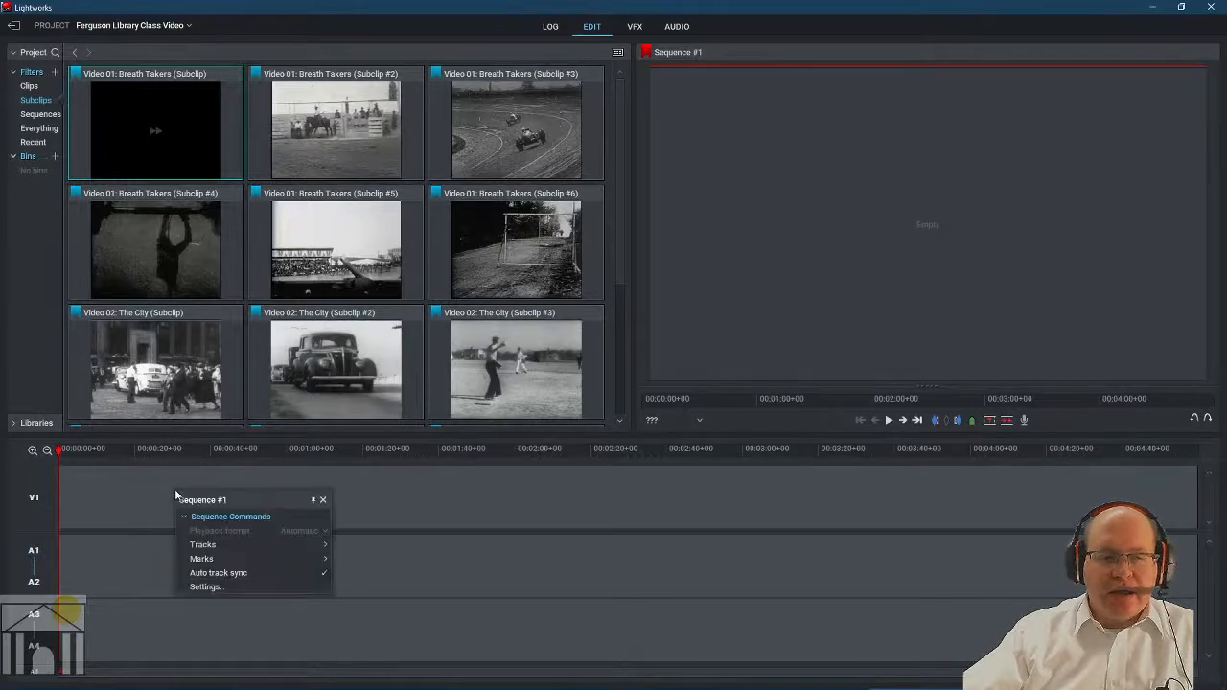
pyautogui.click(242, 547)
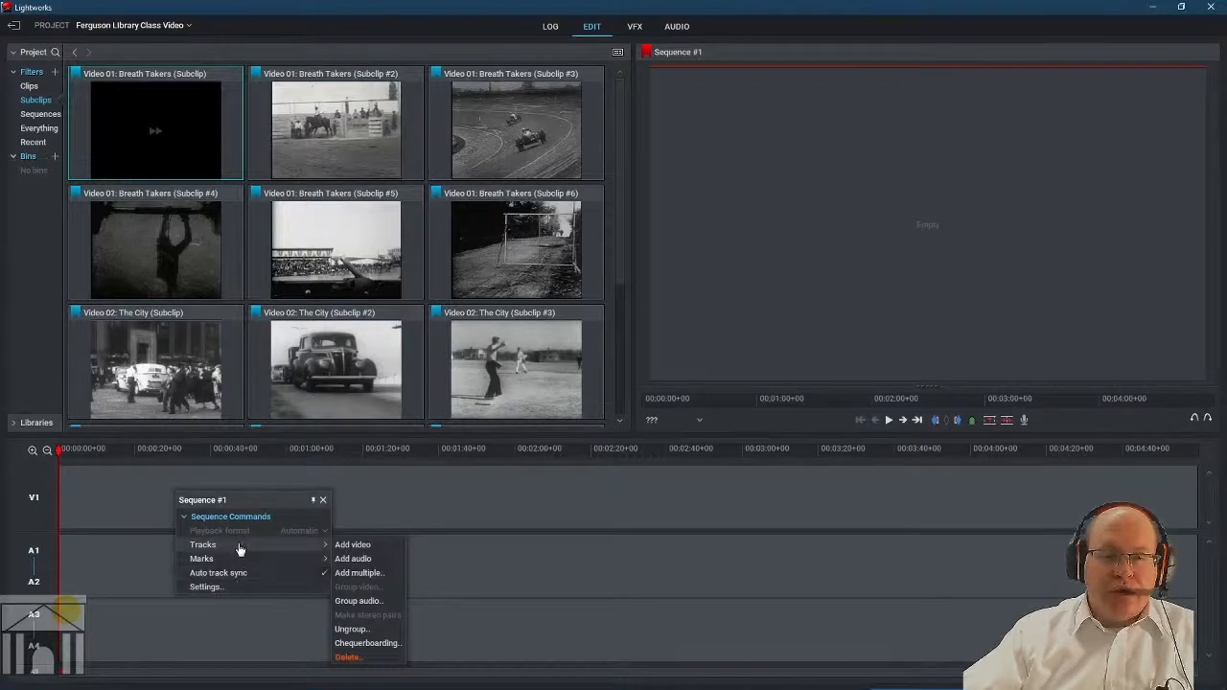
pyautogui.click(352, 545)
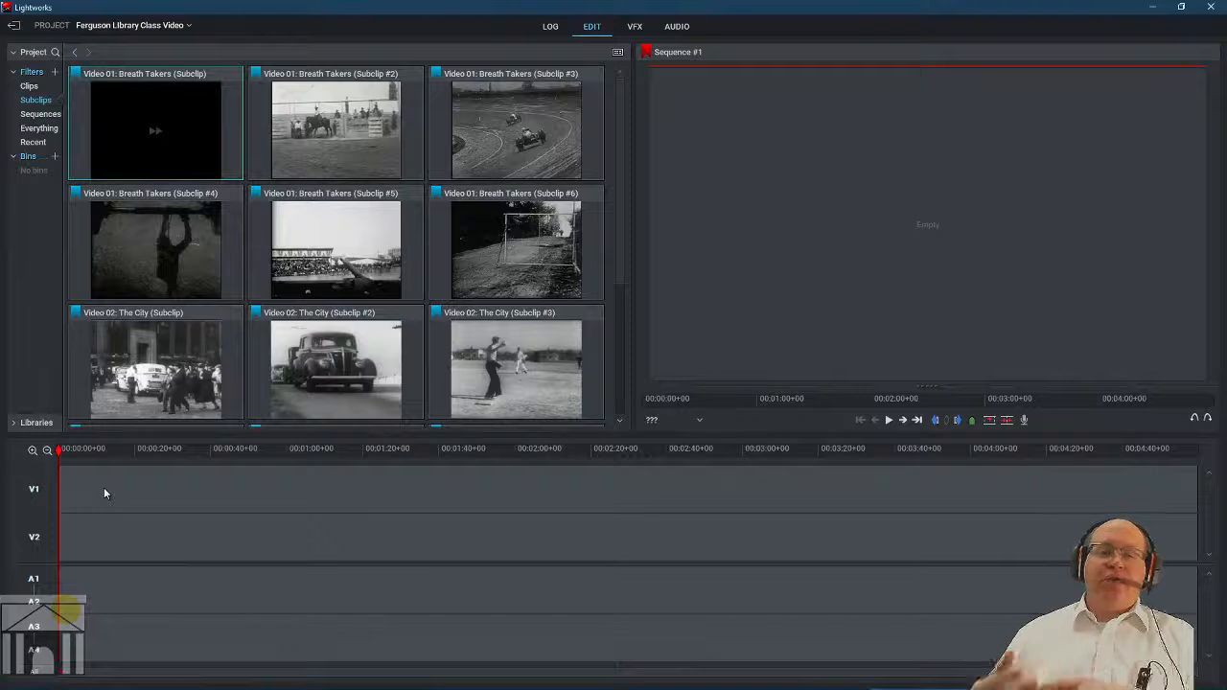
# Delete video track V2 from the sequence.
pyautogui.moveTo(240, 677)
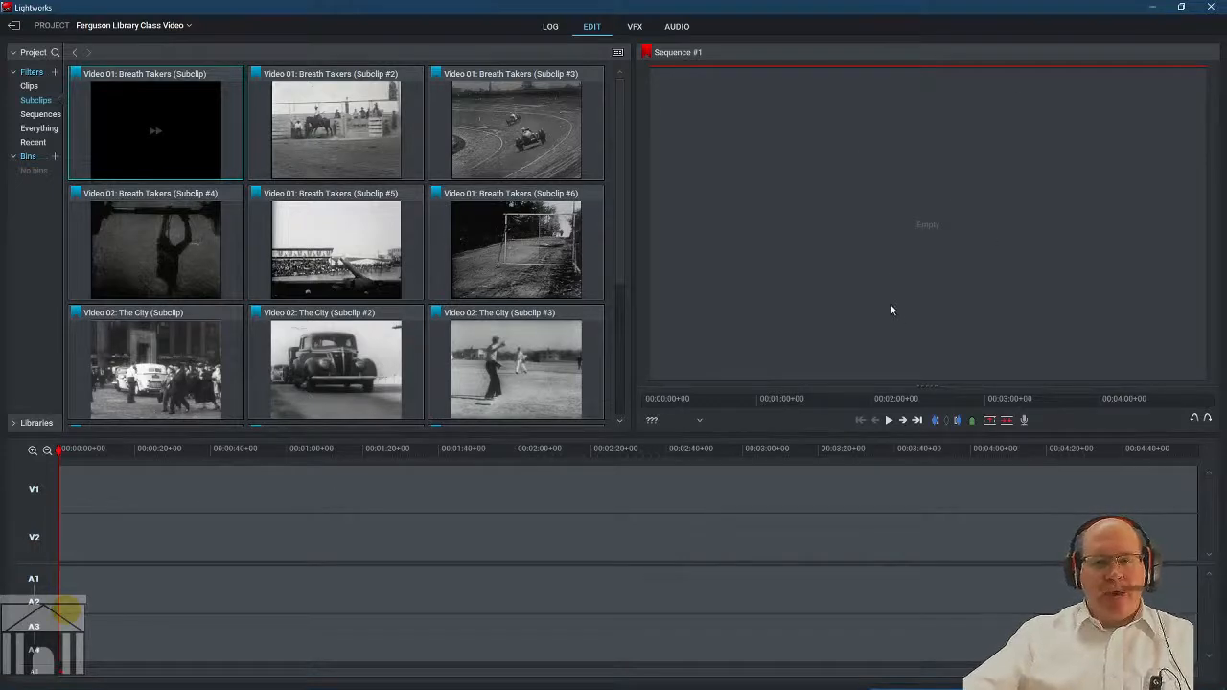
pyautogui.rightClick(40, 539)
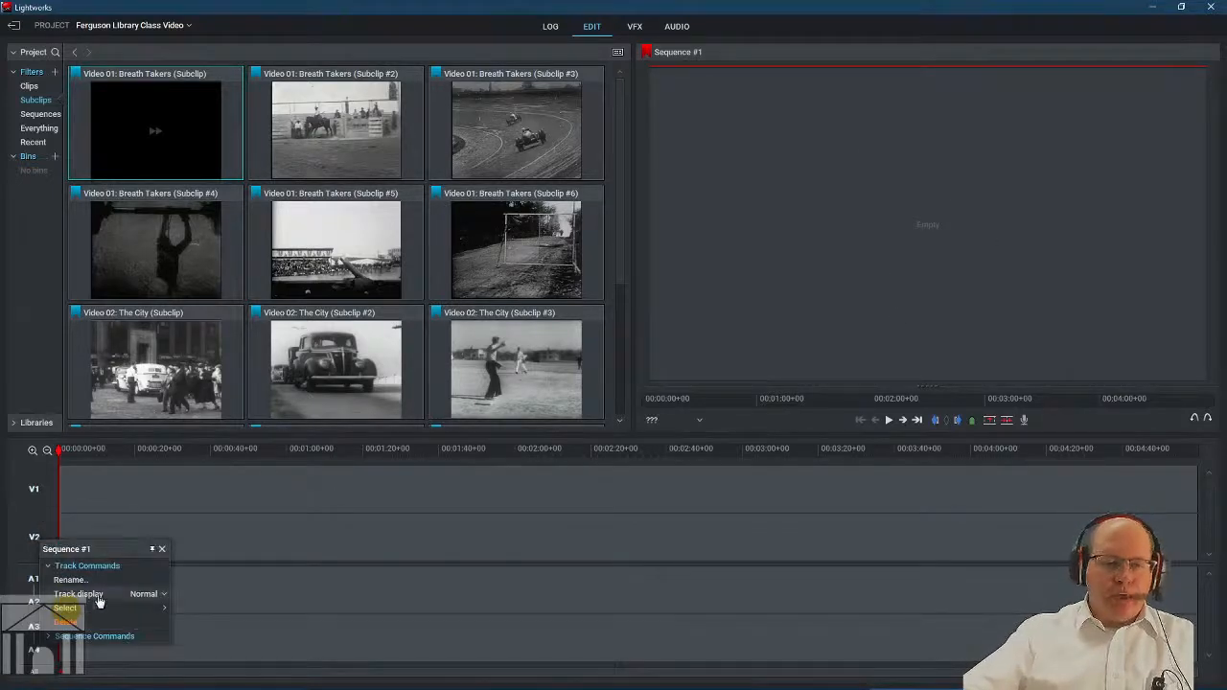
pyautogui.click(91, 624)
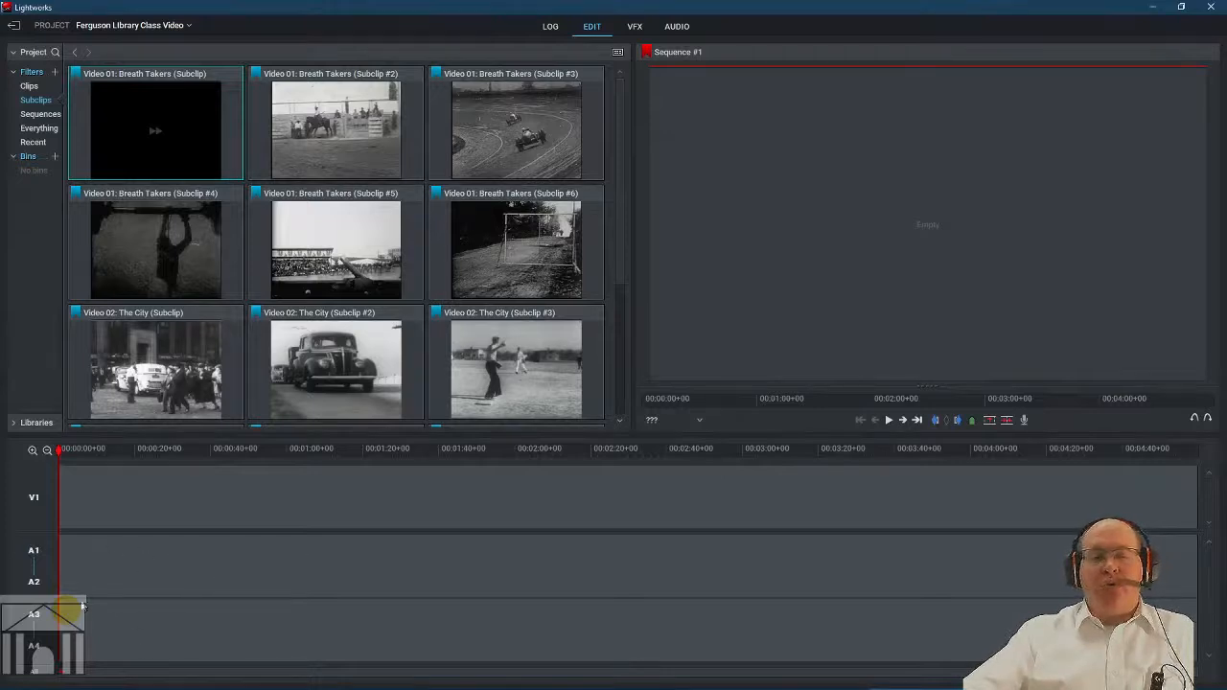
# Add one audio track to Sequence #1.
pyautogui.rightClick(175, 503)
pyautogui.moveTo(203, 553)
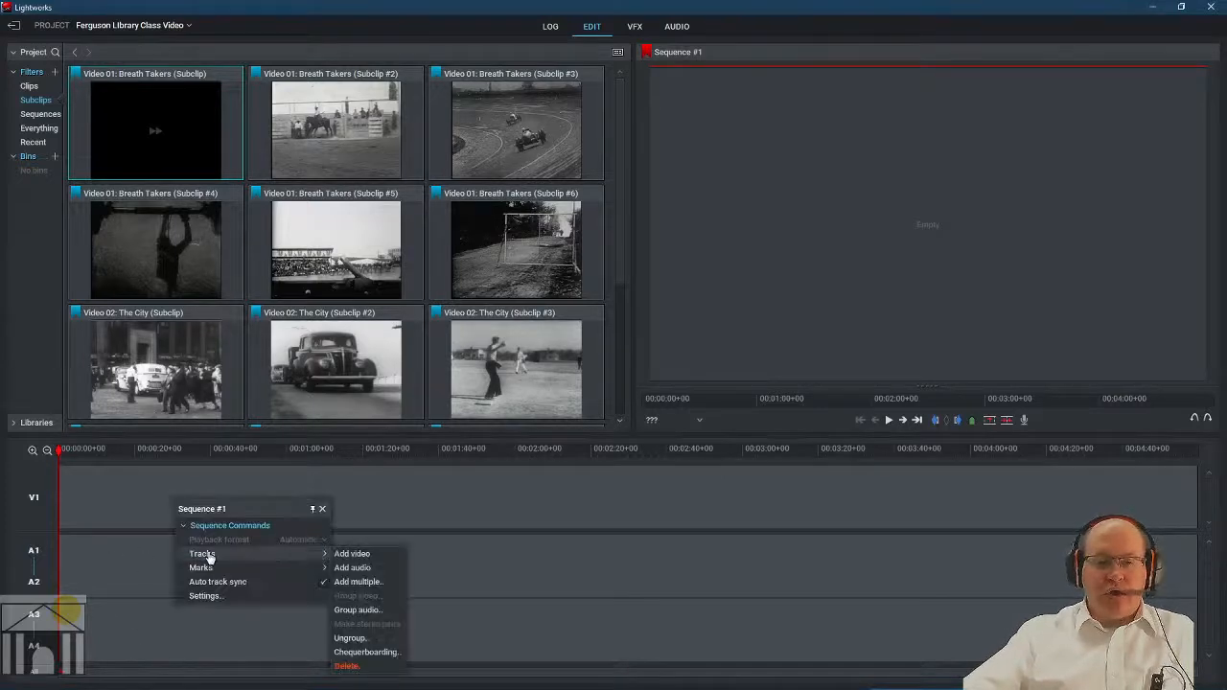
pyautogui.click(360, 571)
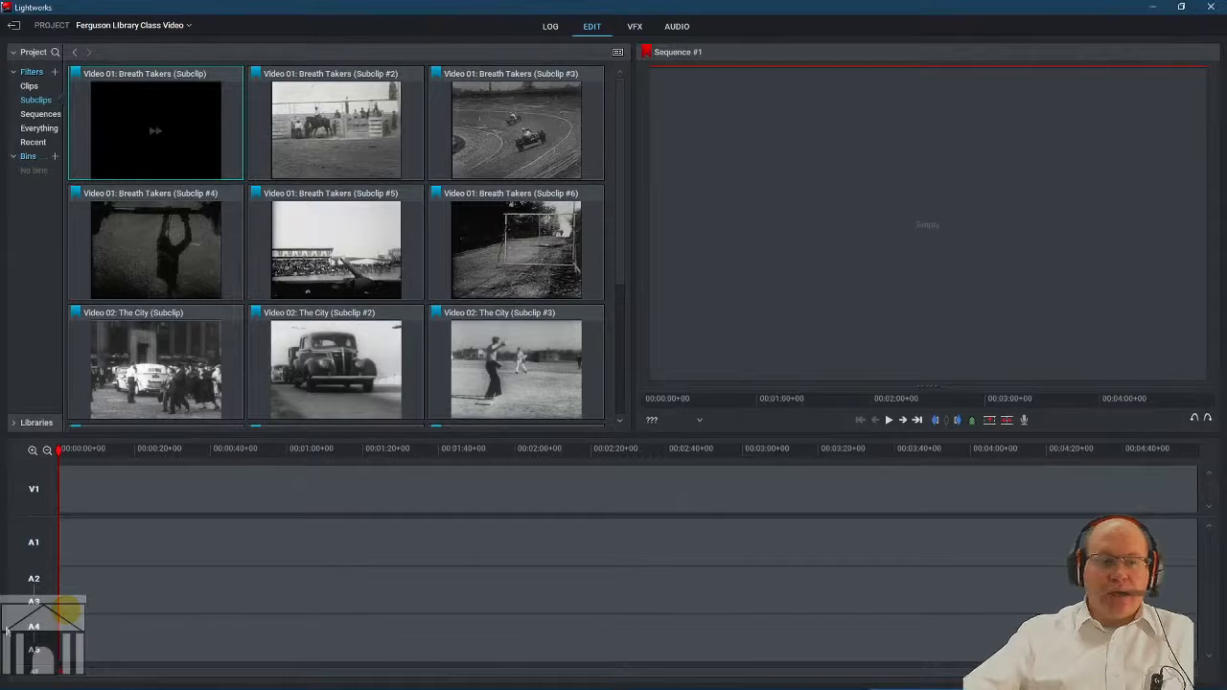
pyautogui.rightClick(47, 548)
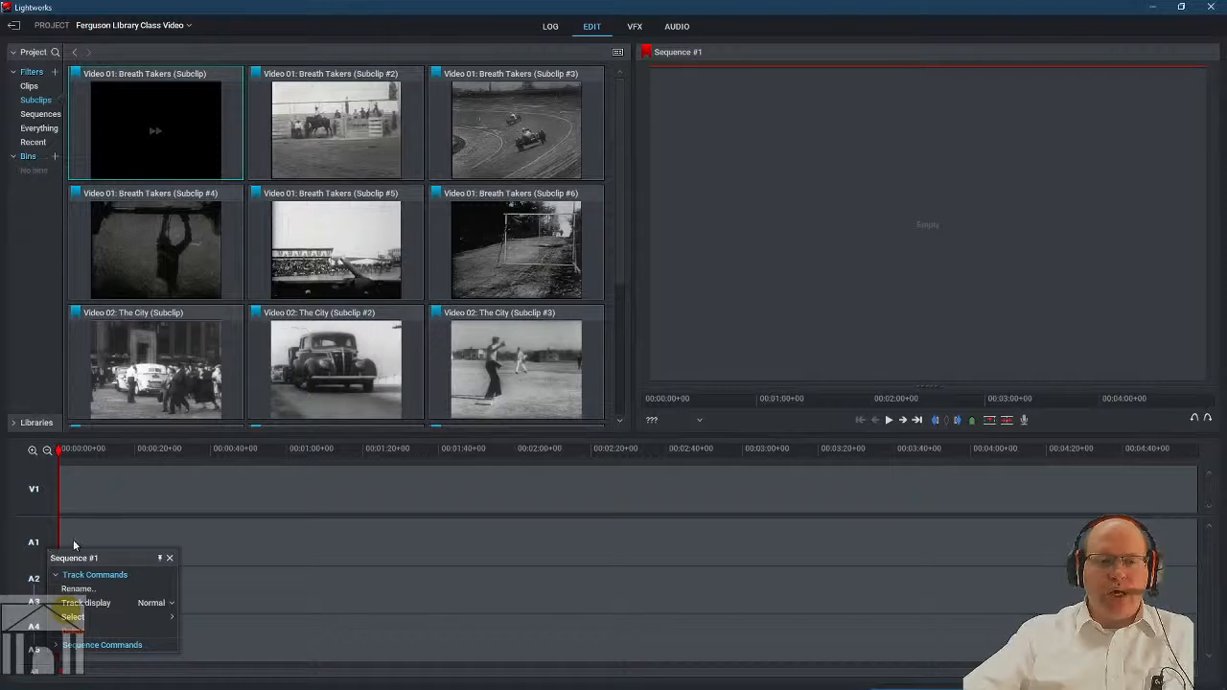
pyautogui.rightClick(79, 537)
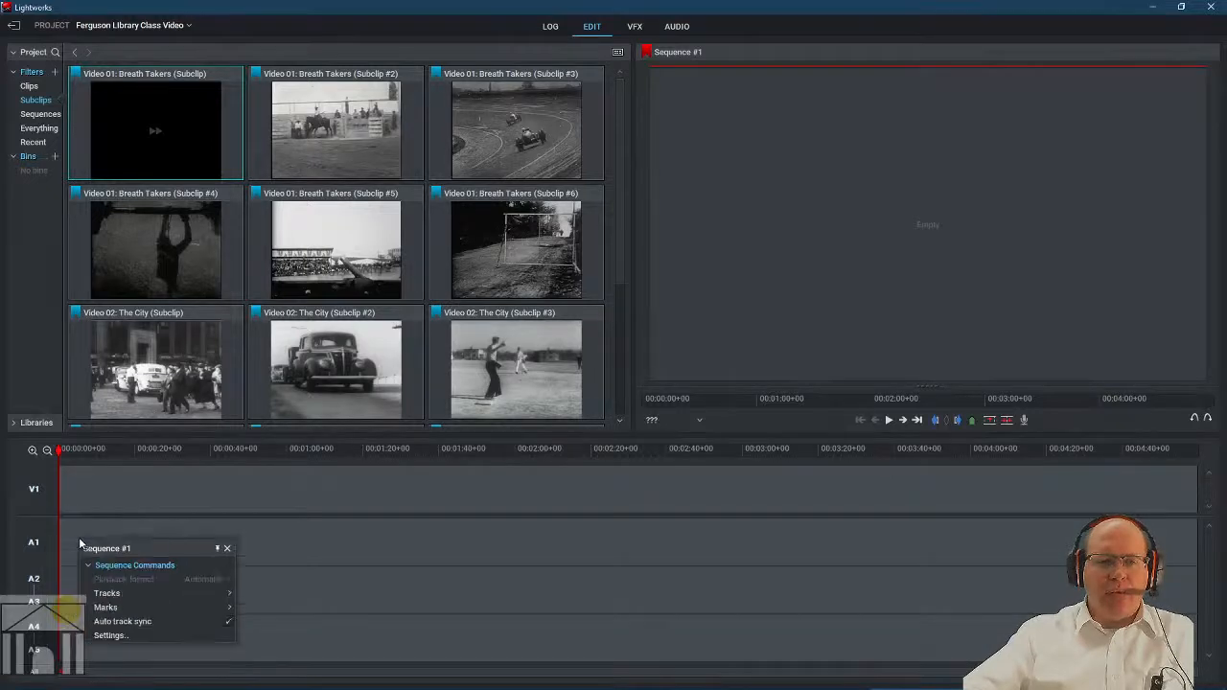
pyautogui.click(105, 608)
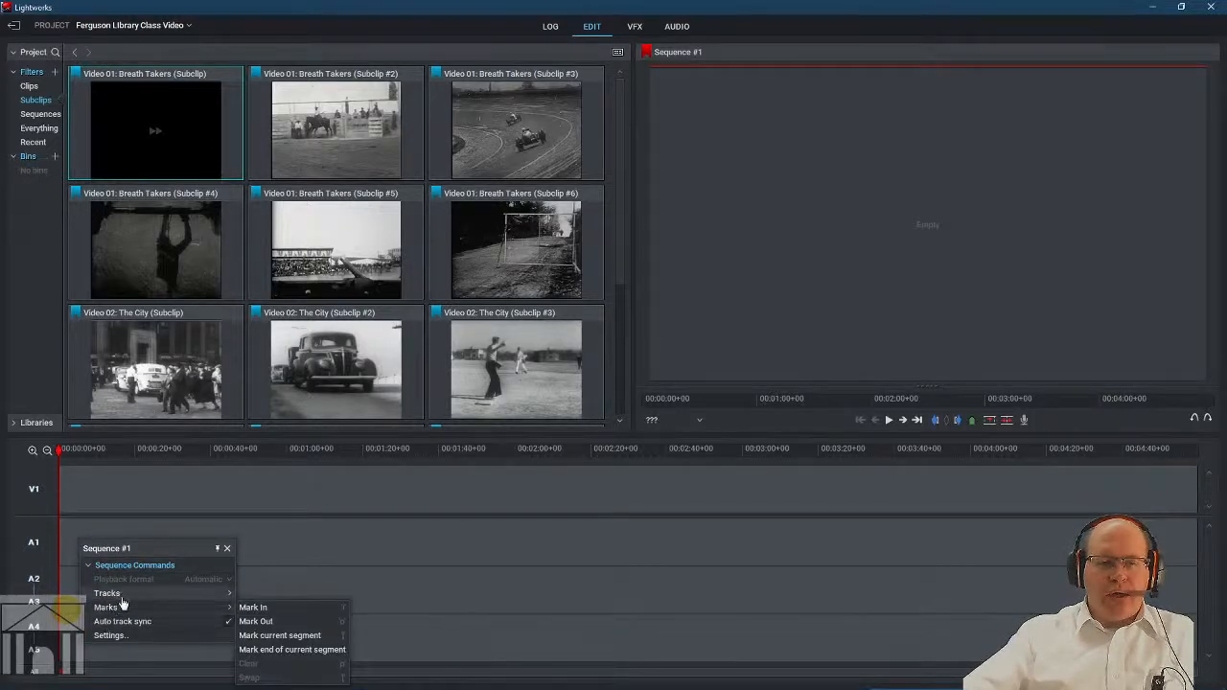
pyautogui.click(121, 597)
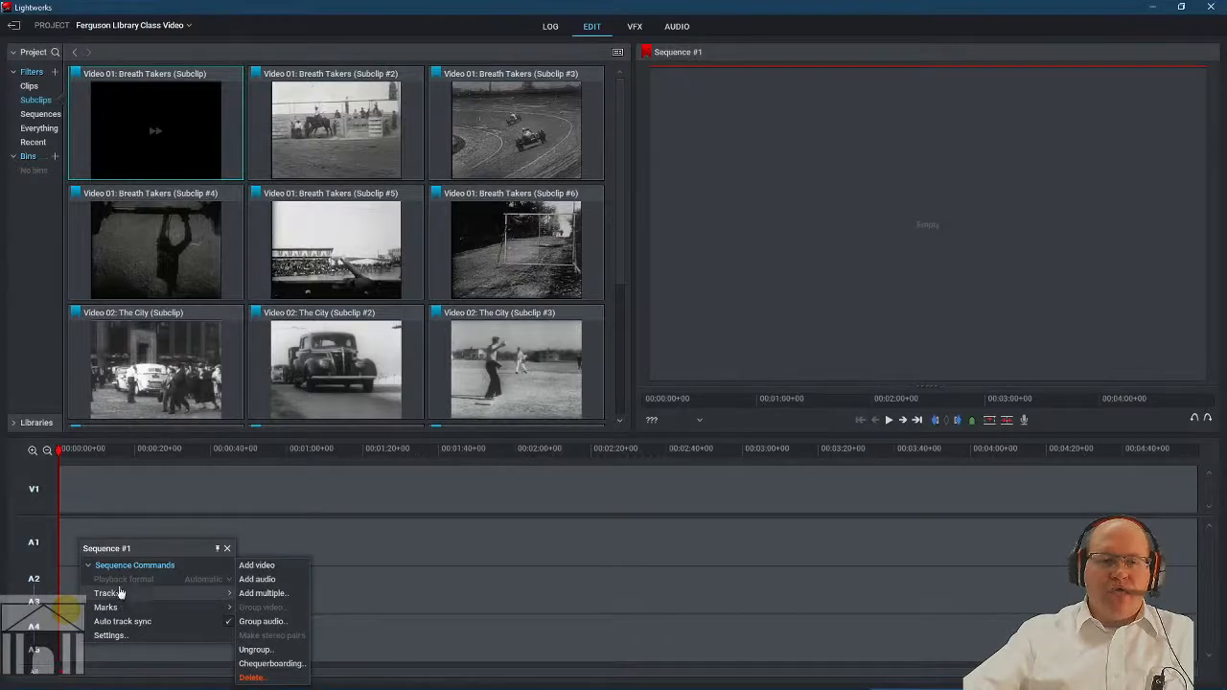
pyautogui.click(81, 541)
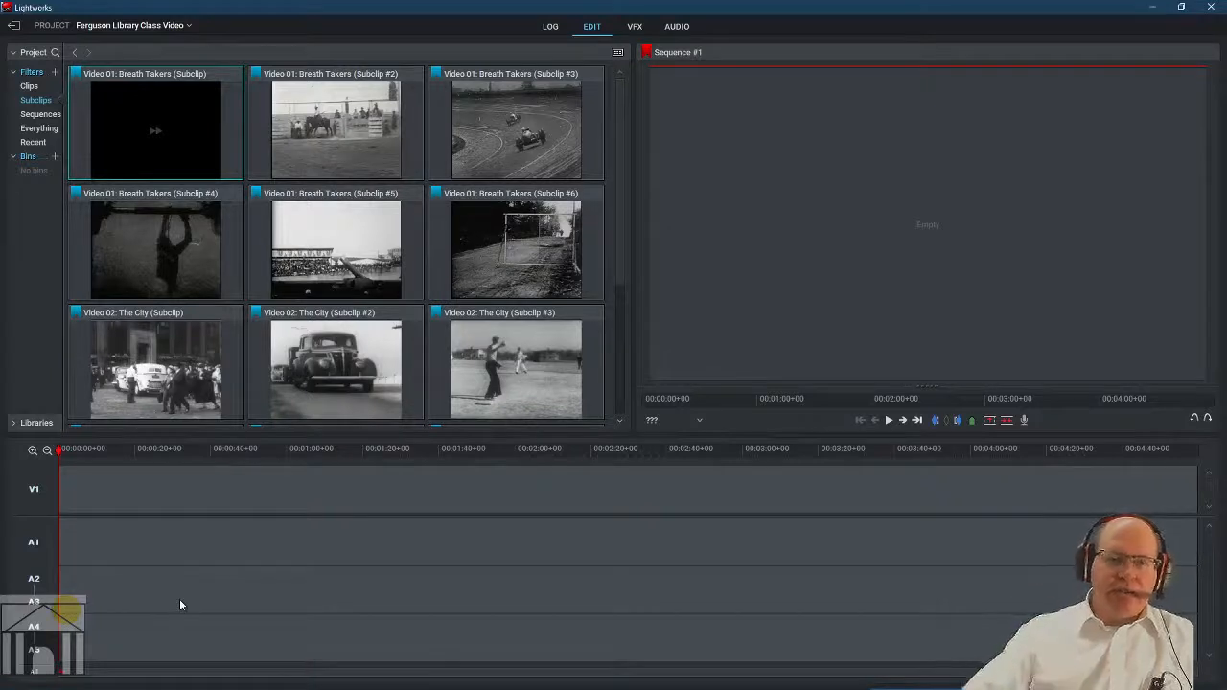
# Delete the single audio track A1 from the sequence, keeping the paired audio tracks.
pyautogui.rightClick(190, 572)
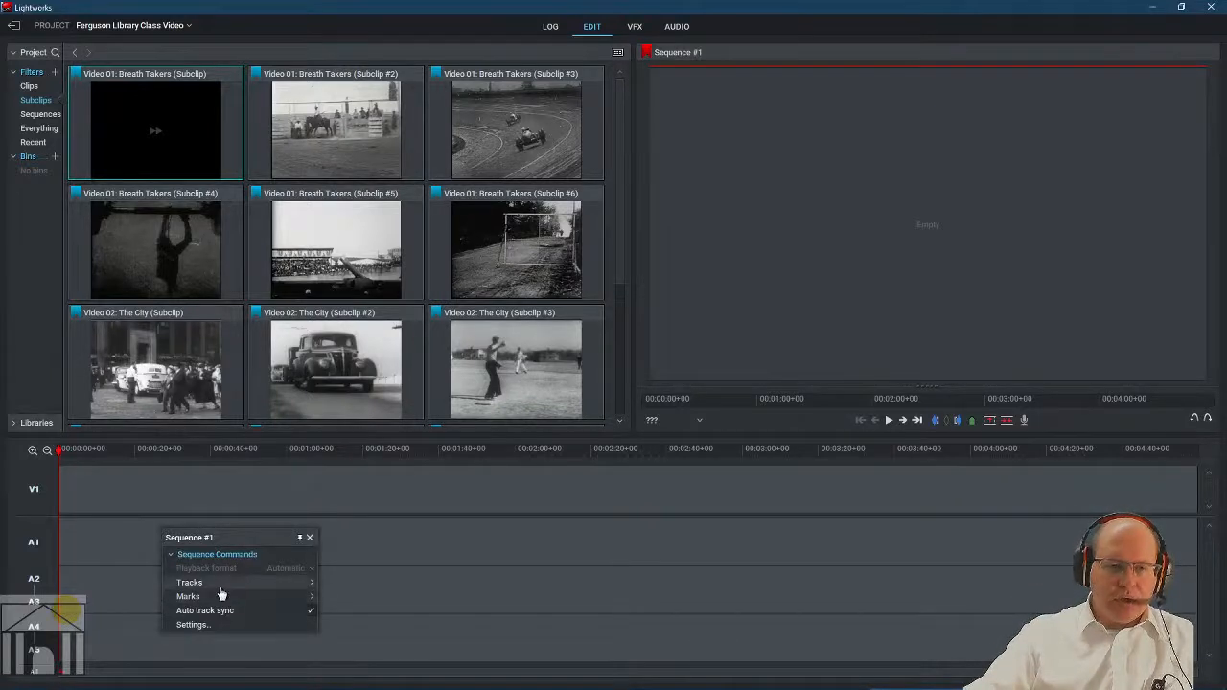
pyautogui.moveTo(249, 591)
pyautogui.click(352, 681)
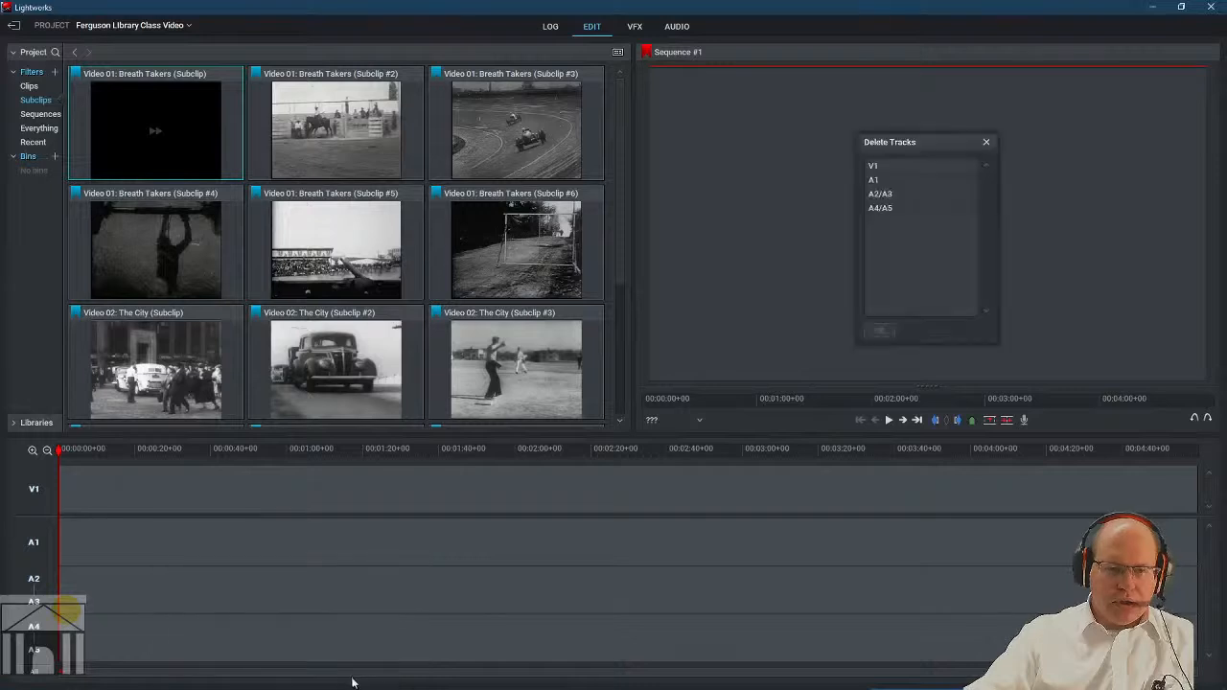
pyautogui.click(887, 180)
pyautogui.click(879, 331)
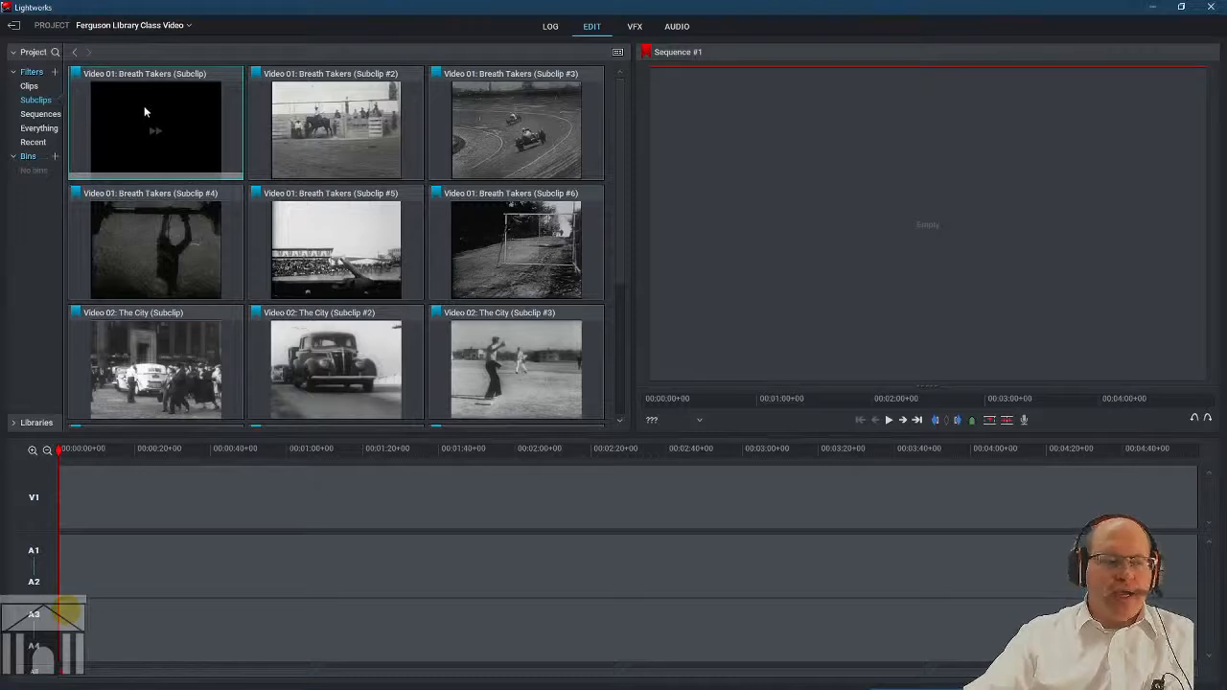
# Place the first Breath Takers subclip on the timeline at about 47 seconds, scrub through it, and return the playhead near the start.
pyautogui.moveTo(141, 116); pyautogui.dragTo(237, 542)
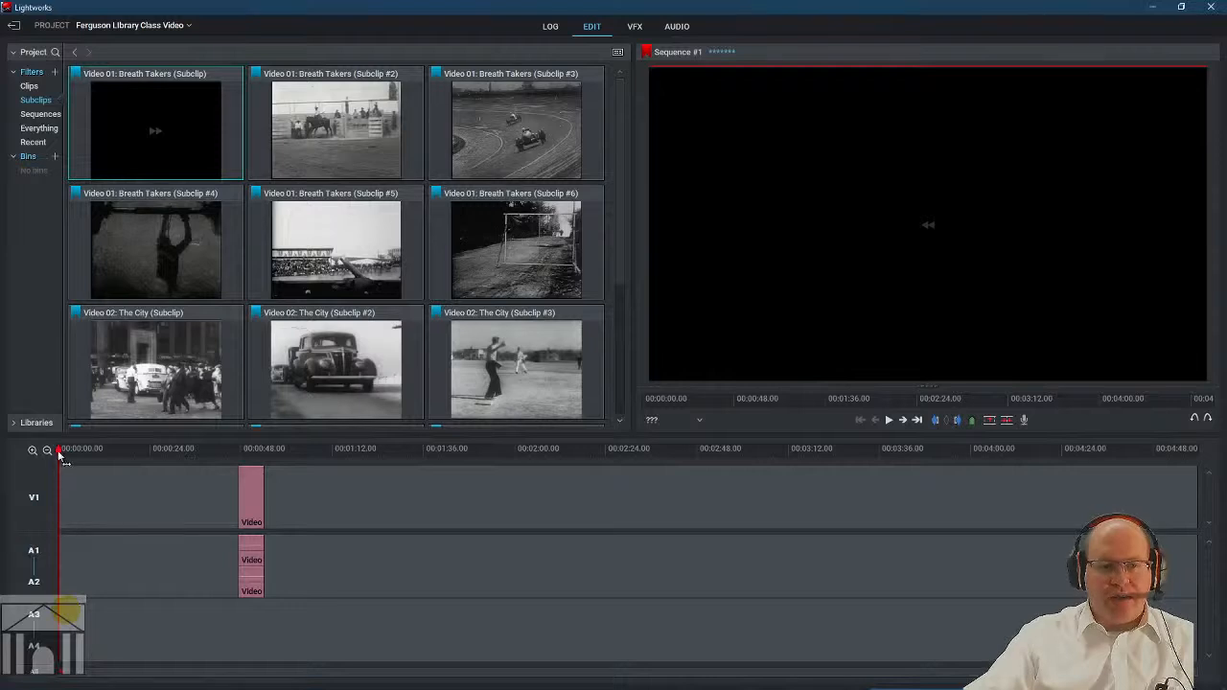
pyautogui.moveTo(60, 456); pyautogui.dragTo(247, 456)
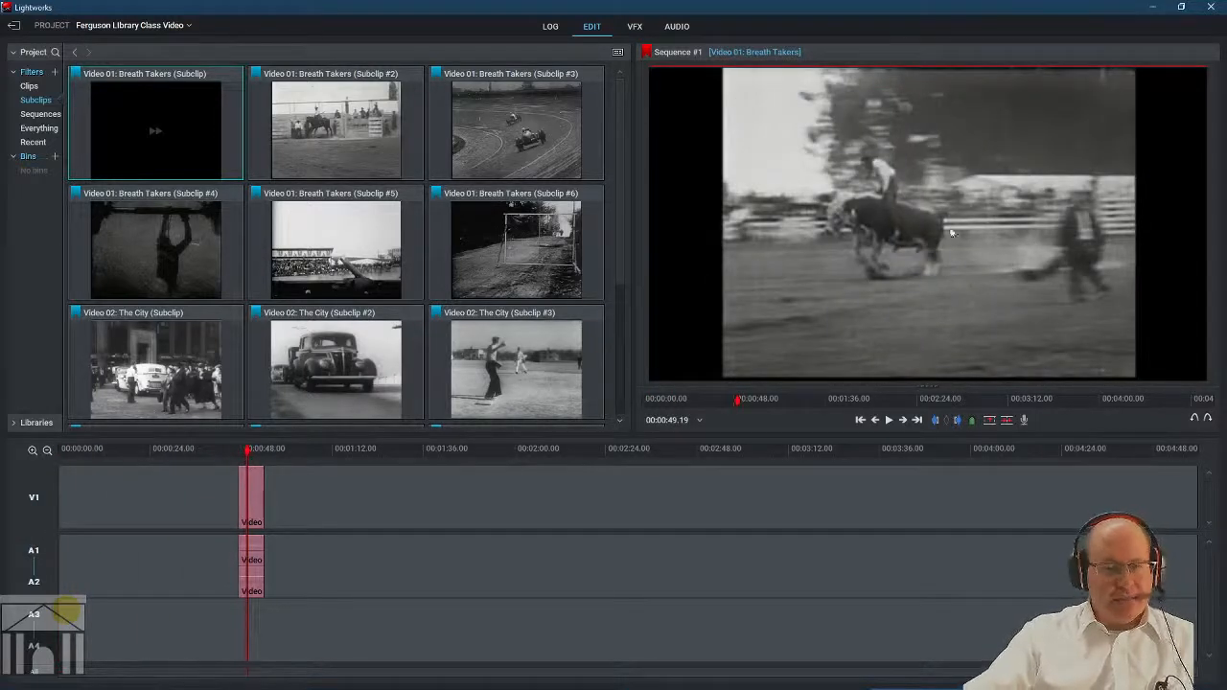
pyautogui.click(252, 453)
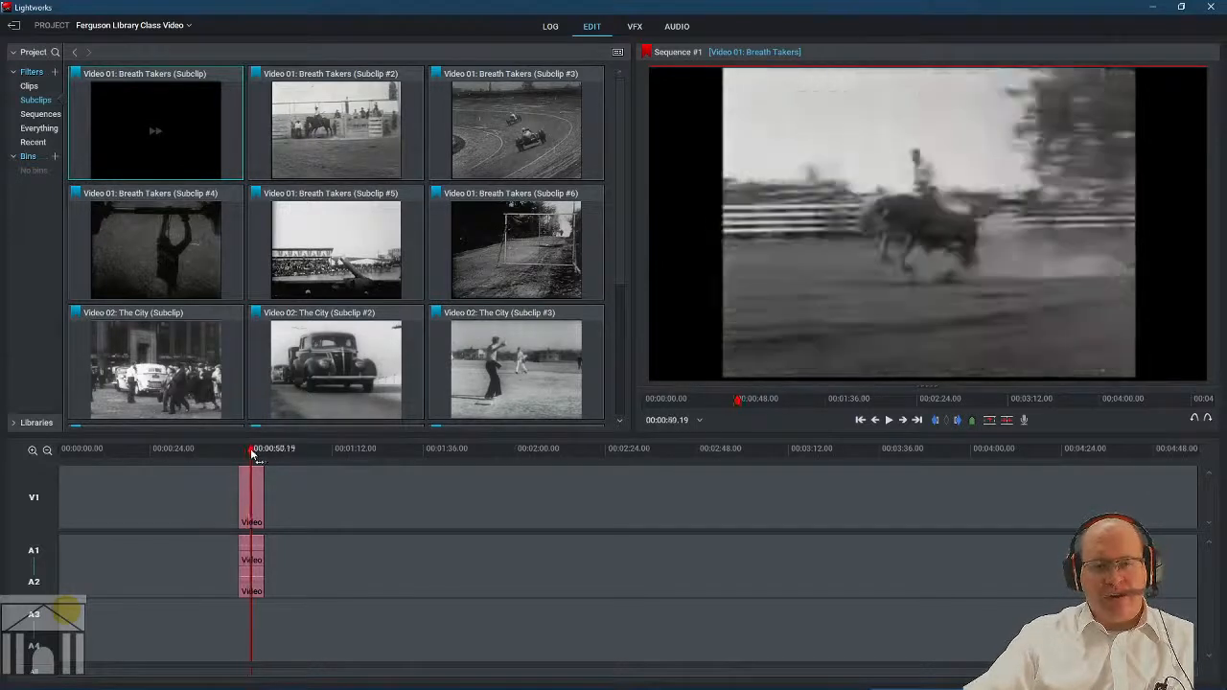
pyautogui.moveTo(253, 456); pyautogui.dragTo(374, 456)
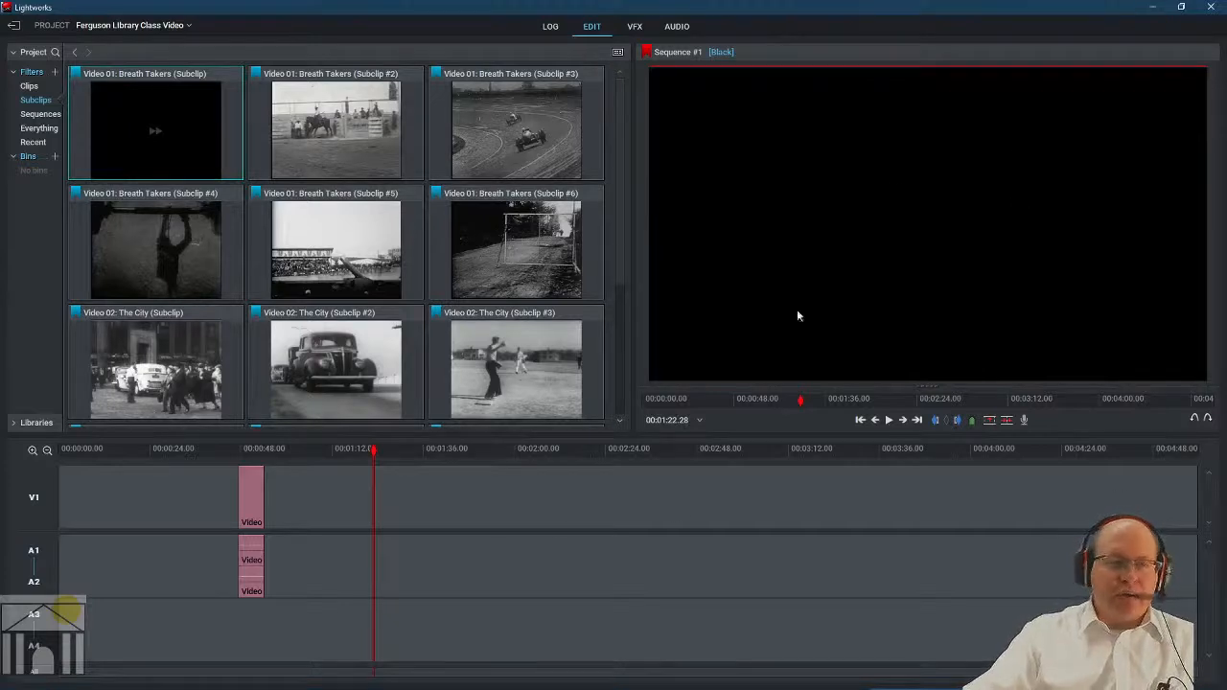
pyautogui.moveTo(375, 451); pyautogui.dragTo(77, 452)
# Place Breath Takers subclips #2 through #6 on the timeline with gaps between them, spread from about 0:21 to 2:56.
pyautogui.moveTo(337, 141); pyautogui.dragTo(497, 518)
pyautogui.moveTo(535, 156); pyautogui.dragTo(393, 498)
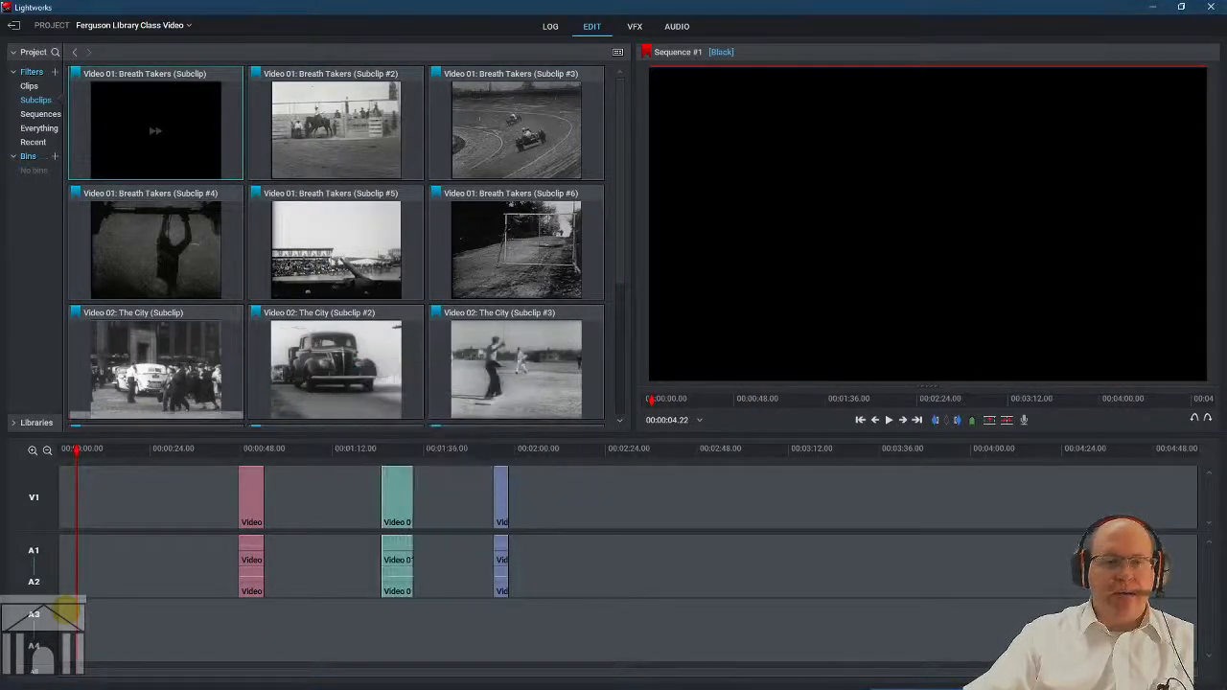
pyautogui.moveTo(156, 250); pyautogui.dragTo(142, 516)
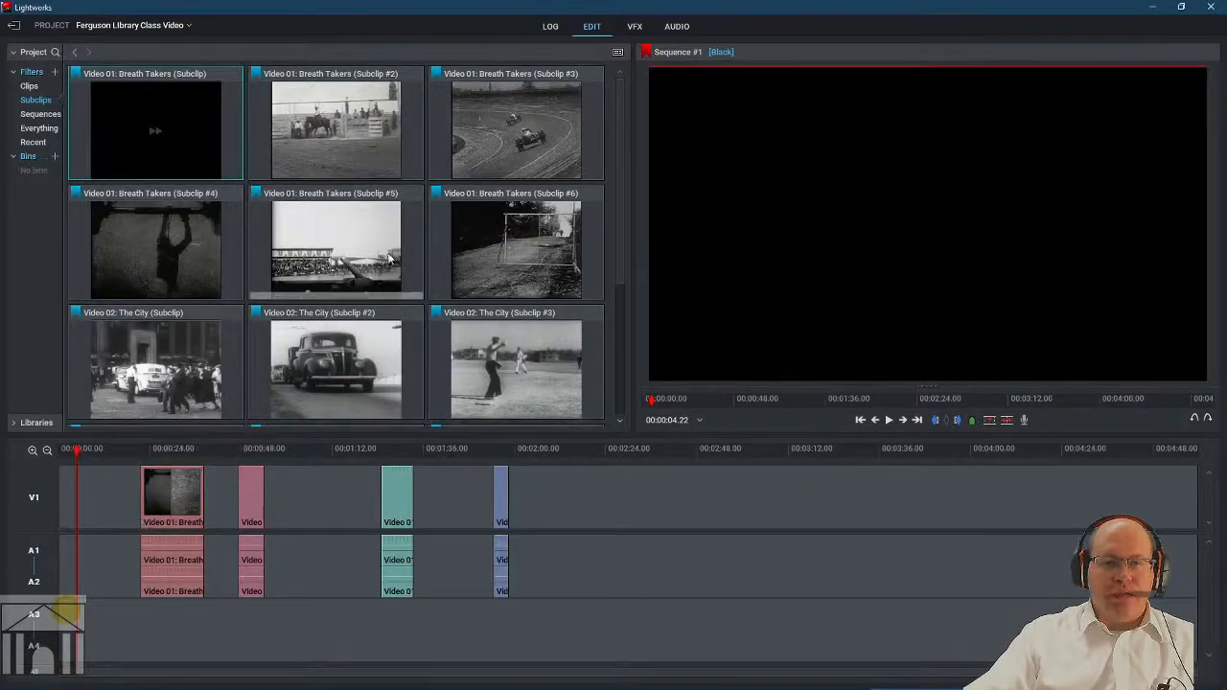
pyautogui.moveTo(390, 257); pyautogui.dragTo(708, 499)
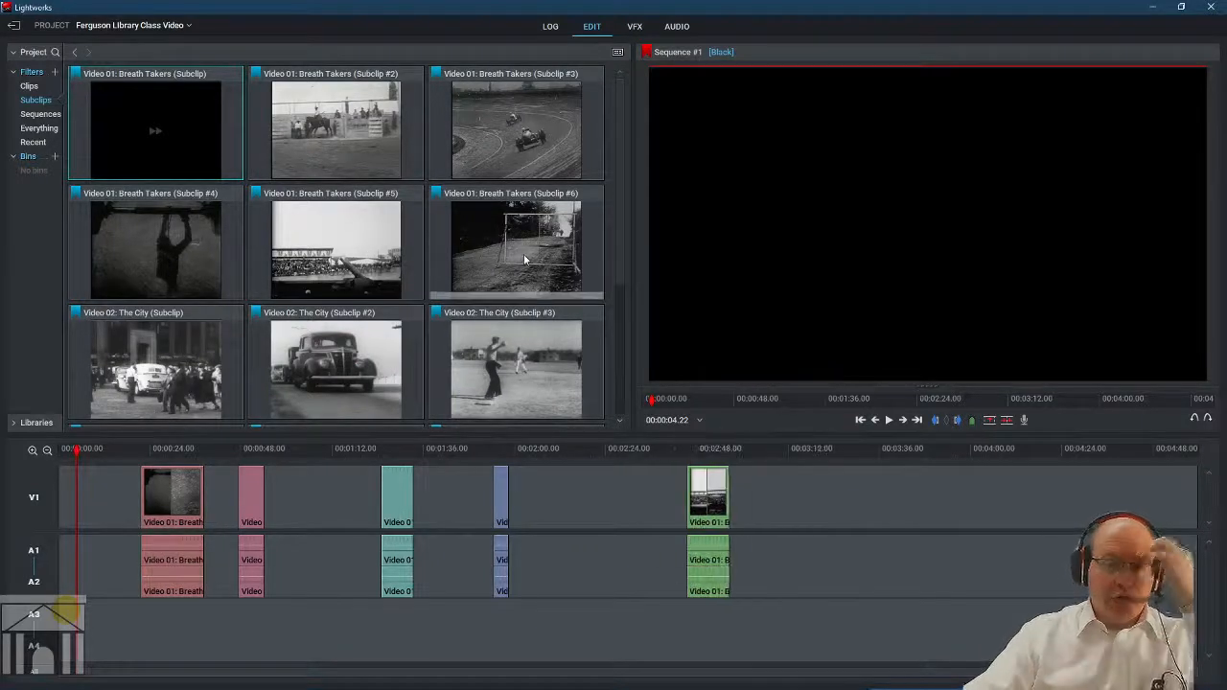
pyautogui.moveTo(524, 254); pyautogui.dragTo(605, 487)
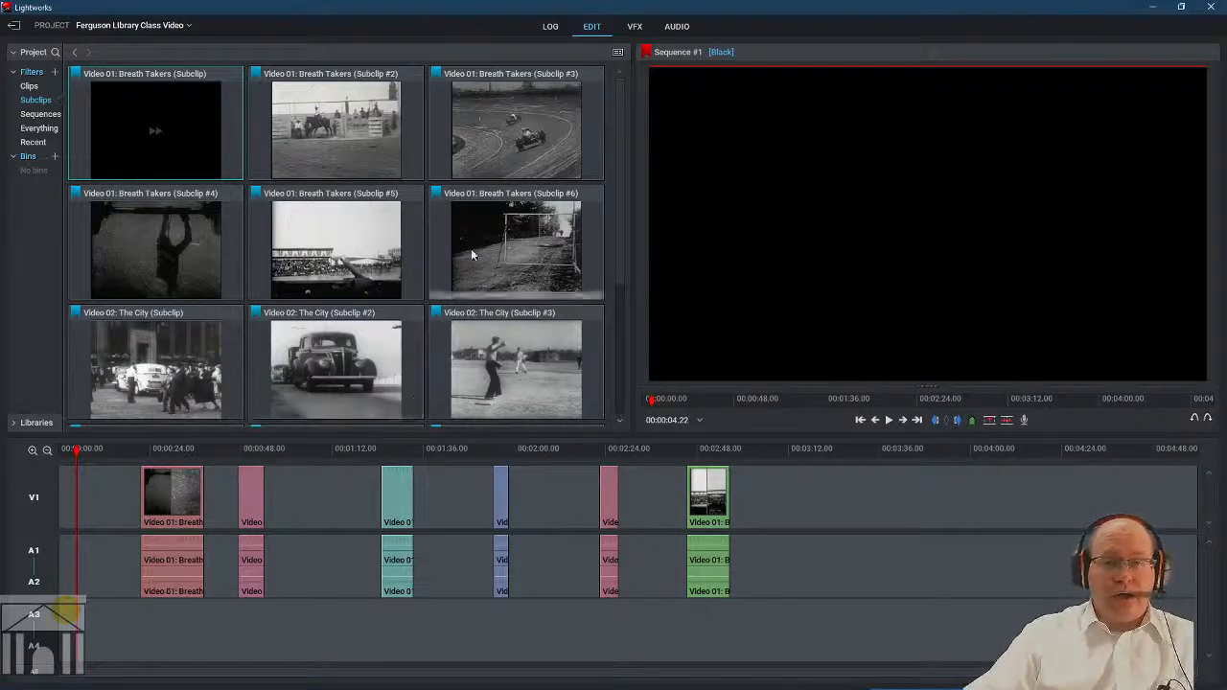
# Place three subclips from The City in empty timeline areas at about 3:15, 3:41 and 1:46.
pyautogui.moveTo(470, 248); pyautogui.dragTo(800, 518)
pyautogui.moveTo(518, 383); pyautogui.dragTo(901, 513)
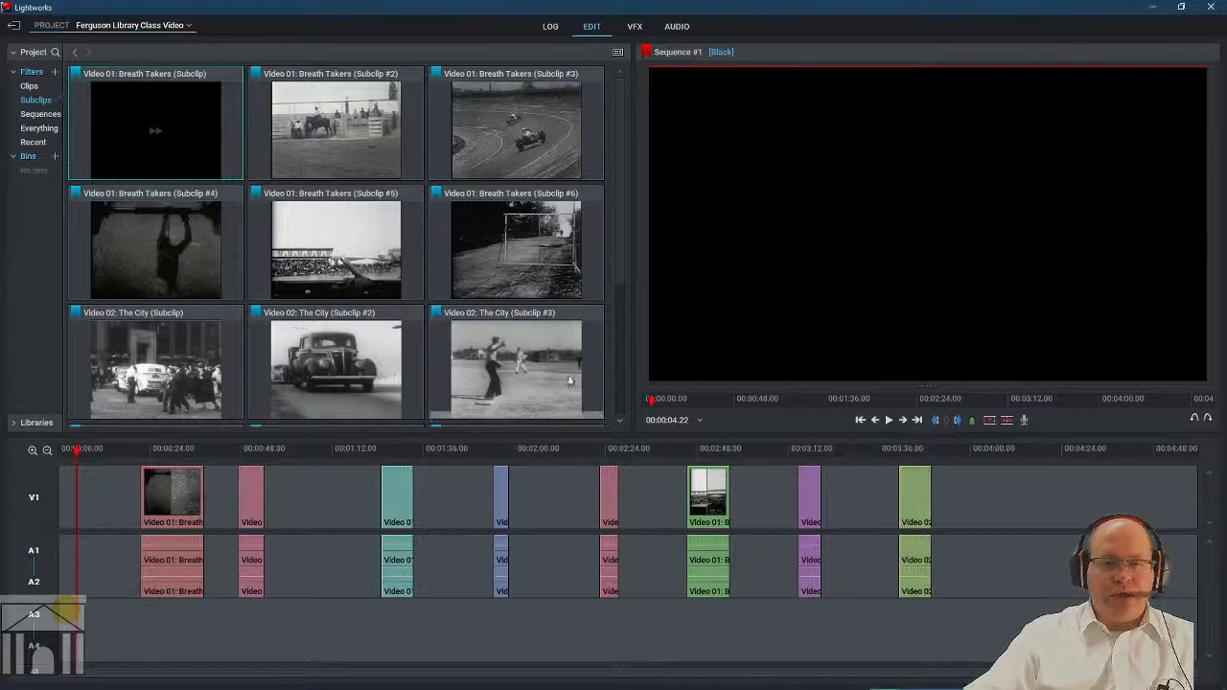
pyautogui.moveTo(569, 381); pyautogui.dragTo(476, 500)
# Try inserting Coney Island subclip #3 inside the first clip on the timeline, and undo the insertion.
pyautogui.scroll(-2, 505, 273)
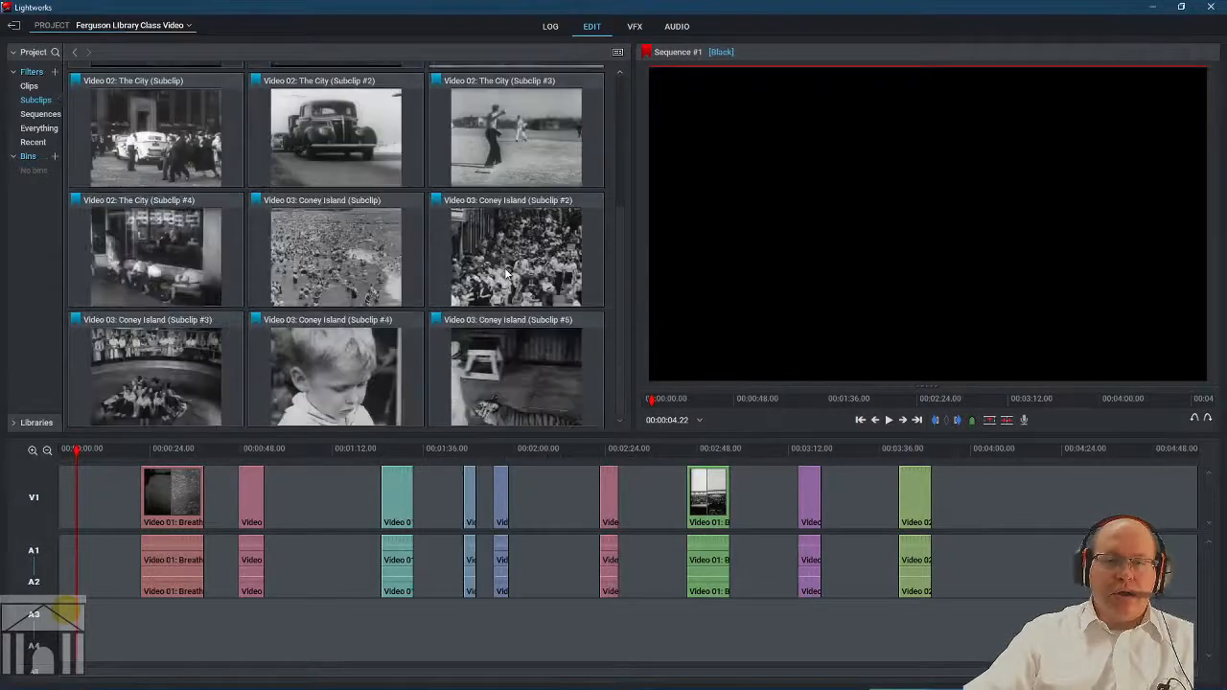
pyautogui.moveTo(505, 273); pyautogui.dragTo(301, 519)
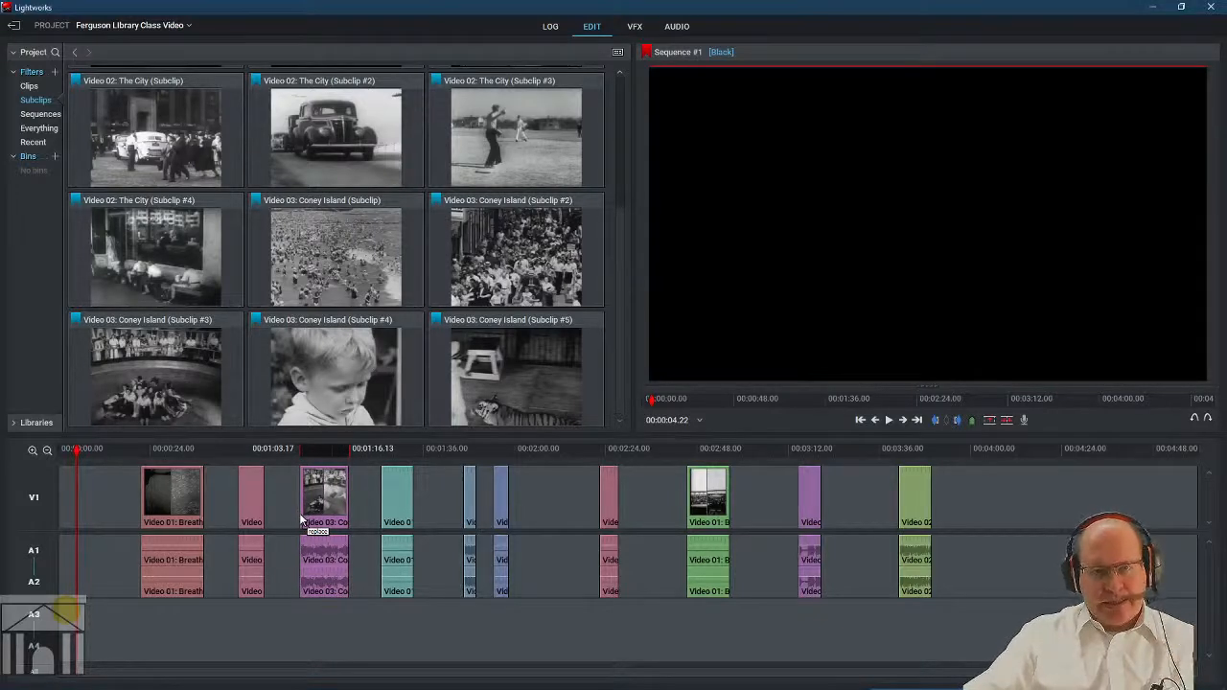
pyautogui.moveTo(301, 519); pyautogui.dragTo(220, 345)
pyautogui.moveTo(258, 384)
pyautogui.mouseDown()
pyautogui.moveTo(209, 366)
pyautogui.moveTo(164, 377)
pyautogui.moveTo(269, 503)
pyautogui.moveTo(288, 497)
pyautogui.moveTo(161, 506)
pyautogui.mouseUp()
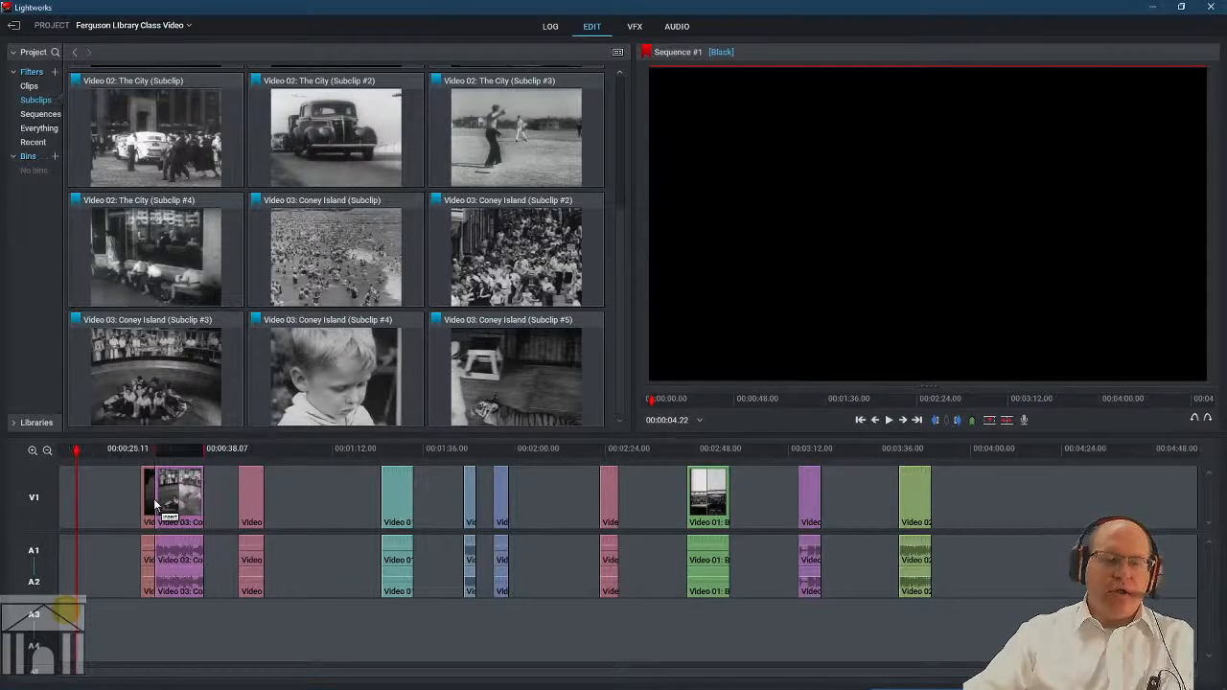
pyautogui.moveTo(154, 506); pyautogui.dragTo(157, 504)
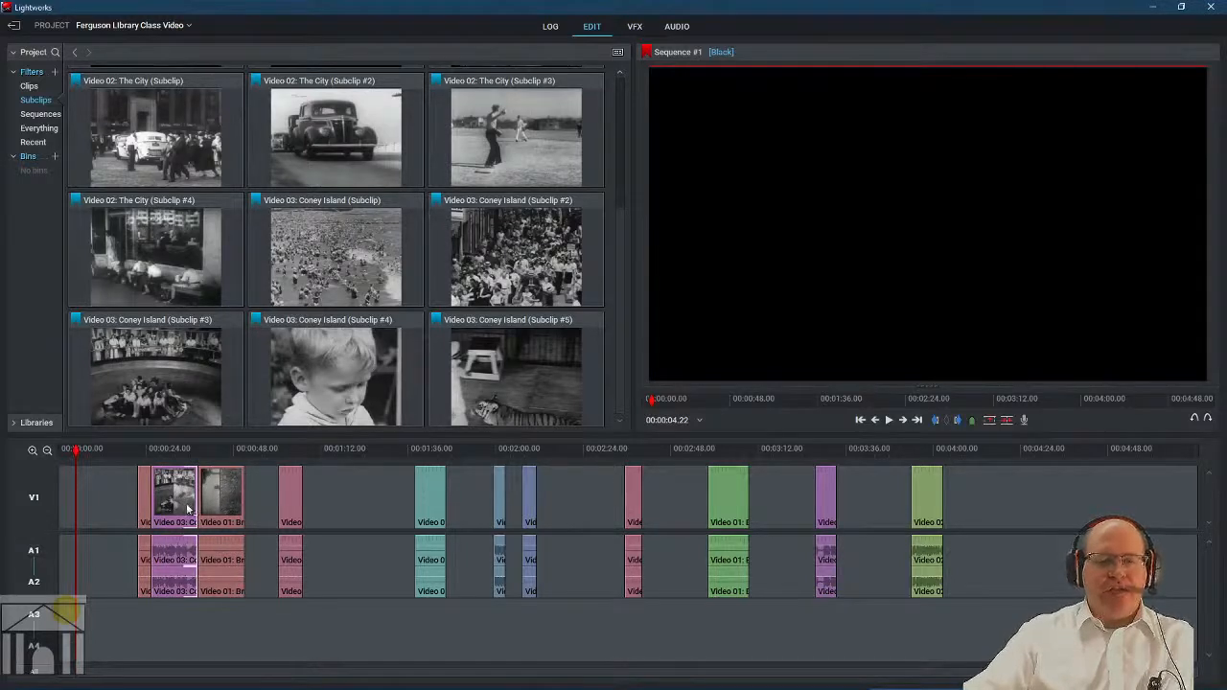
pyautogui.hotkey('ctrl', 'z')
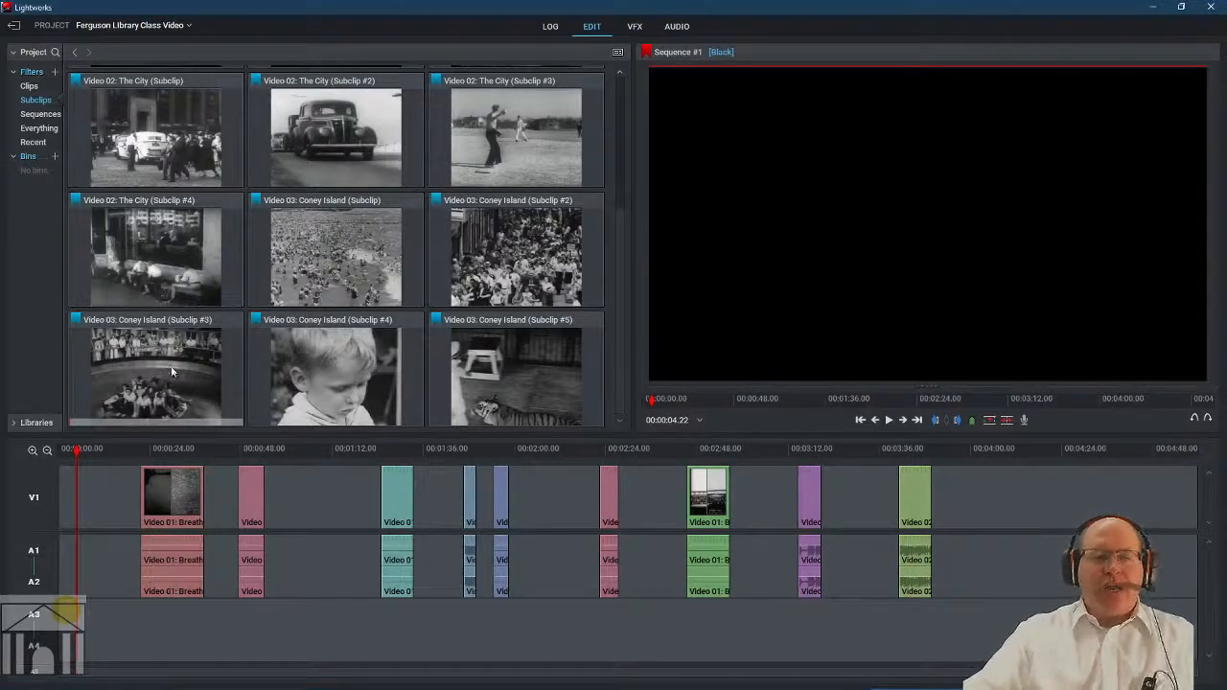
# Place Coney Island subclip #3 in the timeline gap at about 1:04, and more Coney Island subclips at about 2:07 and 4:12.
pyautogui.moveTo(168, 372); pyautogui.dragTo(304, 543)
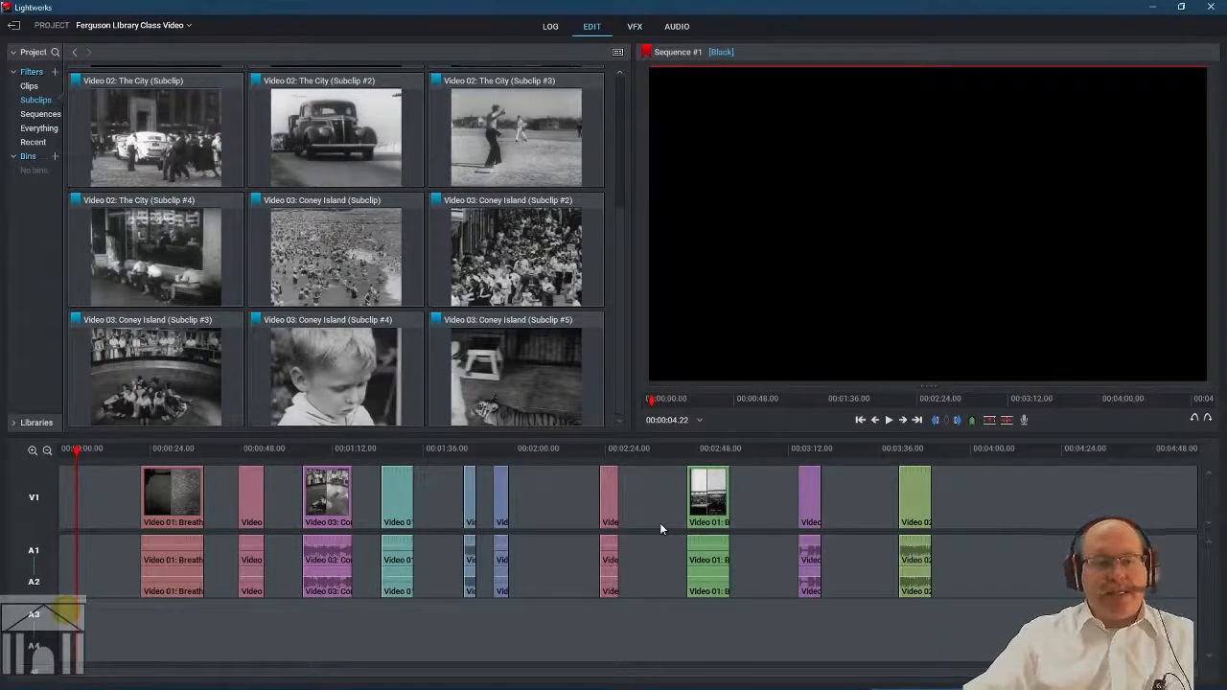
pyautogui.moveTo(298, 381); pyautogui.dragTo(541, 527)
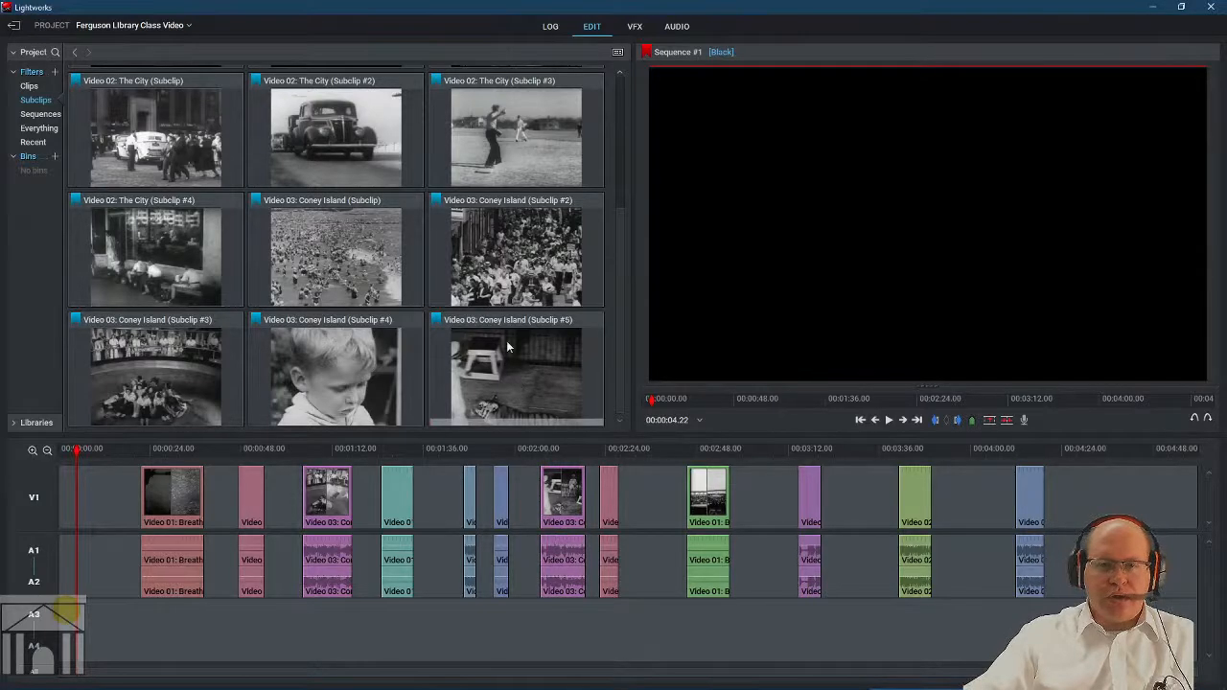
pyautogui.scroll(3, 508, 335)
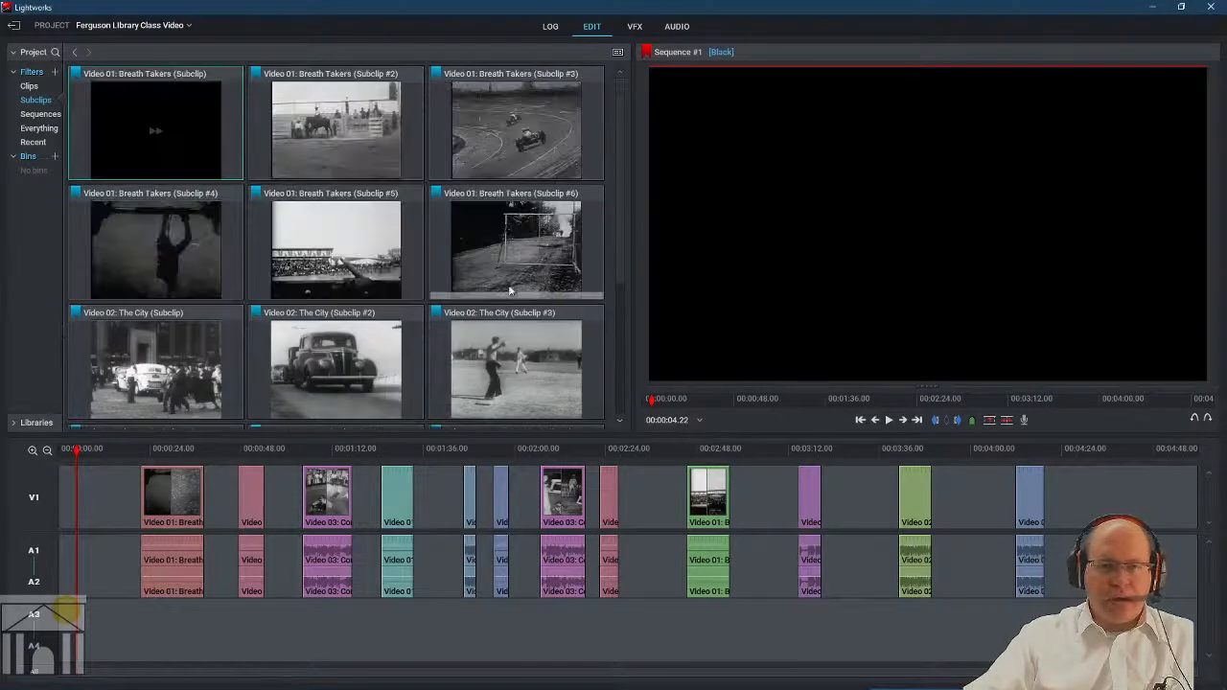
pyautogui.scroll(-3, 521, 274)
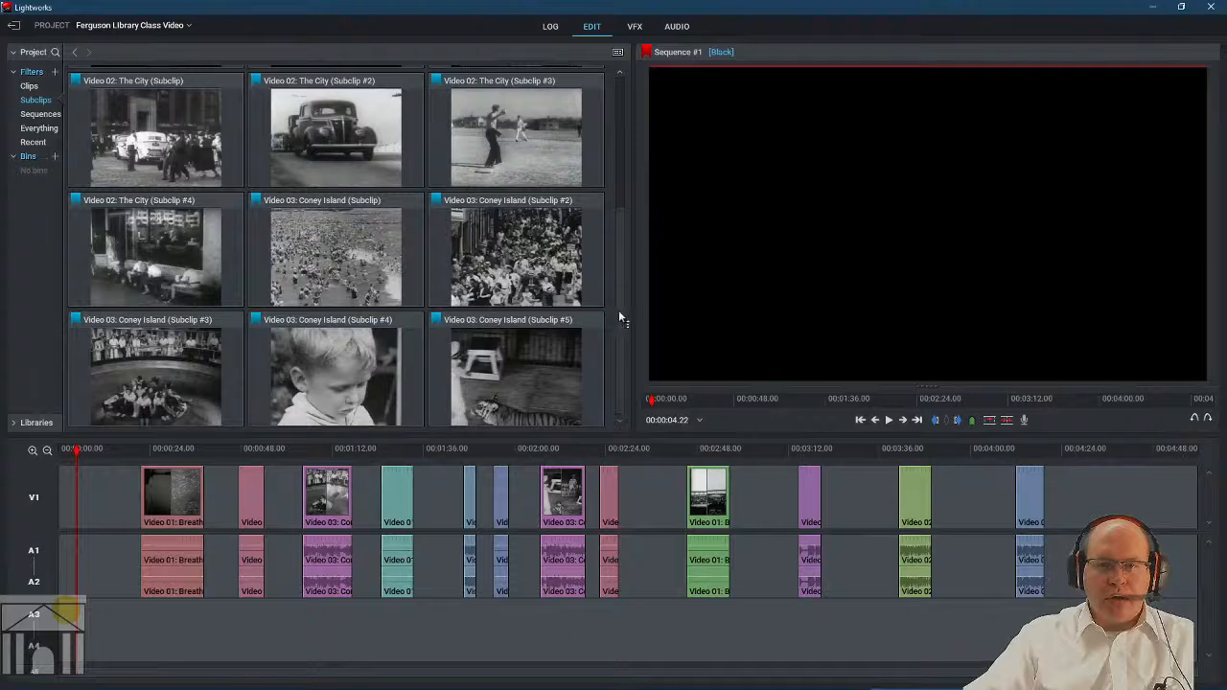
pyautogui.moveTo(619, 319); pyautogui.dragTo(612, 196)
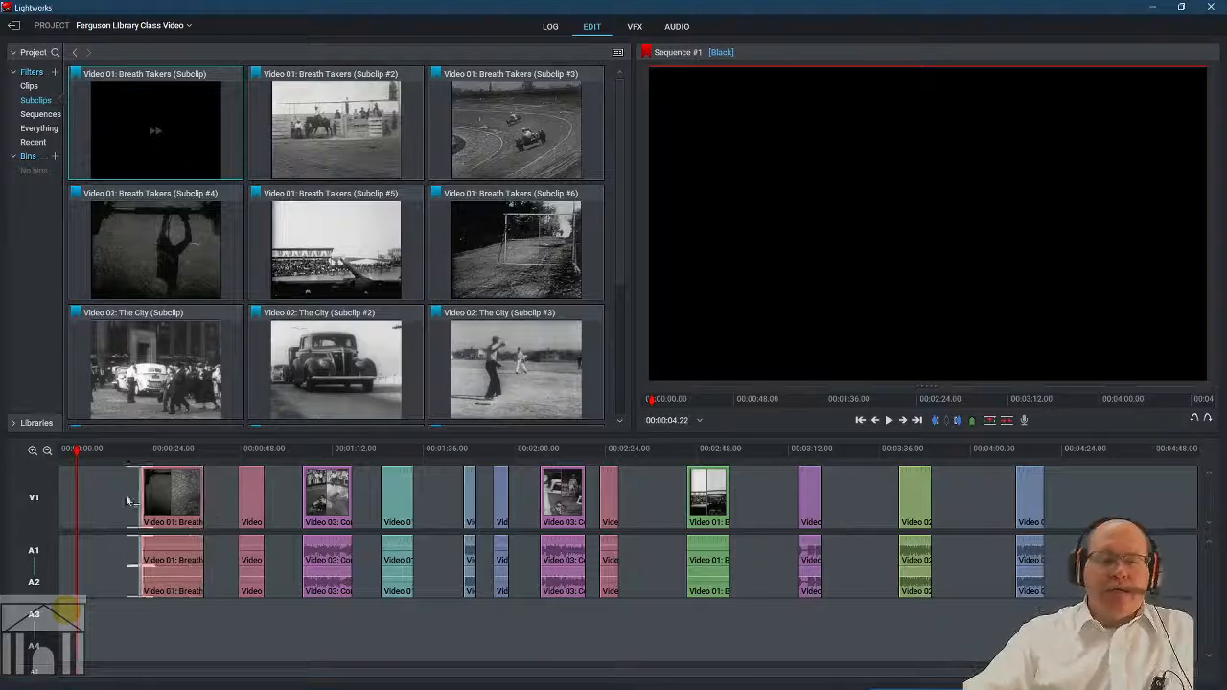
# Move the playhead to the start of the sequence and close the gap before the first clip.
pyautogui.moveTo(78, 456)
pyautogui.mouseDown()
pyautogui.moveTo(718, 465)
pyautogui.moveTo(69, 462)
pyautogui.mouseUp()
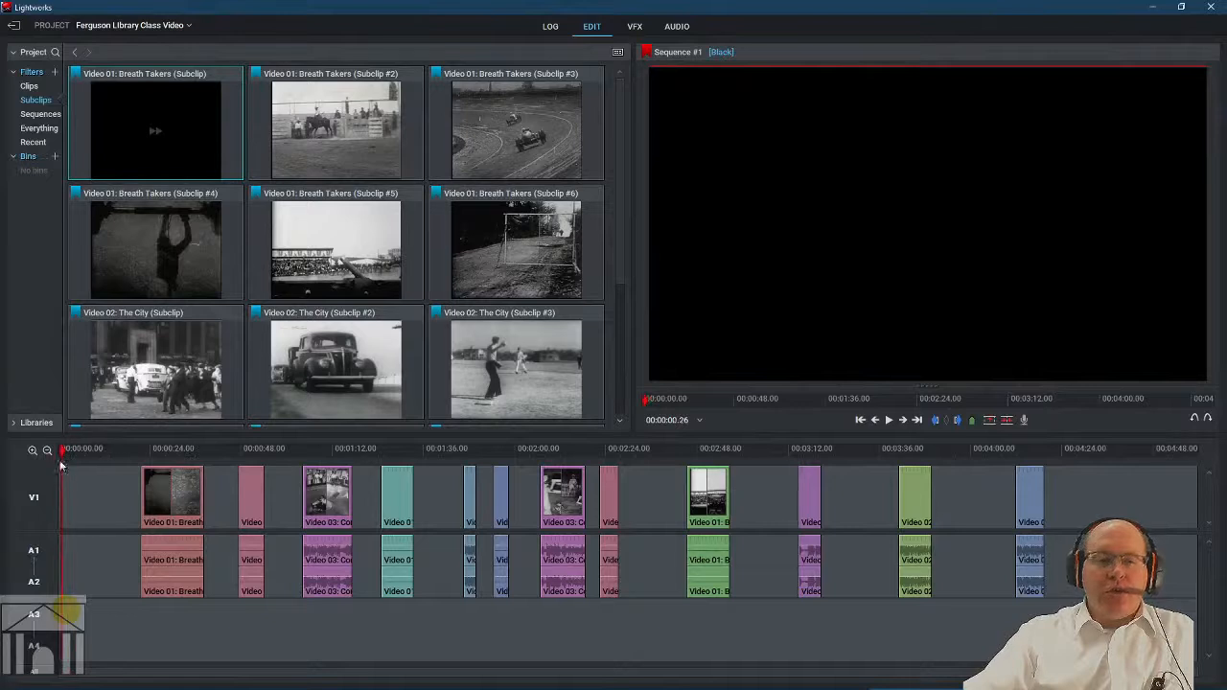
pyautogui.rightClick(102, 497)
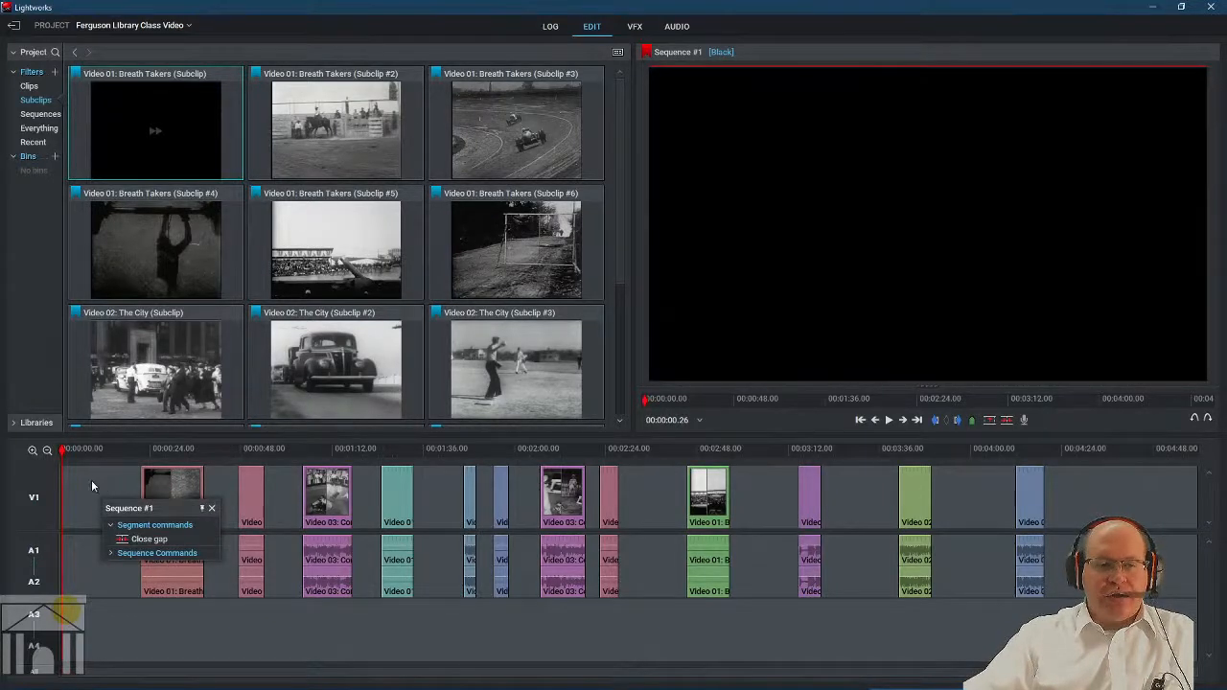
pyautogui.click(149, 539)
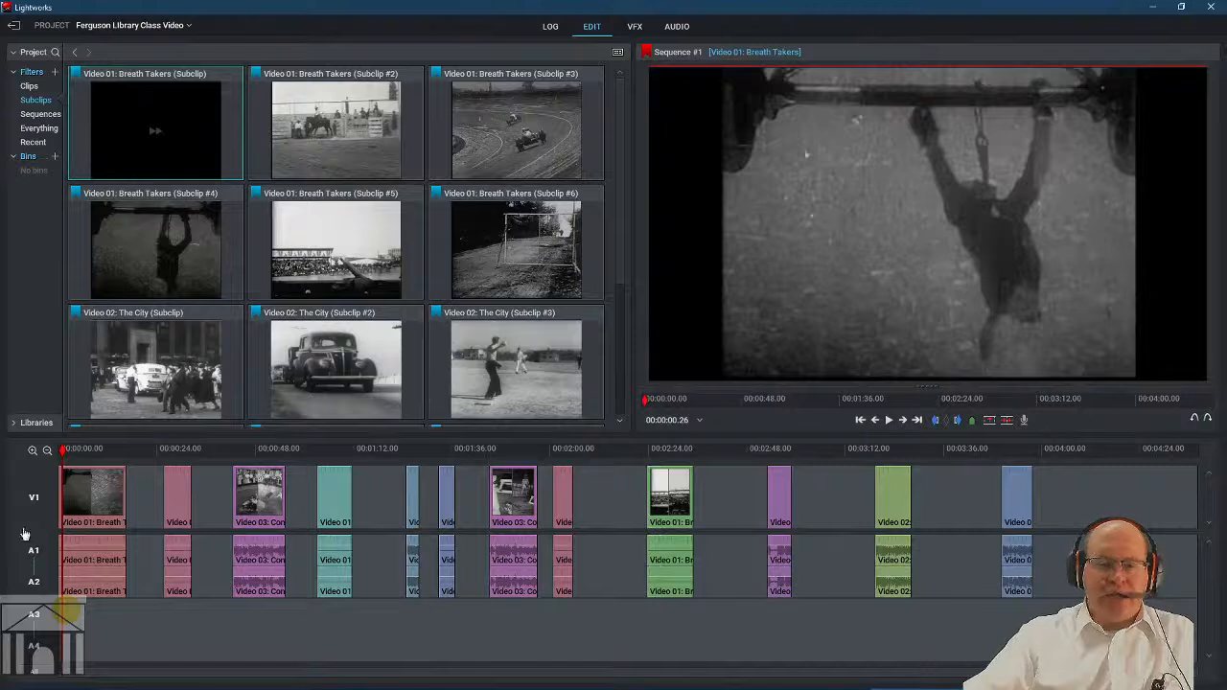
# Shift the second timeline clip about 3 seconds later, and look through the segment, sequence and track commands.
pyautogui.click(153, 567)
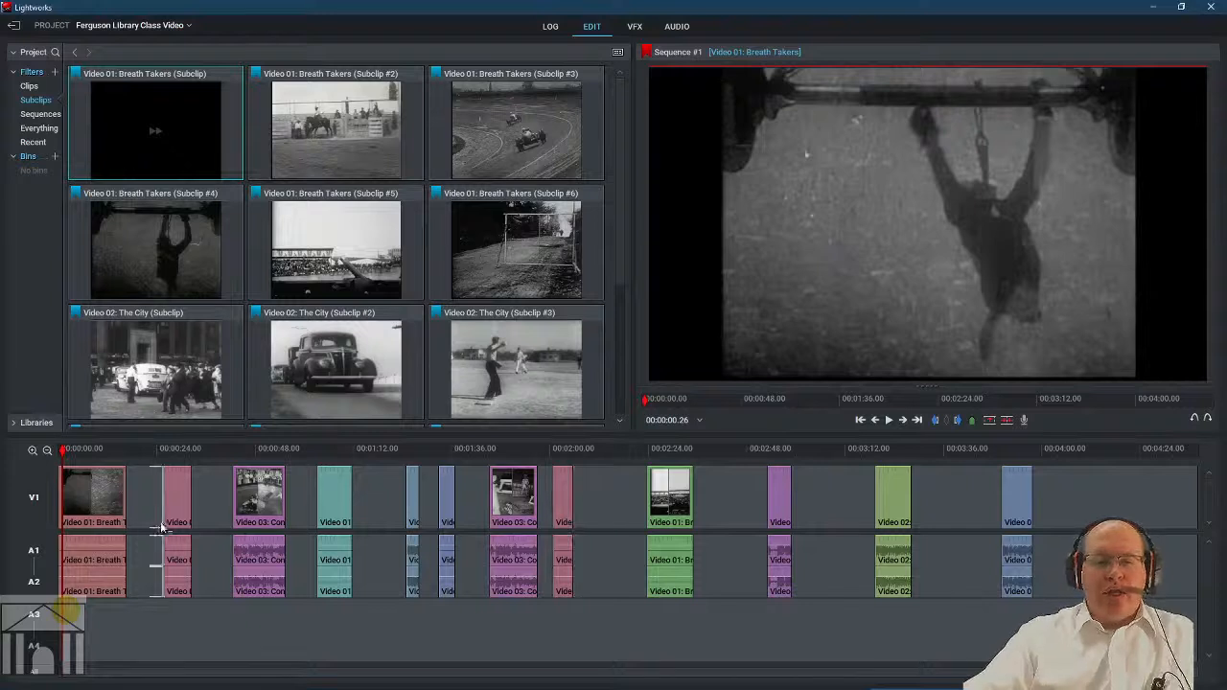
pyautogui.moveTo(178, 500)
pyautogui.mouseDown()
pyautogui.moveTo(160, 506)
pyautogui.moveTo(208, 508)
pyautogui.moveTo(160, 515)
pyautogui.moveTo(187, 518)
pyautogui.mouseUp()
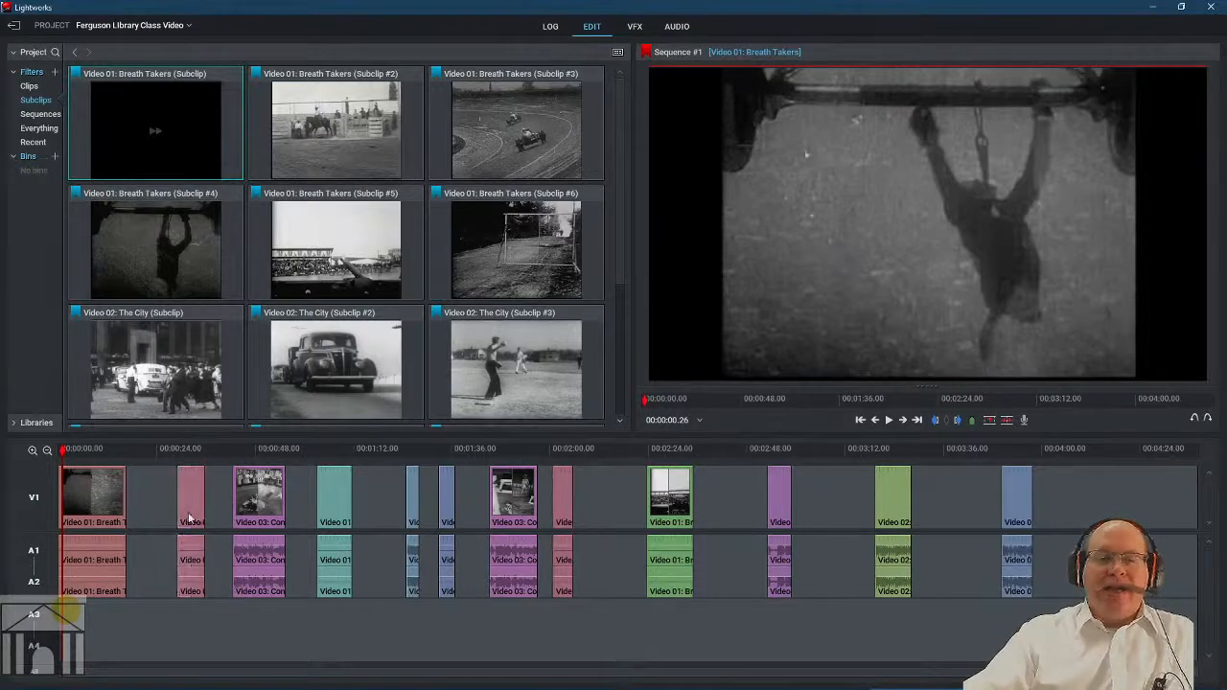
pyautogui.rightClick(189, 519)
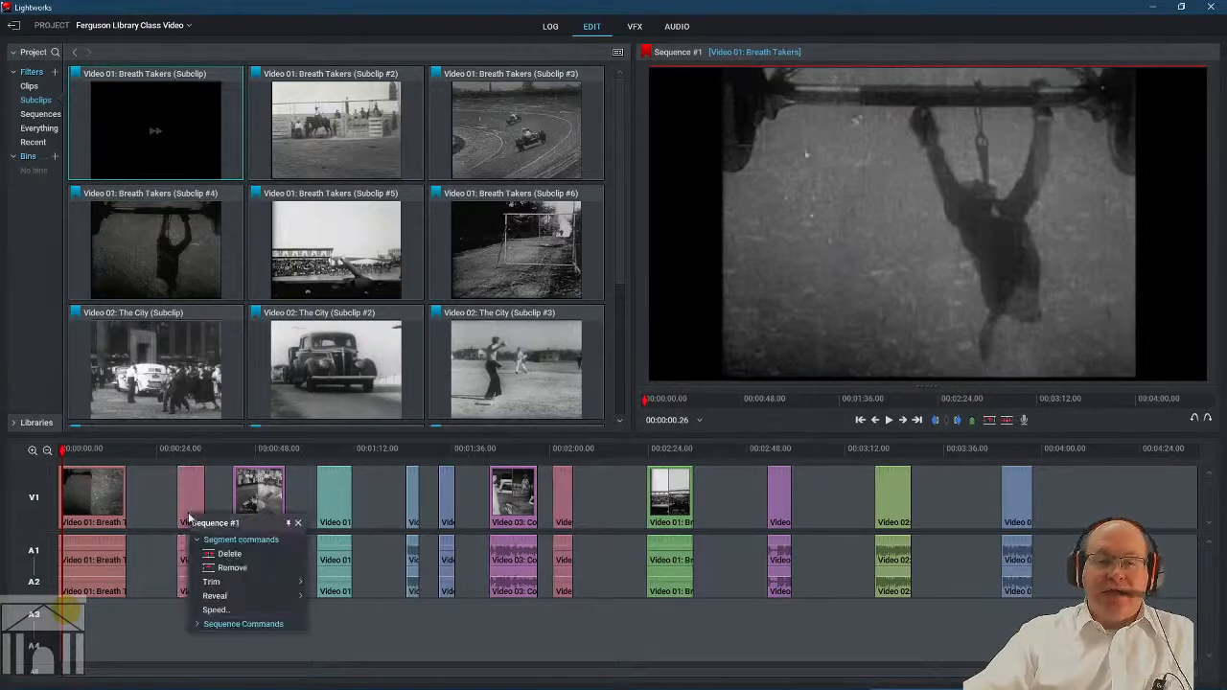
pyautogui.click(224, 624)
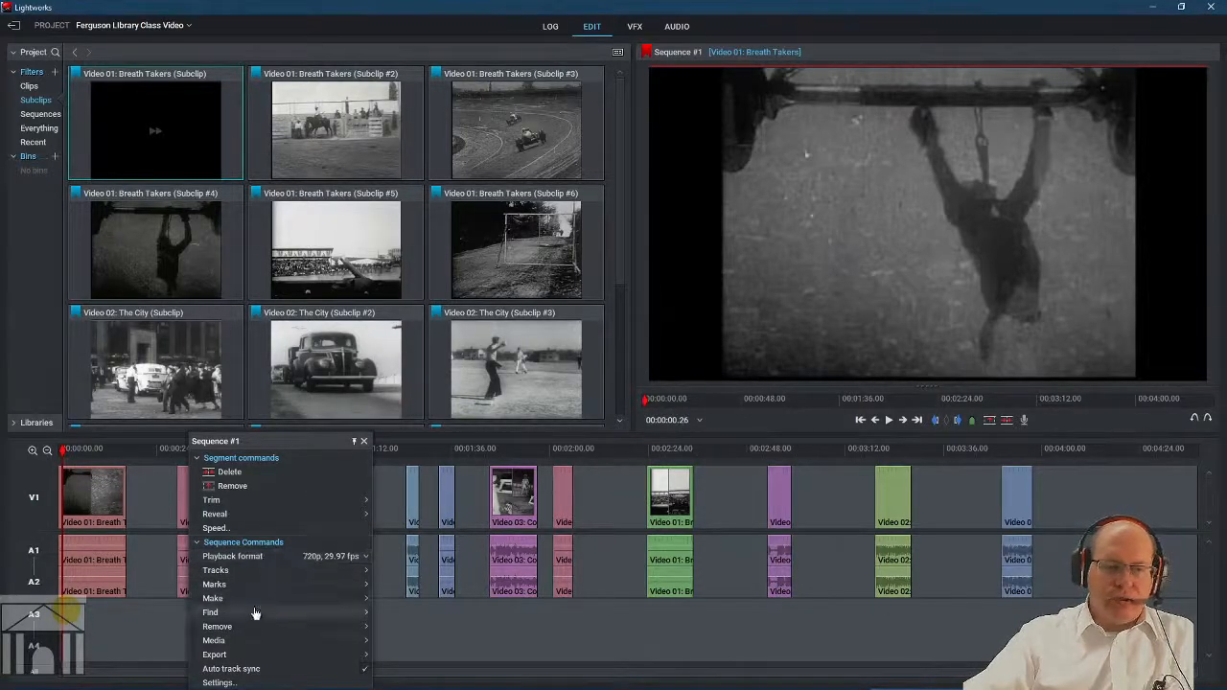
pyautogui.rightClick(185, 556)
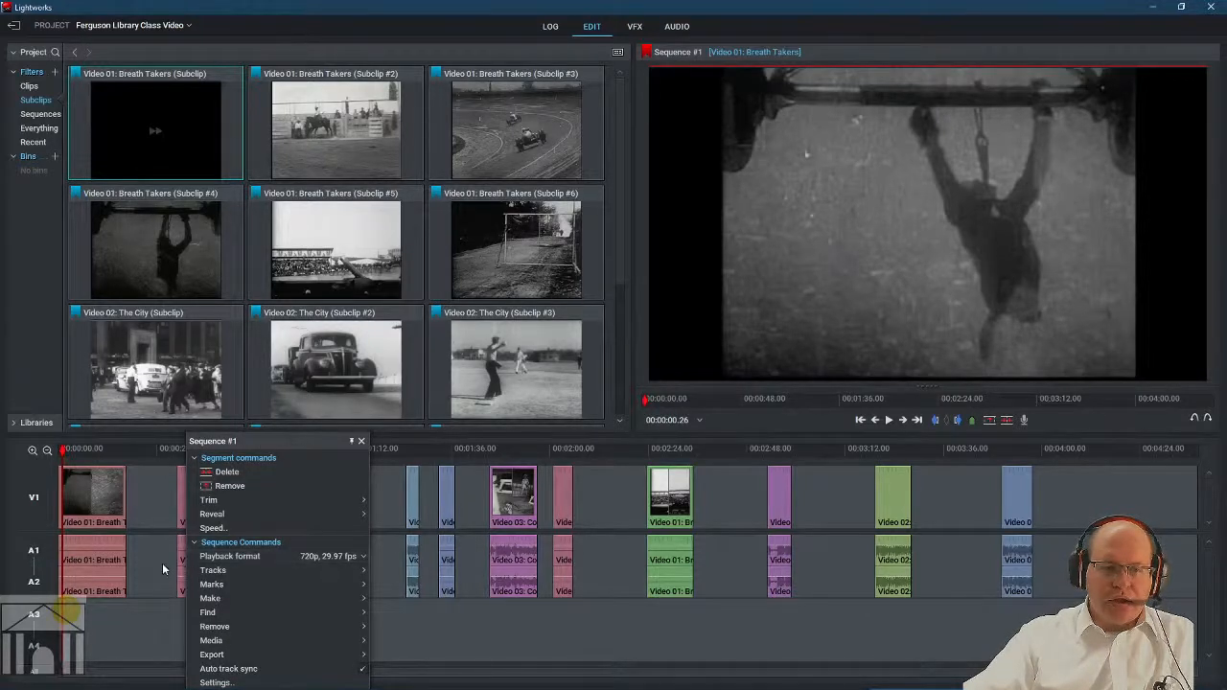
pyautogui.click(150, 560)
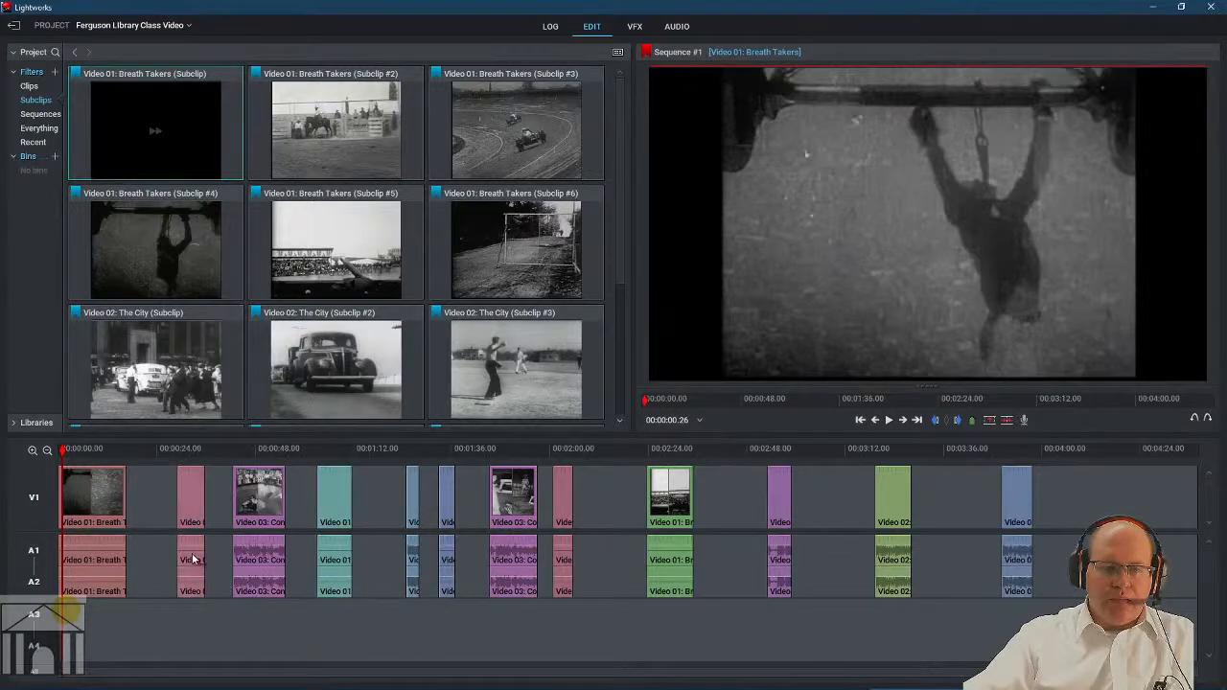
pyautogui.rightClick(36, 571)
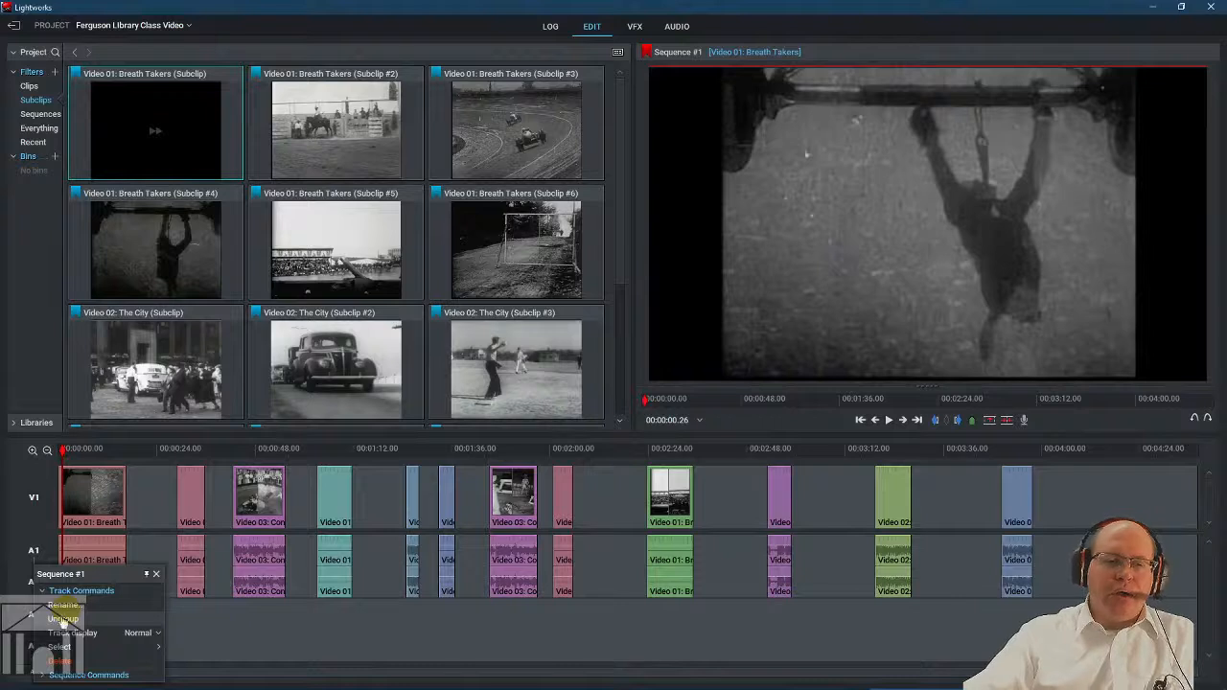
pyautogui.click(222, 532)
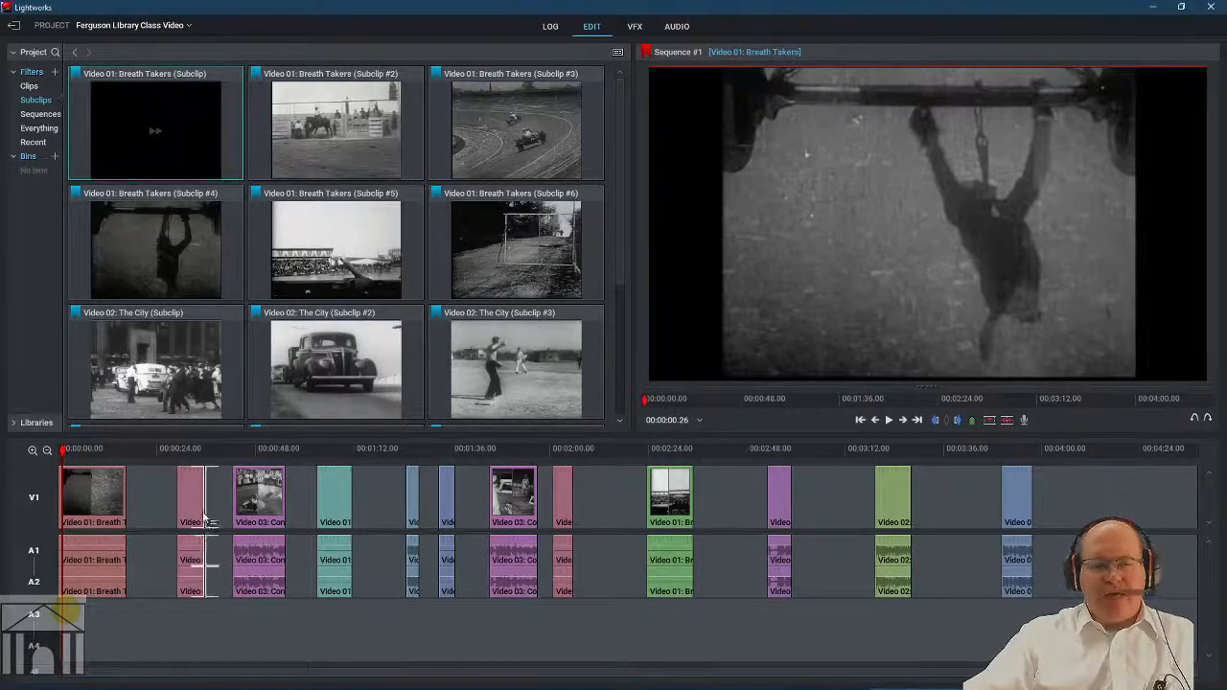
# Close the first four remaining gaps, joining the opening clips up to the first of the two short The City clips.
pyautogui.rightClick(155, 505)
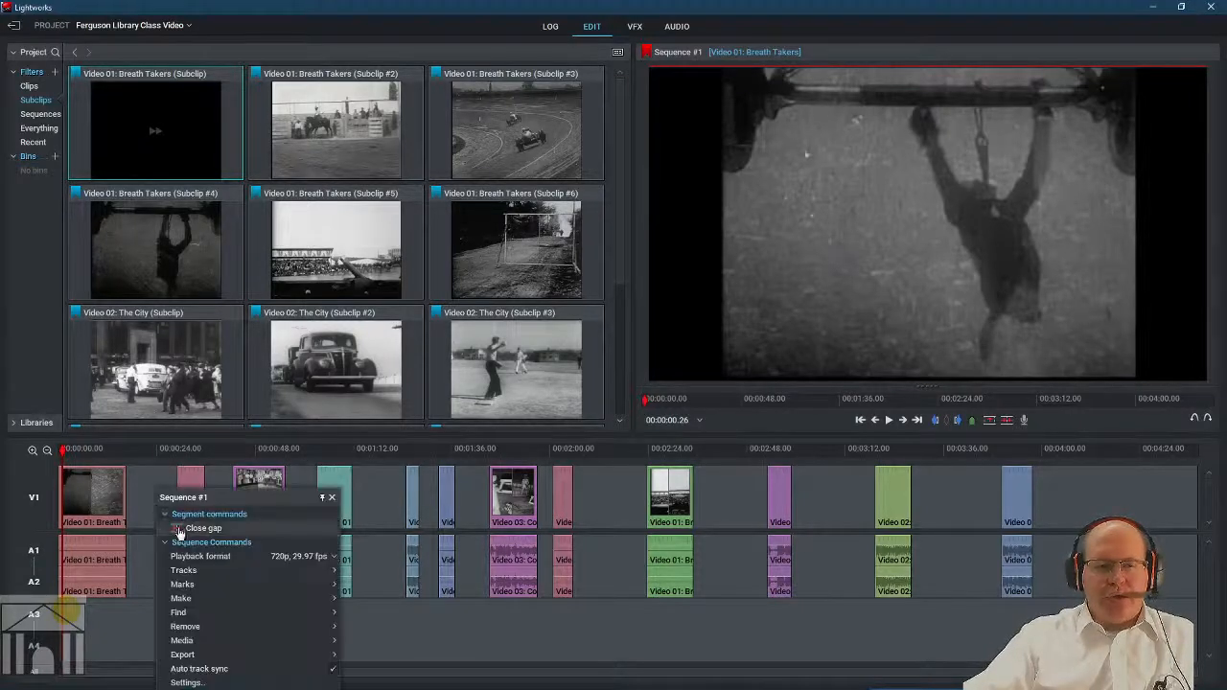
pyautogui.click(197, 528)
pyautogui.rightClick(176, 510)
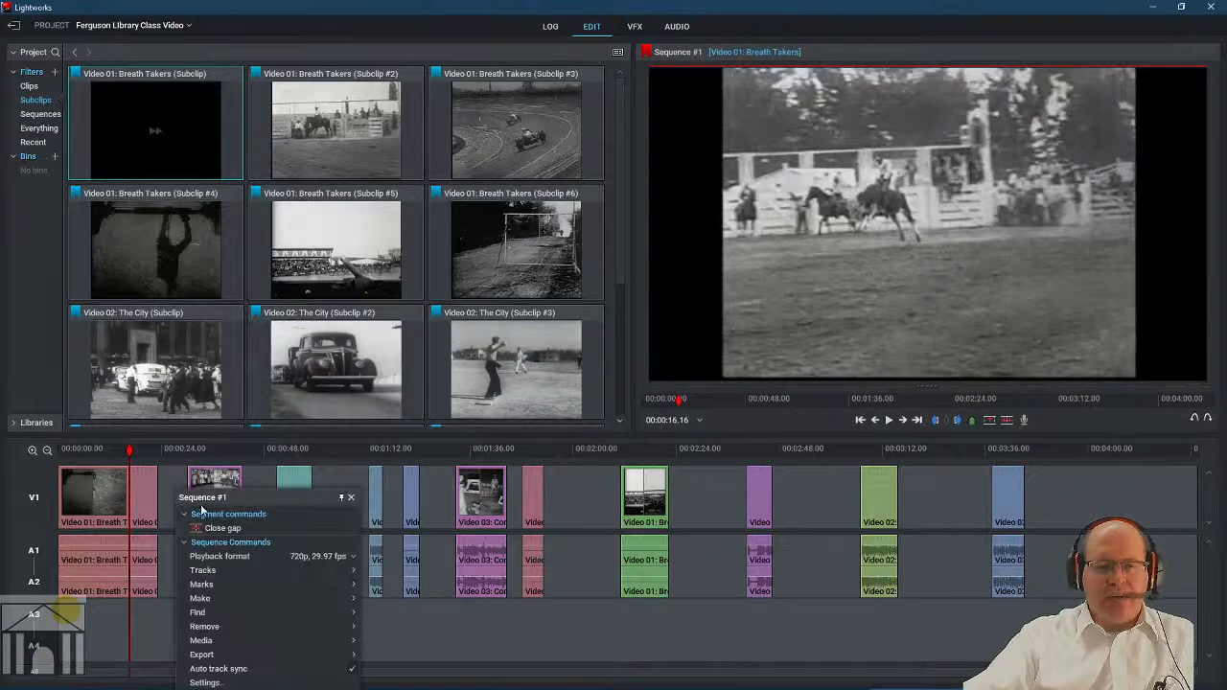
pyautogui.click(203, 525)
pyautogui.rightClick(238, 518)
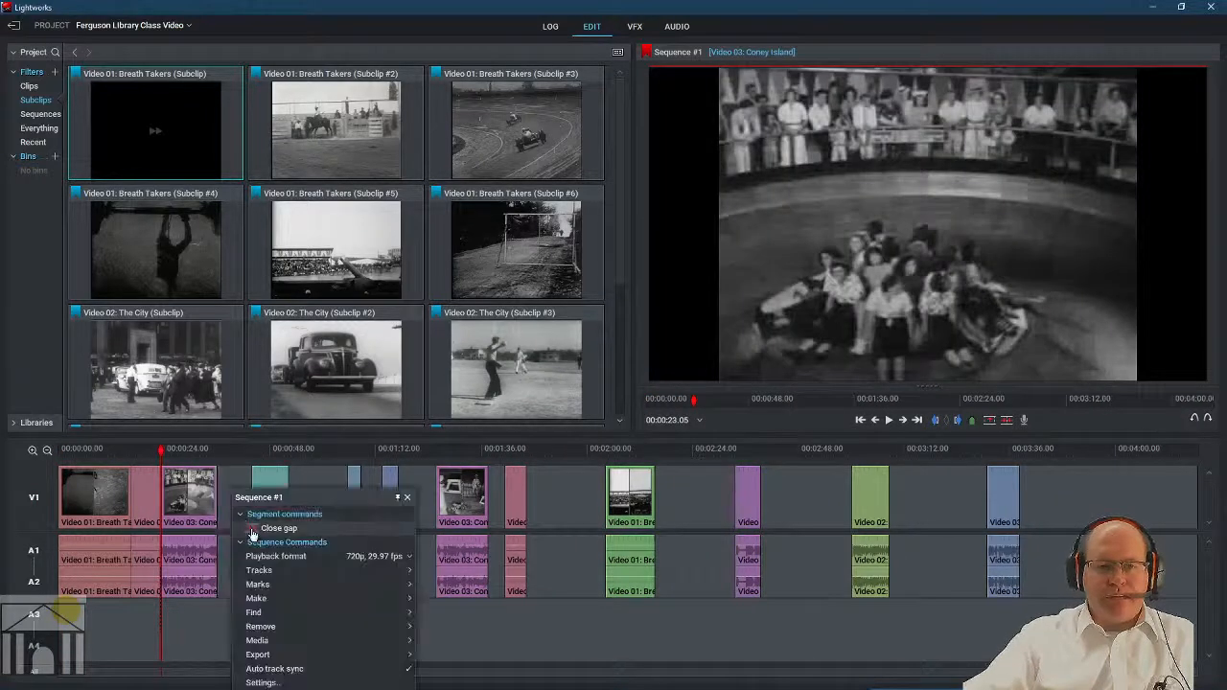
pyautogui.click(268, 528)
pyautogui.rightClick(289, 520)
pyautogui.click(314, 528)
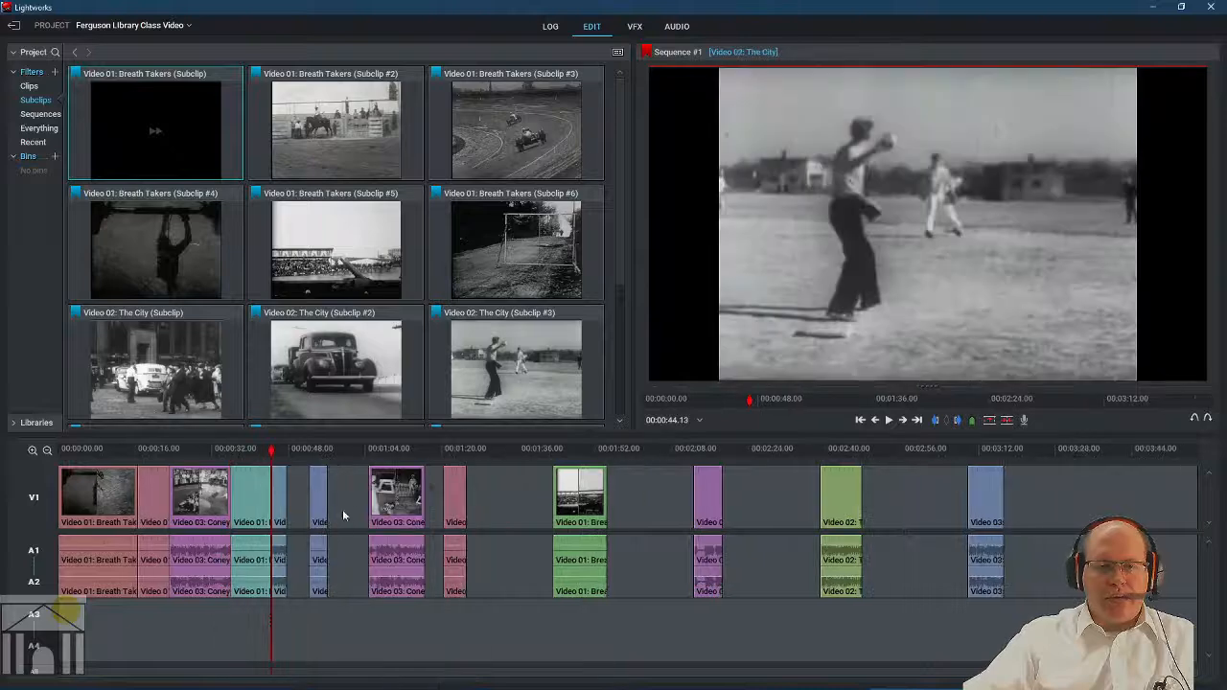
# Close the gap between the two short The City clips and the gaps before and after the adjacent Coney Island tiger clip.
pyautogui.rightClick(379, 519)
pyautogui.click(389, 528)
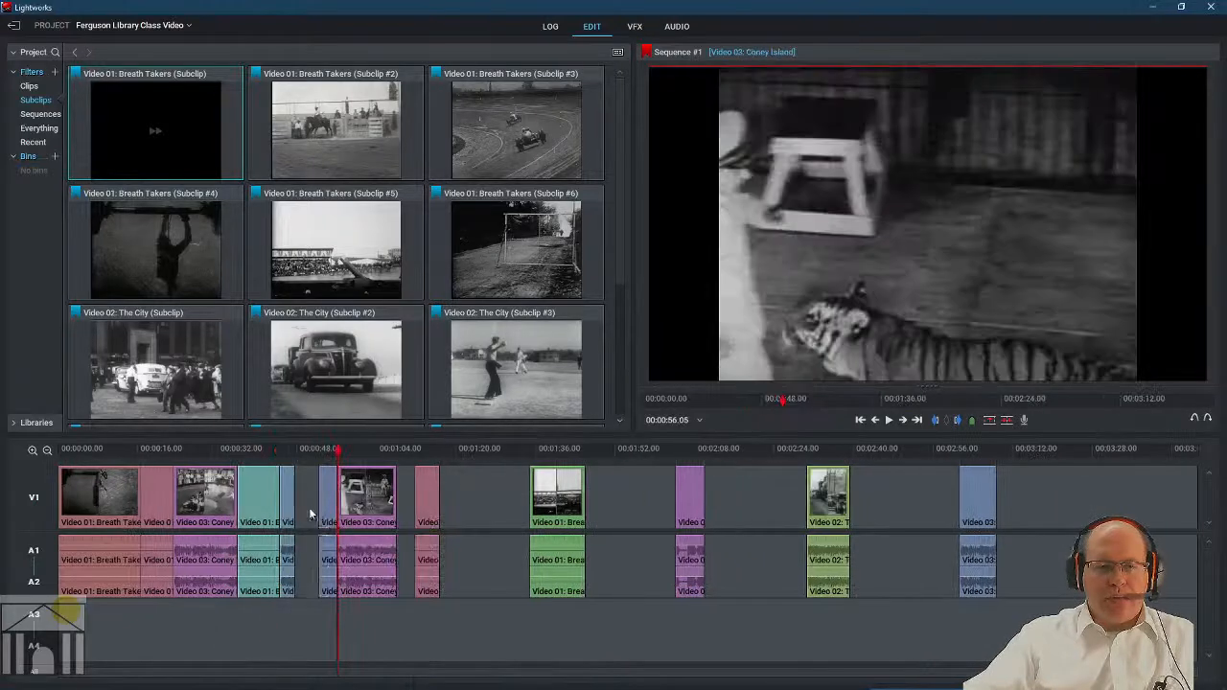
pyautogui.rightClick(309, 515)
pyautogui.click(328, 530)
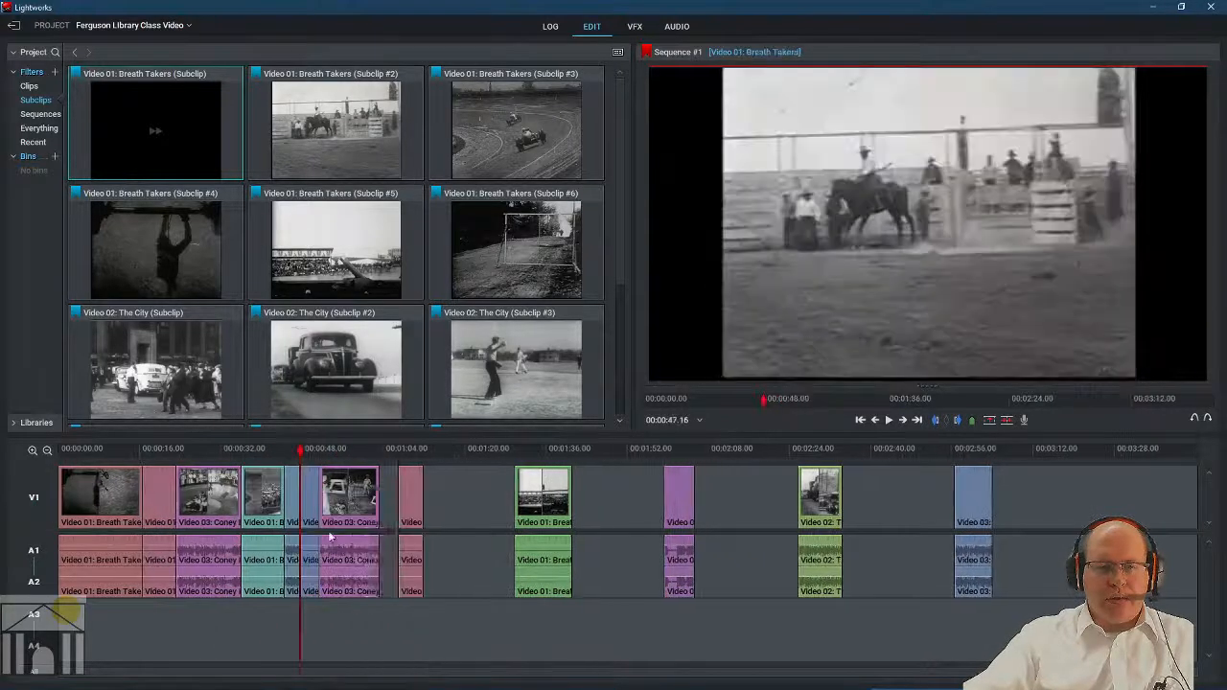
pyautogui.rightClick(389, 503)
pyautogui.click(411, 530)
# Close the four remaining gaps between the Breath Takers, The City and final Coney Island clips, leaving one continuous sequence.
pyautogui.rightClick(444, 510)
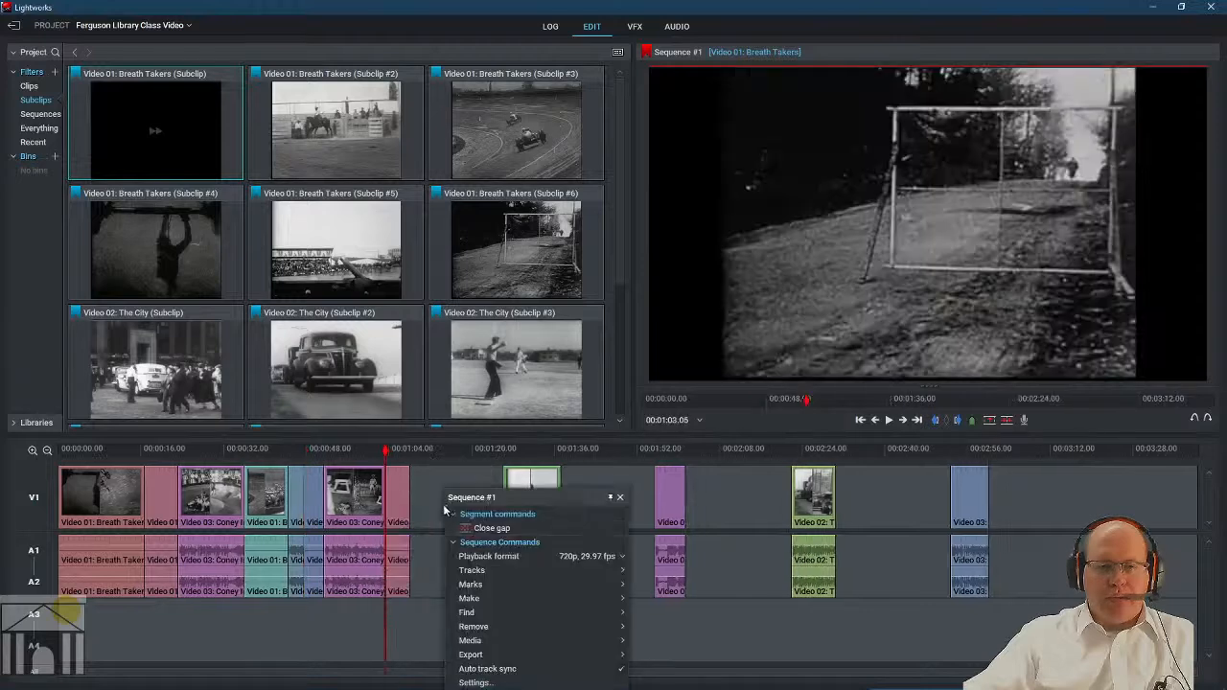
pyautogui.click(480, 529)
pyautogui.rightClick(549, 510)
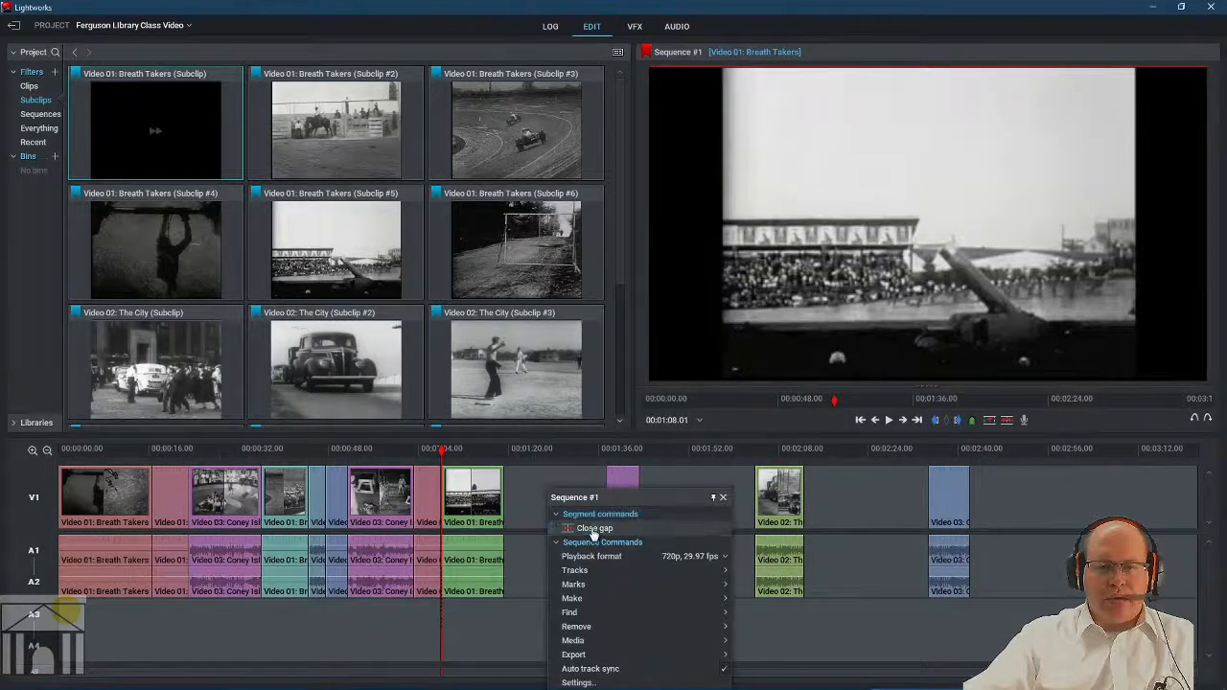
pyautogui.click(594, 528)
pyautogui.rightClick(644, 510)
pyautogui.click(686, 528)
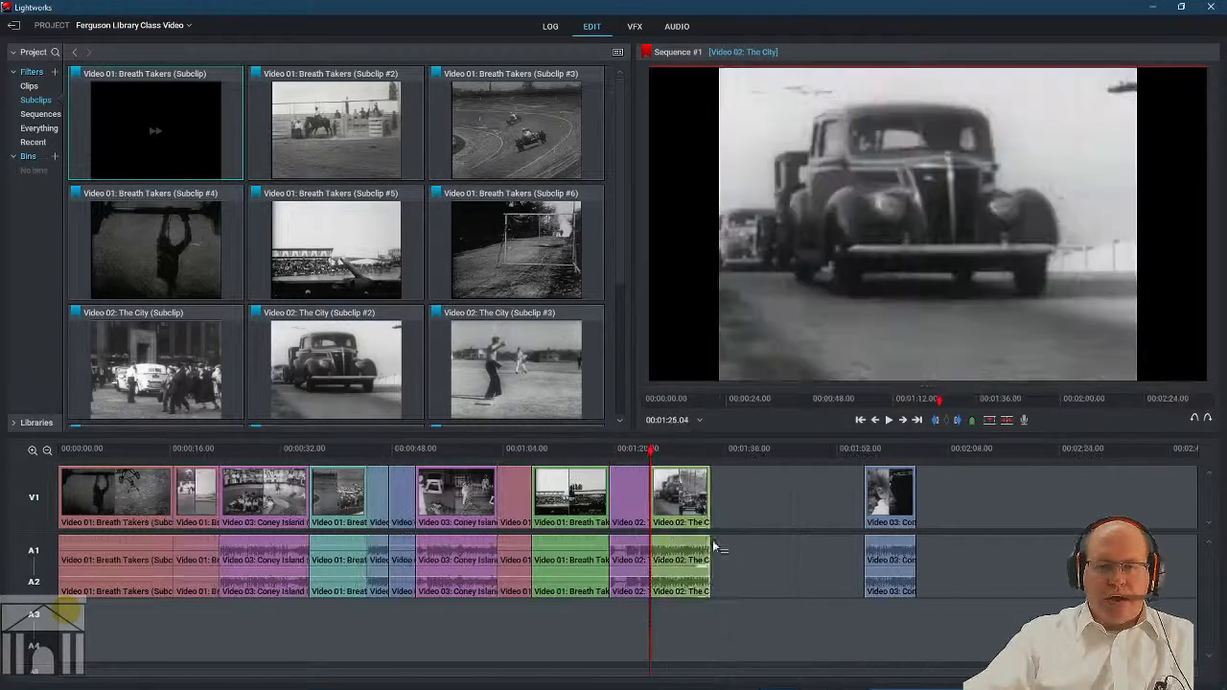
pyautogui.rightClick(746, 501)
pyautogui.click(769, 525)
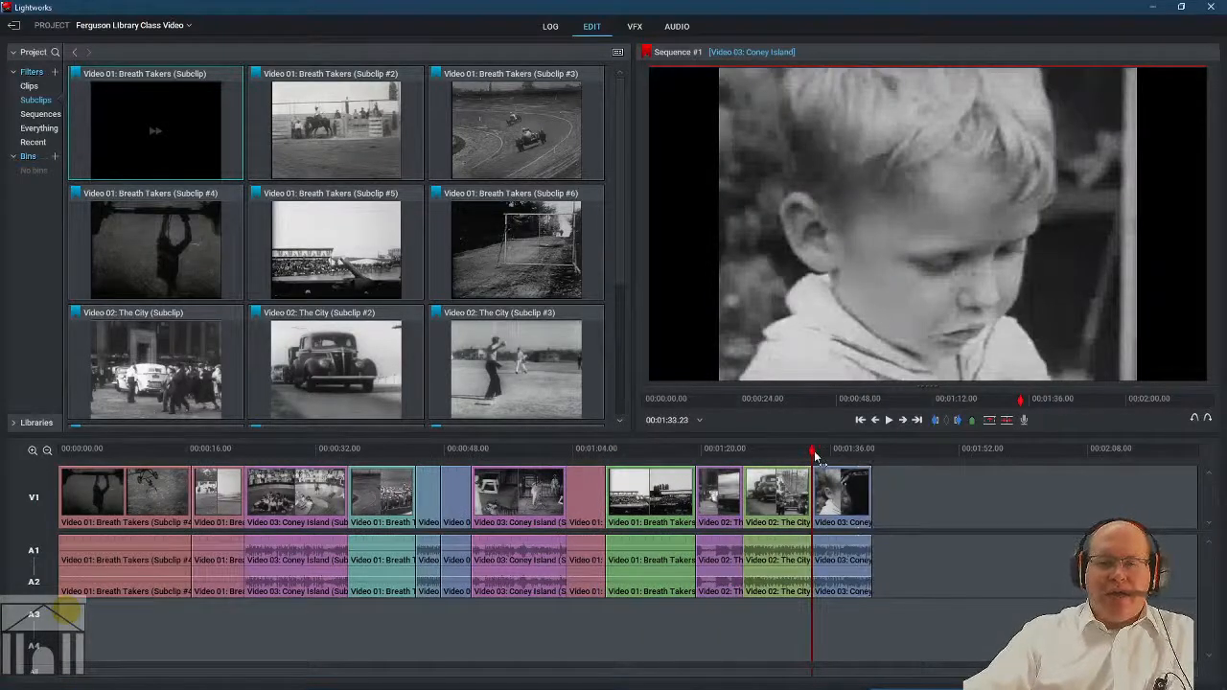
# Play the assembled sequence from its beginning to review the cuts, stopping during the Coney Island tiger clip.
pyautogui.moveTo(815, 457); pyautogui.dragTo(55, 467)
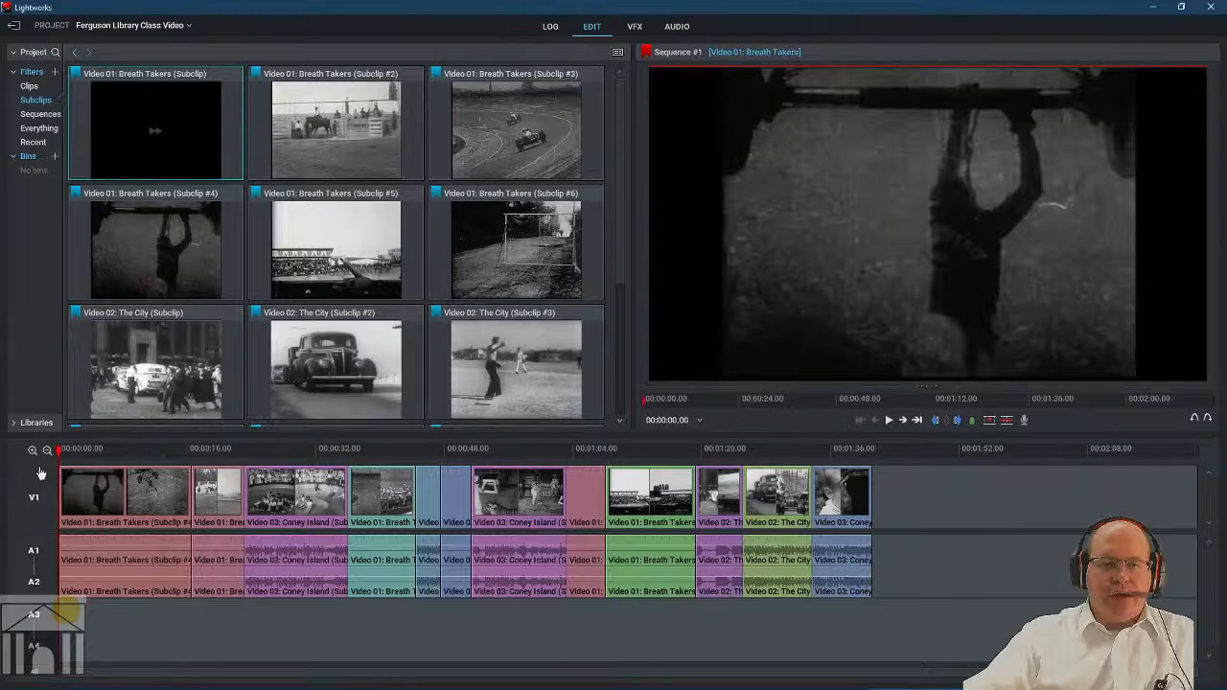
pyautogui.click(889, 421)
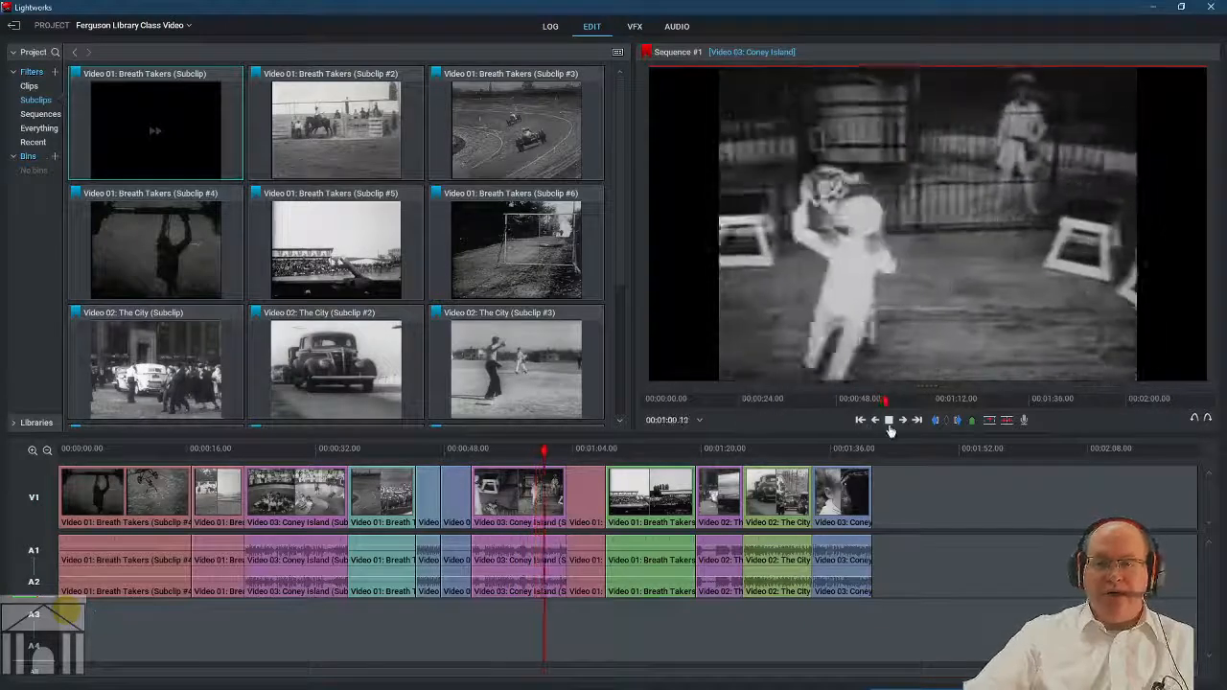
pyautogui.press('space')
# Mark a sequence section from about 0:31.01 to 1:06.21, and open the sequence commands for making something from it.
pyautogui.moveTo(530, 452); pyautogui.dragTo(309, 451)
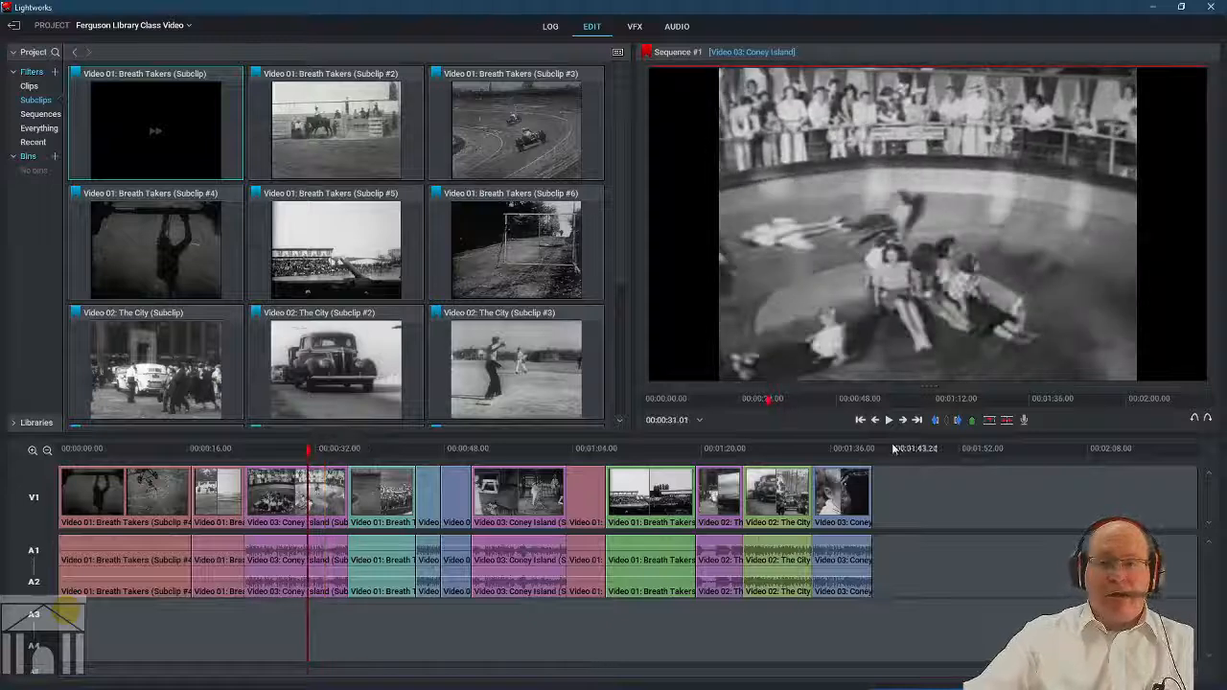
pyautogui.click(935, 425)
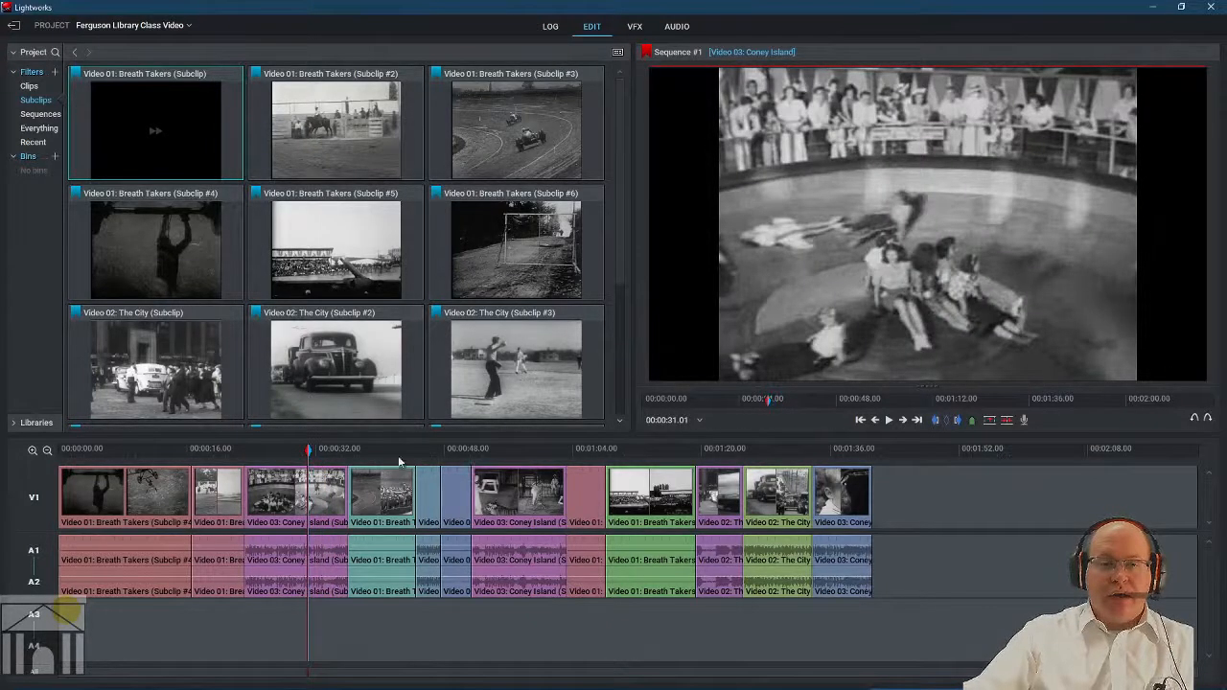
pyautogui.click(595, 451)
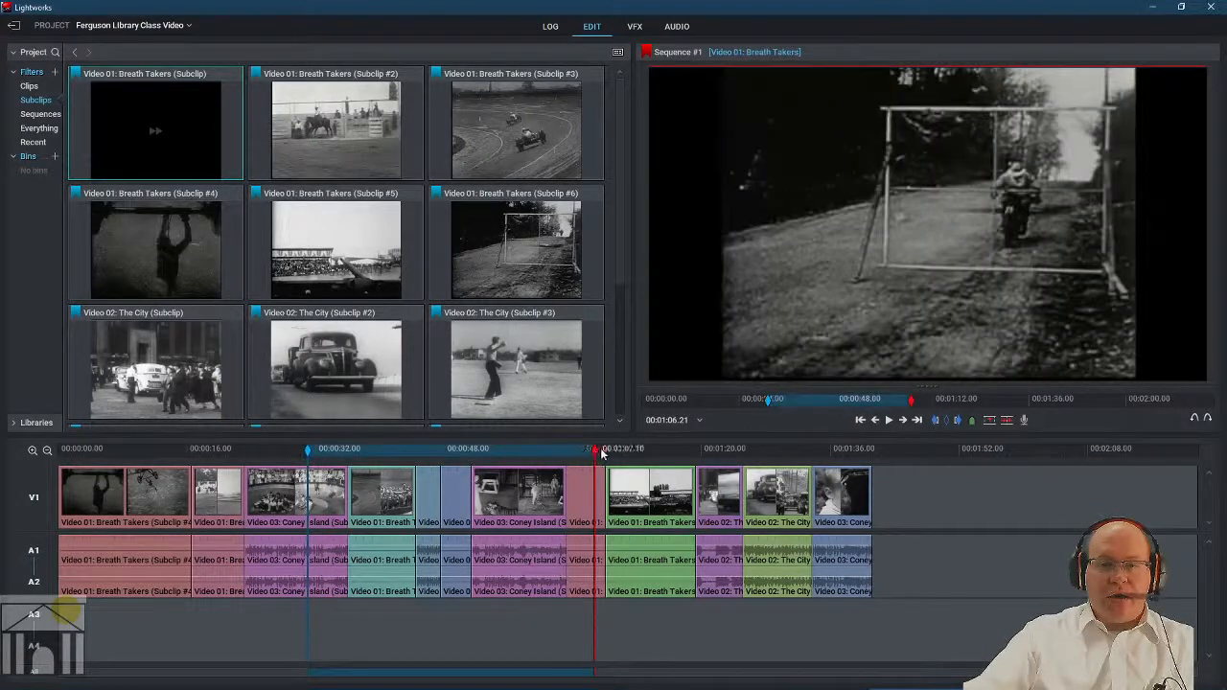
pyautogui.click(958, 425)
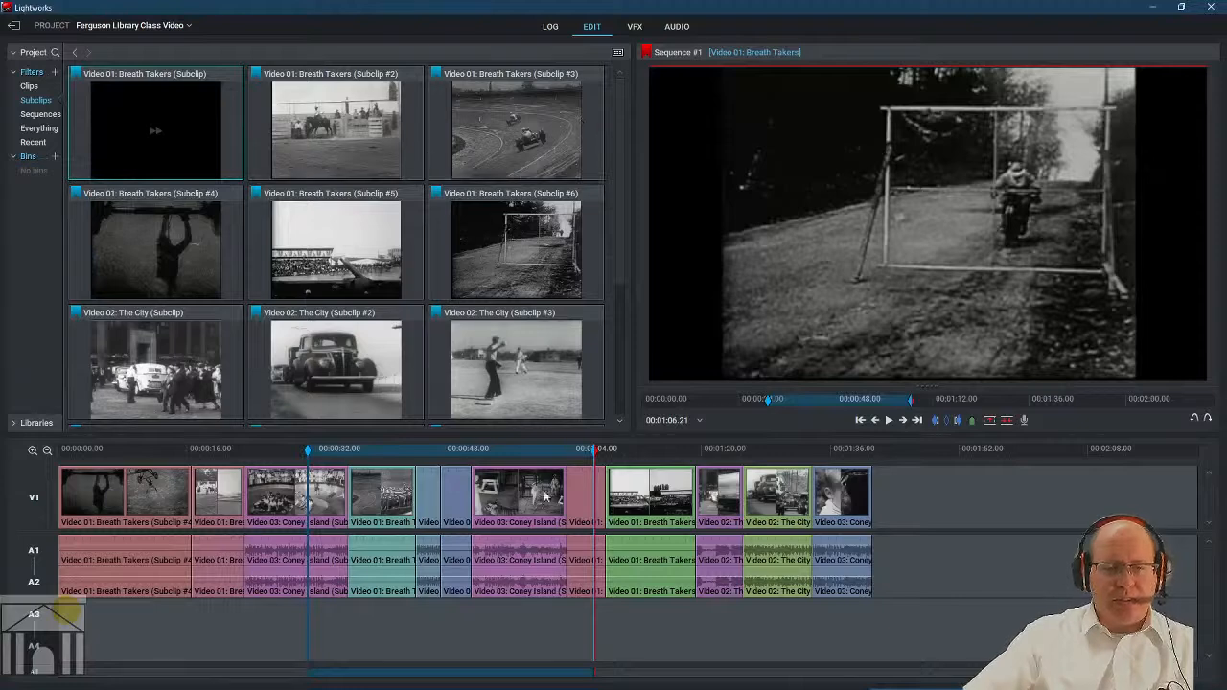
pyautogui.rightClick(783, 323)
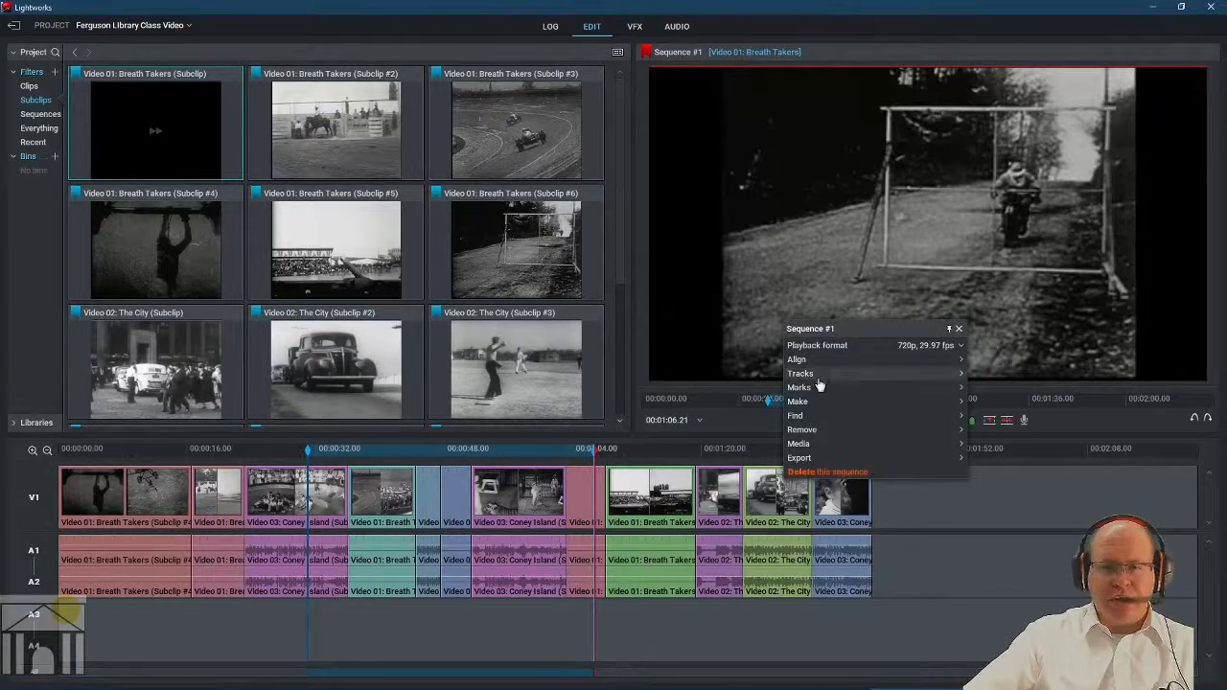
pyautogui.moveTo(813, 402)
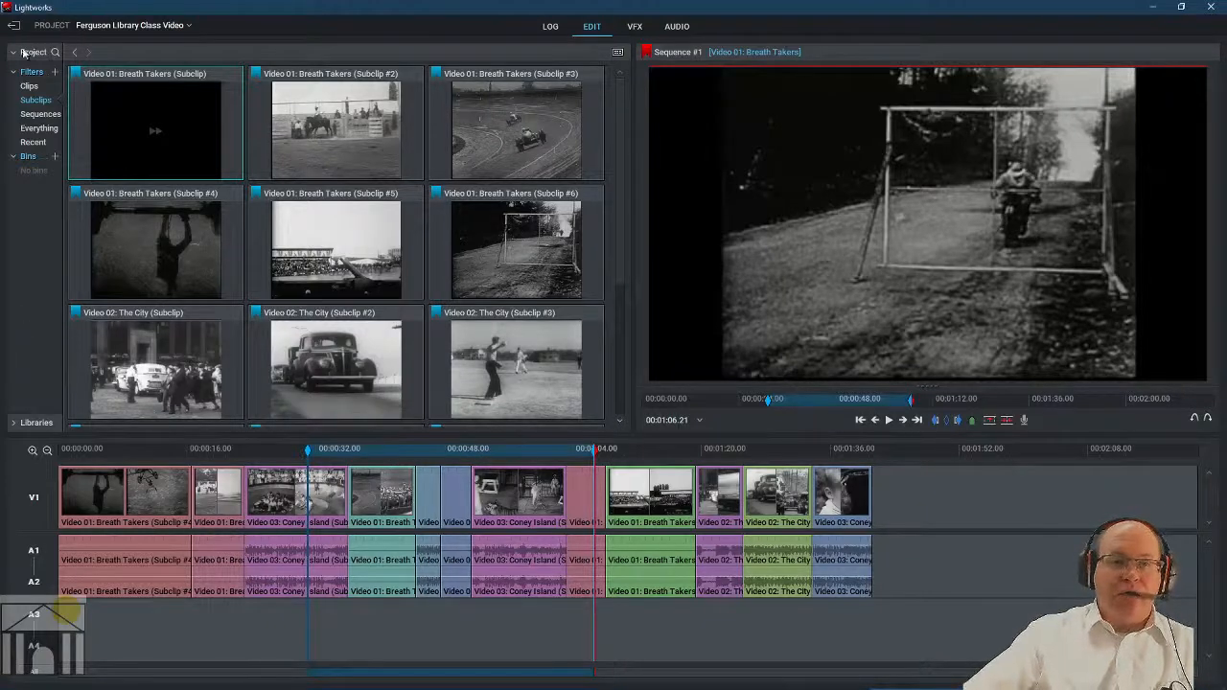
# Show everything in the project and reload Sequence #1, and filter the project contents to sequences only.
pyautogui.click(38, 128)
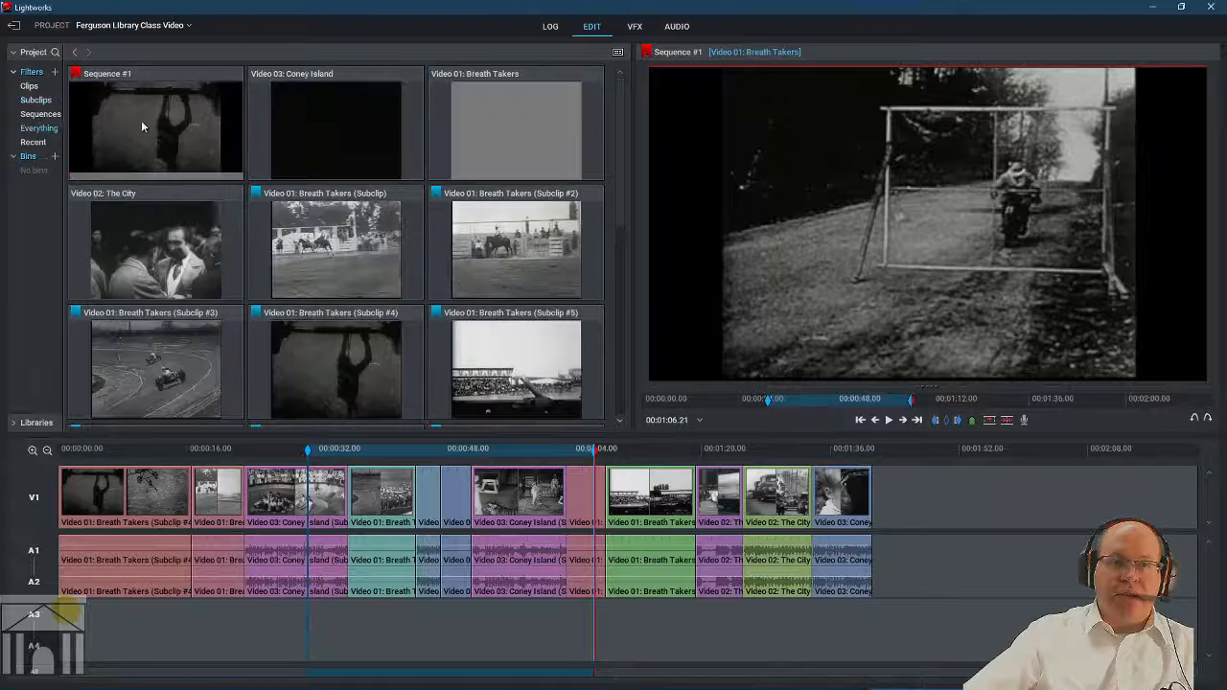
pyautogui.doubleClick(149, 112)
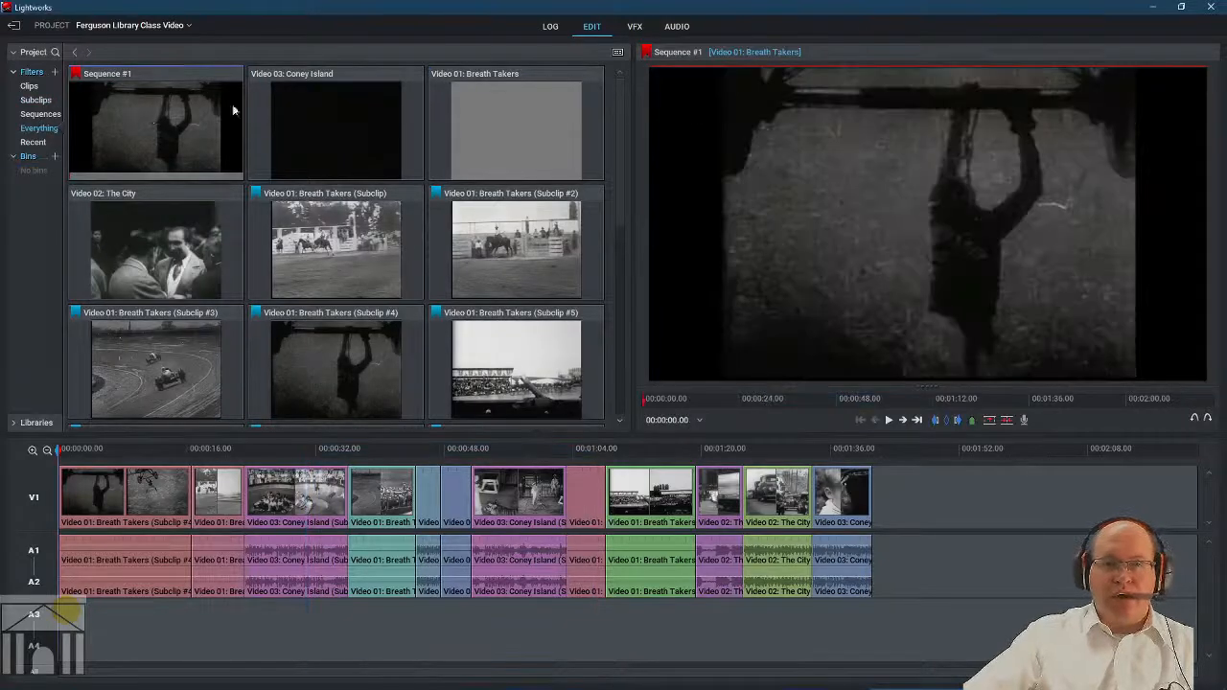
pyautogui.click(38, 114)
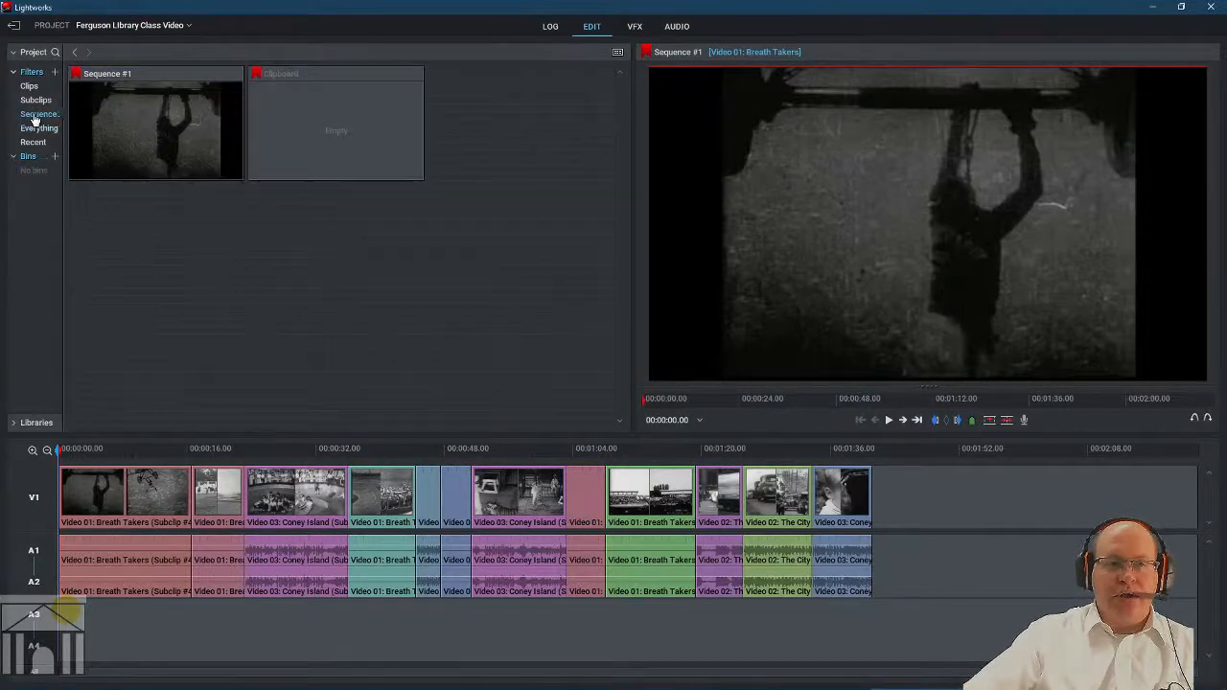
# Mark the sequence section from 0:52.29 to 1:18.01 and open the sequence commands for making something from it.
pyautogui.click(179, 117)
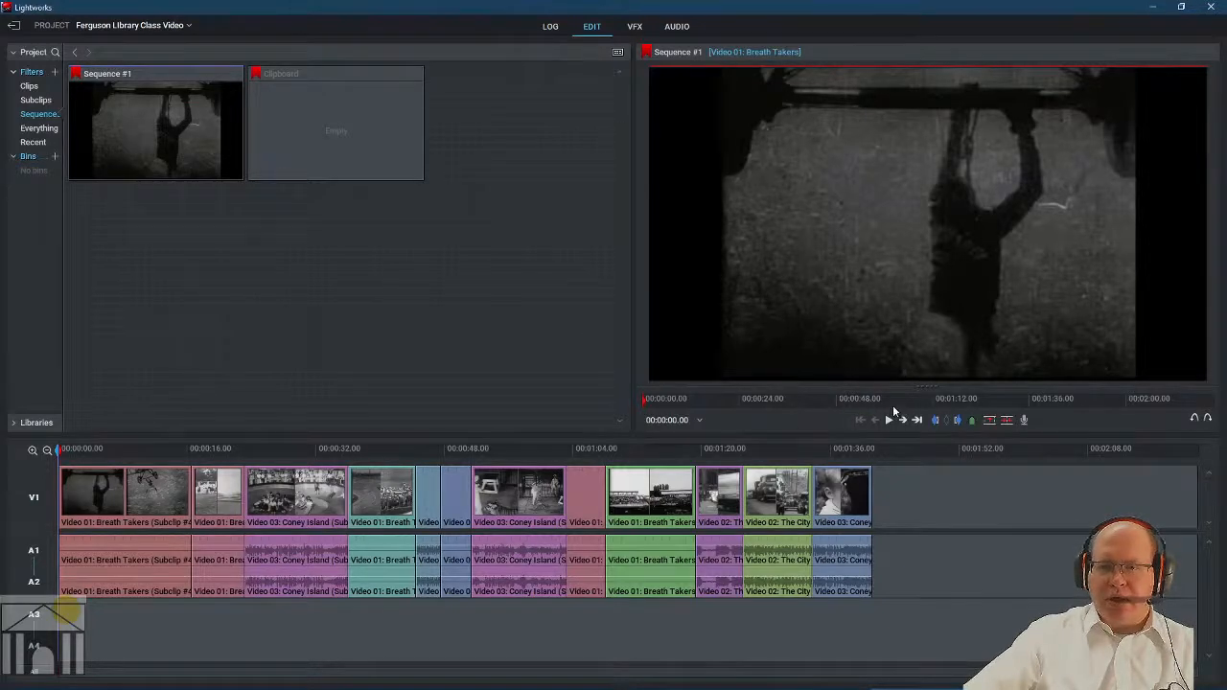
pyautogui.click(857, 407)
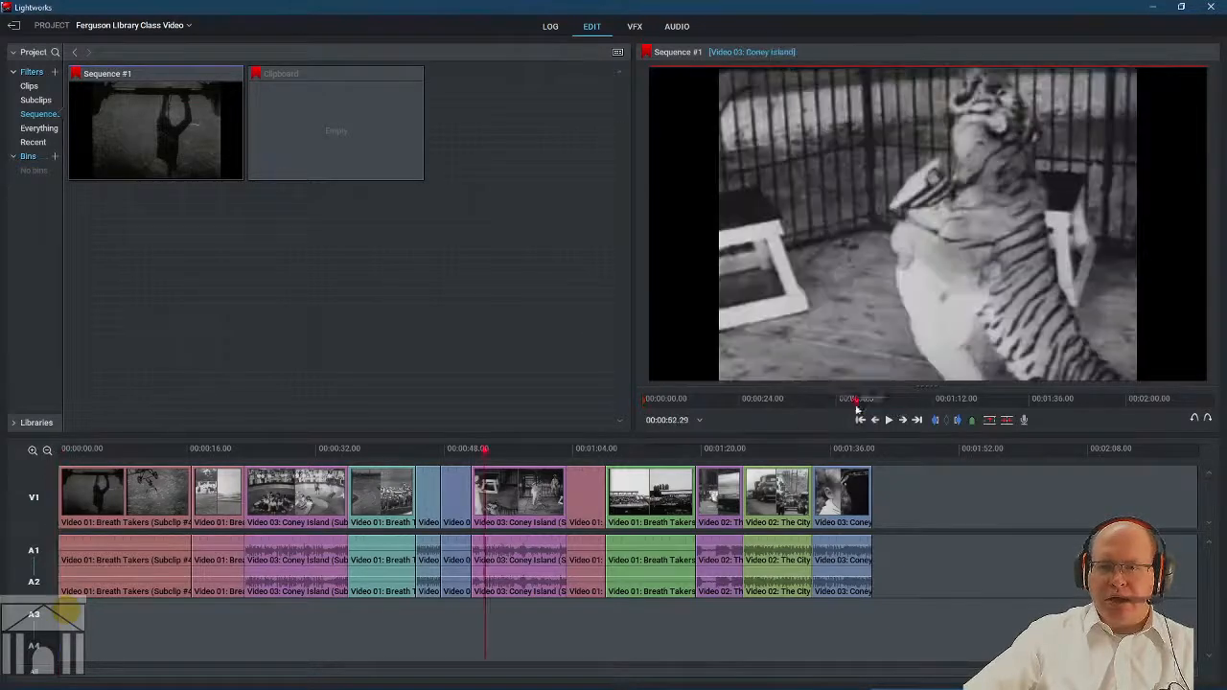
pyautogui.click(935, 420)
pyautogui.click(959, 401)
pyautogui.click(958, 420)
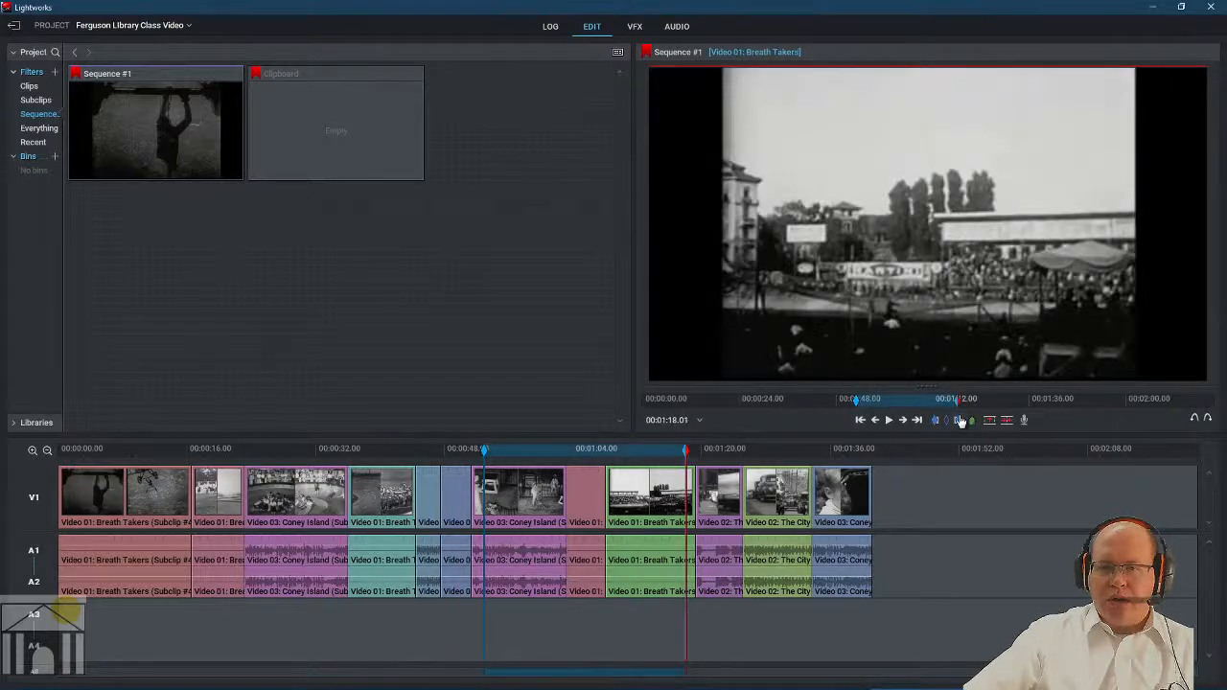
pyautogui.rightClick(905, 326)
pyautogui.moveTo(923, 411)
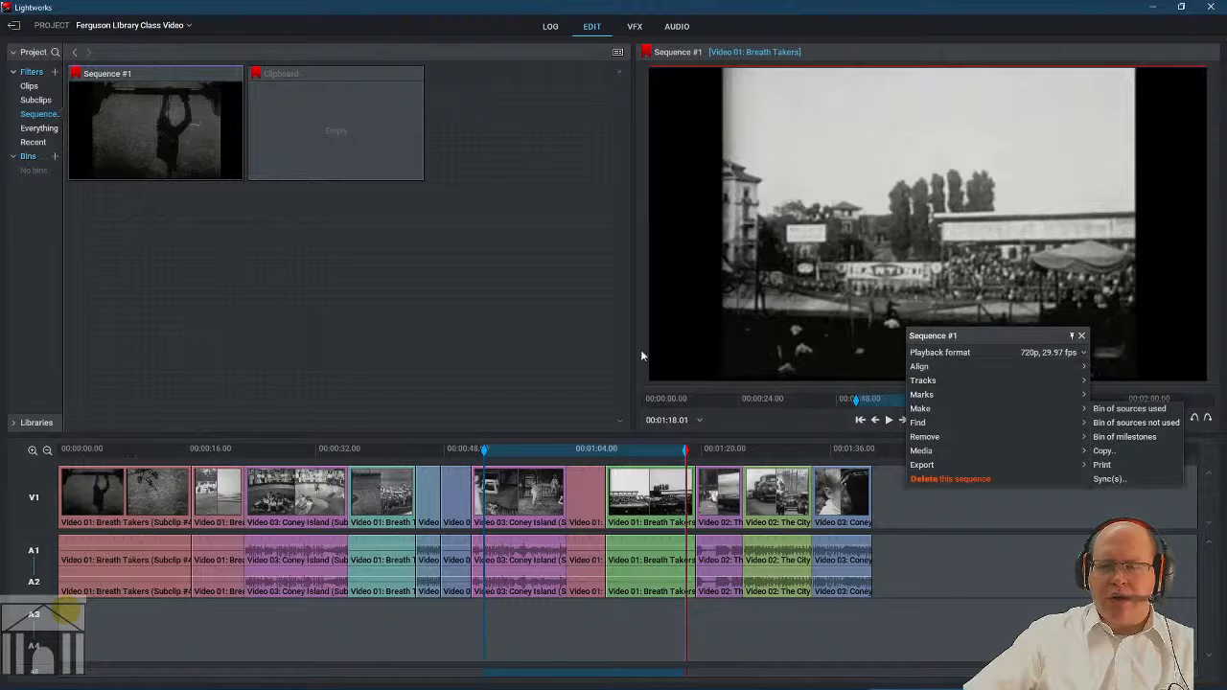
pyautogui.click(455, 326)
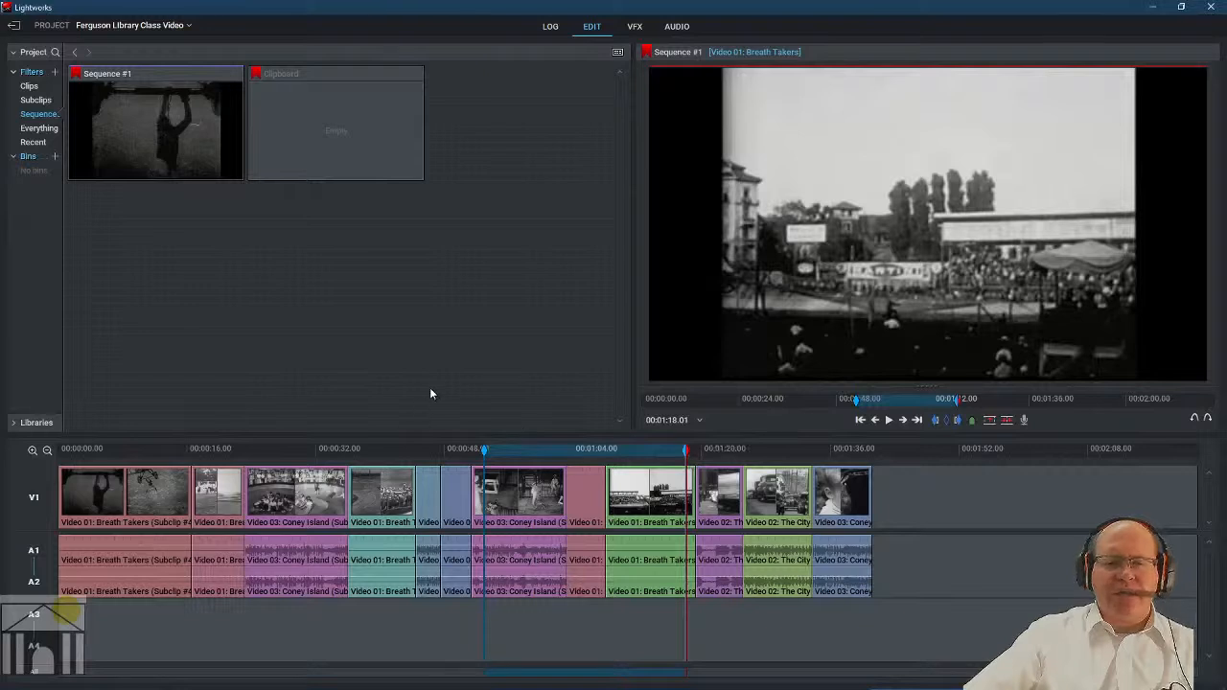
pyautogui.click(949, 427)
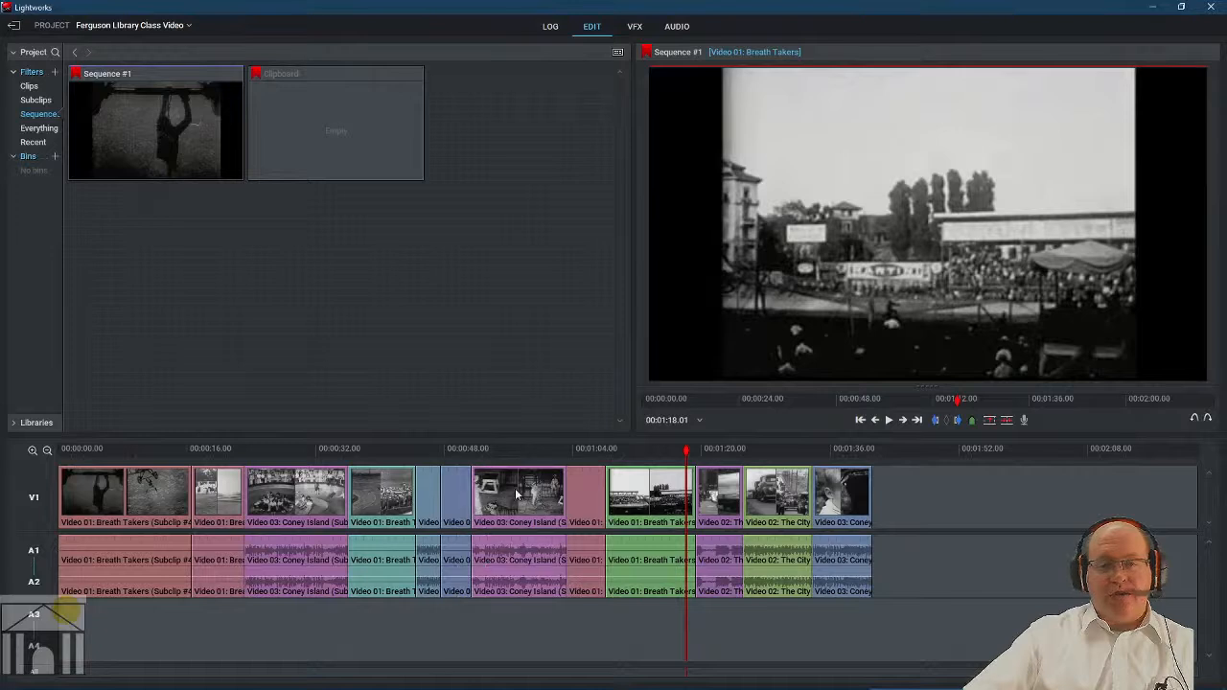
# Move the Coney Island tiger clip past the sequence's end, and put the last Coney Island clip in its place, closing the gap after it.
pyautogui.moveTo(518, 561); pyautogui.dragTo(989, 558)
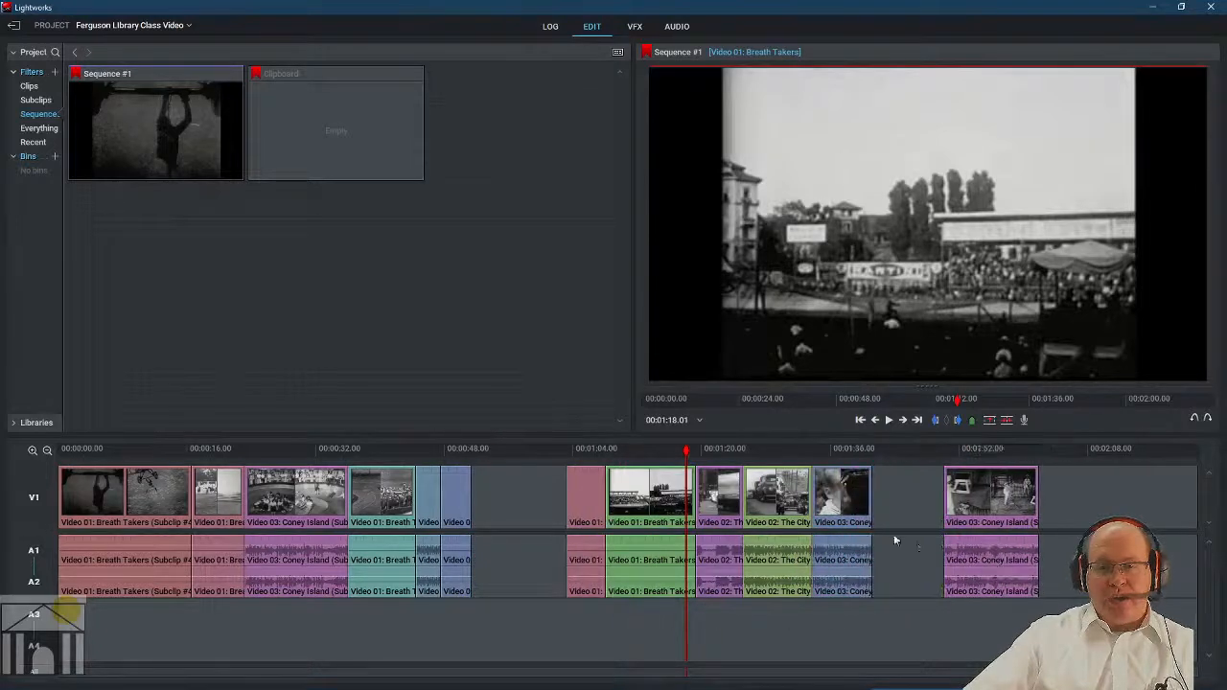
pyautogui.moveTo(856, 561); pyautogui.dragTo(510, 560)
pyautogui.rightClick(550, 513)
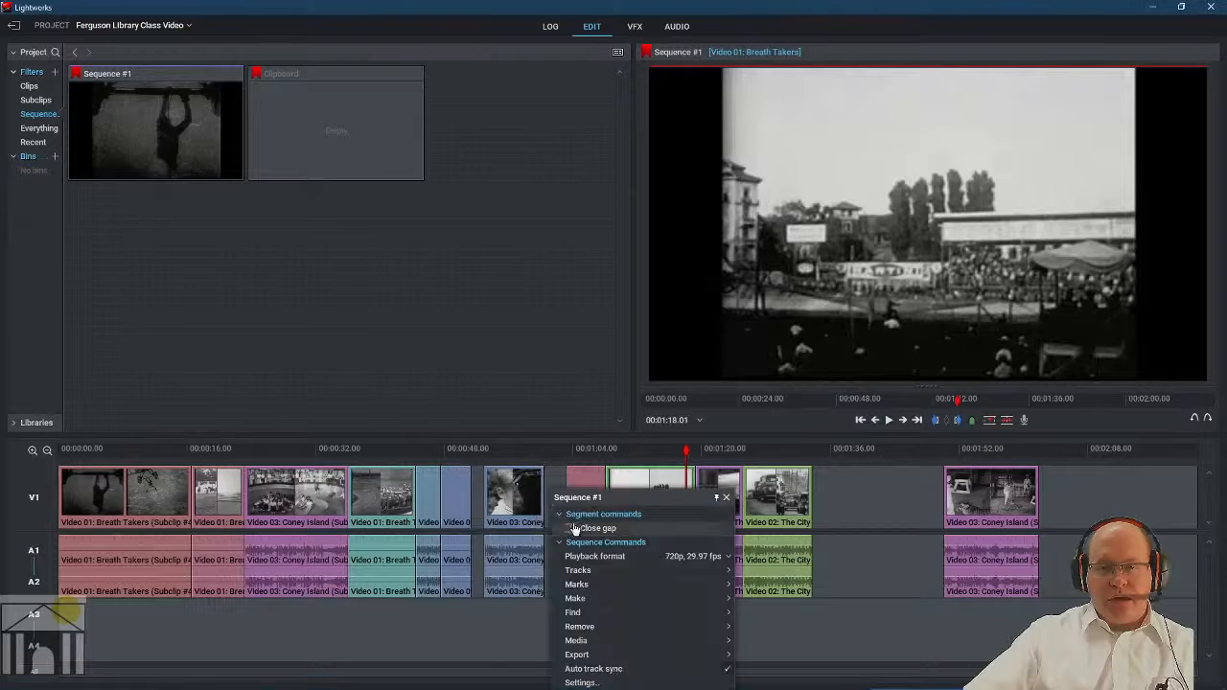
pyautogui.click(575, 529)
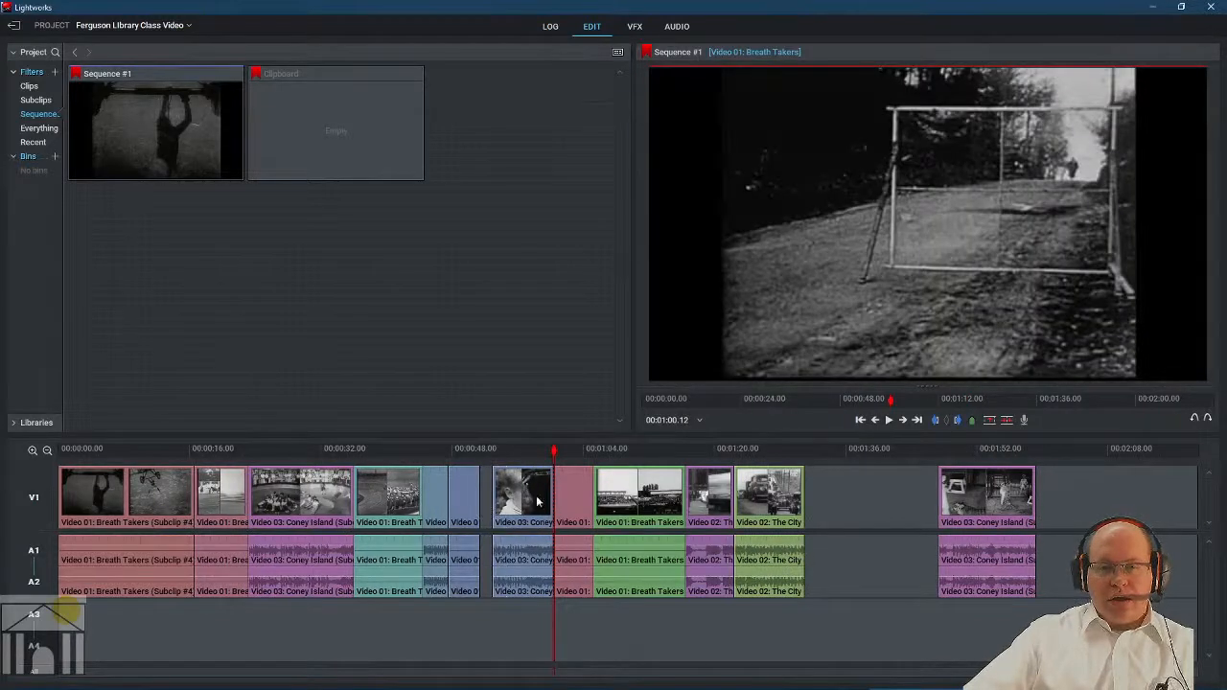
# Move the short Breath Takers goalpost clip to the end, and place the green Breath Takers clip and last Coney Island clip after the blue clips.
pyautogui.moveTo(522, 514); pyautogui.dragTo(863, 526)
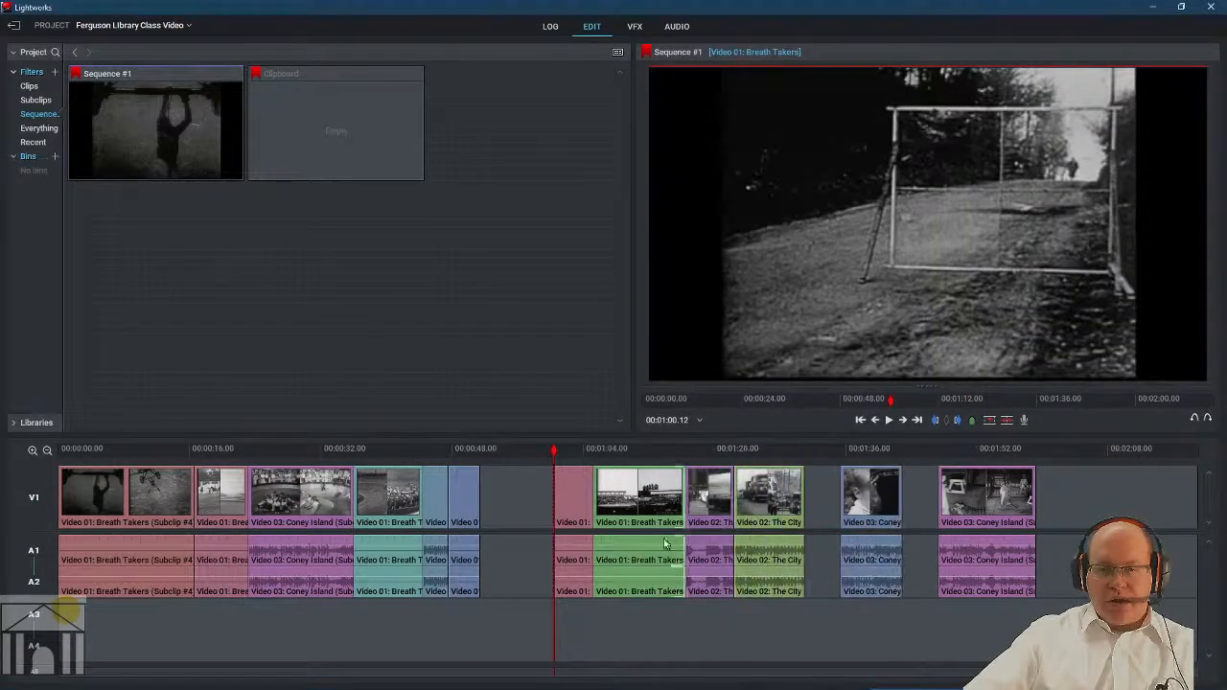
pyautogui.moveTo(579, 509); pyautogui.dragTo(1095, 561)
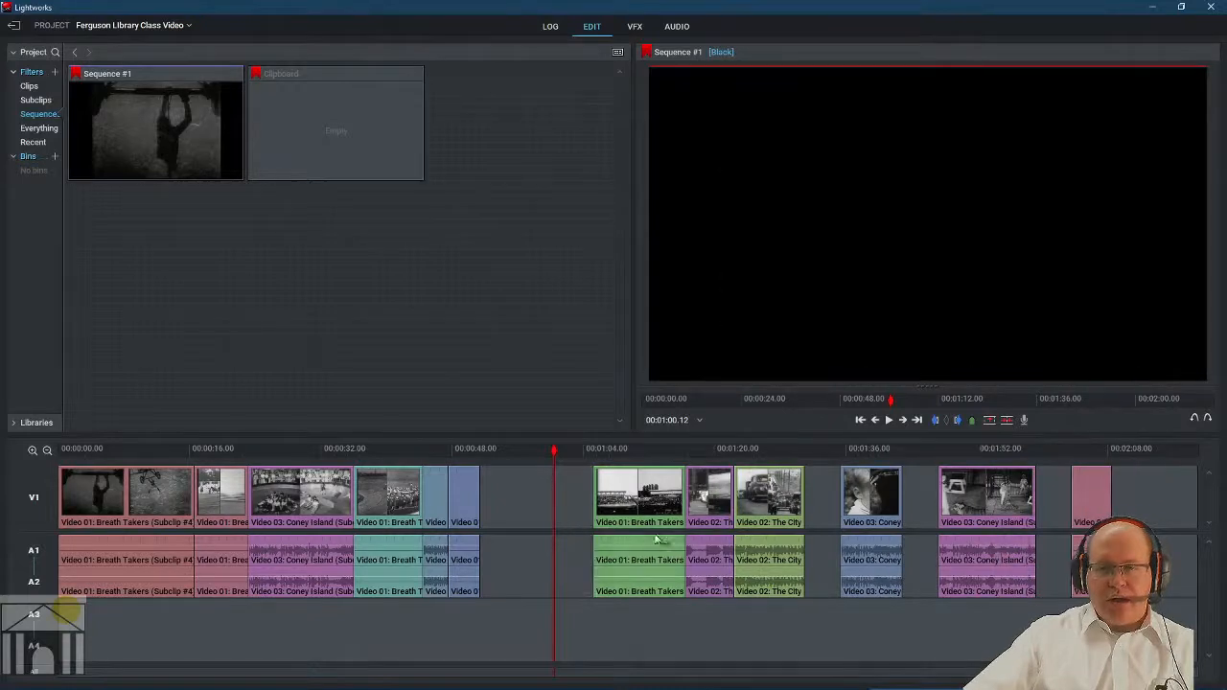
pyautogui.moveTo(630, 518); pyautogui.dragTo(517, 519)
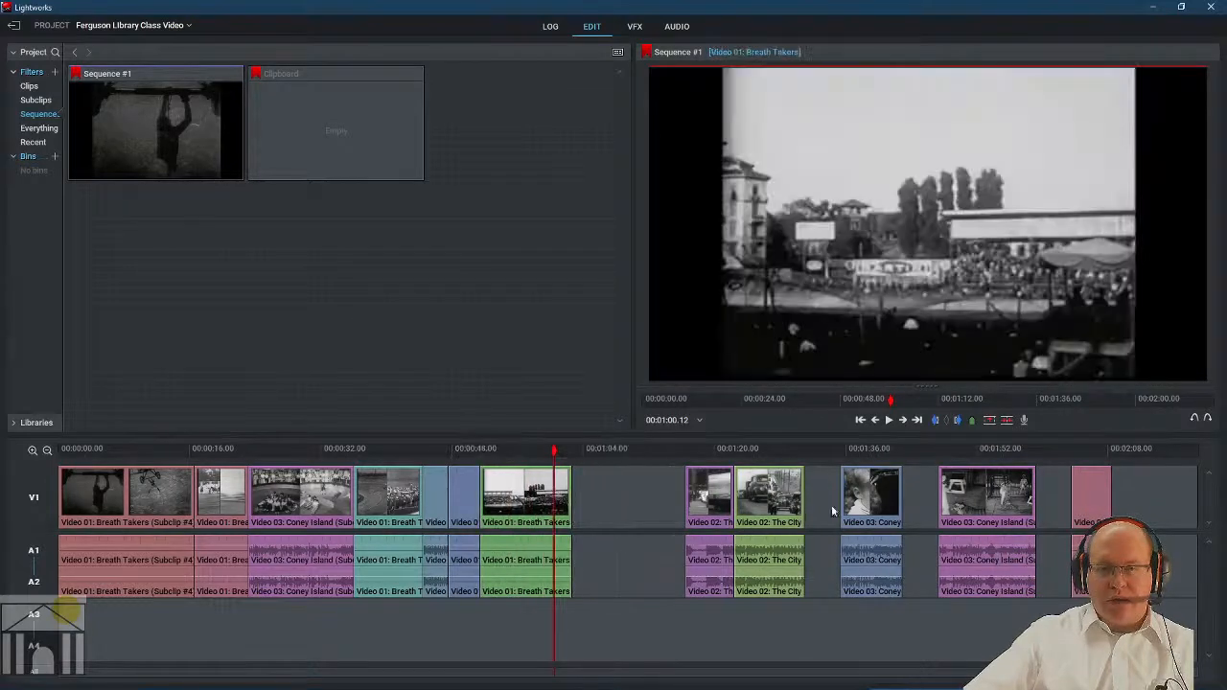
pyautogui.moveTo(853, 508); pyautogui.dragTo(595, 508)
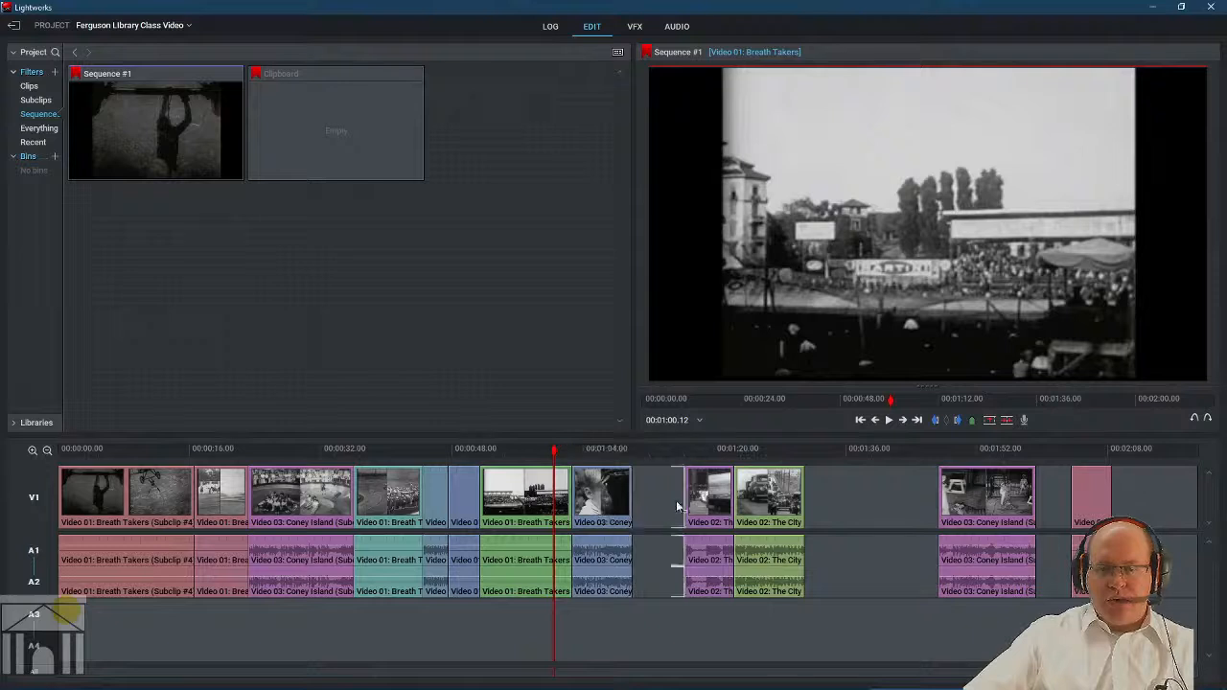
# Separate the two The City clips, and place the Breath Takers goalpost clip and the shorter City clip directly after the relocated Coney Island clip.
pyautogui.moveTo(774, 491); pyautogui.dragTo(859, 493)
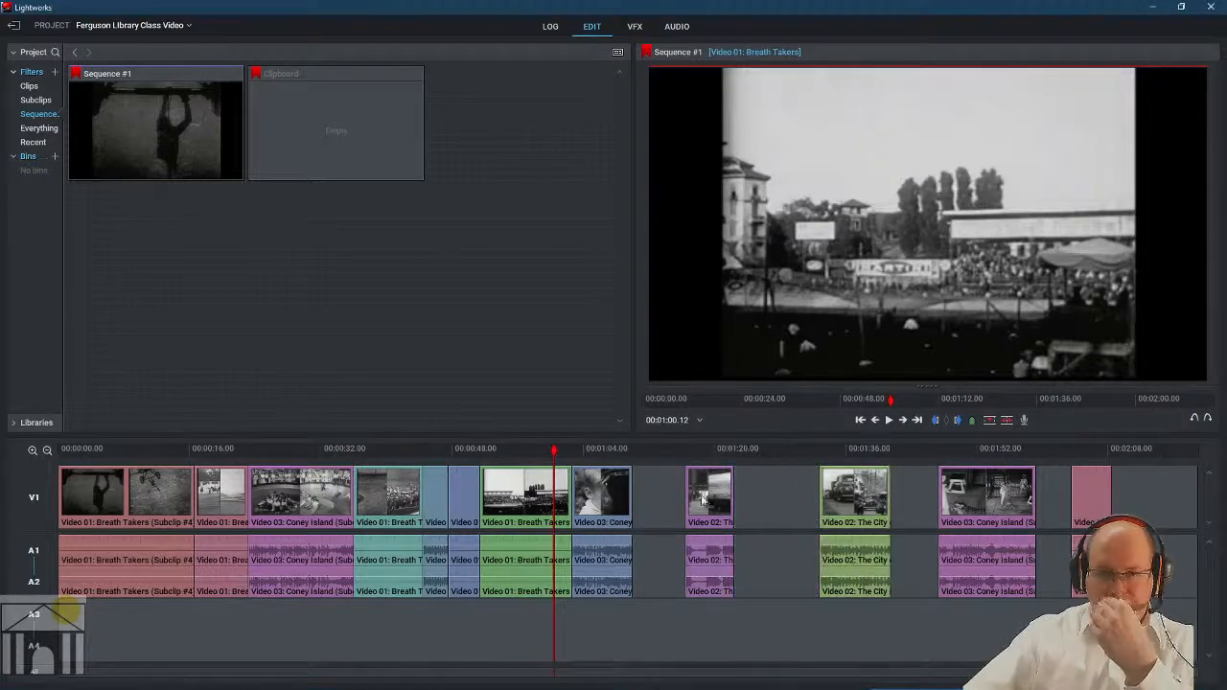
pyautogui.moveTo(706, 505); pyautogui.dragTo(772, 507)
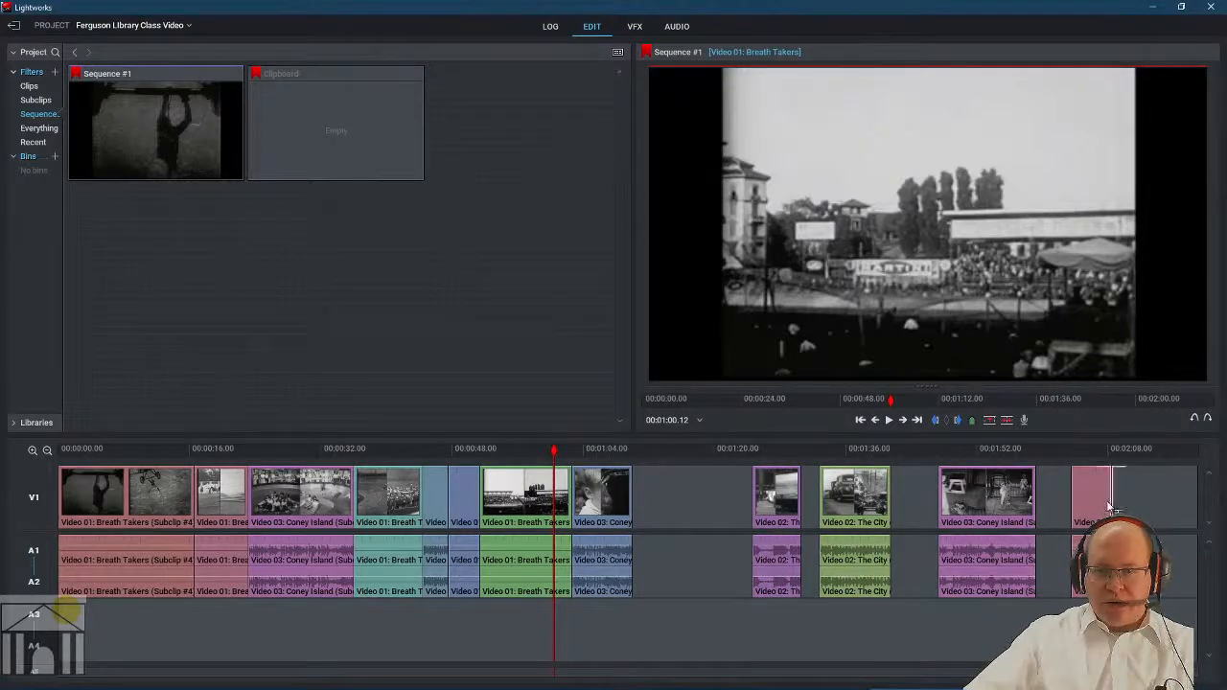
pyautogui.moveTo(1115, 491); pyautogui.dragTo(743, 523)
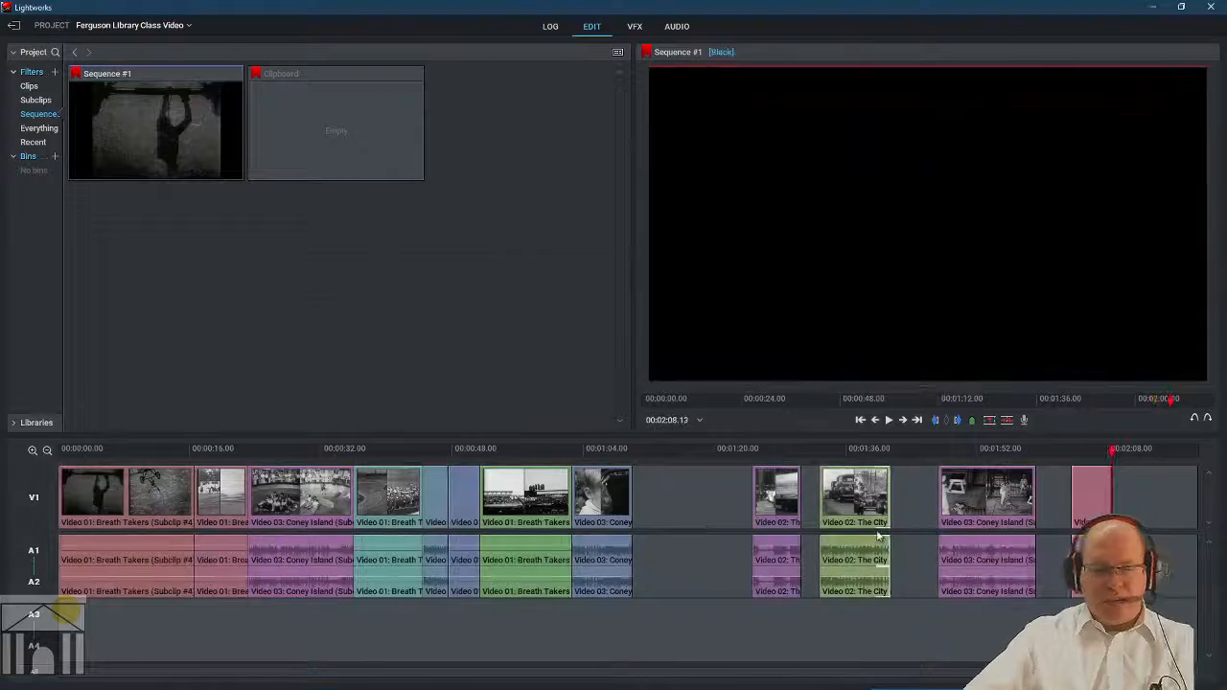
pyautogui.moveTo(1083, 499); pyautogui.dragTo(644, 515)
pyautogui.moveTo(797, 508); pyautogui.dragTo(712, 517)
# Close the gaps before the longer The City clip and the Coney Island tiger clip.
pyautogui.rightClick(807, 496)
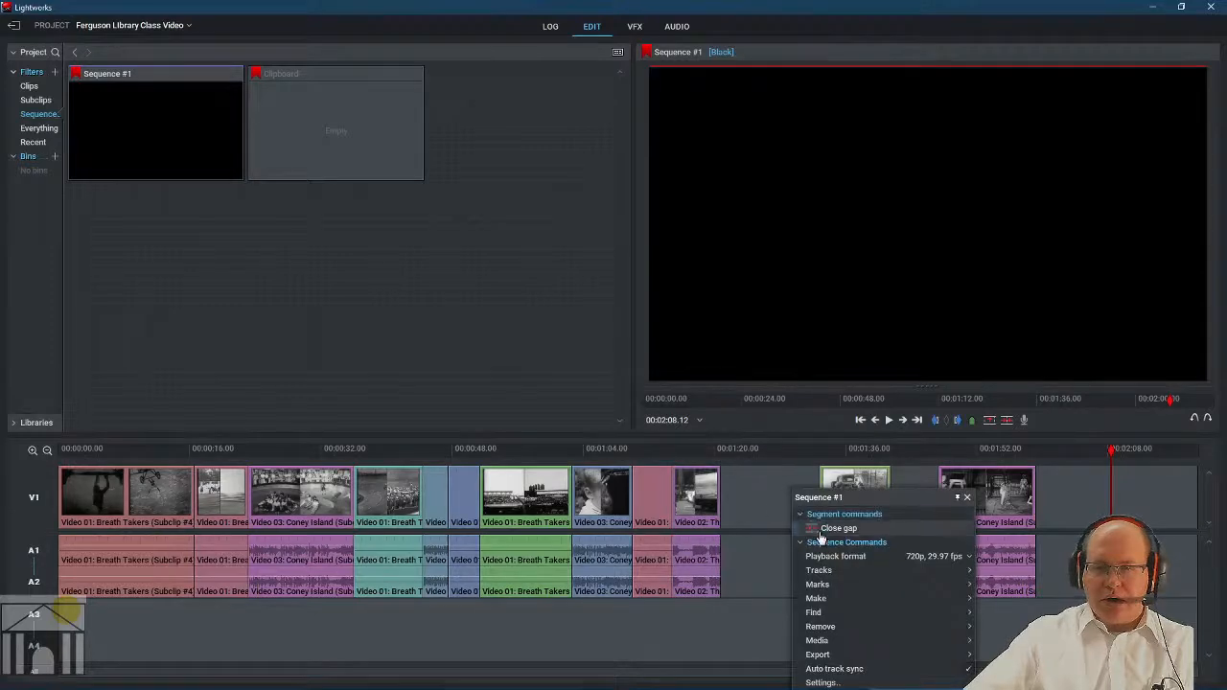
pyautogui.click(829, 527)
pyautogui.rightClick(880, 500)
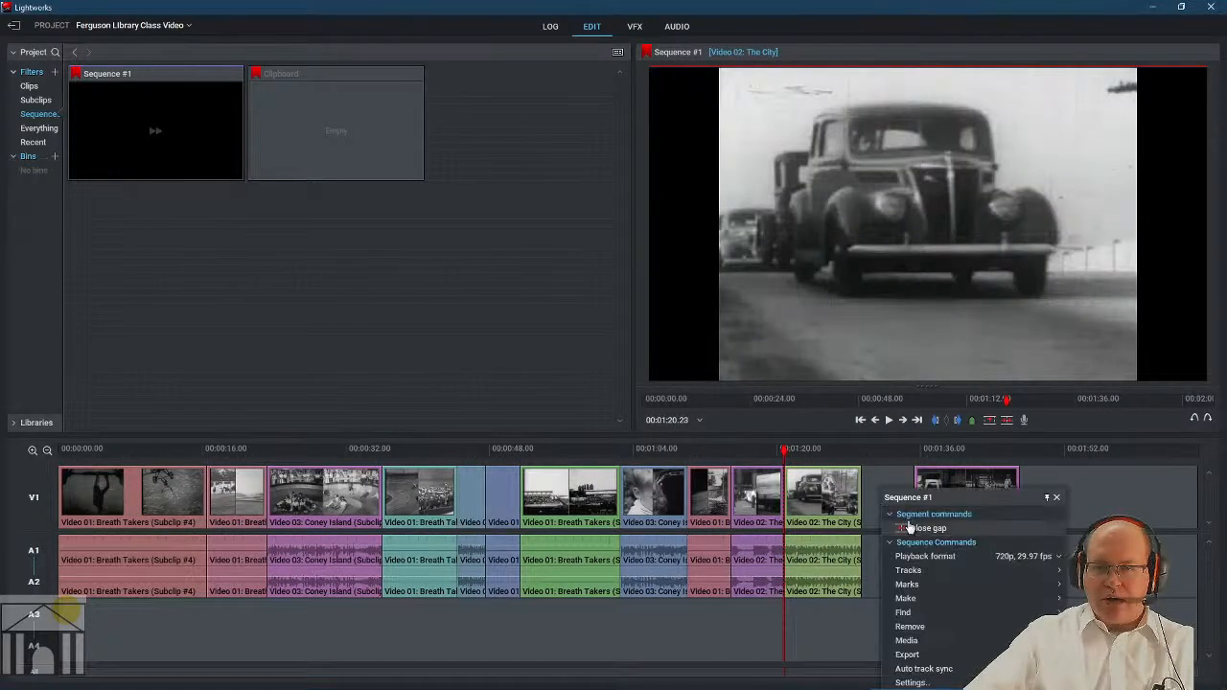
pyautogui.click(902, 530)
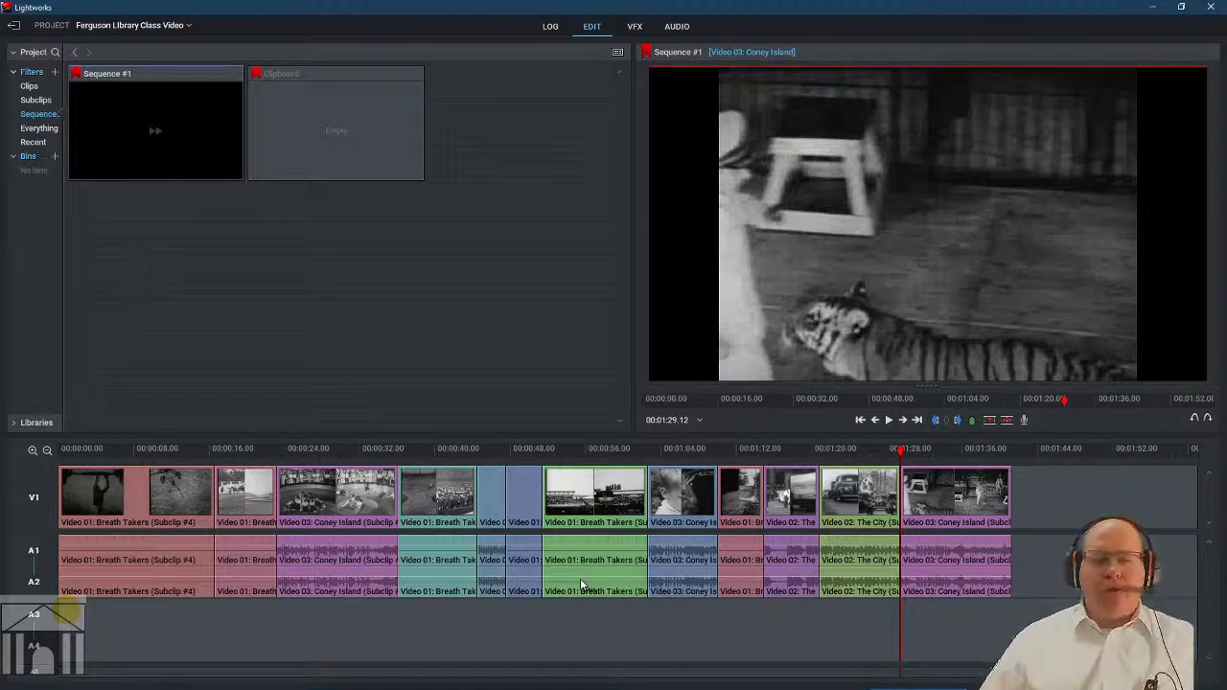
# Filter the project contents to subclips and review the sequence's first two cuts, playing the airplane-to-rodeo cut twice.
pyautogui.click(46, 101)
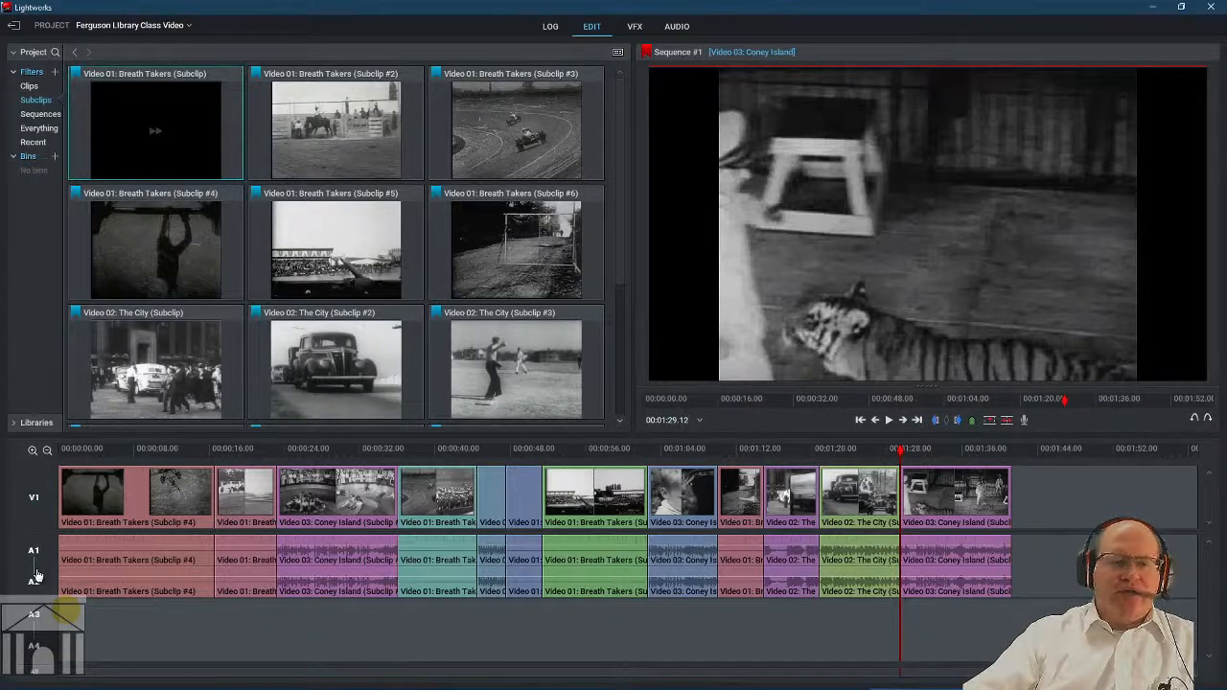
pyautogui.click(190, 450)
pyautogui.moveTo(189, 451); pyautogui.dragTo(211, 454)
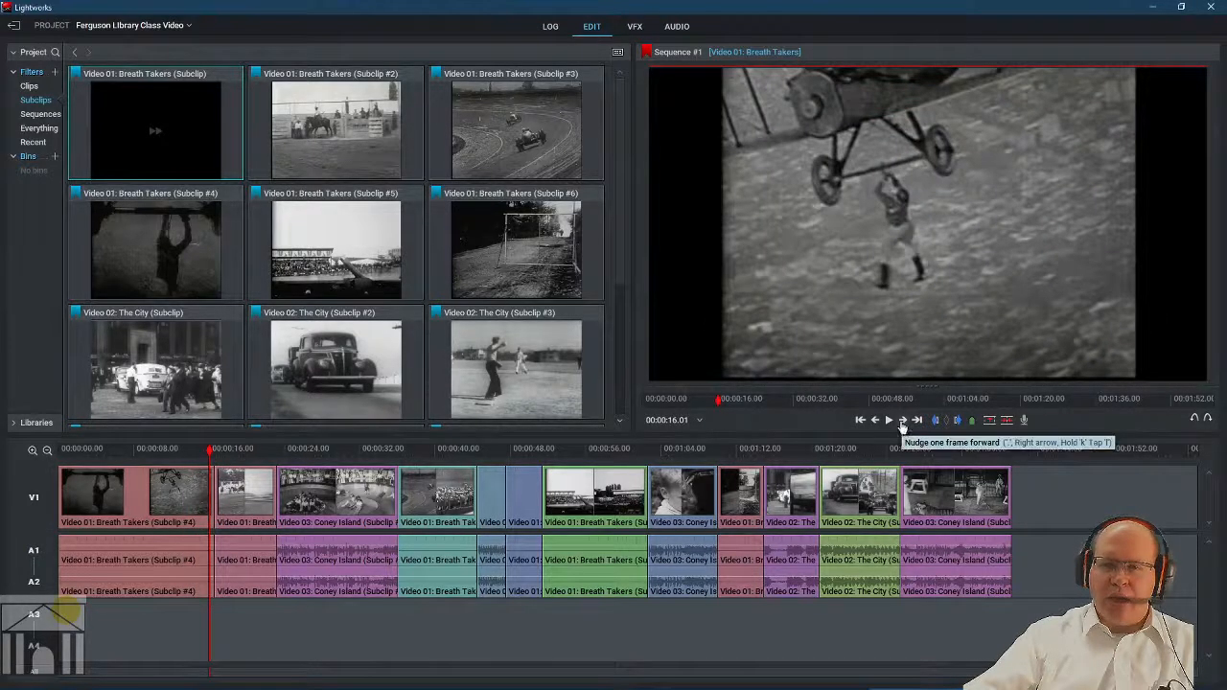
pyautogui.click(890, 422)
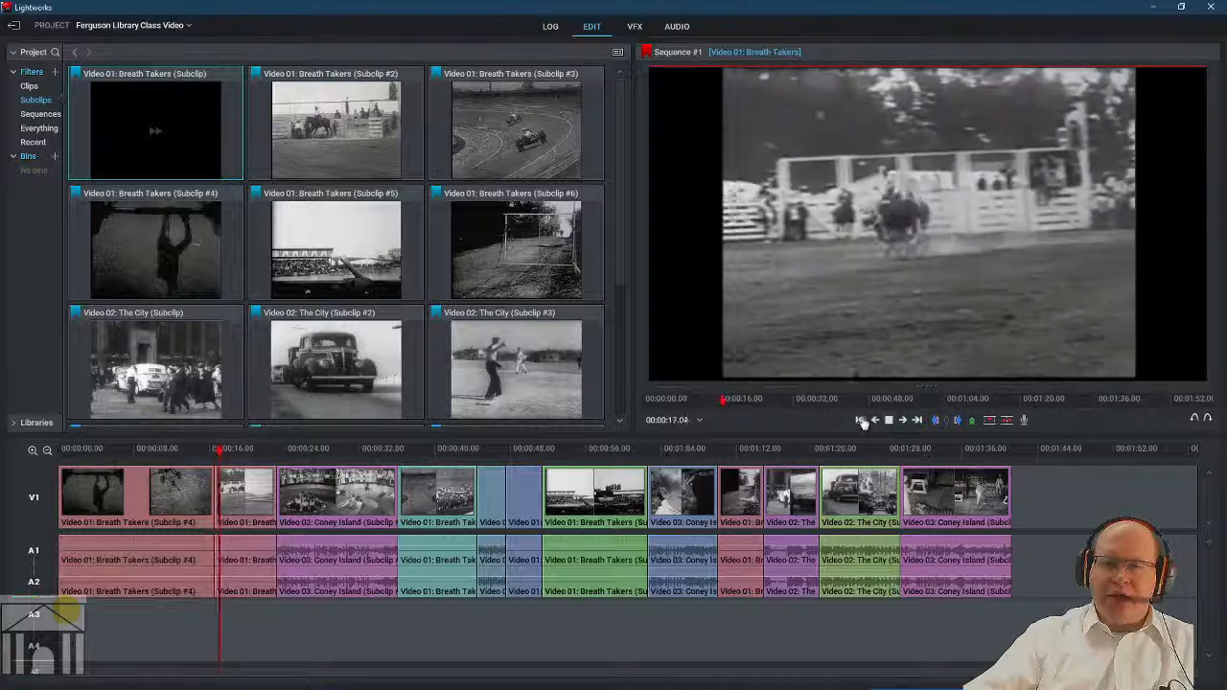
pyautogui.click(890, 422)
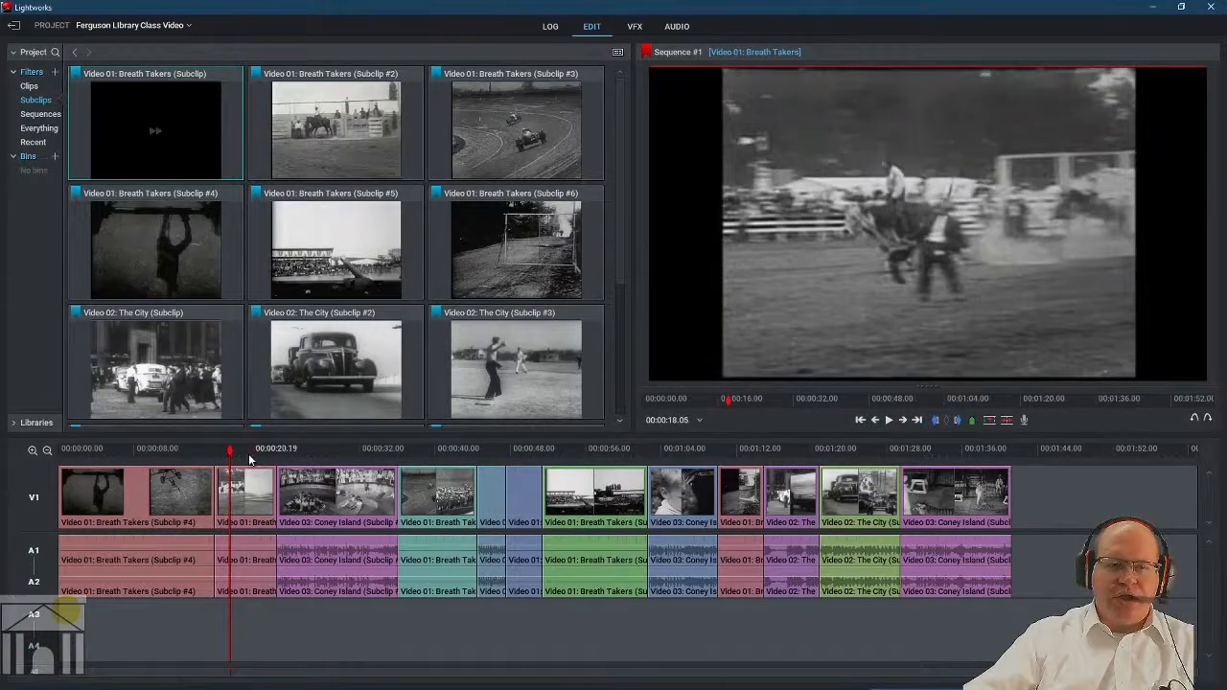
pyautogui.click(199, 454)
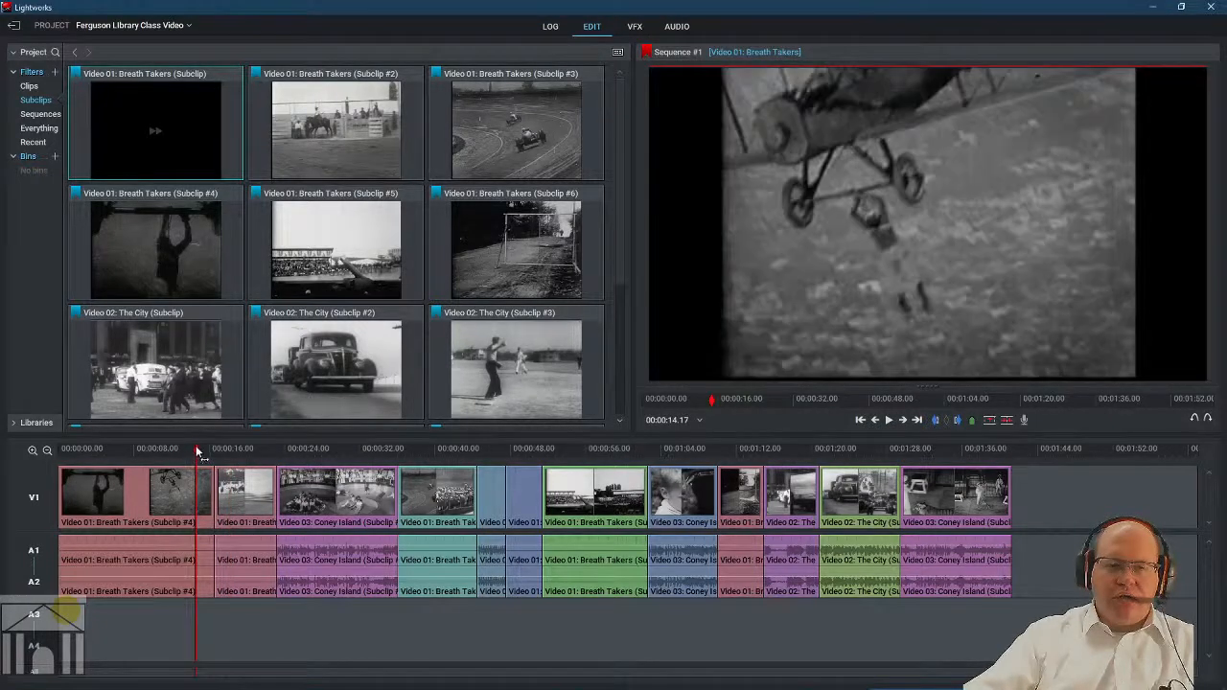
pyautogui.click(890, 421)
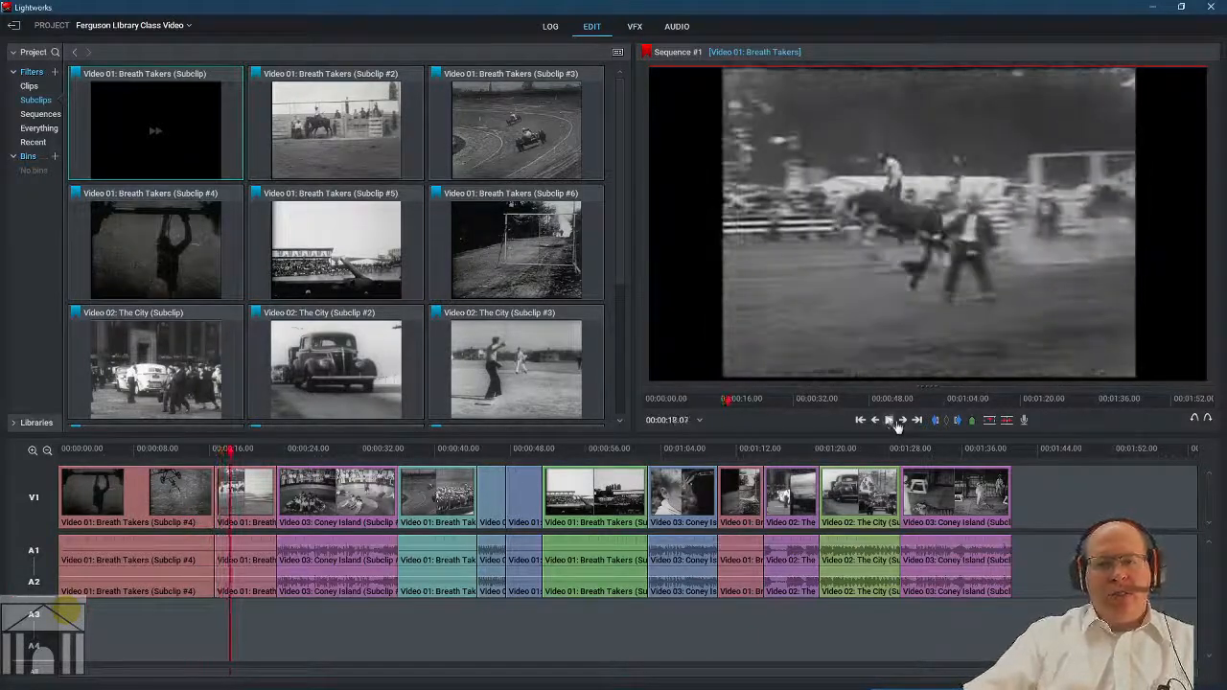
pyautogui.click(896, 424)
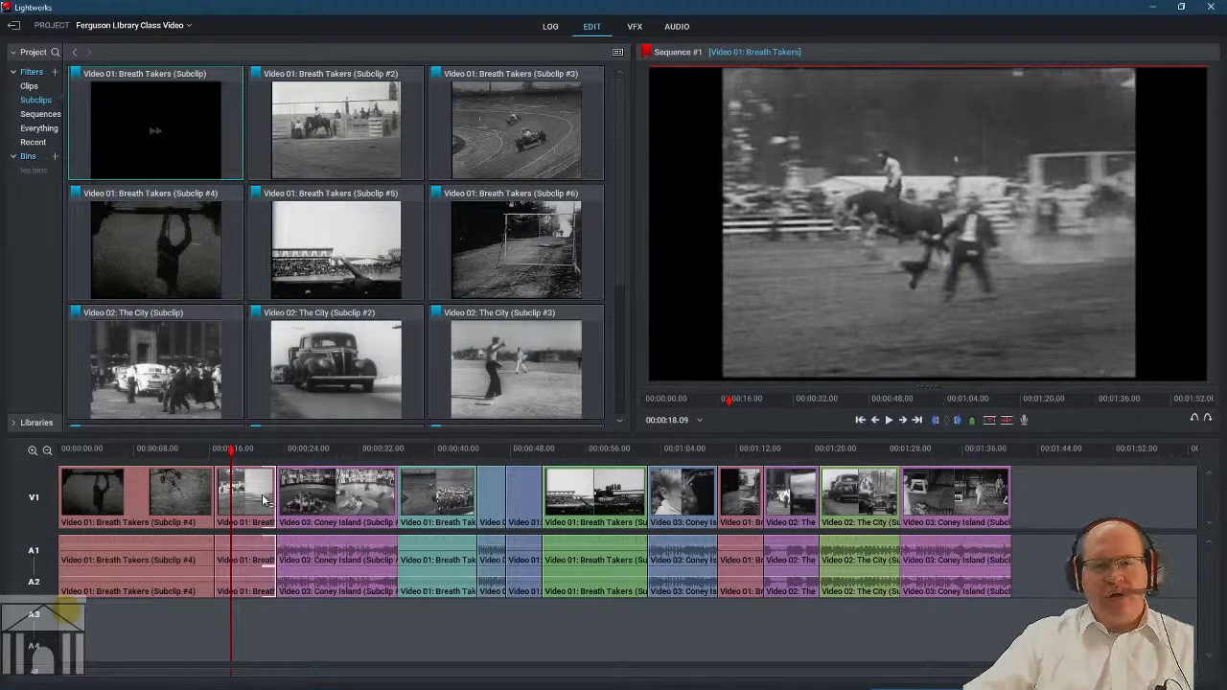
pyautogui.moveTo(230, 456); pyautogui.dragTo(214, 464)
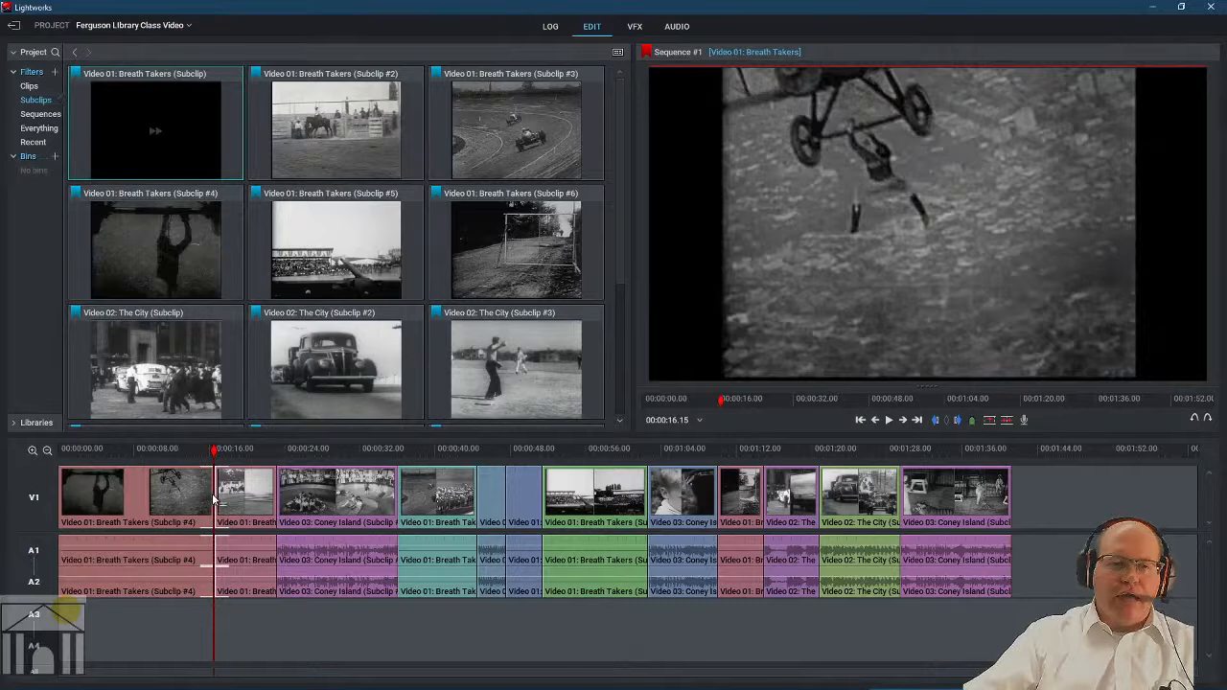
pyautogui.moveTo(215, 457); pyautogui.dragTo(278, 457)
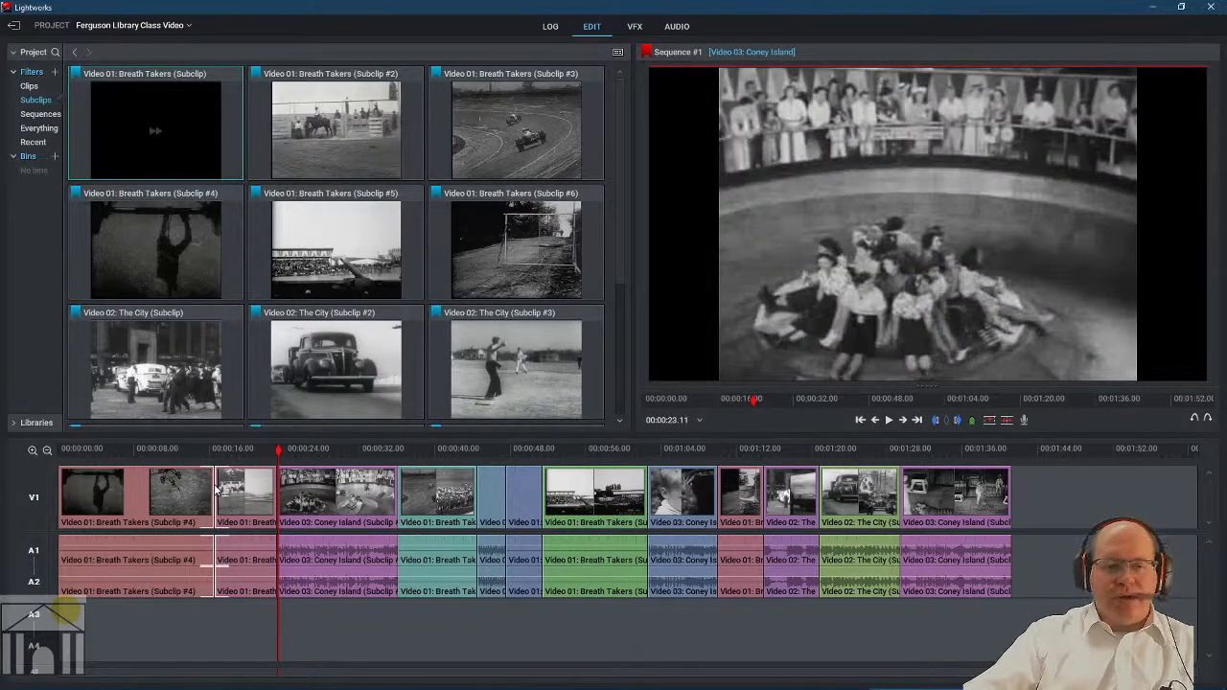
# Choose a Dissolve centred on the cut between the airplane and rodeo clips, with its duration set to 02.00 secs+frames.
pyautogui.rightClick(217, 489)
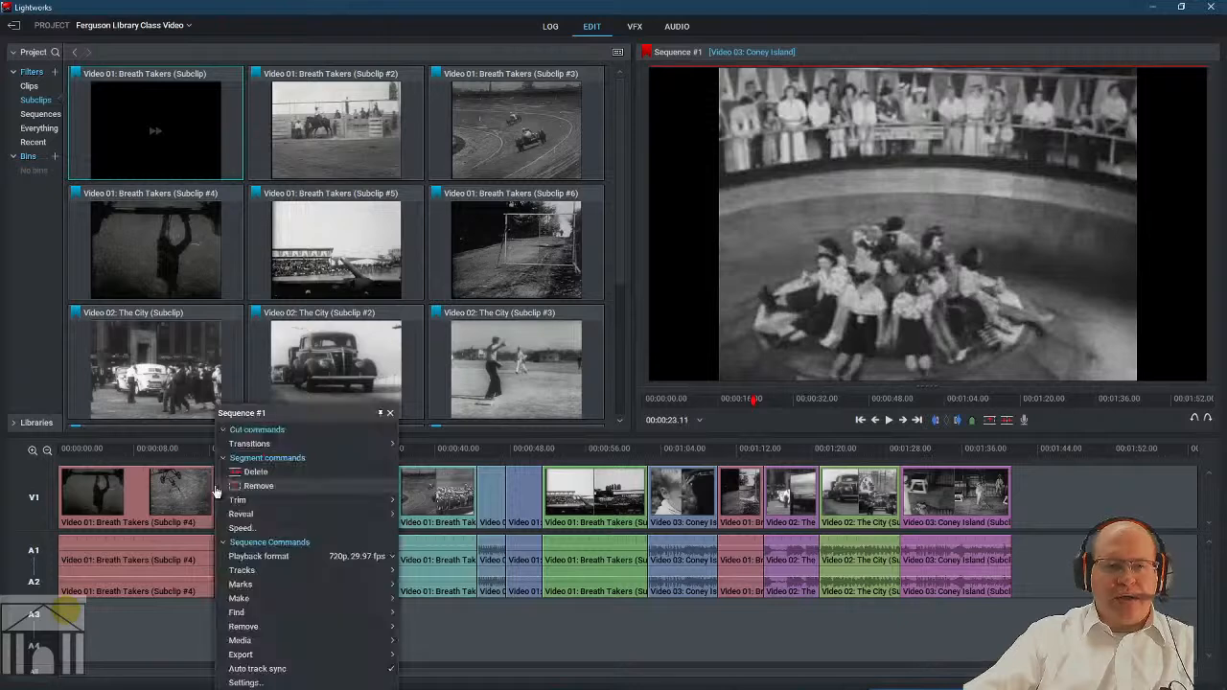
pyautogui.moveTo(257, 447)
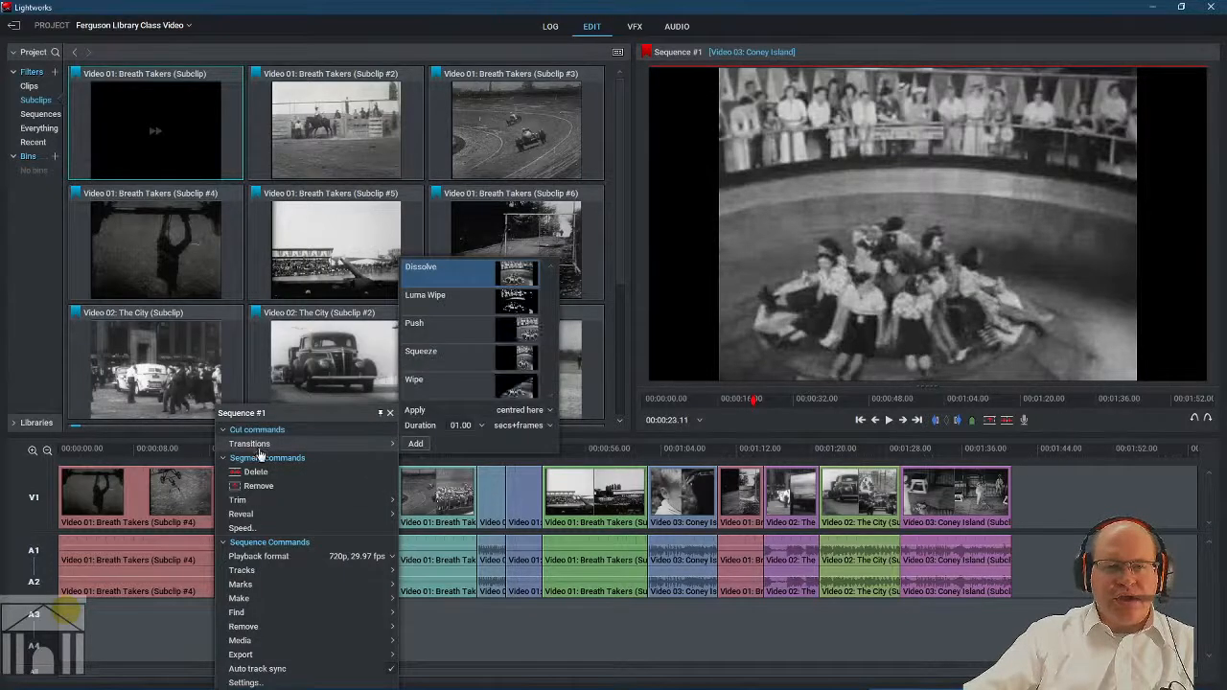
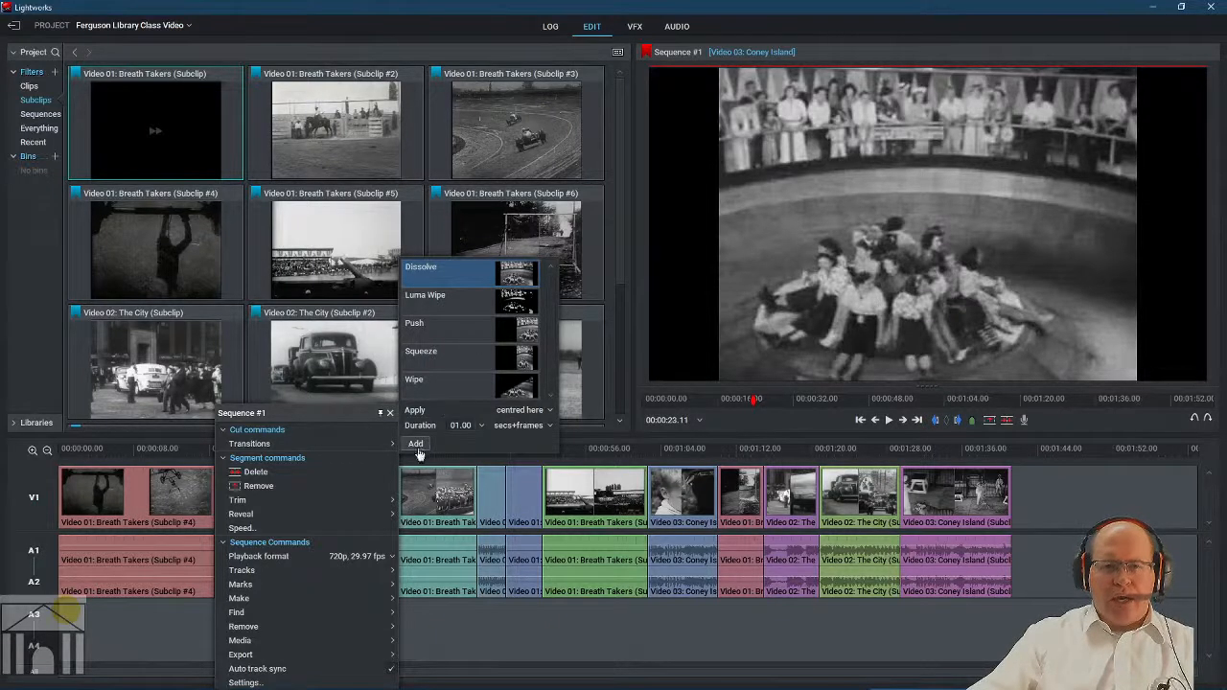
pyautogui.click(479, 428)
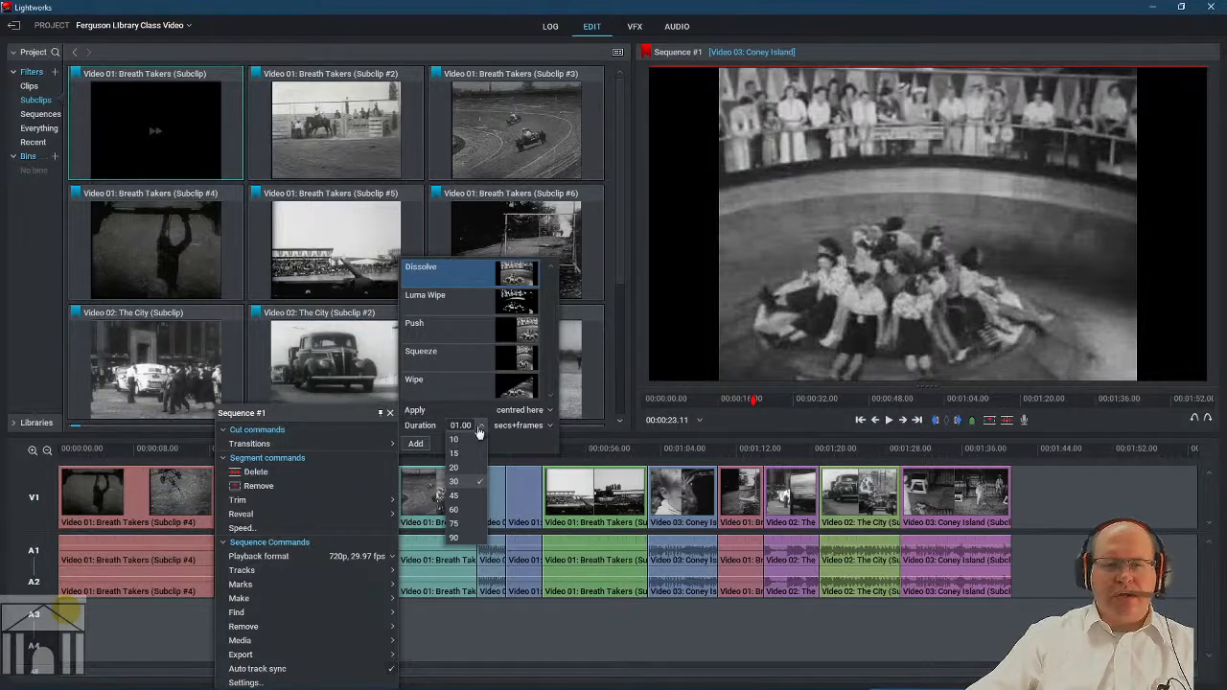
pyautogui.click(464, 496)
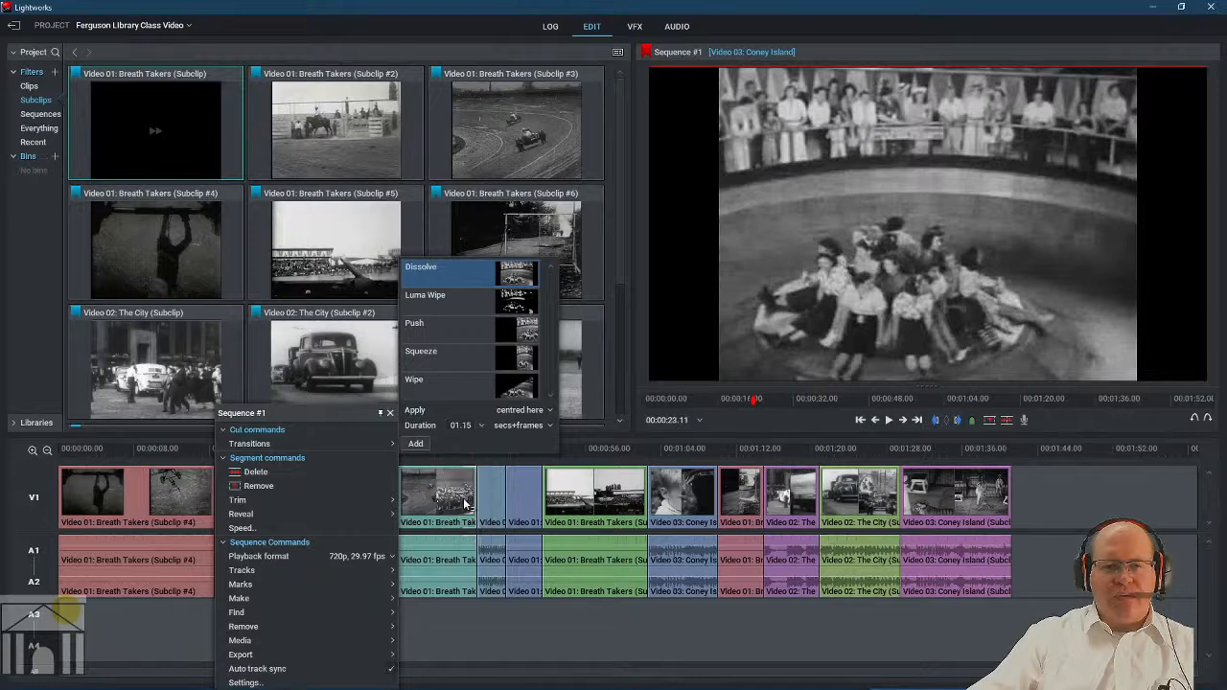
pyautogui.click(481, 425)
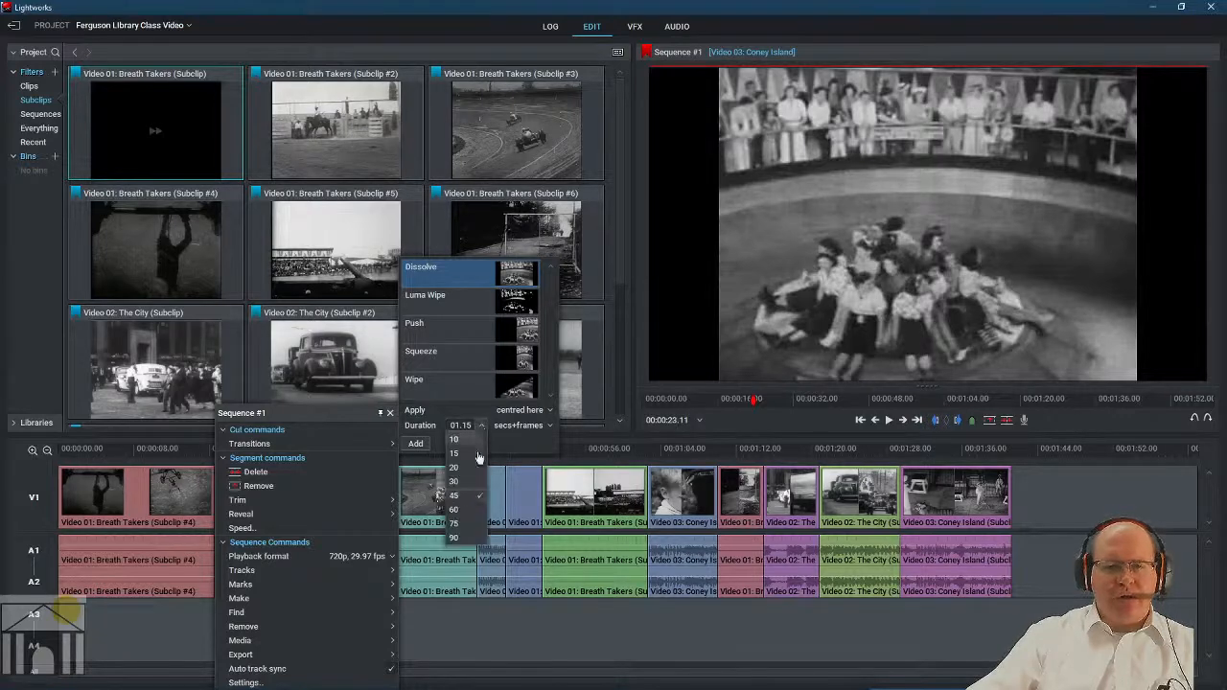
pyautogui.click(474, 509)
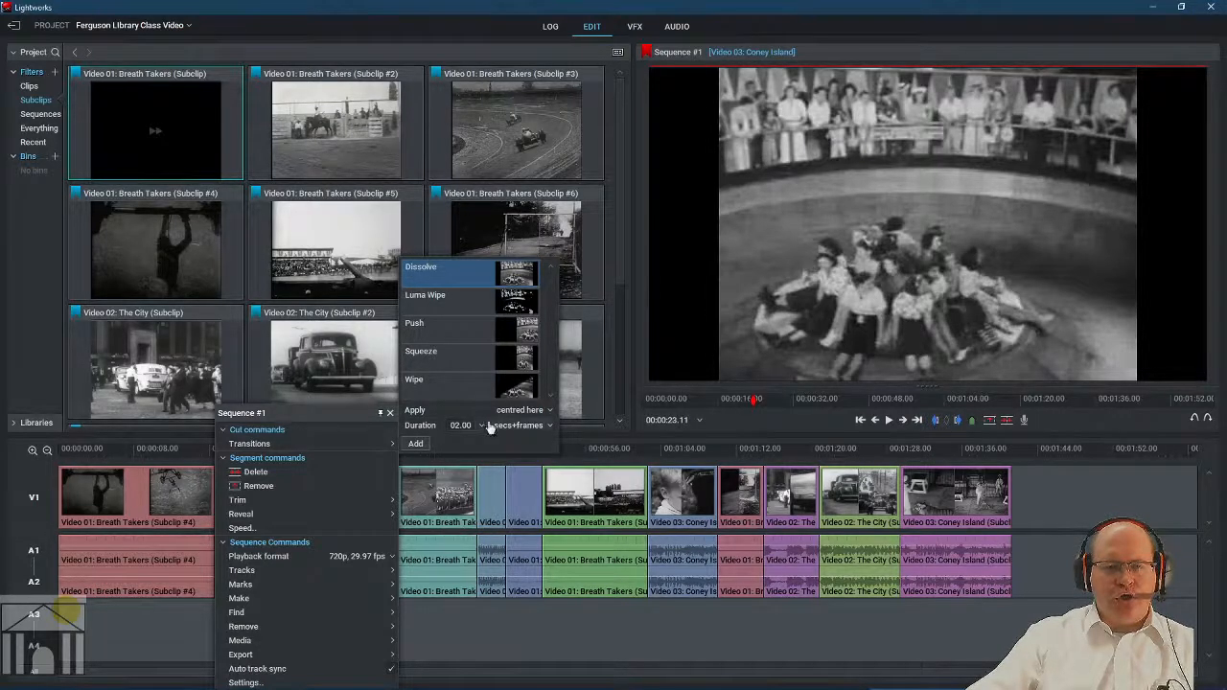
# Switch the dissolve's duration unit to frames, check the duration choices, and return the unit to secs+frames.
pyautogui.click(523, 429)
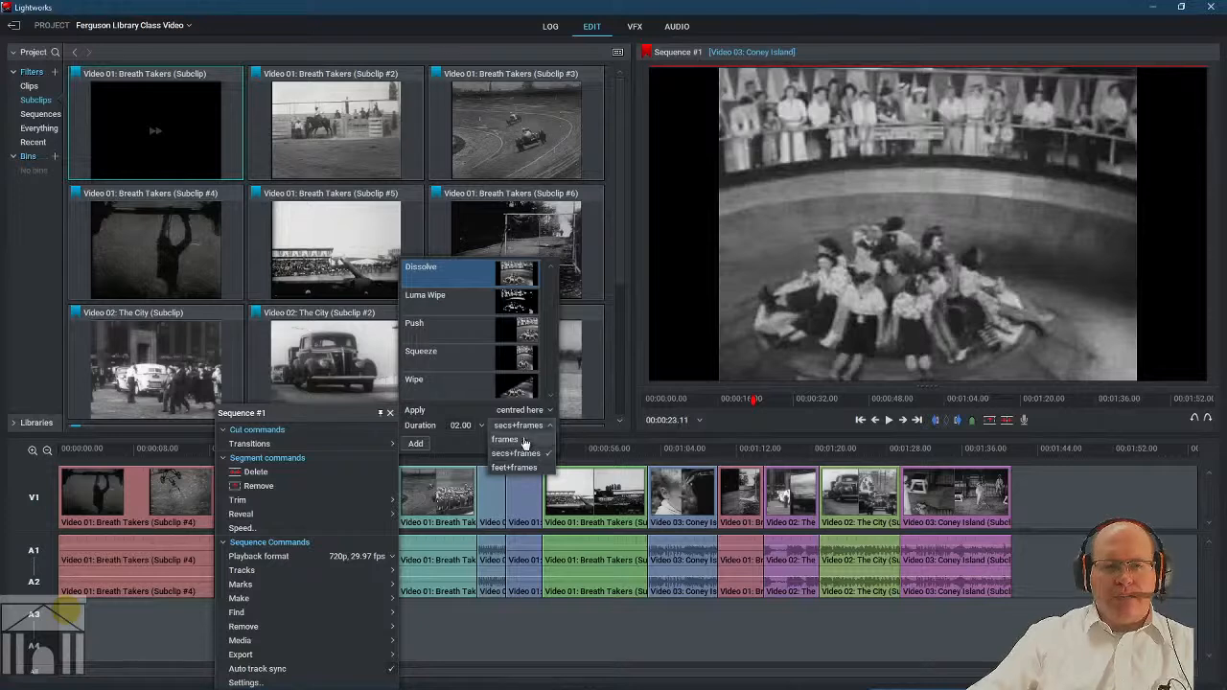
pyautogui.click(524, 440)
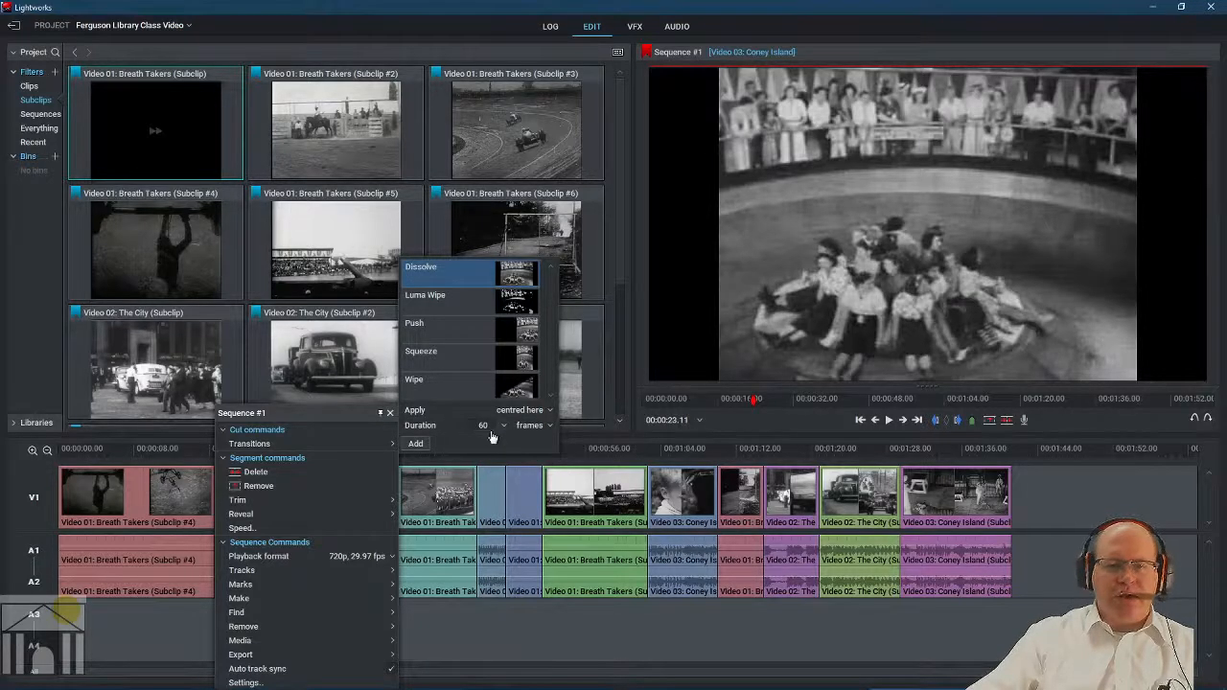
pyautogui.click(500, 427)
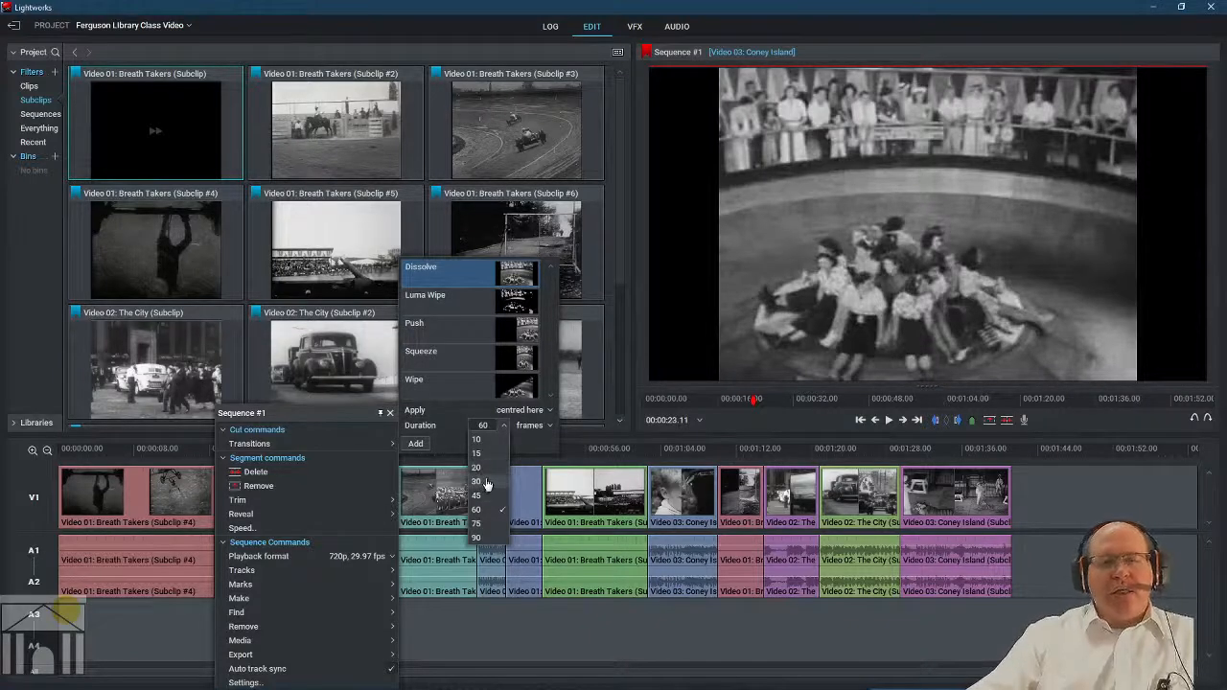
pyautogui.click(532, 425)
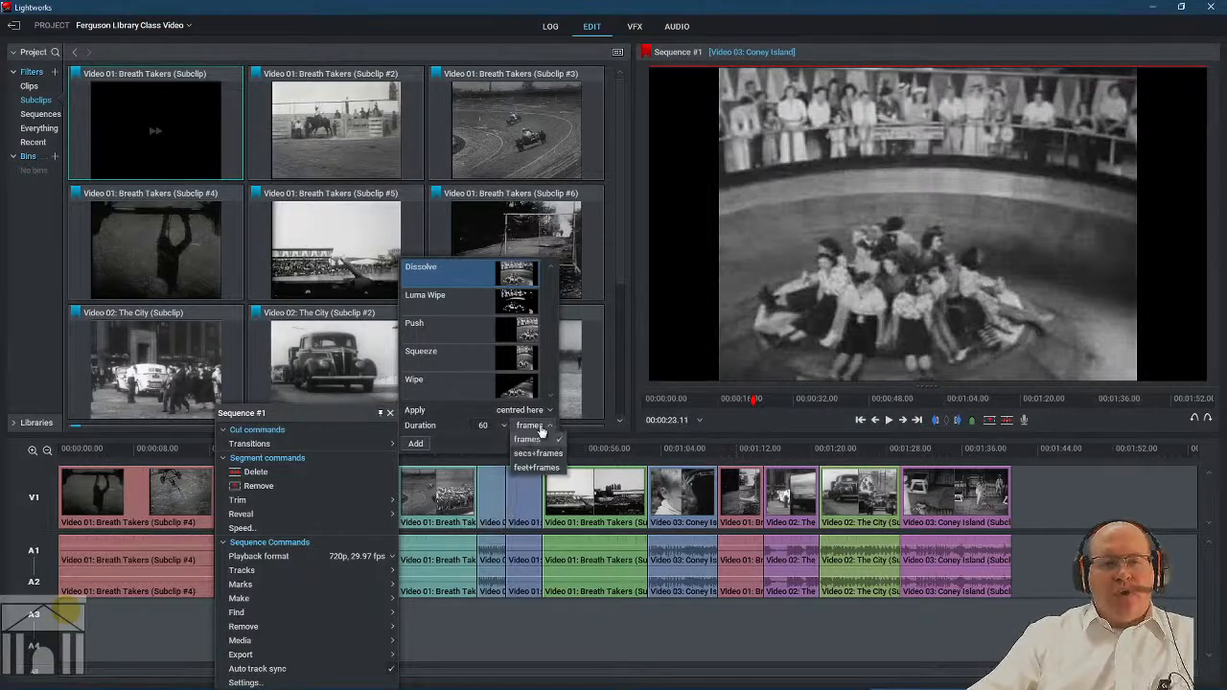
pyautogui.click(539, 461)
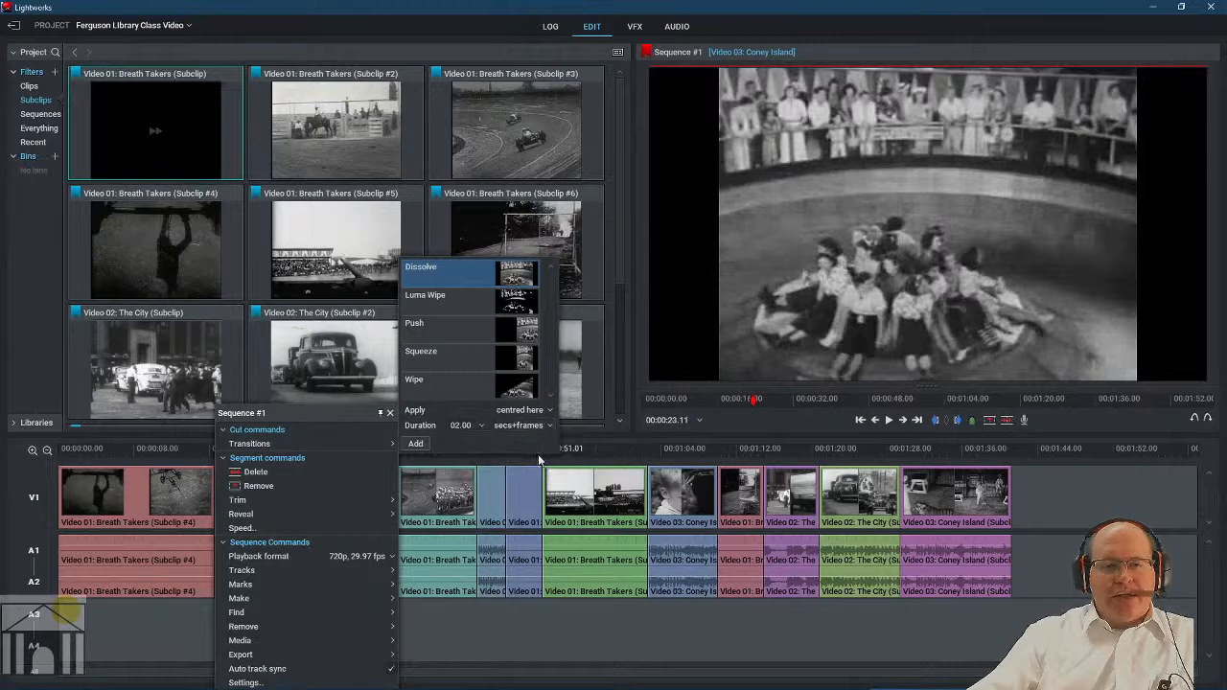
# Change the dissolve's duration to 03.00, set it to 02.00, and try to add the transition at the airplane-to-rodeo cut.
pyautogui.click(480, 427)
pyautogui.click(466, 538)
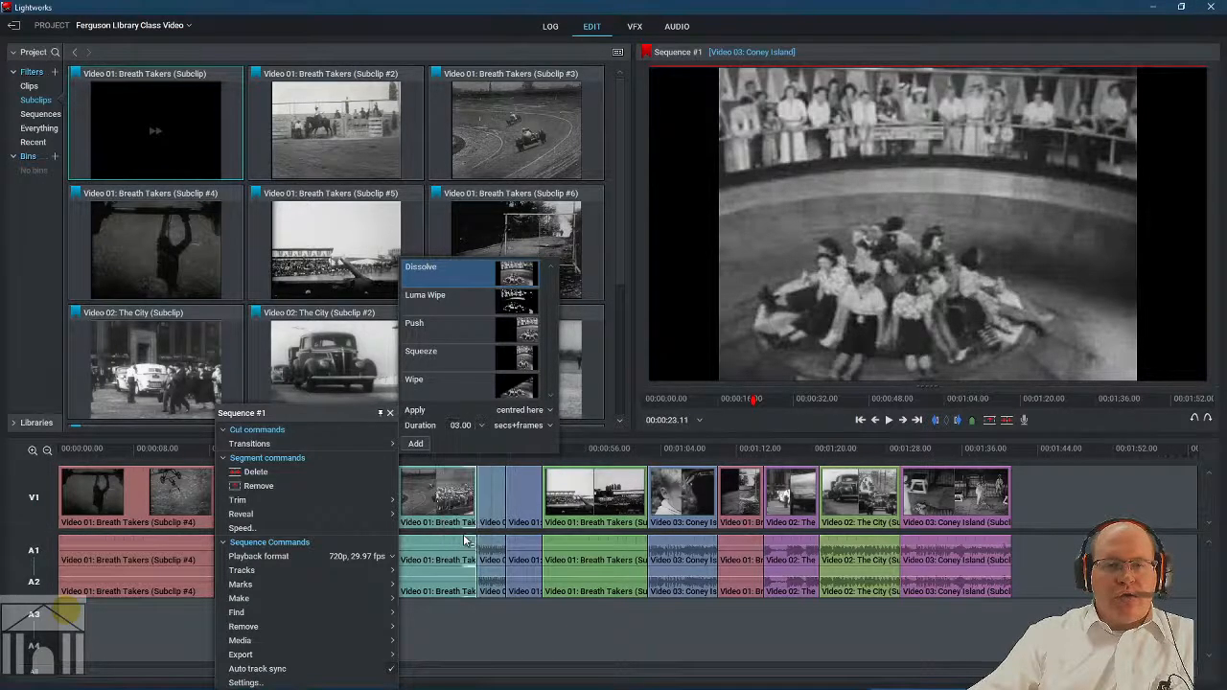
pyautogui.click(481, 428)
pyautogui.click(465, 506)
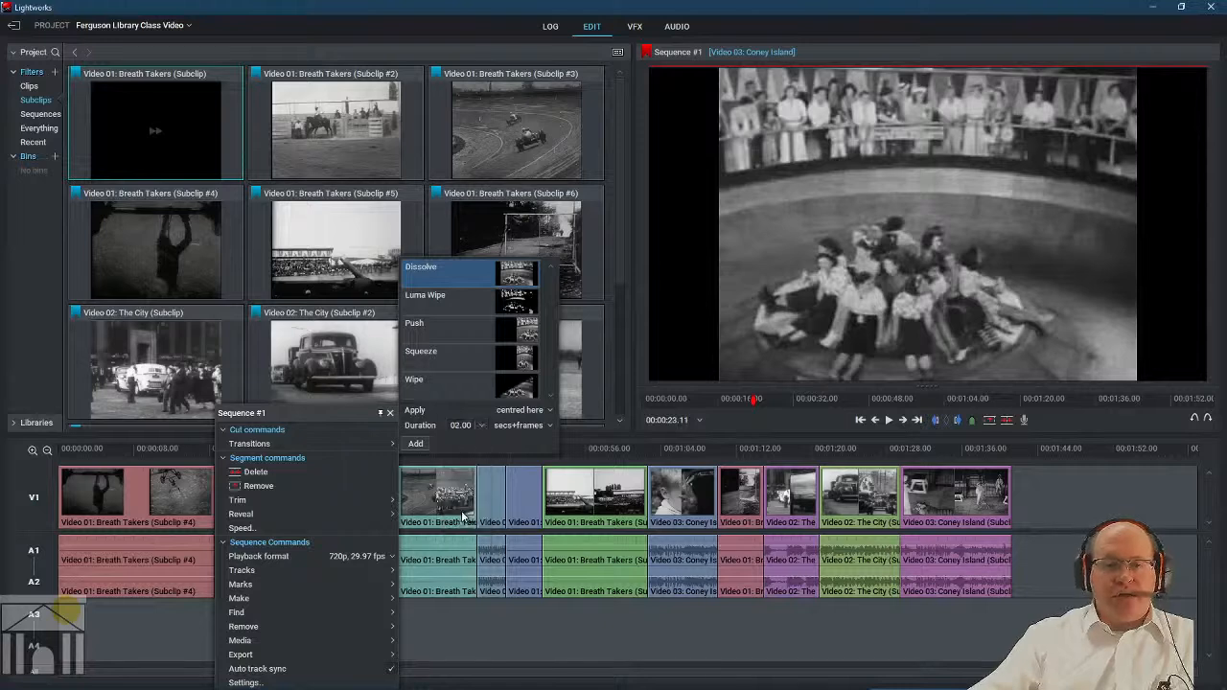
pyautogui.click(416, 442)
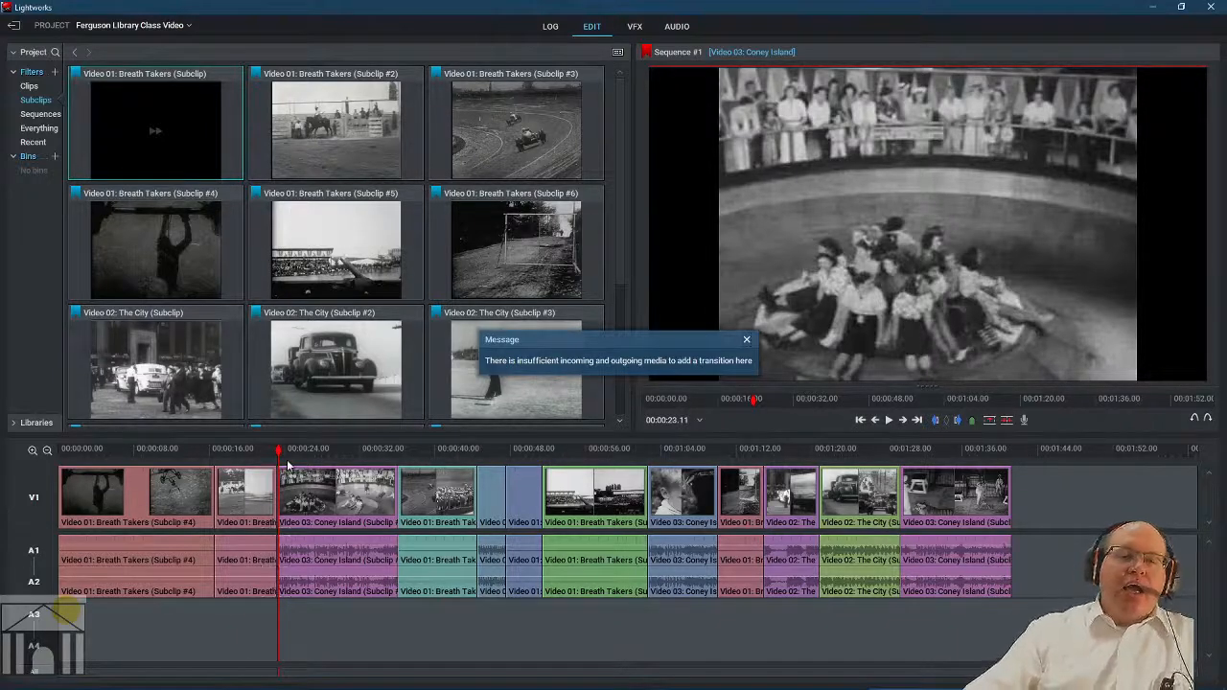
pyautogui.click(748, 341)
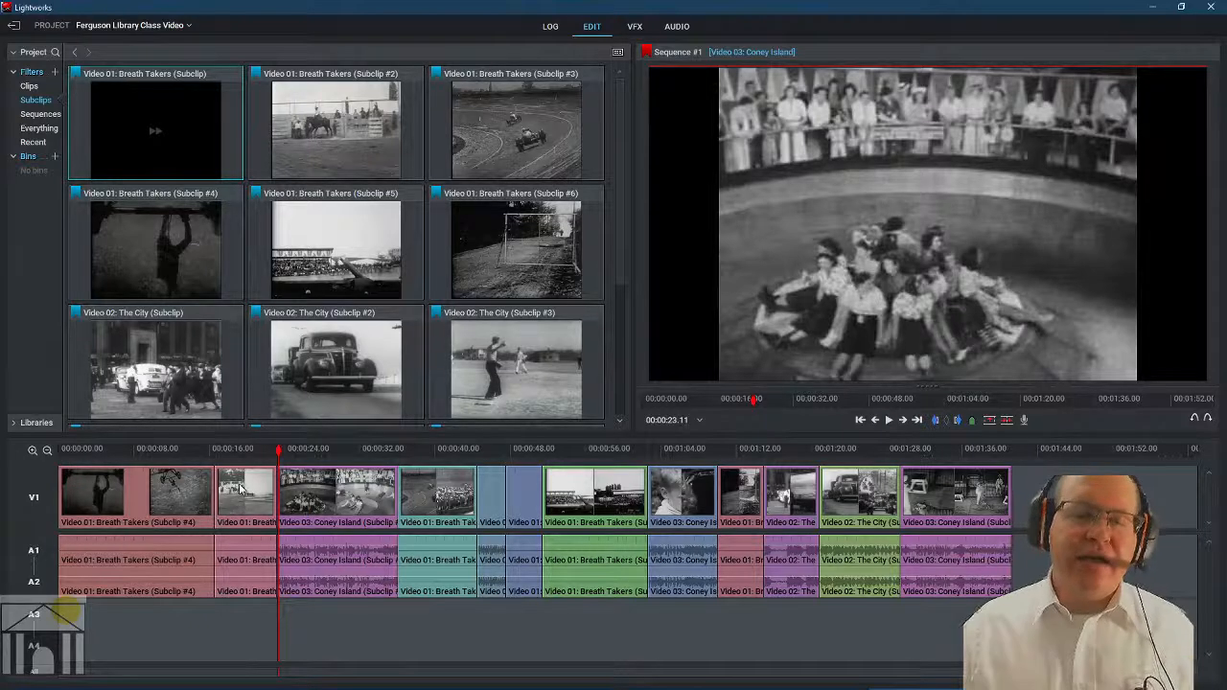
pyautogui.click(288, 493)
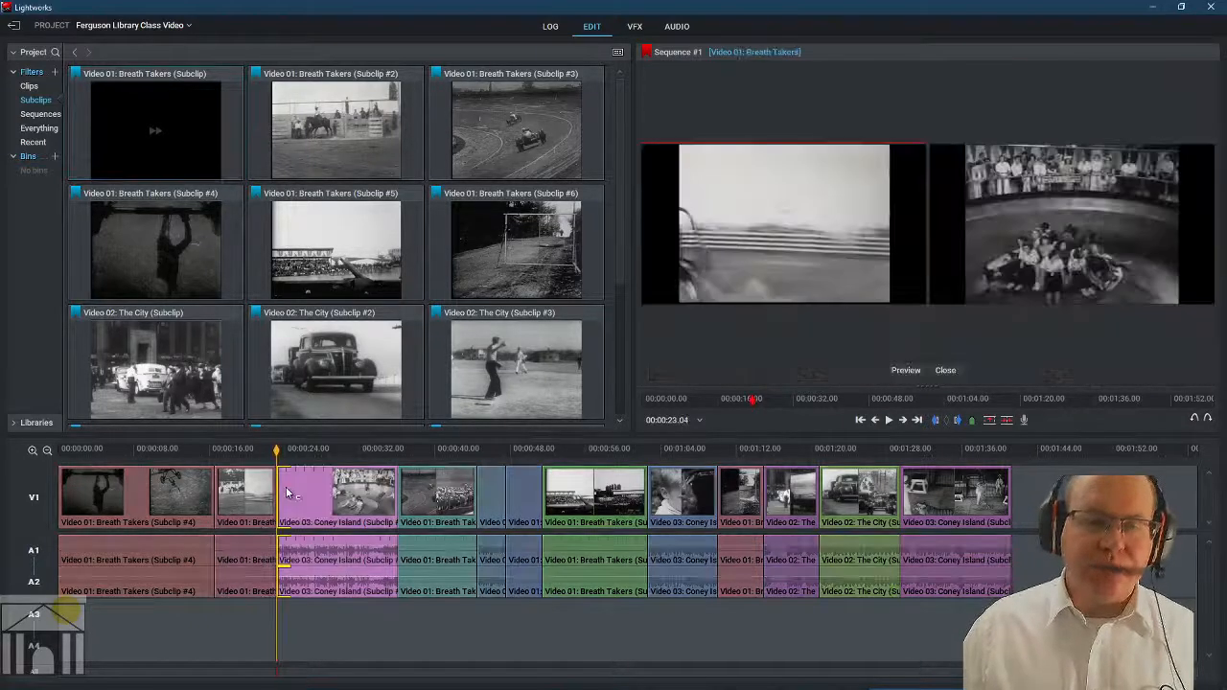
pyautogui.click(287, 459)
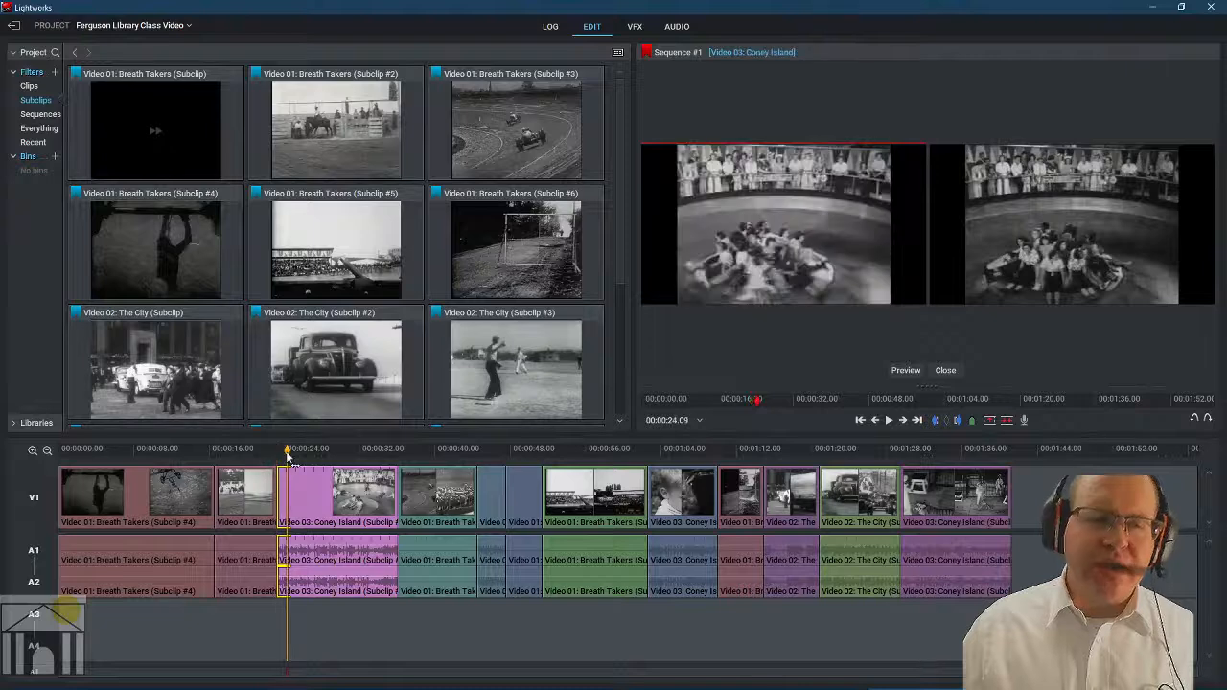
pyautogui.click(290, 479)
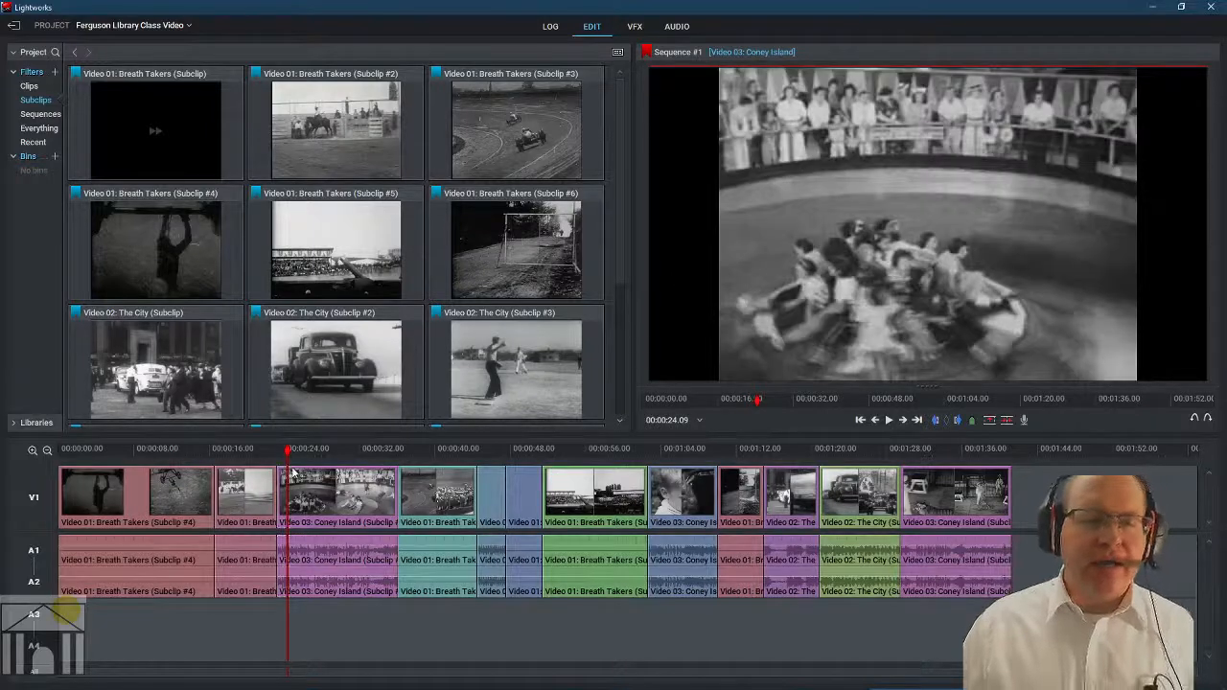
pyautogui.moveTo(287, 452); pyautogui.dragTo(137, 448)
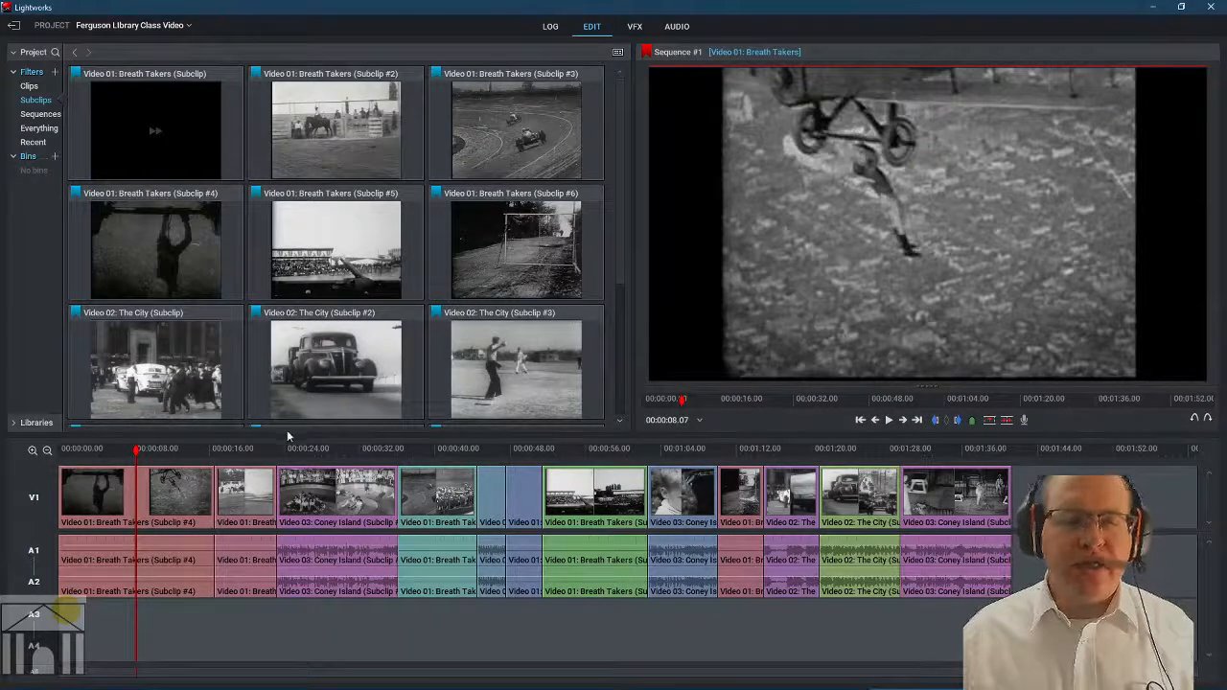
pyautogui.click(195, 492)
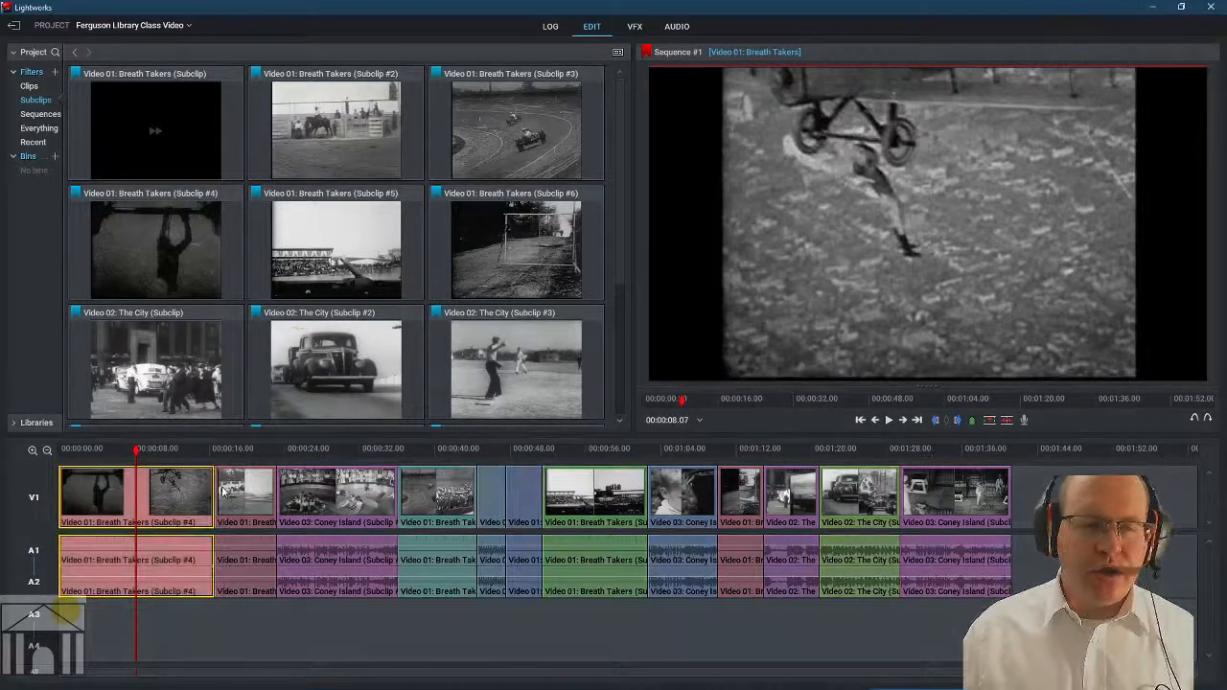
pyautogui.click(191, 484)
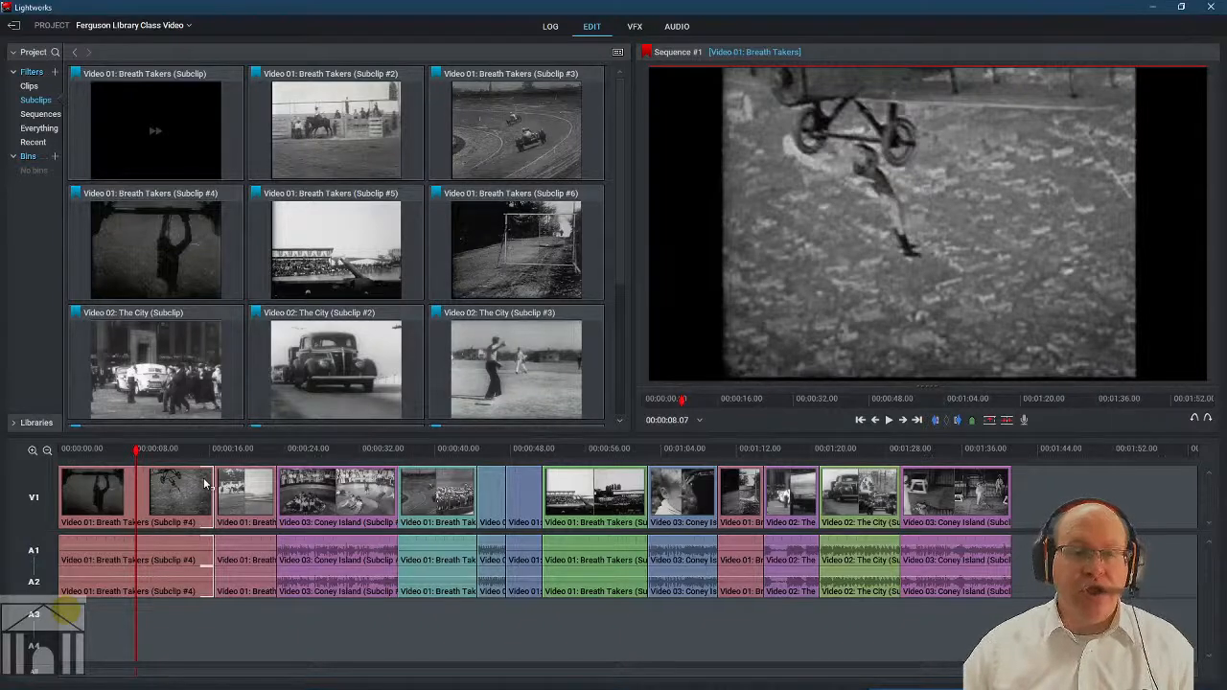
# Trim one second off the end of the first clip, Breath Takers (Subclip #4), so the cut falls at 00:00:15.15.
pyautogui.click(204, 484)
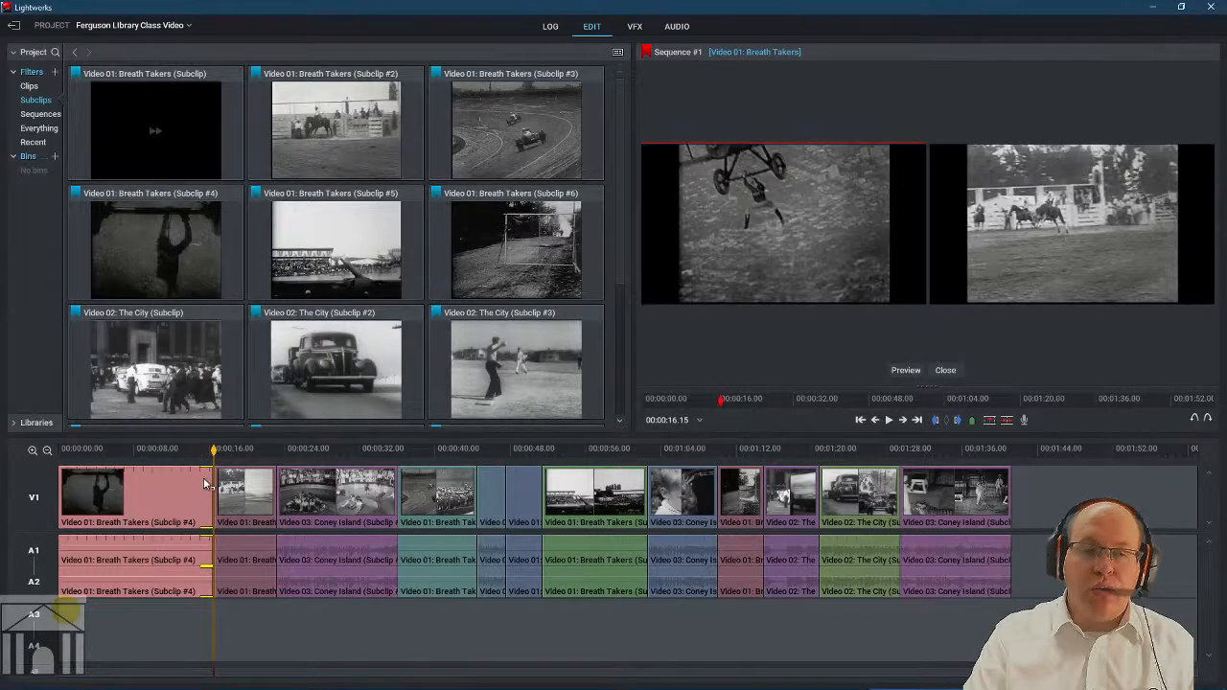
pyautogui.press('Left')
pyautogui.press('Left')
pyautogui.press('Left')
pyautogui.press('Left')
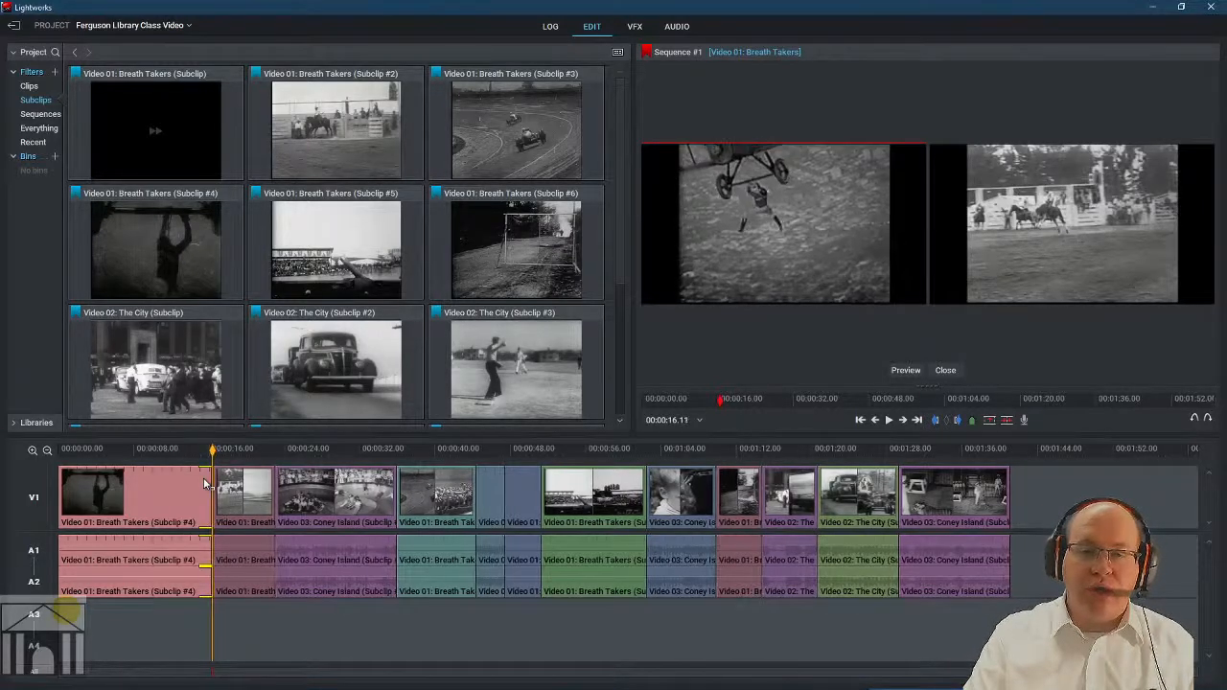
pyautogui.press('Left')
pyautogui.press('Left')
pyautogui.press('Left')
pyautogui.press('Left')
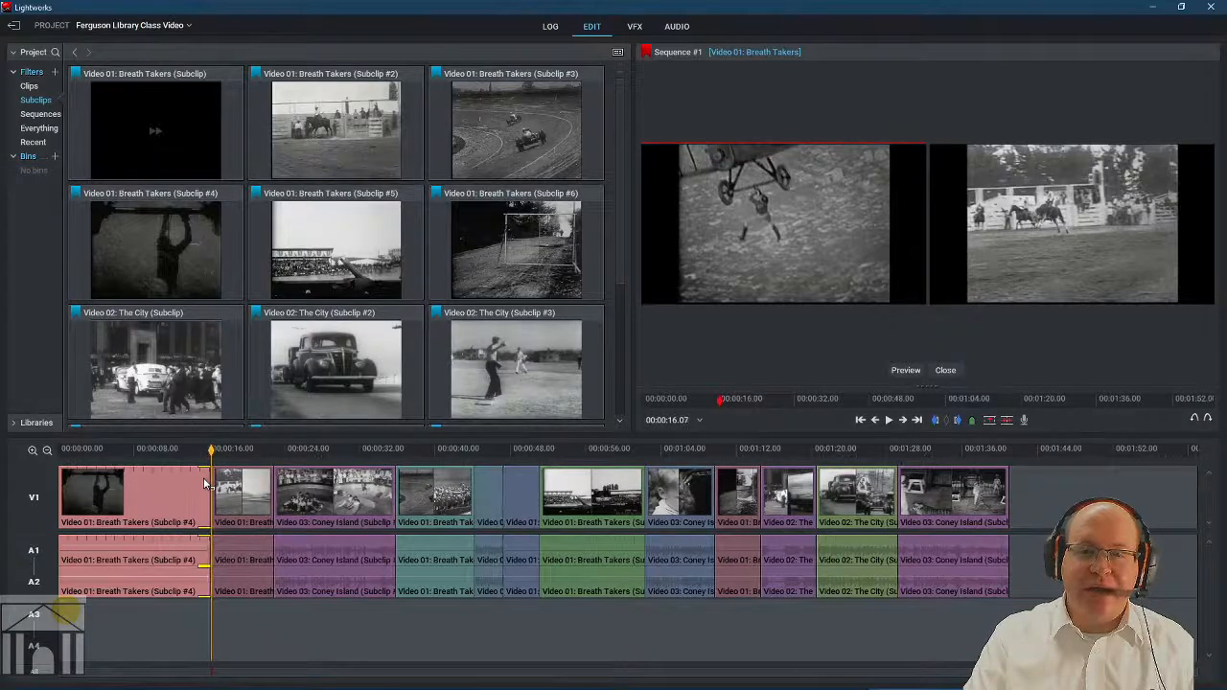
pyautogui.press('Left')
pyautogui.press('Left')
pyautogui.press('Left')
pyautogui.press('Left')
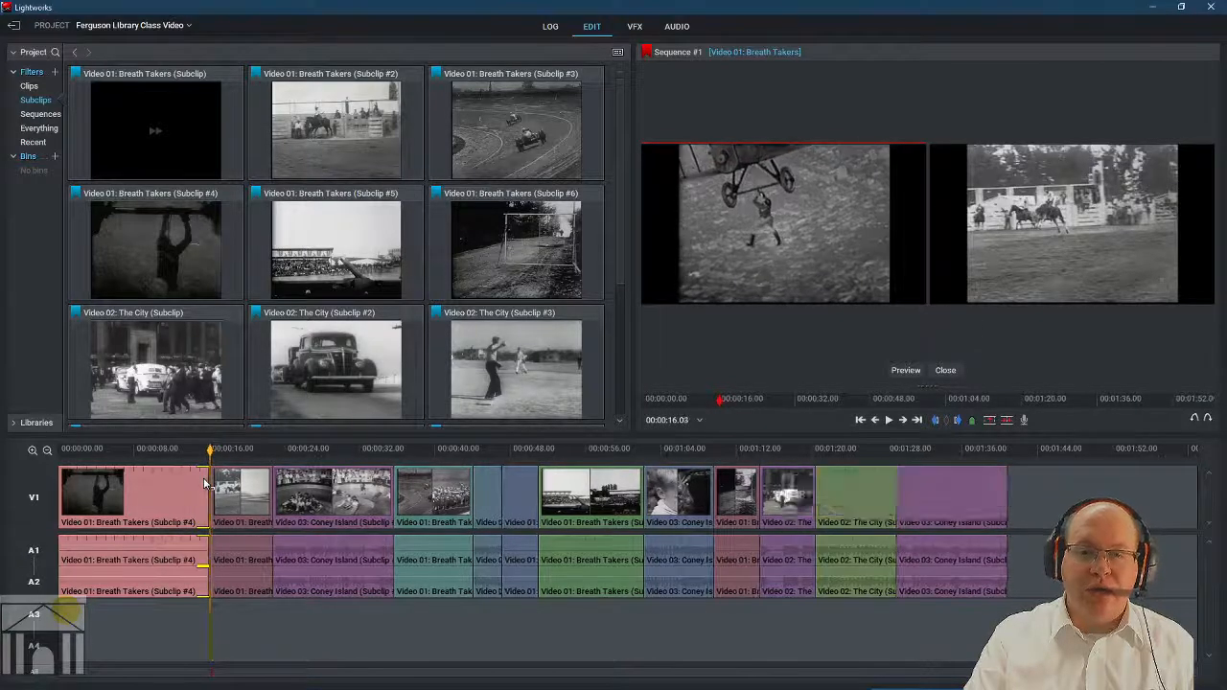
pyautogui.press('Left')
pyautogui.press('Left')
pyautogui.press('Left')
pyautogui.press('Left')
pyautogui.press('Left')
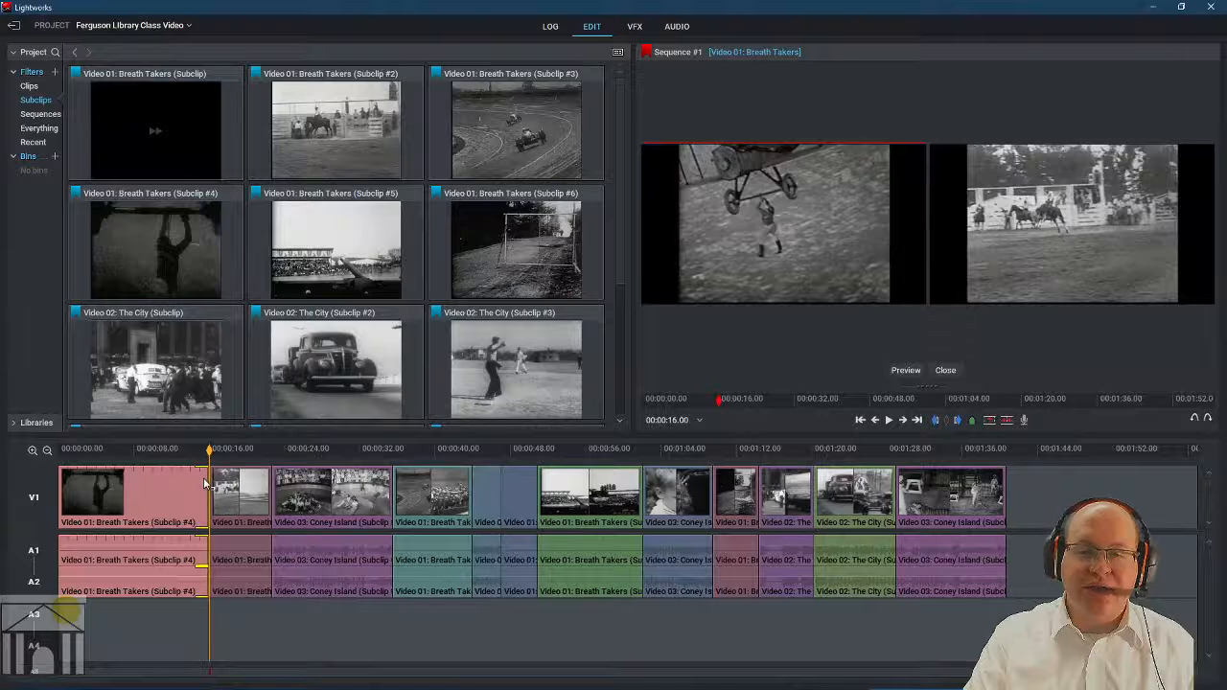
pyautogui.press('Left')
pyautogui.press('Left')
pyautogui.press('Left')
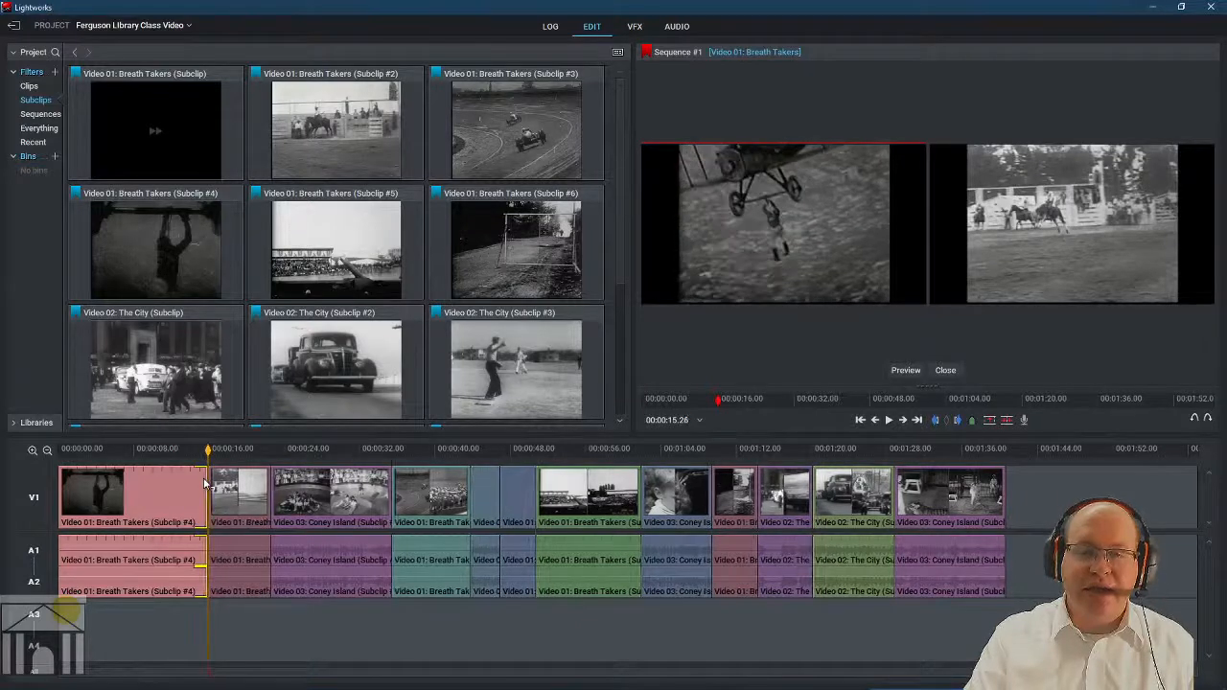
pyautogui.press('Left')
pyautogui.press('Left')
pyautogui.press('Left')
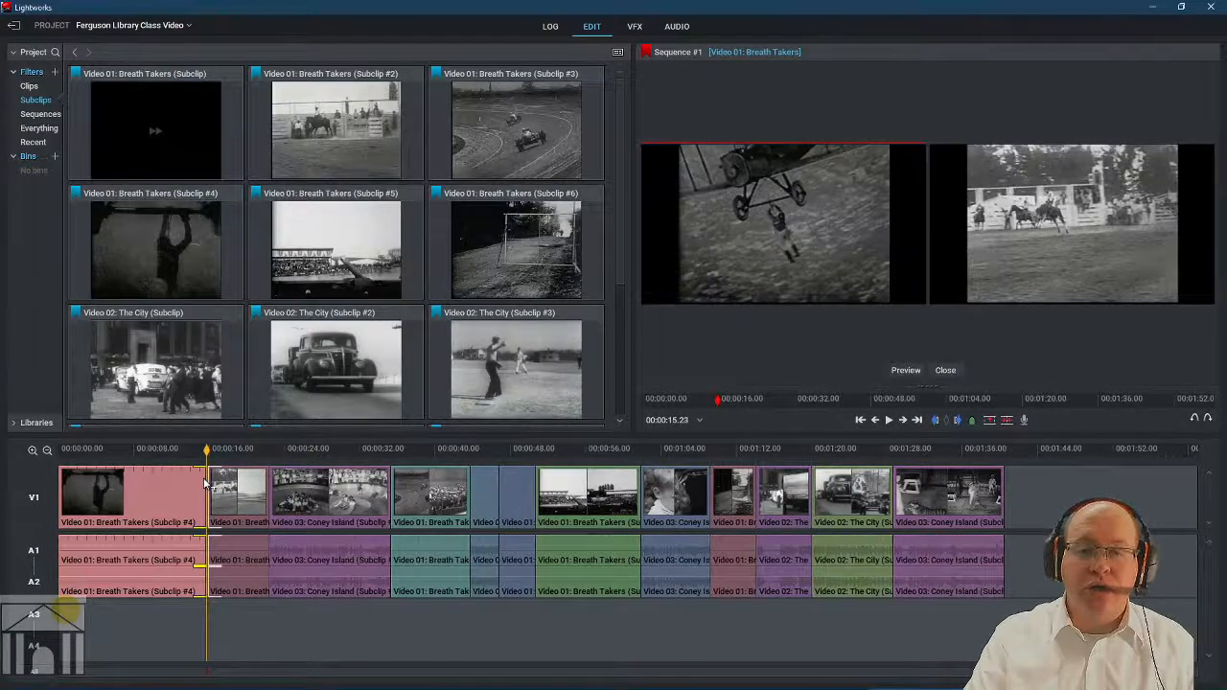
pyautogui.press('Left')
pyautogui.press('Left')
pyautogui.press('Left')
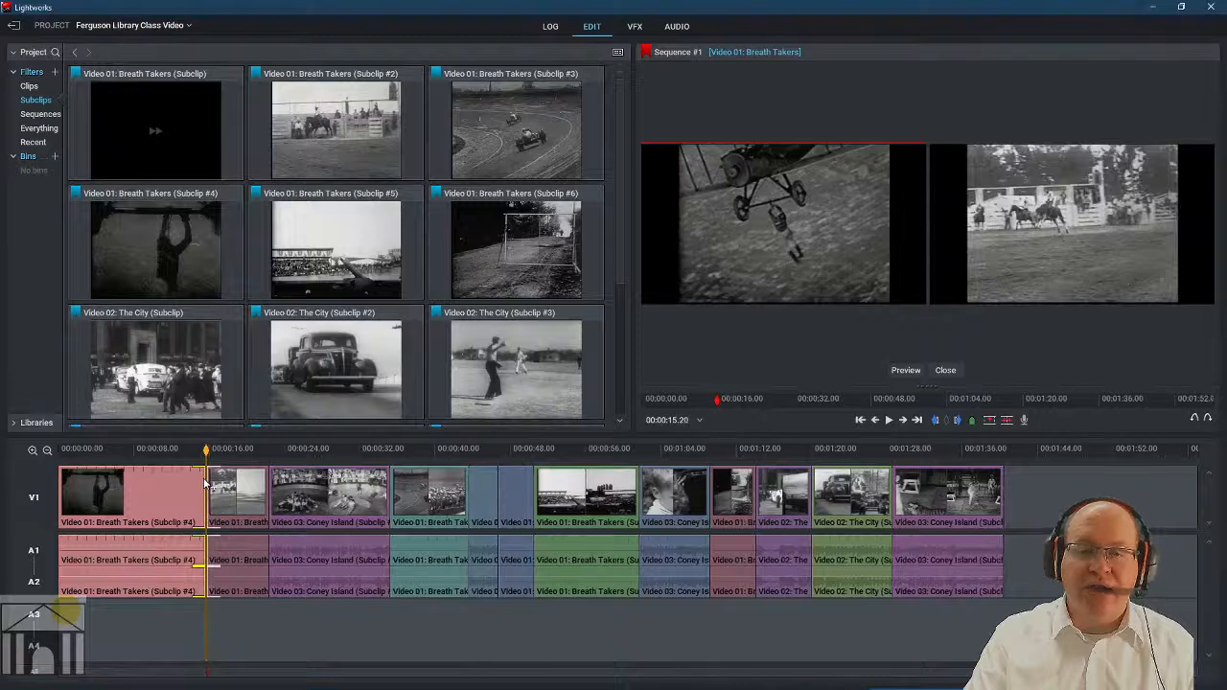
pyautogui.press('Left')
pyautogui.press('Left')
pyautogui.press('Left')
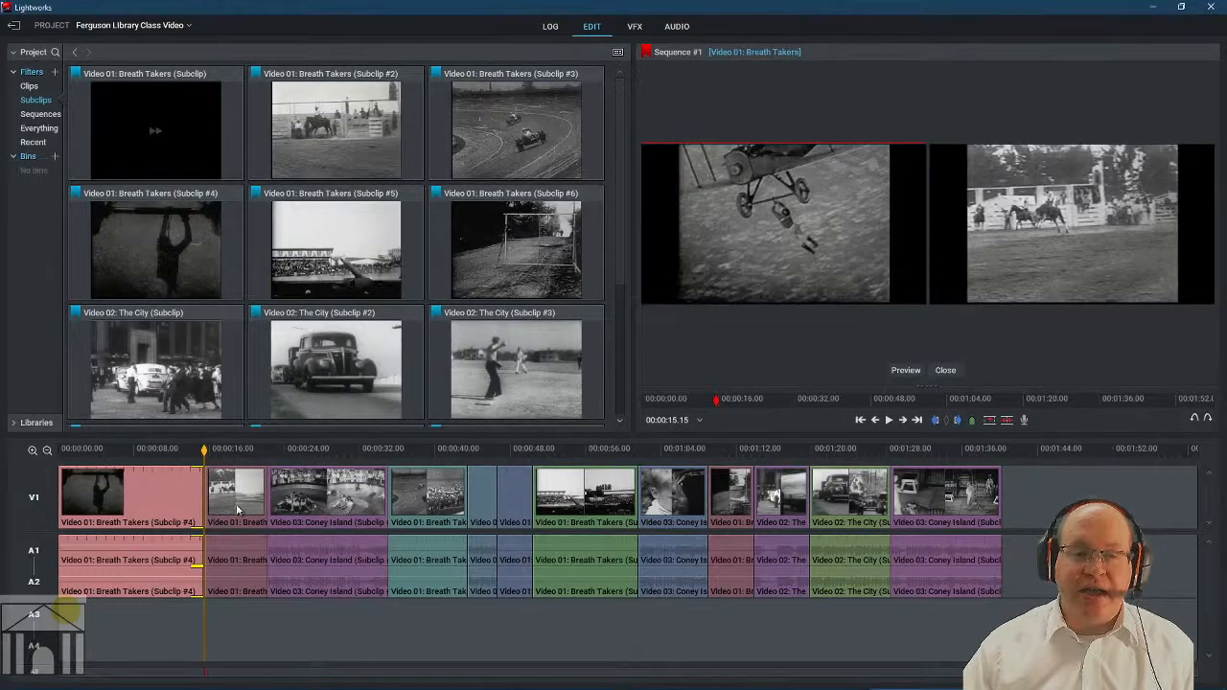
pyautogui.click(193, 497)
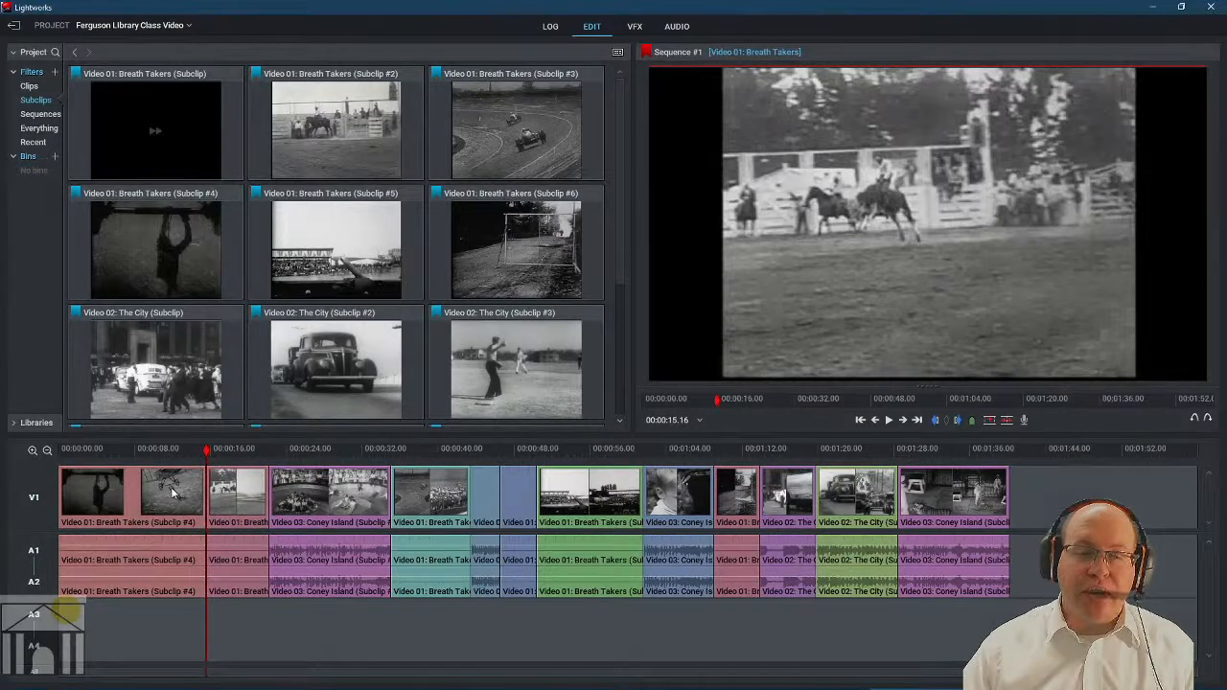
# Trim about one second off the start of the Breath Takers rodeo clip, directly after the first cut.
pyautogui.click(195, 492)
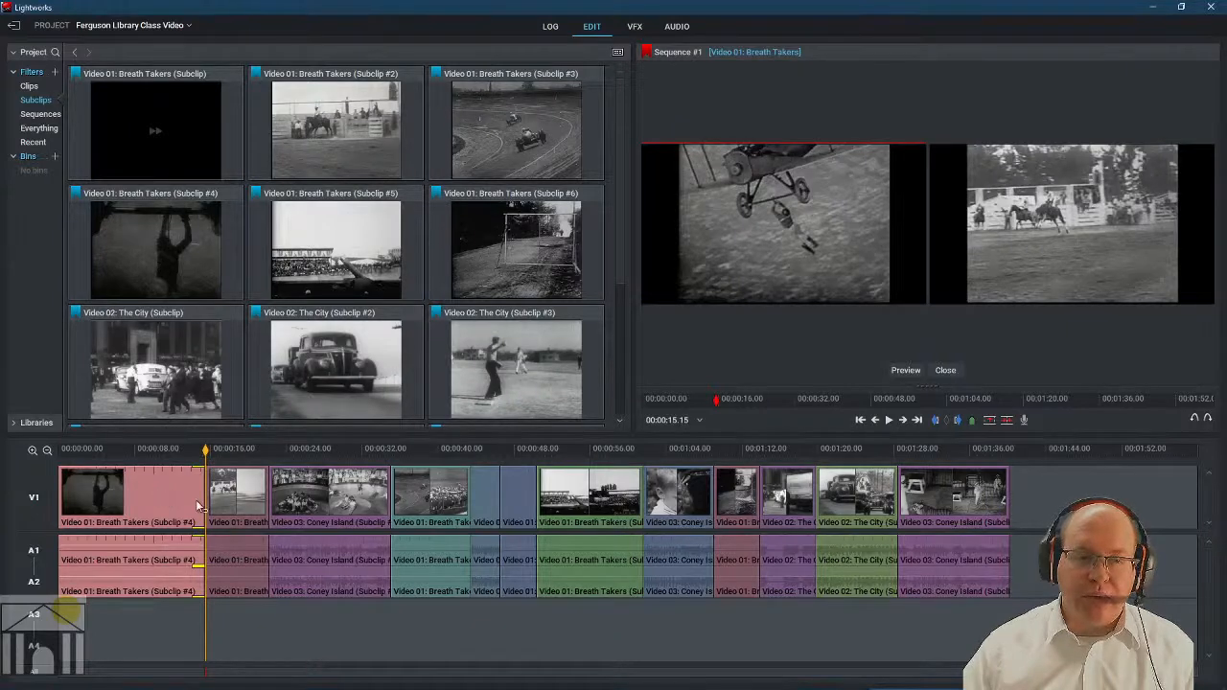
pyautogui.click(195, 499)
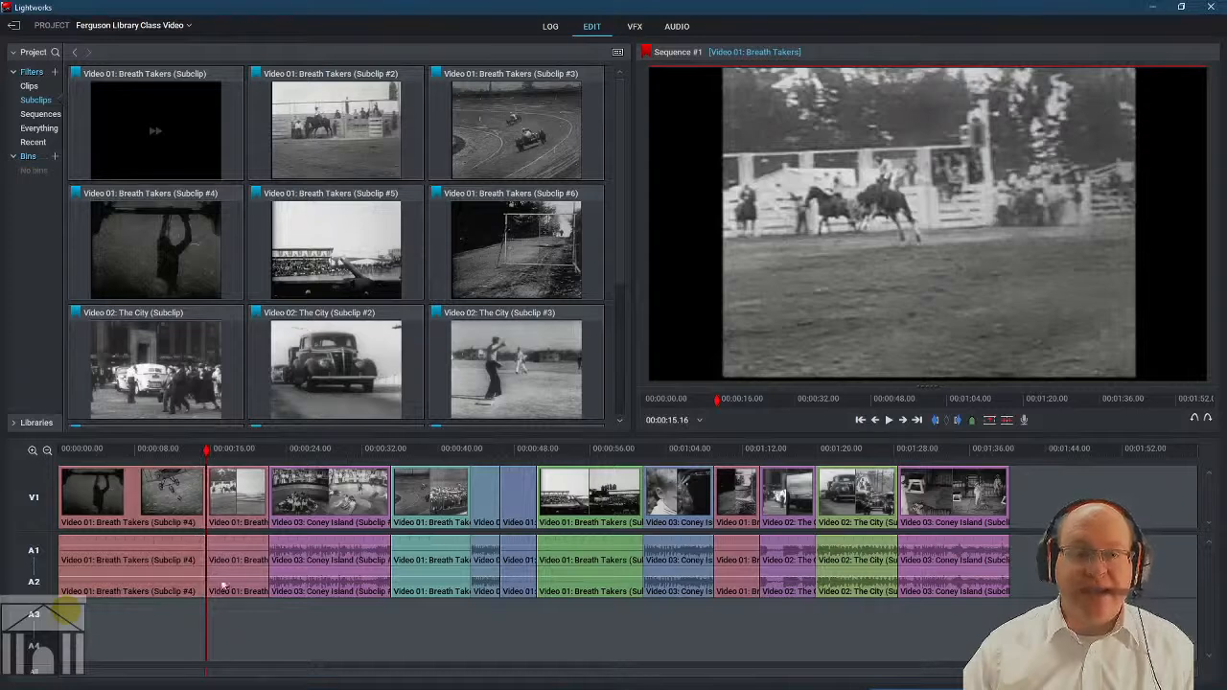
pyautogui.click(213, 505)
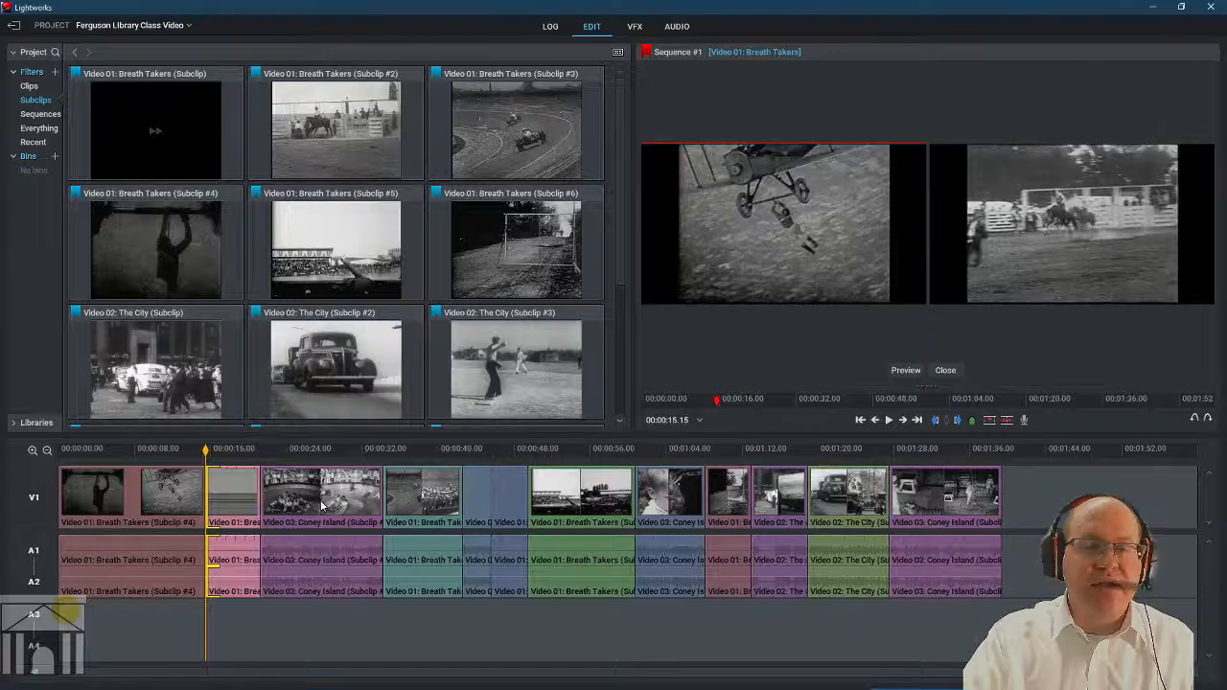
# Add a Dissolve centred on the airplane-to-rodeo cut with a duration of 02.00 secs+frames.
pyautogui.click(217, 503)
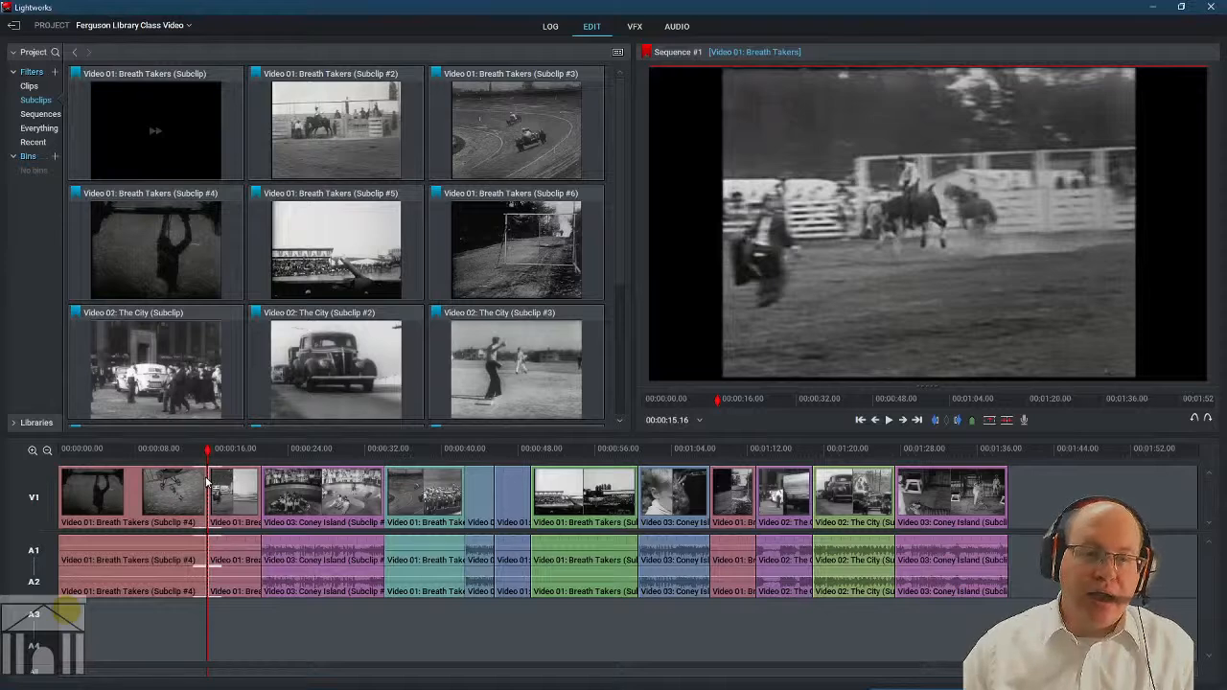
pyautogui.rightClick(206, 483)
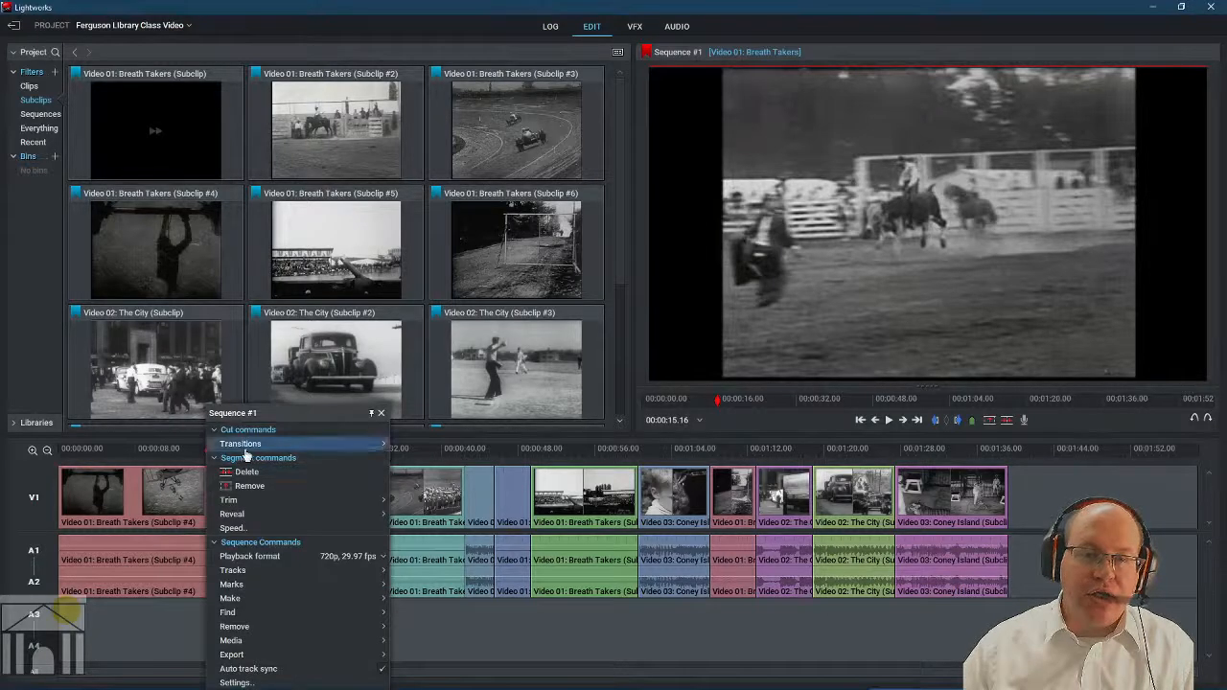
pyautogui.moveTo(245, 449)
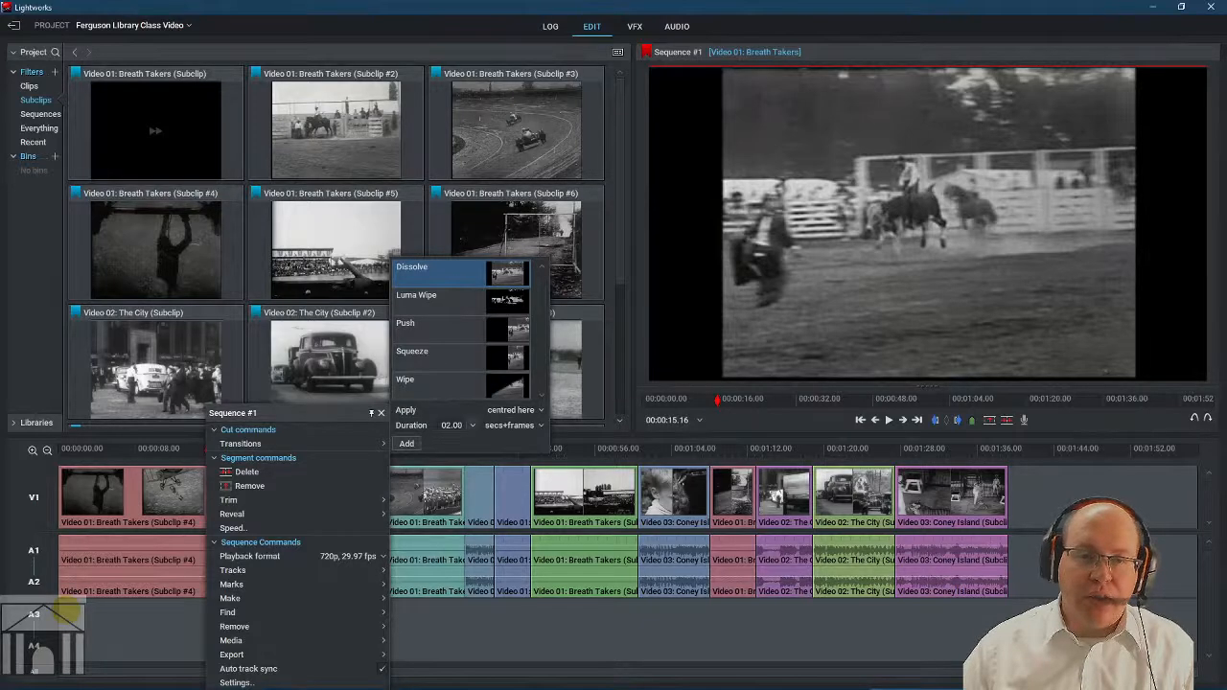
pyautogui.click(406, 444)
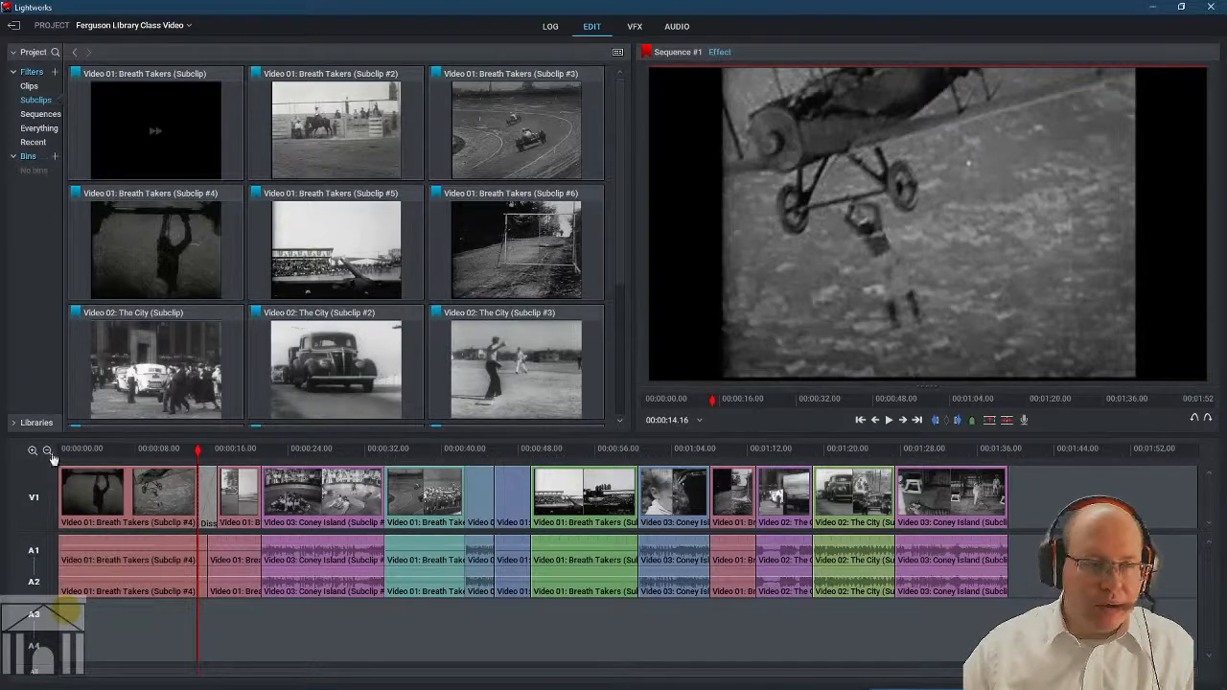
# Play the sequence from 00:00:11.09 through the dissolve into the rodeo clip to check the transition.
pyautogui.click(32, 451)
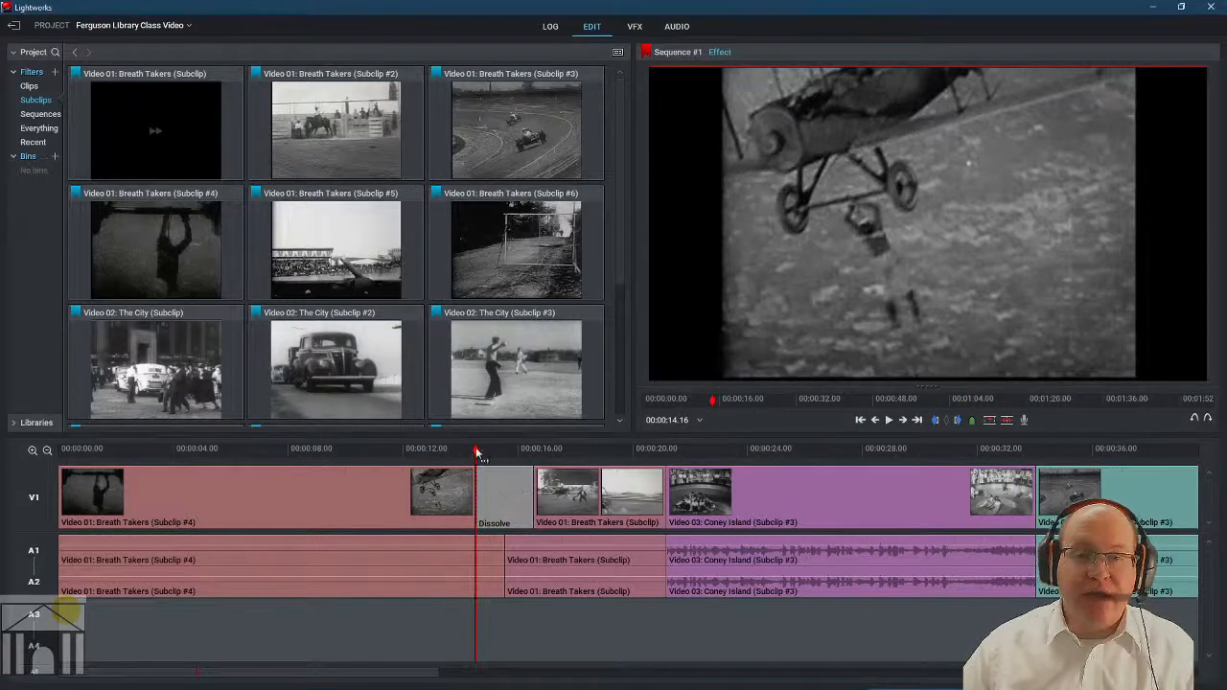
pyautogui.moveTo(478, 453); pyautogui.dragTo(383, 448)
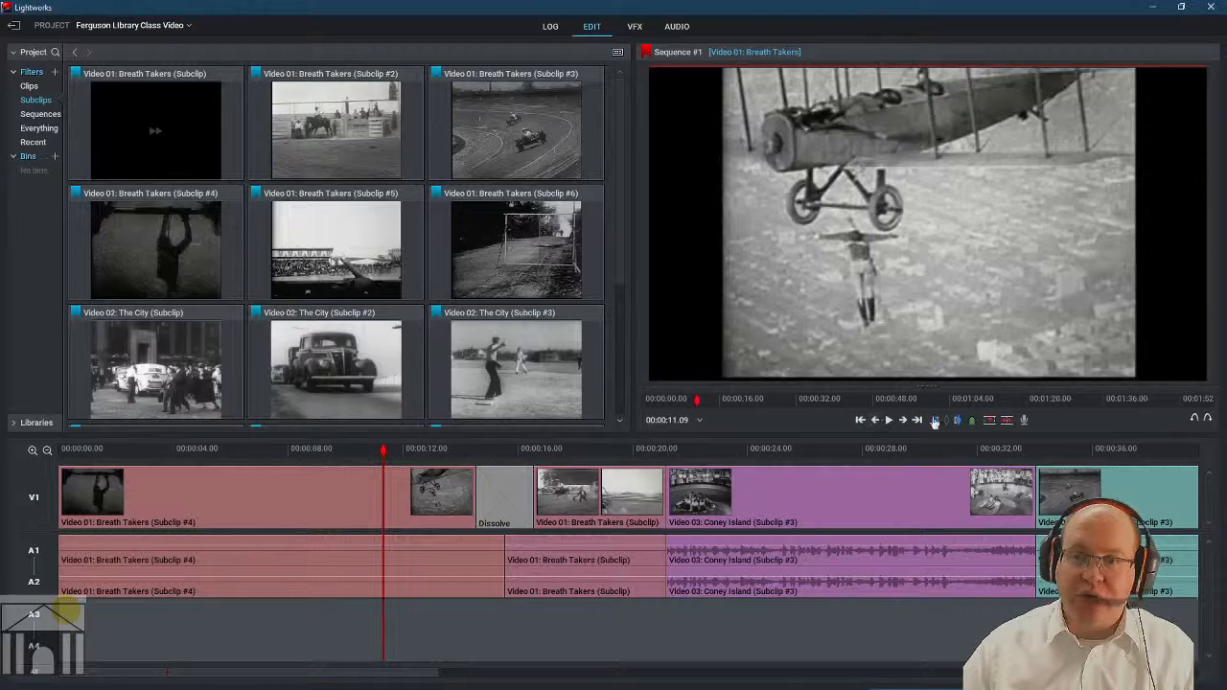
pyautogui.click(889, 423)
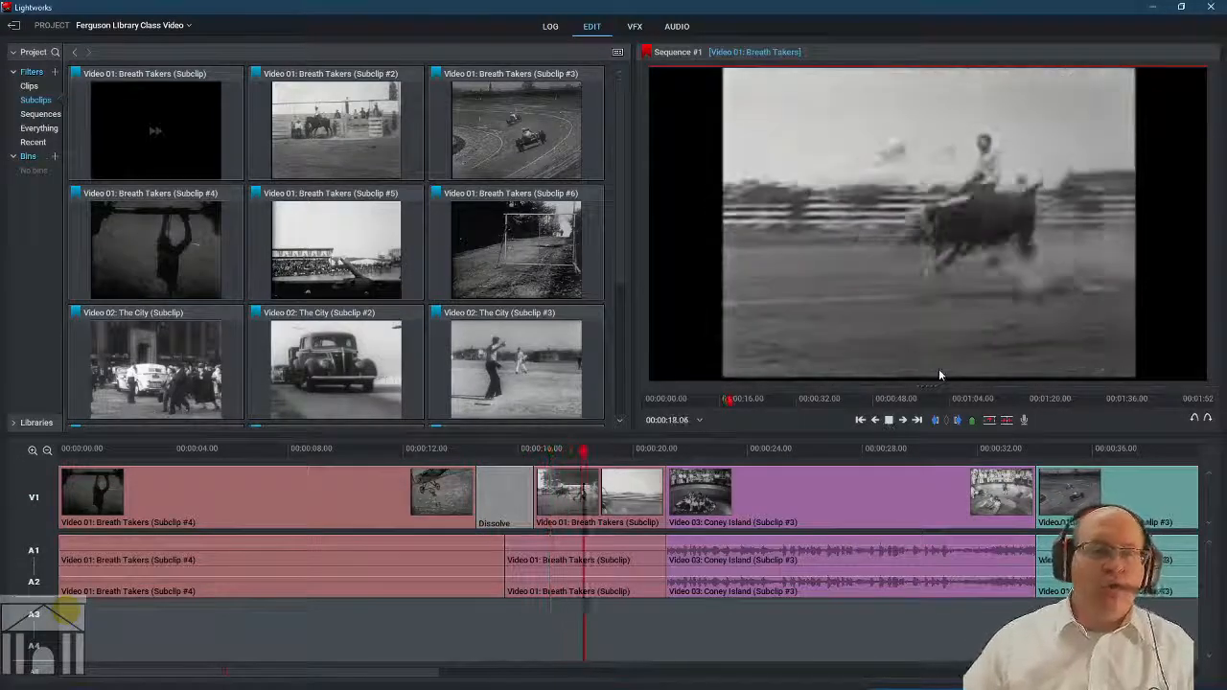
pyautogui.click(888, 421)
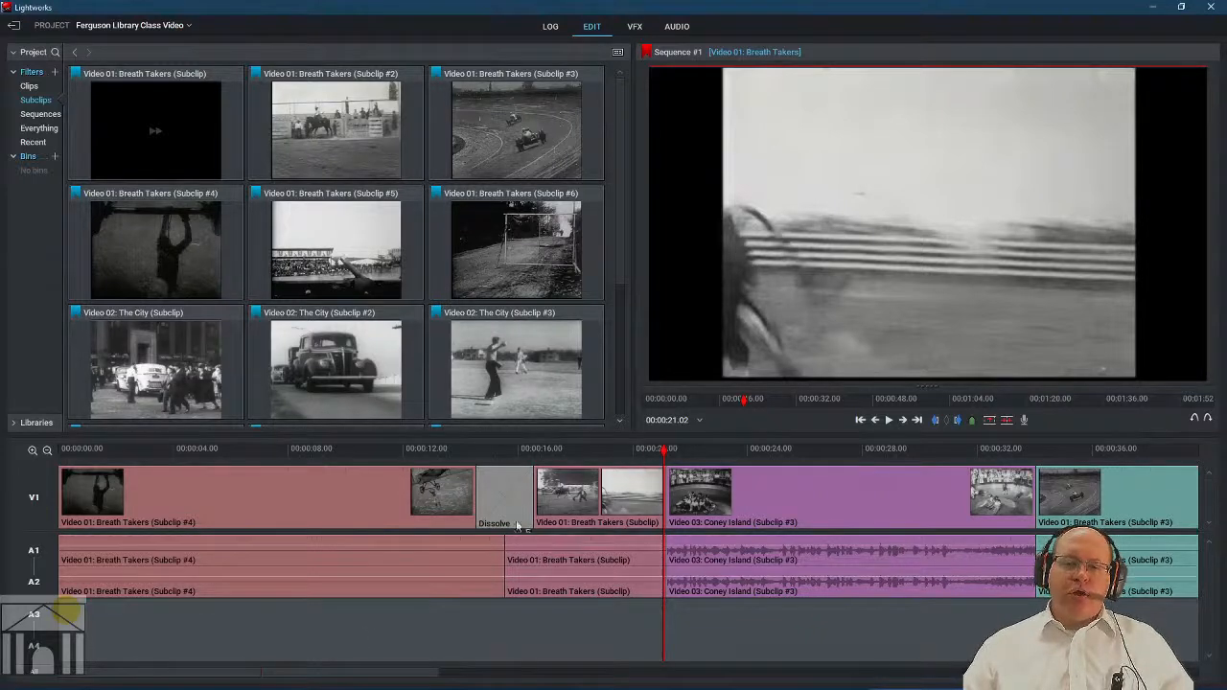
# Trim about half a second off the end of the rodeo clip, so its cut to Coney Island falls at 00:00:20.20.
pyautogui.click(653, 493)
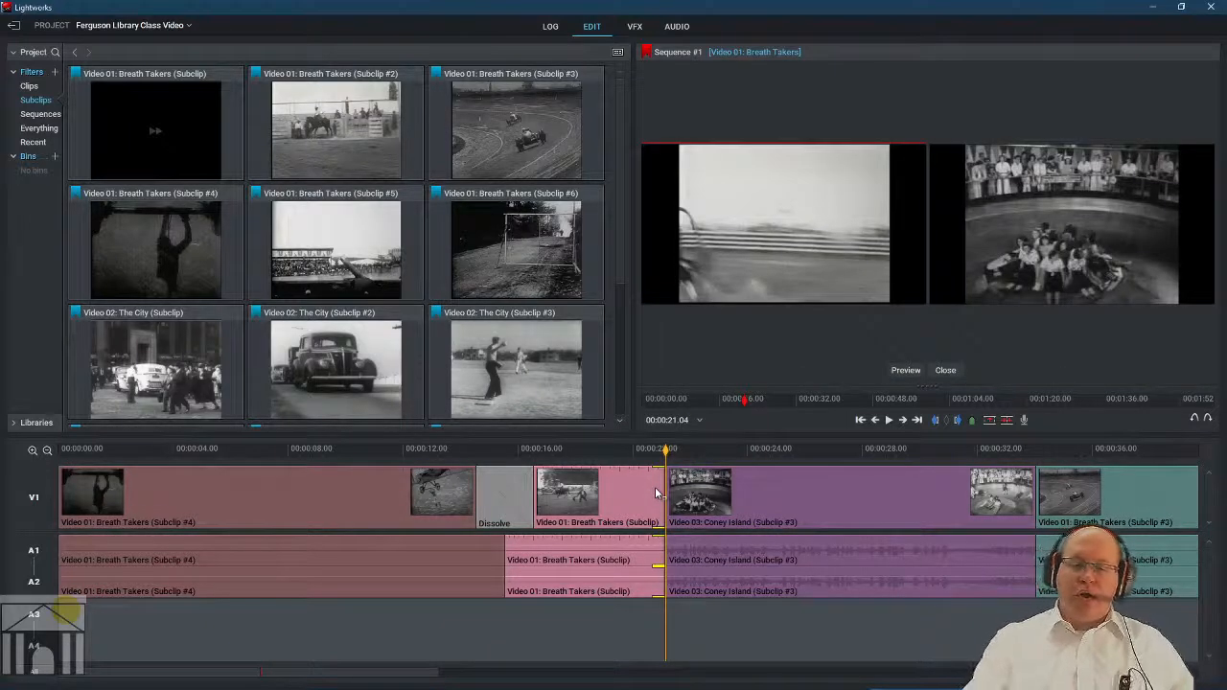
pyautogui.press(',')
pyautogui.press(',')
pyautogui.press(',')
pyautogui.press(',')
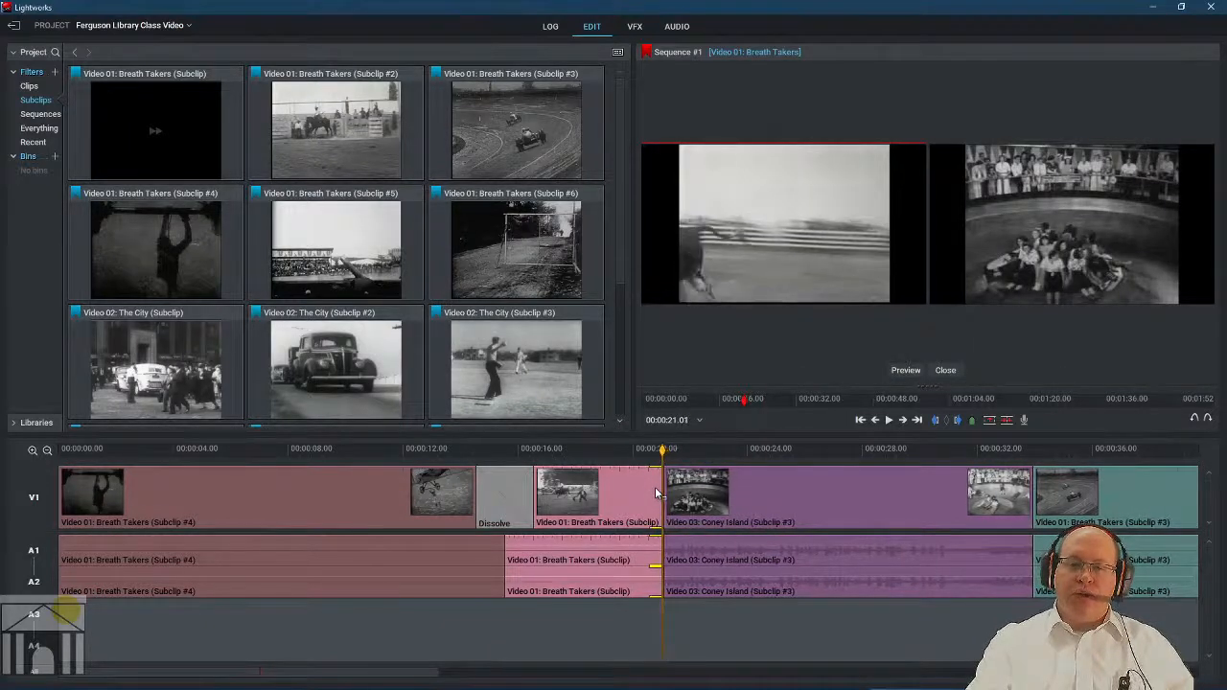
pyautogui.press(',')
pyautogui.press(',')
pyautogui.press(',')
pyautogui.press(',')
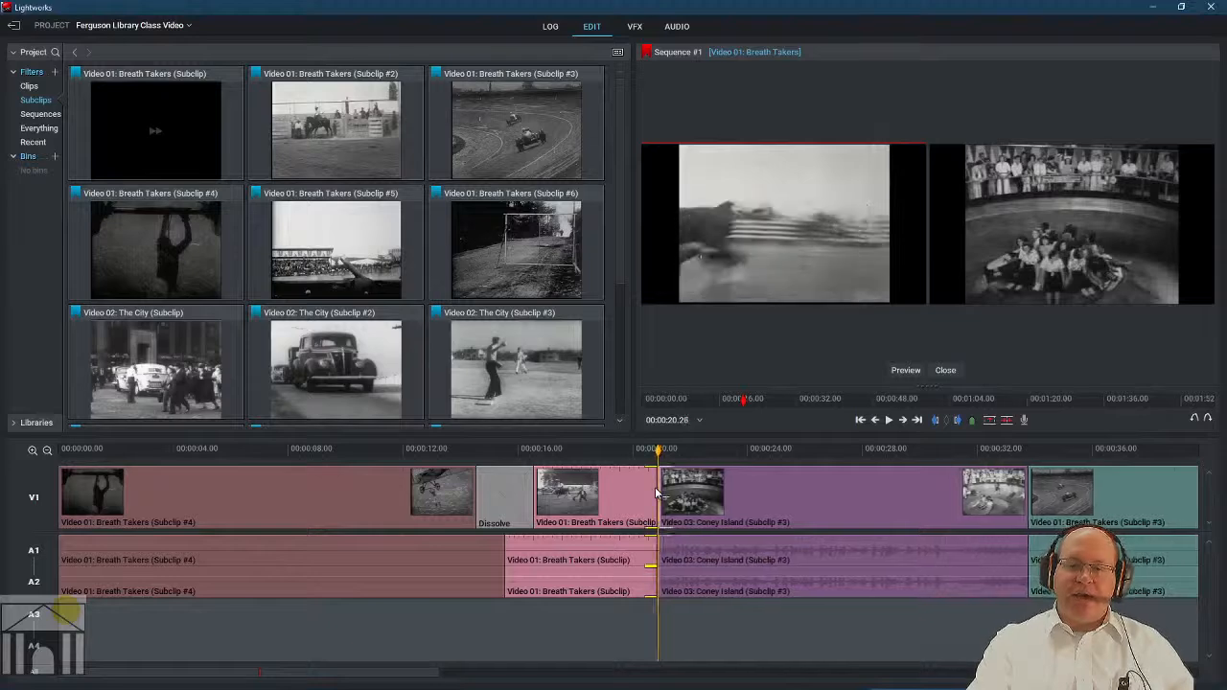
pyautogui.press(',')
pyautogui.press(',')
pyautogui.press(',')
pyautogui.press(',')
pyautogui.press(',')
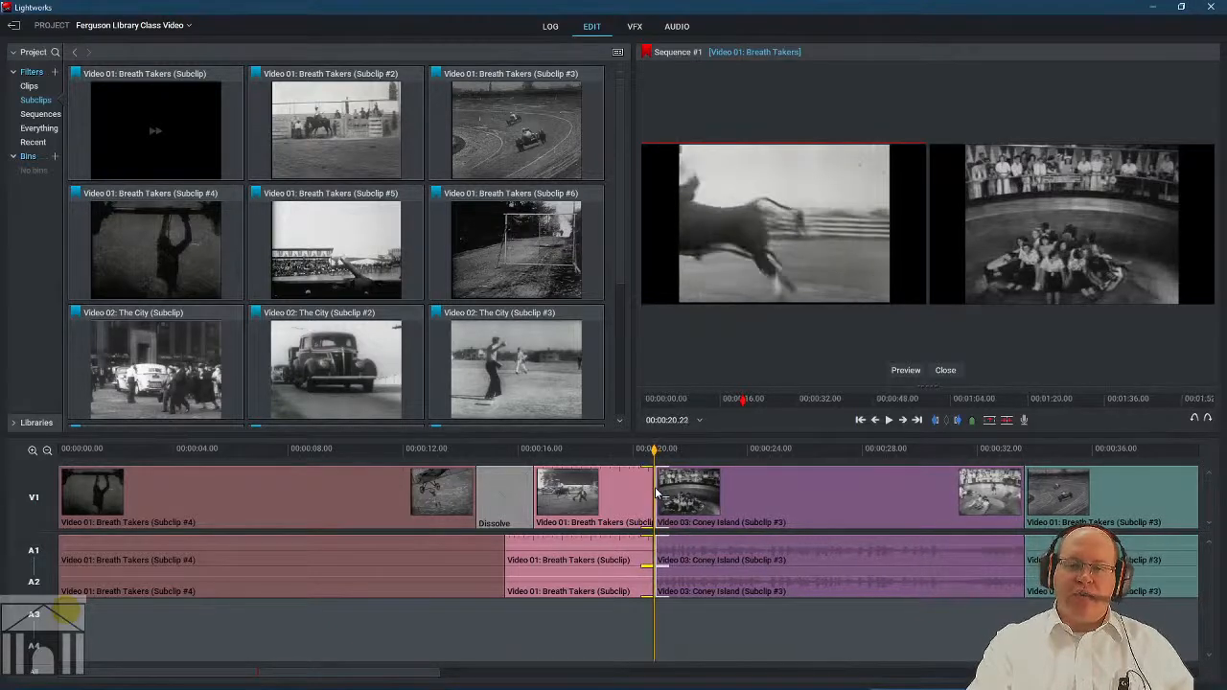
pyautogui.press(',')
pyautogui.press(',')
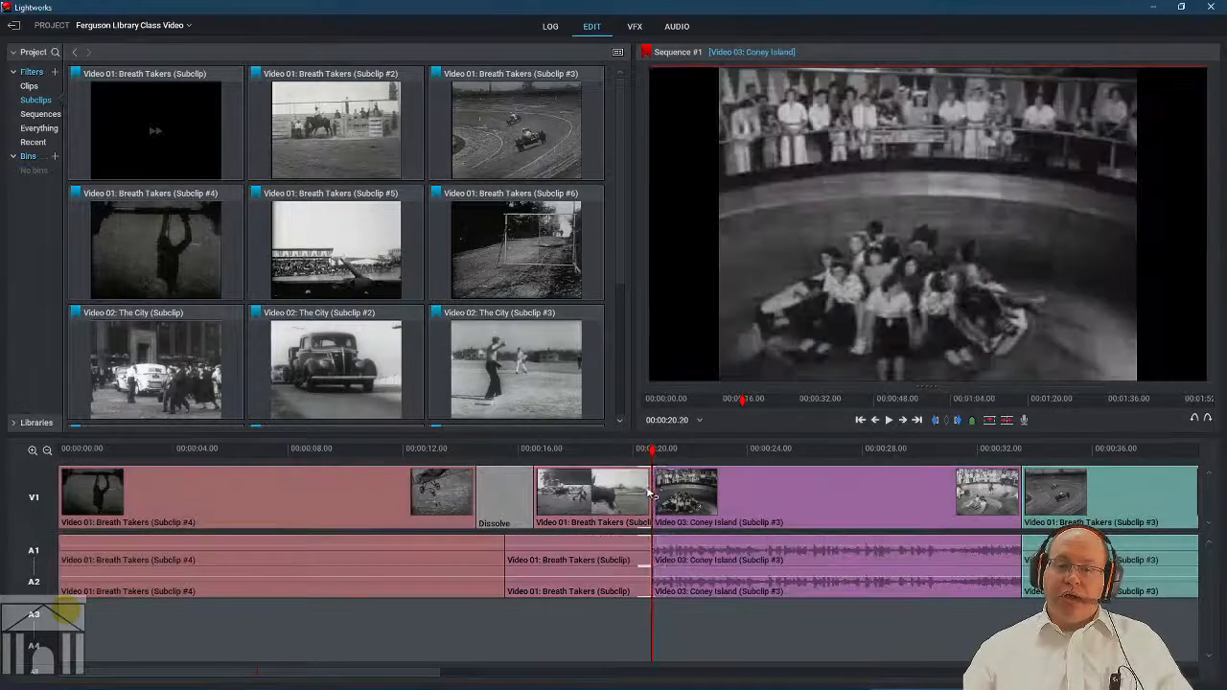
# Trim about half a second off the start of the Coney Island (Subclip #3) clip following the rodeo clip.
pyautogui.click(653, 492)
pyautogui.click(665, 492)
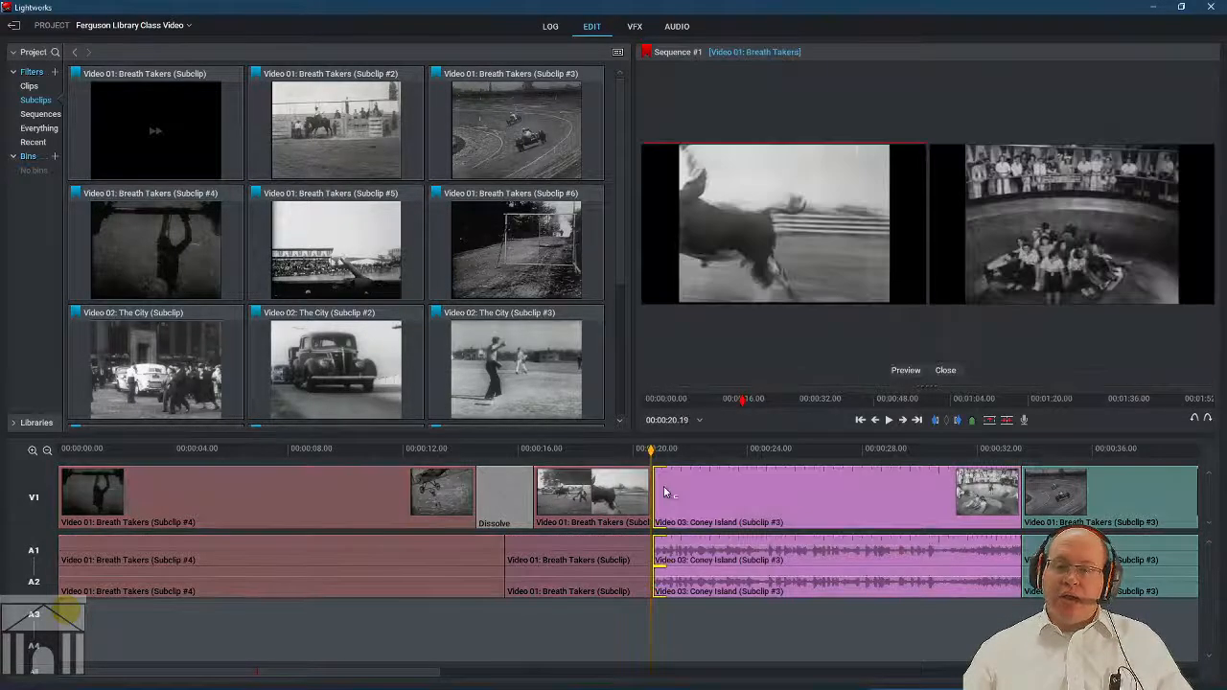
pyautogui.press('Right')
pyautogui.press('Right')
pyautogui.press('Right')
pyautogui.press('Right')
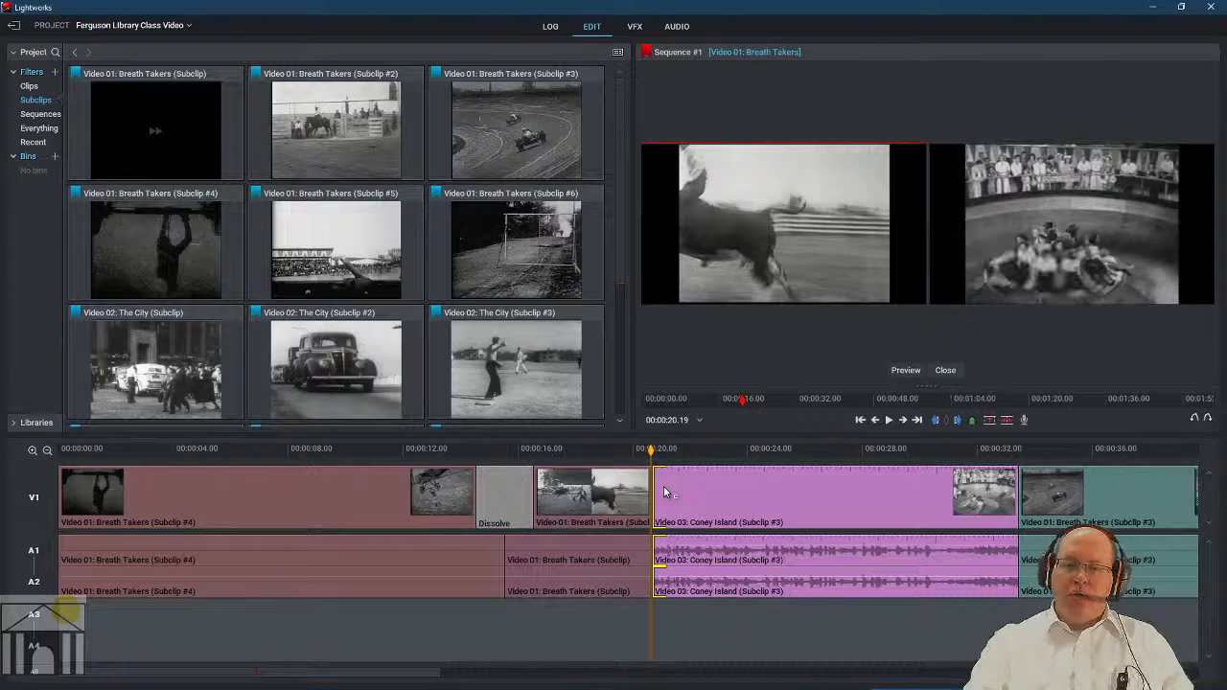
pyautogui.press('Right')
pyautogui.press('Right')
pyautogui.press('Right')
pyautogui.press('Right')
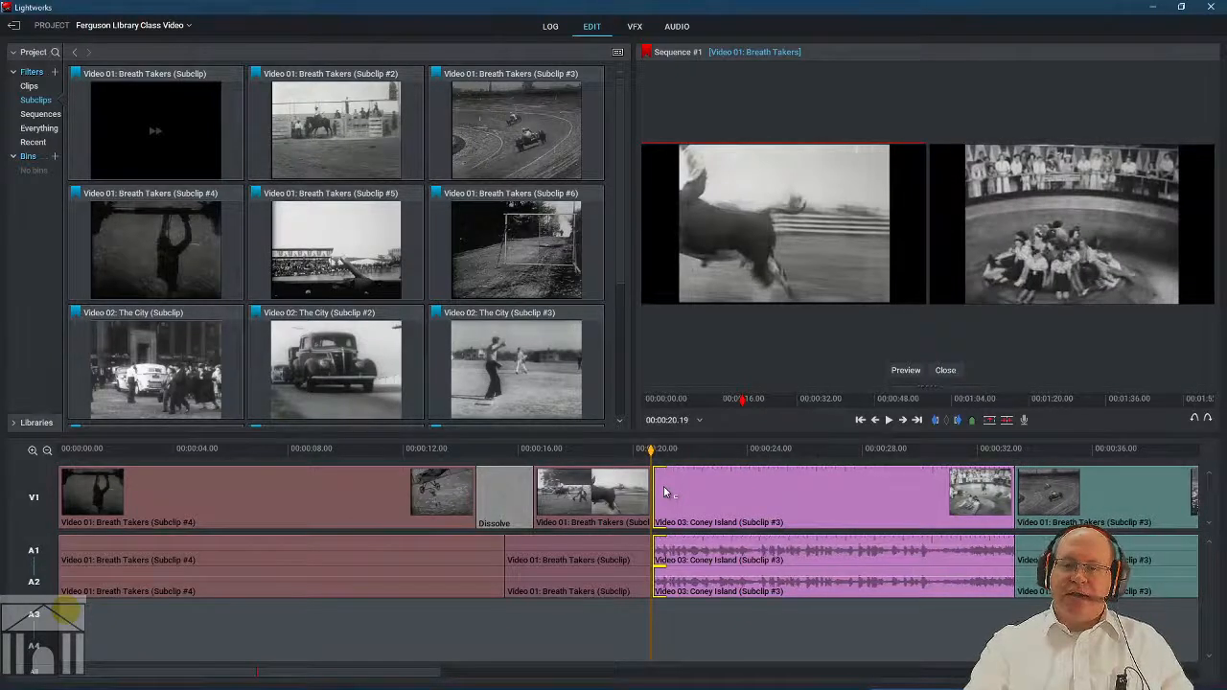
pyautogui.press('Right')
pyautogui.press('Right')
pyautogui.press('Right')
pyautogui.press('Right')
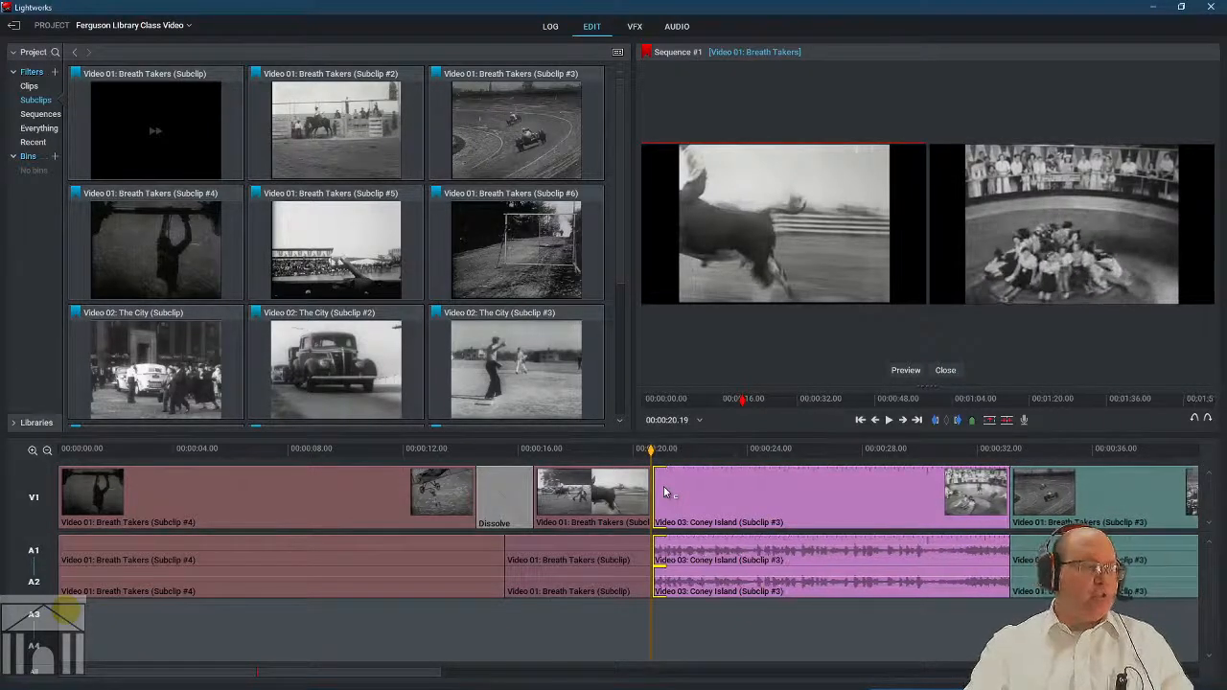
pyautogui.press('Right')
pyautogui.press('Right')
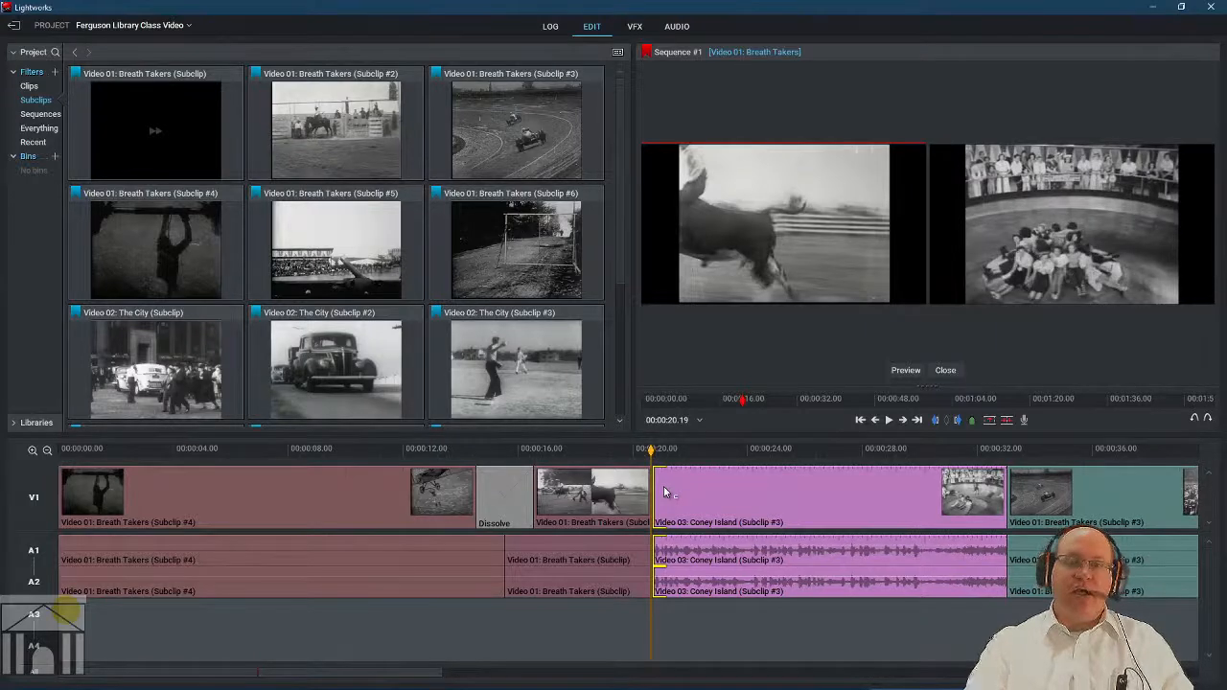
pyautogui.click(664, 492)
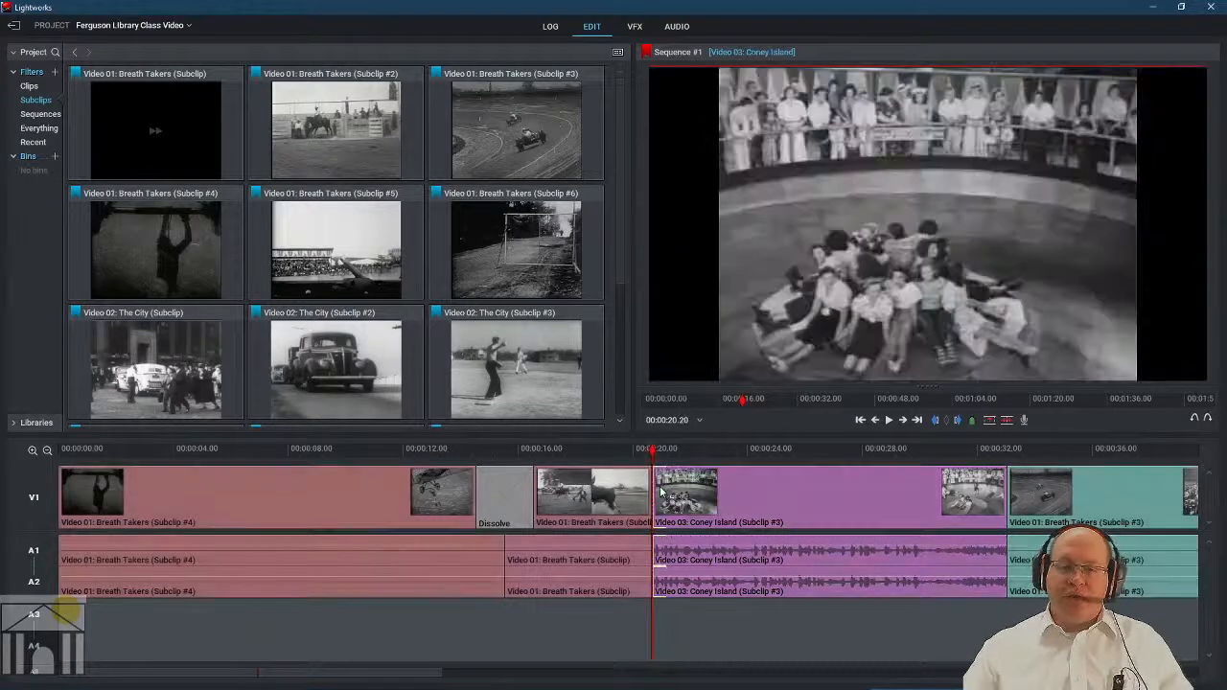
# Add a 30-frame Luma Wipe centred on the cut between the rodeo and Coney Island clips.
pyautogui.rightClick(651, 490)
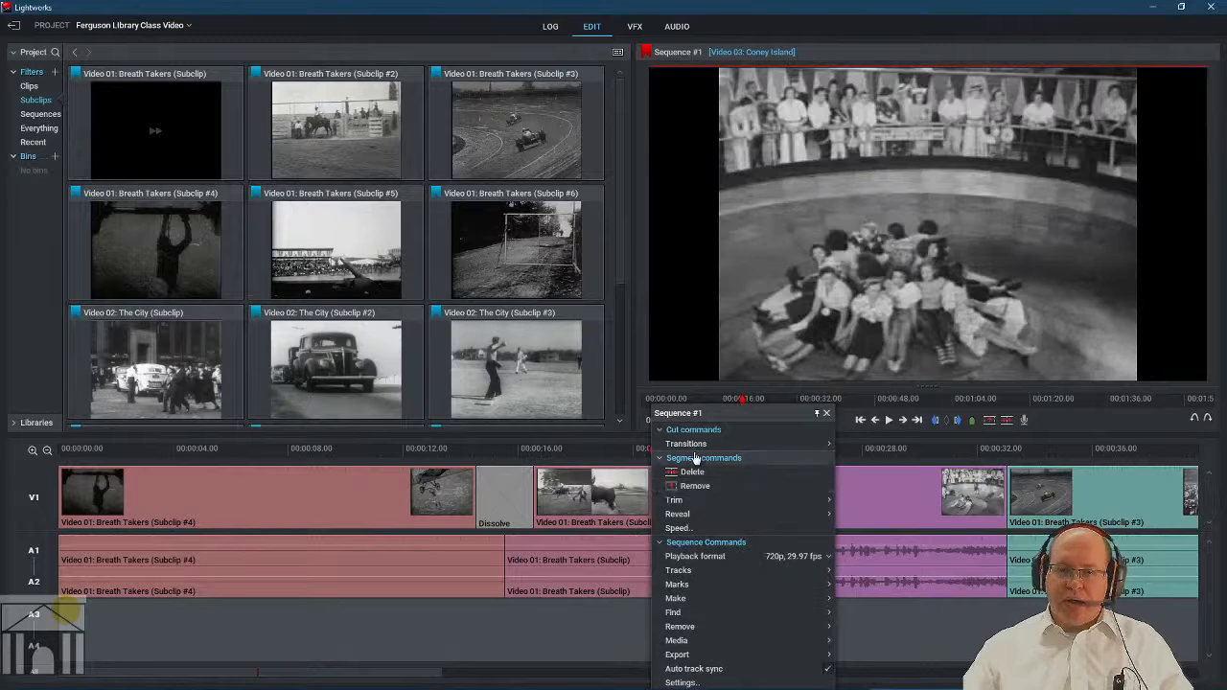
pyautogui.click(686, 444)
pyautogui.click(877, 296)
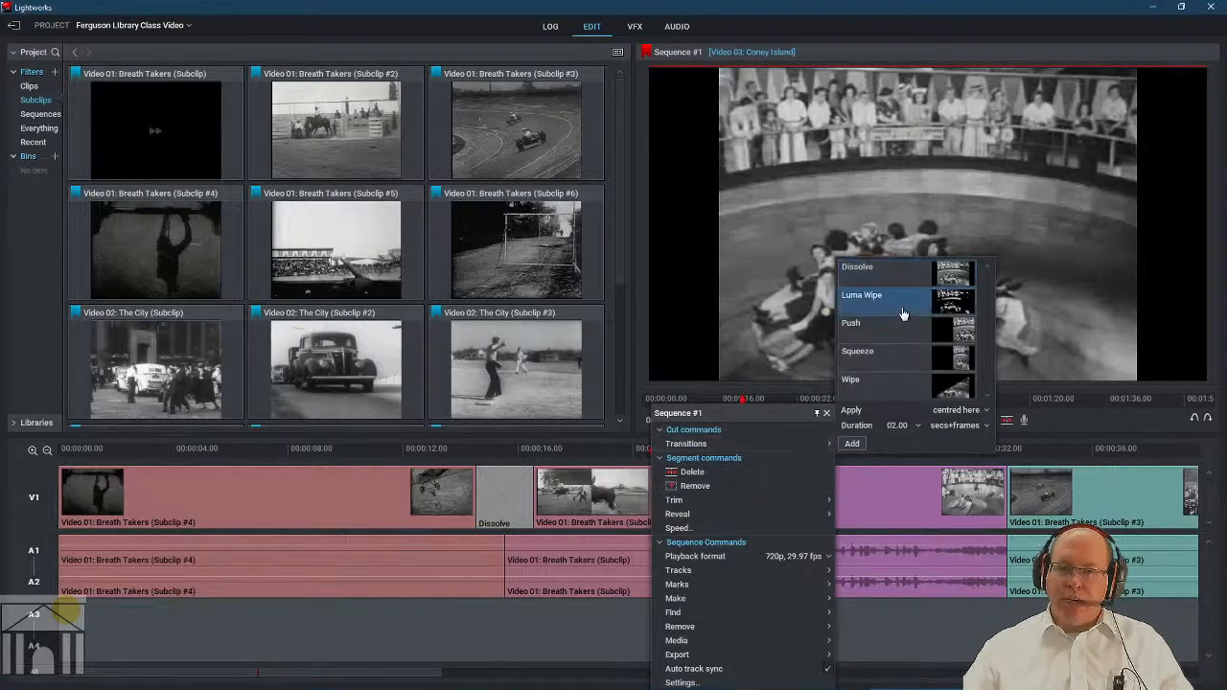
pyautogui.click(916, 428)
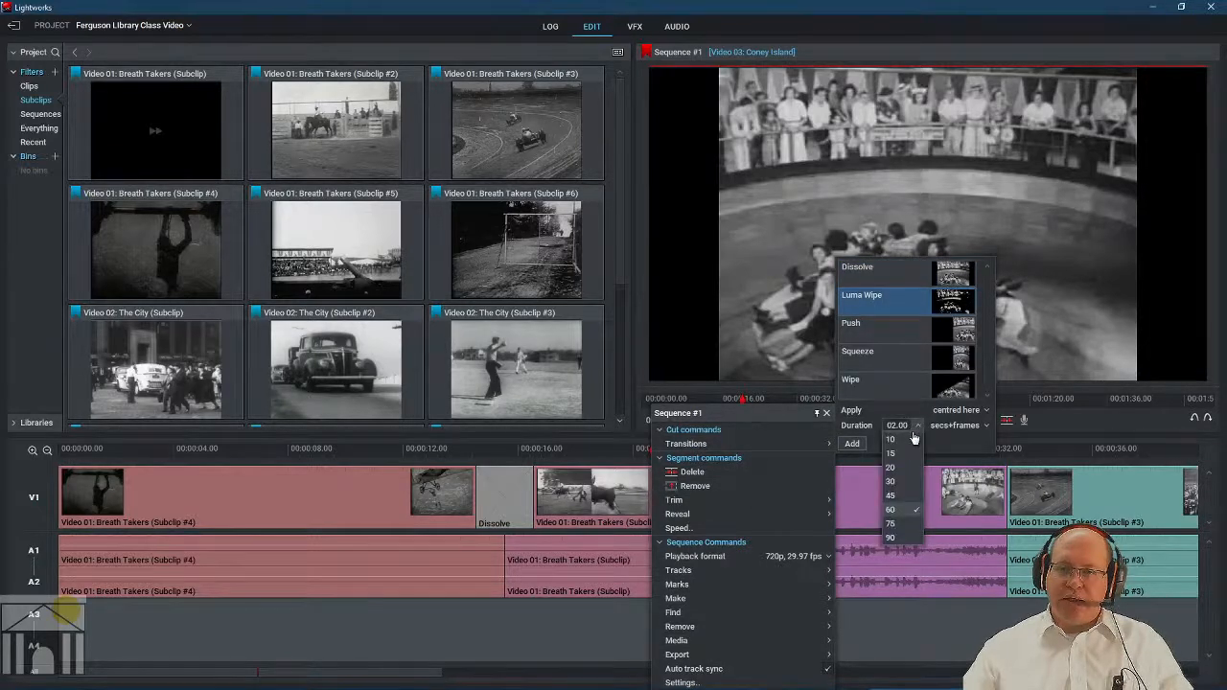
pyautogui.click(897, 484)
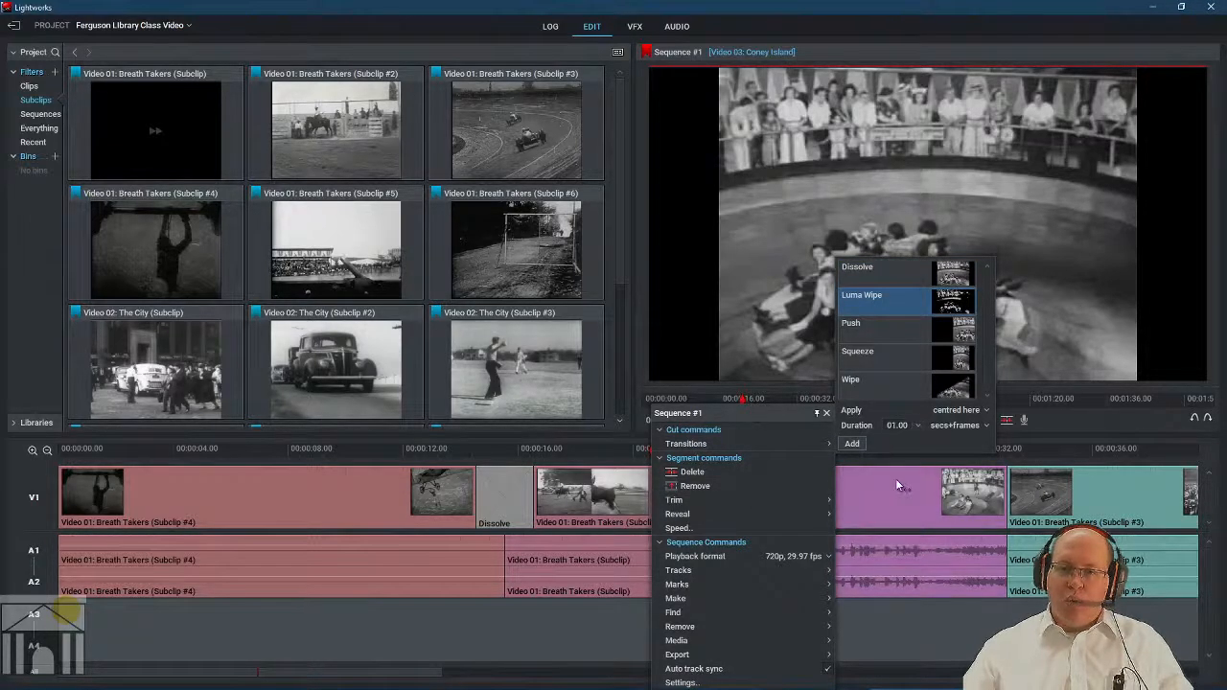
pyautogui.click(964, 426)
pyautogui.click(964, 441)
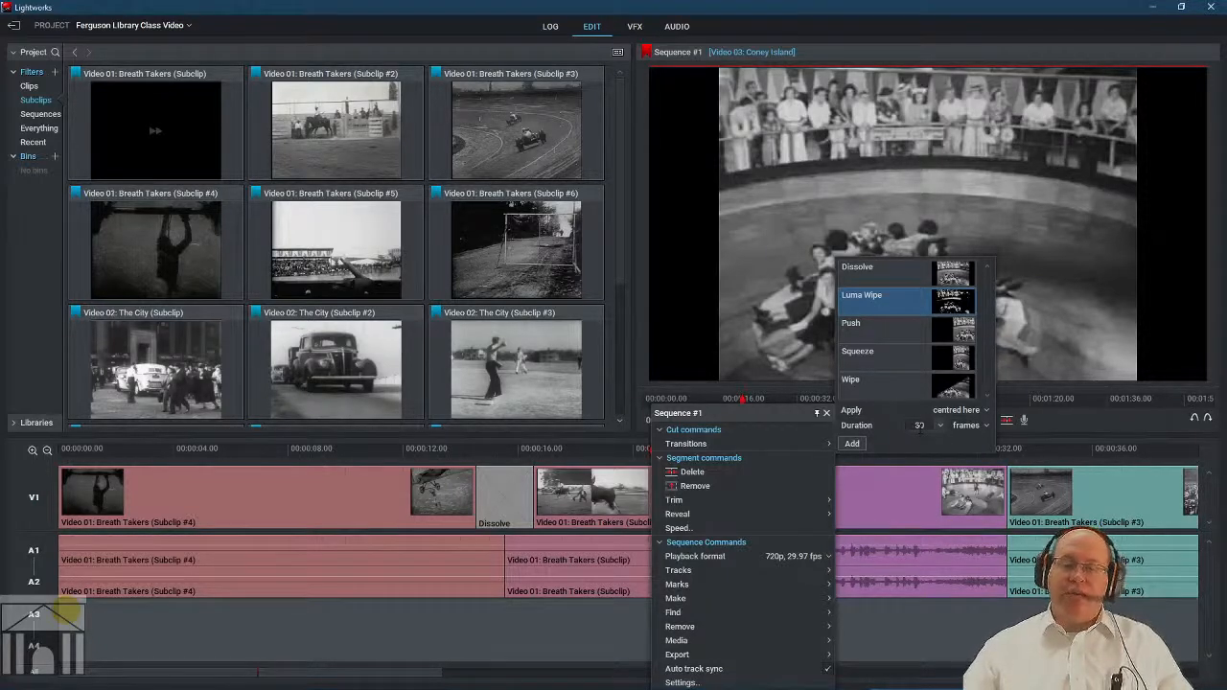
pyautogui.click(851, 443)
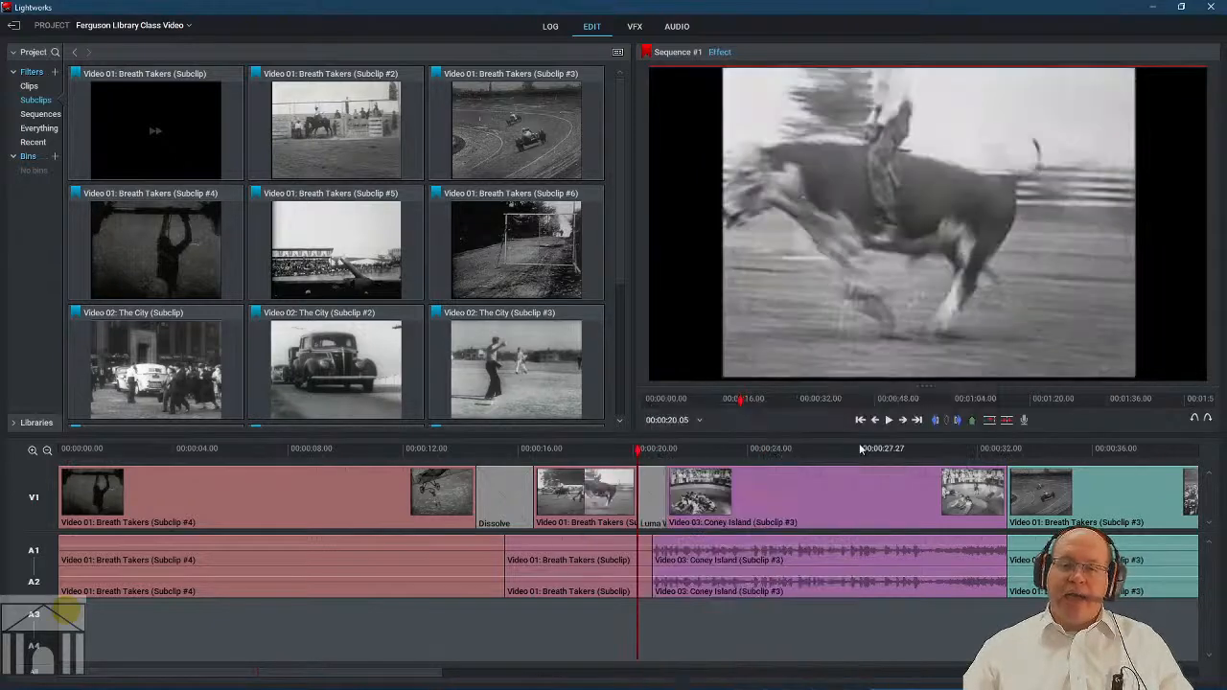
# Play the sequence from 00:00:11.22 through the dissolve and the Luma Wipe into the Coney Island clip.
pyautogui.moveTo(638, 451); pyautogui.dragTo(606, 451)
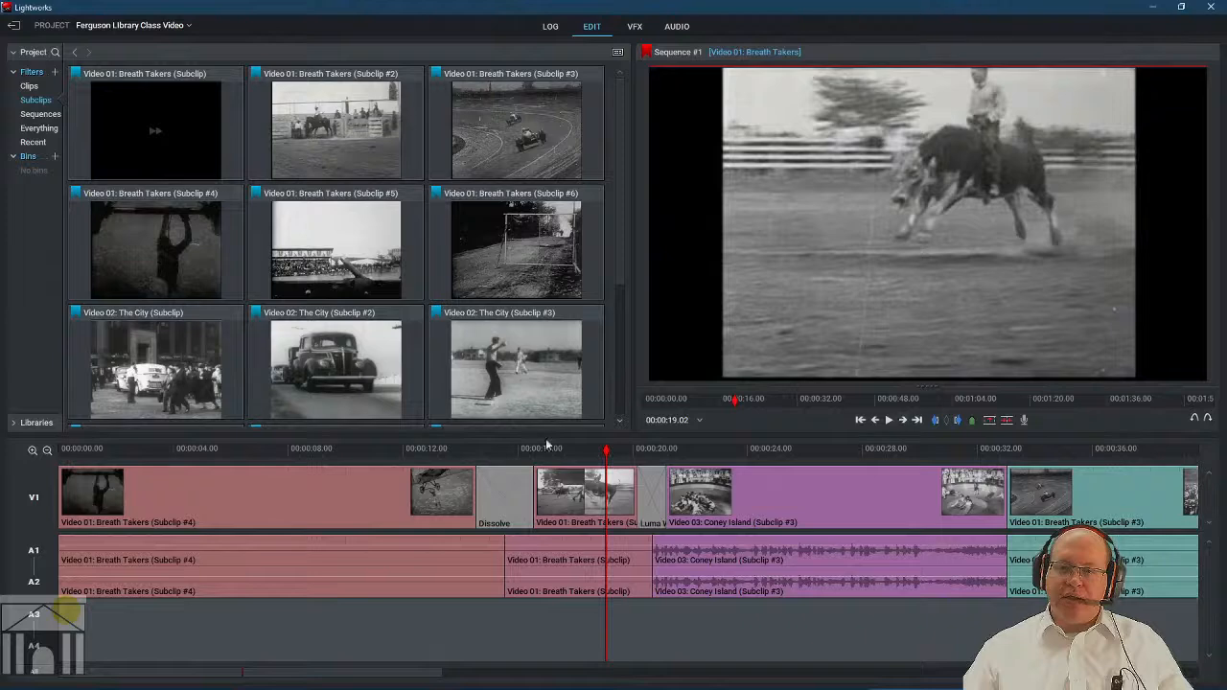
pyautogui.click(397, 460)
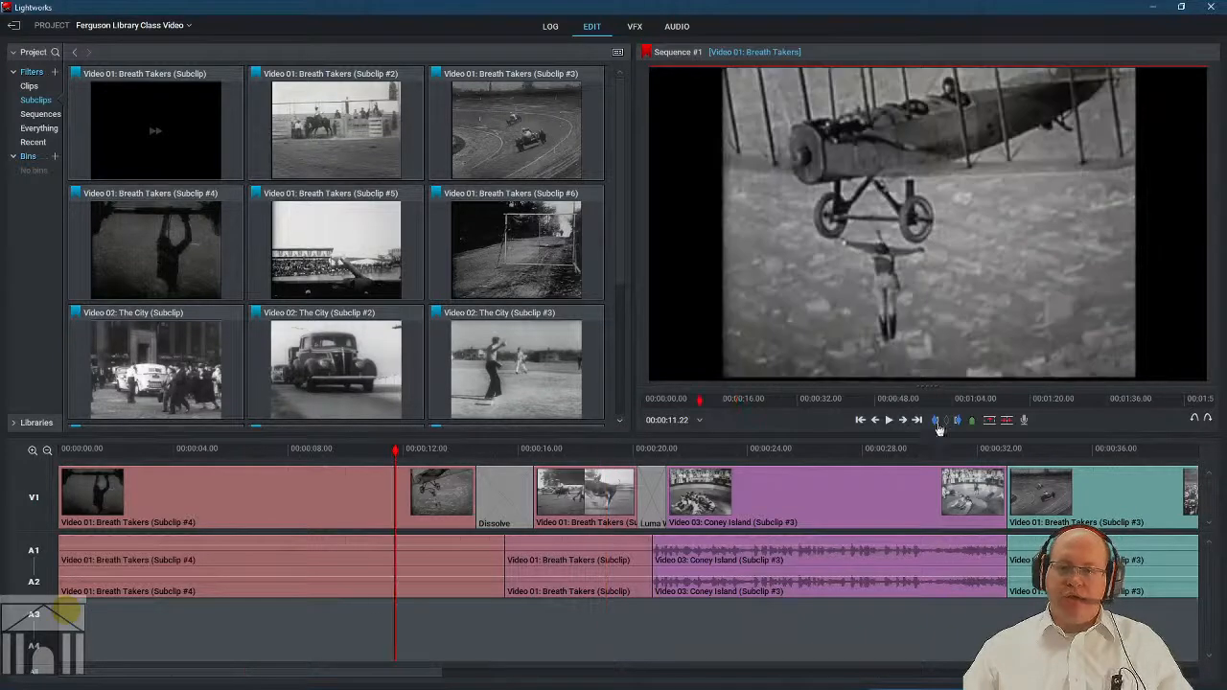
pyautogui.click(888, 422)
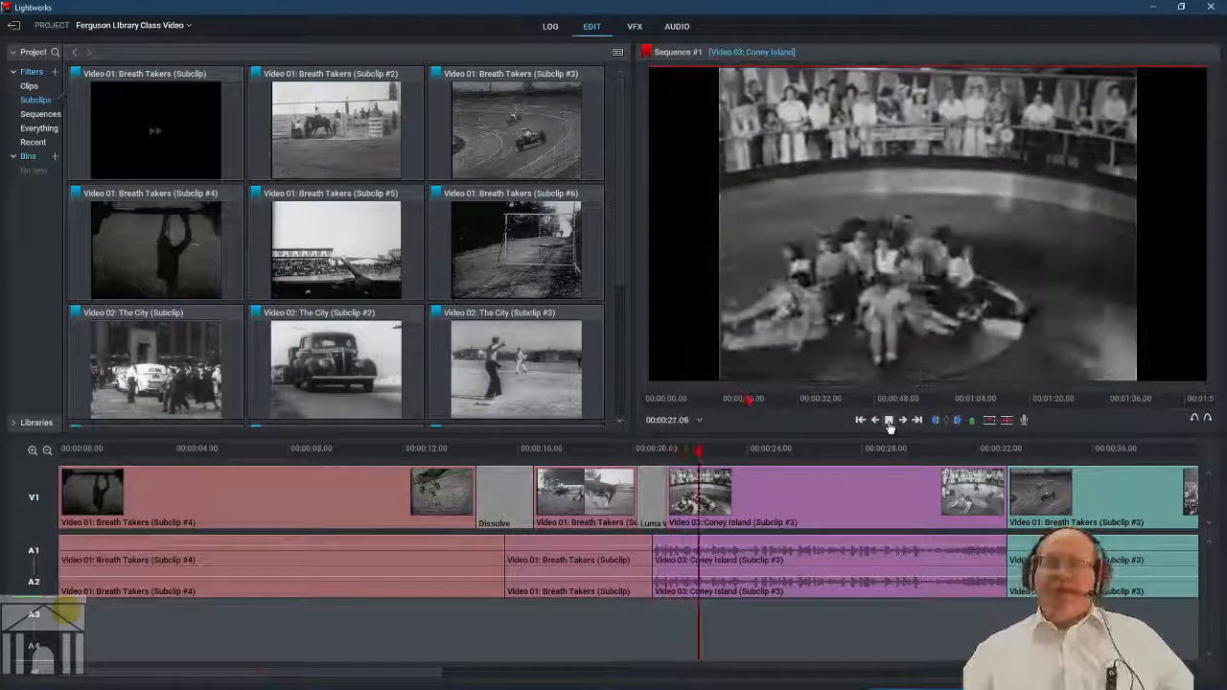
pyautogui.click(602, 449)
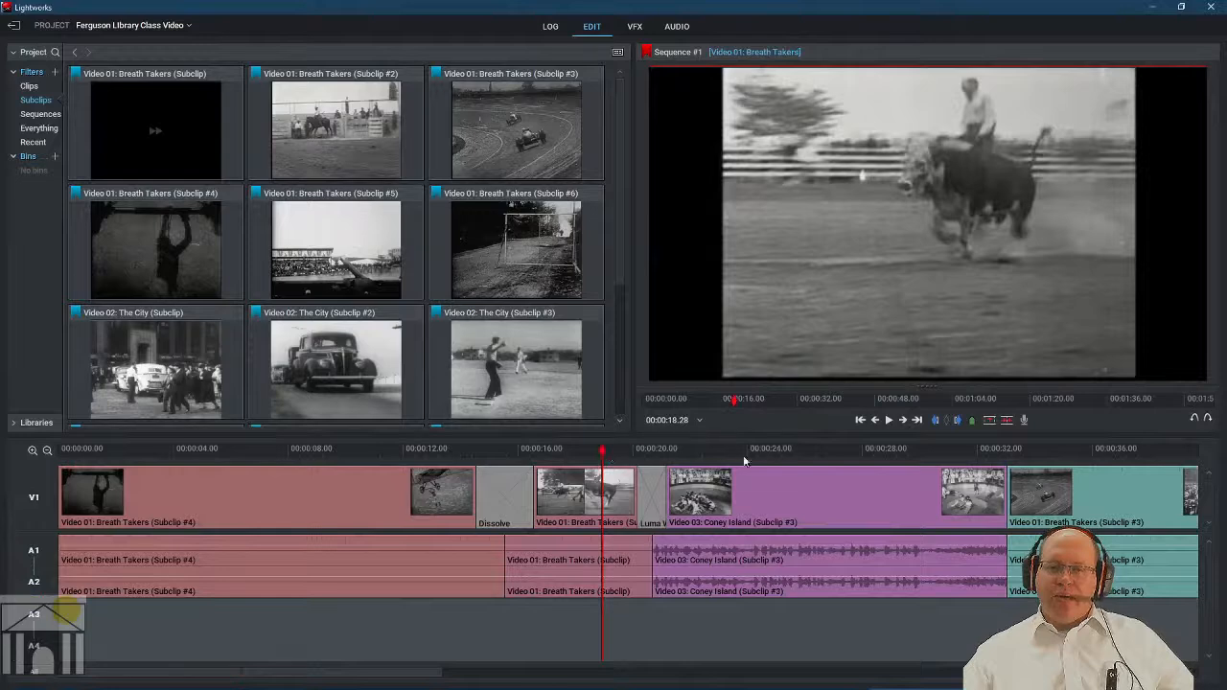
# Play the plain cut from Coney Island to the racetrack clip, starting at 00:00:31.05.
pyautogui.click(954, 450)
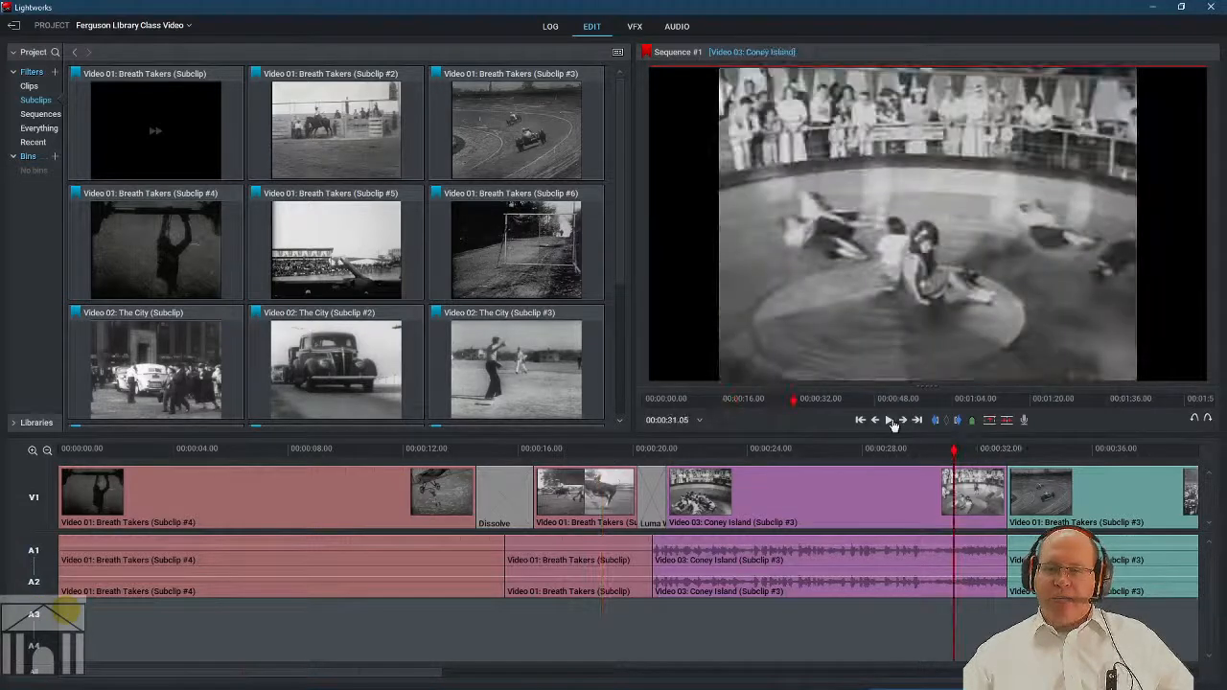
pyautogui.click(889, 421)
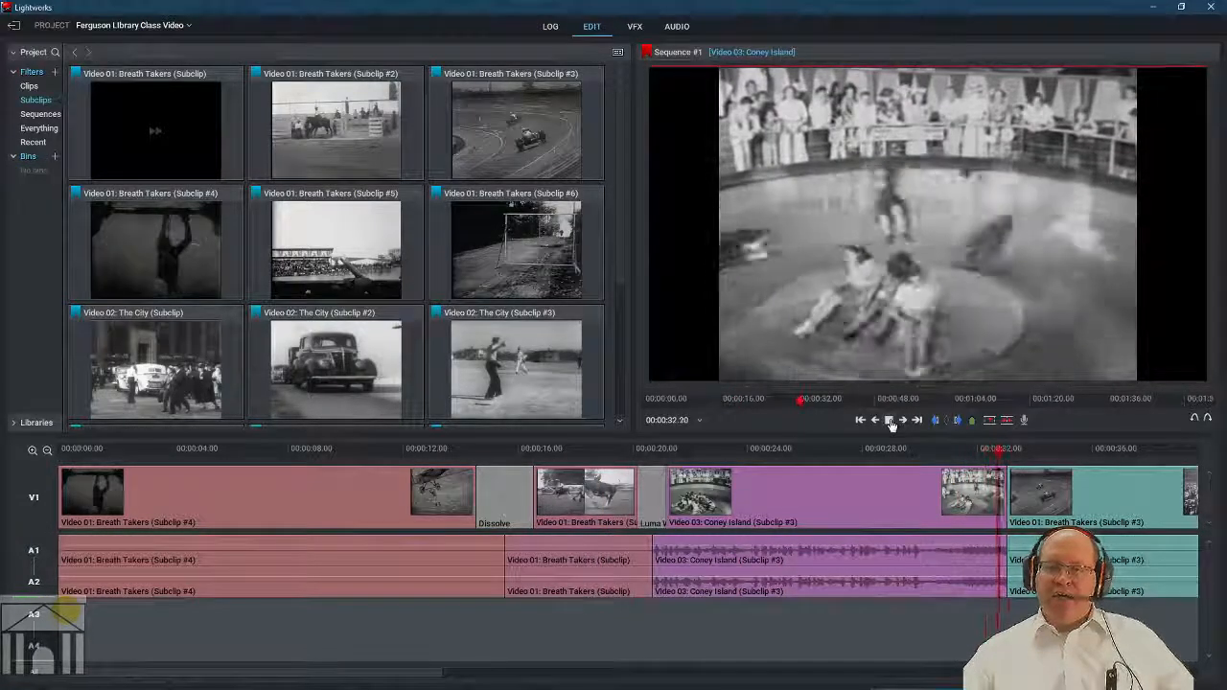
pyautogui.click(890, 423)
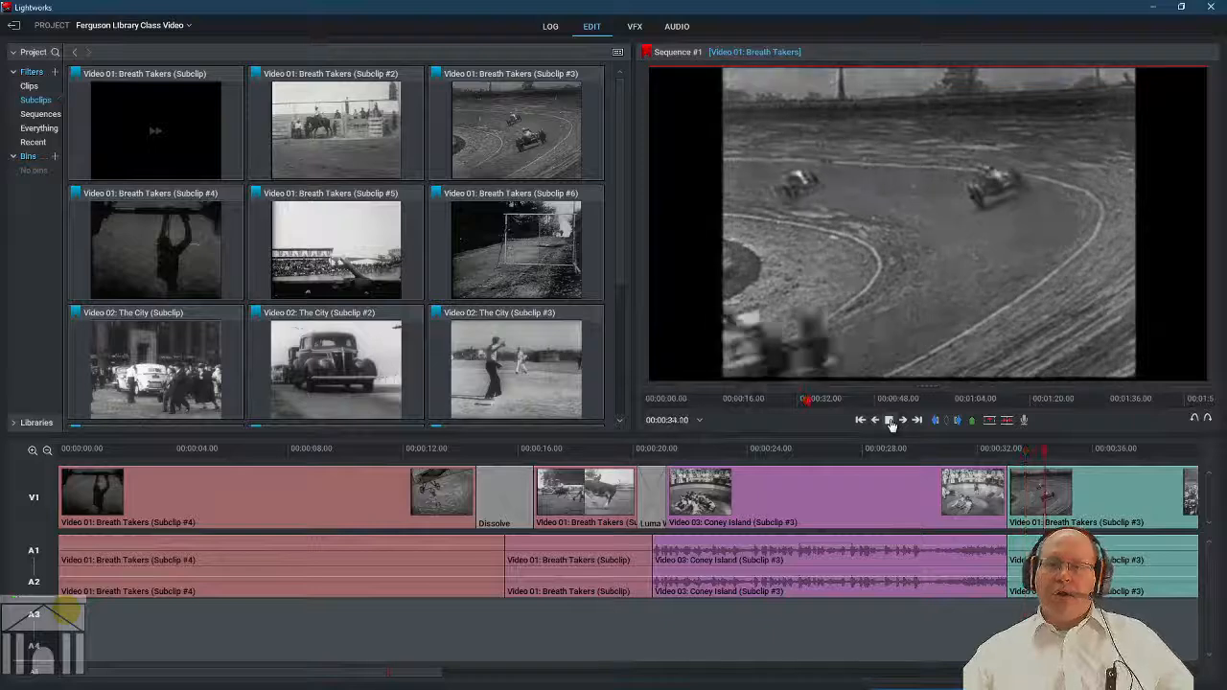
# Replay the Luma Wipe from the rodeo clip into Coney Island, stopping at 00:00:22.15.
pyautogui.click(606, 449)
pyautogui.click(889, 421)
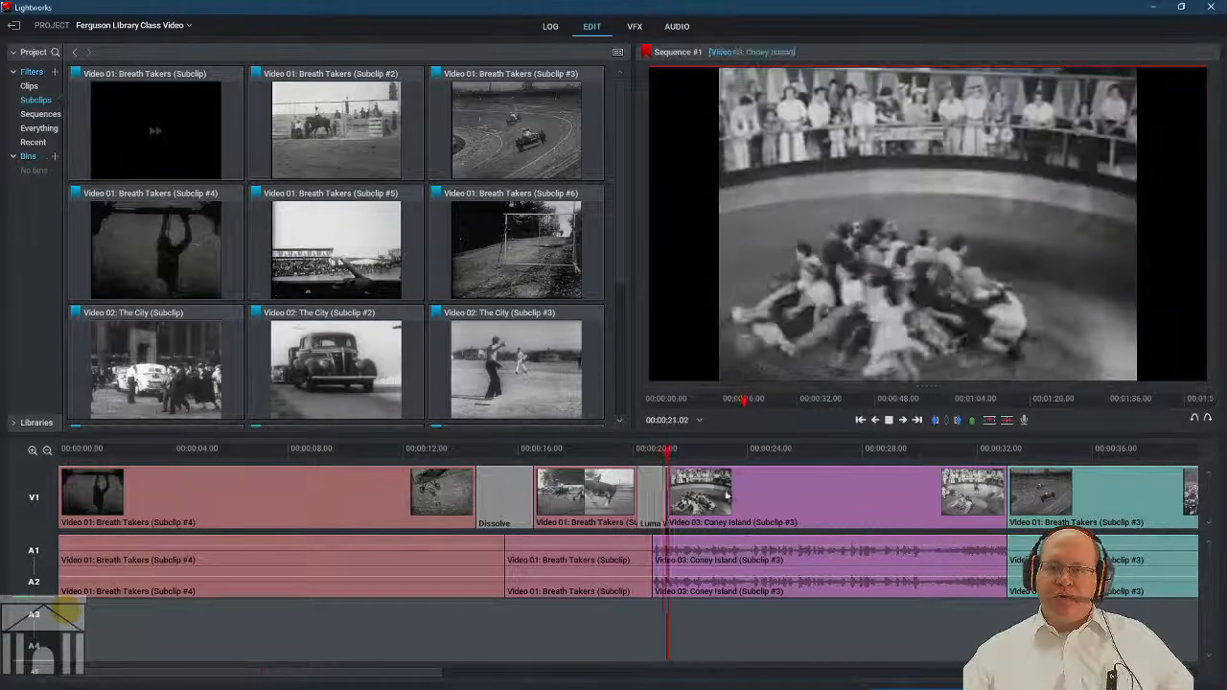
pyautogui.click(890, 423)
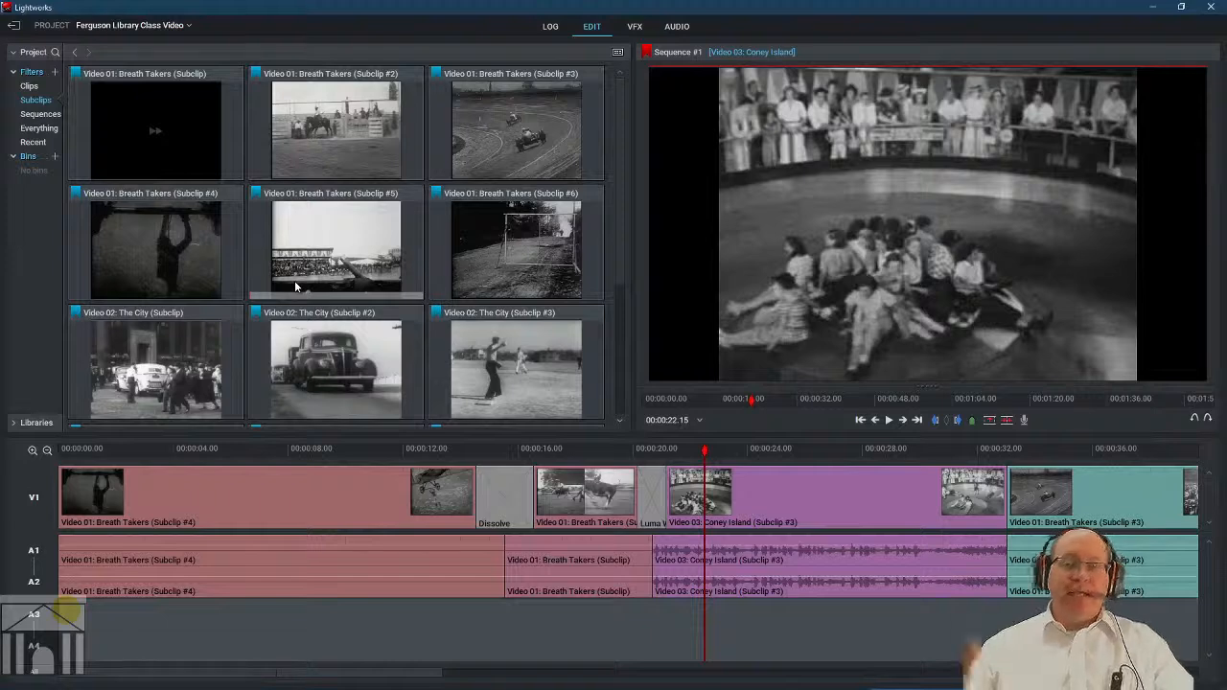
# Import the Heftone Banjo Orchestra Cakewalk MP3 from the Audio folder of Intro to Video Editing in the local files.
pyautogui.click(21, 423)
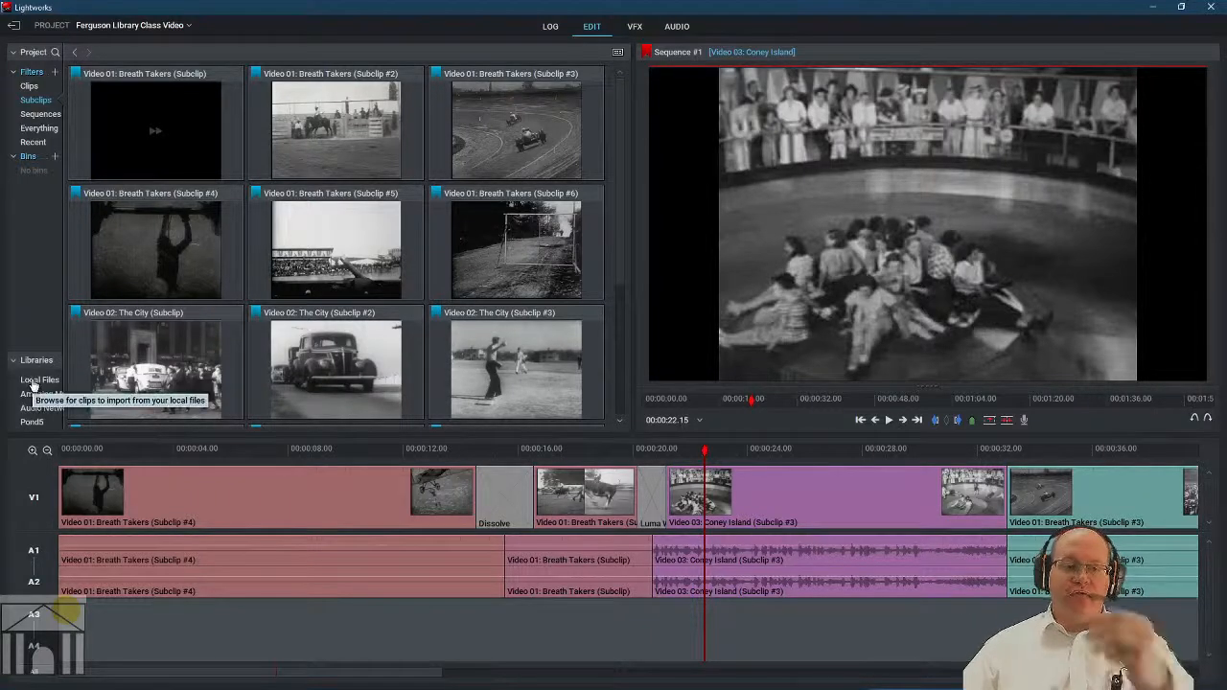
pyautogui.click(35, 380)
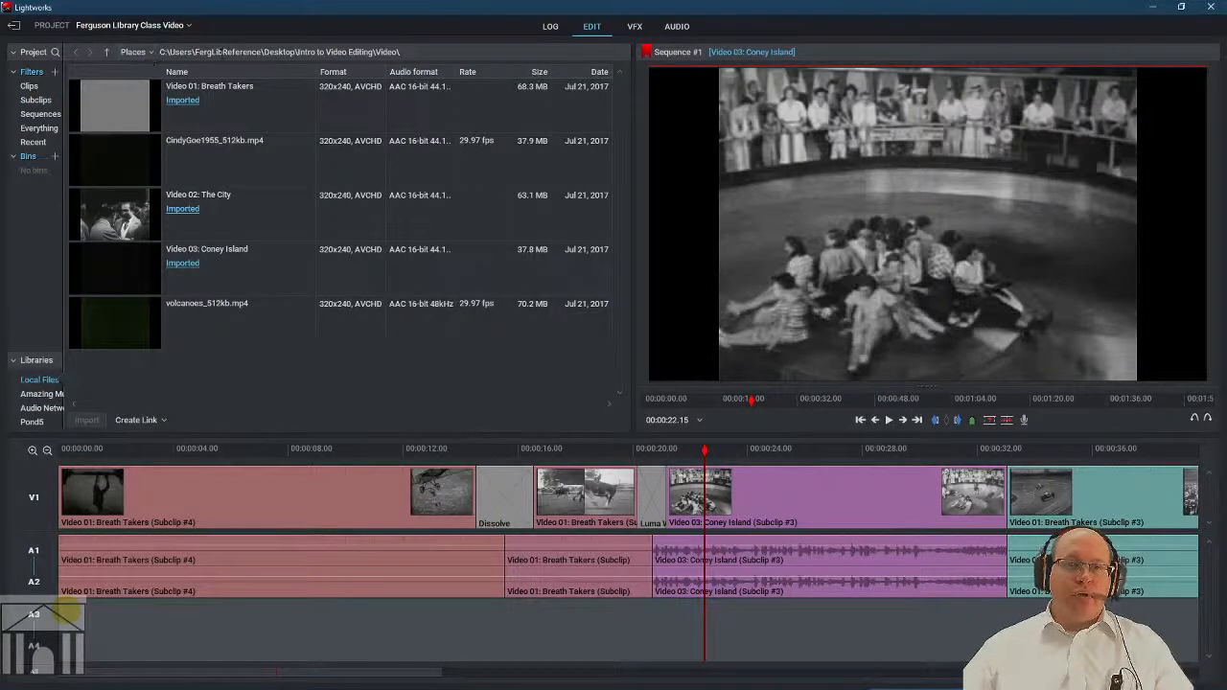
pyautogui.click(107, 52)
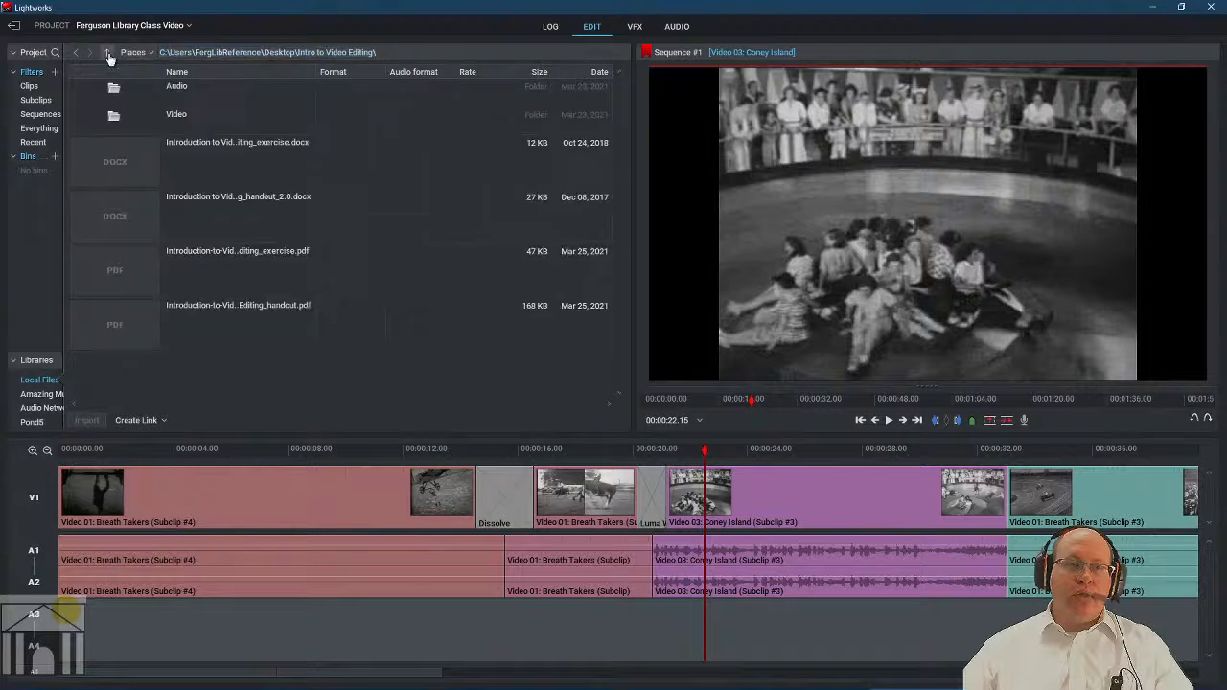
pyautogui.doubleClick(176, 88)
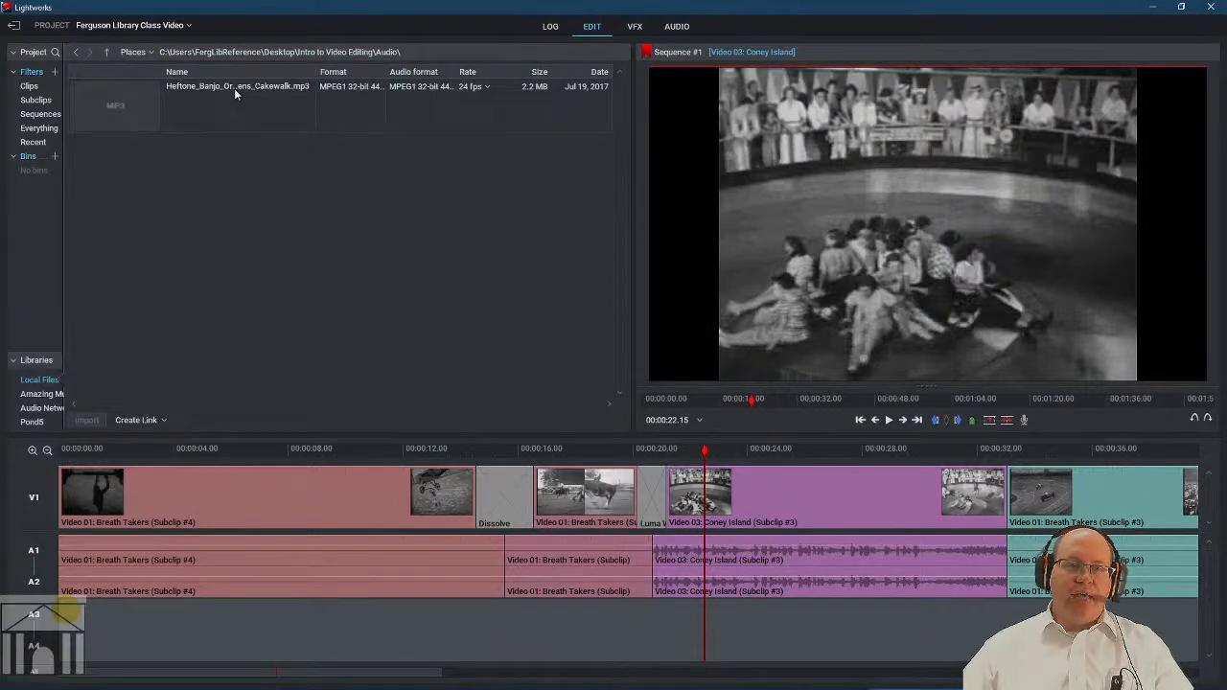
pyautogui.click(234, 88)
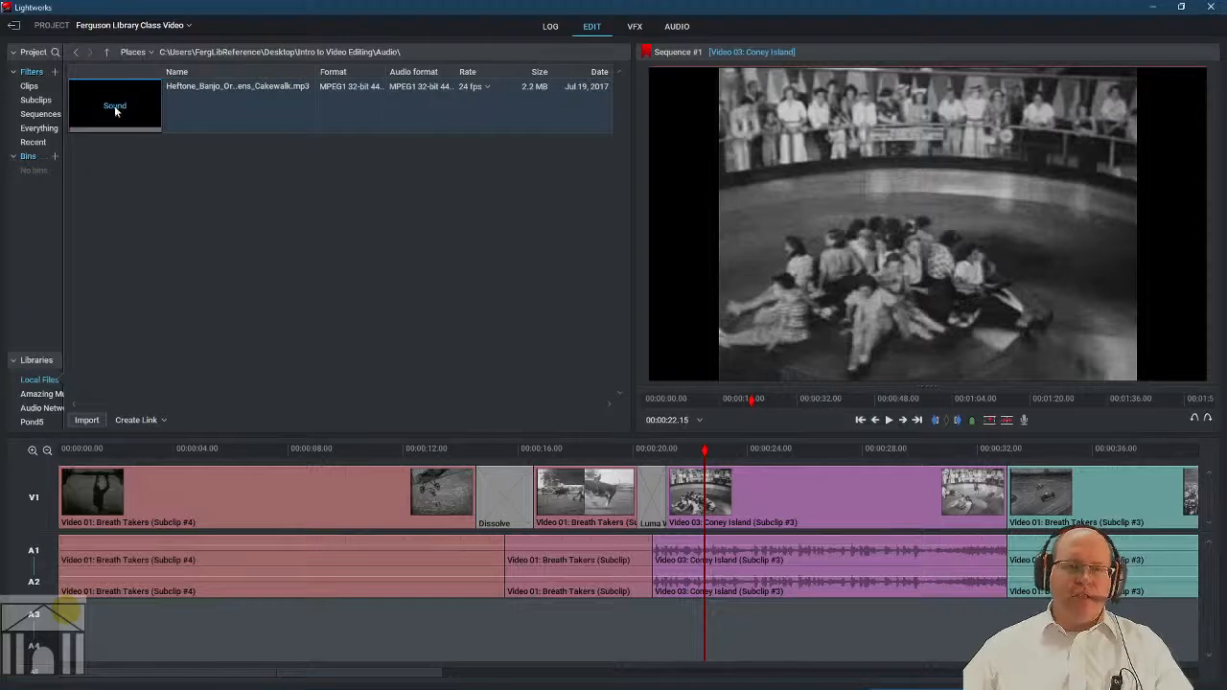
pyautogui.click(91, 420)
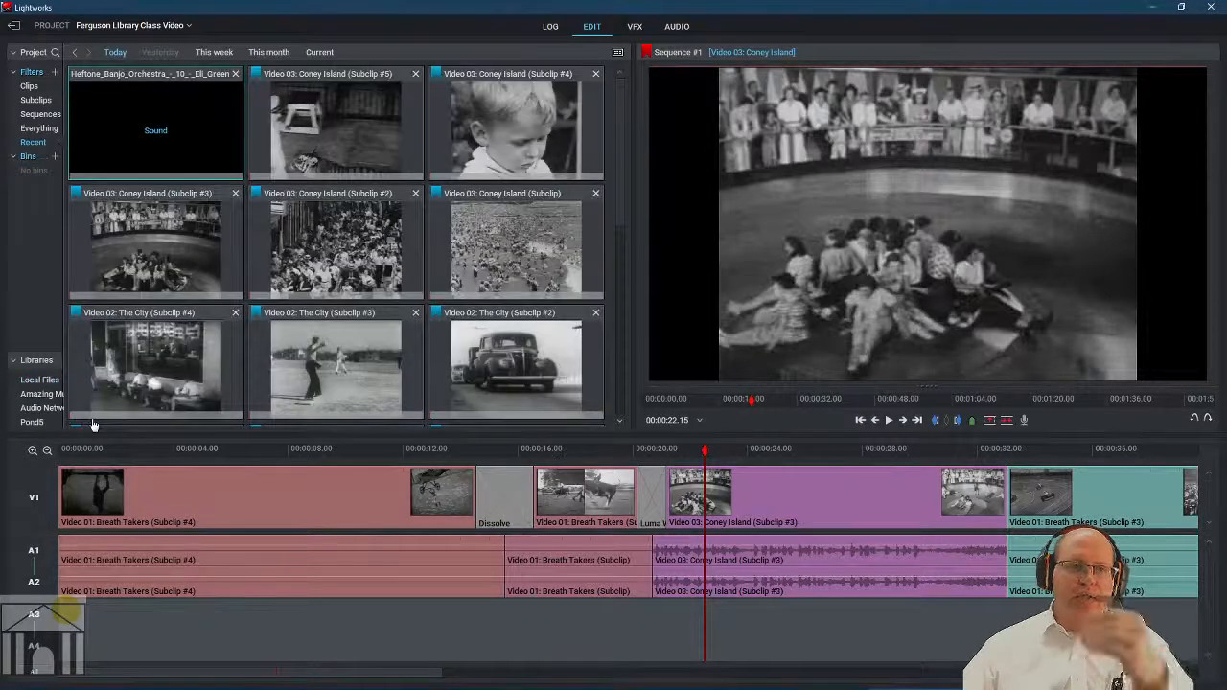
# Open the imported banjo clip in a viewer, skip through it up to 00:01:22+06 and back near the start, and close it.
pyautogui.click(29, 85)
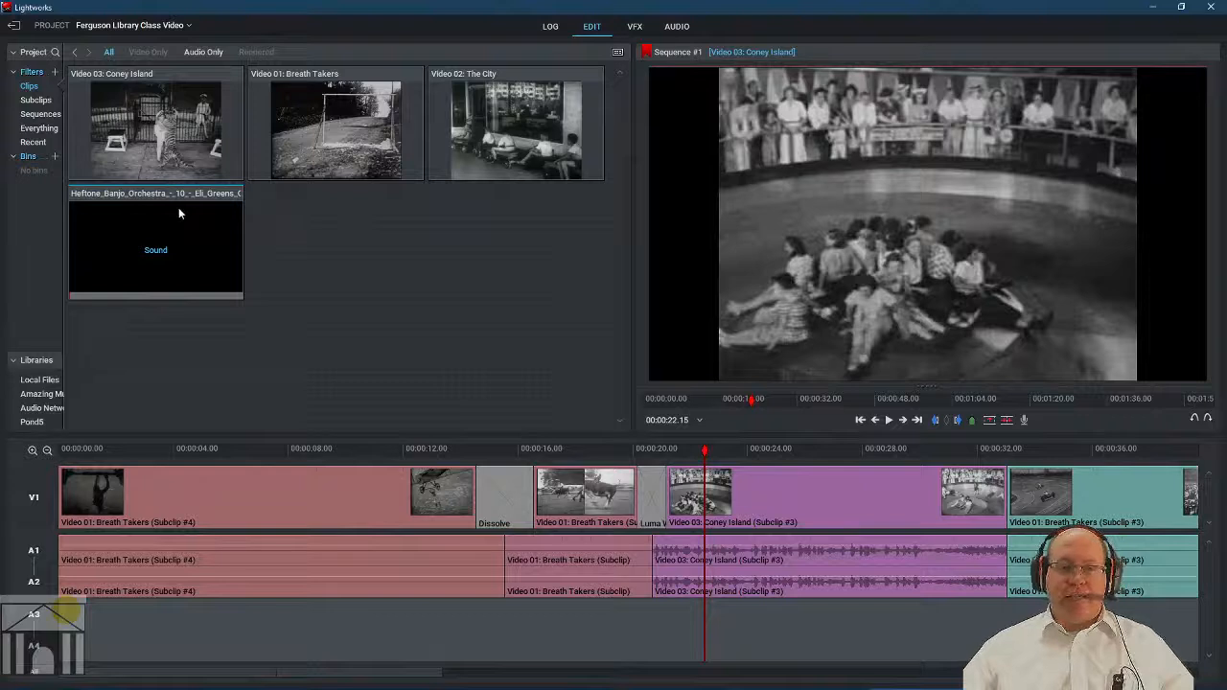
pyautogui.doubleClick(121, 230)
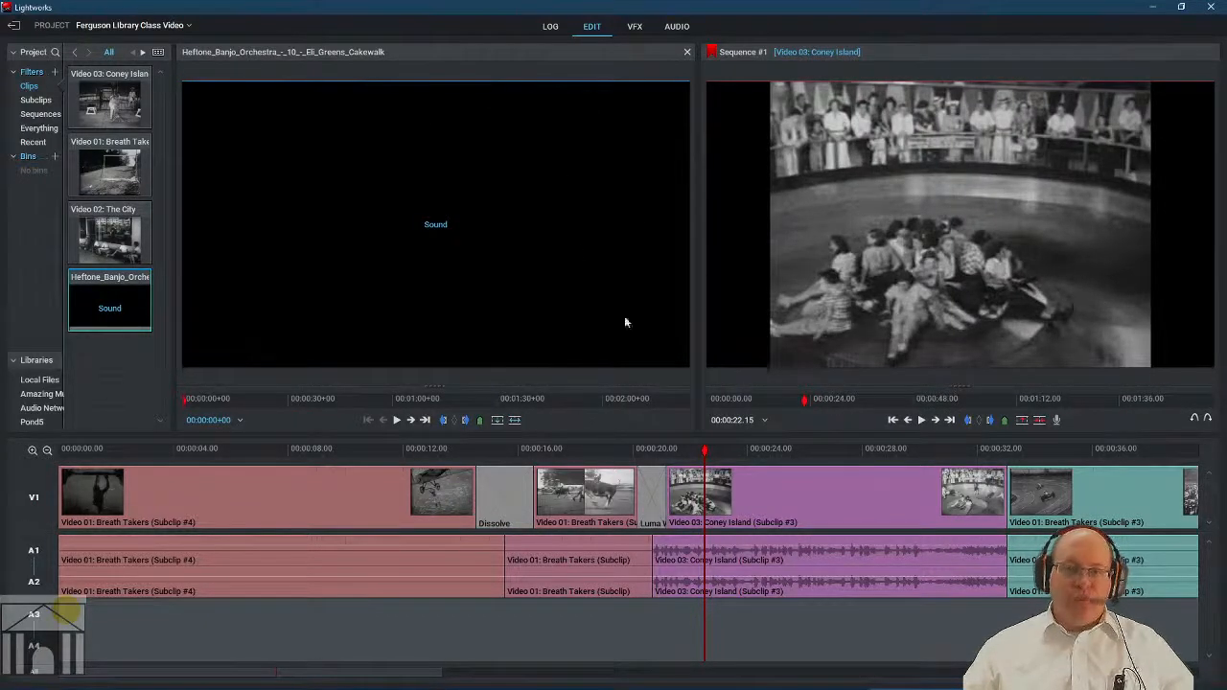
pyautogui.click(226, 401)
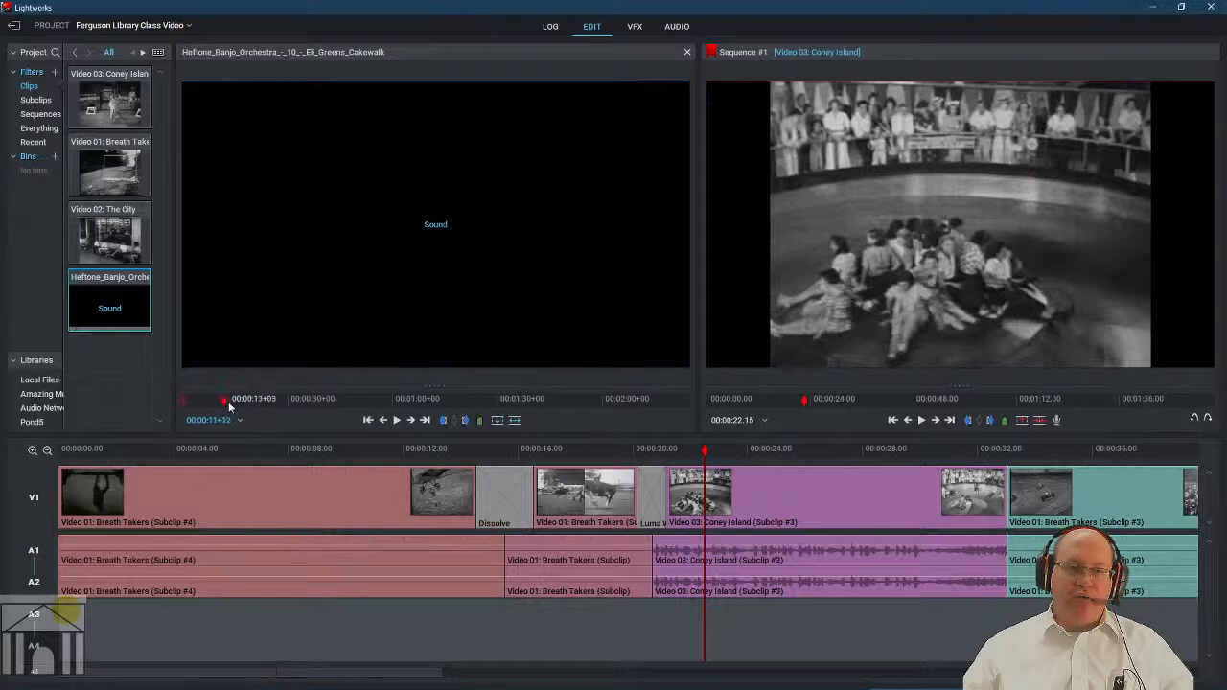
pyautogui.click(331, 403)
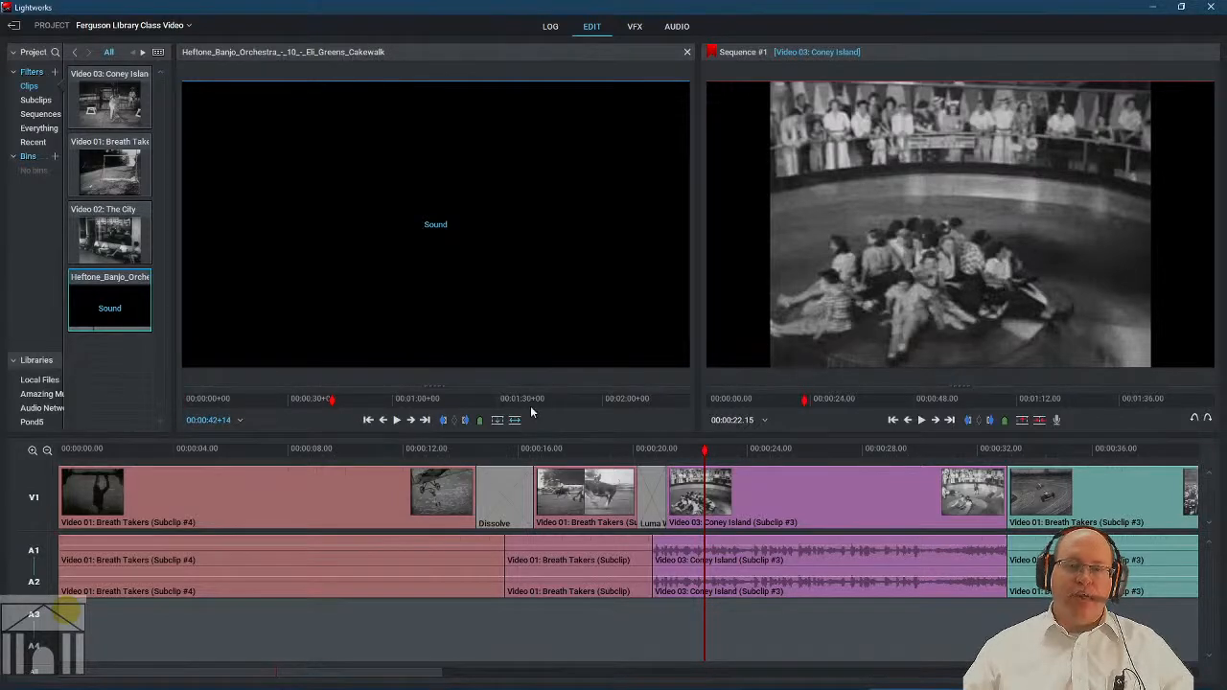
pyautogui.click(470, 401)
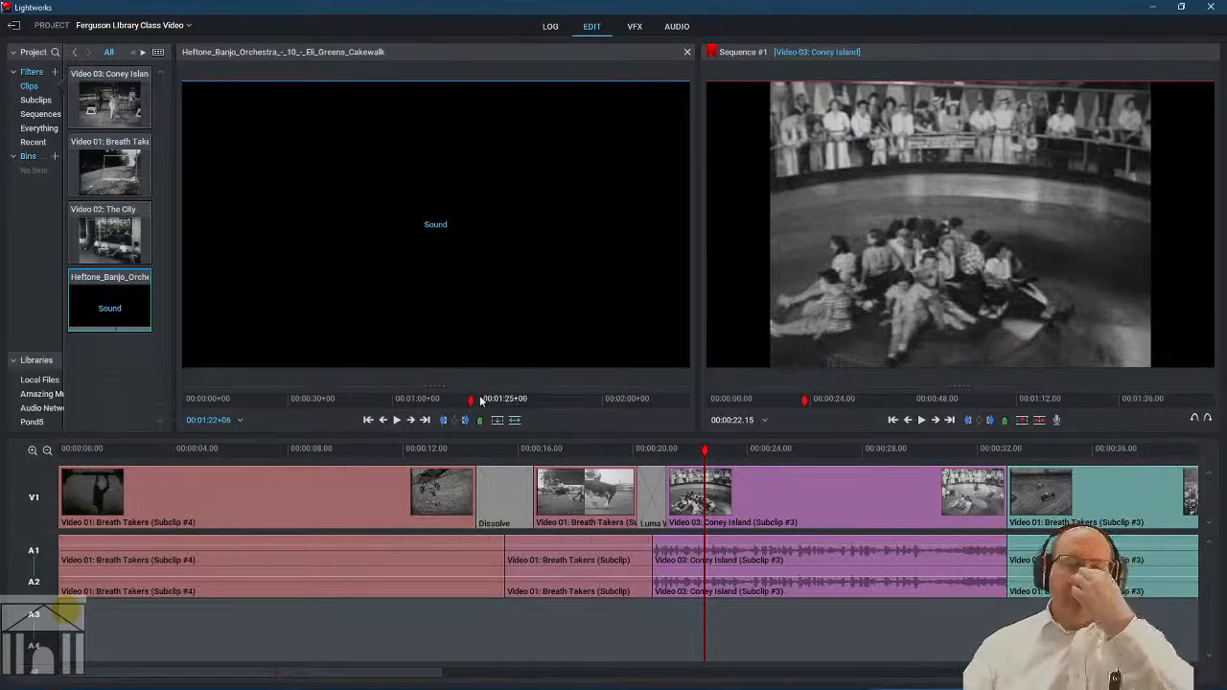
pyautogui.click(192, 401)
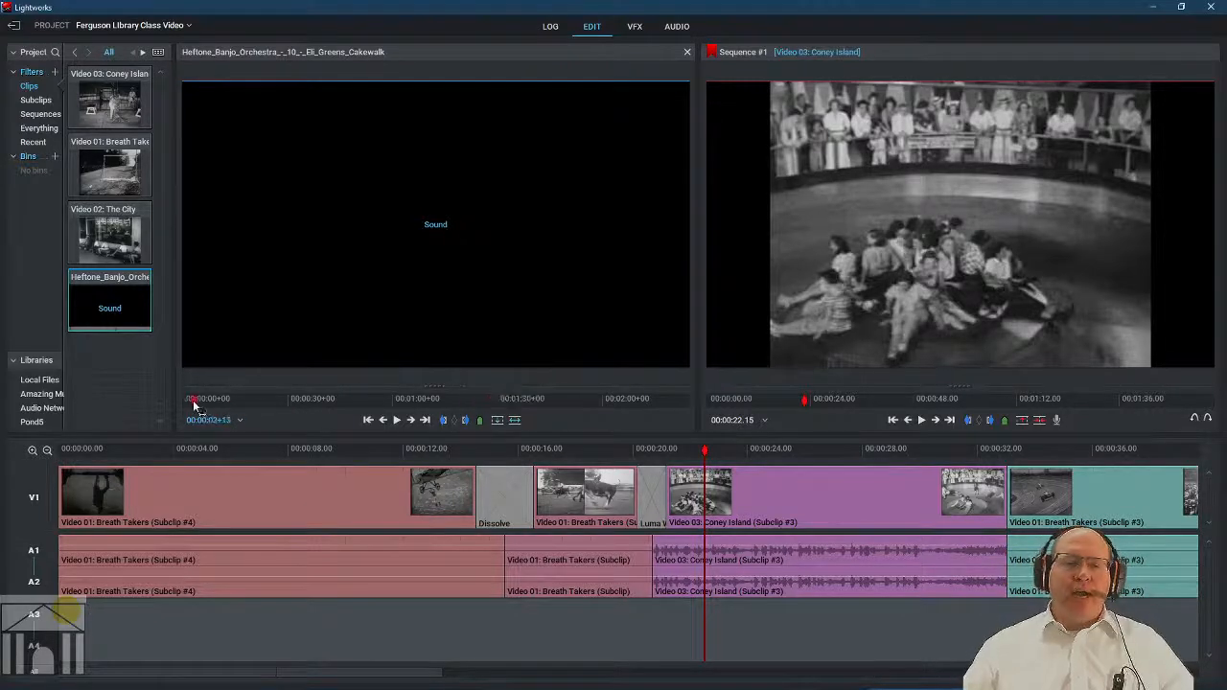
pyautogui.click(687, 54)
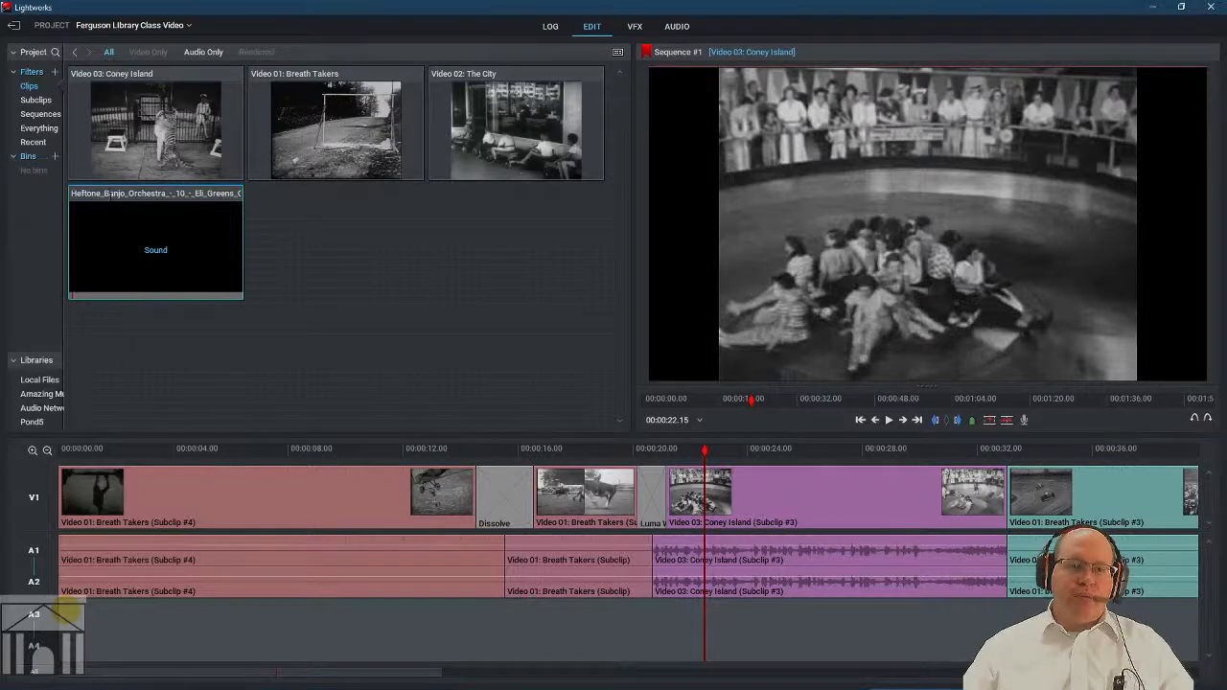
# Place the banjo clip on audio tracks A3 and A4 from the sequence start and play the sequence from 00:00:11.06.
pyautogui.moveTo(102, 228); pyautogui.dragTo(70, 633)
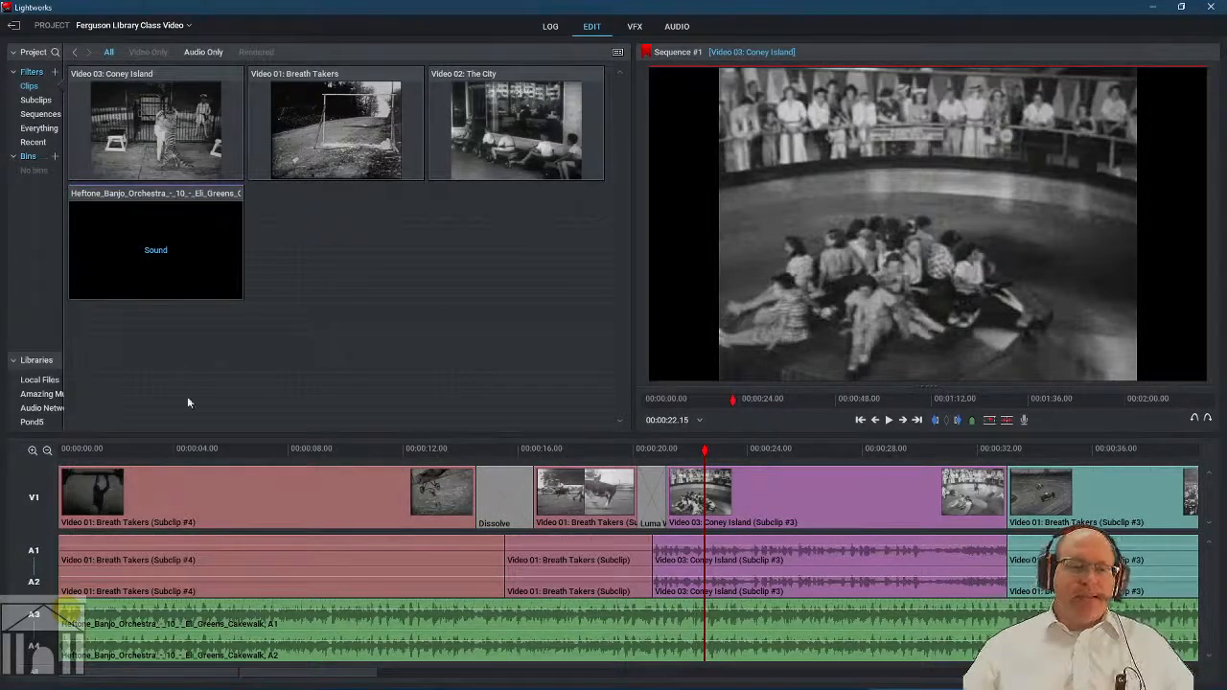
pyautogui.click(380, 447)
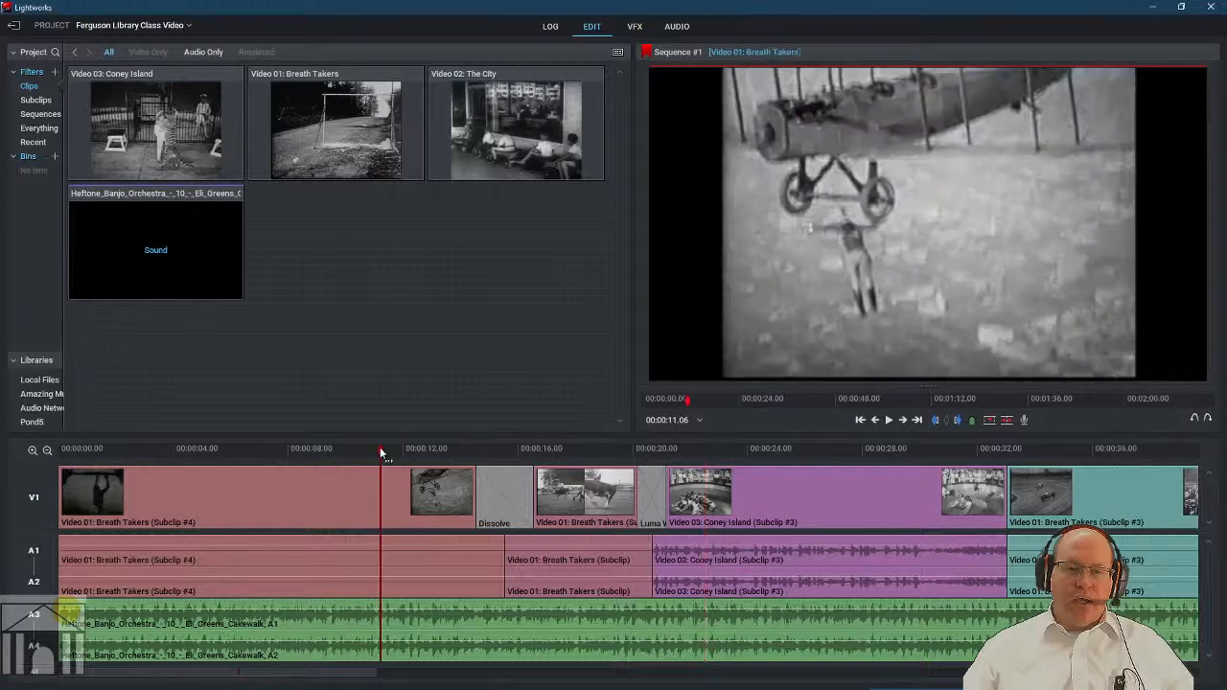
pyautogui.click(887, 419)
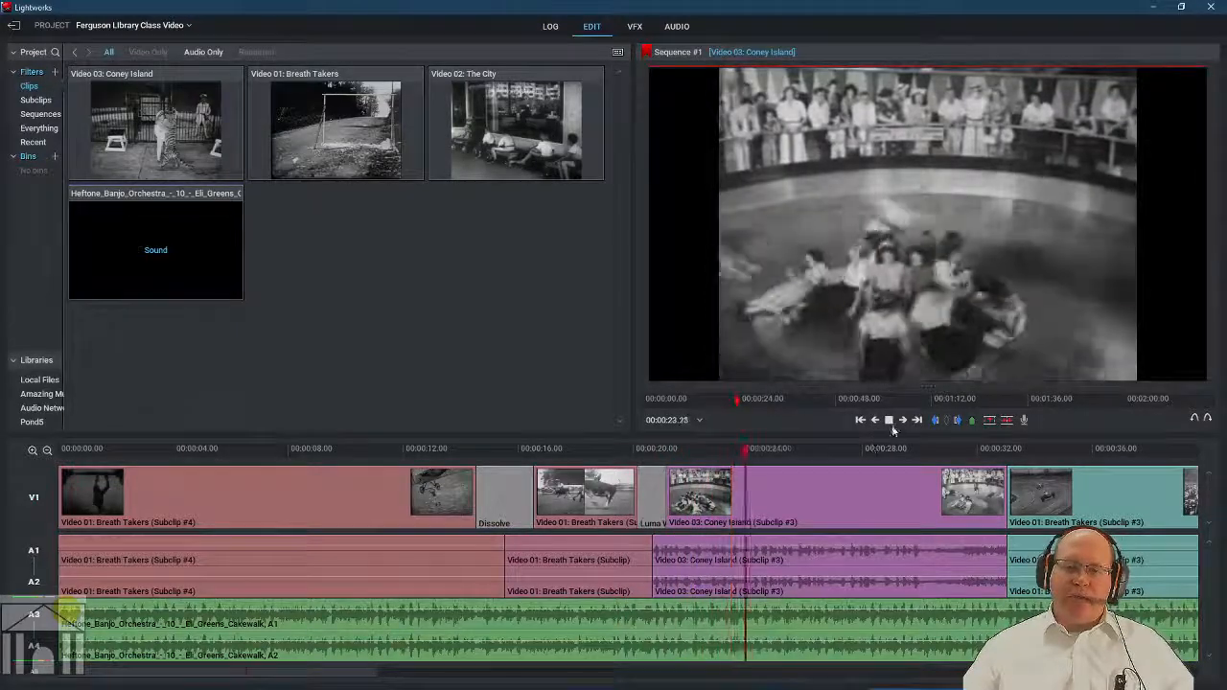
pyautogui.click(890, 422)
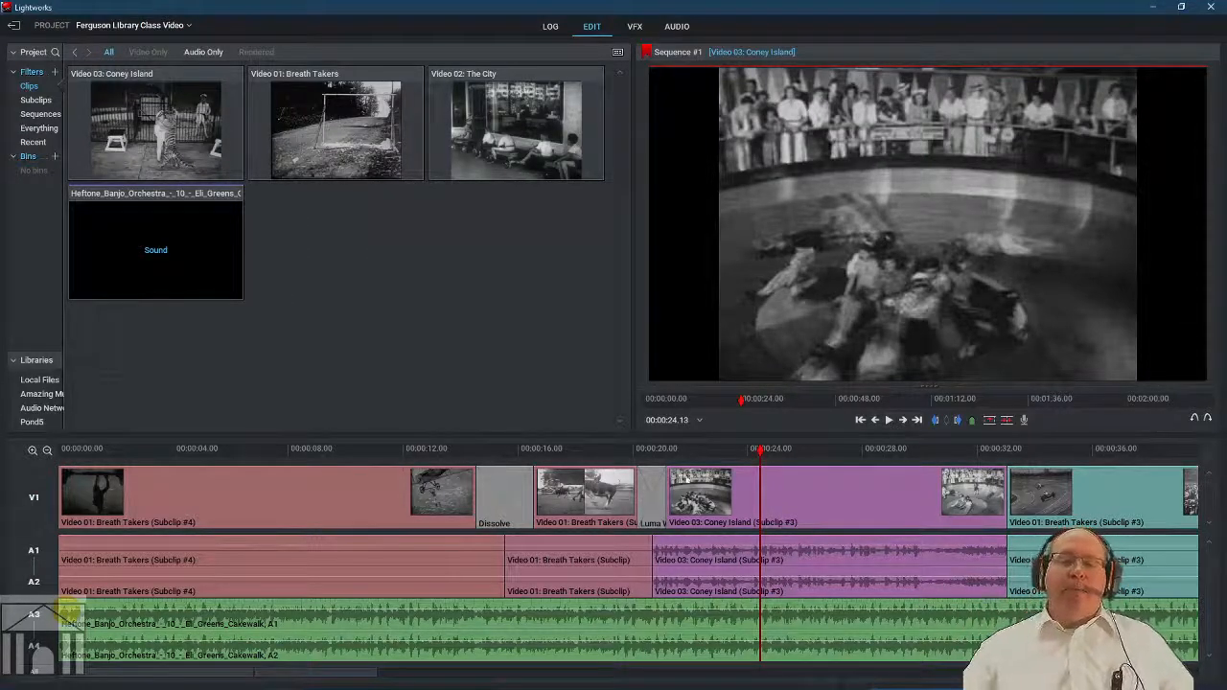
# Switch to the audio workspace and move the playhead to the start of the Coney Island audio at 00:00:20.21.
pyautogui.click(758, 451)
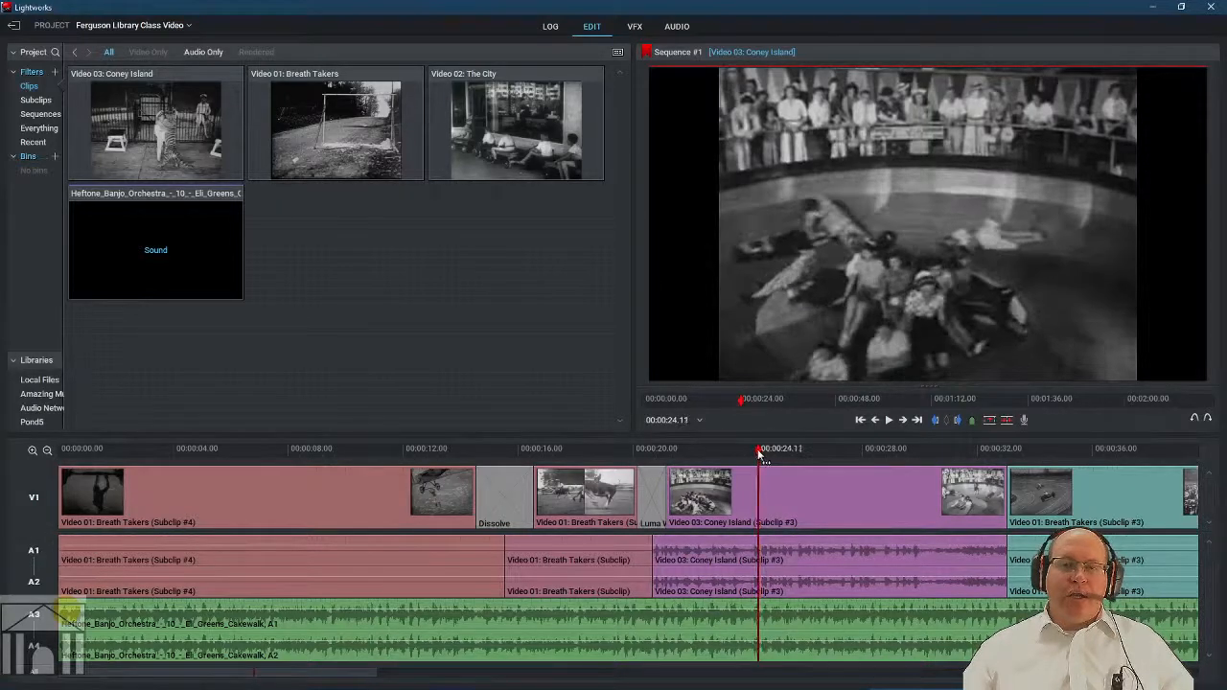
pyautogui.click(676, 27)
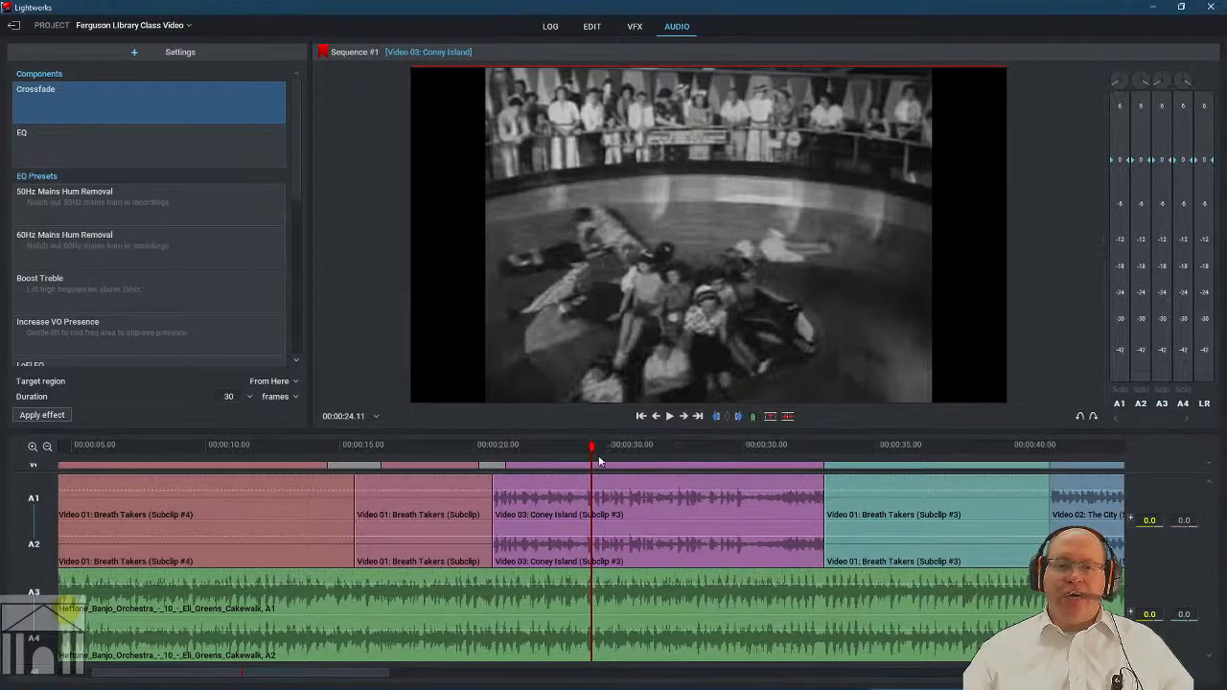
pyautogui.moveTo(592, 446); pyautogui.dragTo(494, 449)
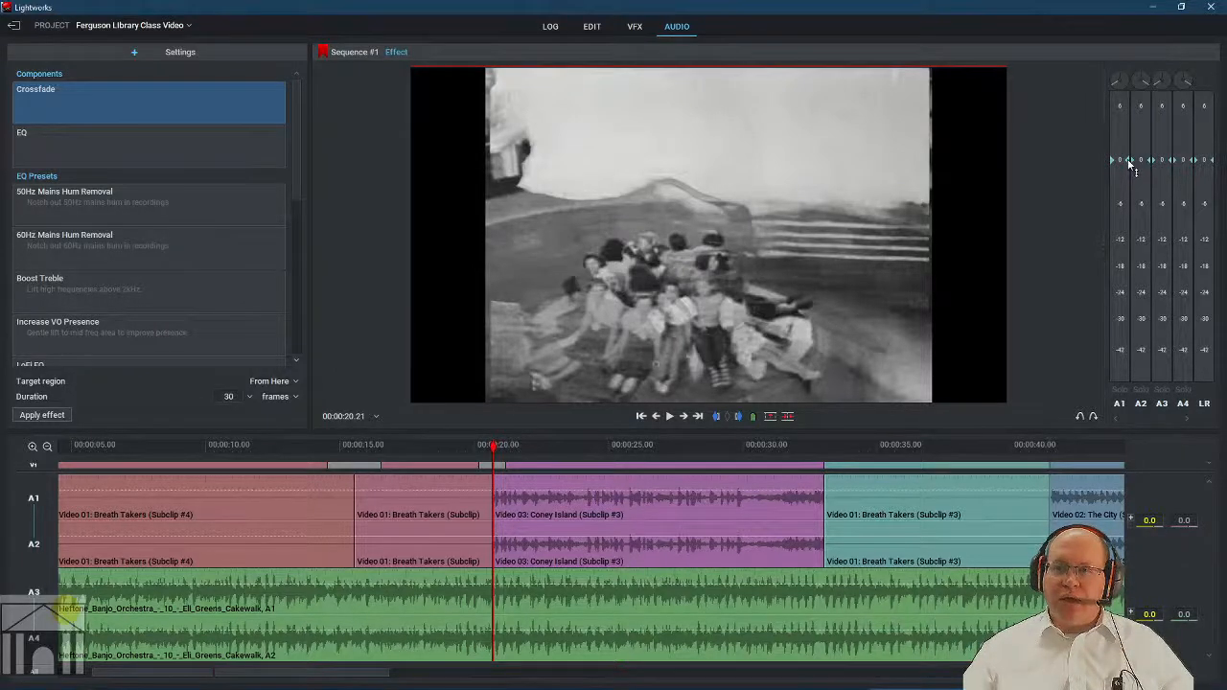
# Lower the A1 and A2 mixer levels all the way down and return both to 0 dB.
pyautogui.moveTo(1131, 165); pyautogui.dragTo(1138, 388)
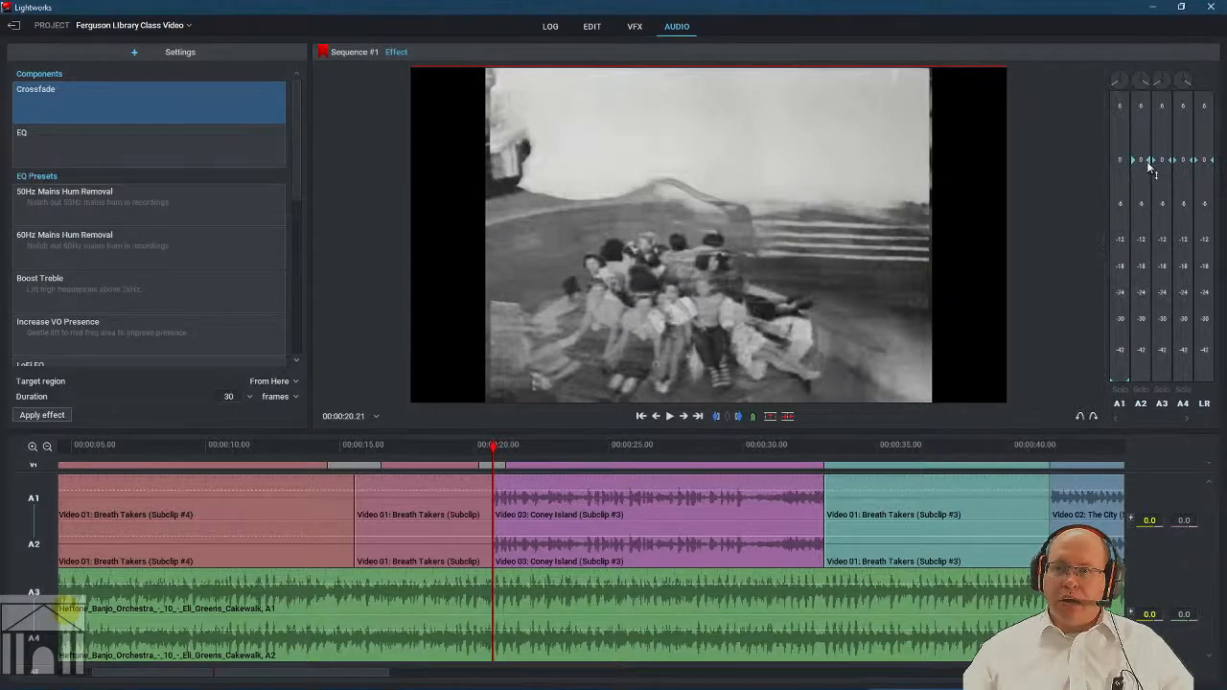
pyautogui.moveTo(1149, 163); pyautogui.dragTo(1158, 387)
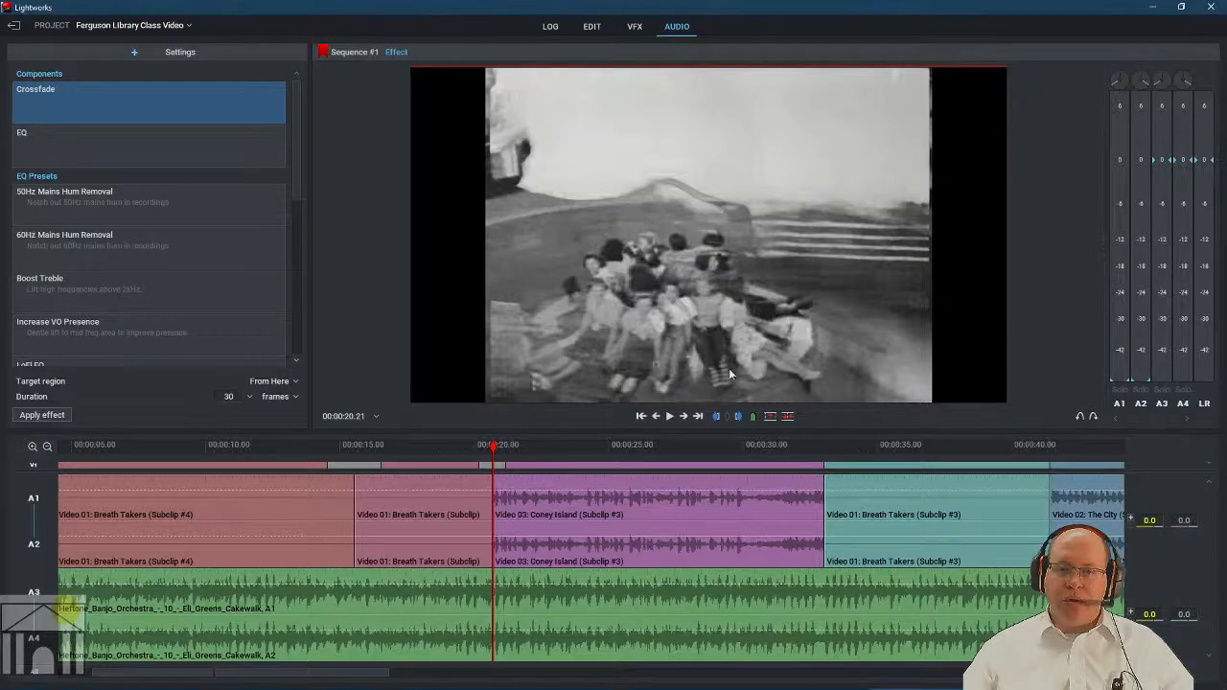
pyautogui.moveTo(494, 453)
pyautogui.mouseDown()
pyautogui.moveTo(610, 460)
pyautogui.moveTo(493, 455)
pyautogui.mouseUp()
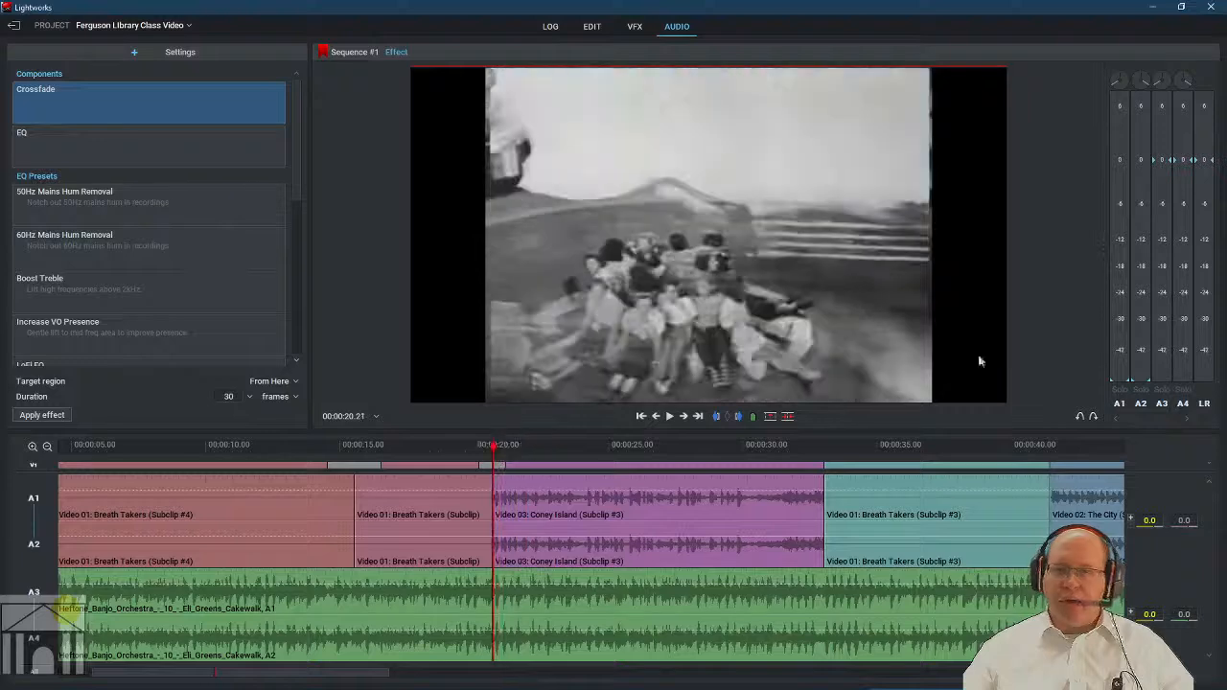
pyautogui.moveTo(1129, 383); pyautogui.dragTo(1133, 175)
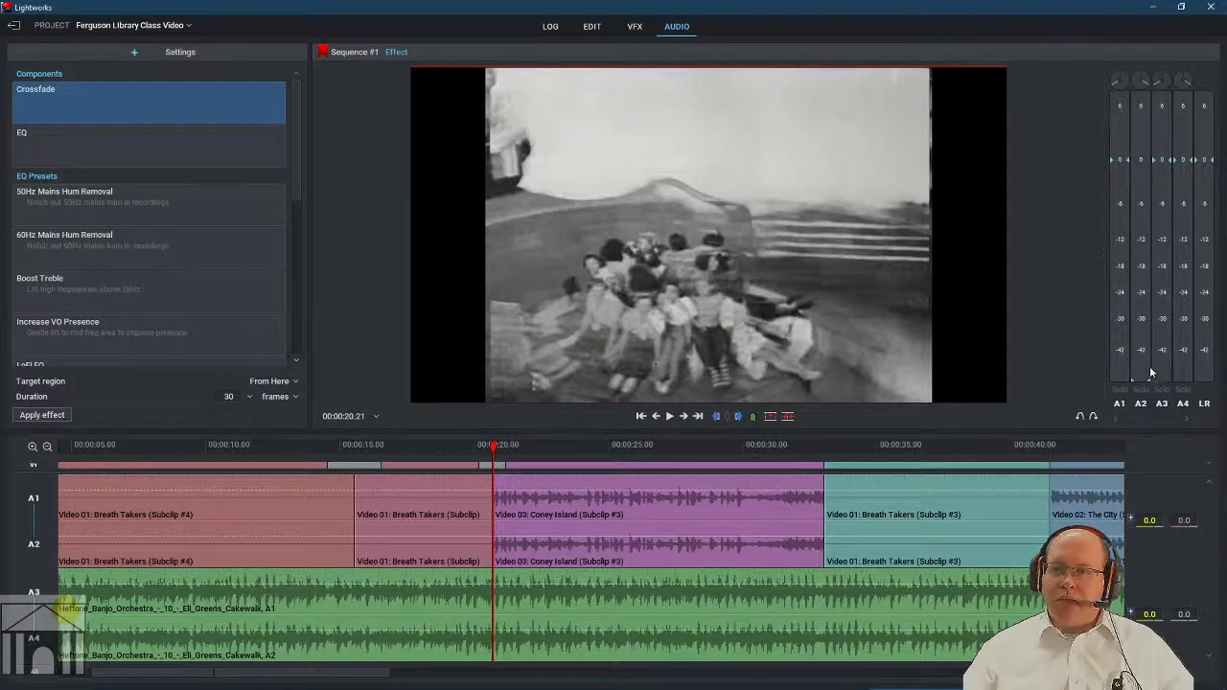
pyautogui.moveTo(1149, 388); pyautogui.dragTo(1144, 176)
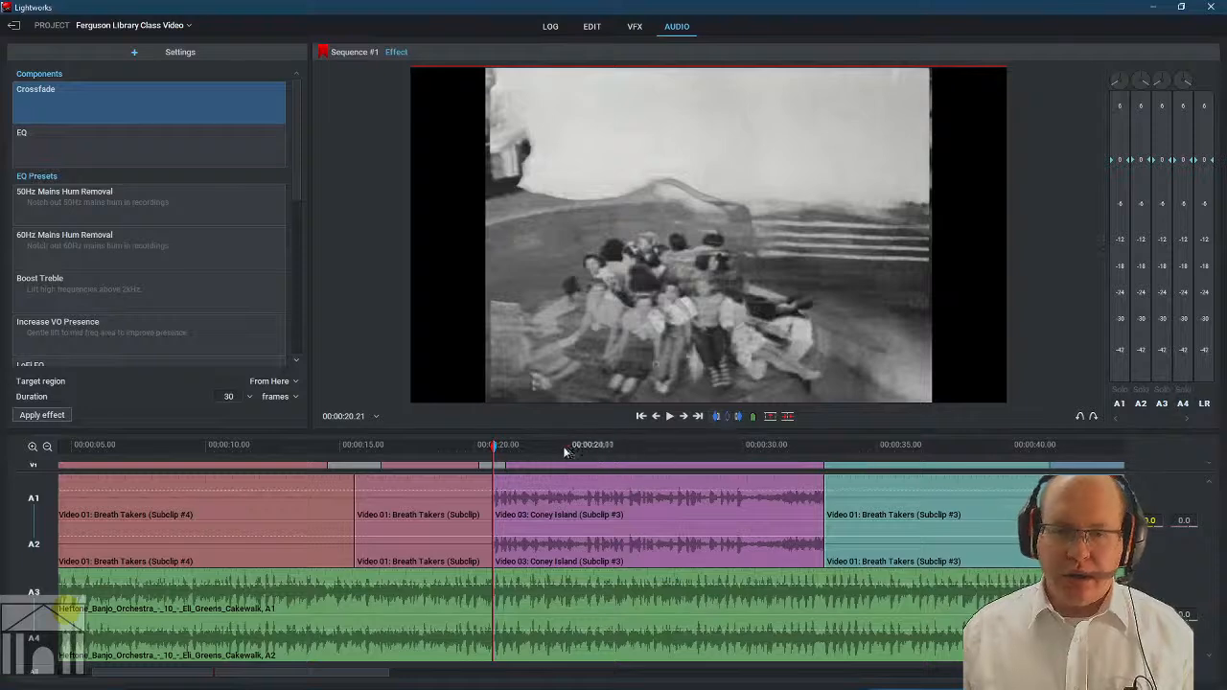
# Mark the section from 00:00:20.21 to 00:00:26.08 and lower the A1 and A2 mixer levels all the way down.
pyautogui.click(644, 447)
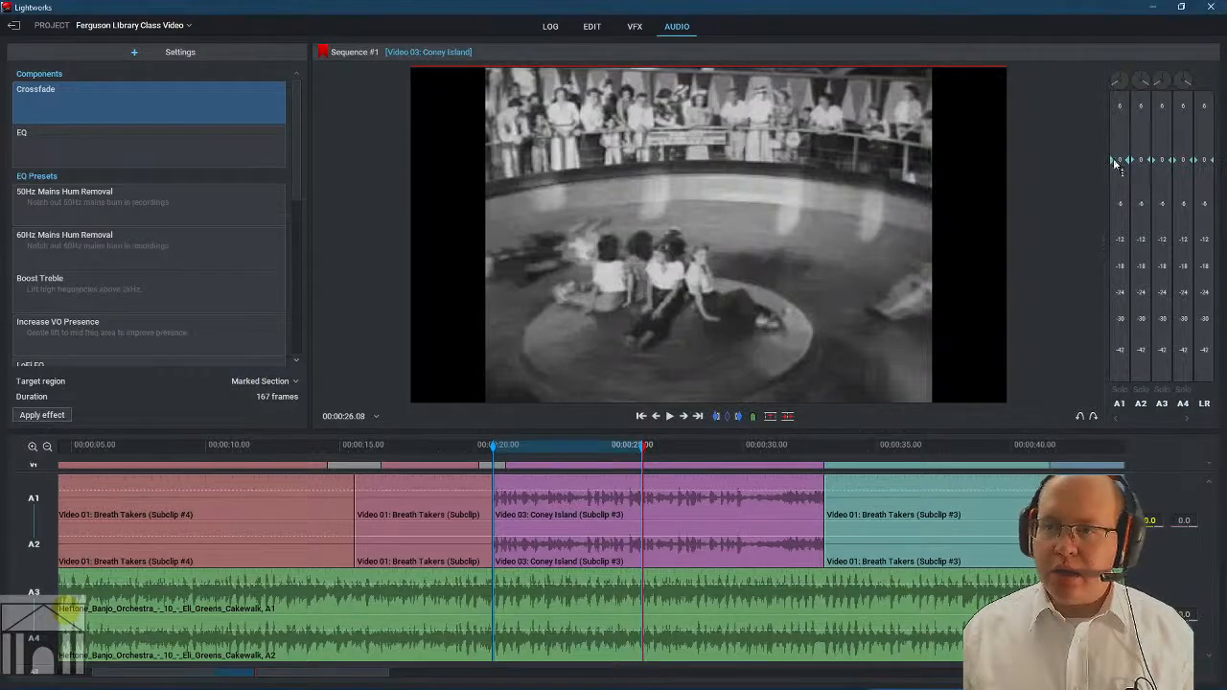
pyautogui.moveTo(1115, 165); pyautogui.dragTo(1120, 388)
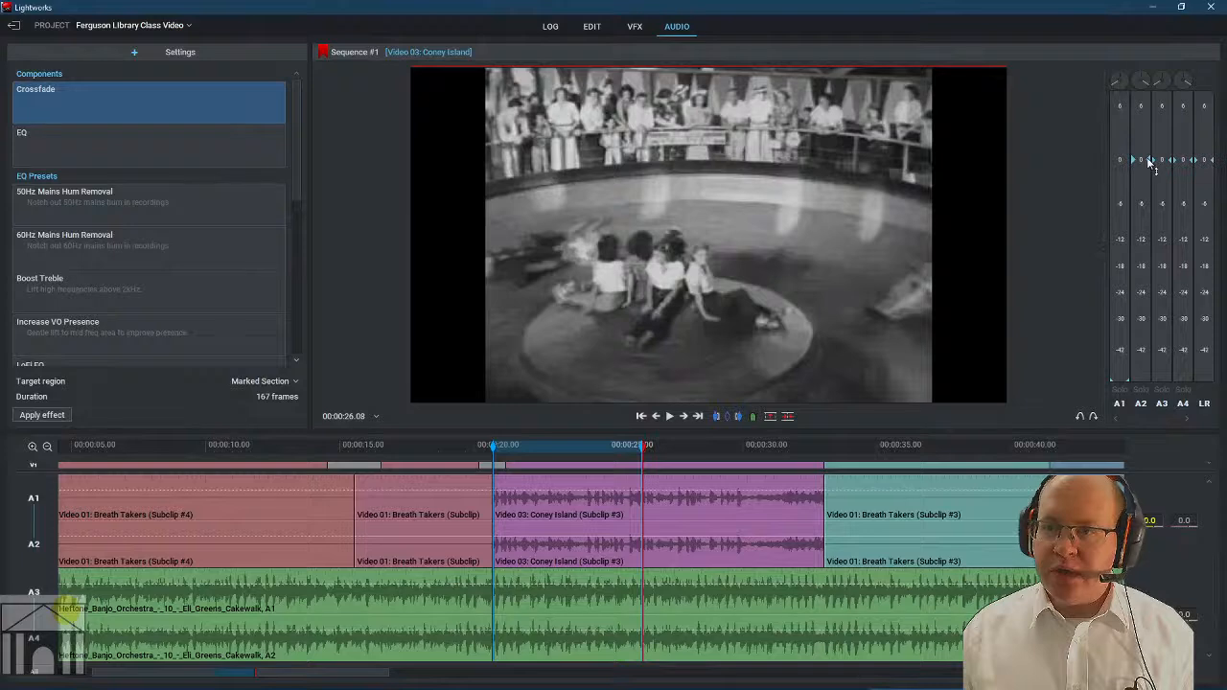
pyautogui.moveTo(1149, 164); pyautogui.dragTo(1146, 386)
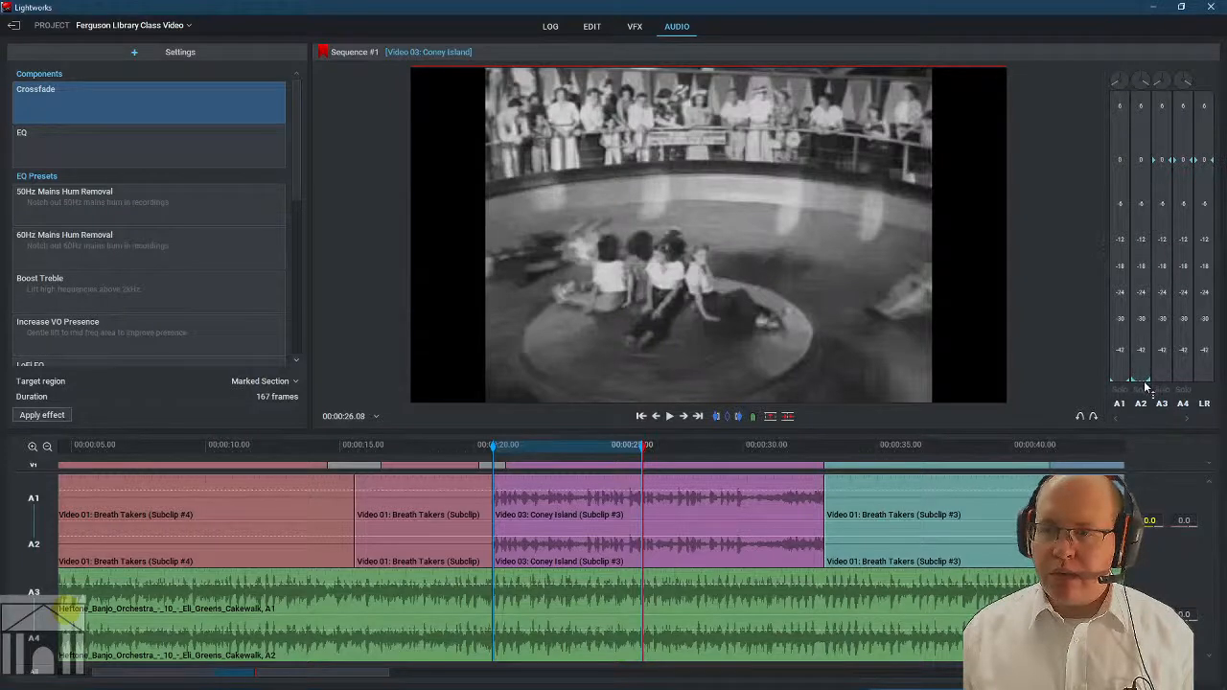
# Set the marked section of the Coney Island clip to run from 00:00:27.00 to 00:00:30.00.
pyautogui.click(741, 454)
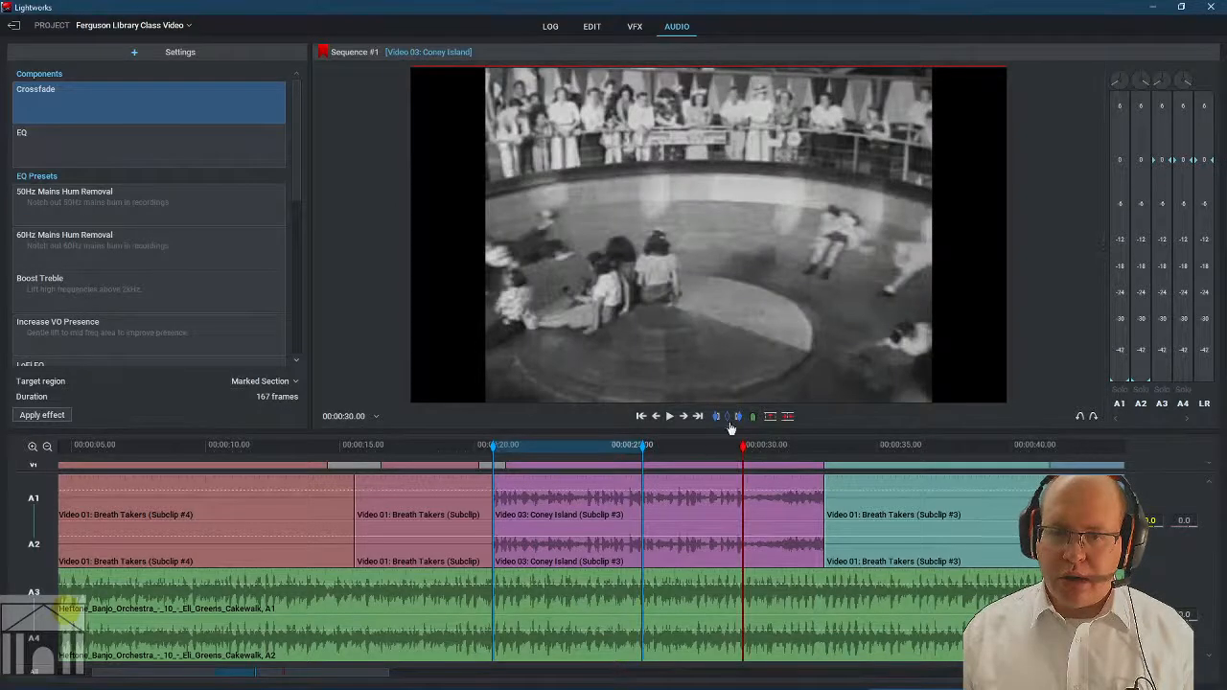
pyautogui.click(738, 418)
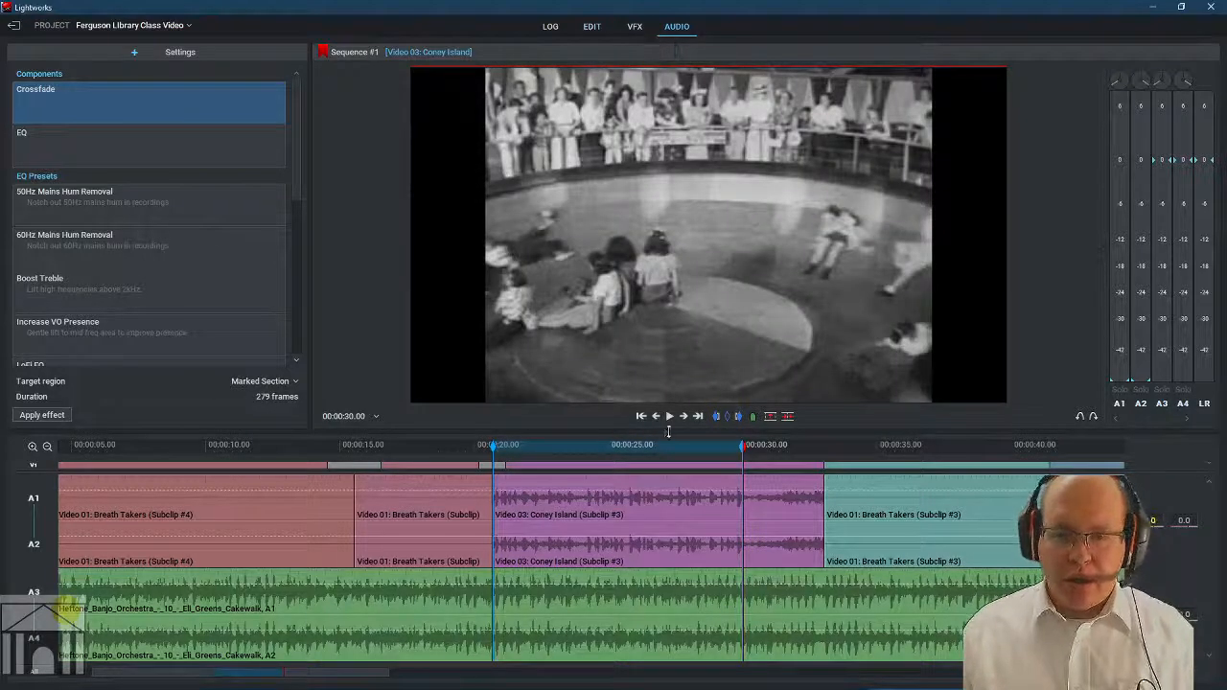
pyautogui.click(686, 459)
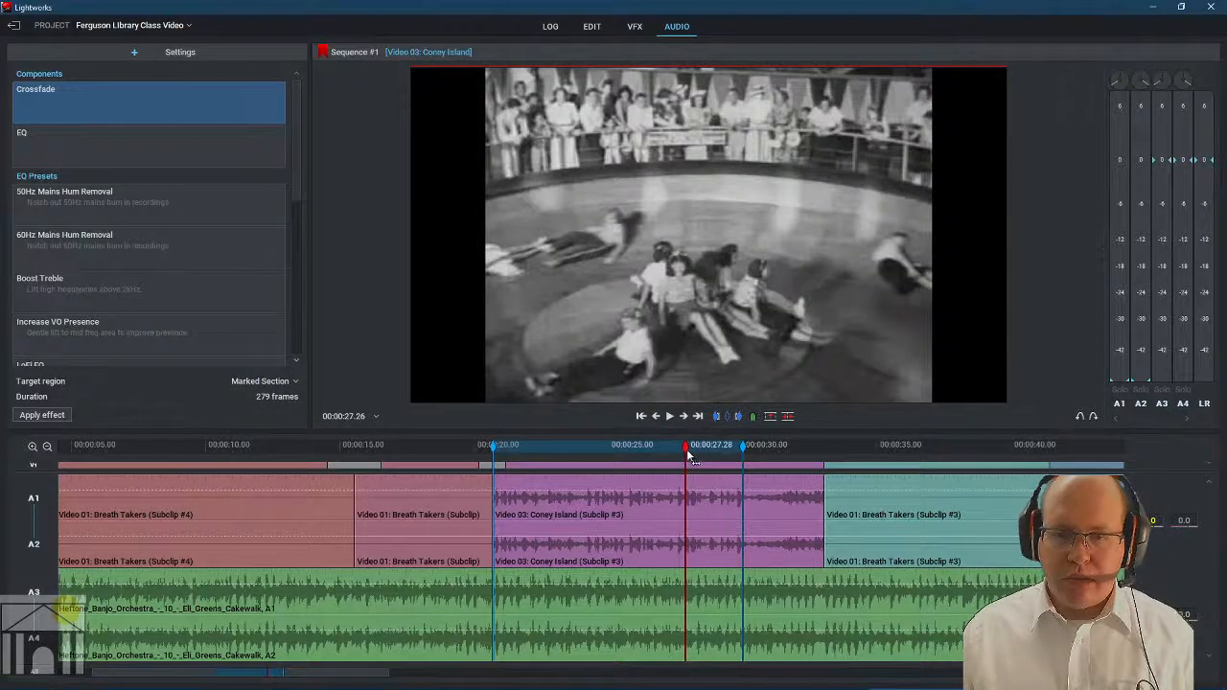
pyautogui.click(668, 452)
pyautogui.moveTo(668, 453); pyautogui.dragTo(663, 453)
pyautogui.click(716, 417)
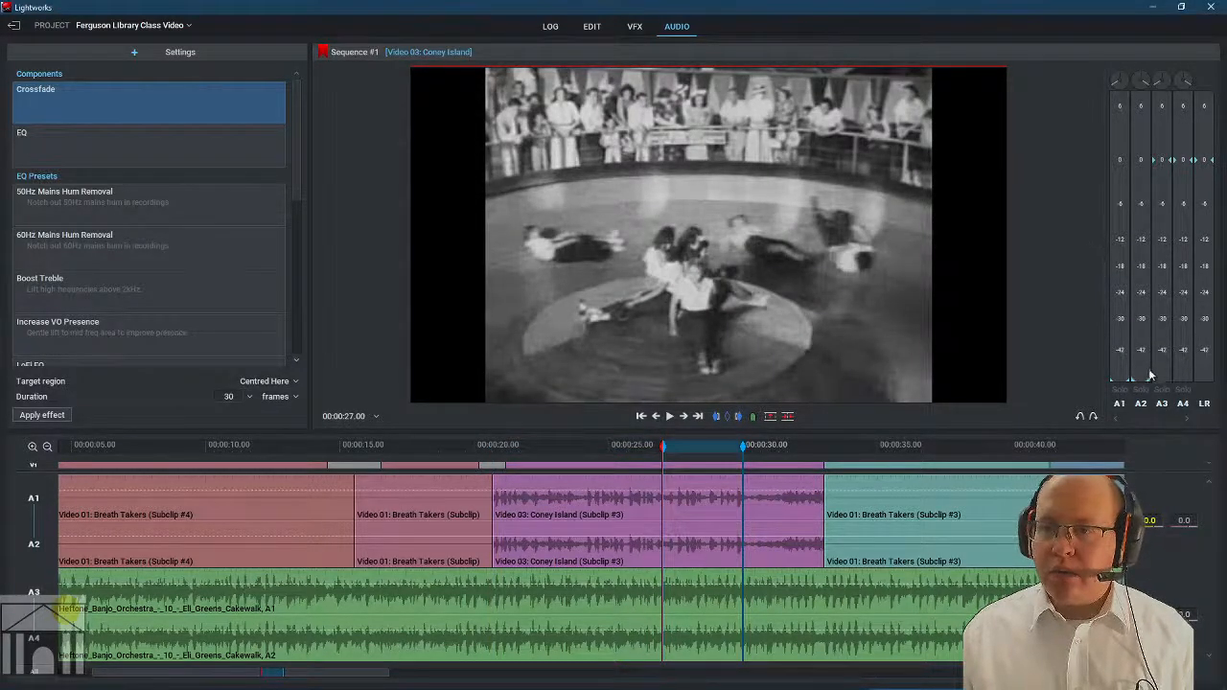
# Return the A1 and A2 mixer levels to 0 dB and lower A3 and A4 all the way down.
pyautogui.moveTo(1138, 211); pyautogui.dragTo(1143, 167)
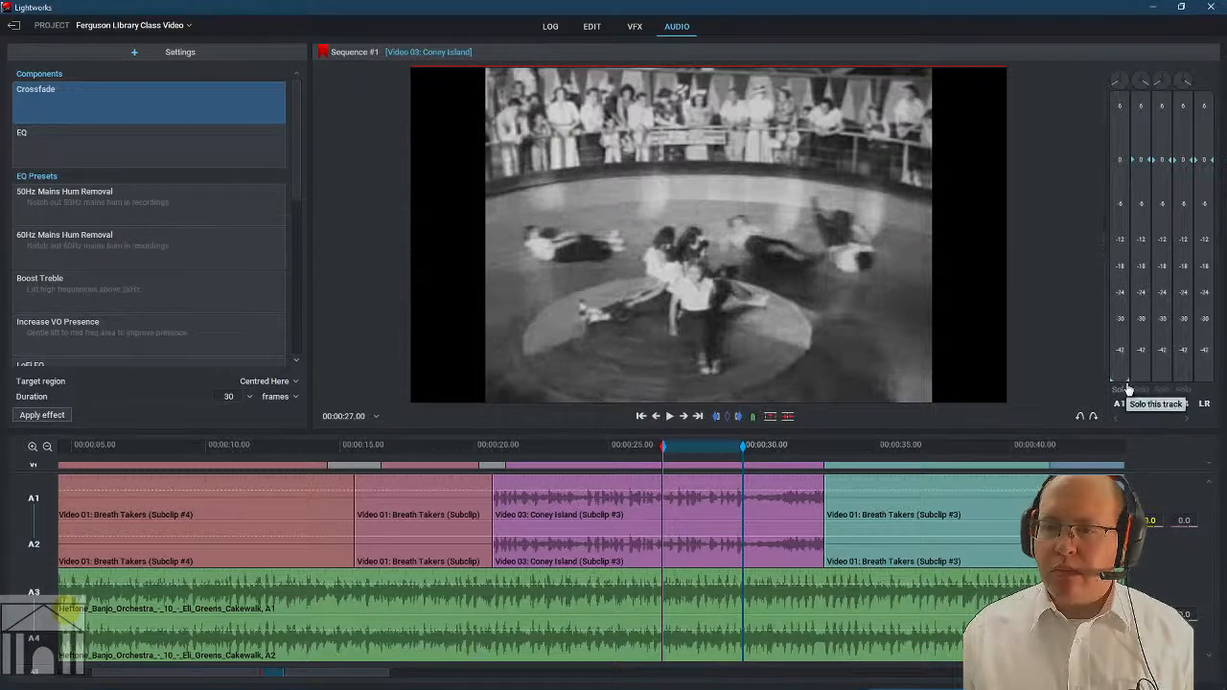
pyautogui.moveTo(1128, 383); pyautogui.dragTo(1191, 377)
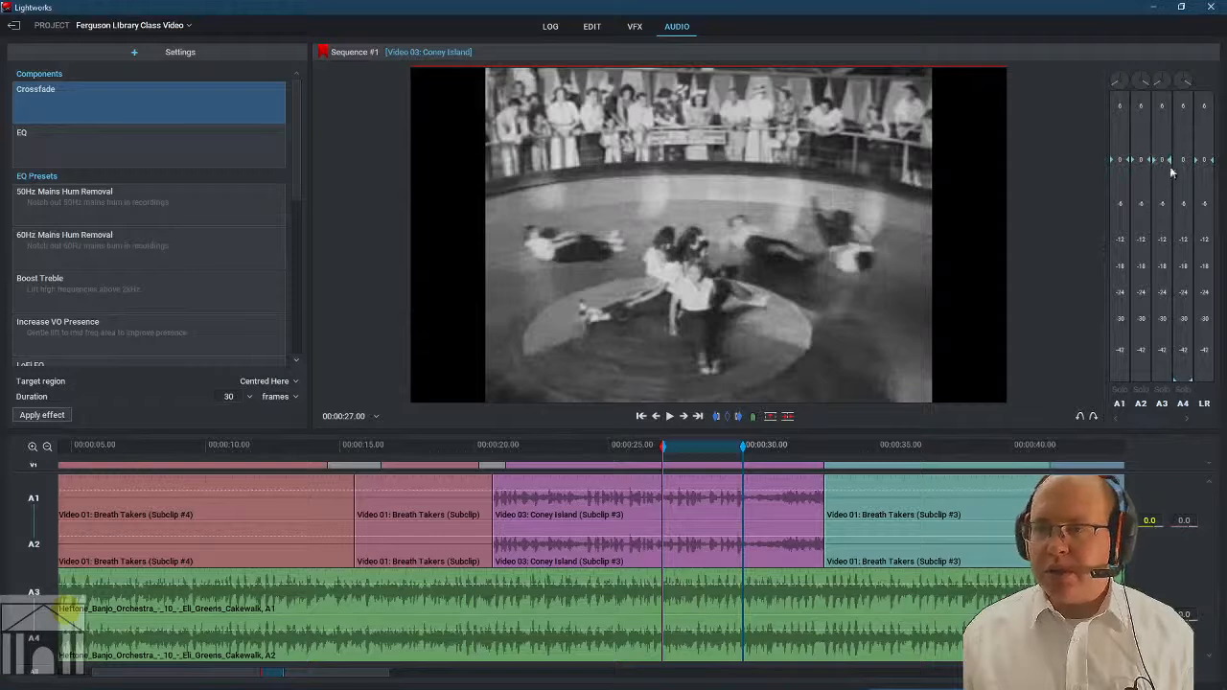
pyautogui.moveTo(1171, 163); pyautogui.dragTo(1185, 386)
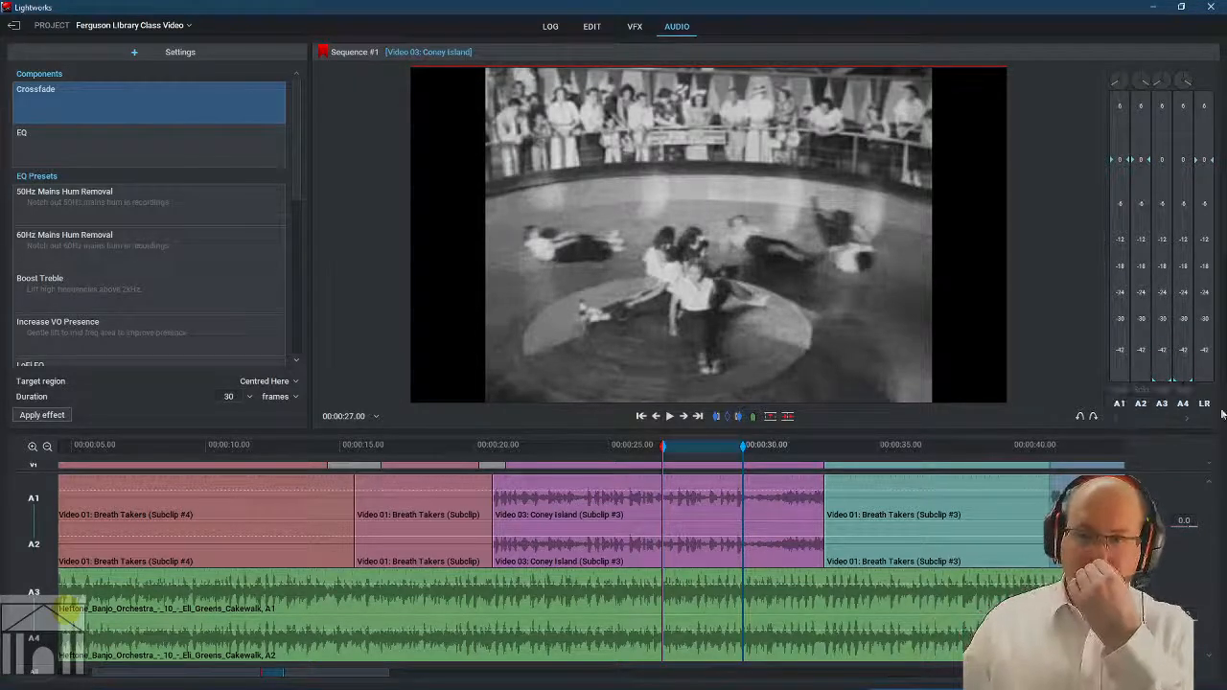
# Play the sequence from 00:00:19.27 to hear the clip audio with the A3 and A4 music lowered.
pyautogui.click(1162, 391)
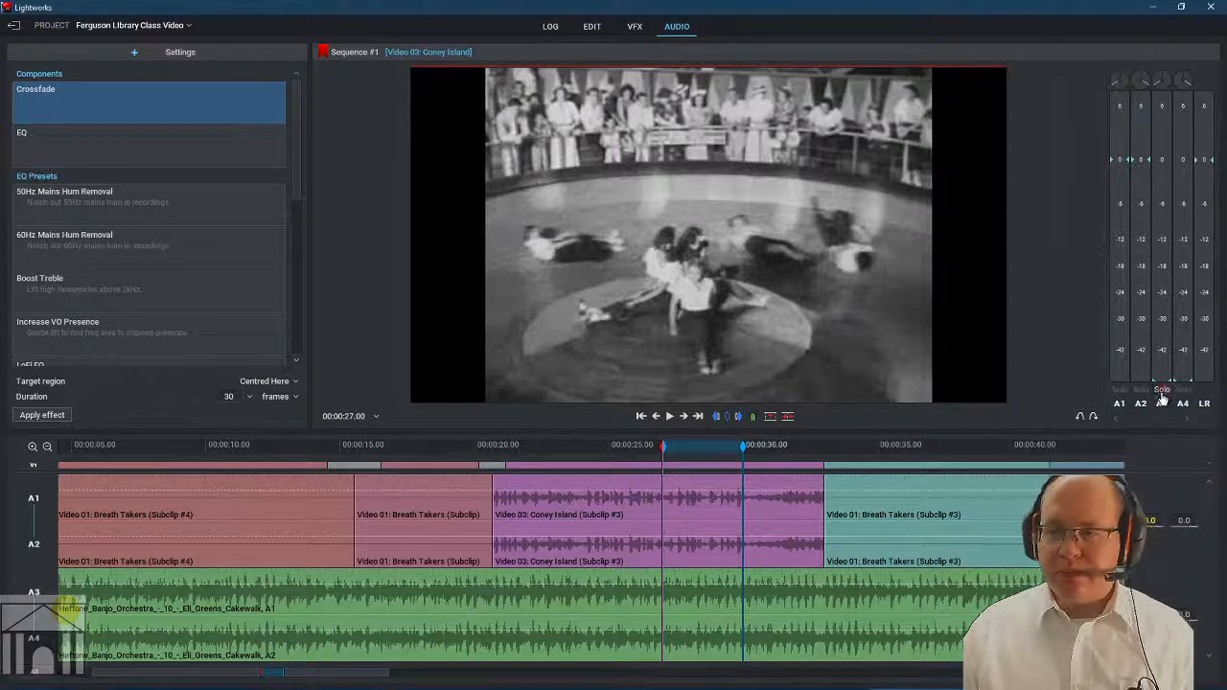
pyautogui.click(1162, 392)
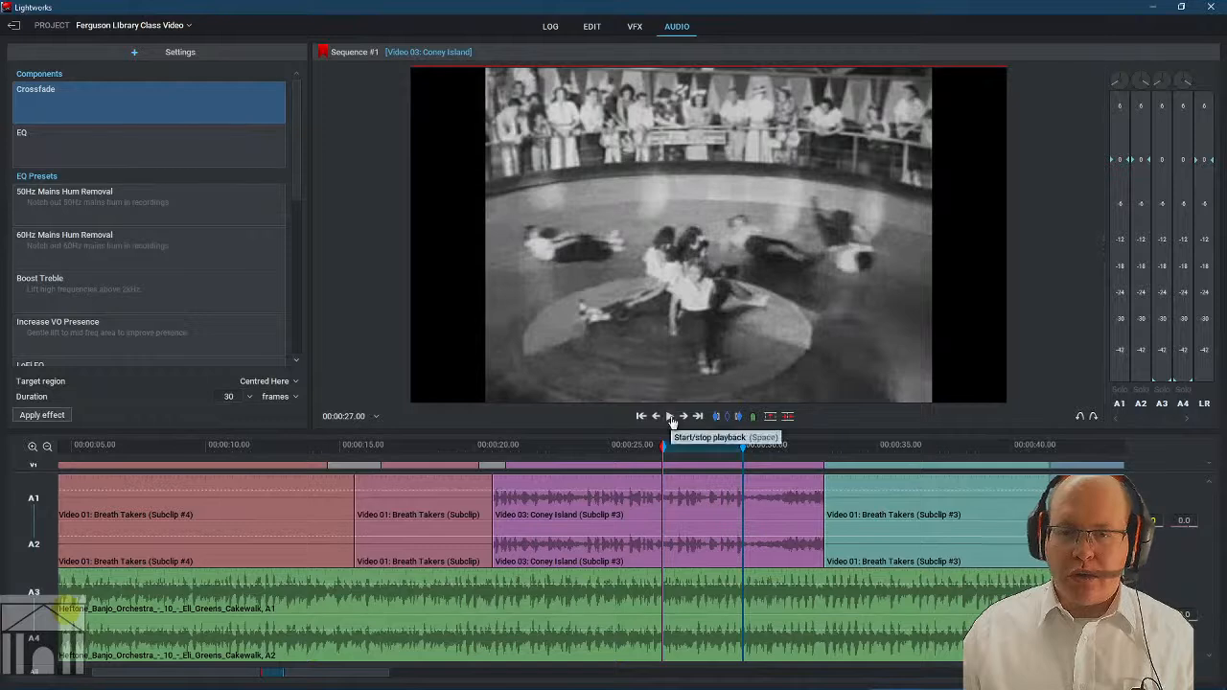
pyautogui.moveTo(530, 458); pyautogui.dragTo(471, 452)
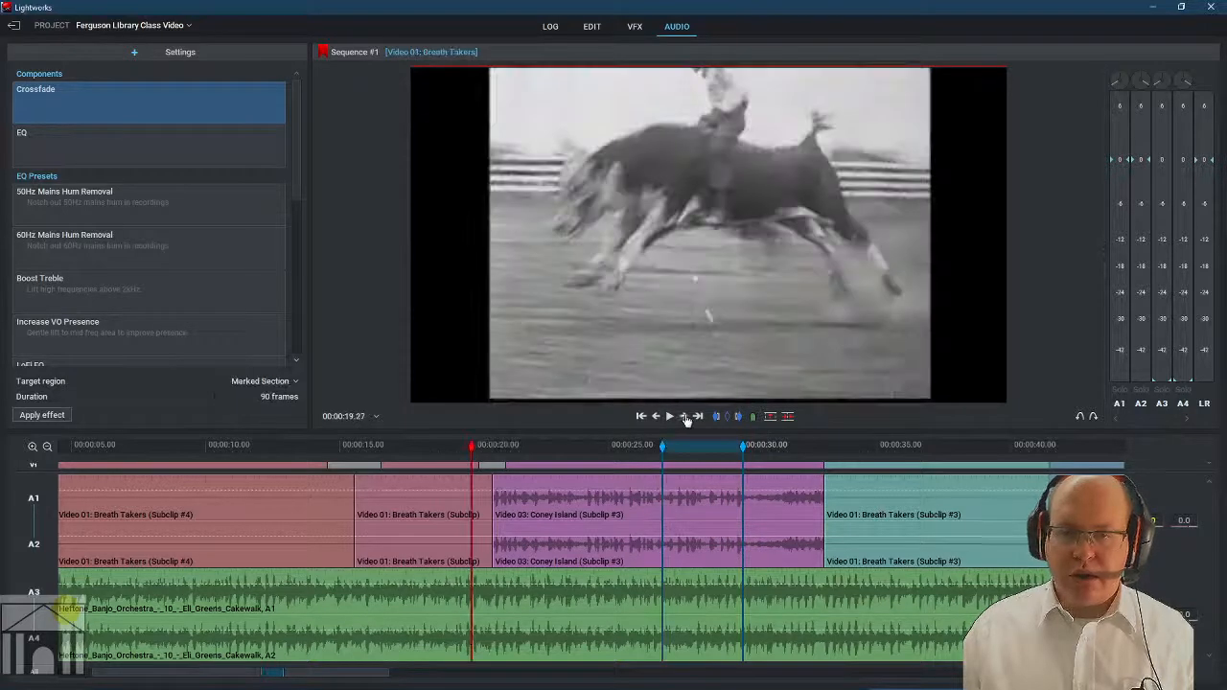
pyautogui.click(670, 418)
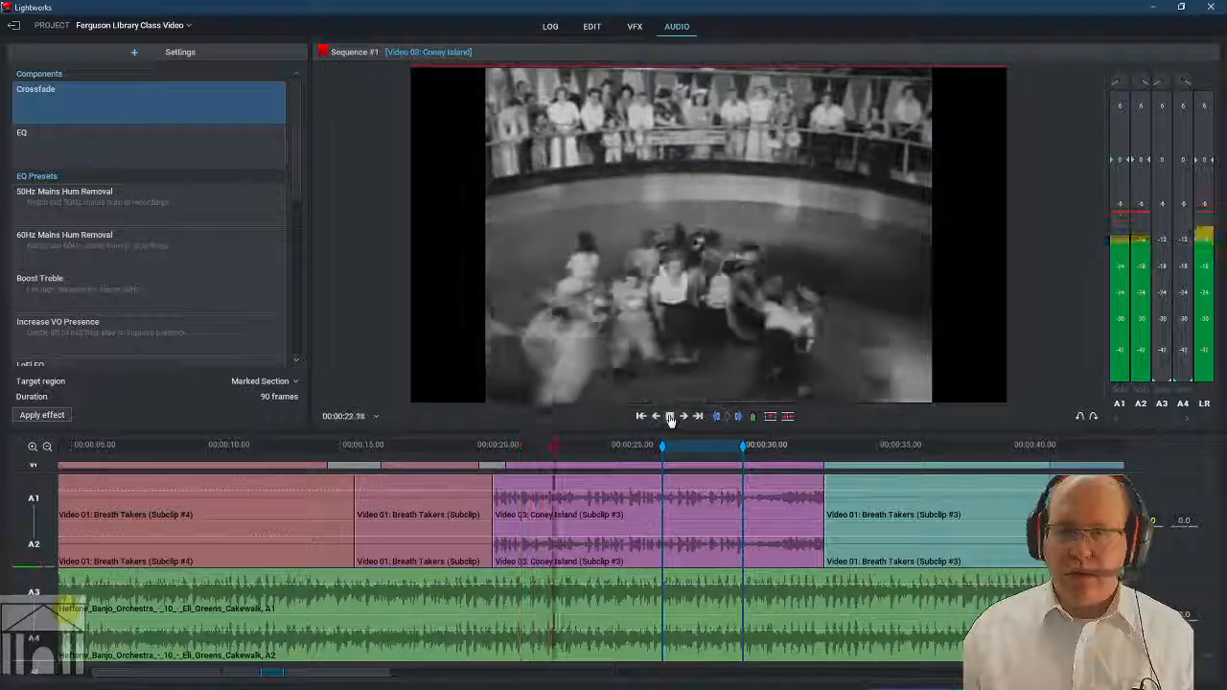
pyautogui.click(671, 420)
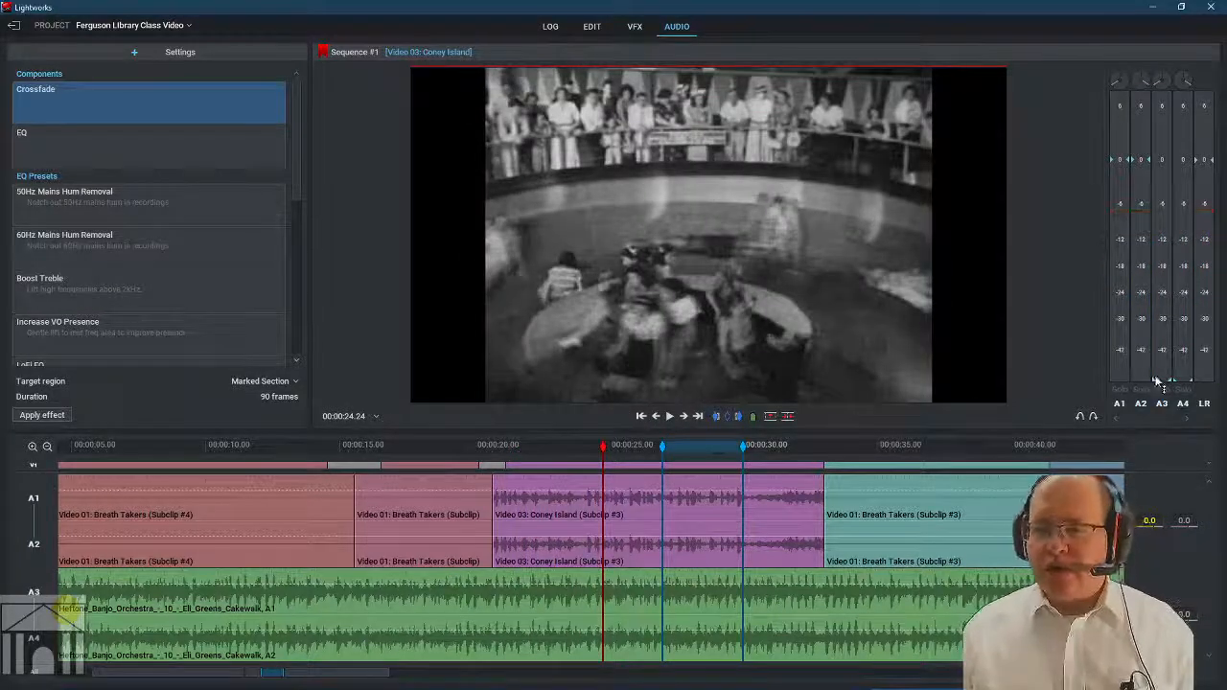
# Return the A3 and A4 mixer levels to 0 dB.
pyautogui.moveTo(1150, 218); pyautogui.dragTo(1150, 168)
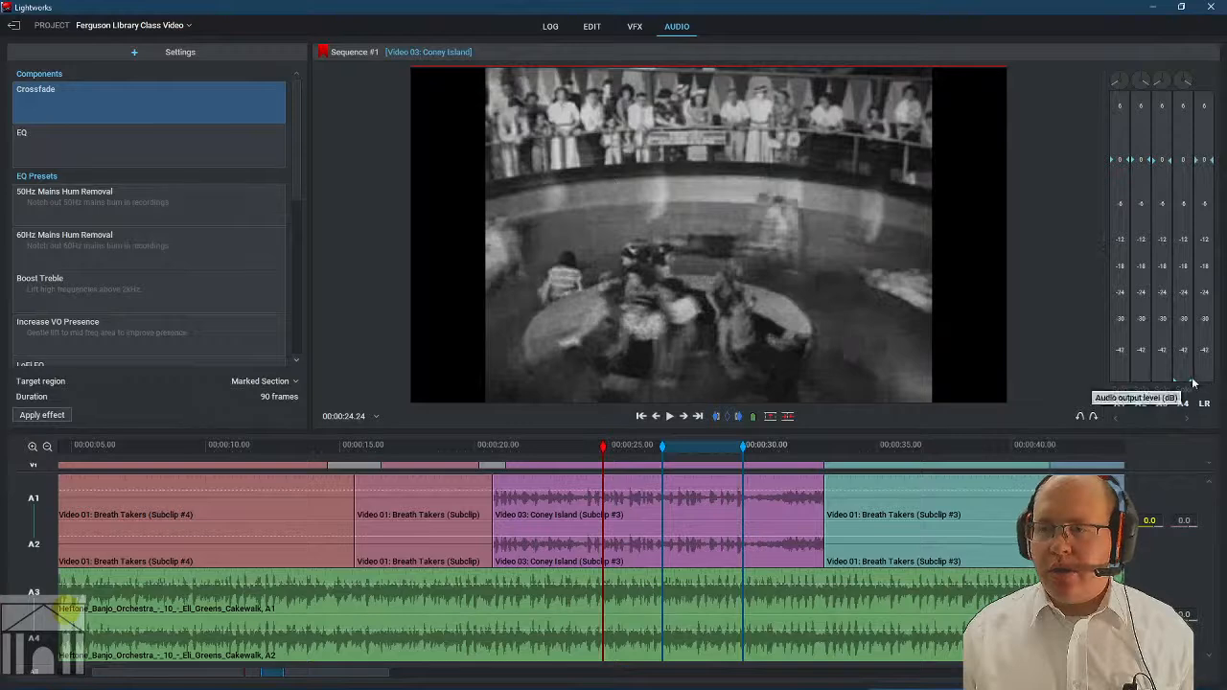
pyautogui.moveTo(1179, 209); pyautogui.dragTo(1185, 172)
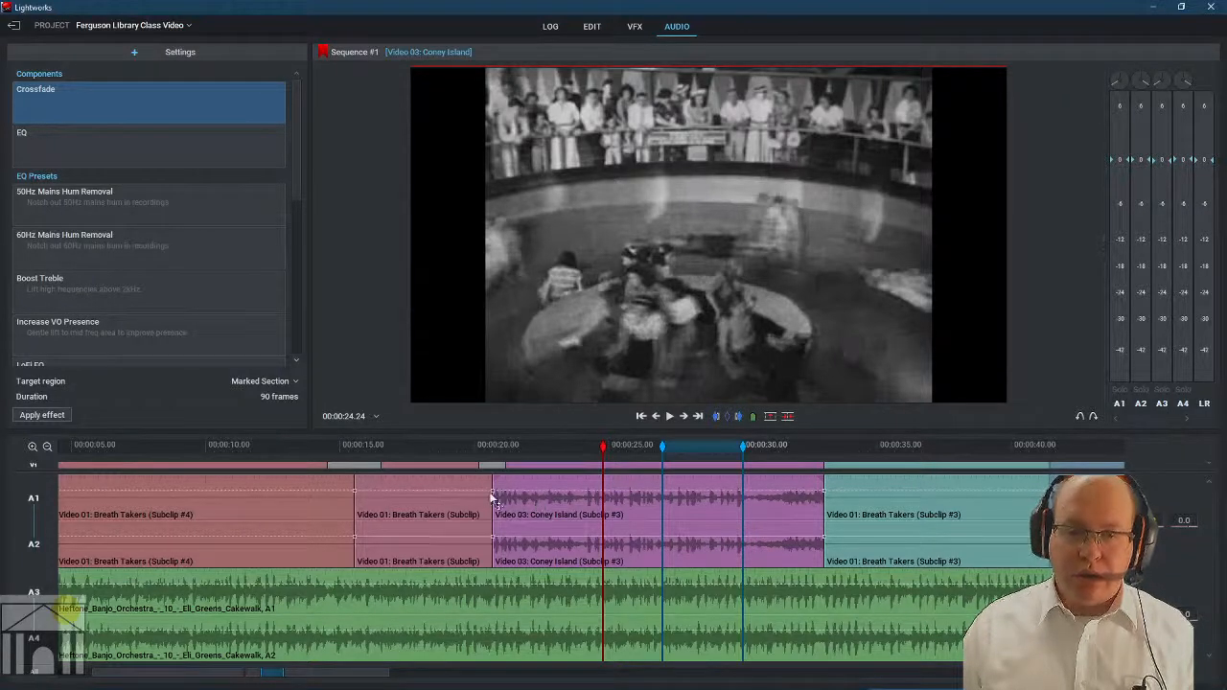
pyautogui.moveTo(494, 496)
pyautogui.mouseDown()
pyautogui.moveTo(498, 530)
pyautogui.moveTo(495, 480)
pyautogui.moveTo(494, 492)
pyautogui.mouseUp()
# Apply the EQ effect to the marked section of the Coney Island clip and bring up its Band 4 settings.
pyautogui.rightClick(694, 521)
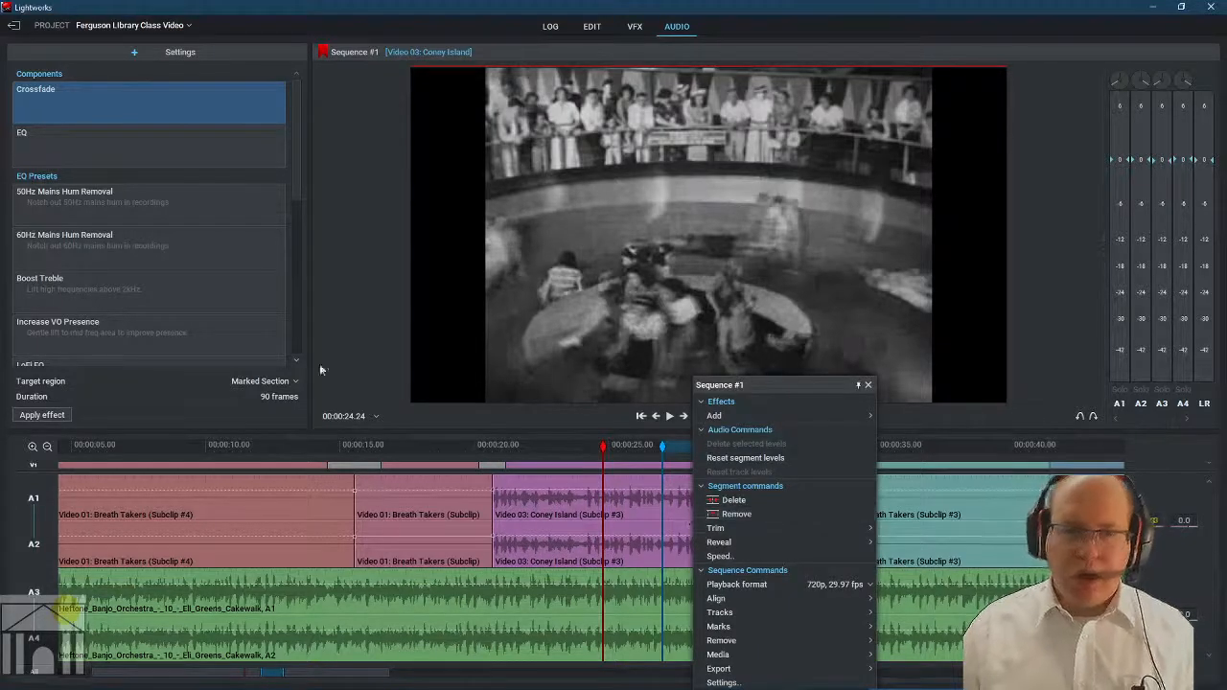
pyautogui.click(354, 361)
pyautogui.scroll(-7, 176, 314)
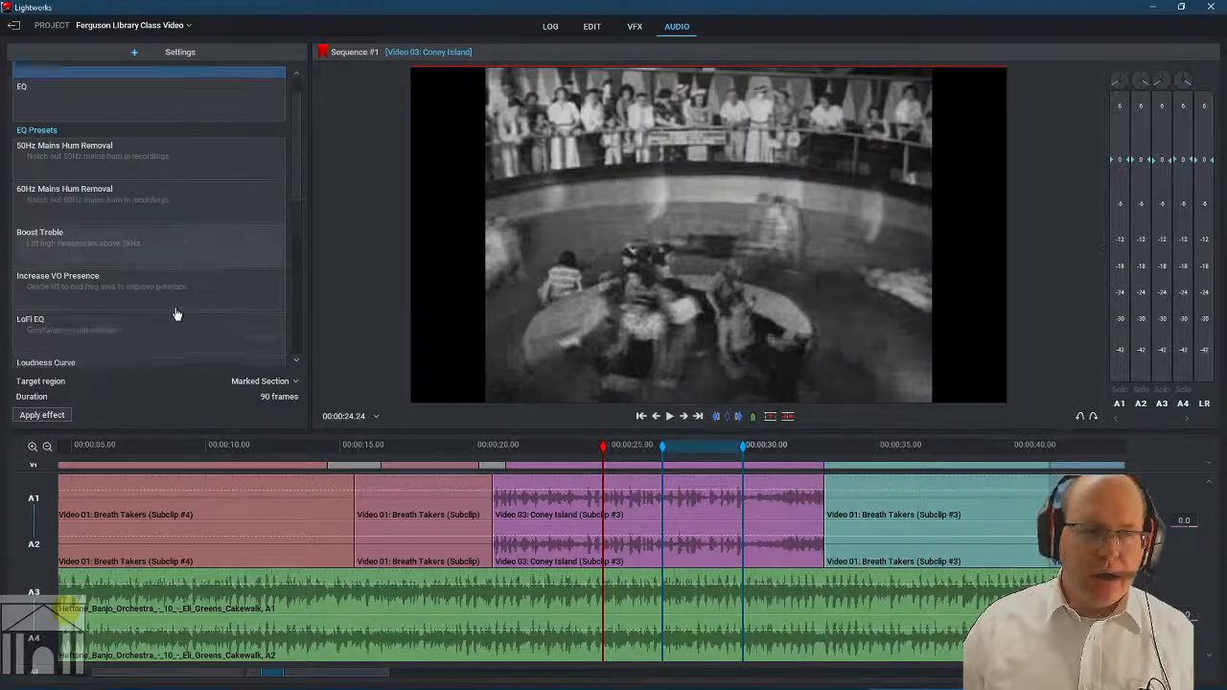
pyautogui.scroll(7, 175, 313)
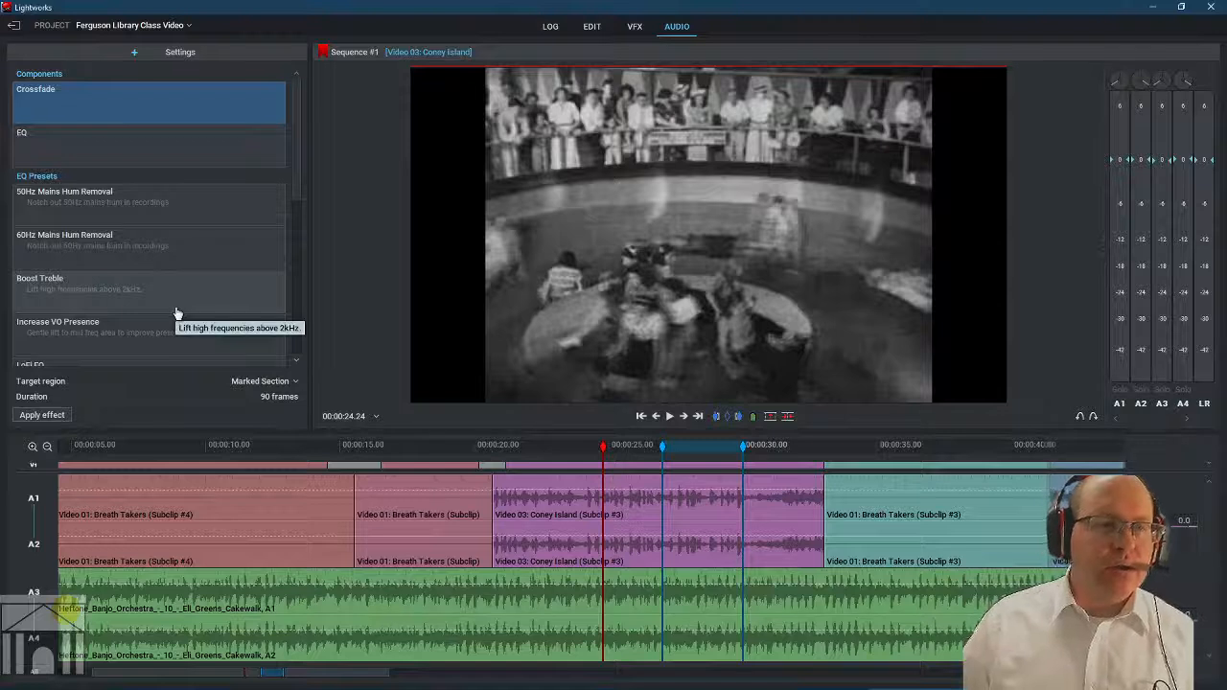
pyautogui.click(141, 154)
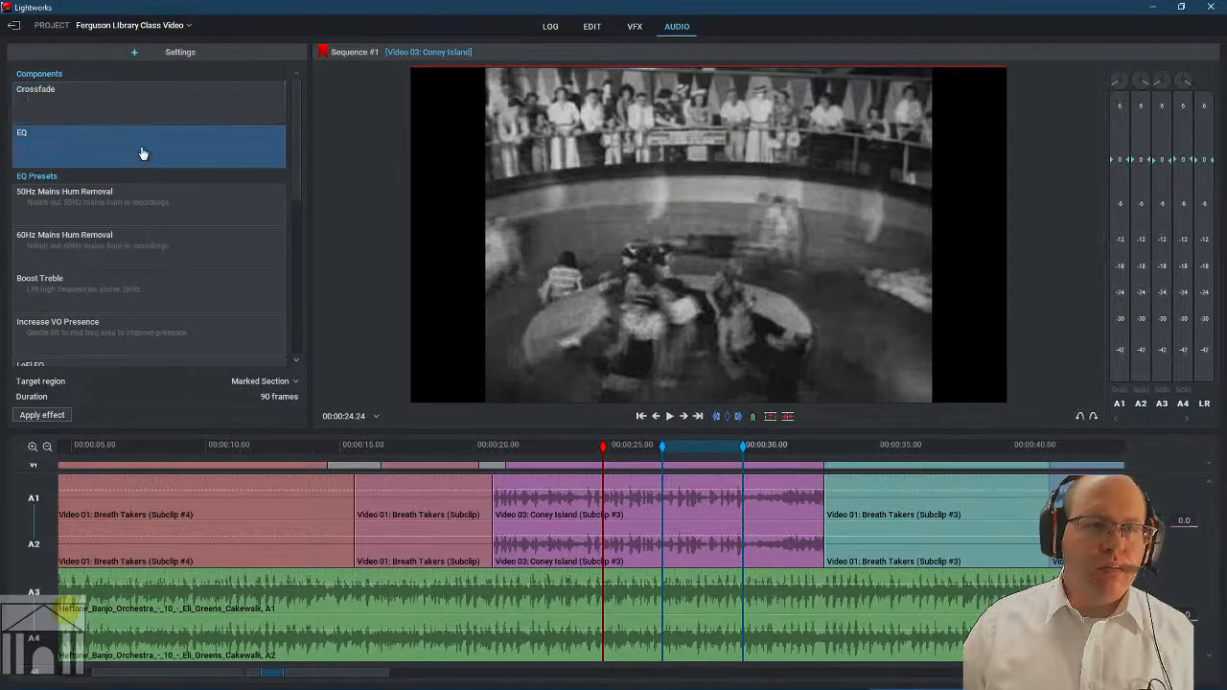
pyautogui.doubleClick(141, 154)
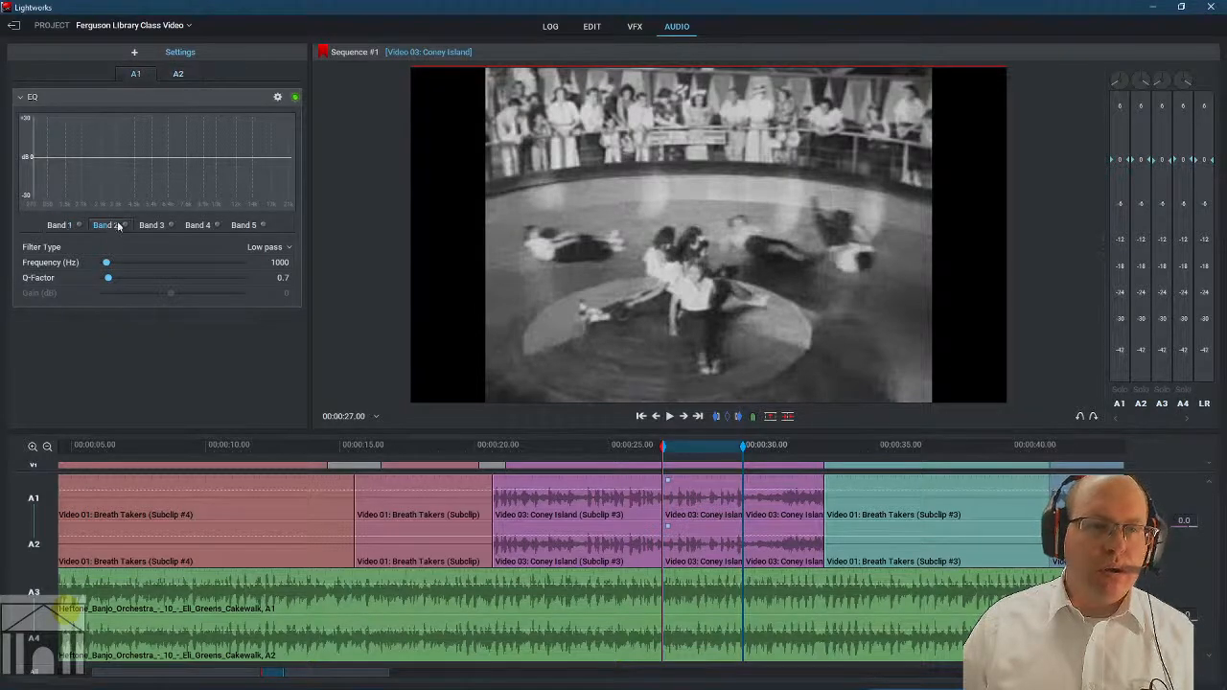
pyautogui.click(192, 228)
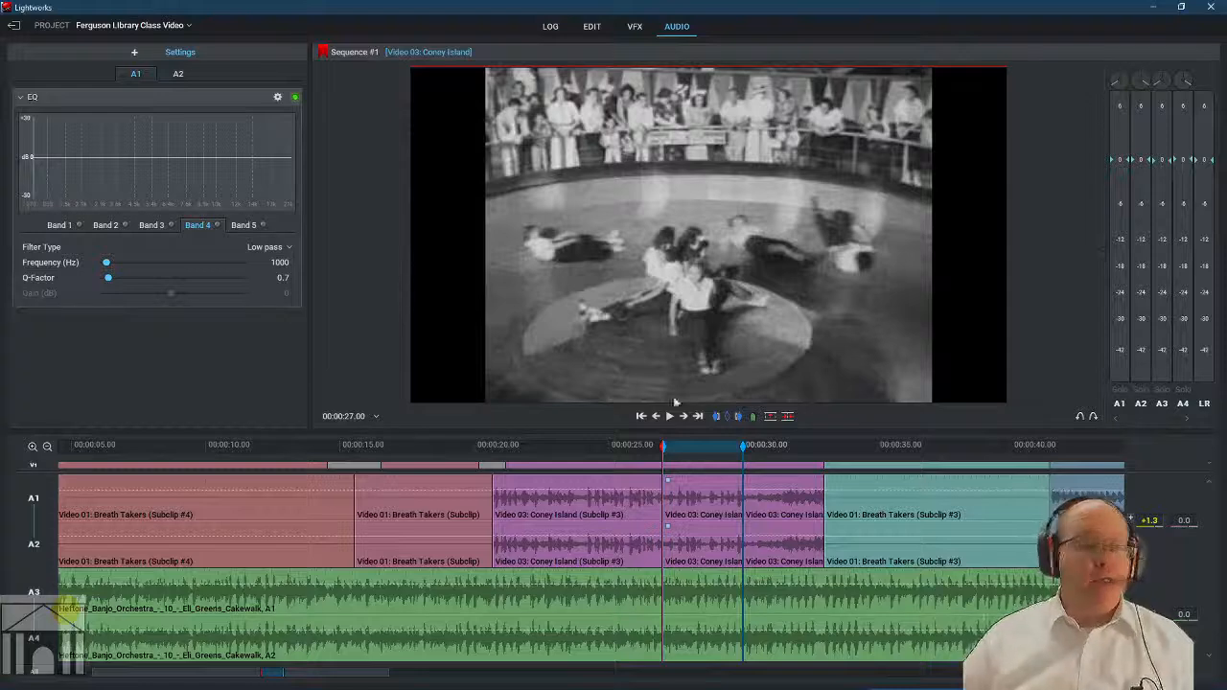
# Ungroup audio tracks A1 and A2.
pyautogui.rightClick(37, 532)
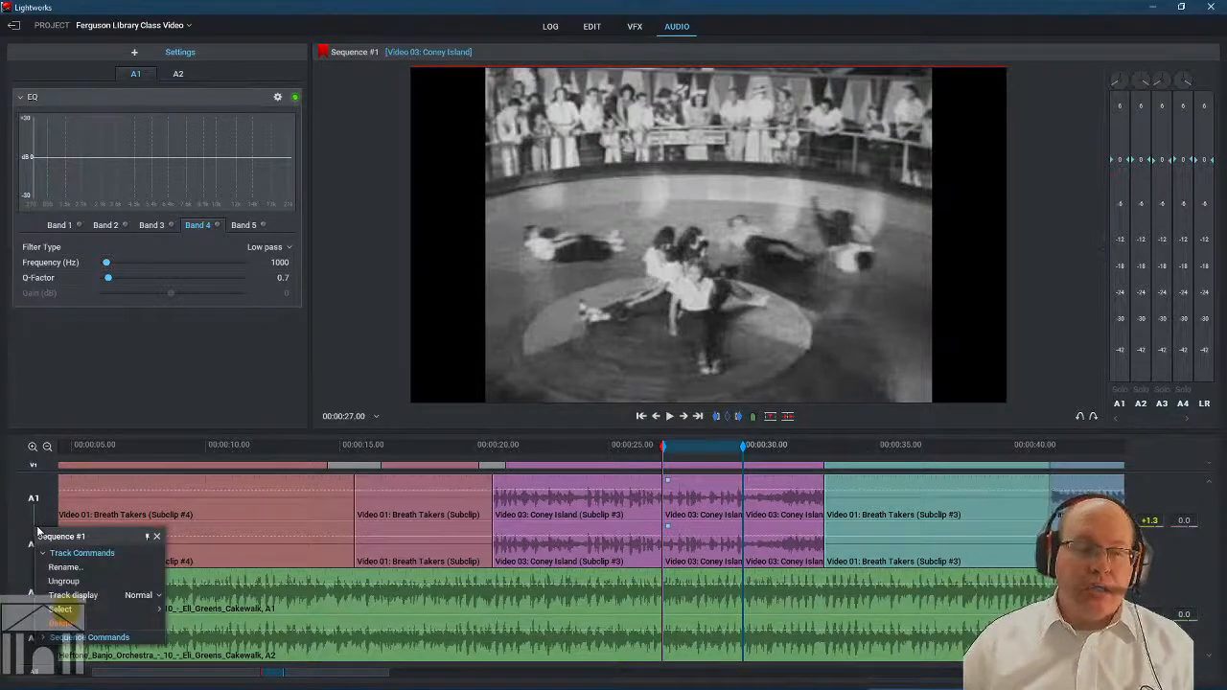
pyautogui.click(55, 582)
# Delete the Breath Takers (Subclip #4) segment and the video clips' two audio tracks.
pyautogui.rightClick(89, 537)
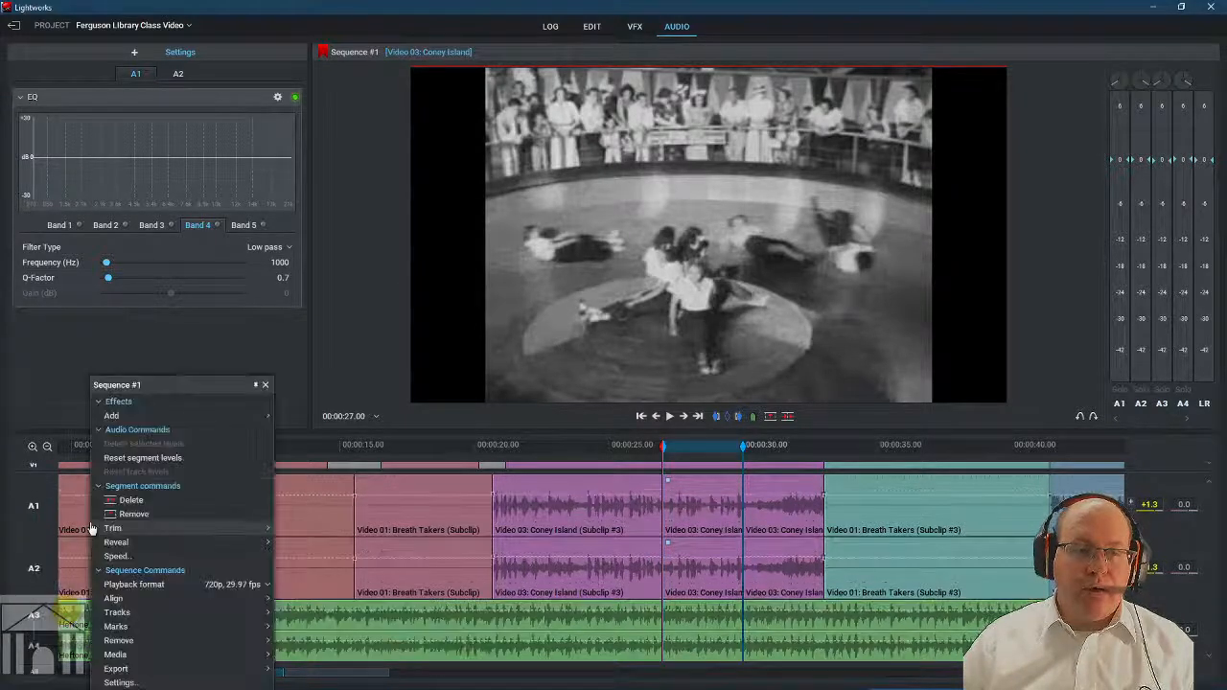
pyautogui.click(108, 549)
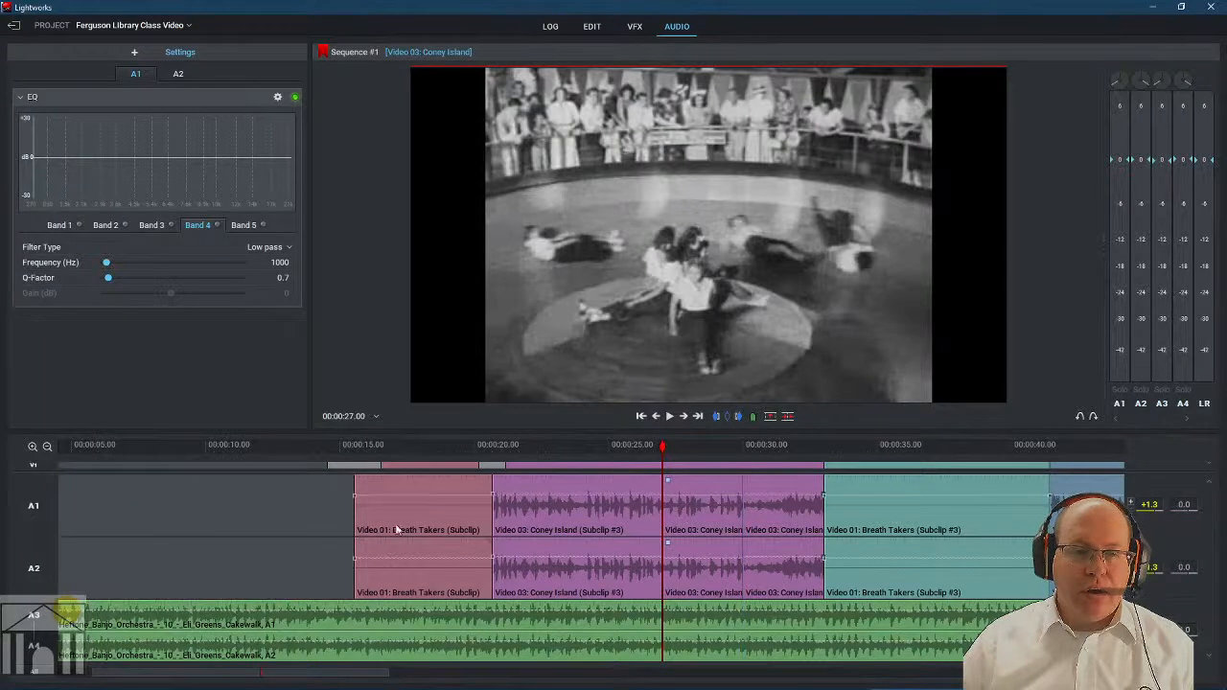
pyautogui.rightClick(161, 498)
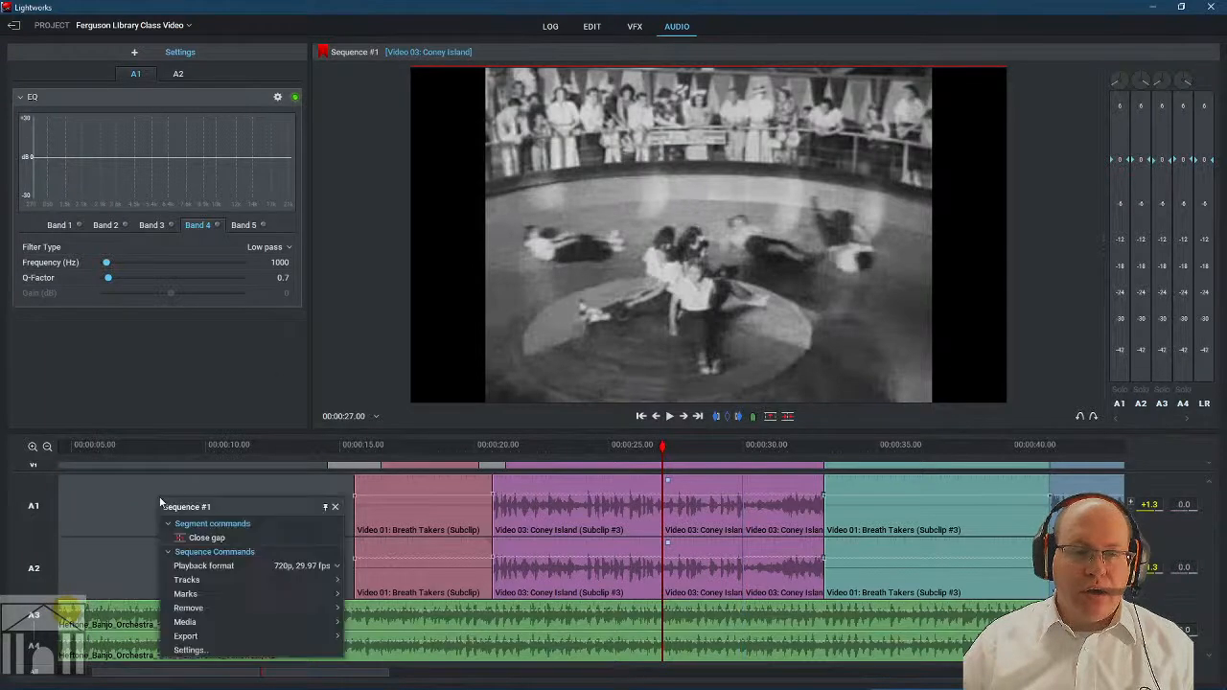
pyautogui.rightClick(36, 523)
pyautogui.click(60, 585)
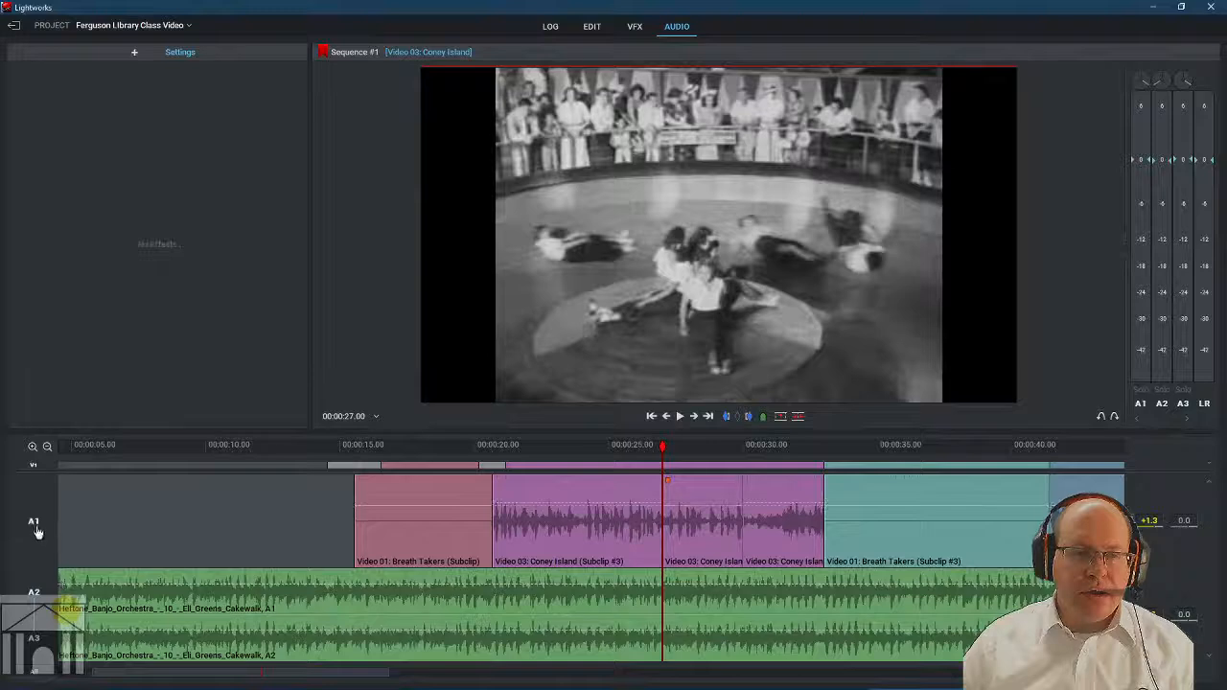
pyautogui.rightClick(37, 533)
pyautogui.click(87, 566)
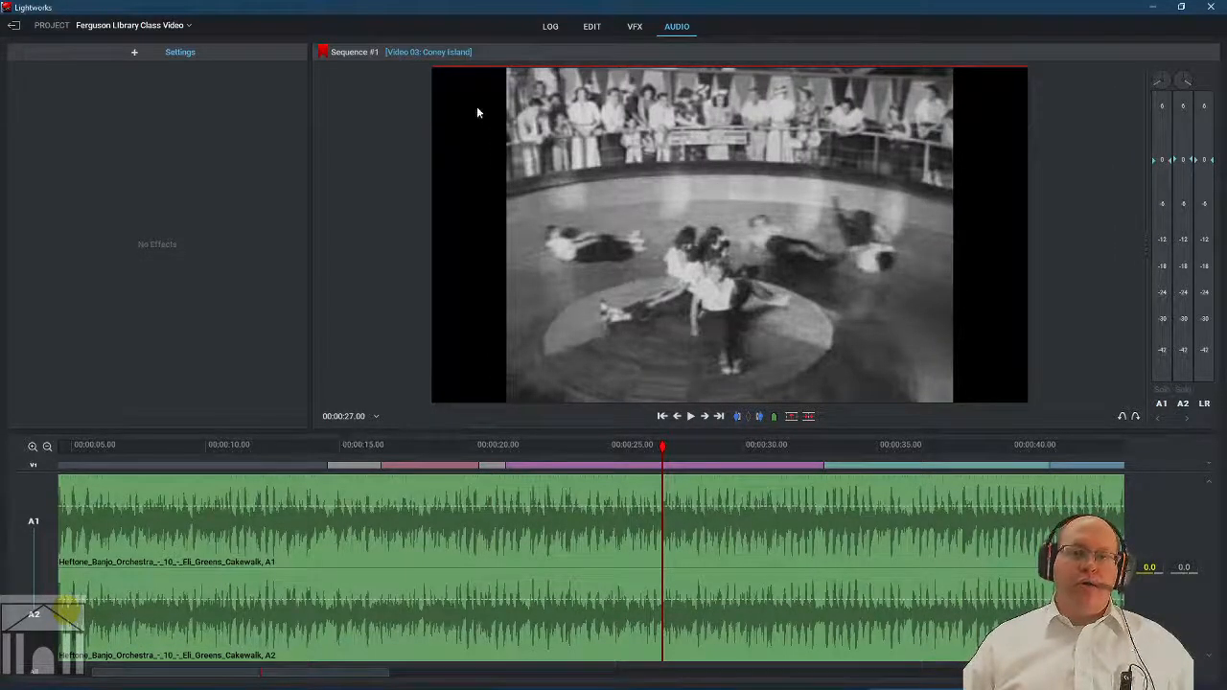
# Switch to the editing workspace and undo the track deletions and the segment deletion.
pyautogui.click(591, 28)
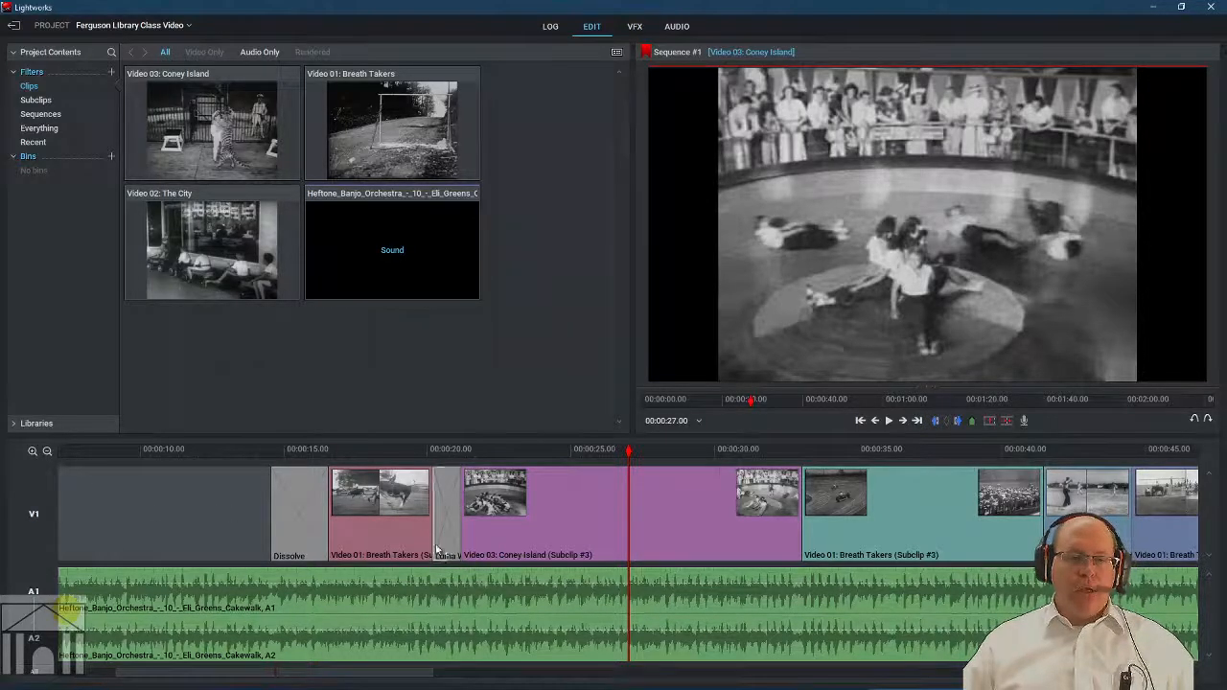
pyautogui.hotkey('ctrl', 'z')
pyautogui.hotkey('ctrl', 'z')
pyautogui.hotkey('ctrl', 'z')
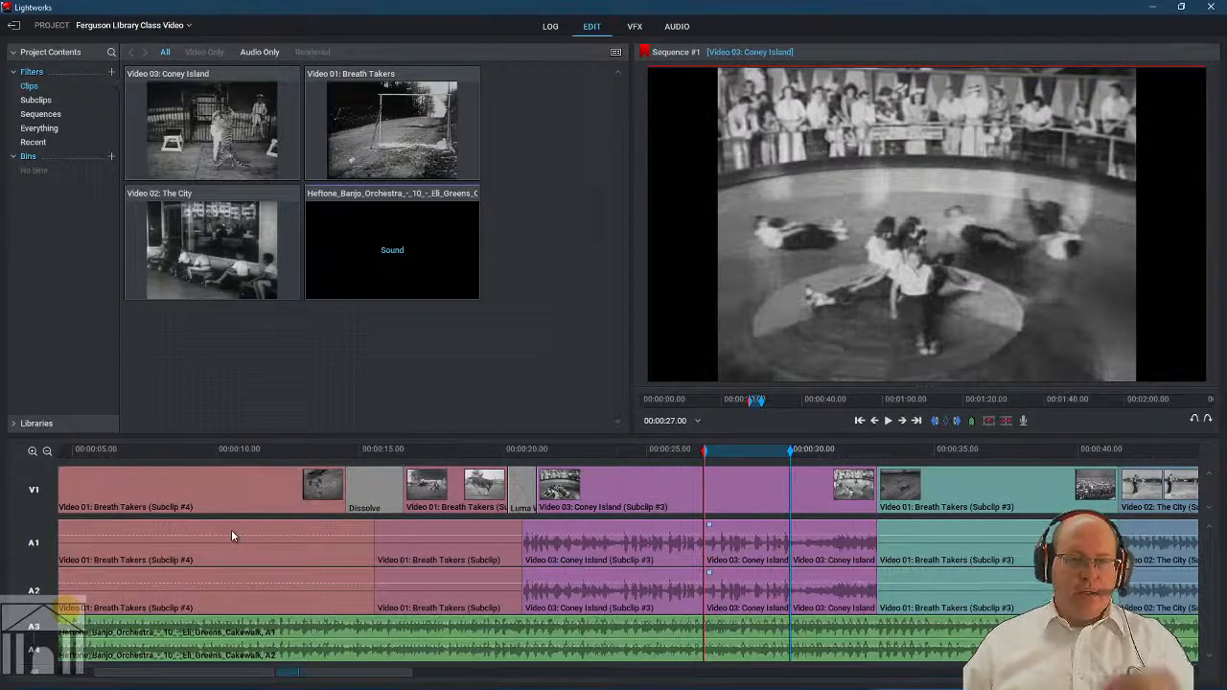
# Delete the two audio tracks that hold the video clips' sound and clear the marked section.
pyautogui.rightClick(88, 552)
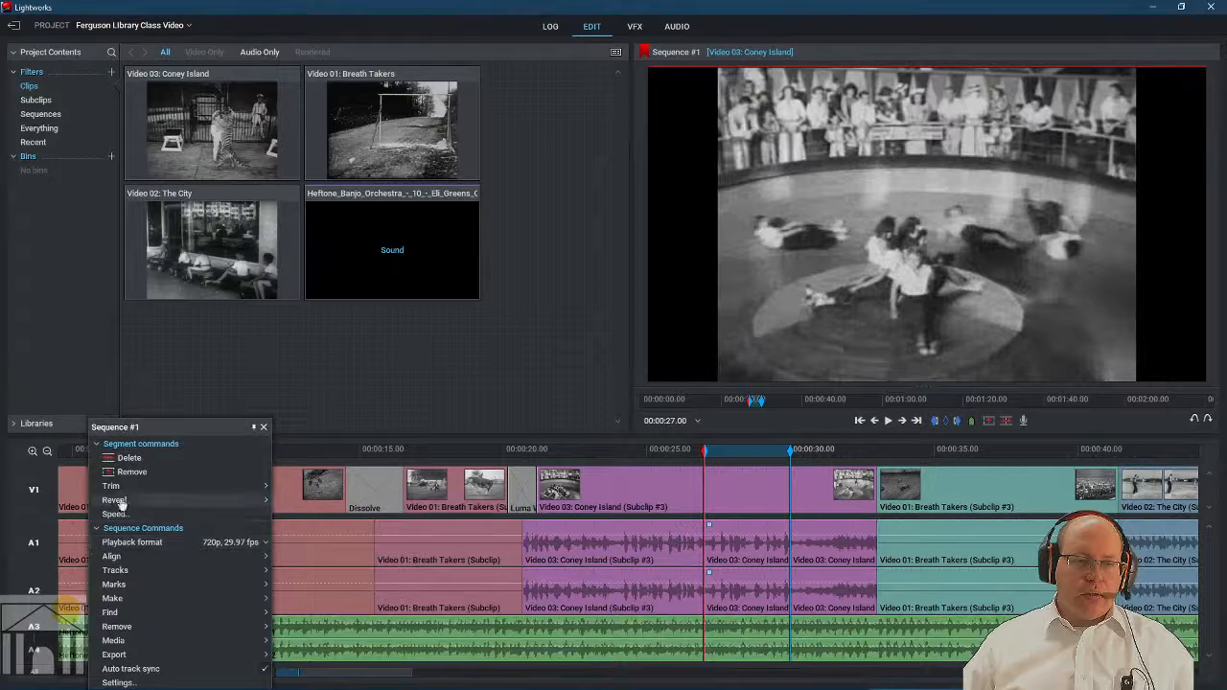
pyautogui.rightClick(45, 555)
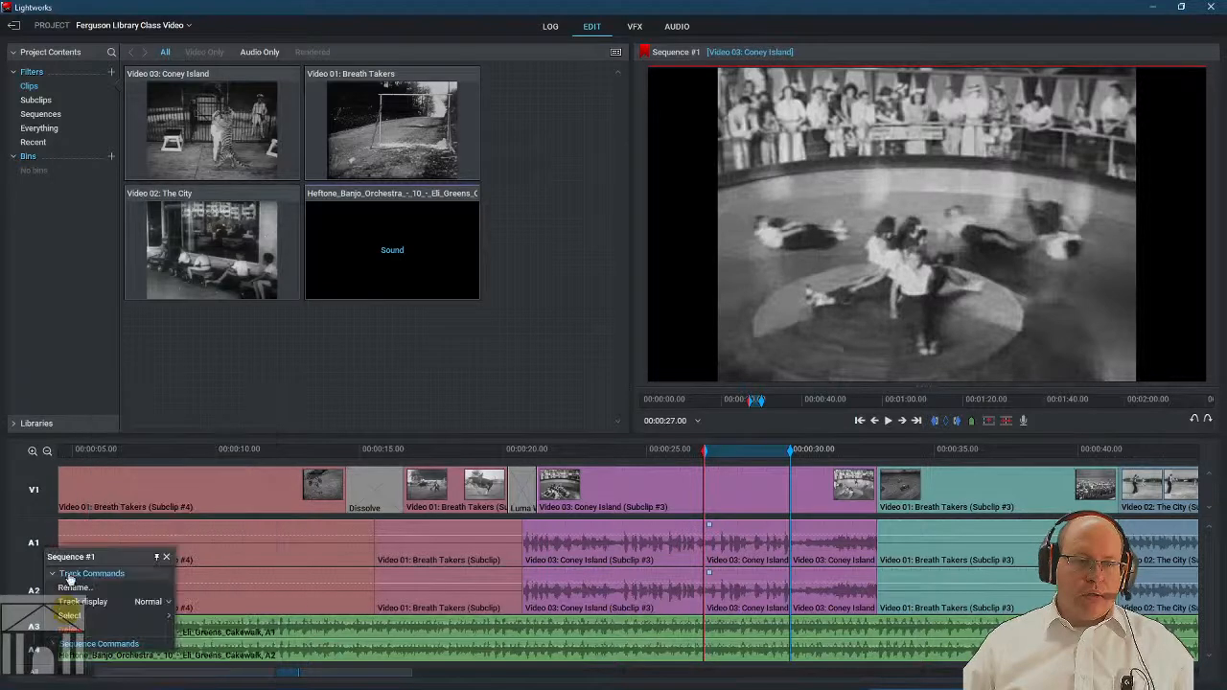
pyautogui.click(70, 629)
pyautogui.rightClick(40, 581)
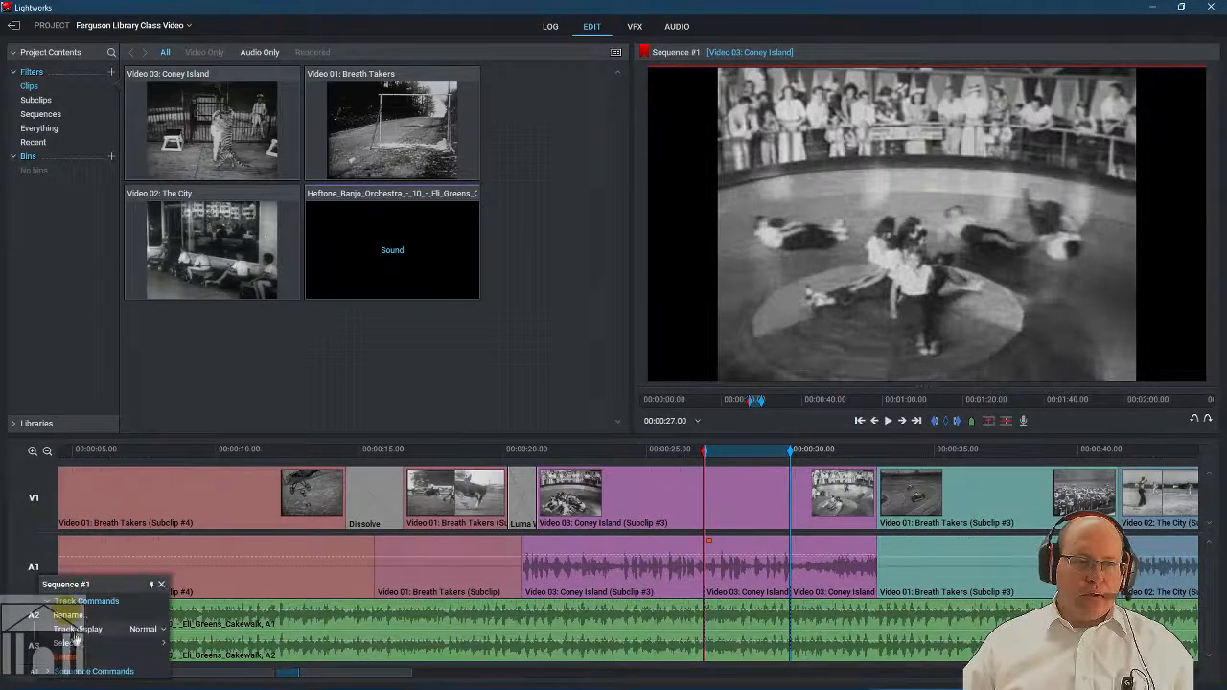
pyautogui.click(96, 658)
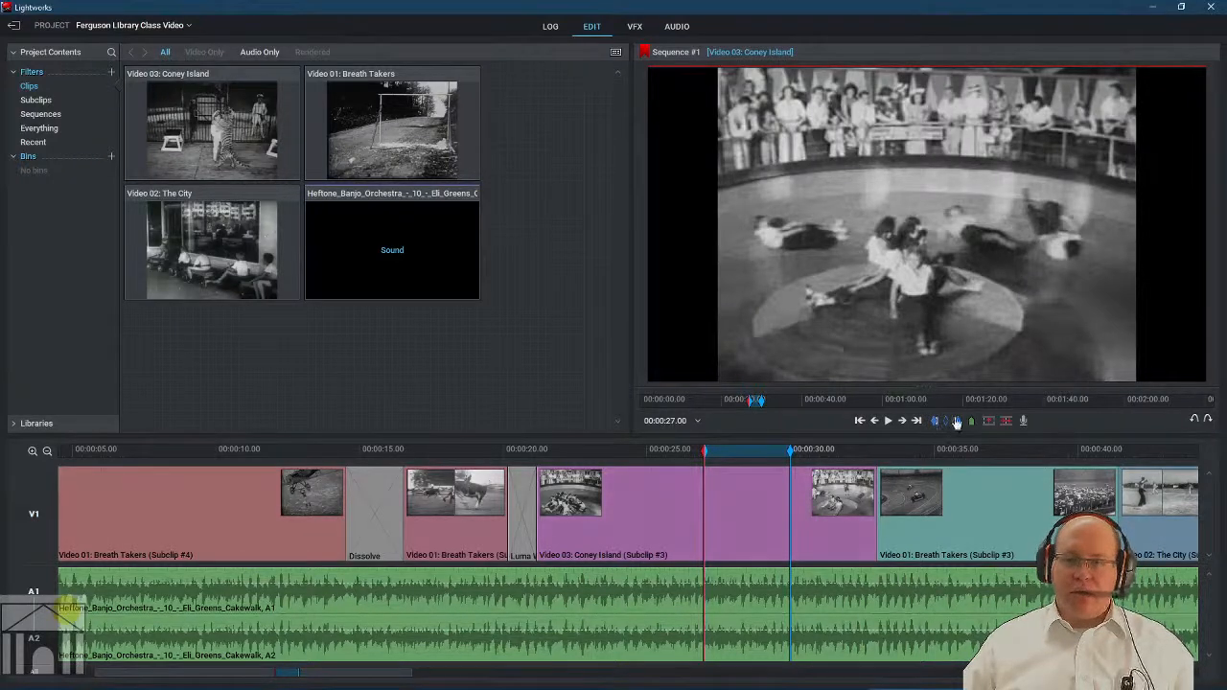
pyautogui.click(947, 424)
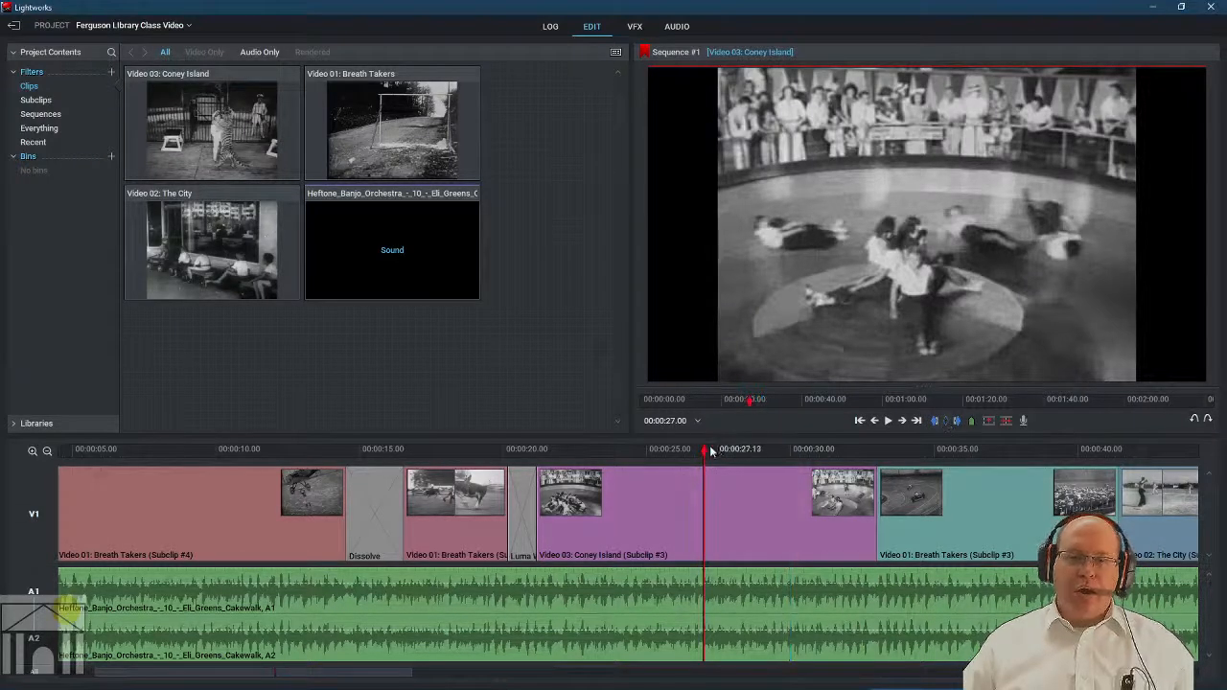
# Play the start of the sequence to check it with only the banjo music, and move the playhead to 00:00:22.20.
pyautogui.click(228, 472)
pyautogui.press('Home')
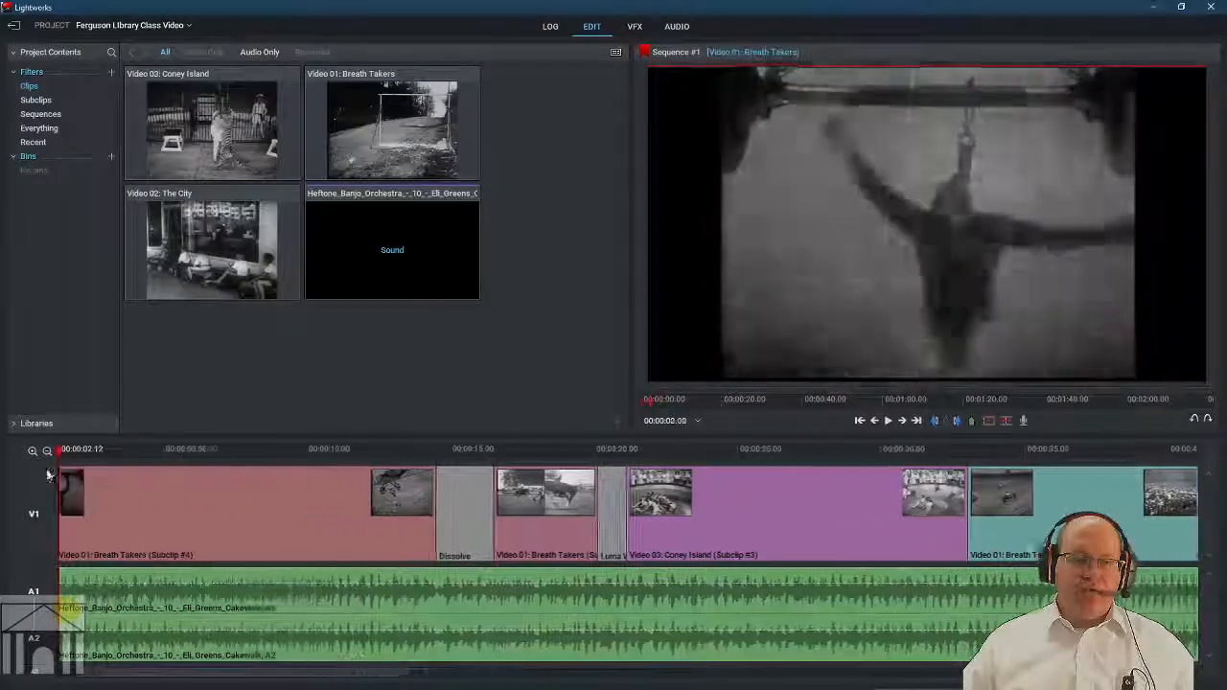
pyautogui.click(888, 421)
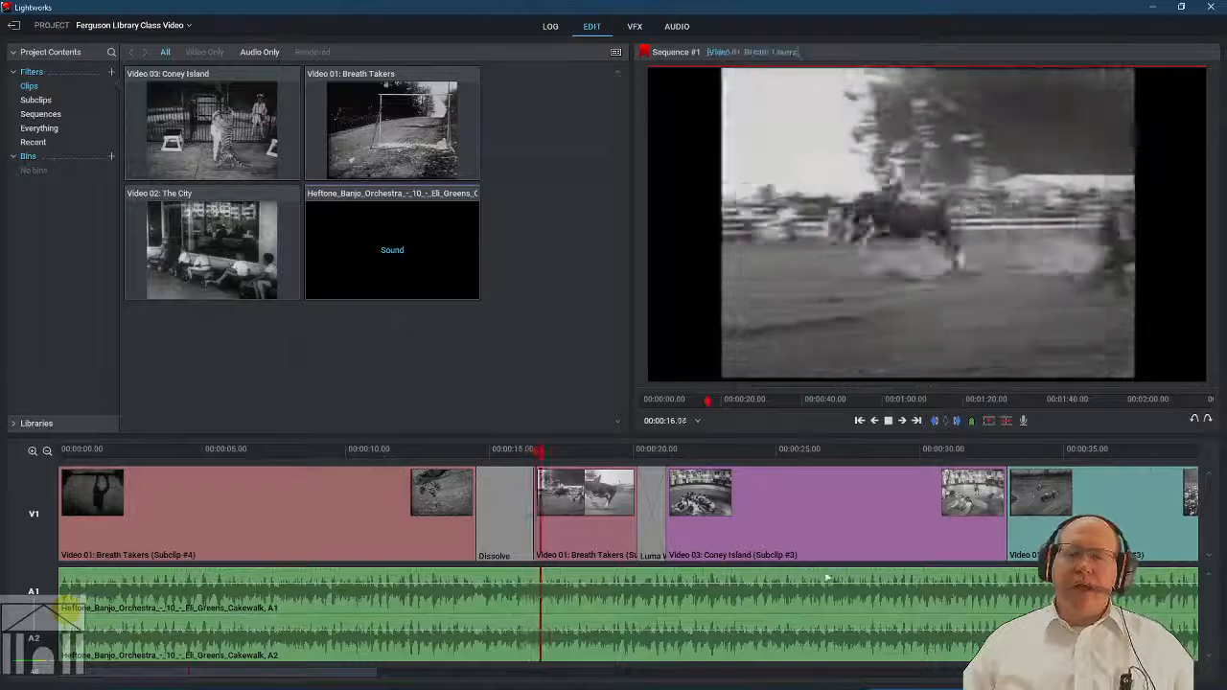
pyautogui.click(889, 421)
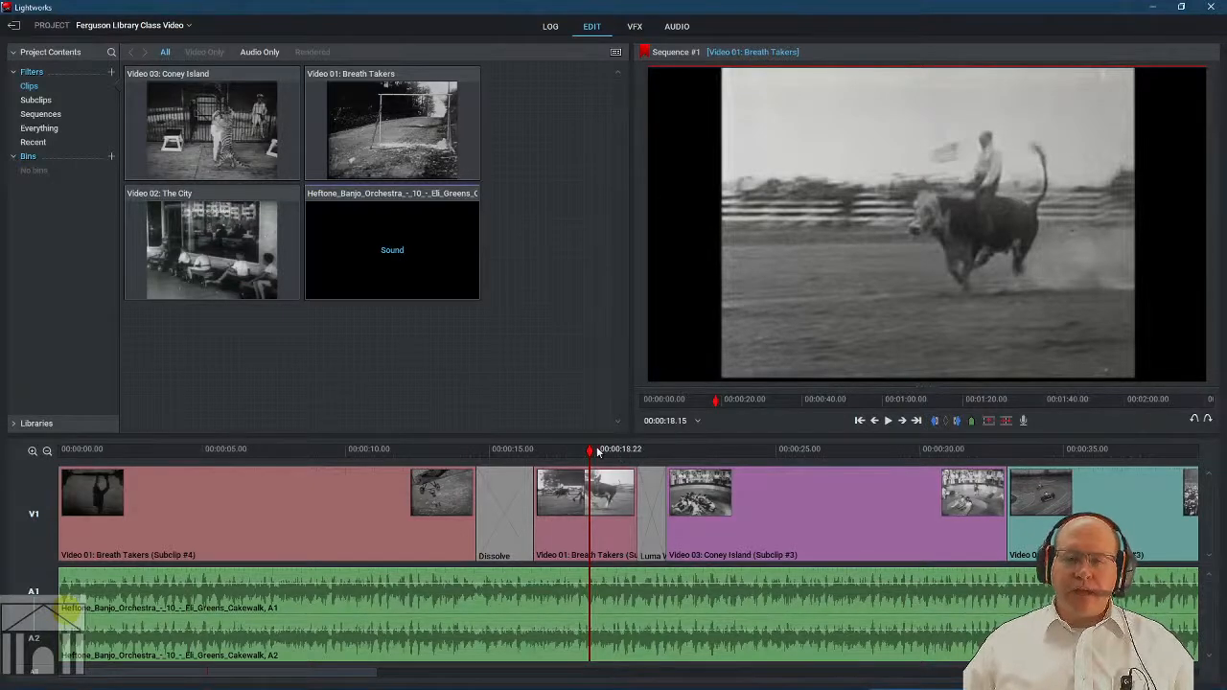
pyautogui.moveTo(589, 452); pyautogui.dragTo(710, 451)
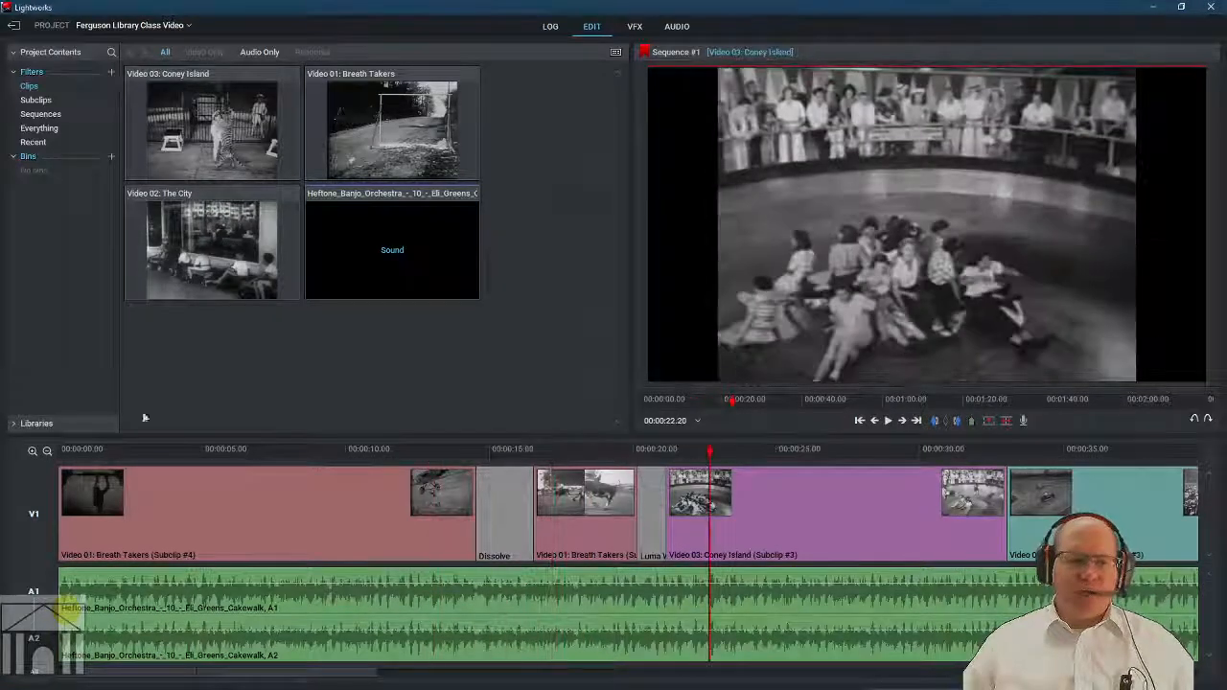
pyautogui.click(47, 451)
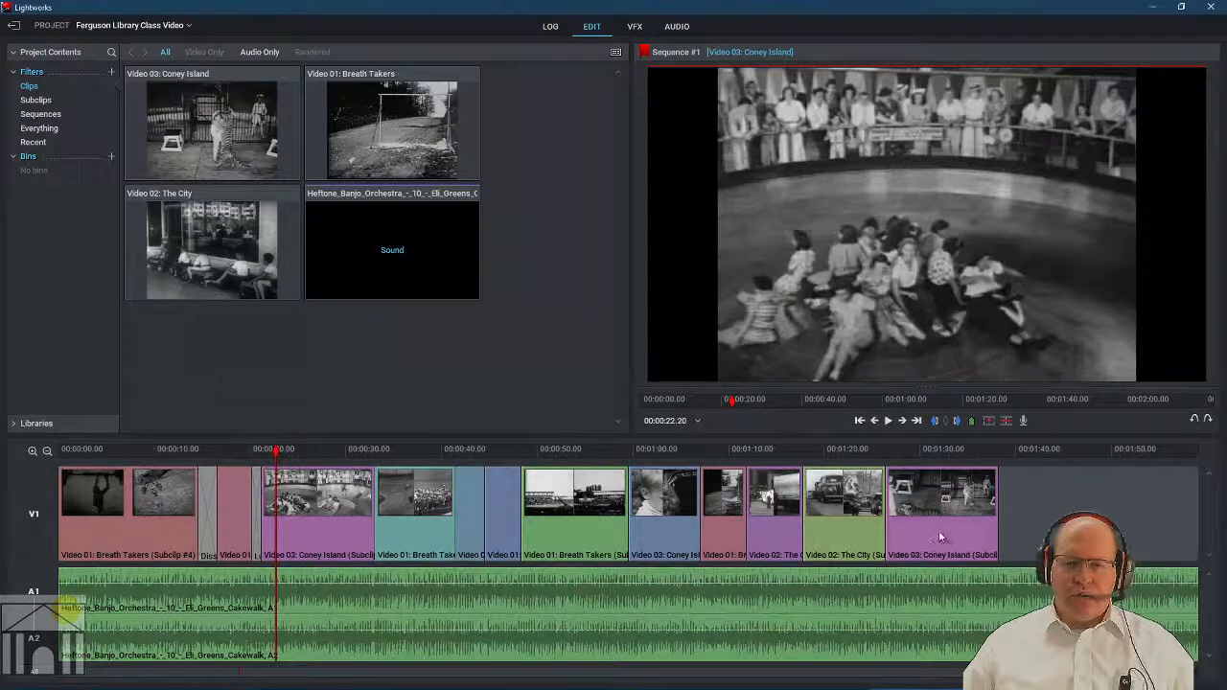
pyautogui.click(992, 587)
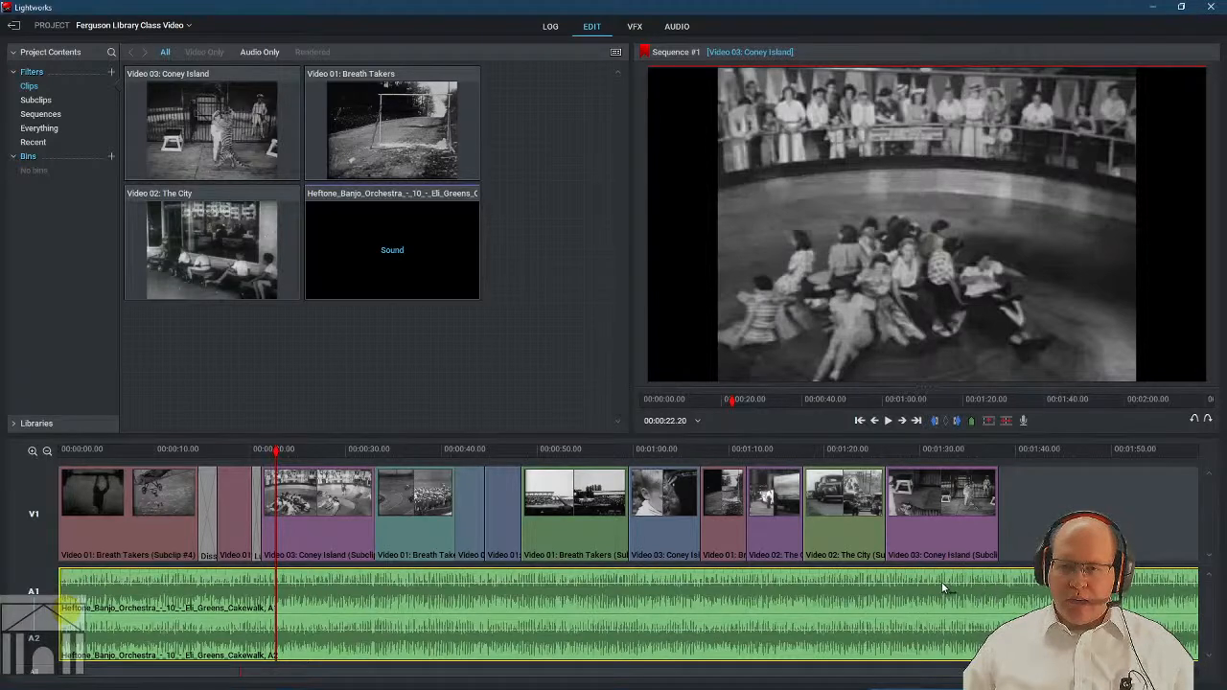
pyautogui.moveTo(941, 583); pyautogui.dragTo(948, 595)
pyautogui.click(975, 582)
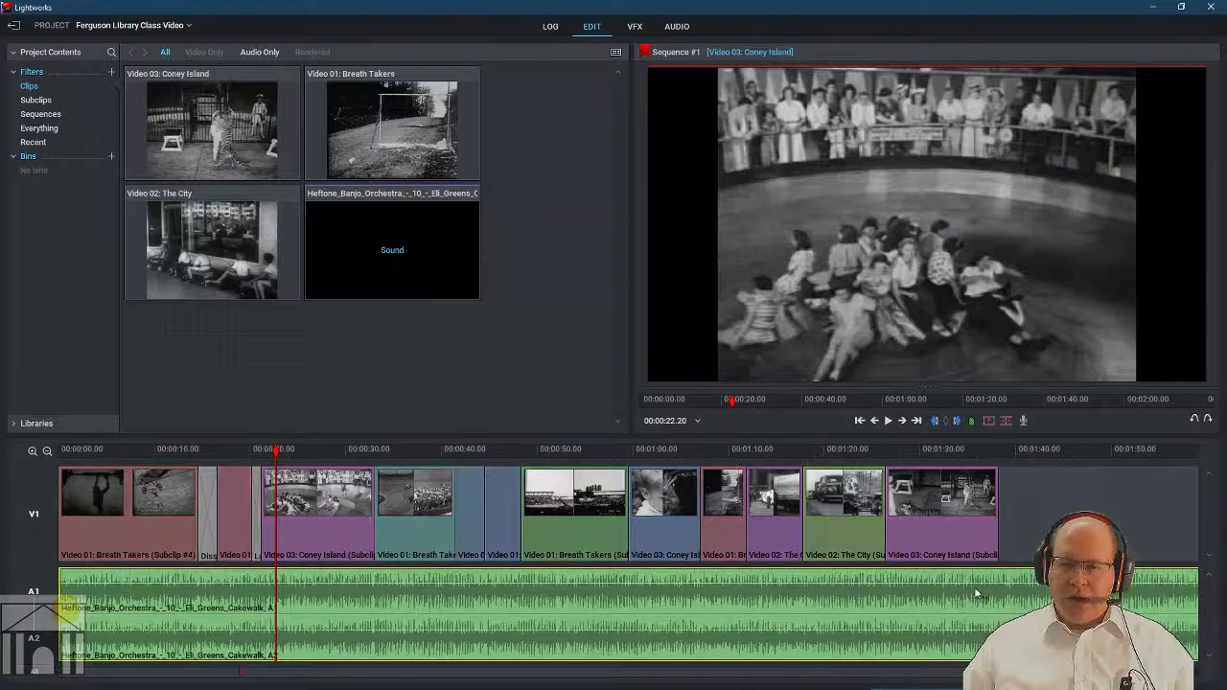
pyautogui.rightClick(974, 595)
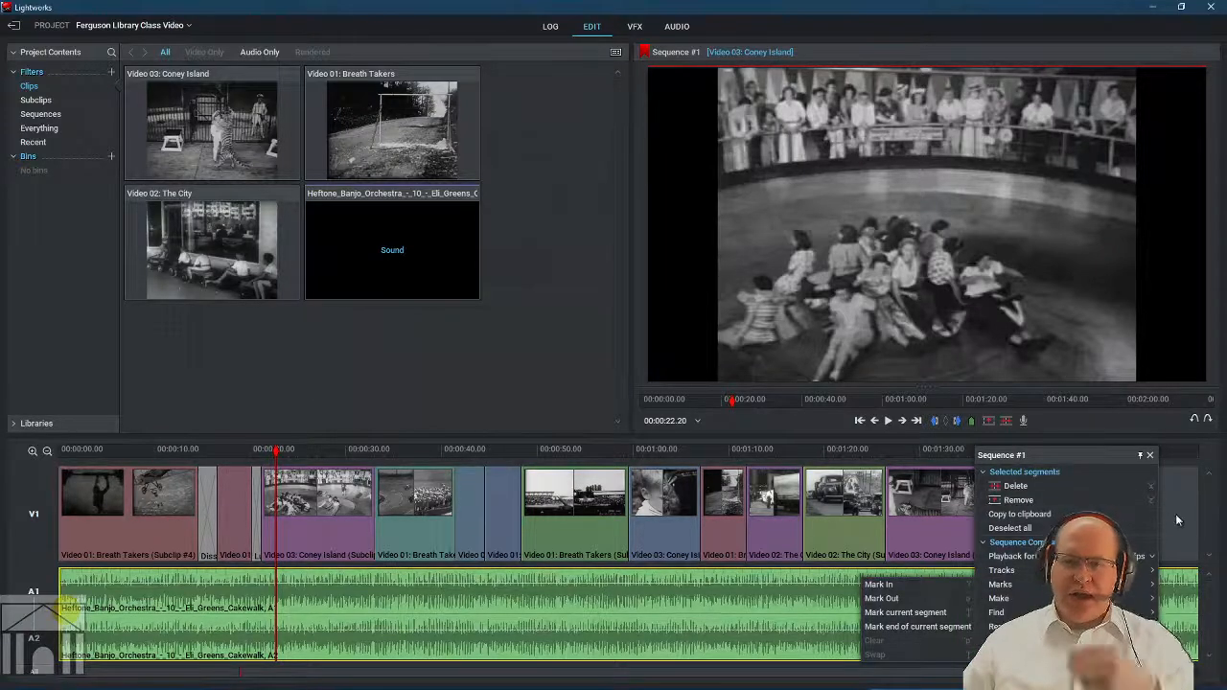
pyautogui.click(1009, 527)
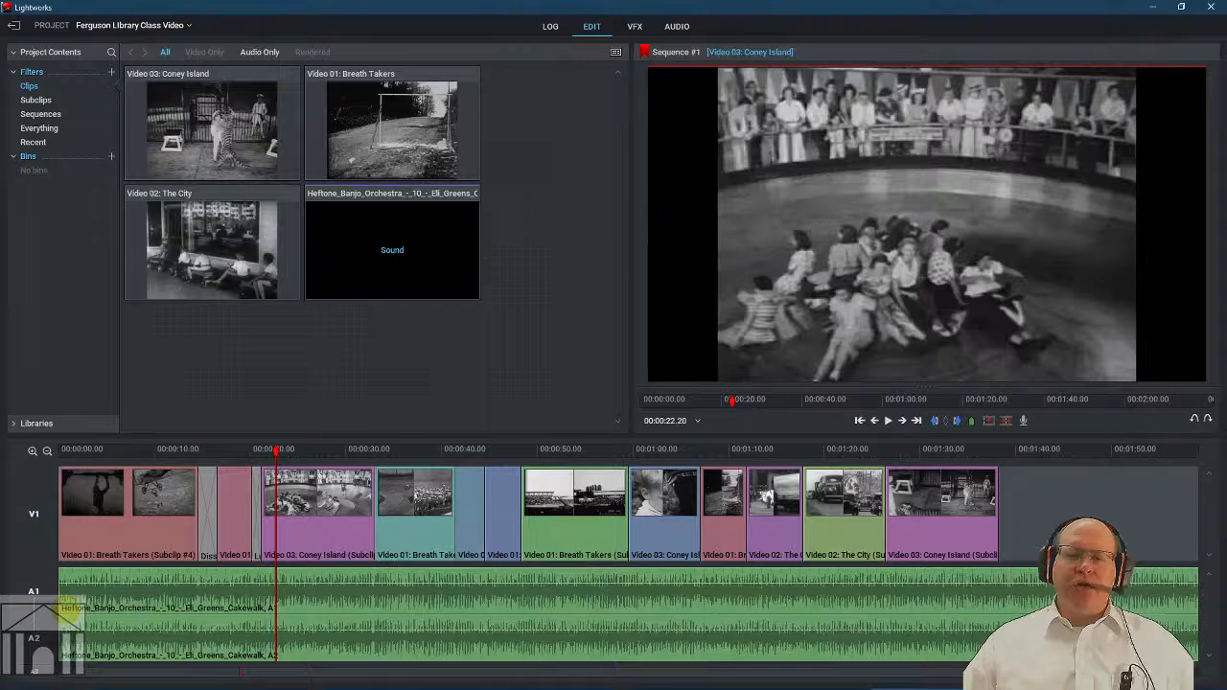
# Switch to the audio workspace and move the playhead to 00:01:32.27 within the last Coney Island clip.
pyautogui.click(677, 27)
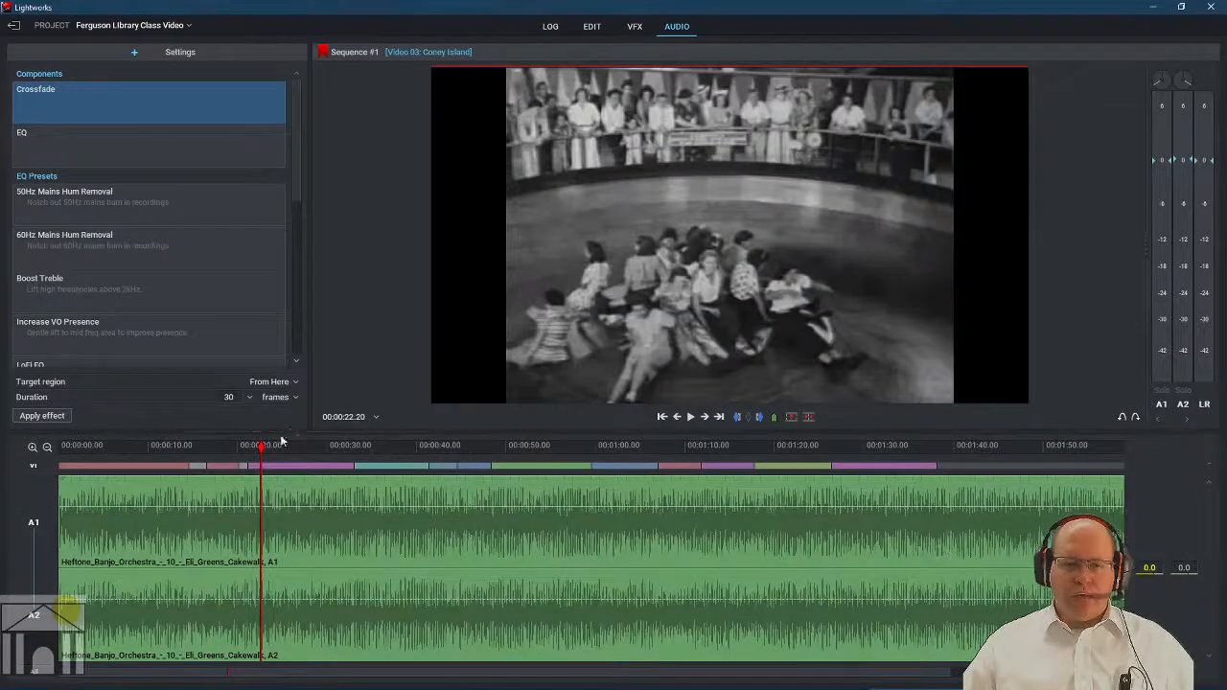
pyautogui.moveTo(281, 440); pyautogui.dragTo(940, 599)
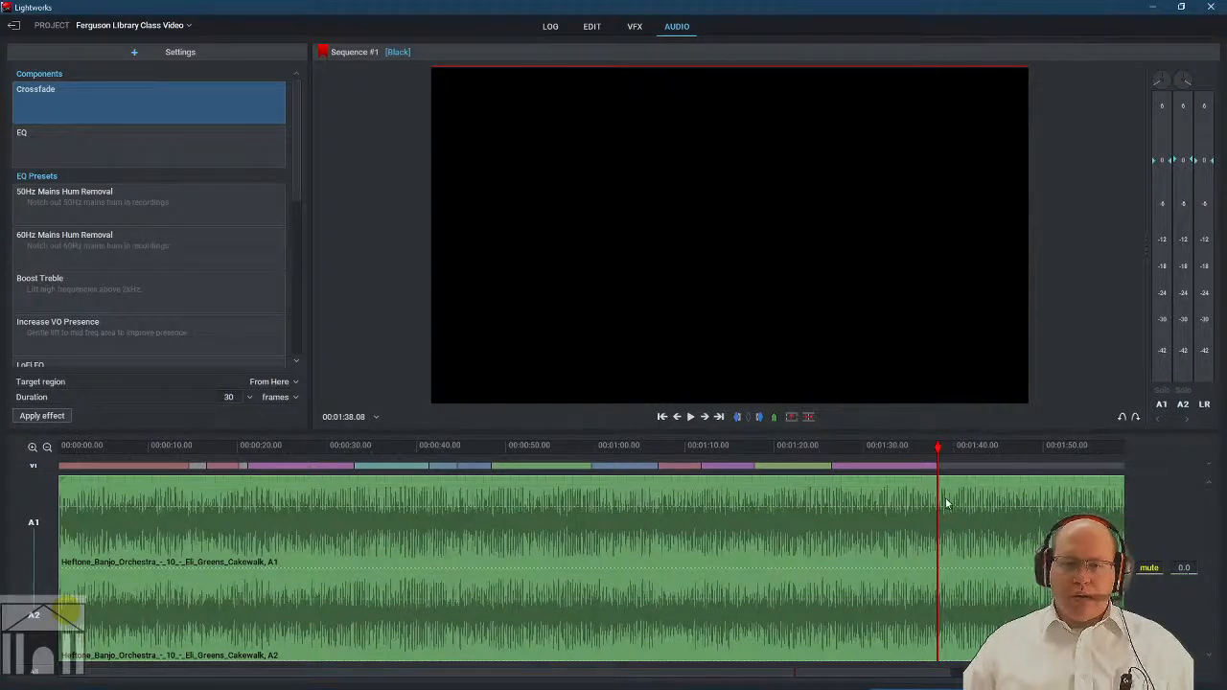
pyautogui.moveTo(940, 451); pyautogui.dragTo(898, 456)
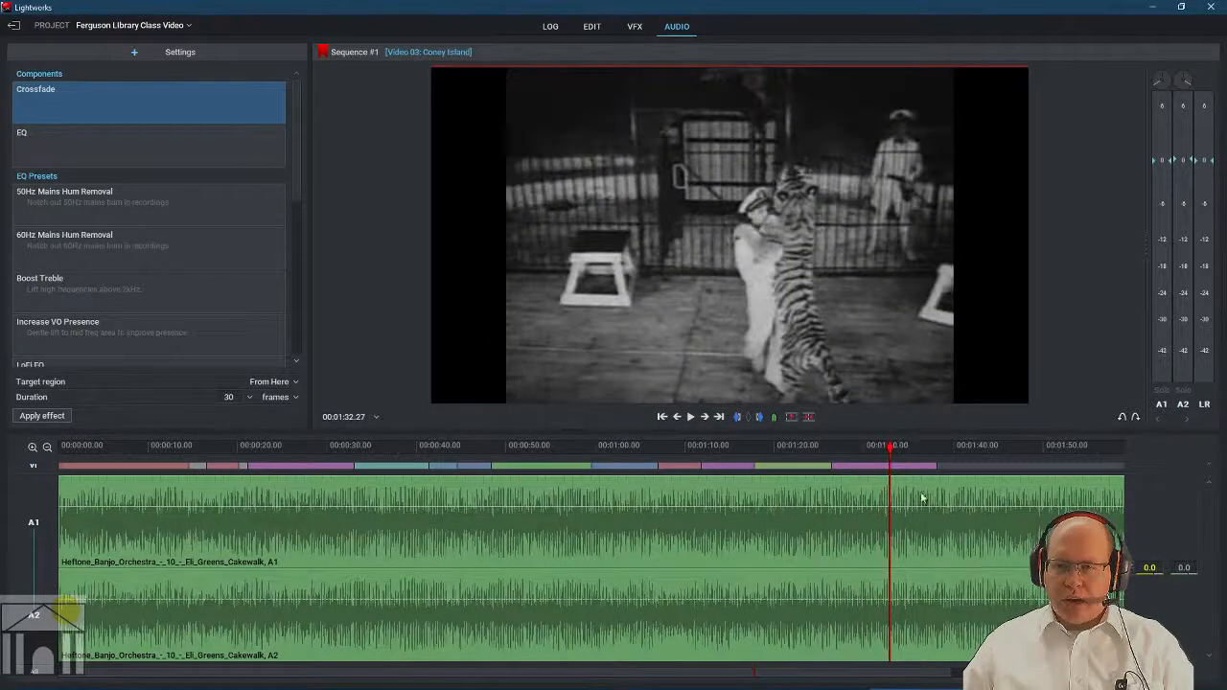
# Mark the section from 00:01:32.27 to 00:01:38.02 and try to lower the banjo music's level within it.
pyautogui.moveTo(932, 506)
pyautogui.mouseDown()
pyautogui.moveTo(935, 556)
pyautogui.moveTo(935, 506)
pyautogui.mouseUp()
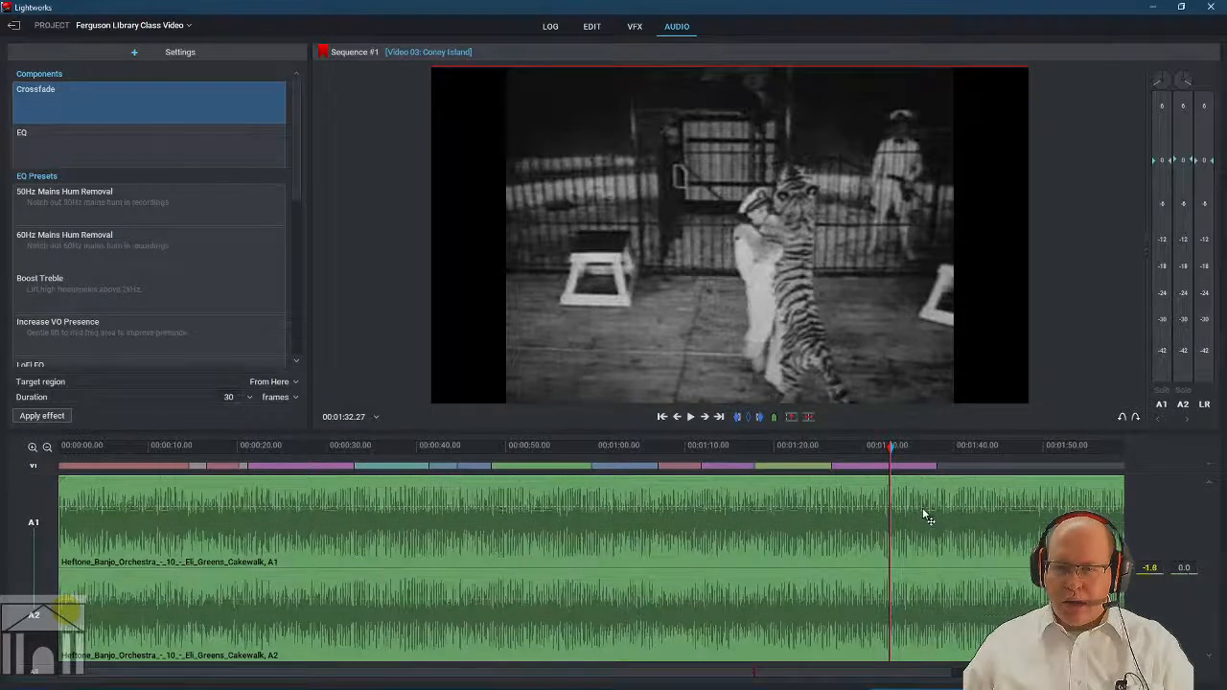
pyautogui.click(931, 453)
pyautogui.moveTo(931, 458); pyautogui.dragTo(937, 458)
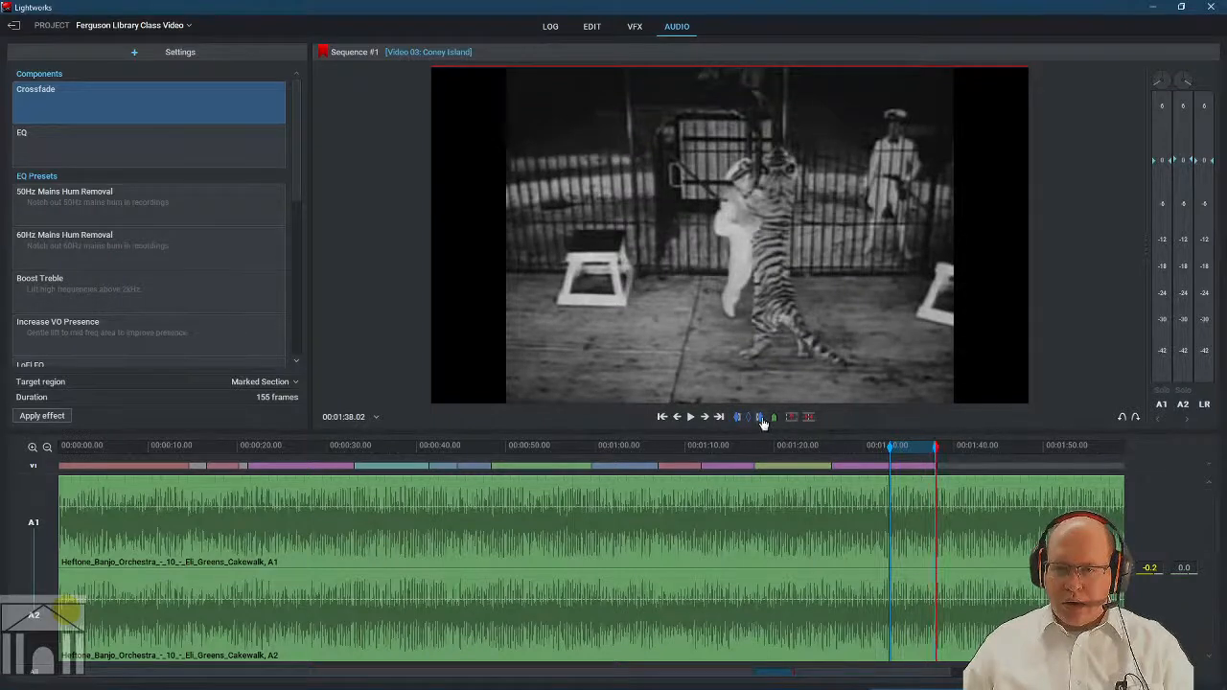
pyautogui.moveTo(922, 514); pyautogui.dragTo(926, 509)
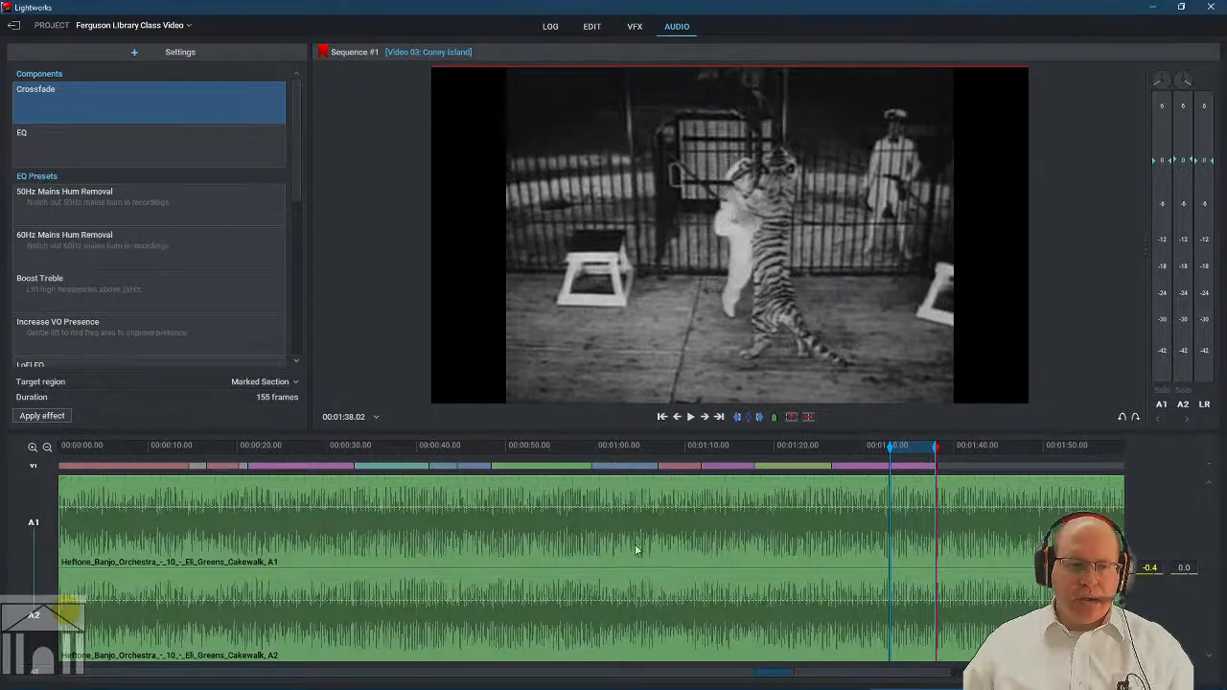
# Reset the banjo music's audio levels and clear the marked section.
pyautogui.rightClick(921, 518)
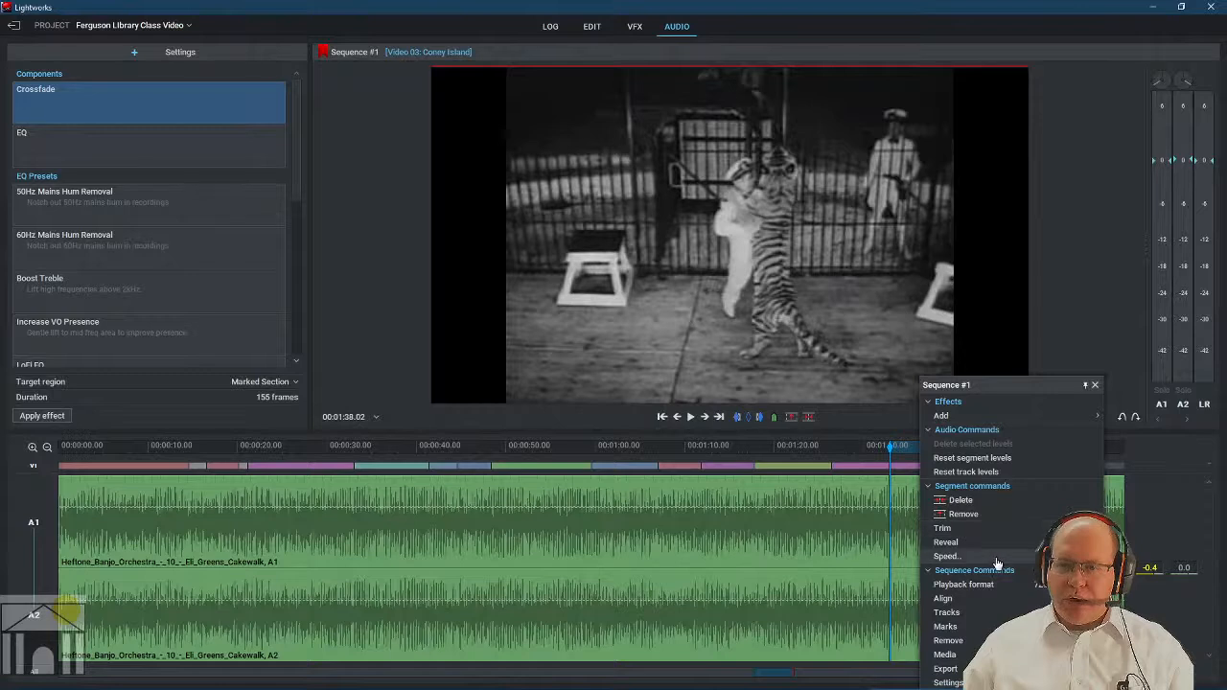
pyautogui.click(1016, 467)
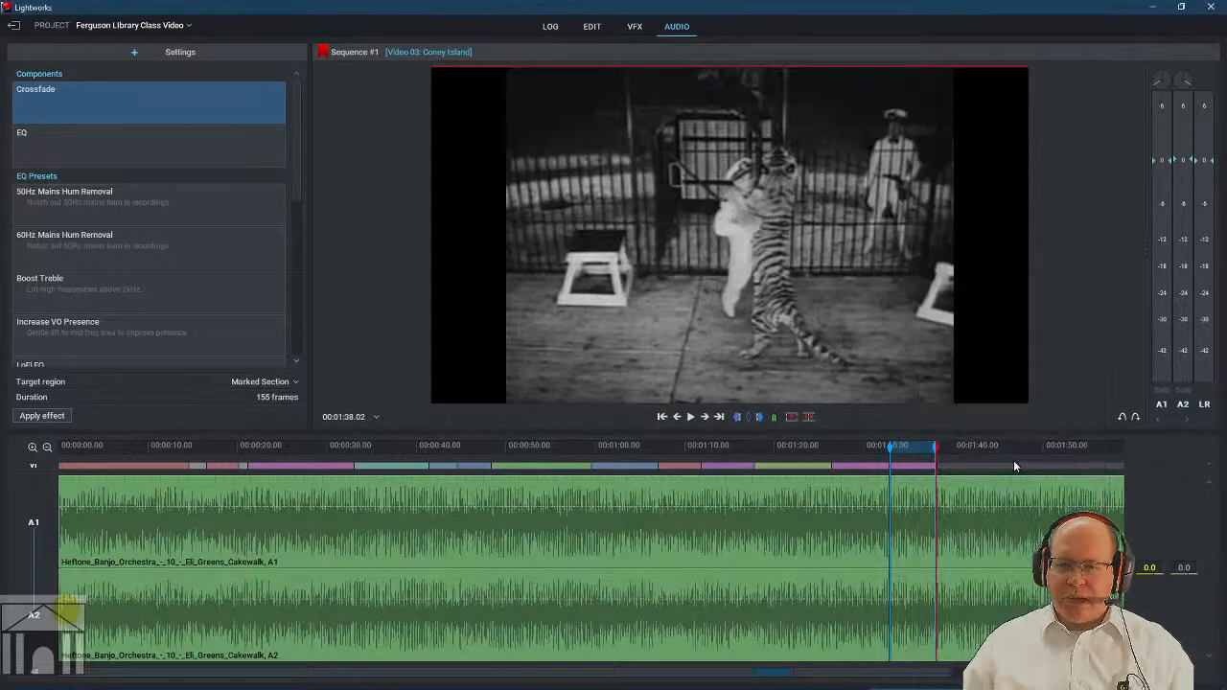
pyautogui.click(760, 417)
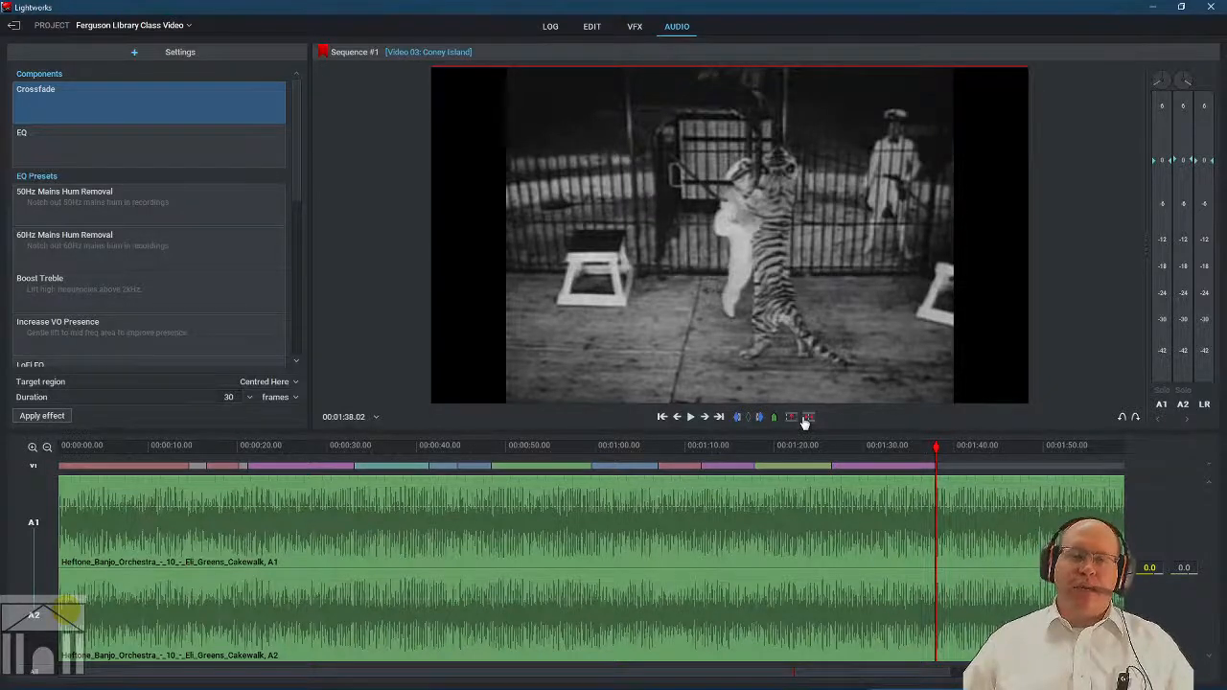
pyautogui.click(808, 417)
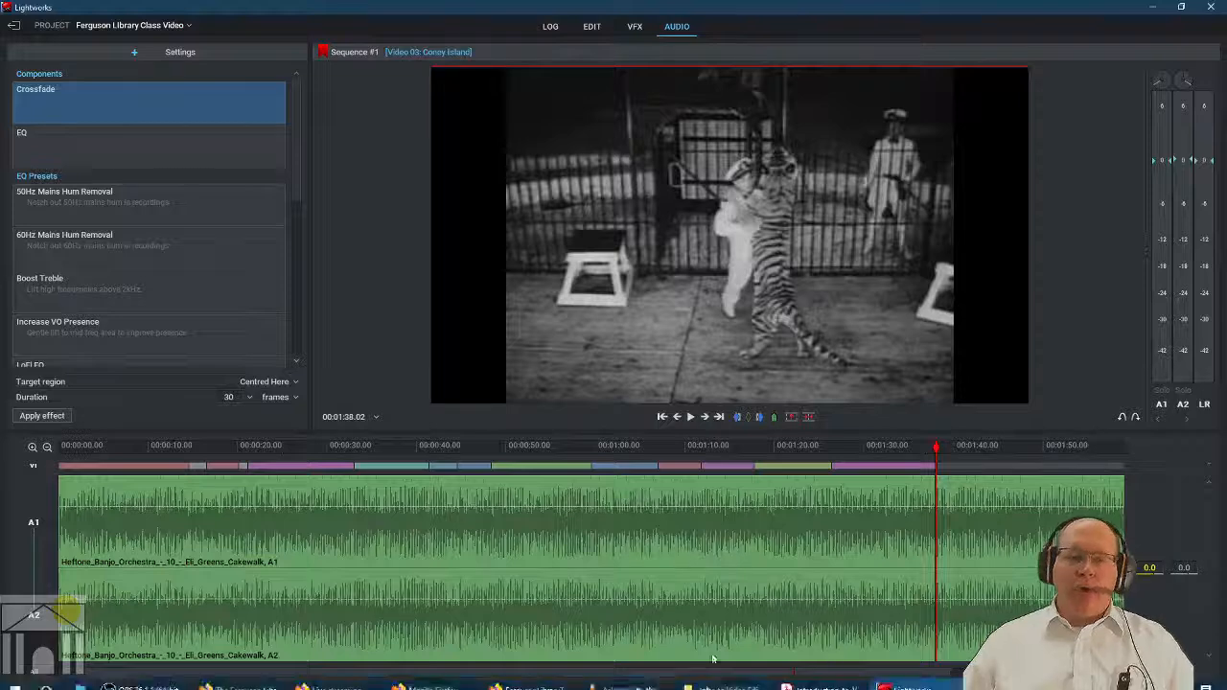
# Switch to Adobe Acrobat Reader and read the Further Study & Practice and Additional Learning Resources sections of the Introduction to Video Editing handout.
pyautogui.click(824, 677)
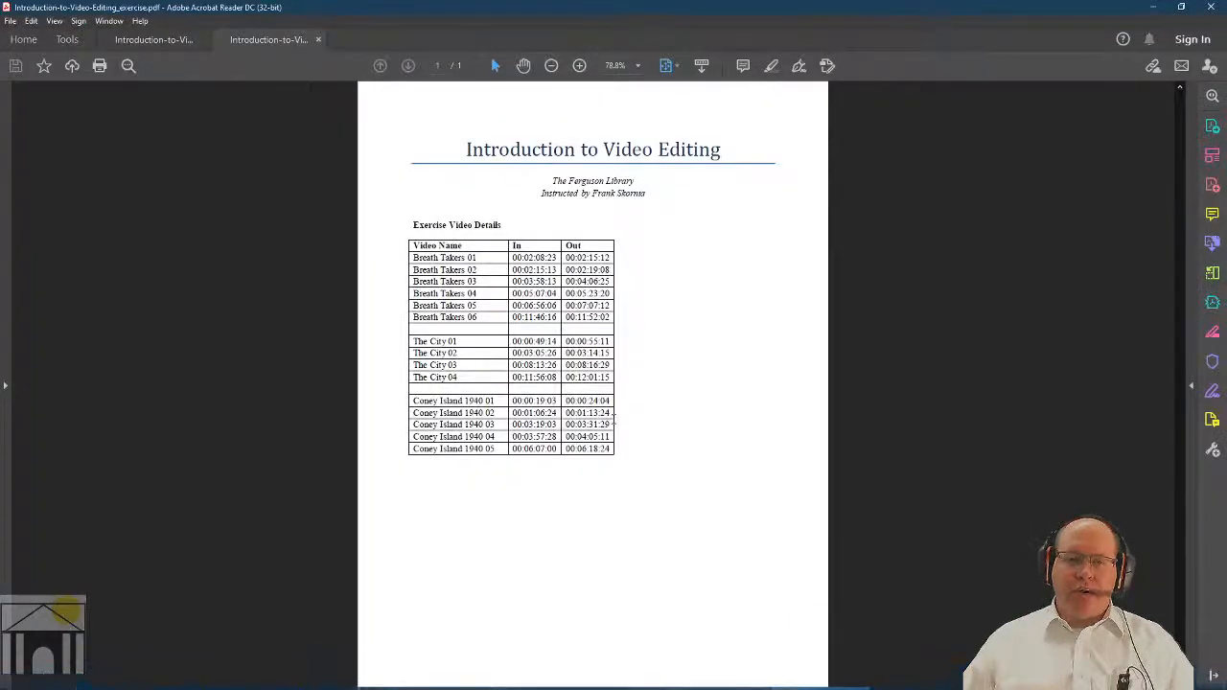
pyautogui.click(159, 39)
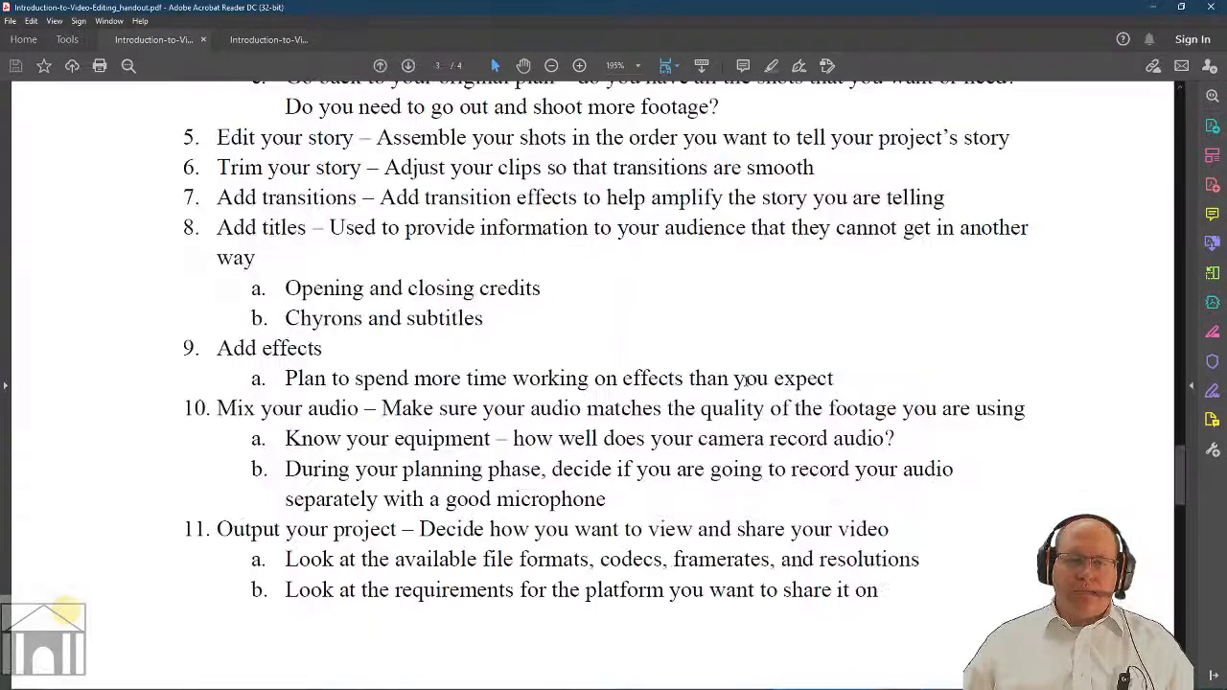
pyautogui.scroll(-5, 662, 251)
pyautogui.scroll(-10, 662, 251)
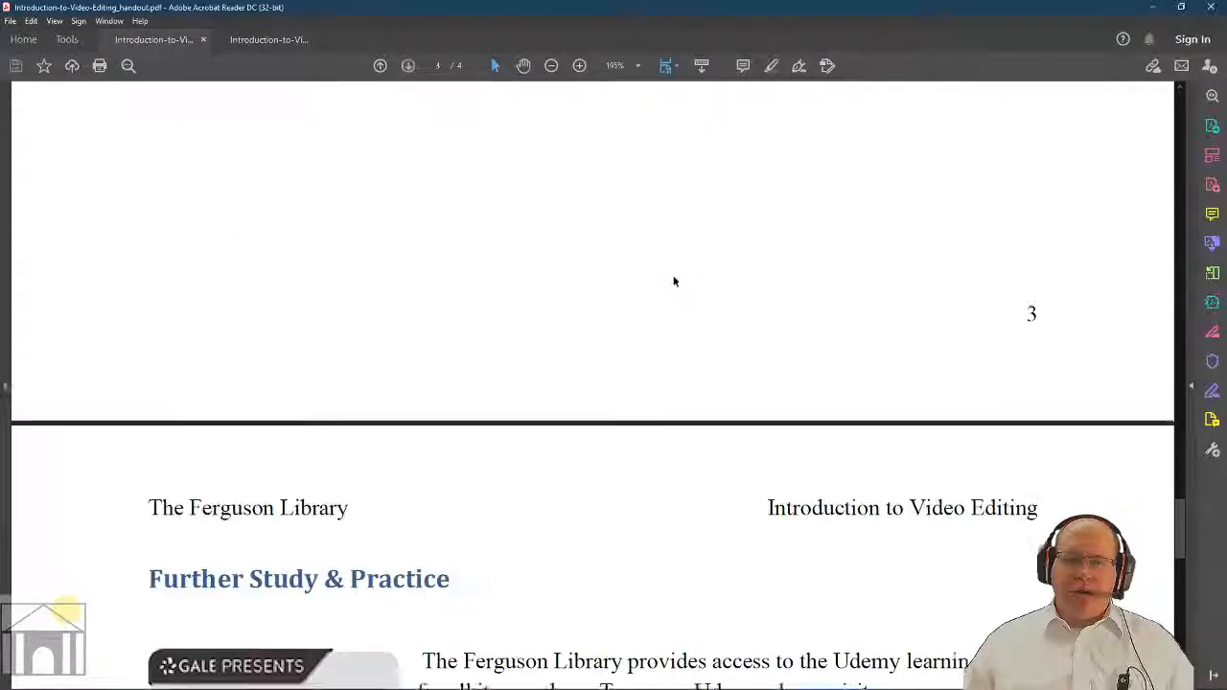
pyautogui.scroll(2, 714, 318)
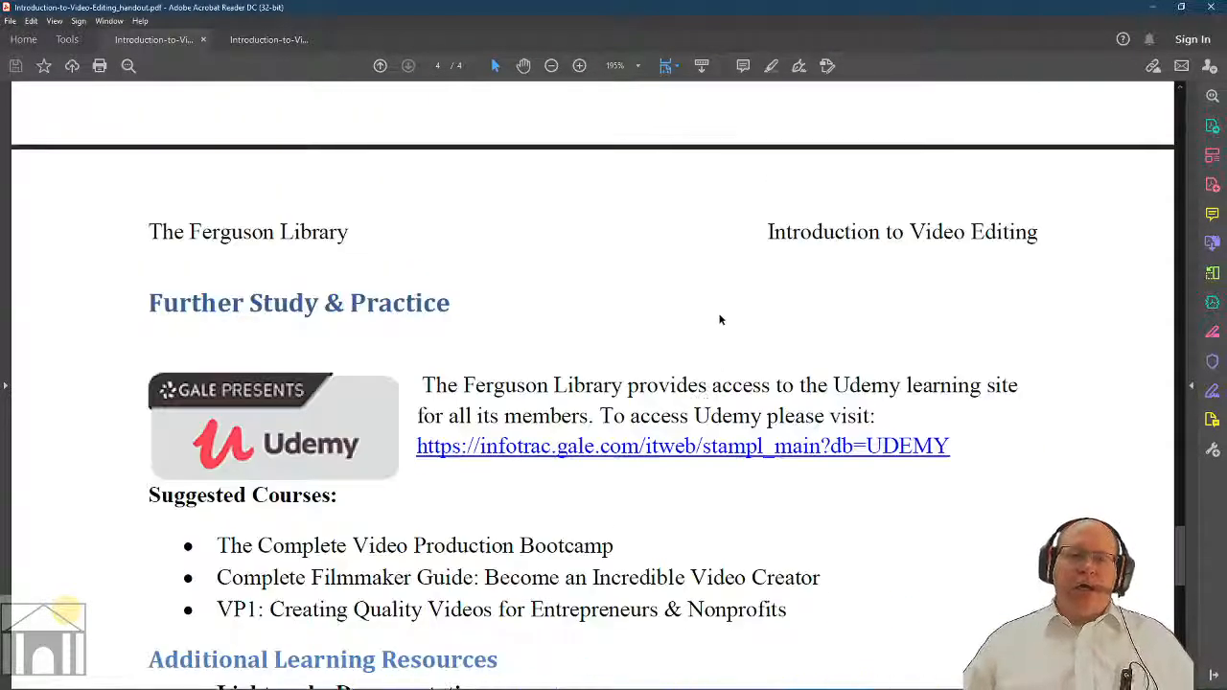
pyautogui.scroll(-1, 720, 321)
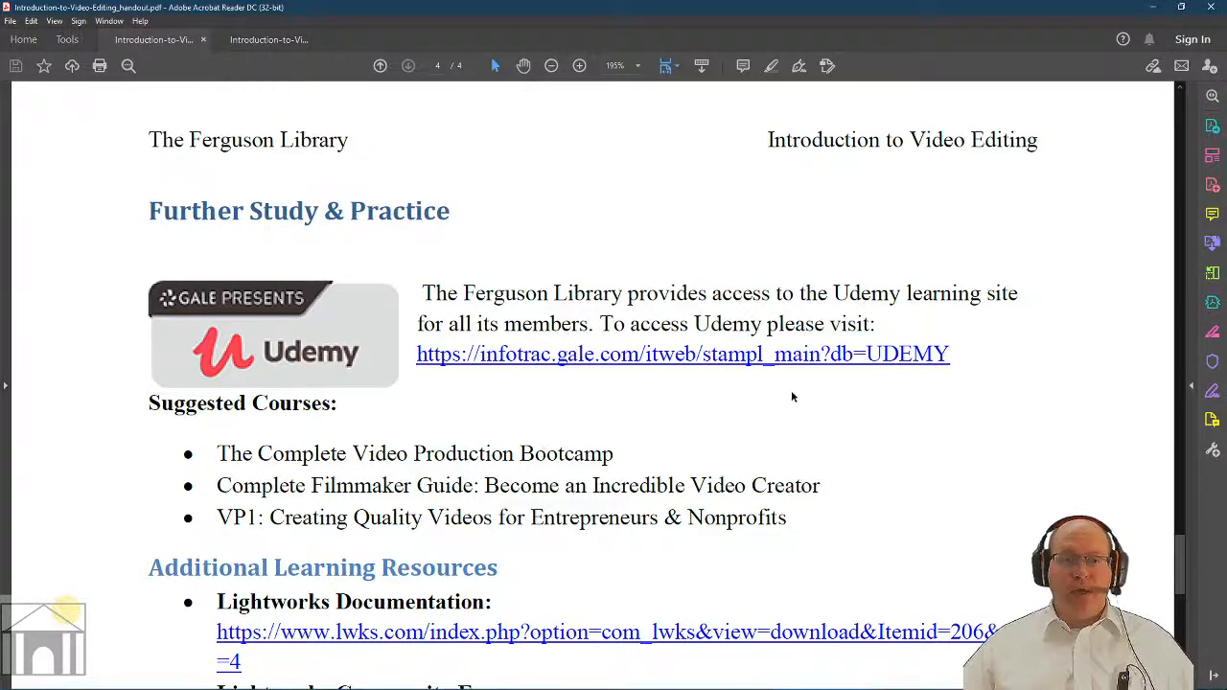
pyautogui.scroll(-5, 792, 396)
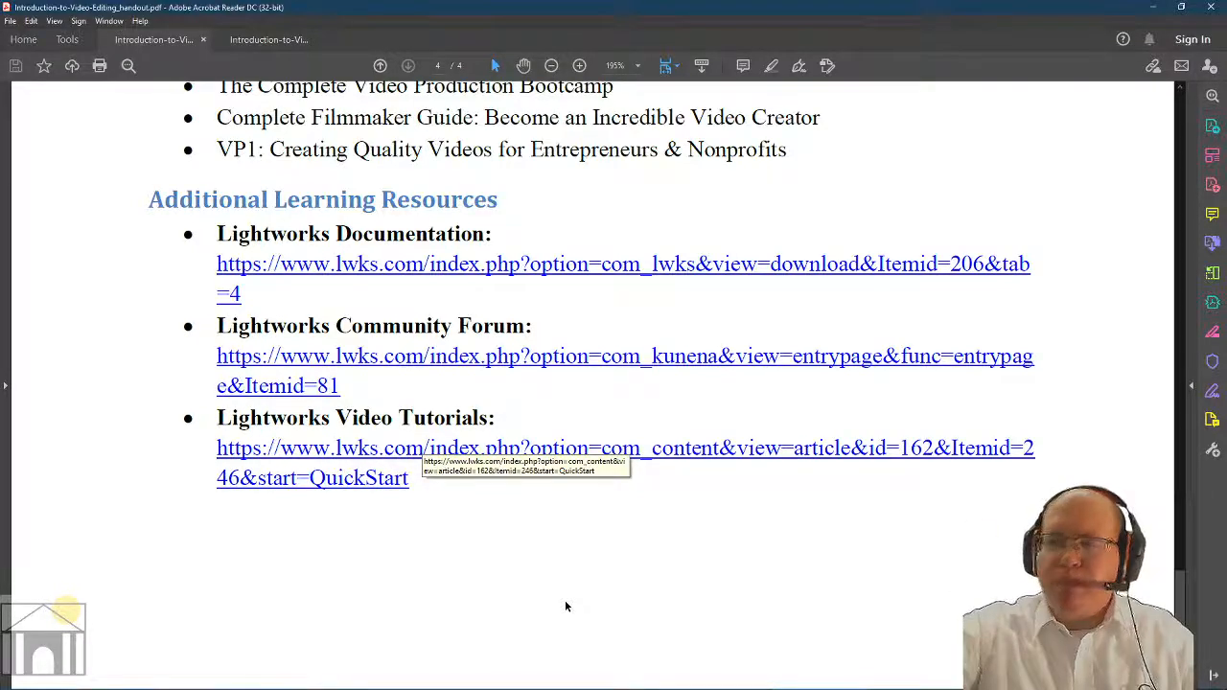
# Switch back to Lightworks and add level points that fade the banjo music down from the start to the end of the last Coney Island clip.
pyautogui.moveTo(504, 683)
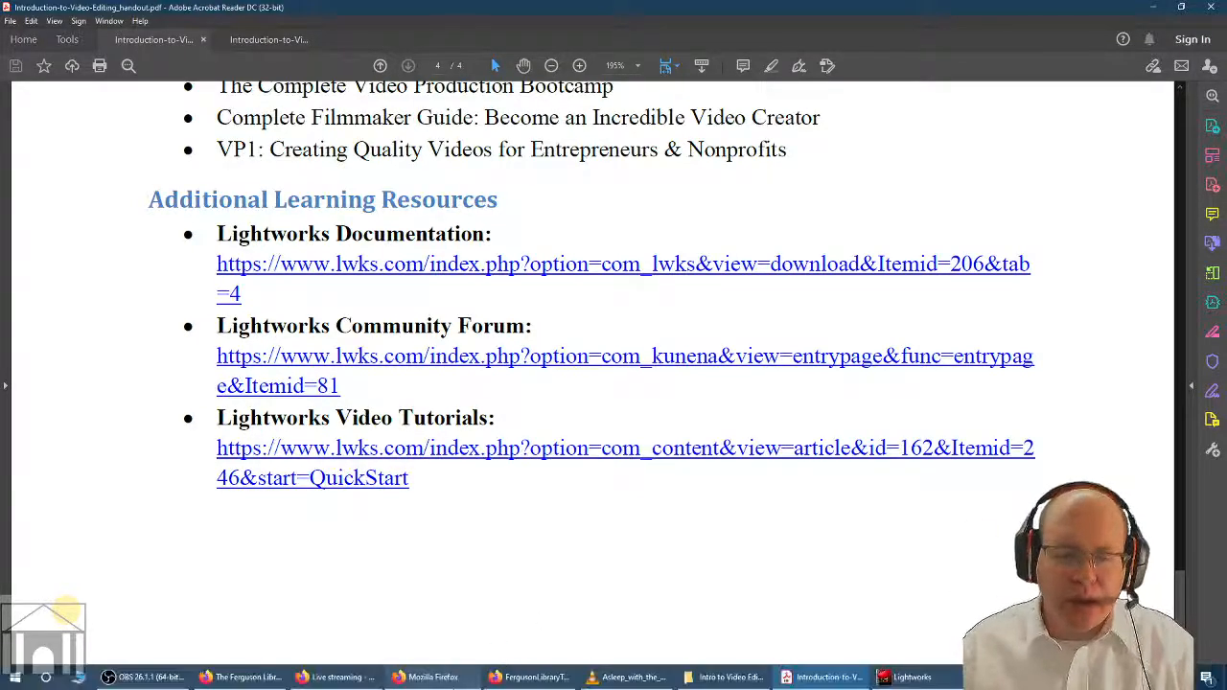
pyautogui.click(906, 677)
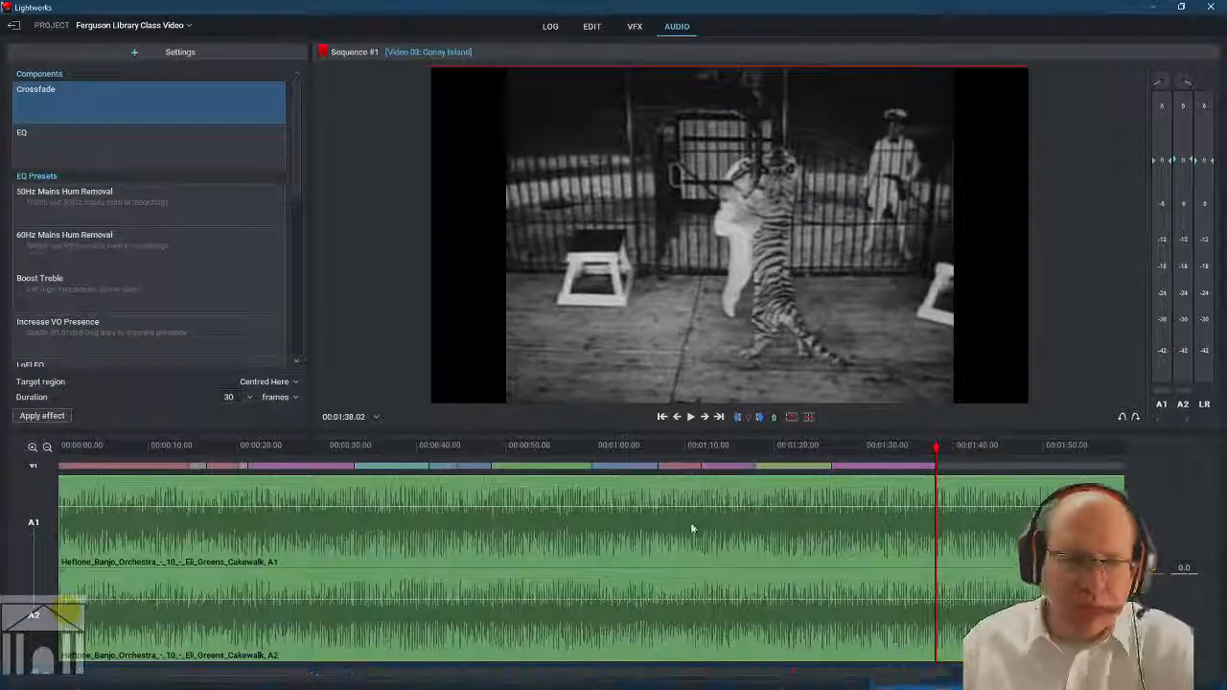
pyautogui.rightClick(815, 513)
pyautogui.click(858, 518)
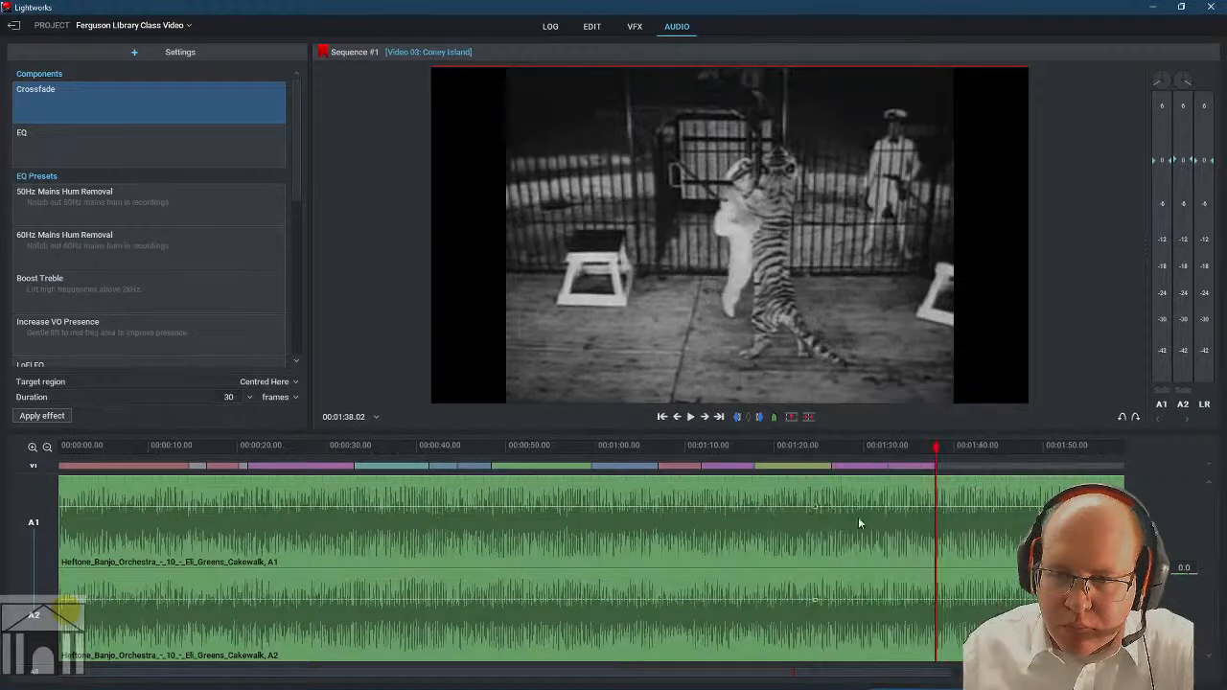
pyautogui.moveTo(818, 509); pyautogui.dragTo(904, 511)
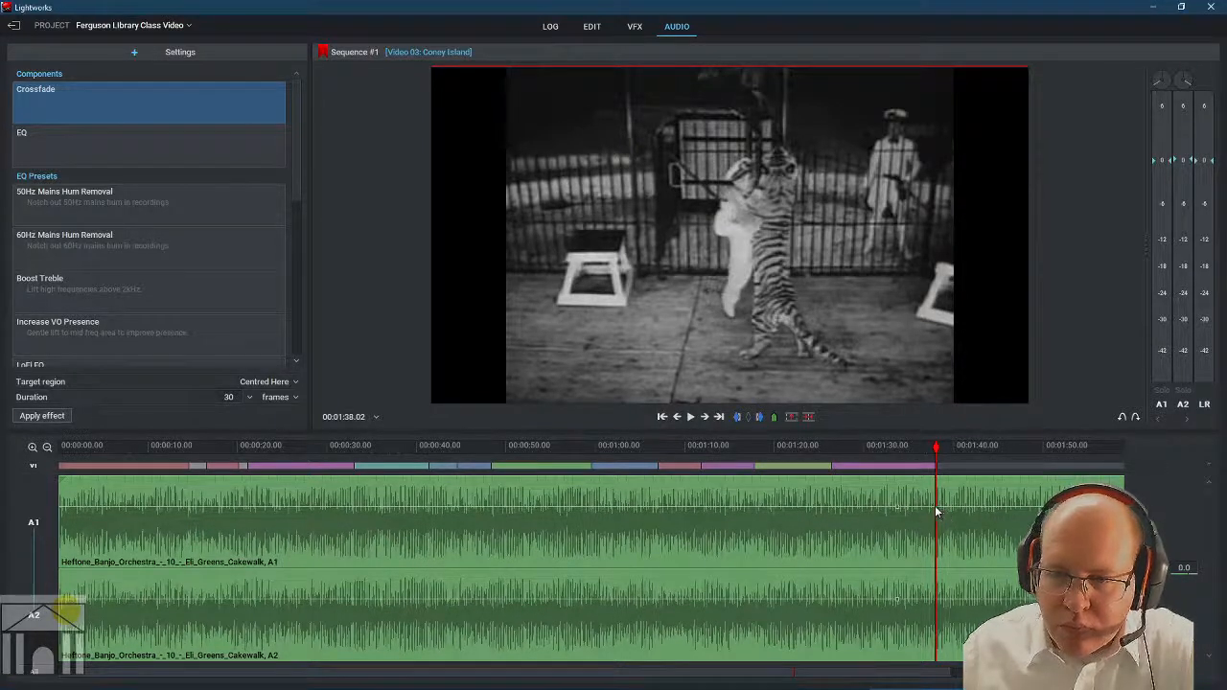
pyautogui.moveTo(935, 509); pyautogui.dragTo(935, 557)
pyautogui.moveTo(896, 509); pyautogui.dragTo(828, 504)
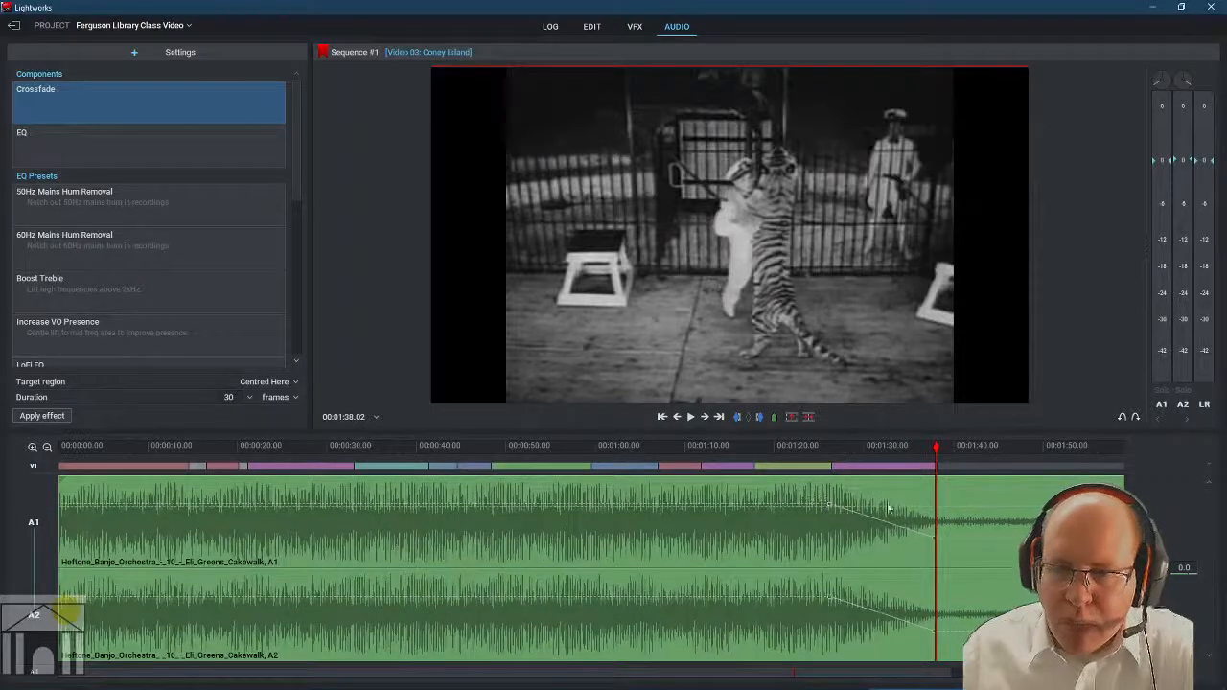
# Play the sequence from 00:01:19.04 past the last video clip to check the music's fade-out.
pyautogui.click(740, 445)
pyautogui.press('space')
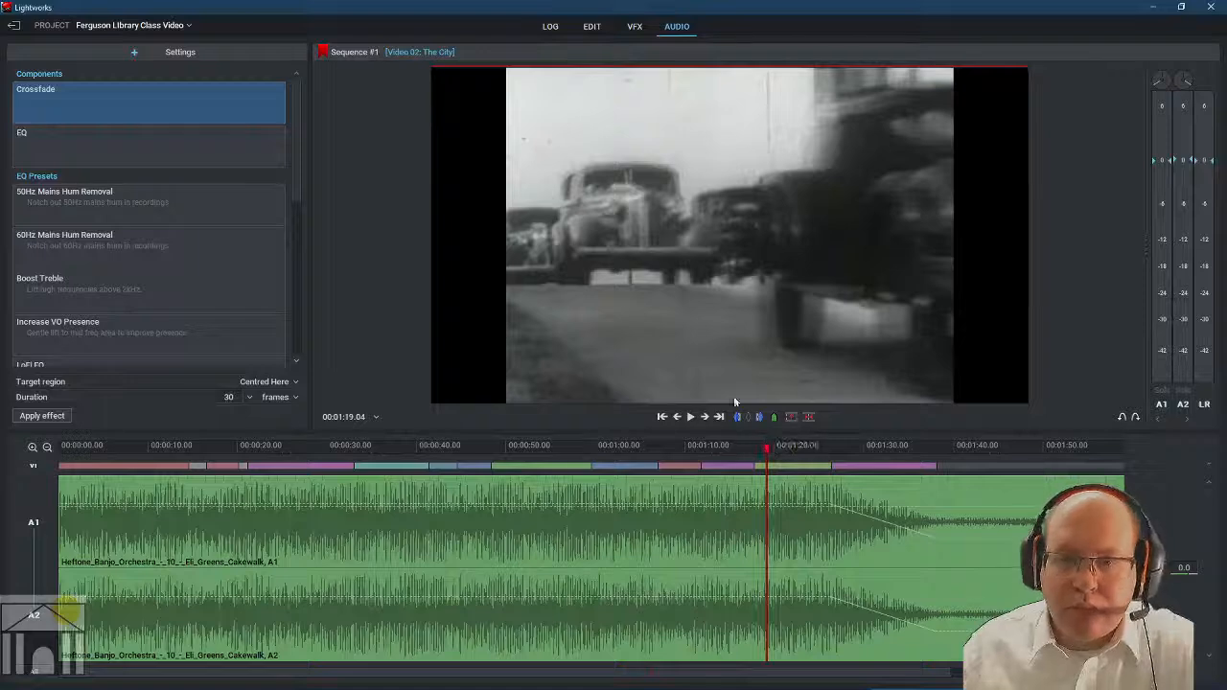
pyautogui.click(690, 417)
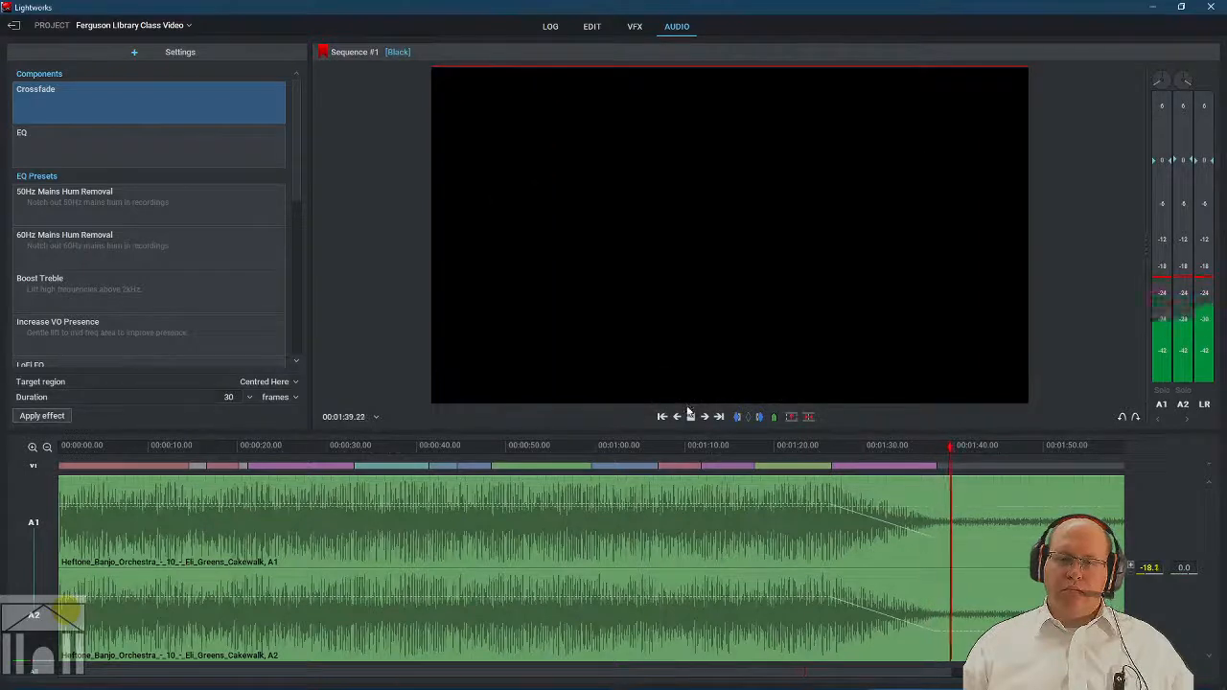
pyautogui.click(691, 418)
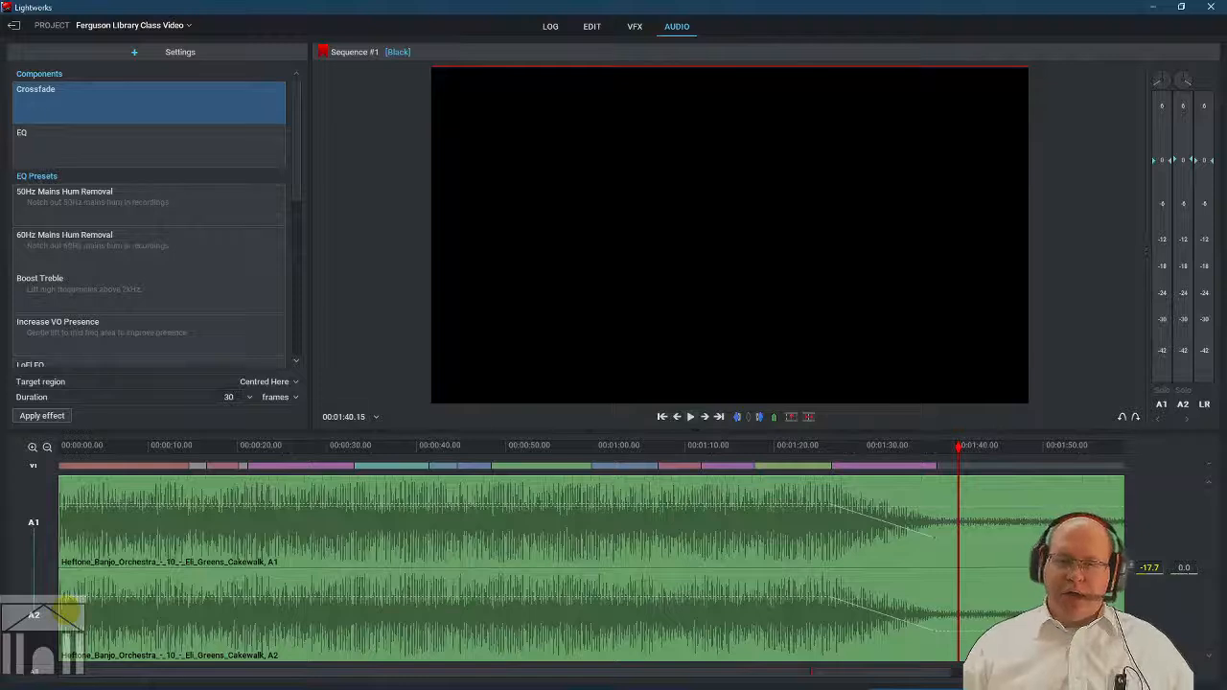
# Add music level points at about 00:01:07 and 00:01:15, and lower the second to the minimum to create a volume dip before the fade-out.
pyautogui.click(658, 504)
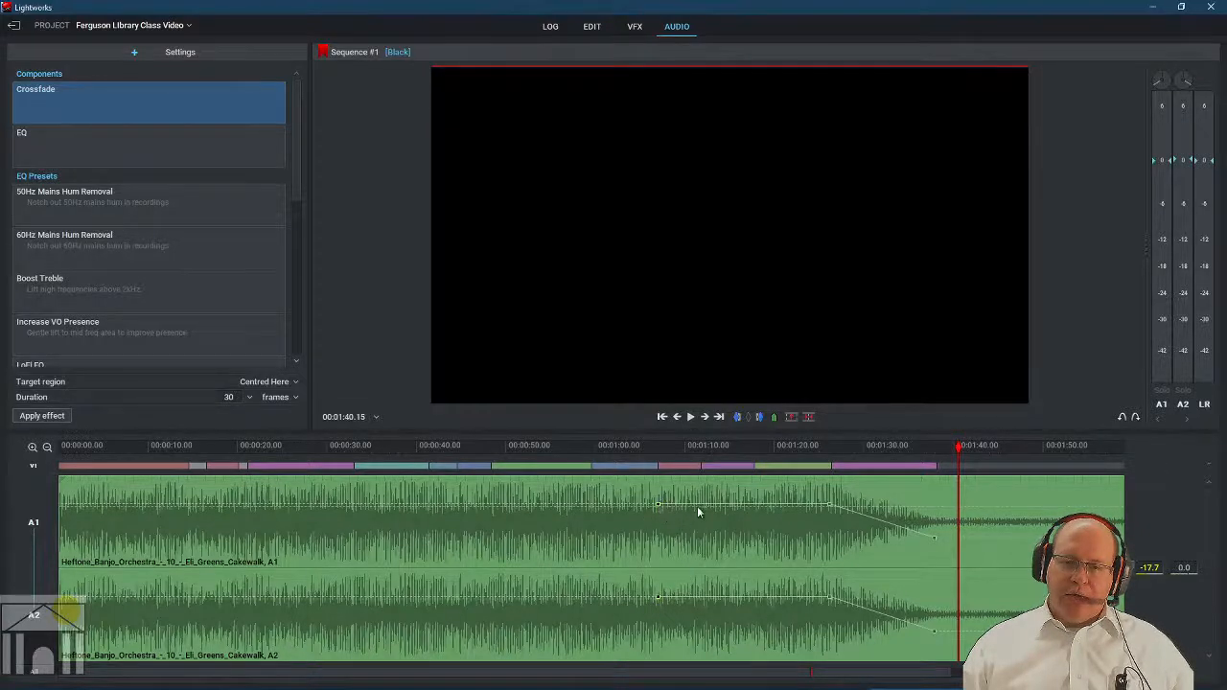
pyautogui.click(734, 506)
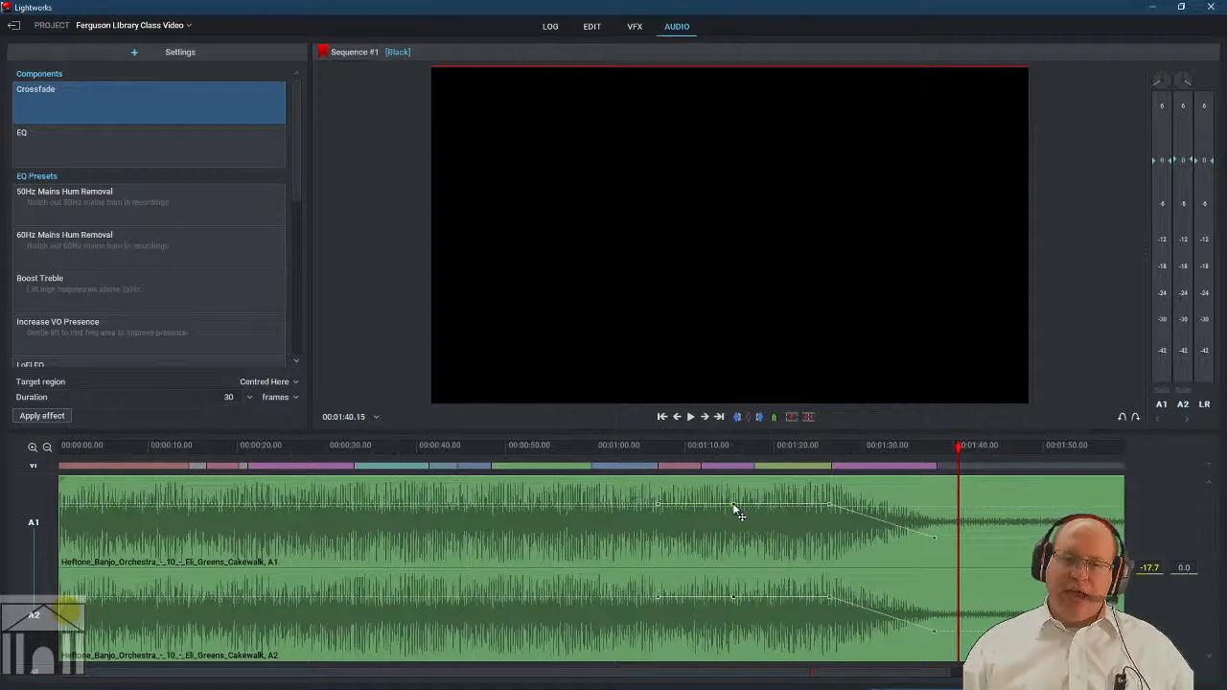
pyautogui.moveTo(733, 505); pyautogui.dragTo(728, 607)
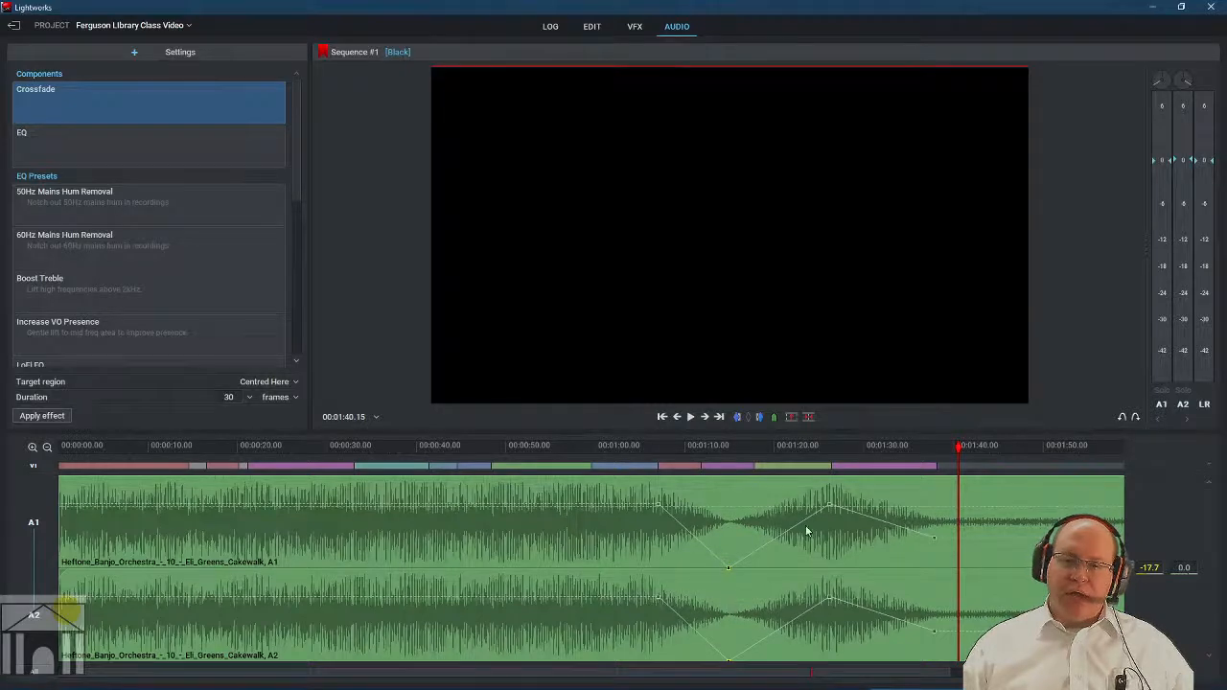
# Play the sequence from 00:01:02.26 to check the volume dip, and view the music's level curve in the editing workspace.
pyautogui.moveTo(959, 449); pyautogui.dragTo(621, 455)
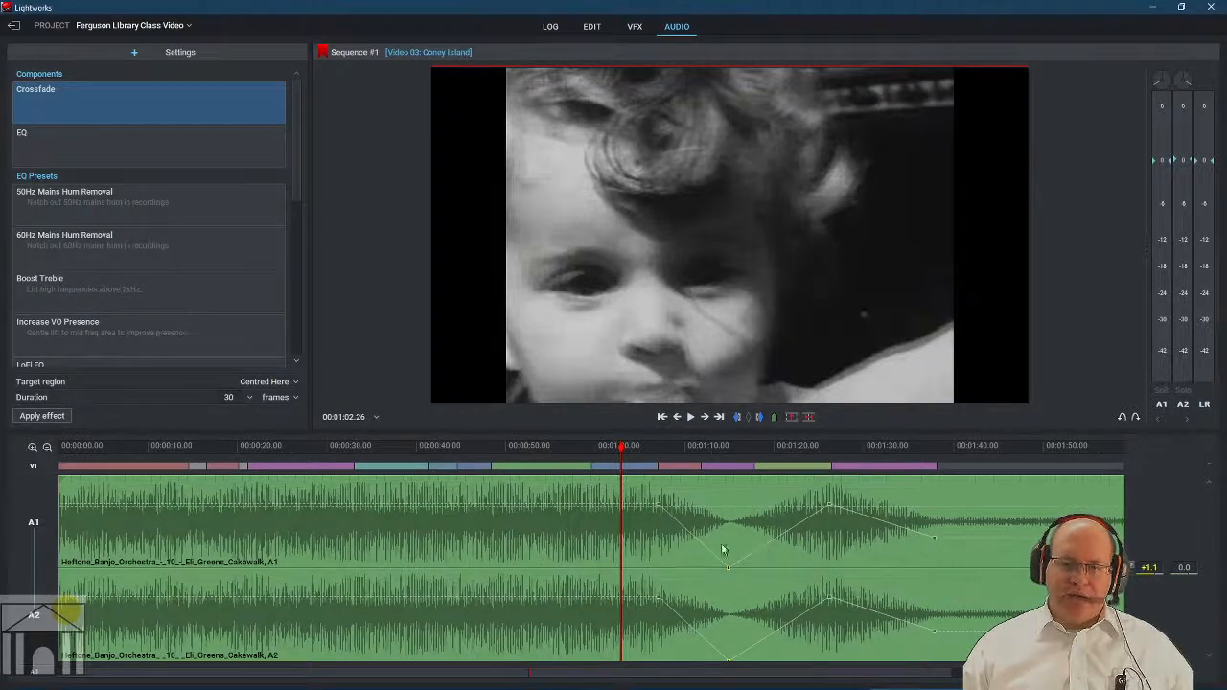
pyautogui.click(691, 420)
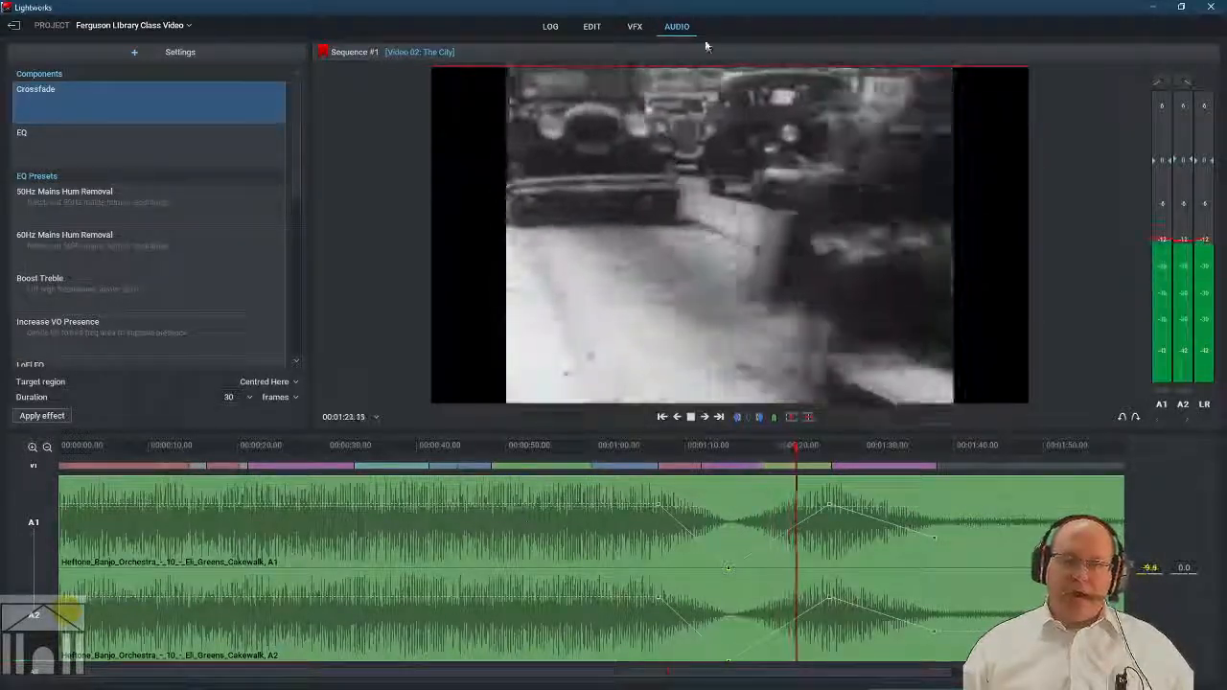
pyautogui.click(591, 27)
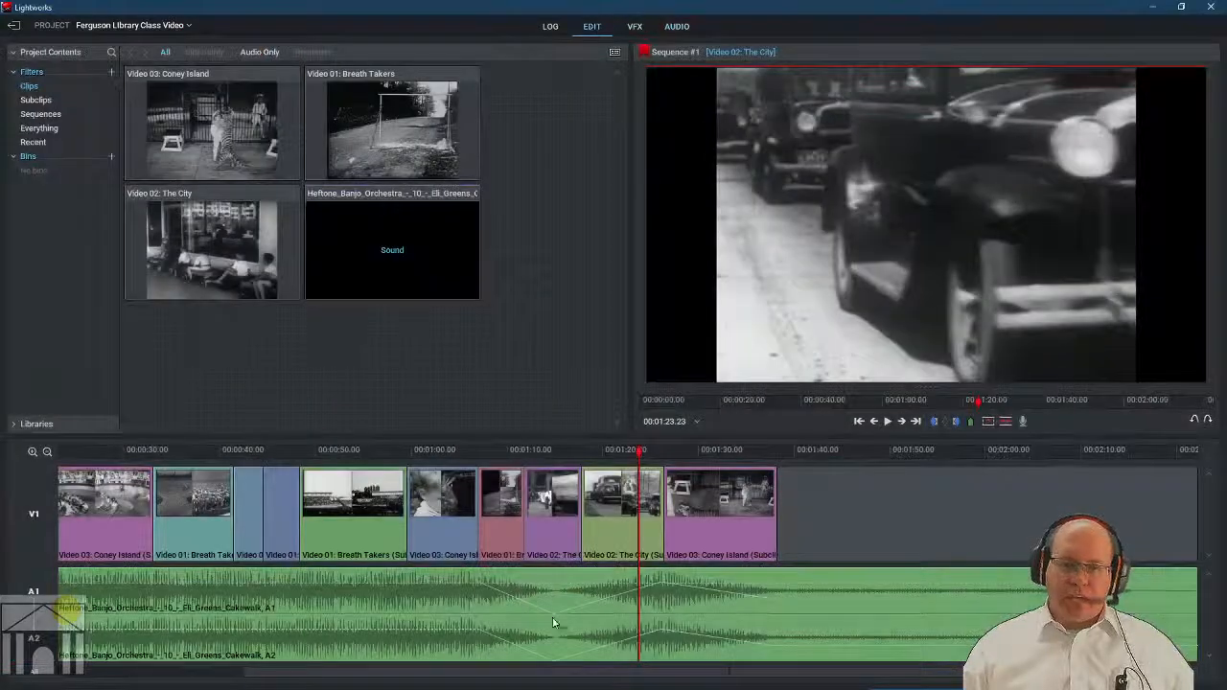
pyautogui.click(414, 584)
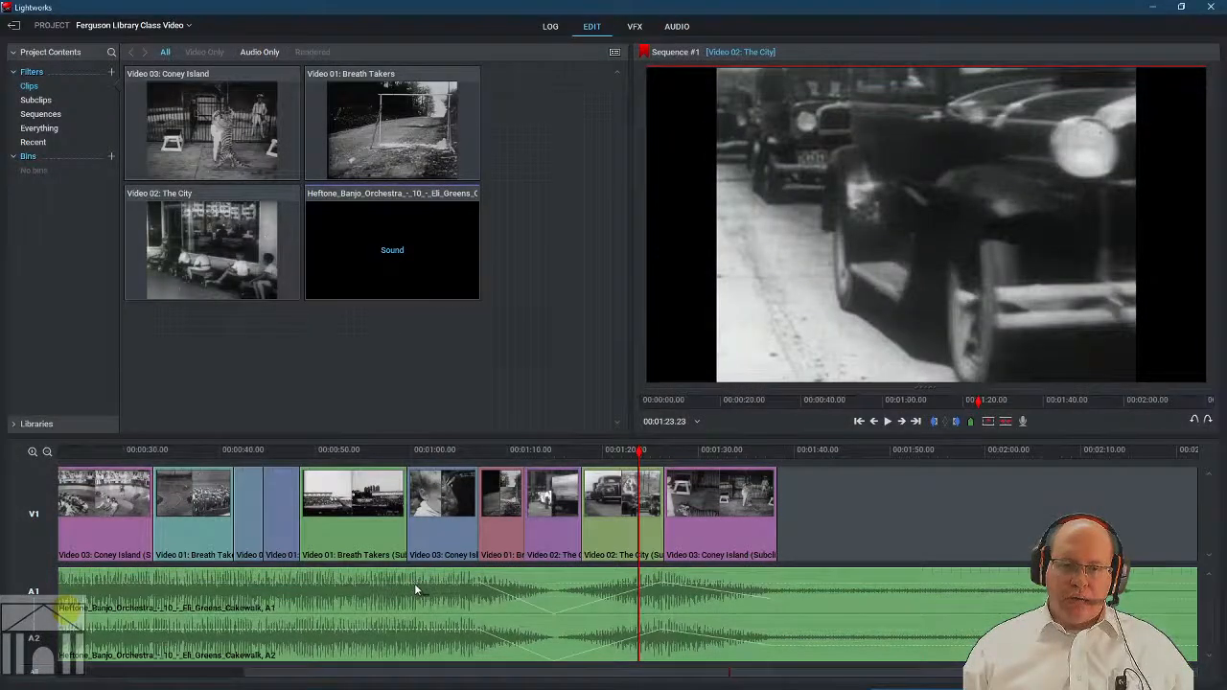
# Show the project's subclips in the editing workspace and place Video 01: Breath Takers (Subclip) right after the last Coney Island clip.
pyautogui.click(683, 29)
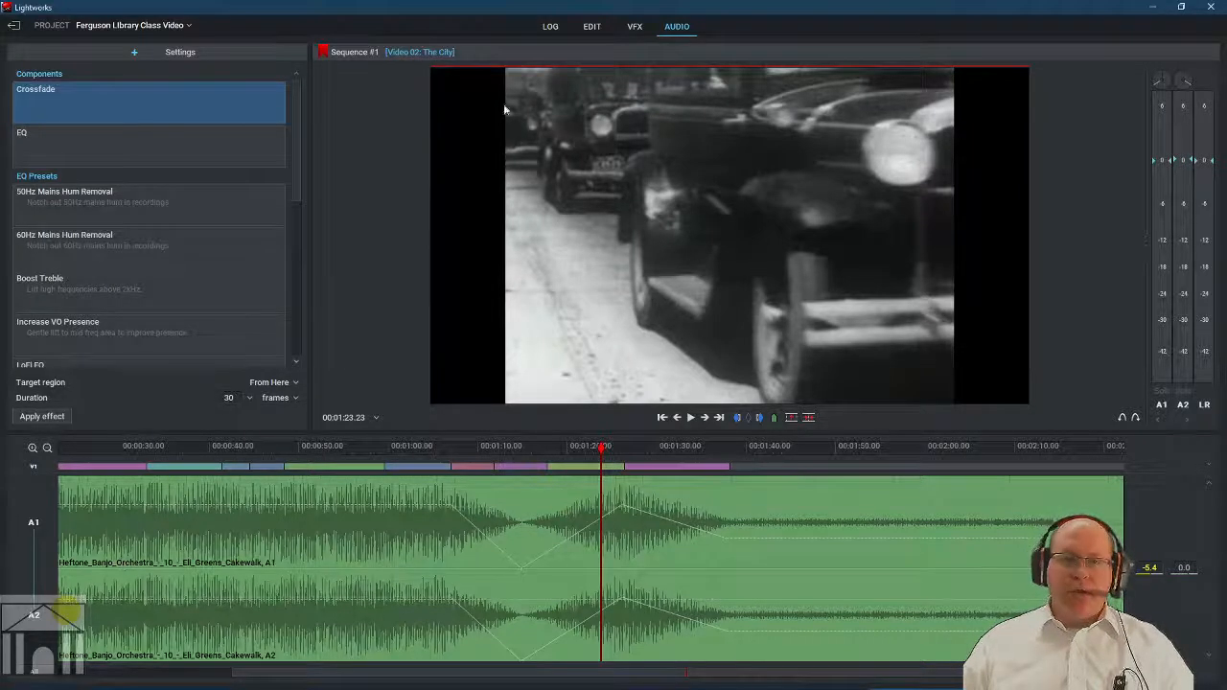
pyautogui.click(606, 31)
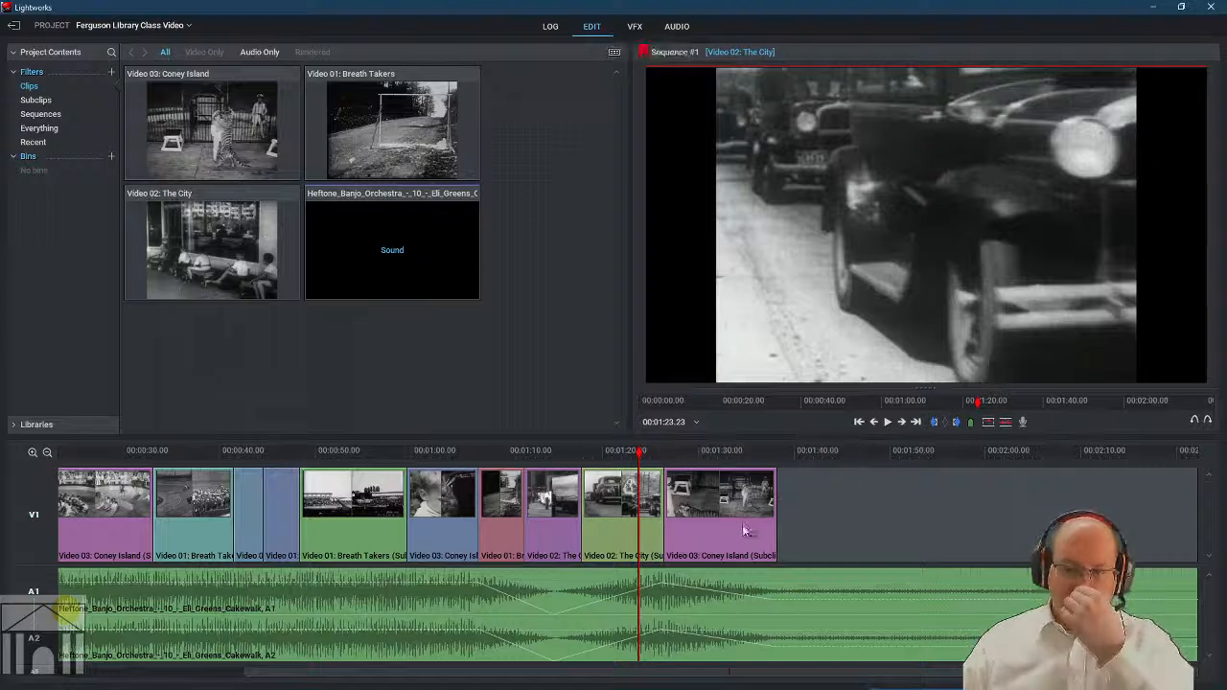
pyautogui.click(35, 100)
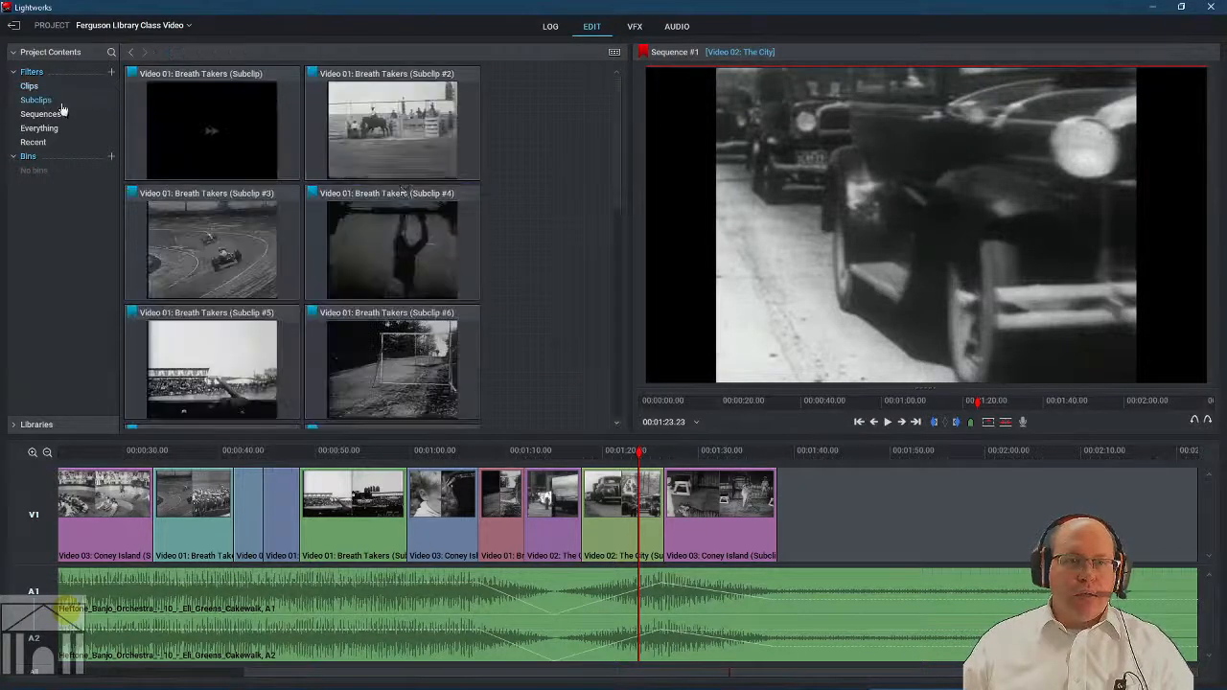
pyautogui.moveTo(265, 156); pyautogui.dragTo(781, 514)
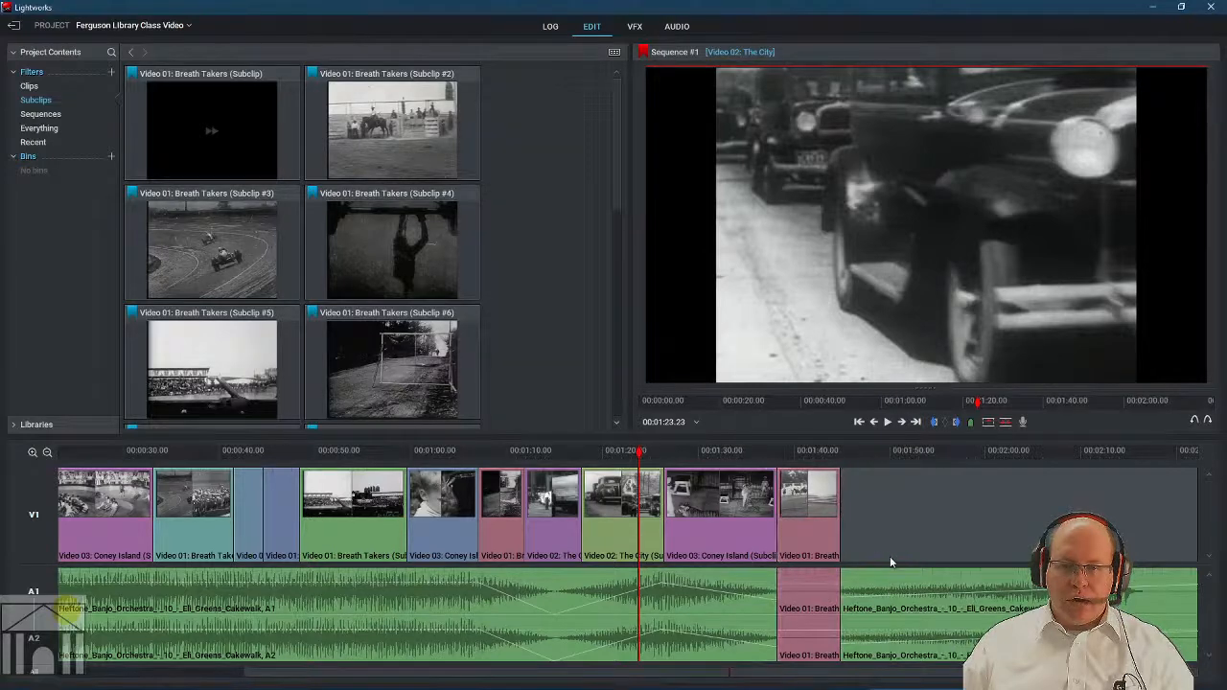
# Undo the placement of the Breath Takers subclip that cut into the background music.
pyautogui.hotkey('ctrl', 'z')
pyautogui.rightClick(32, 591)
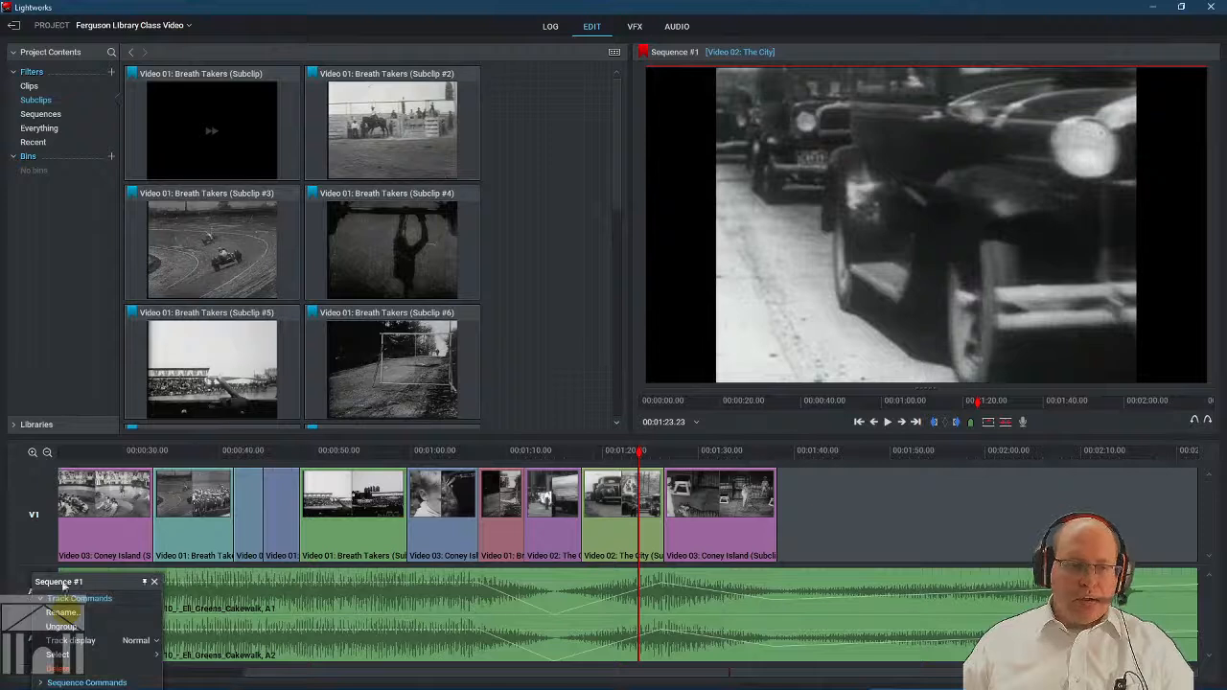
pyautogui.click(28, 564)
pyautogui.rightClick(133, 604)
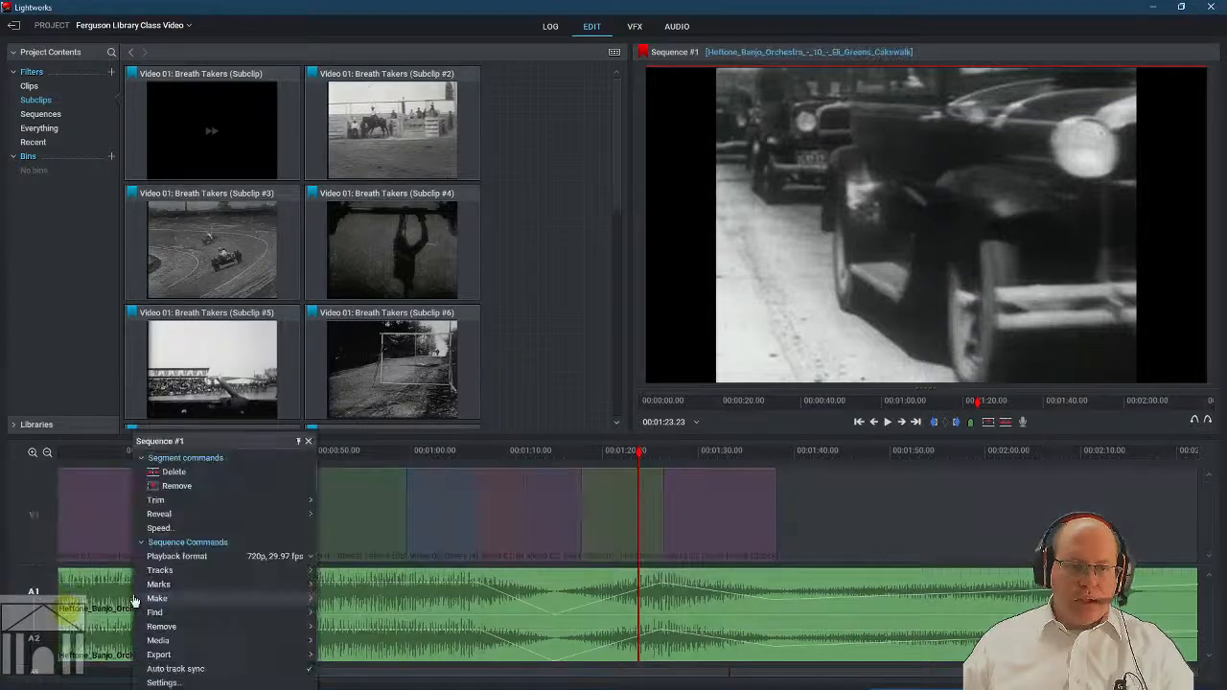
pyautogui.moveTo(161, 600)
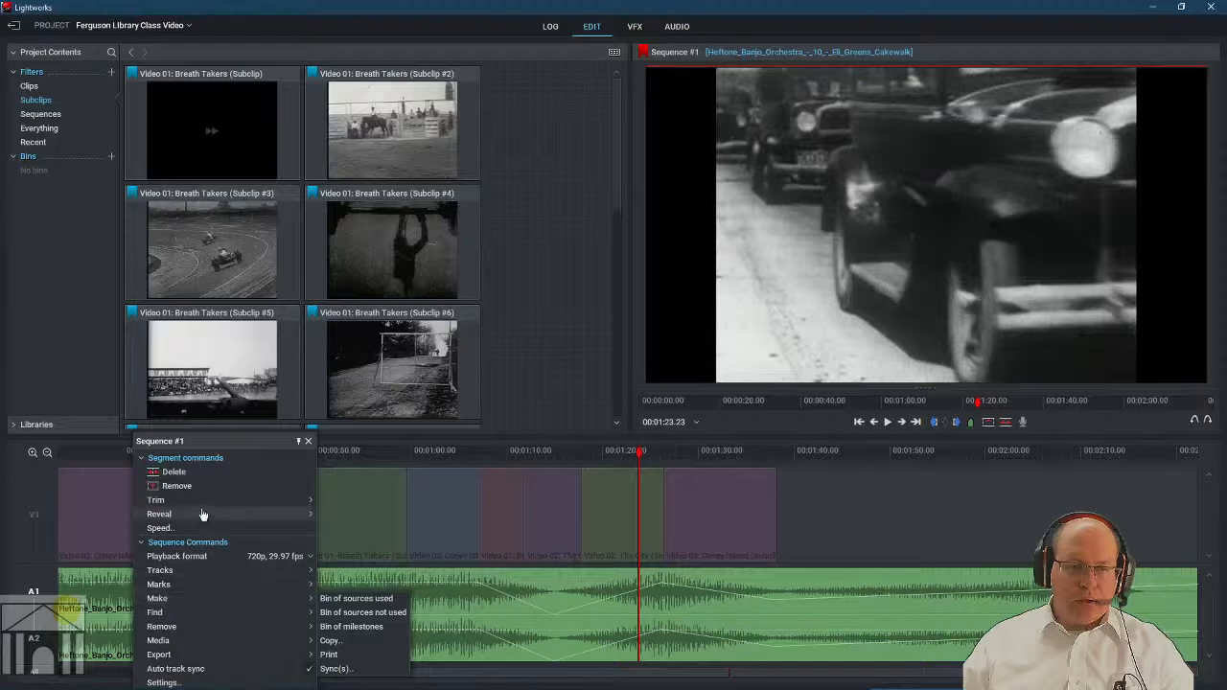
pyautogui.rightClick(870, 517)
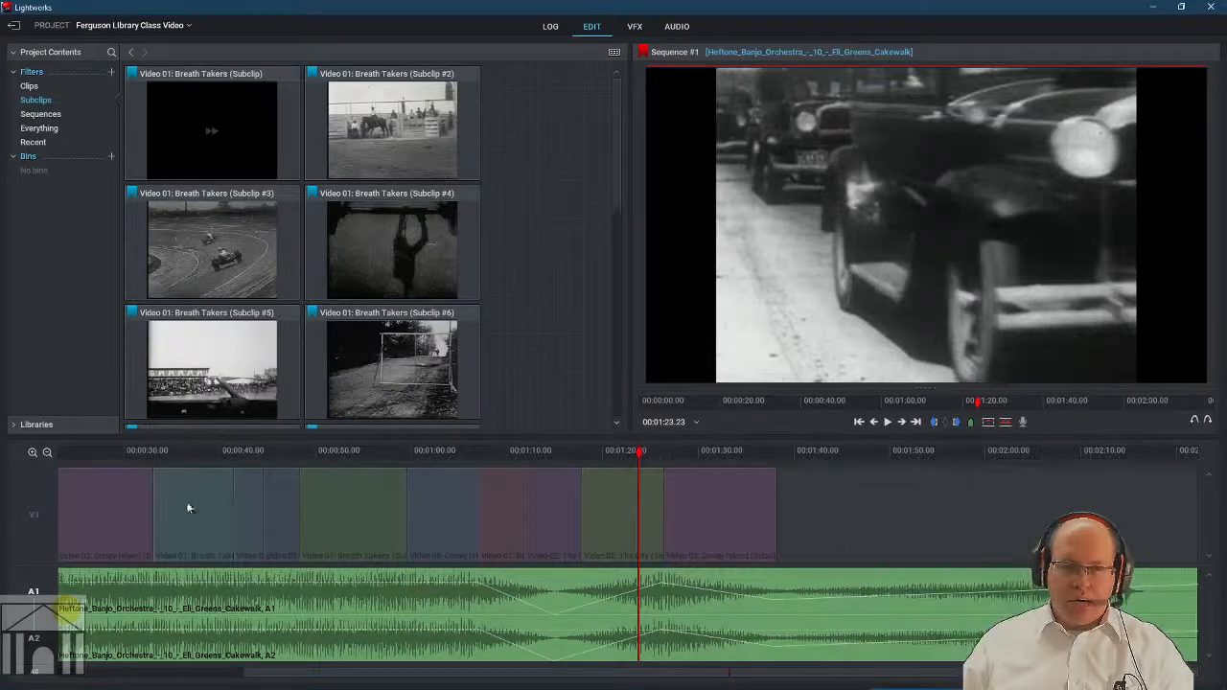
# Add two empty pairs-ready audio tracks to Sequence #1, one at a time, above the music tracks.
pyautogui.click(32, 512)
pyautogui.rightClick(886, 515)
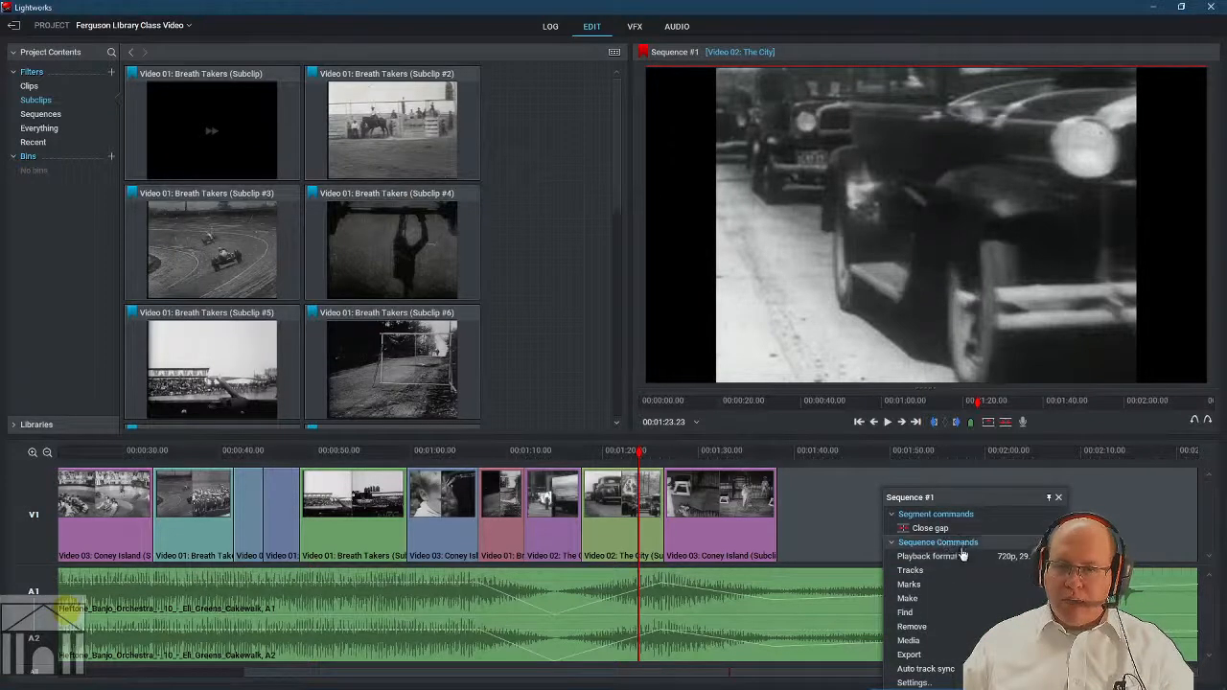
pyautogui.click(1083, 584)
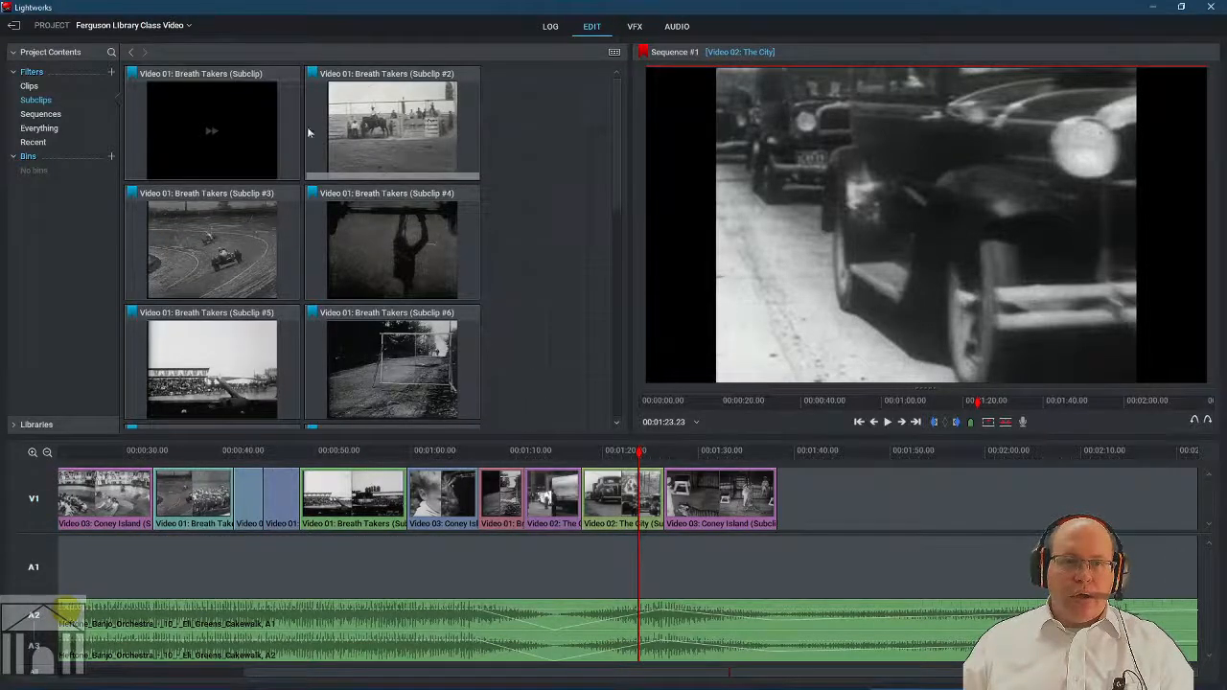
pyautogui.moveTo(237, 152); pyautogui.dragTo(269, 174)
pyautogui.rightClick(822, 552)
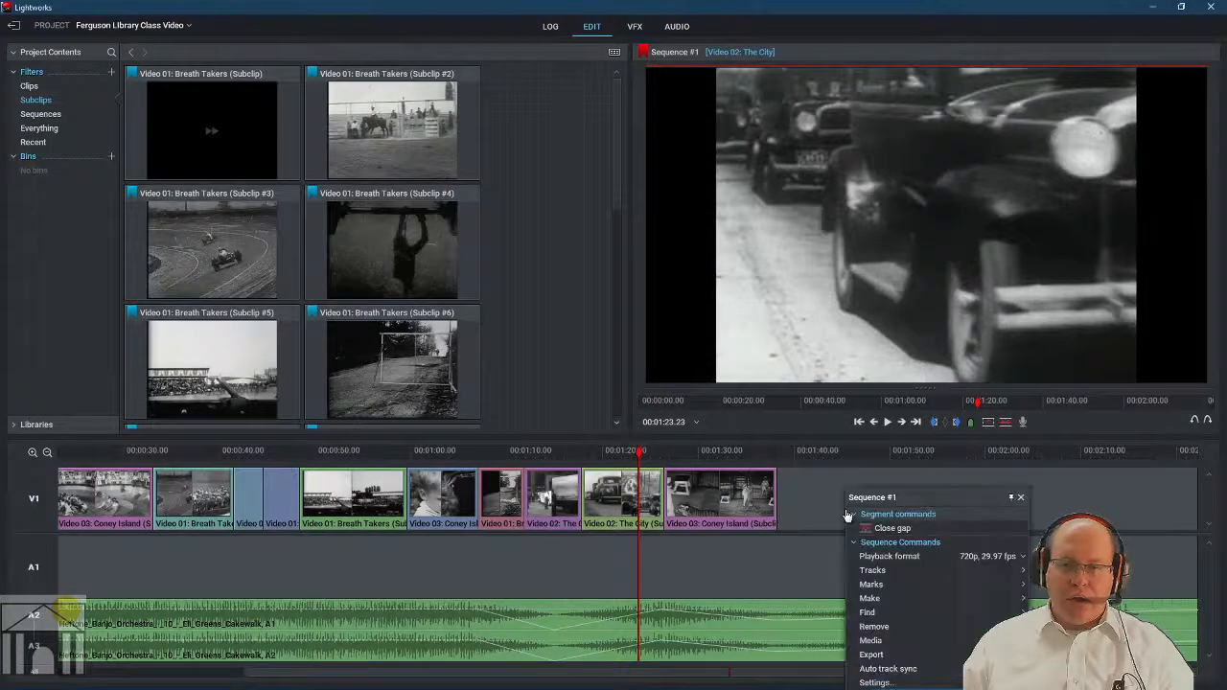
pyautogui.moveTo(890, 572)
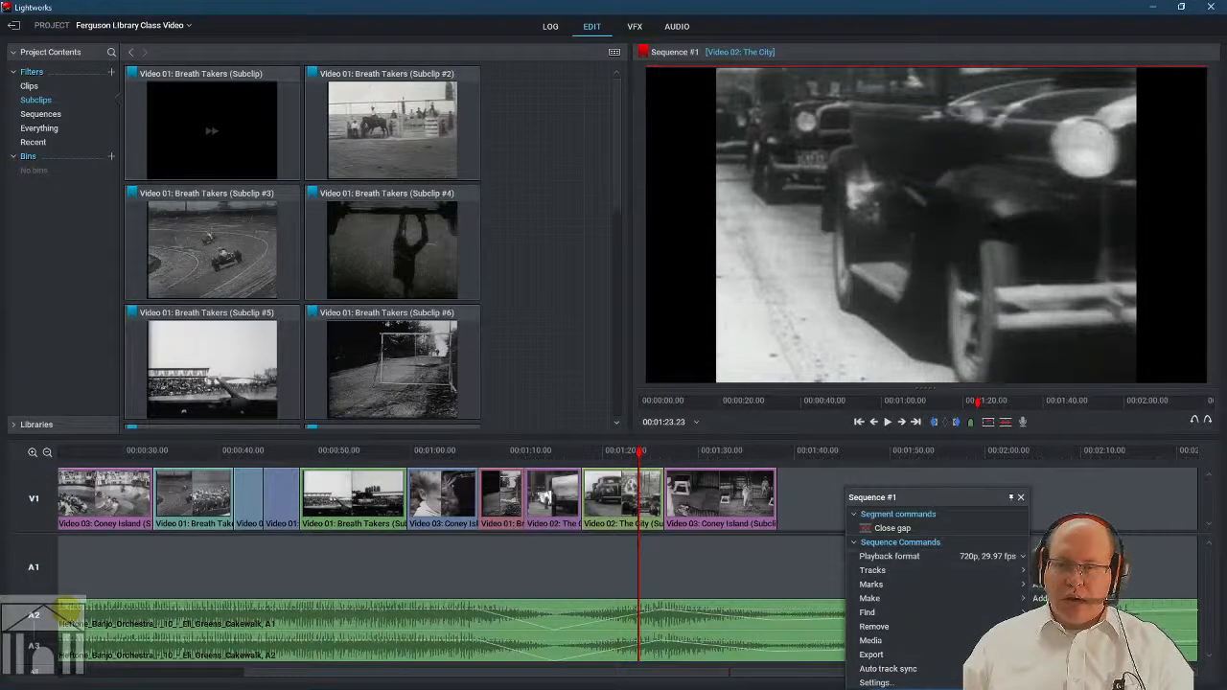
pyautogui.click(1045, 598)
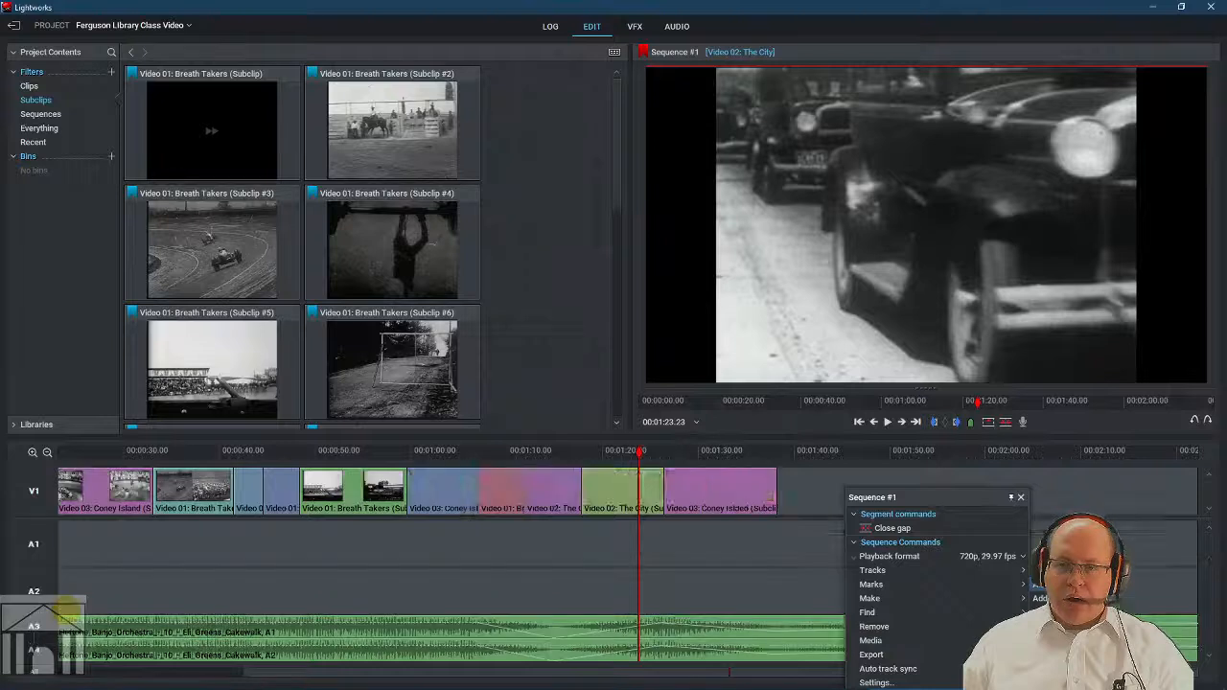
pyautogui.click(37, 548)
pyautogui.click(38, 590)
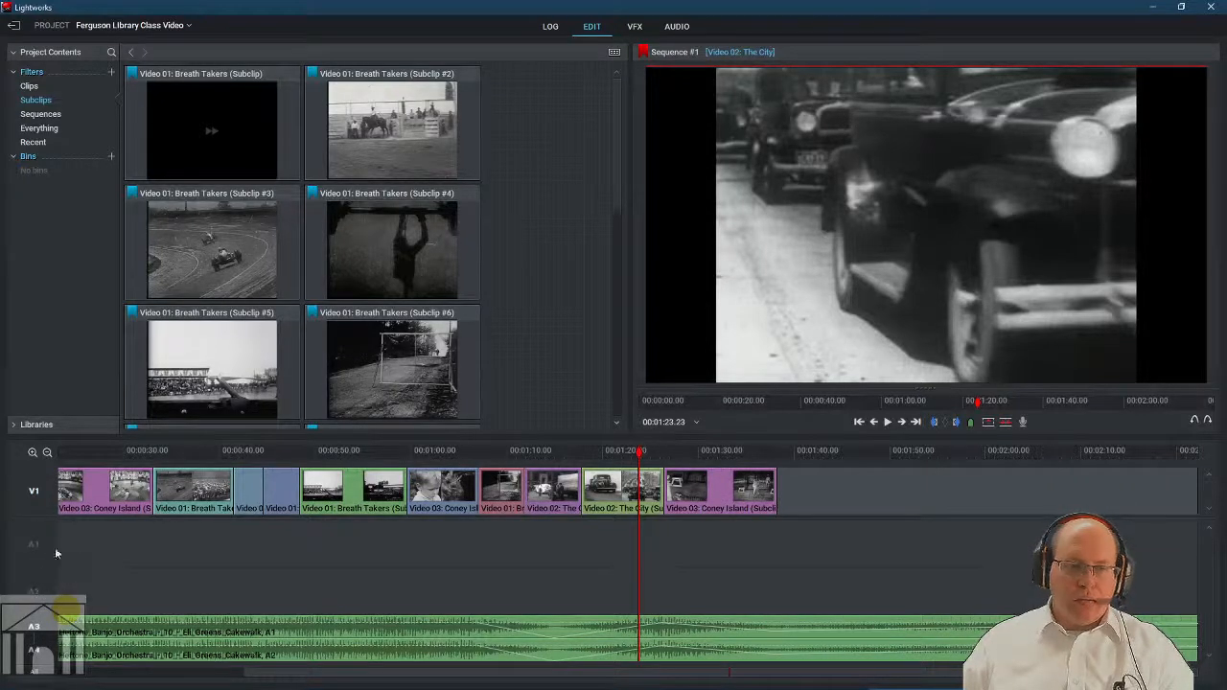
pyautogui.rightClick(43, 545)
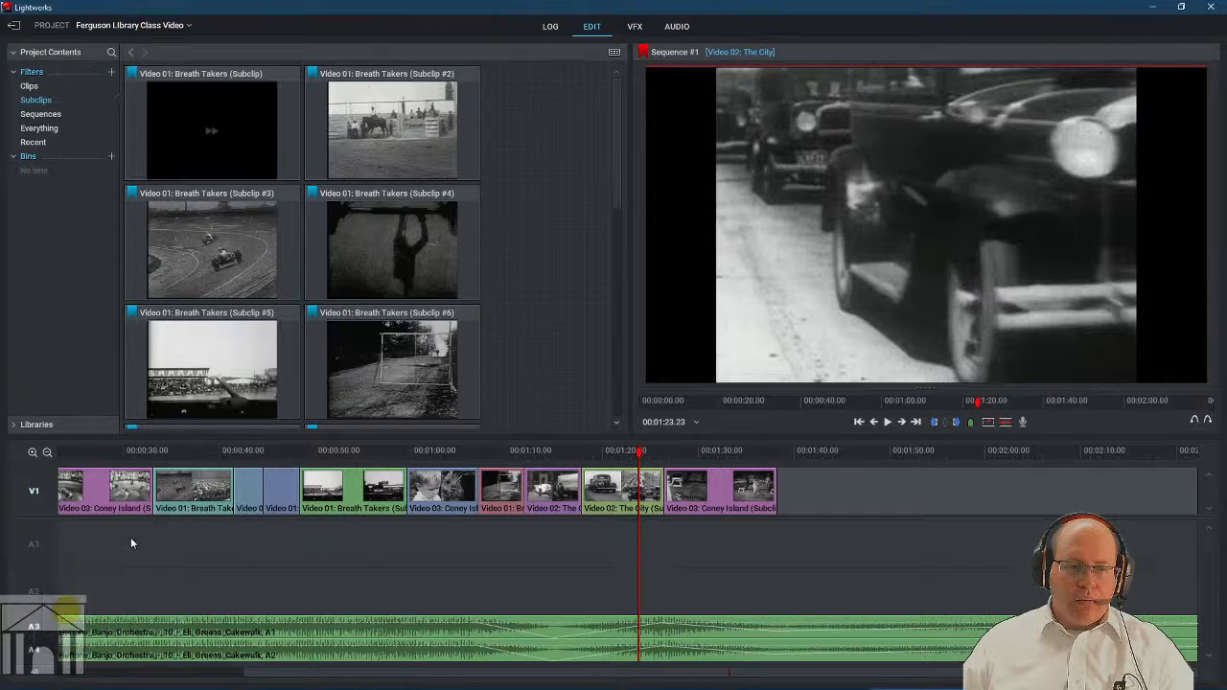
pyautogui.click(36, 546)
pyautogui.click(35, 589)
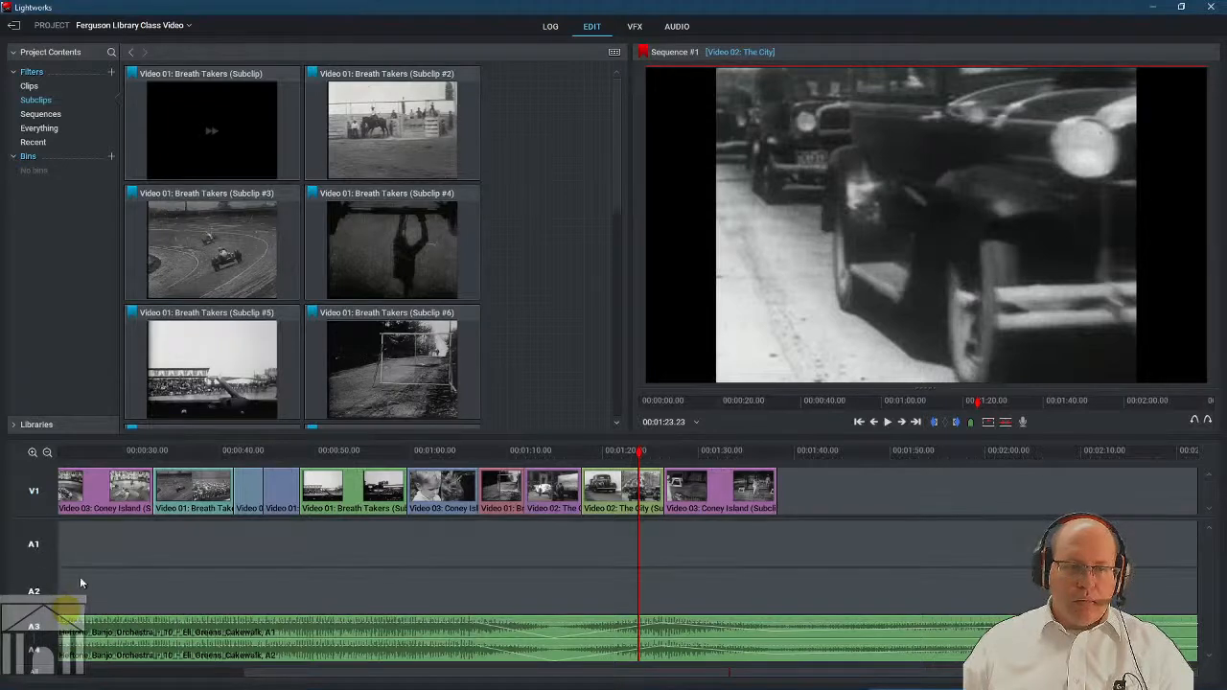
# Place Video 01: Breath Takers (Subclip) after the last Coney Island clip with sound on A1 and A2, and inspect its start in the audio workspace.
pyautogui.moveTo(278, 163); pyautogui.dragTo(810, 527)
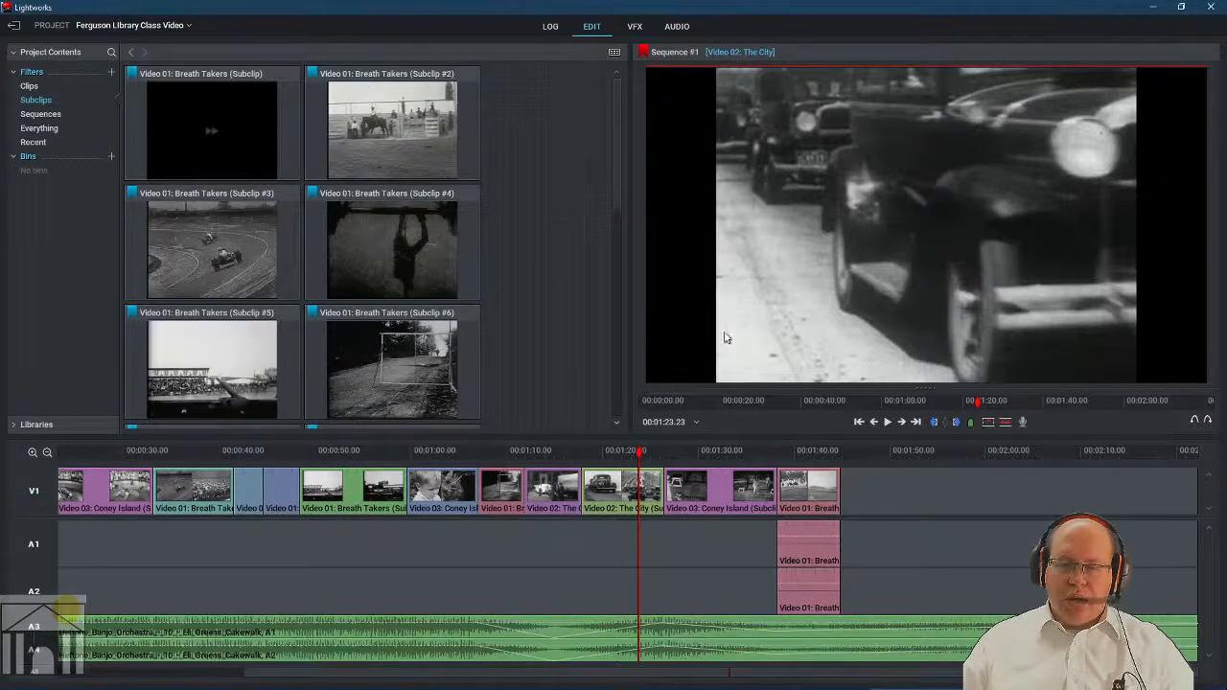
pyautogui.click(679, 30)
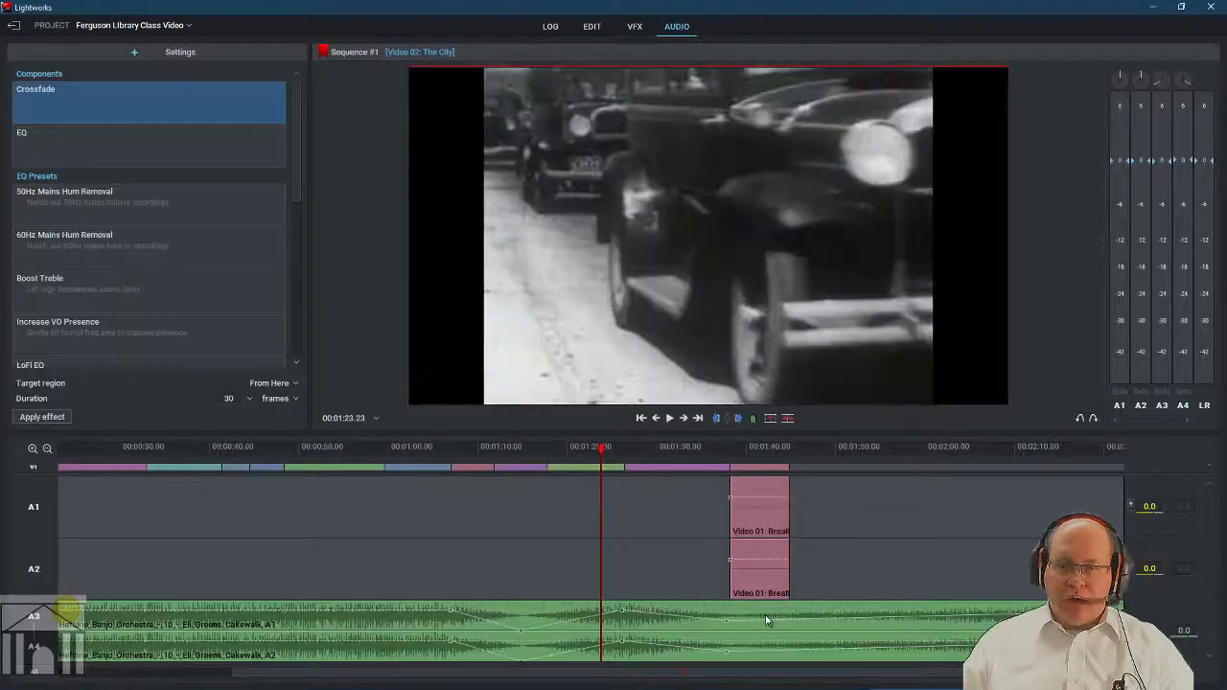
pyautogui.click(33, 450)
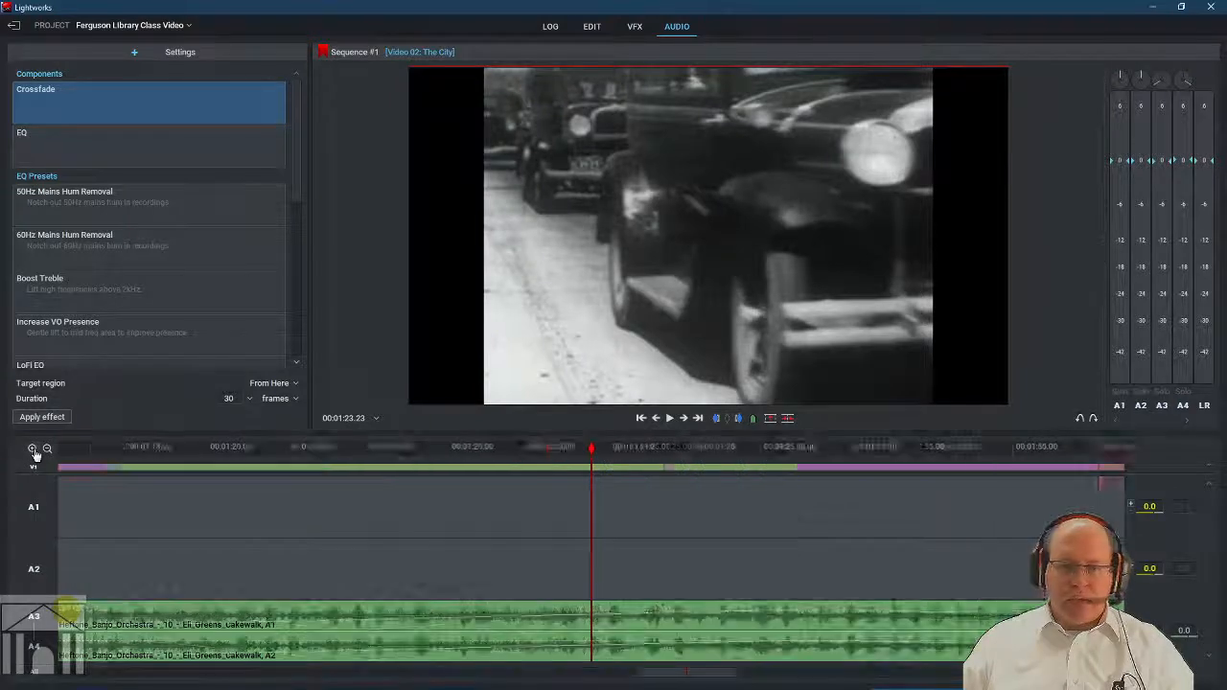
pyautogui.click(33, 449)
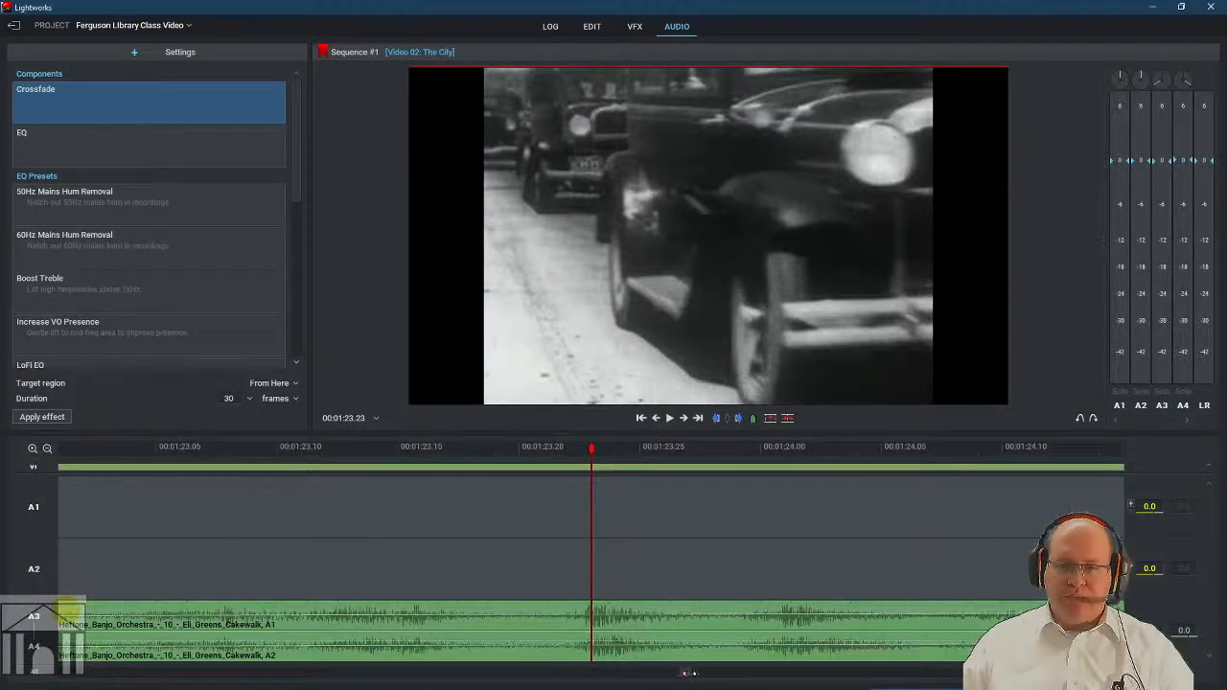
pyautogui.moveTo(688, 679); pyautogui.dragTo(801, 683)
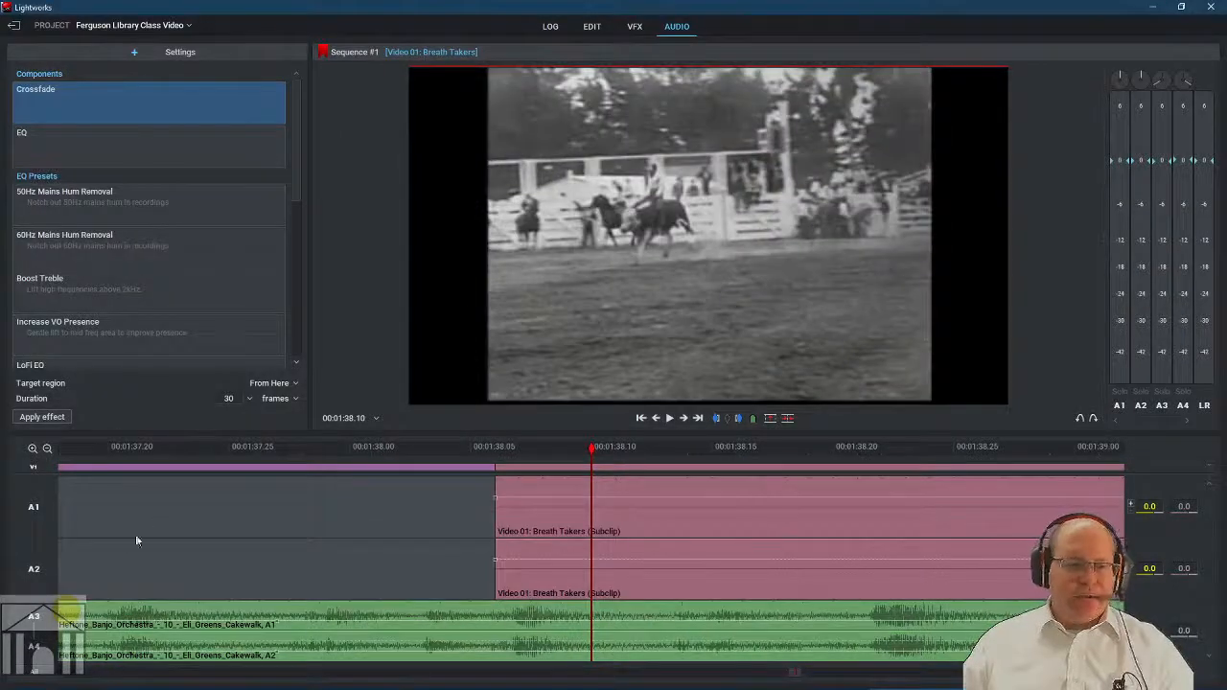
# Replace the Breath Takers subclip at the end of the sequence with Video 03: Coney Island (Subclip #4), with its sound on A1 and A2.
pyautogui.click(592, 25)
pyautogui.click(759, 493)
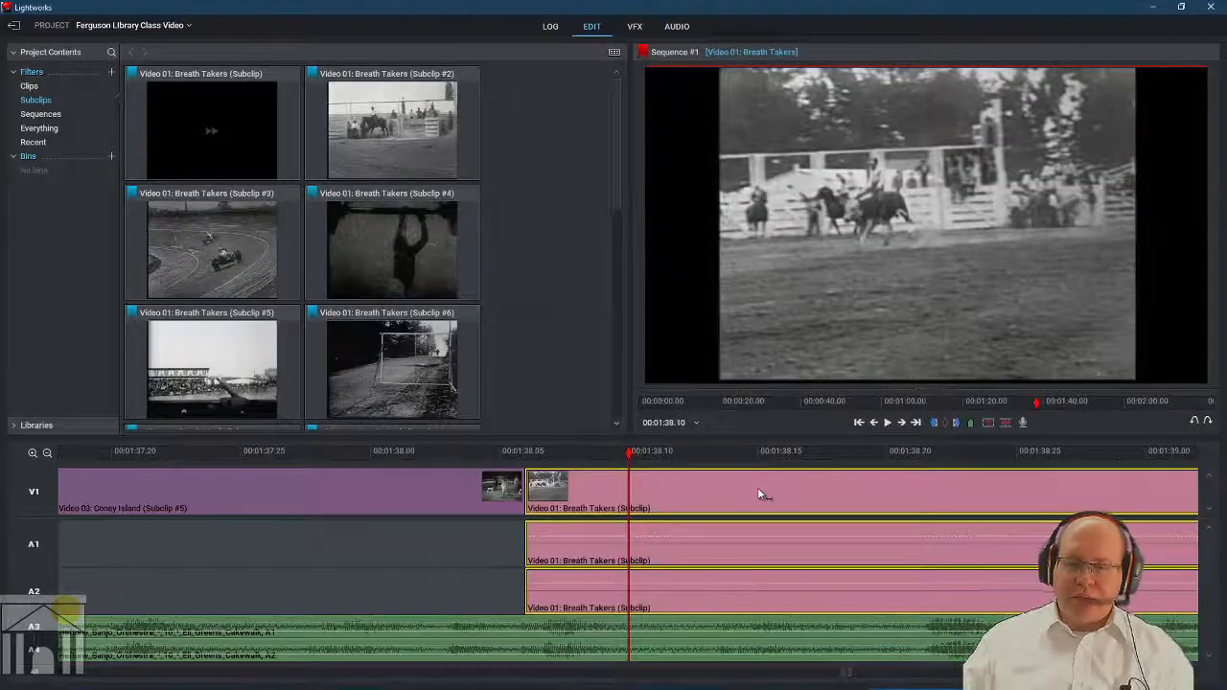
pyautogui.press('Delete')
pyautogui.scroll(-5, 435, 283)
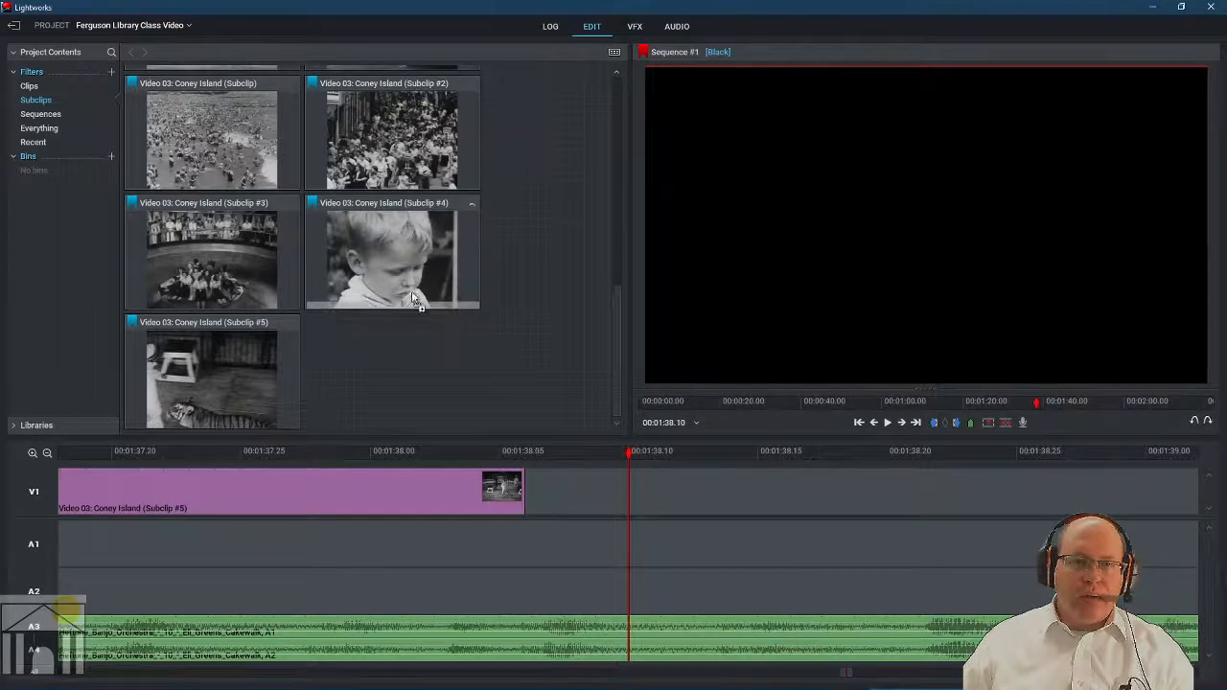
pyautogui.moveTo(414, 300); pyautogui.dragTo(549, 496)
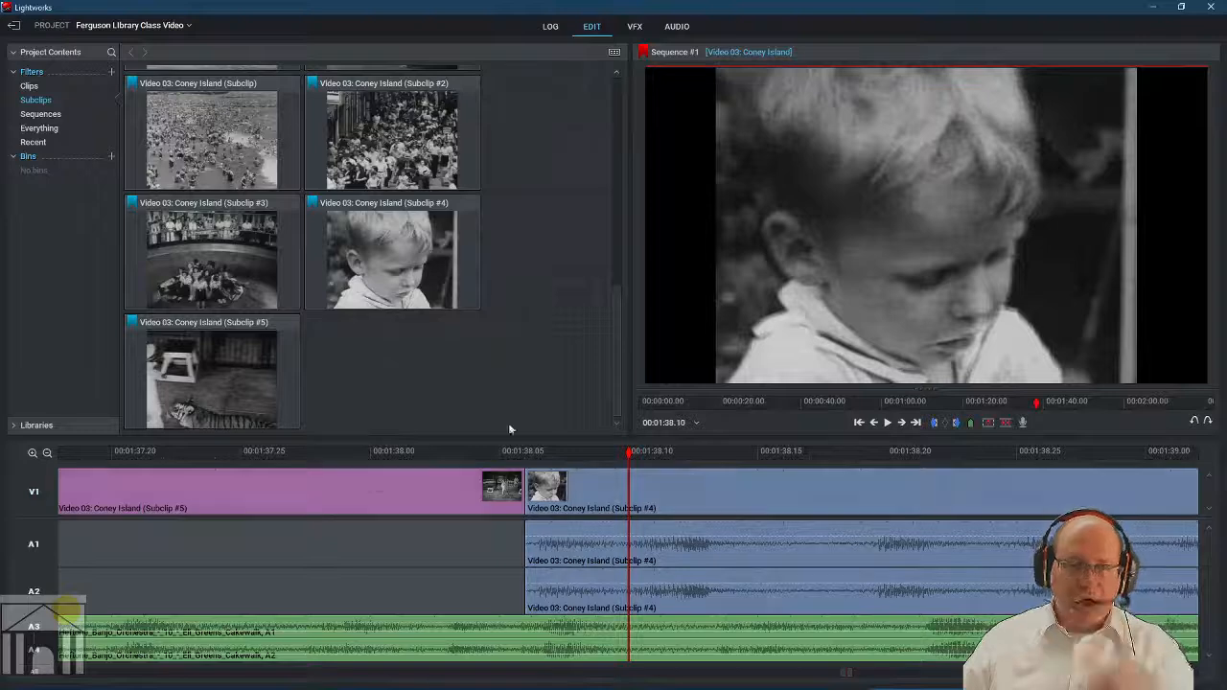
# In the audio workspace, add a level point at about 00:01:38.18 on the new clip's A1 track and lower it to -41.0.
pyautogui.click(678, 27)
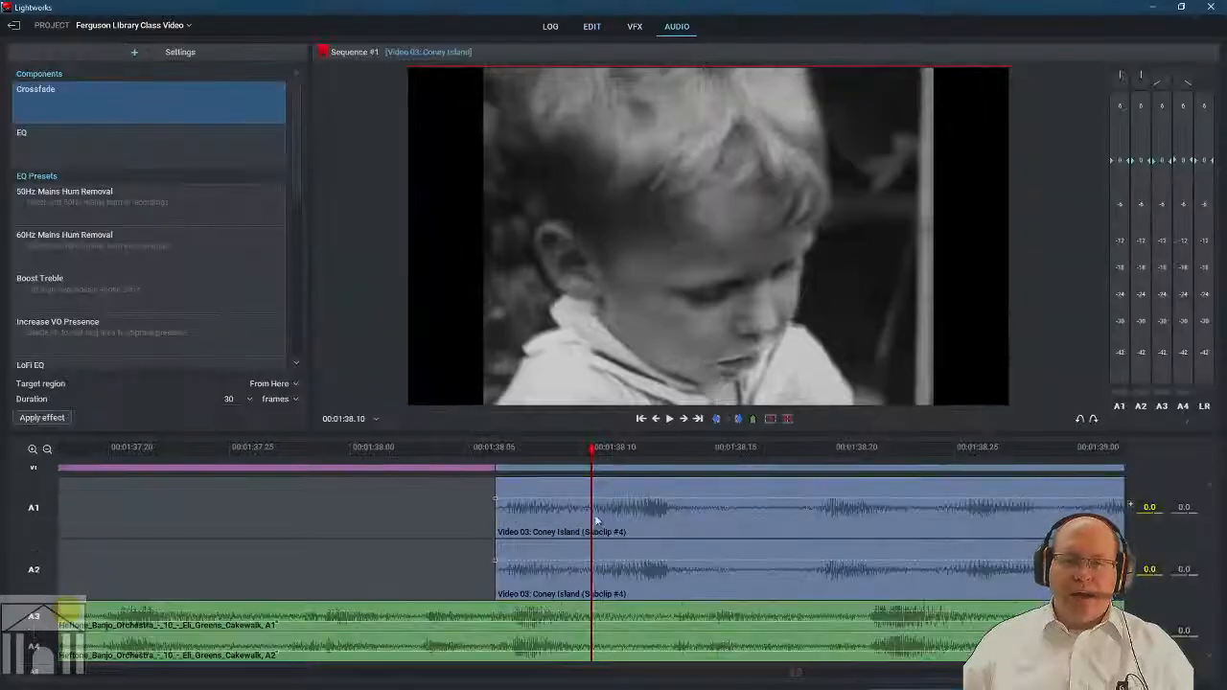
pyautogui.click(495, 499)
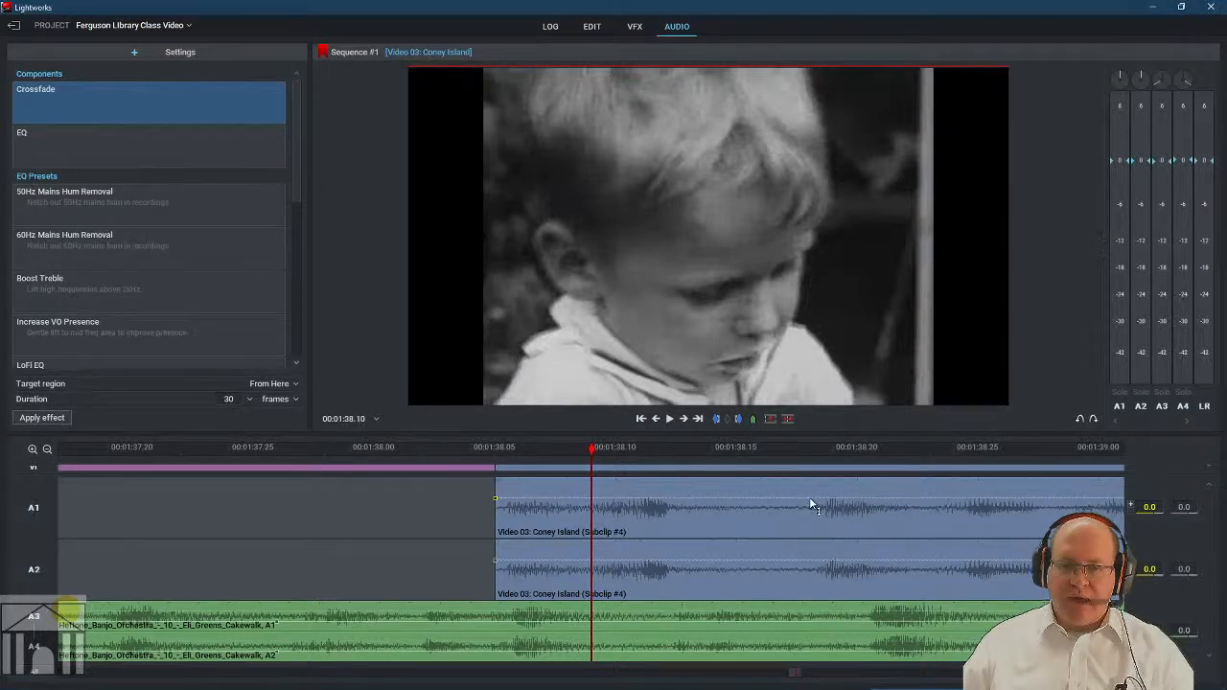
pyautogui.moveTo(813, 502); pyautogui.dragTo(805, 544)
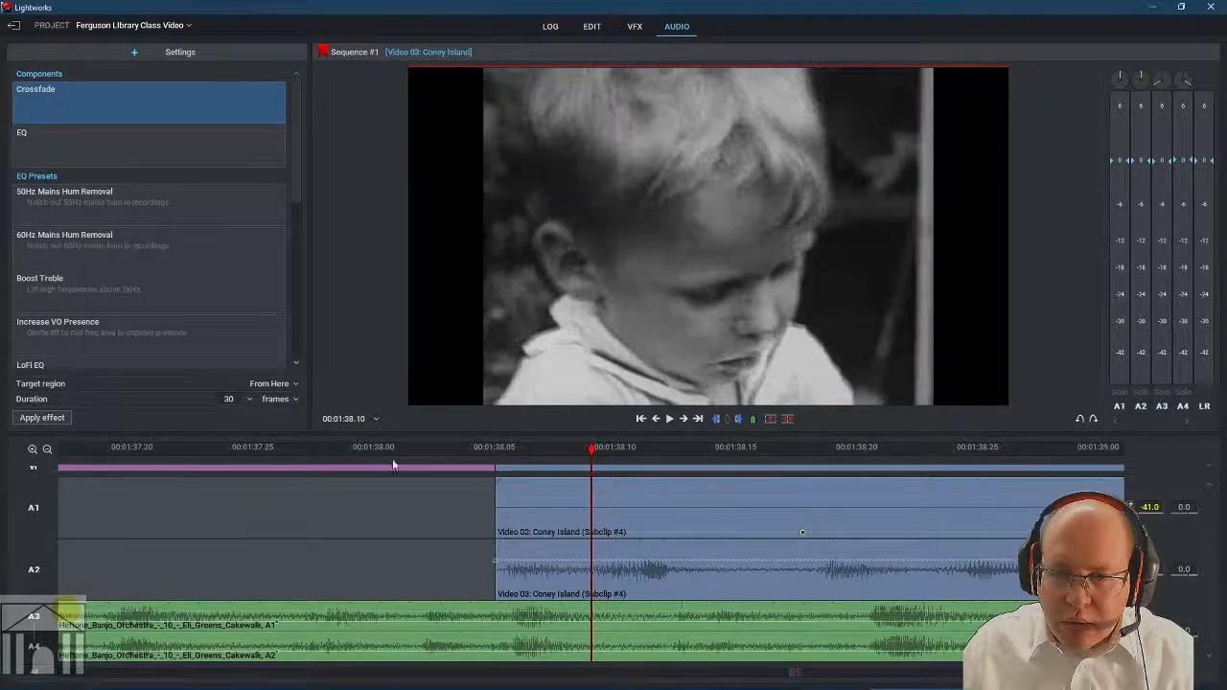
# Undo the A1 level change and the placement of Video 03: Coney Island (Subclip #4).
pyautogui.click(34, 451)
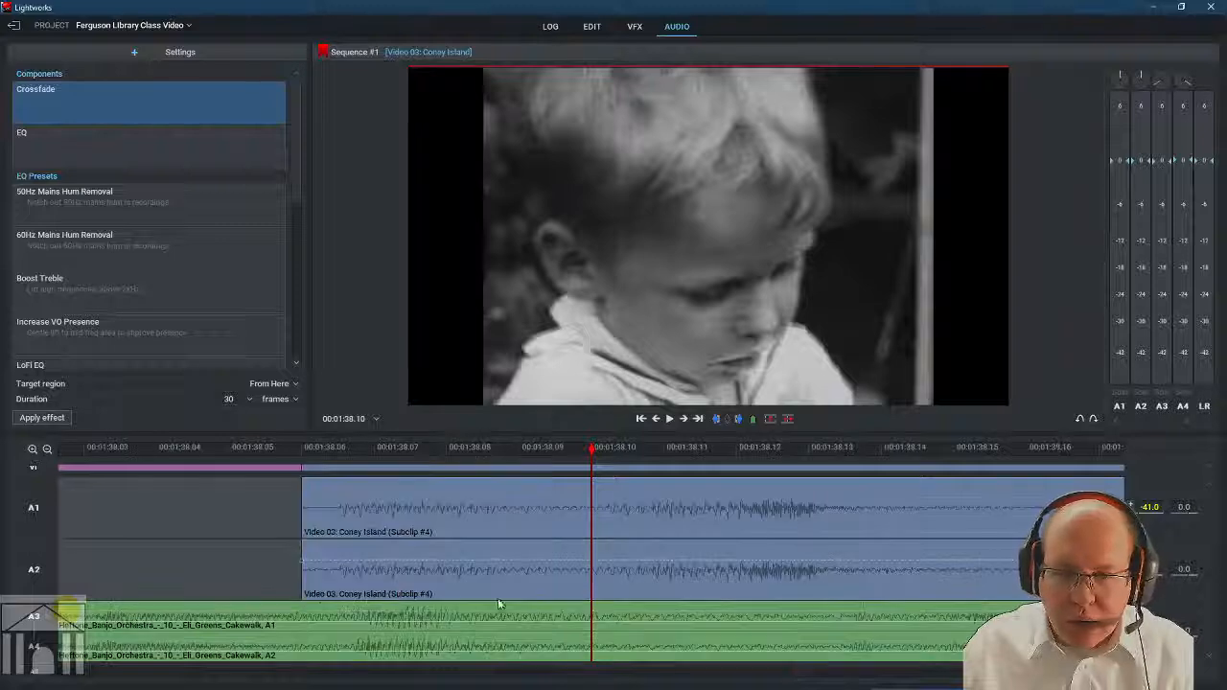
pyautogui.click(838, 675)
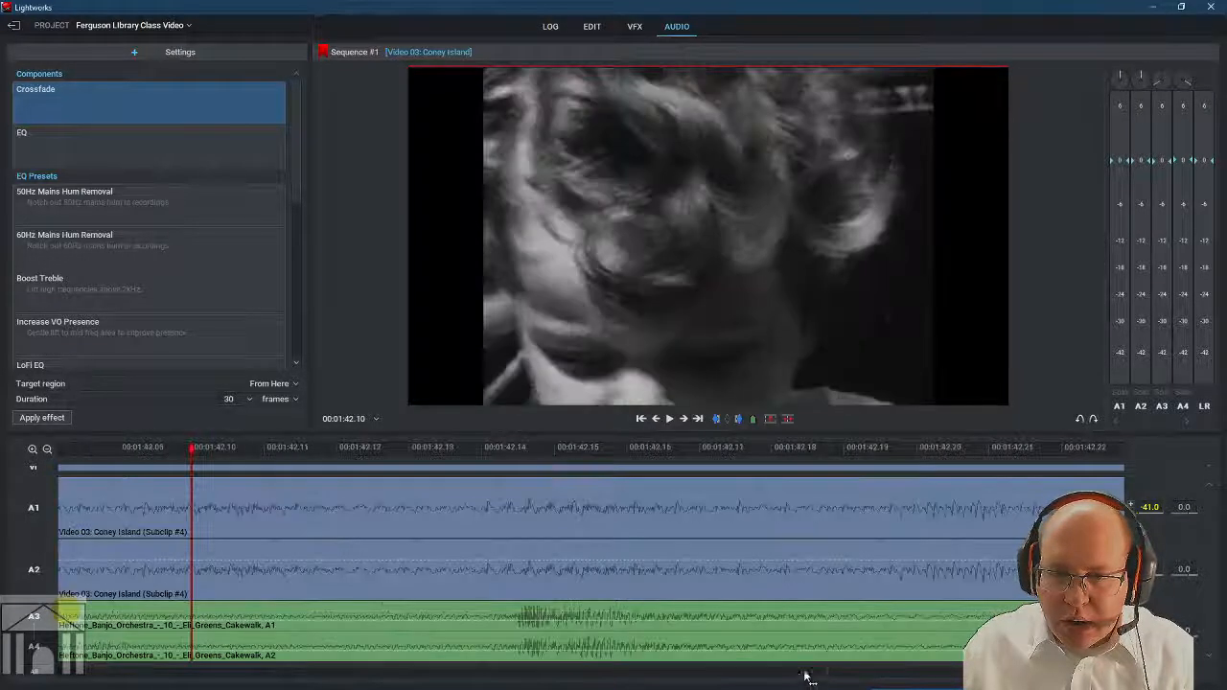
pyautogui.click(47, 449)
pyautogui.click(47, 449)
pyautogui.click(47, 449)
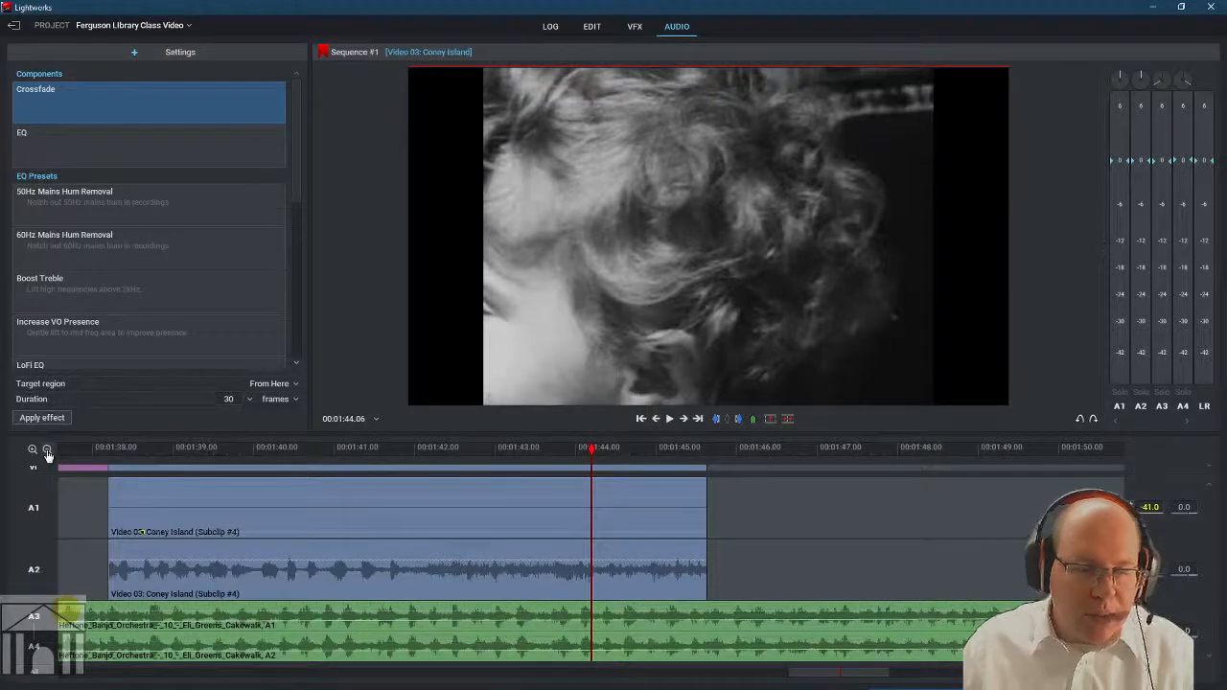
pyautogui.hotkey('ctrl', 'z')
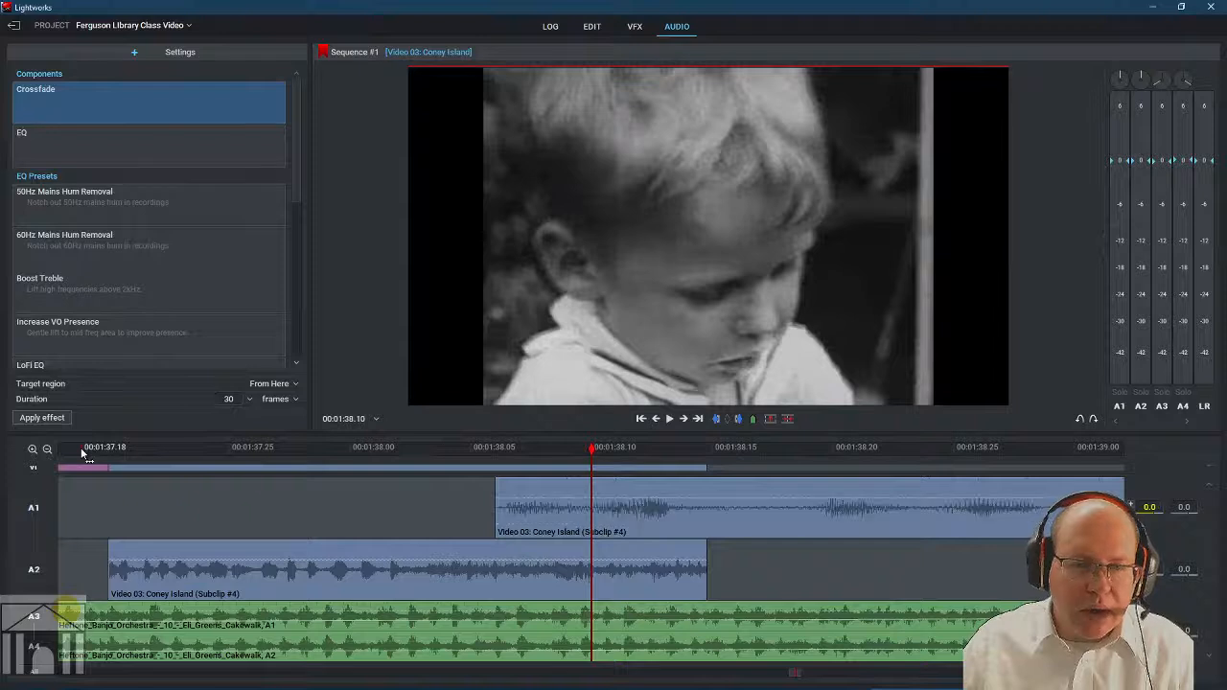
pyautogui.hotkey('ctrl', 'z')
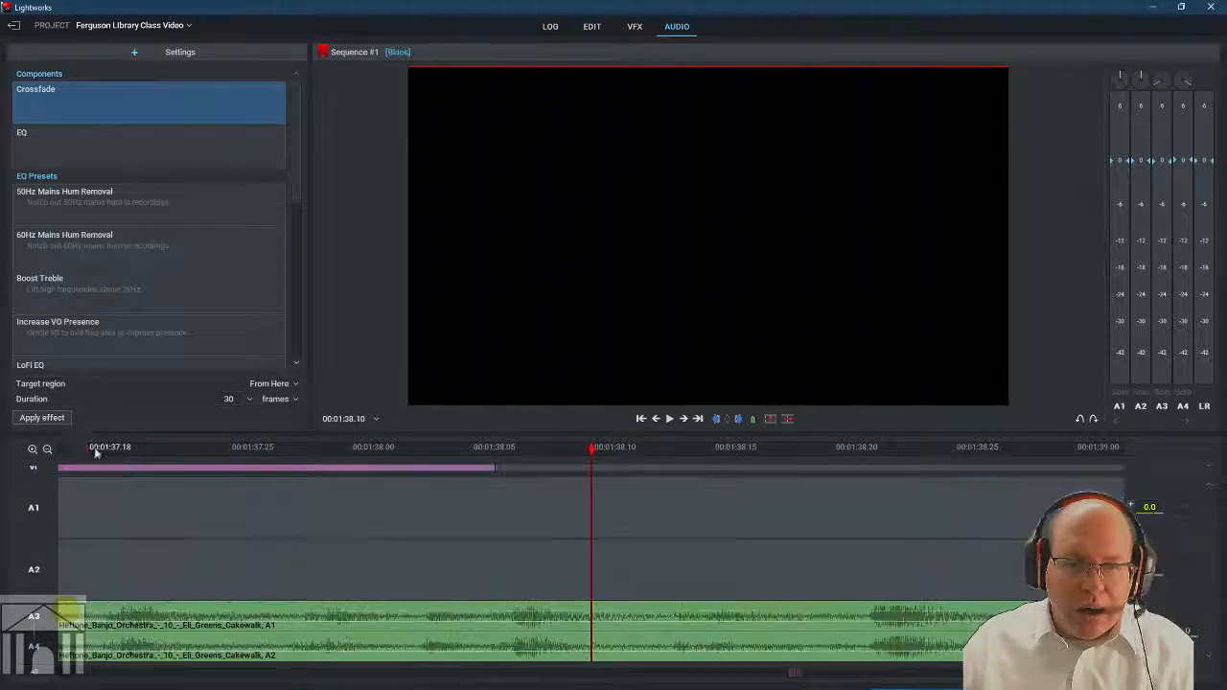